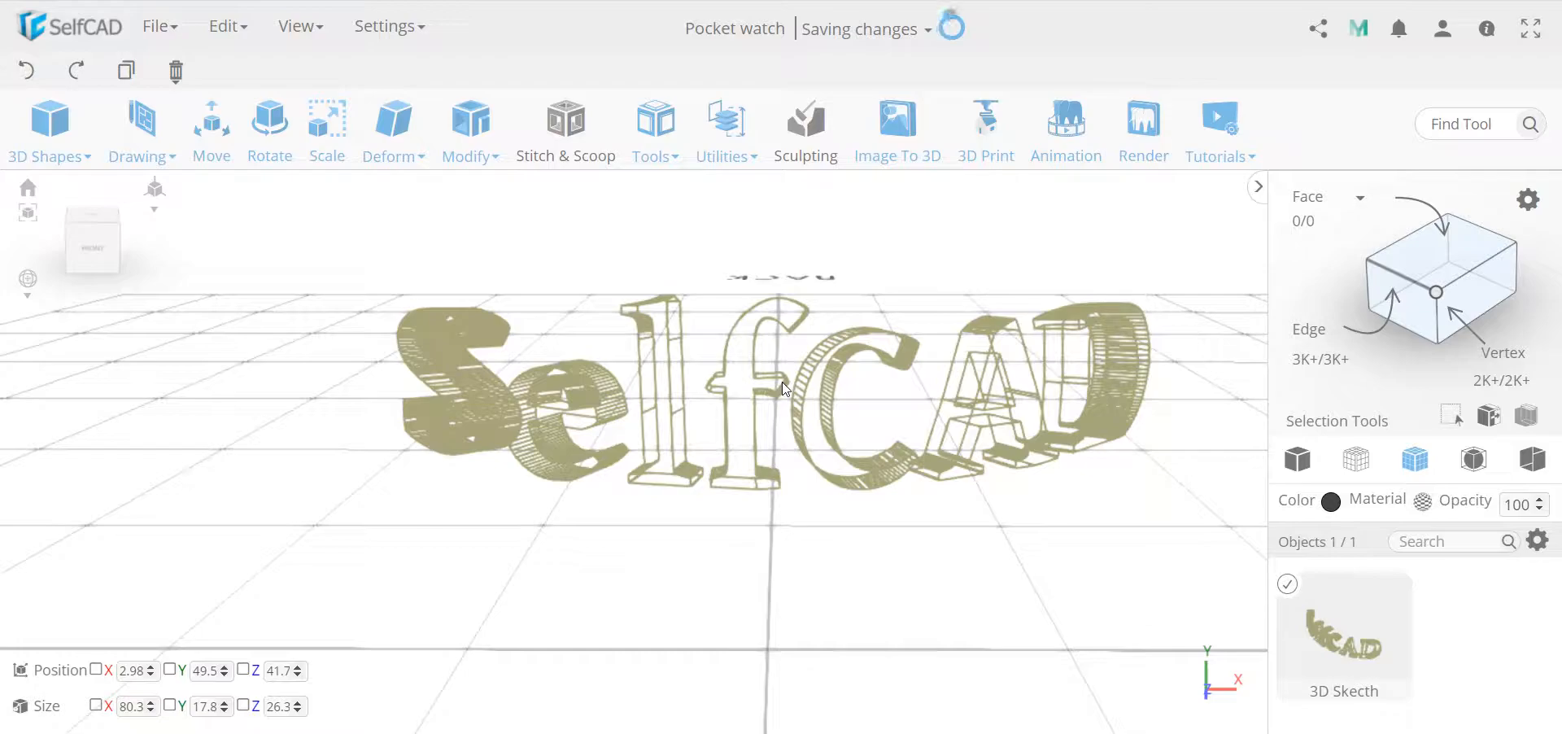
- Fill the open polygons of the entire curved SelfCAD 3D sketch with Convex off and apply the result
scroll(771, 398, down, 3)
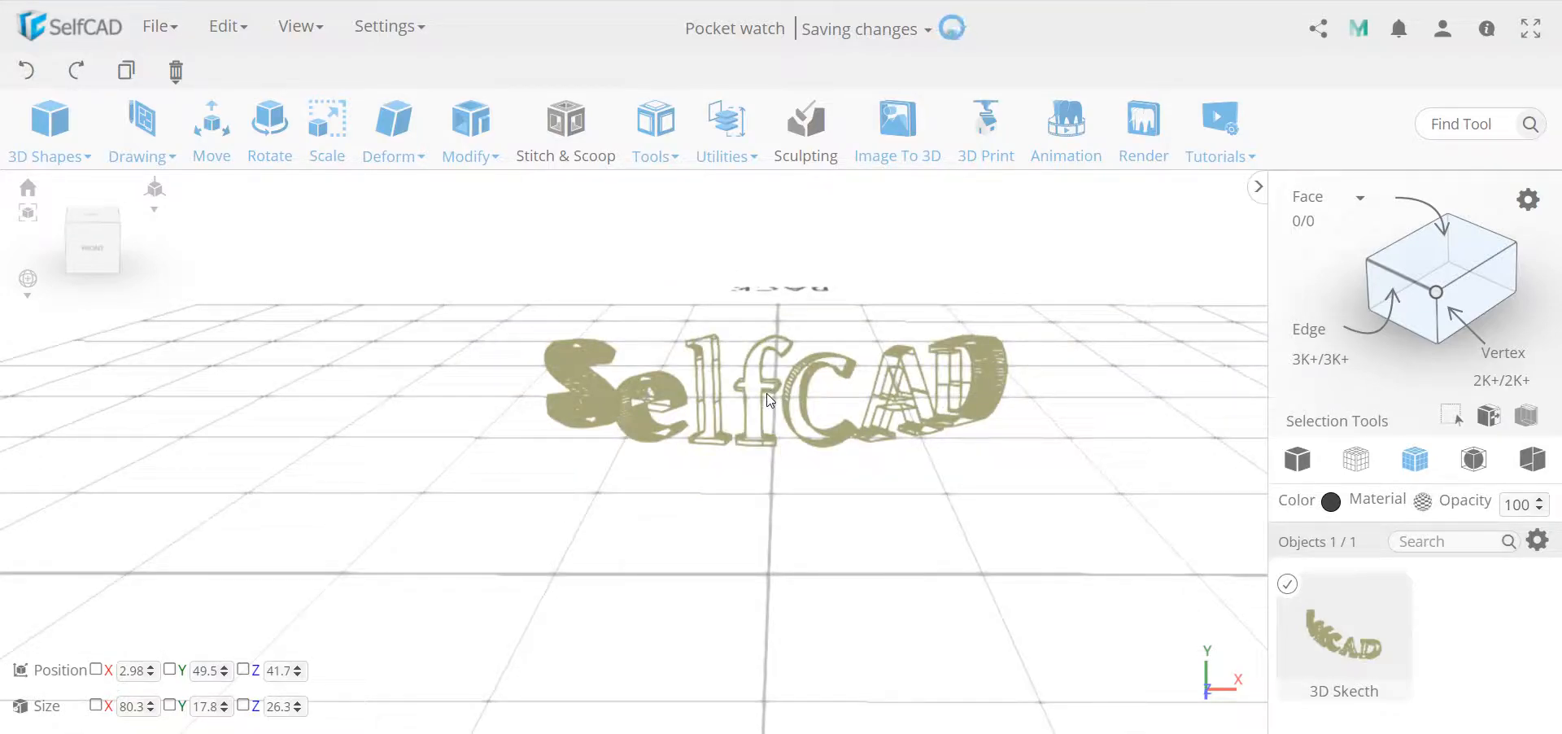
drag(771, 398, 821, 456)
scroll(702, 462, up, 3)
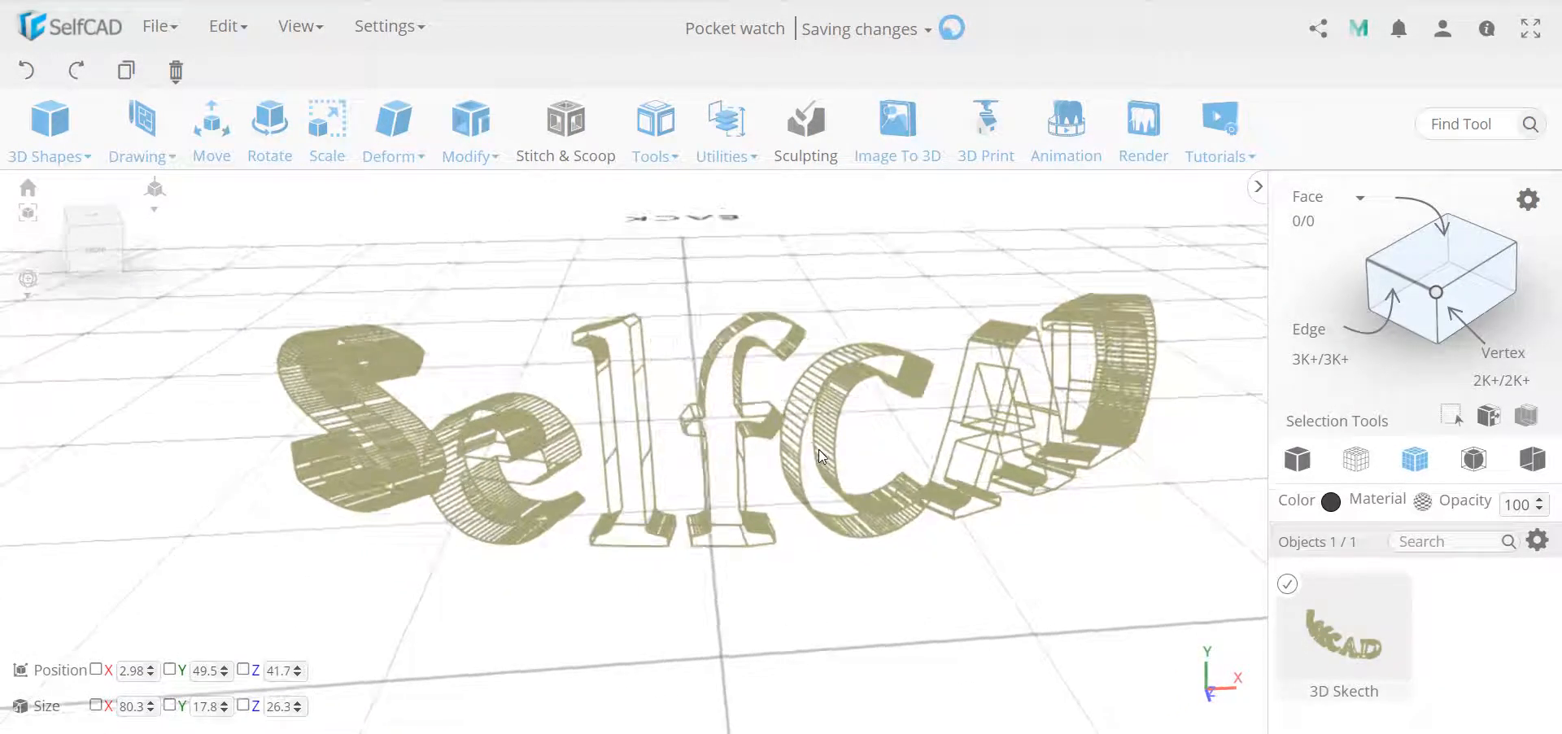
click(655, 124)
click(705, 238)
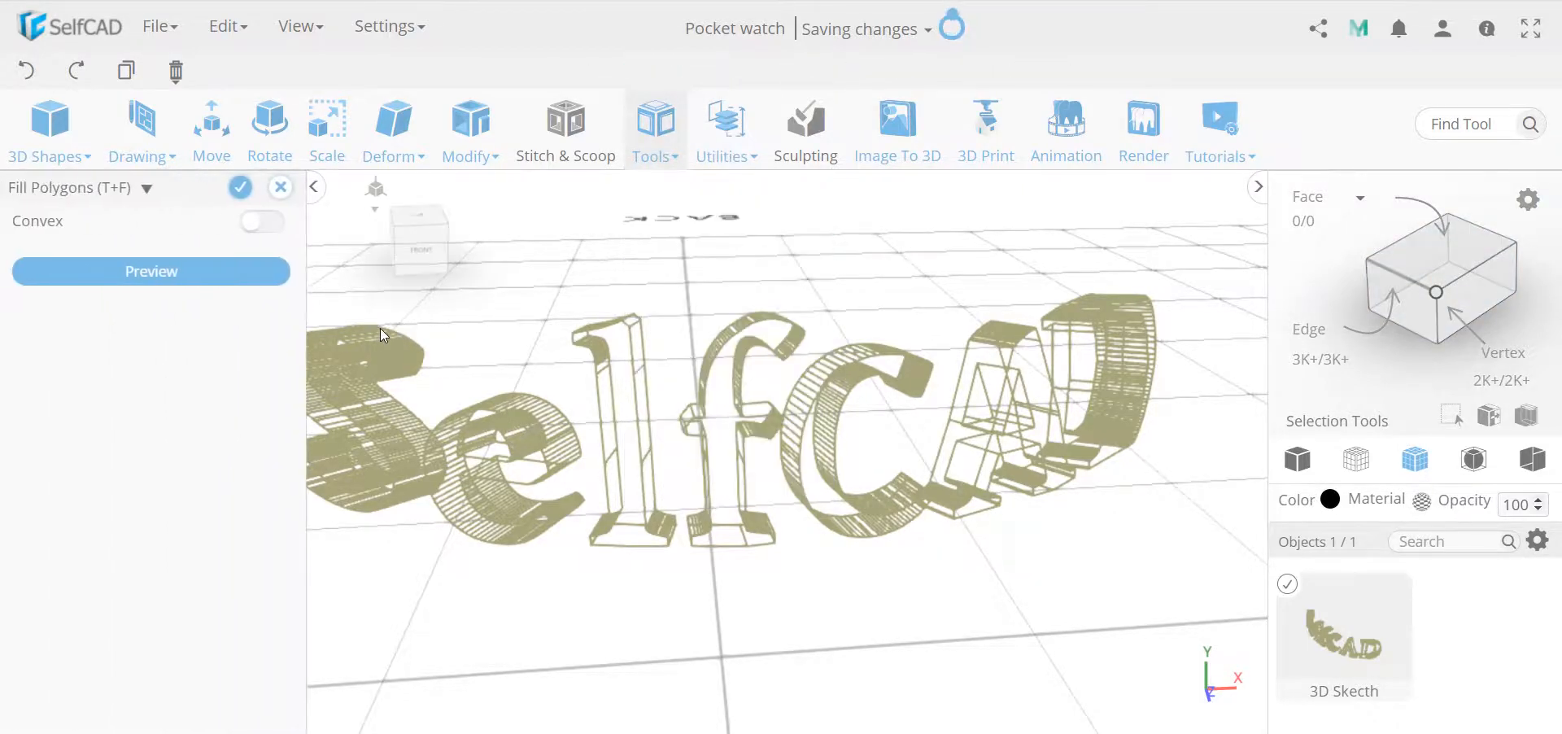
click(210, 273)
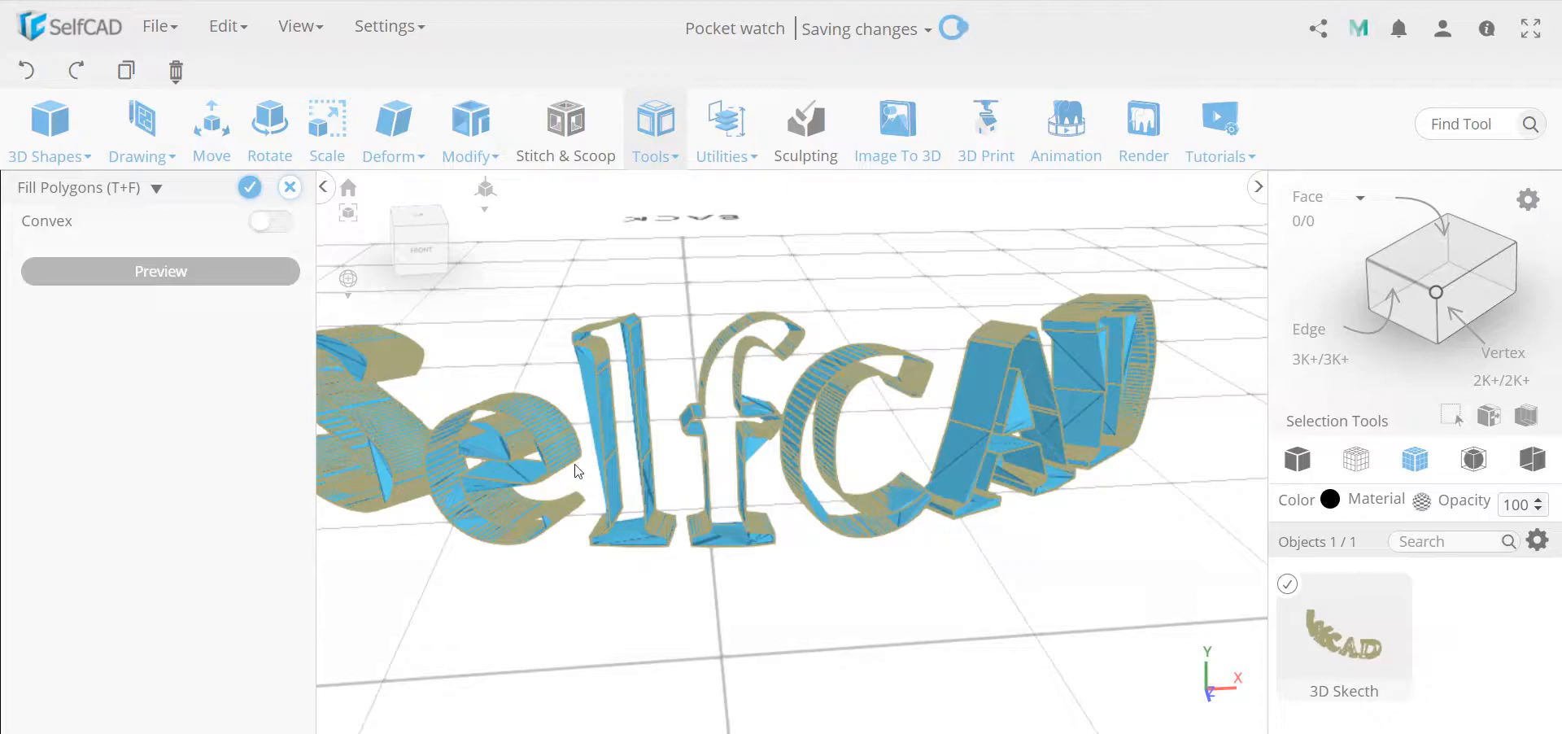
right_drag(576, 470, 636, 480)
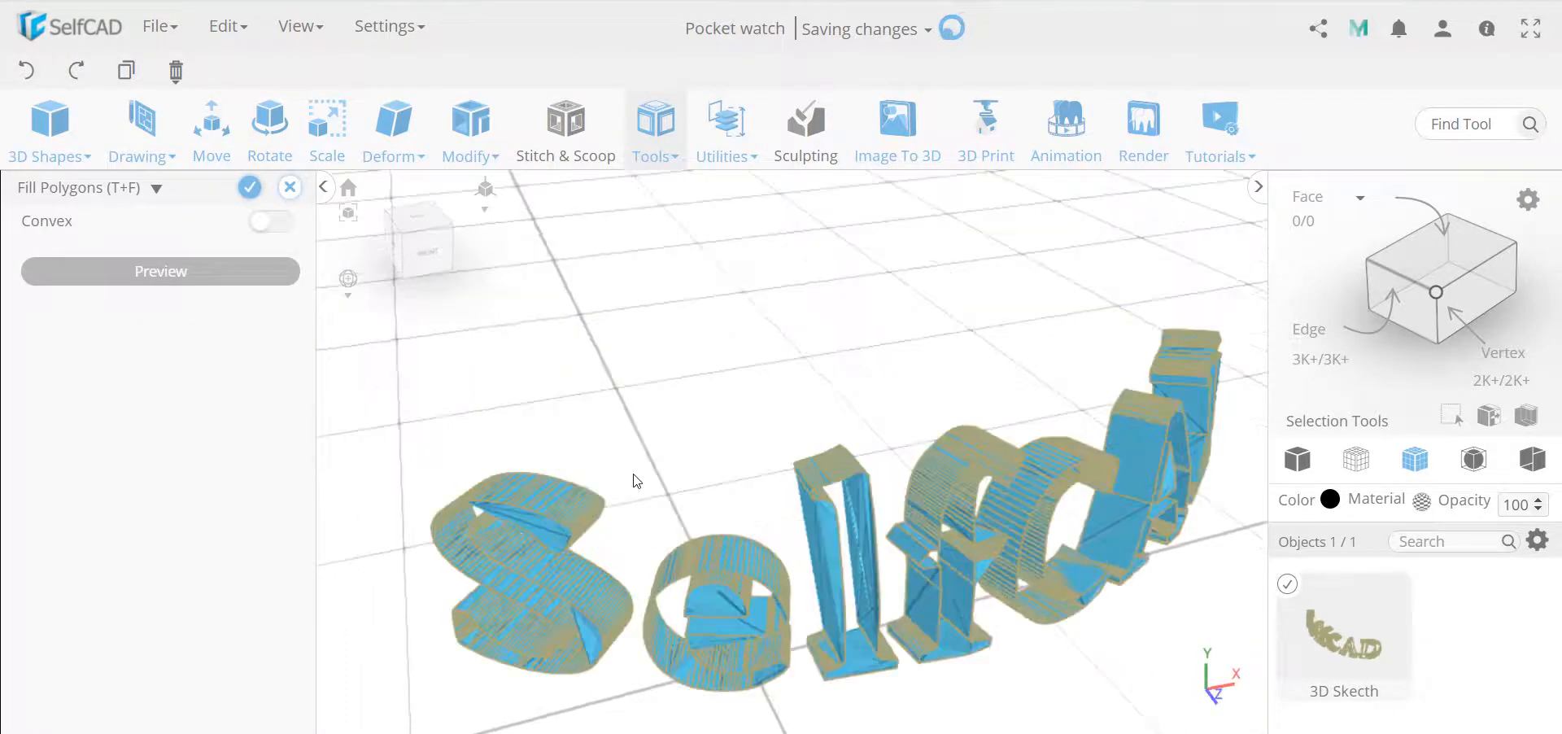
right_drag(671, 563, 680, 603)
right_drag(663, 461, 783, 426)
right_drag(689, 413, 844, 415)
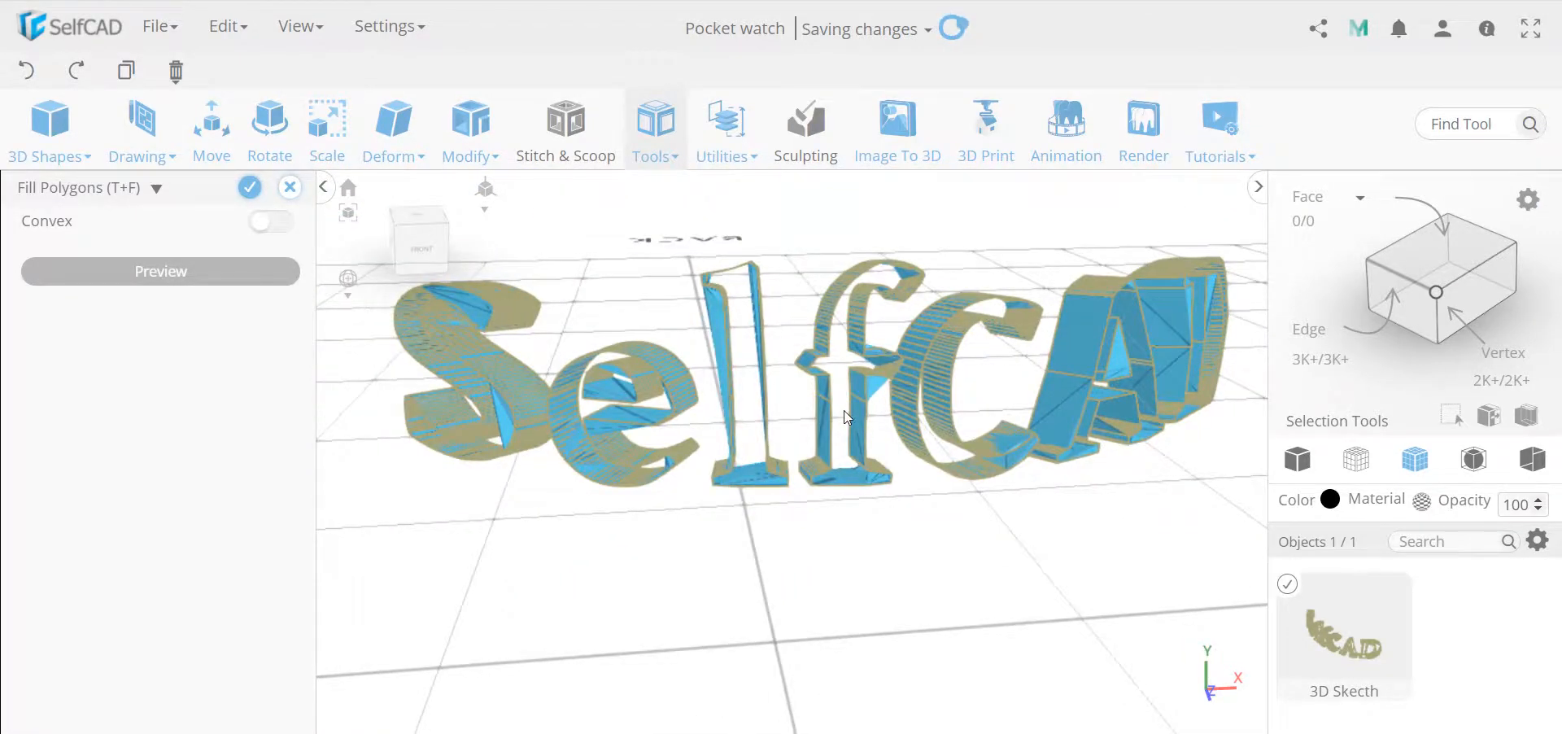
scroll(843, 410, down, 5)
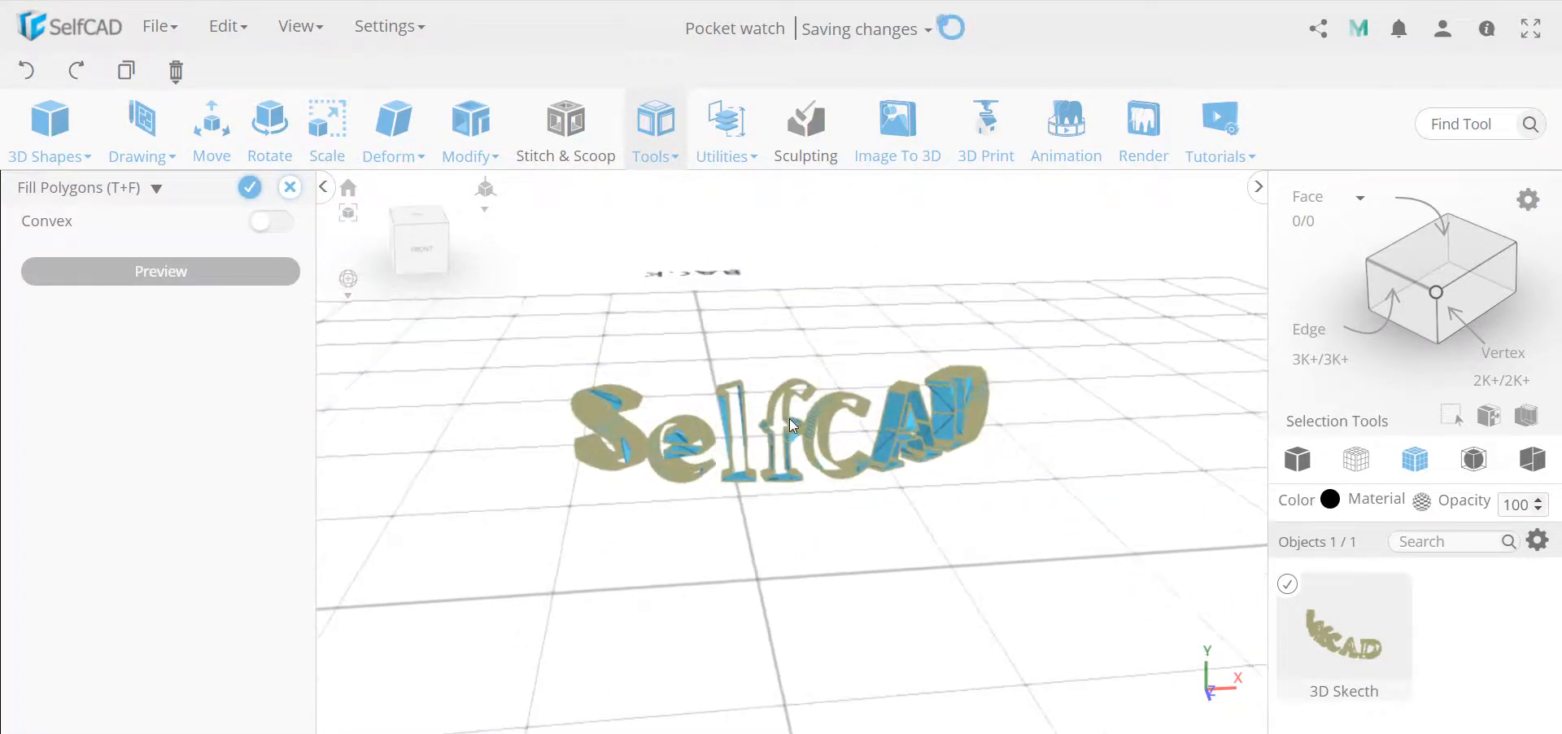
click(248, 187)
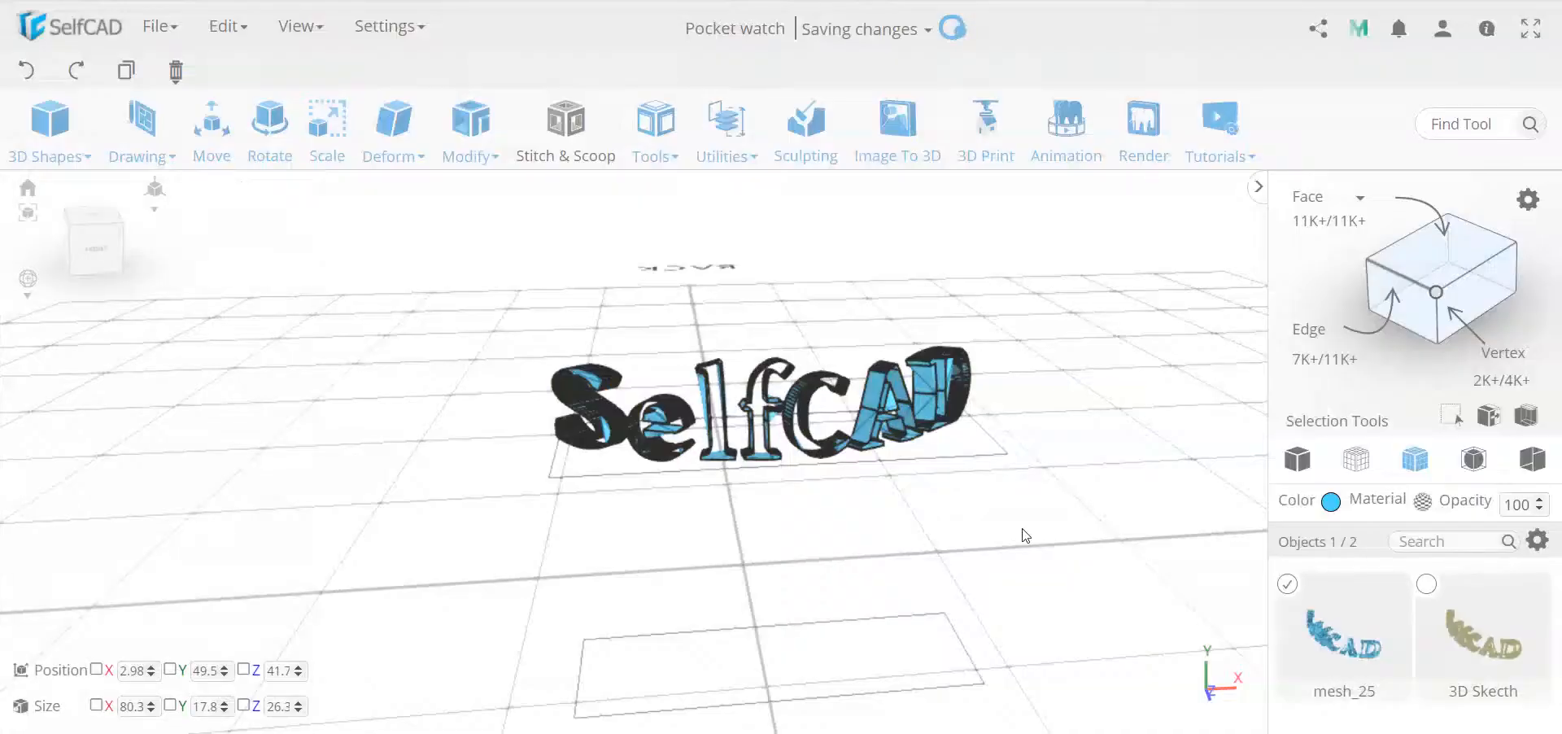
- Inspect the filled SelfCAD mesh up close and delete it, keeping the original 3D sketch
right_drag(784, 462, 732, 449)
scroll(861, 374, up, 5)
scroll(864, 378, down, 3)
right_drag(639, 386, 697, 387)
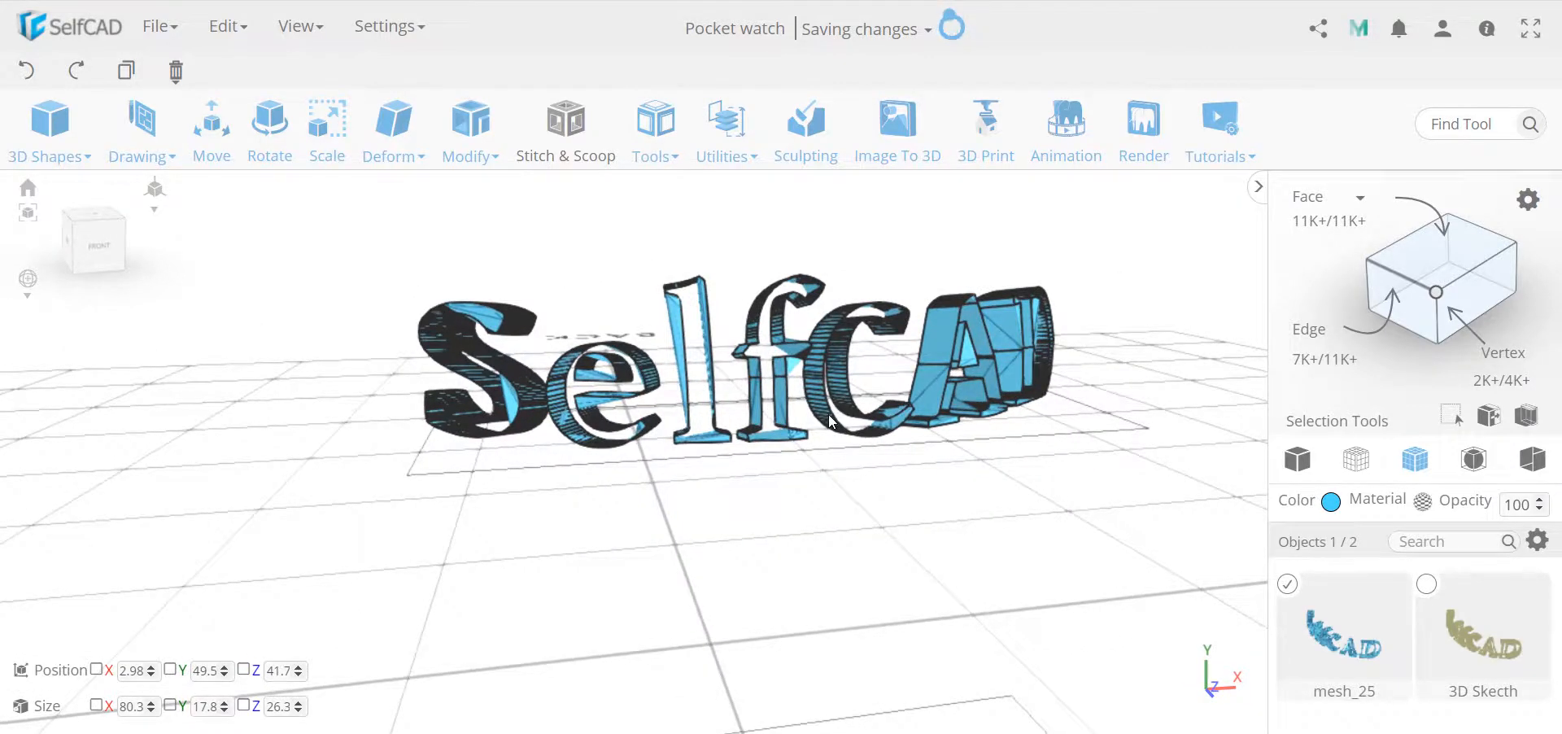
key(Delete)
key(Return)
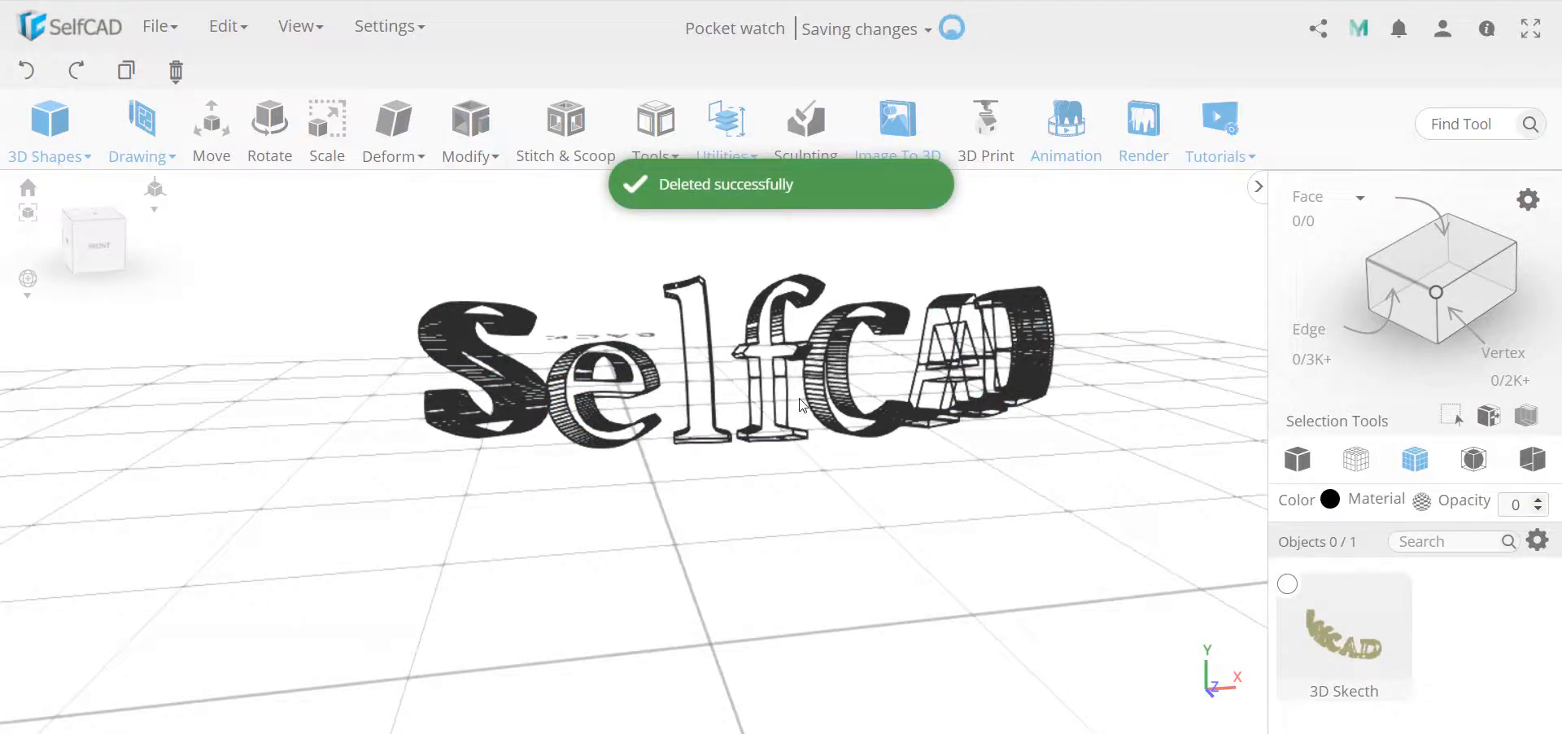
- Select only the front outline edges of the letter S in the curved 3D sketch
right_drag(761, 380, 878, 498)
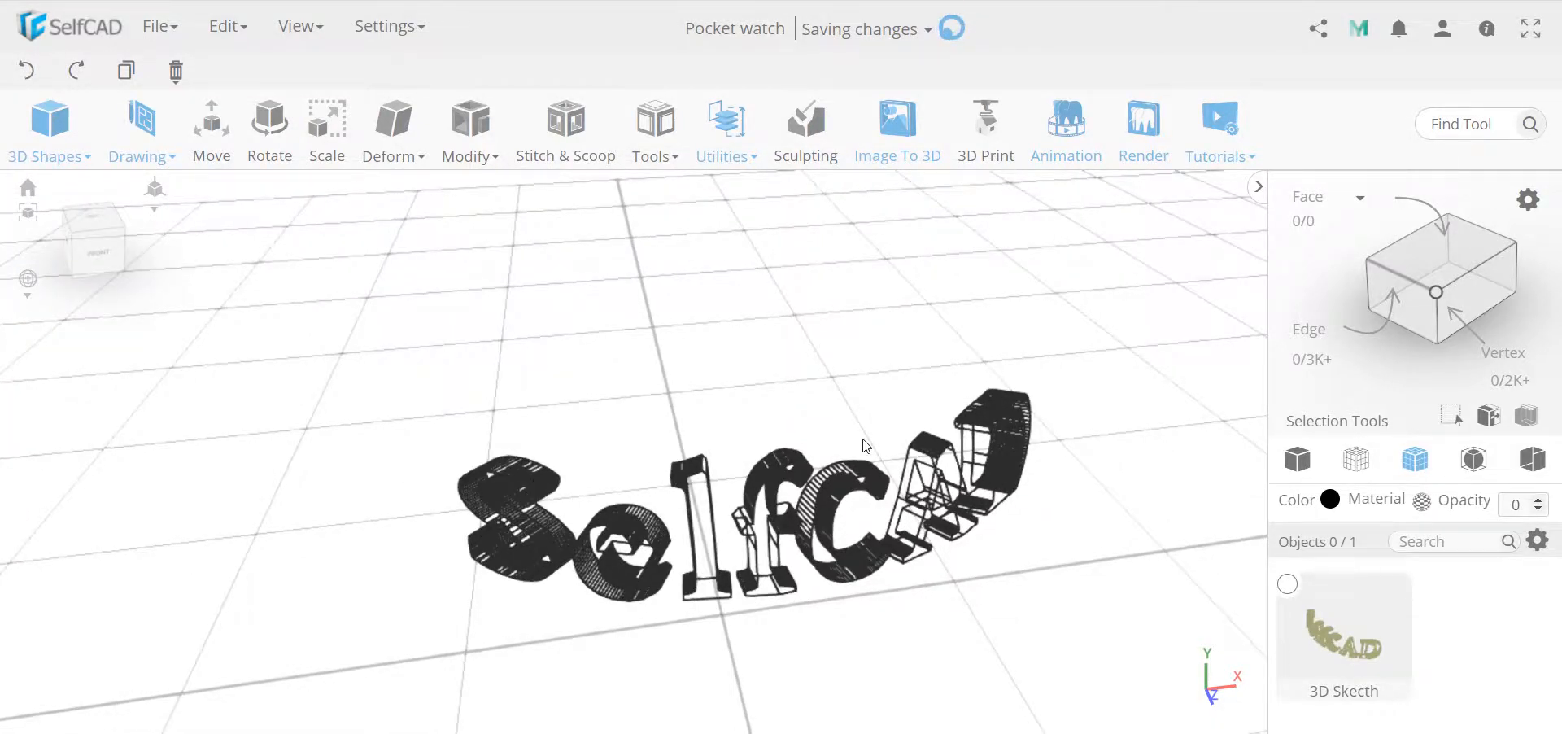
mouse_move(814, 462)
right_down()
mouse_move(899, 438)
mouse_move(847, 446)
mouse_move(860, 451)
mouse_move(838, 466)
right_up()
click(1287, 585)
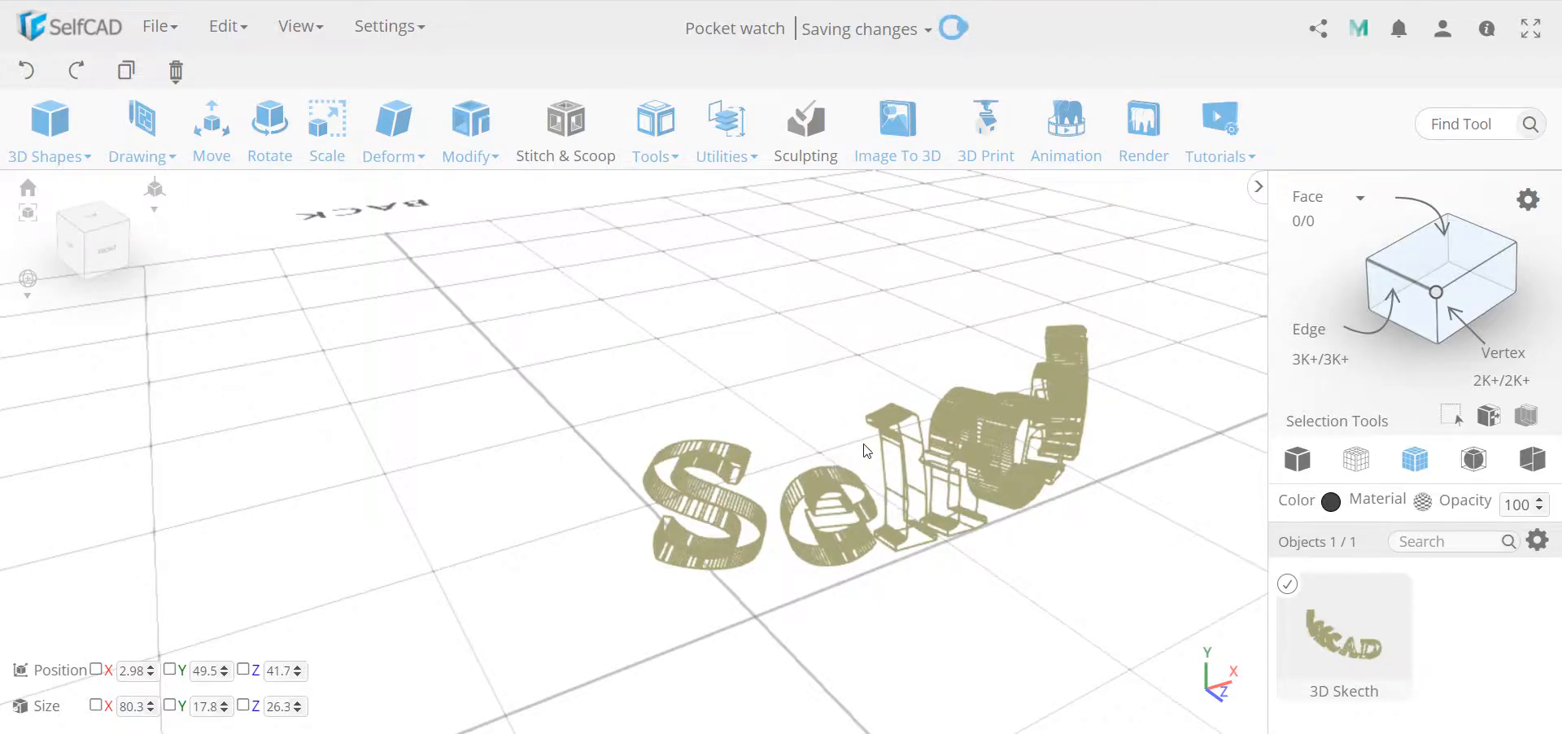
click(102, 216)
right_drag(436, 515, 593, 537)
middle_drag(776, 464, 808, 405)
right_drag(809, 405, 1047, 499)
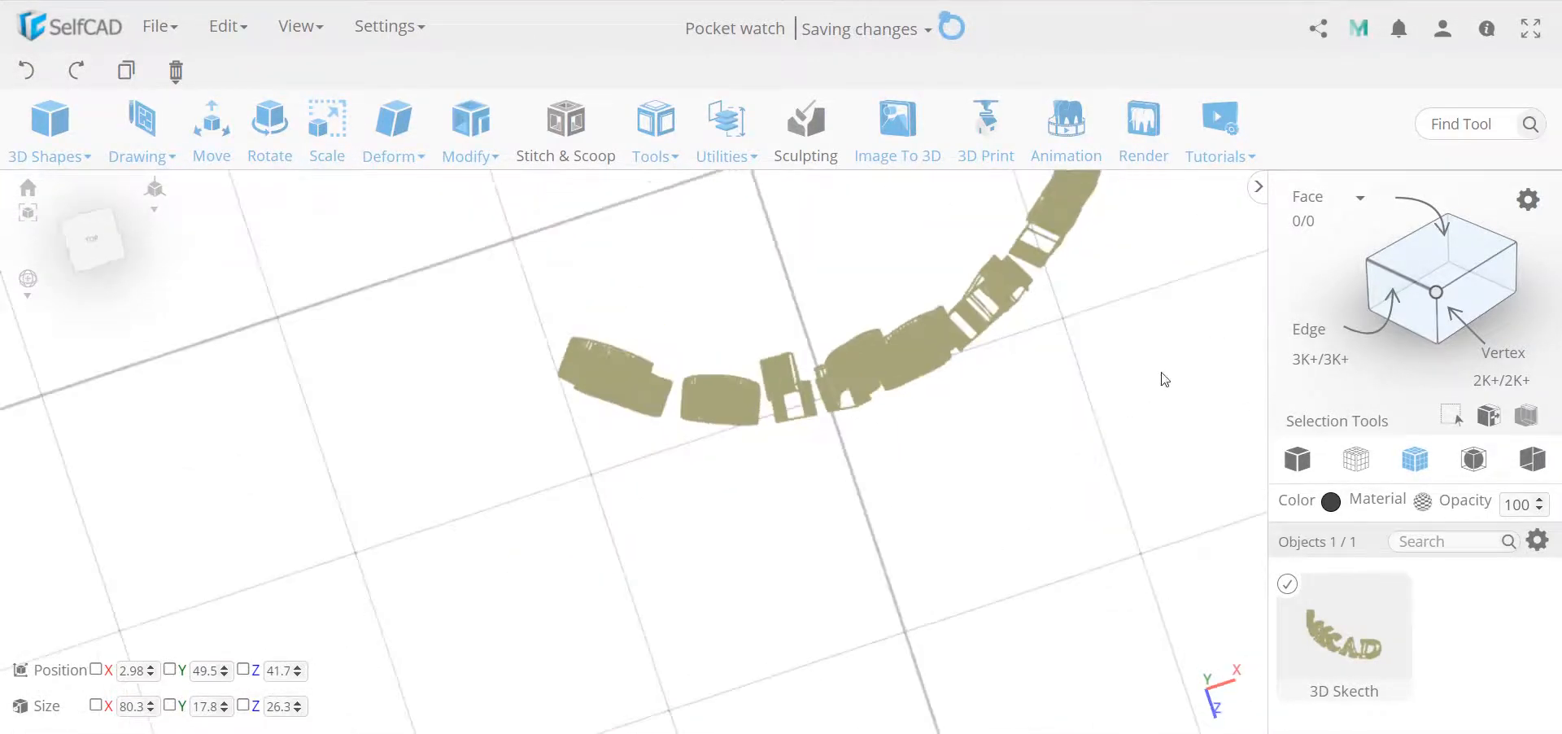
click(1391, 274)
right_drag(676, 520, 660, 542)
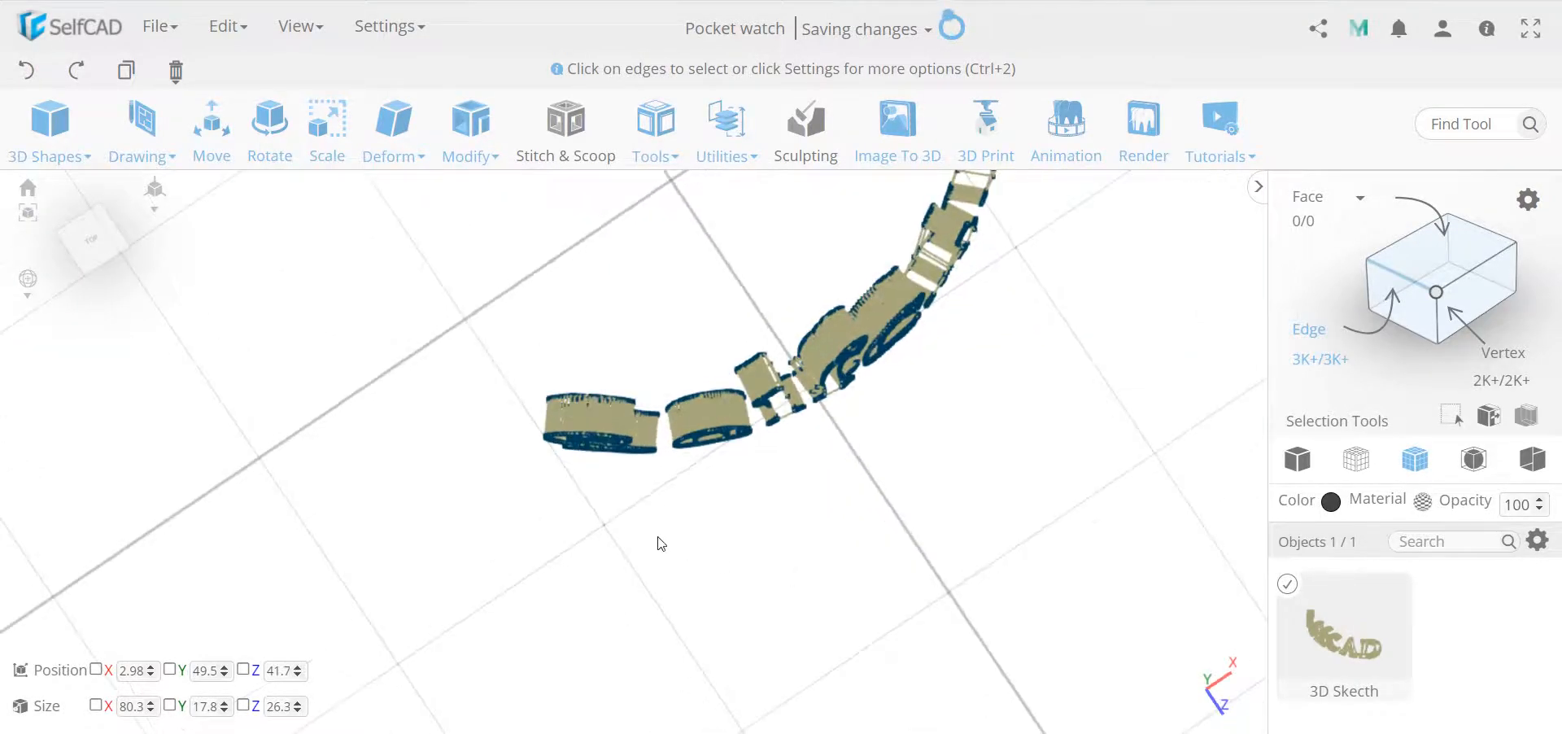
drag(522, 422, 663, 485)
right_drag(663, 488, 650, 543)
- Preview Fill Polygons on the selected S outline and examine the filled front face from several angles
mouse_move(667, 151)
click(683, 235)
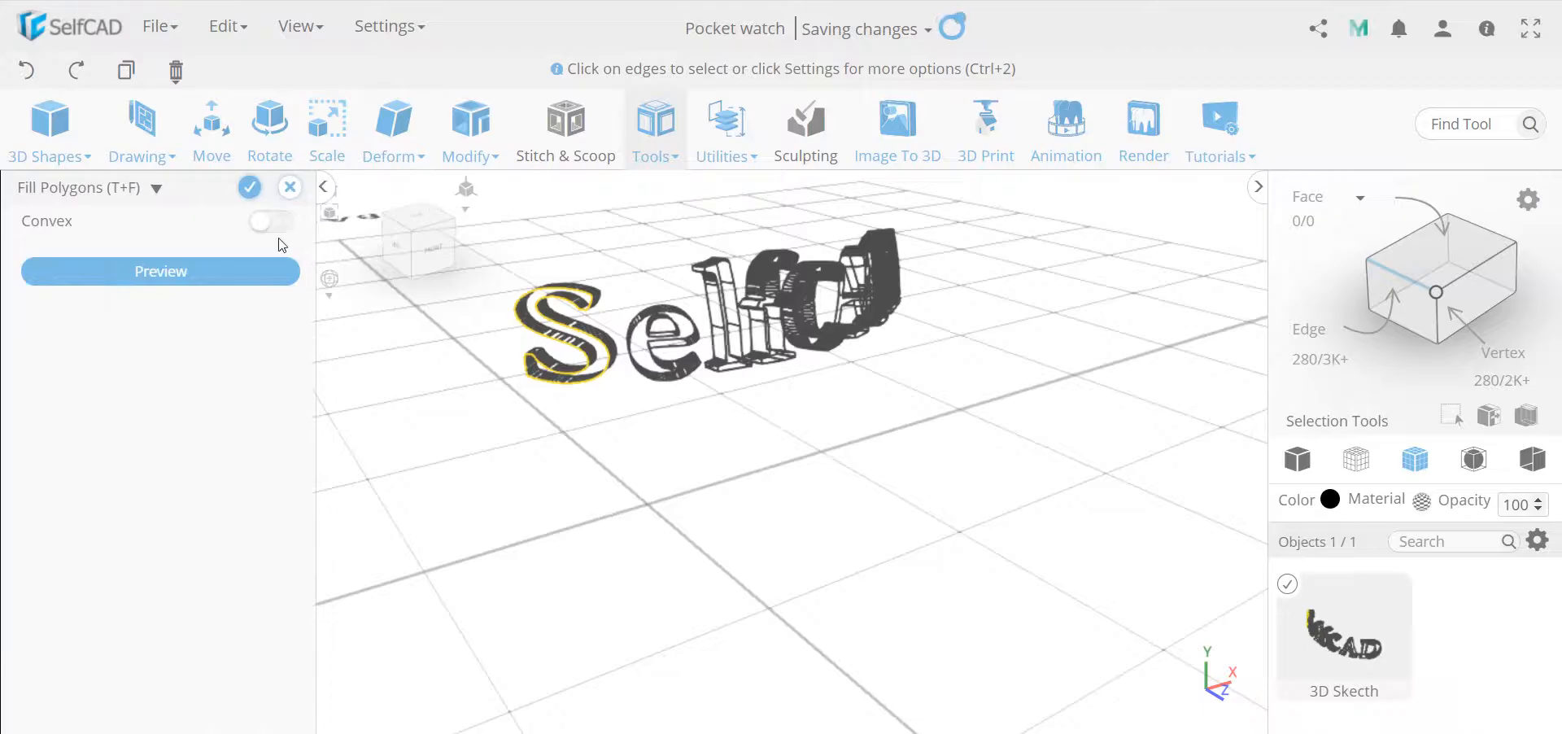
scroll(545, 328, up, 5)
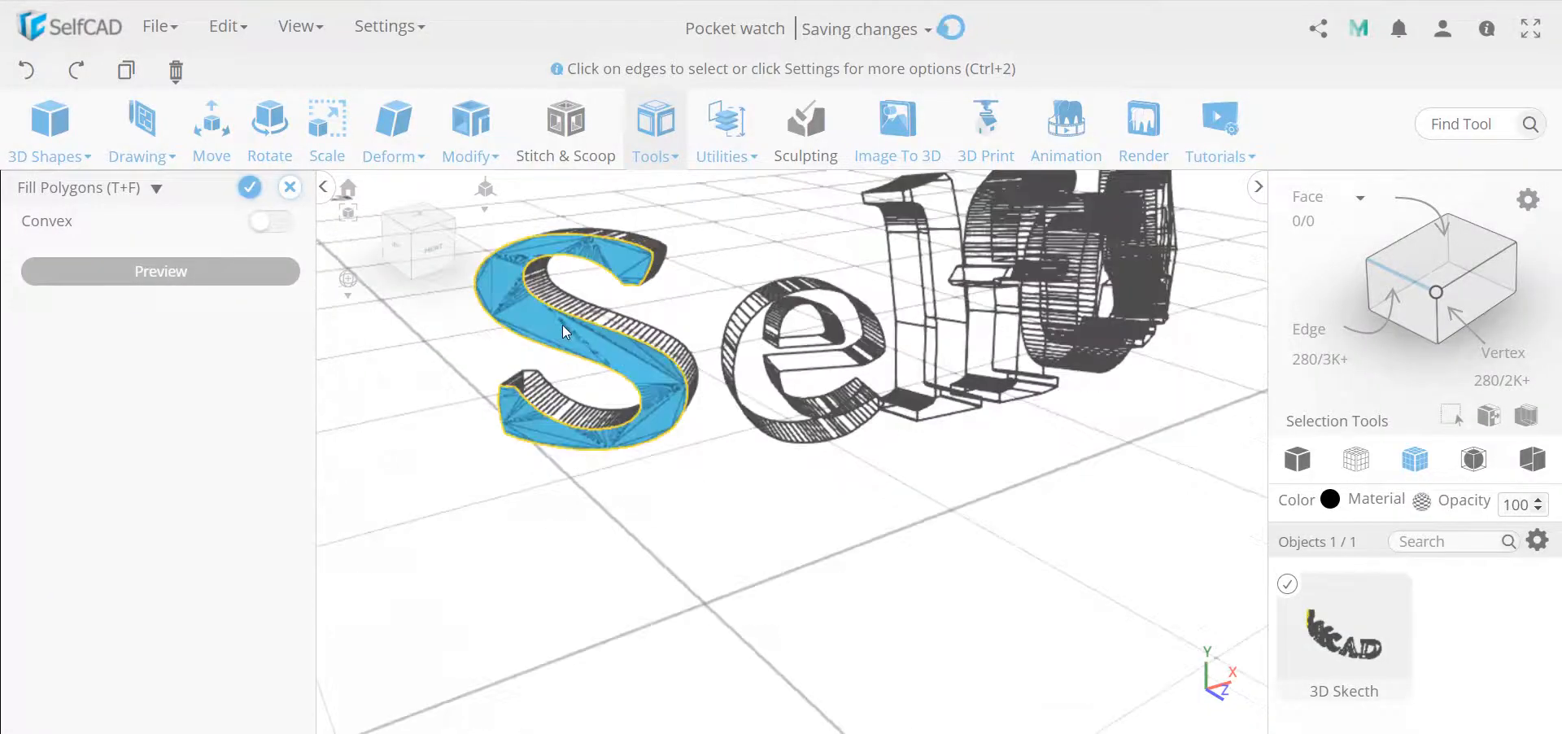
mouse_move(578, 353)
mouse_down()
mouse_move(647, 351)
mouse_move(578, 362)
mouse_up()
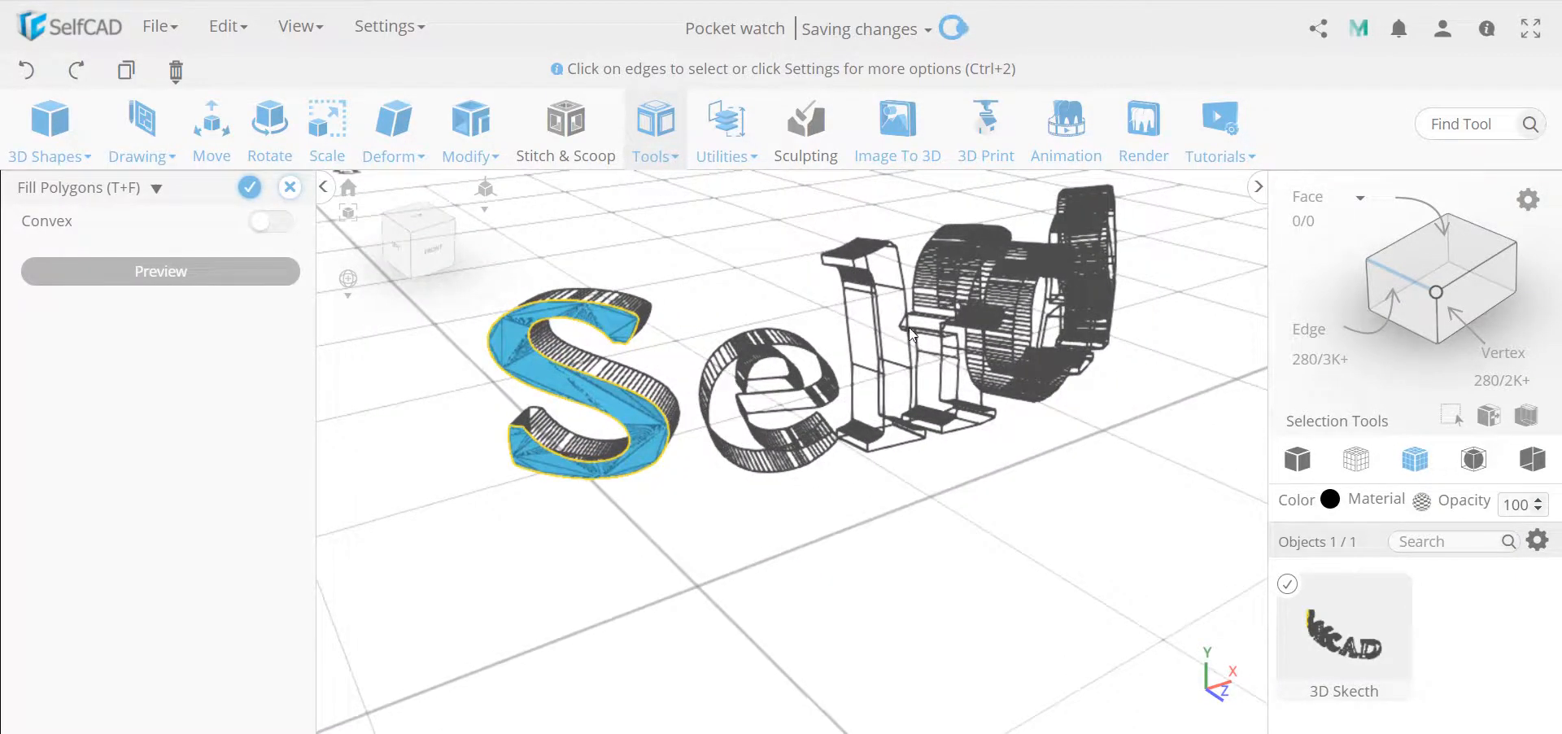
drag(1082, 290, 1057, 335)
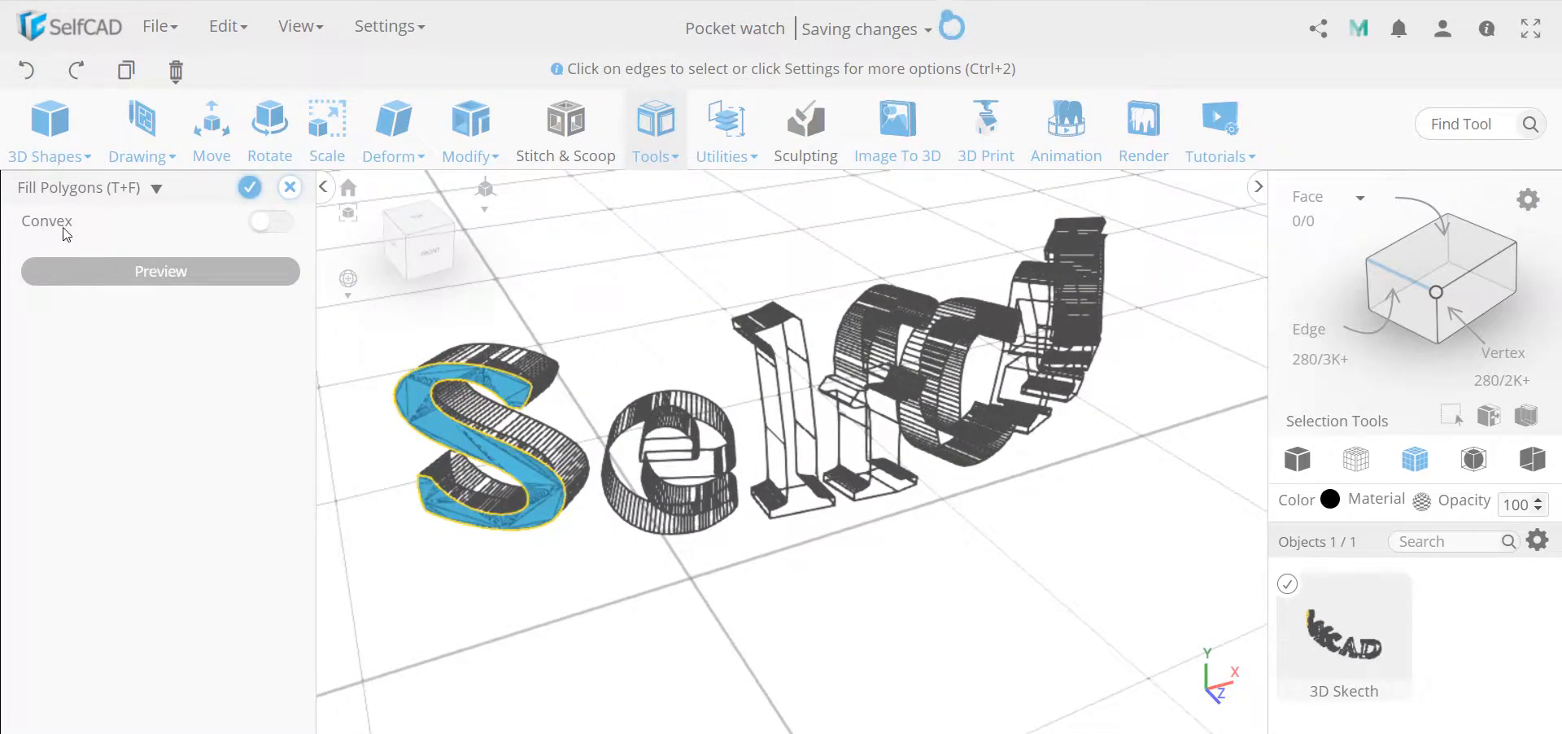
- Try the Convex option on the S fill, compare the resulting face, and cancel Fill Polygons
click(275, 232)
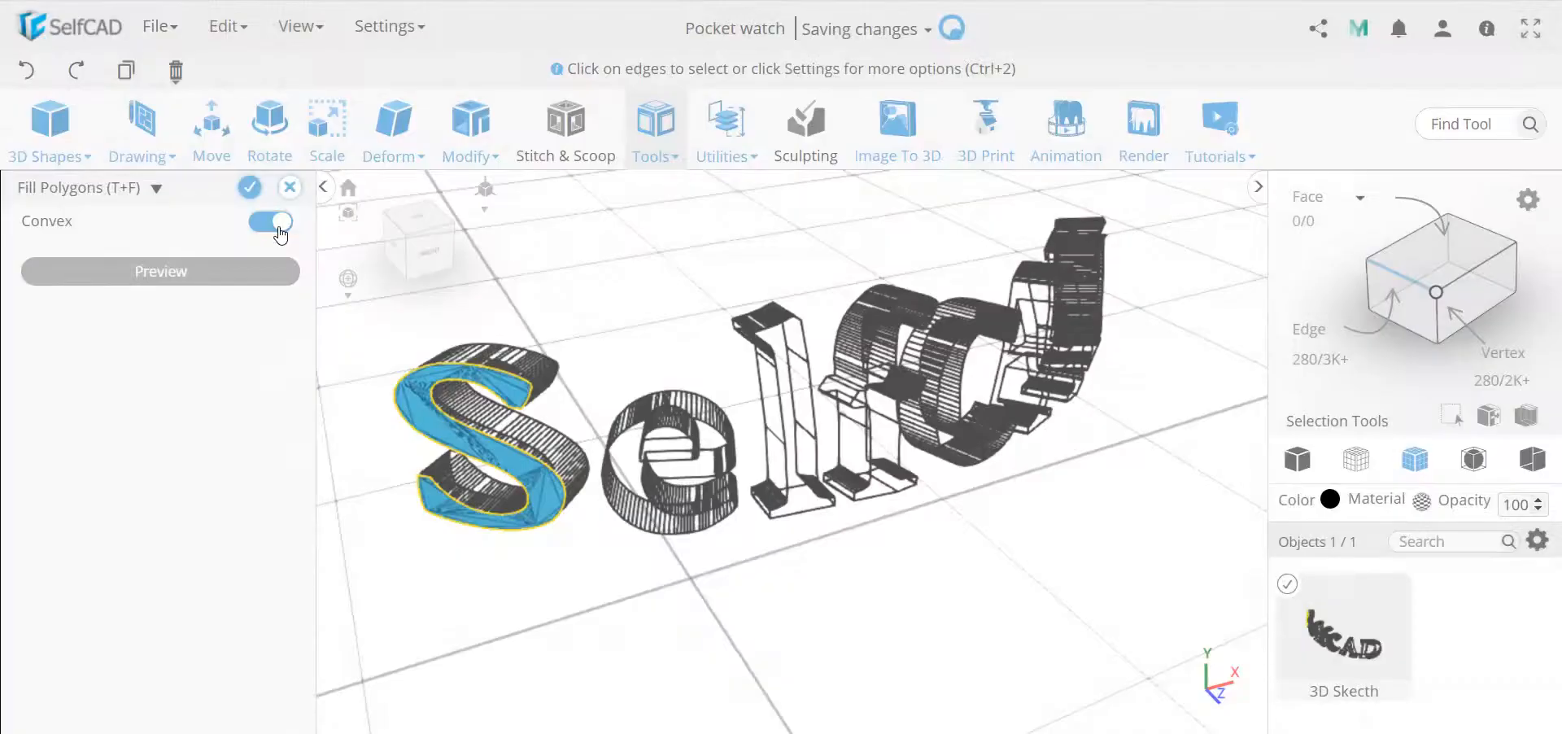
drag(521, 411, 567, 408)
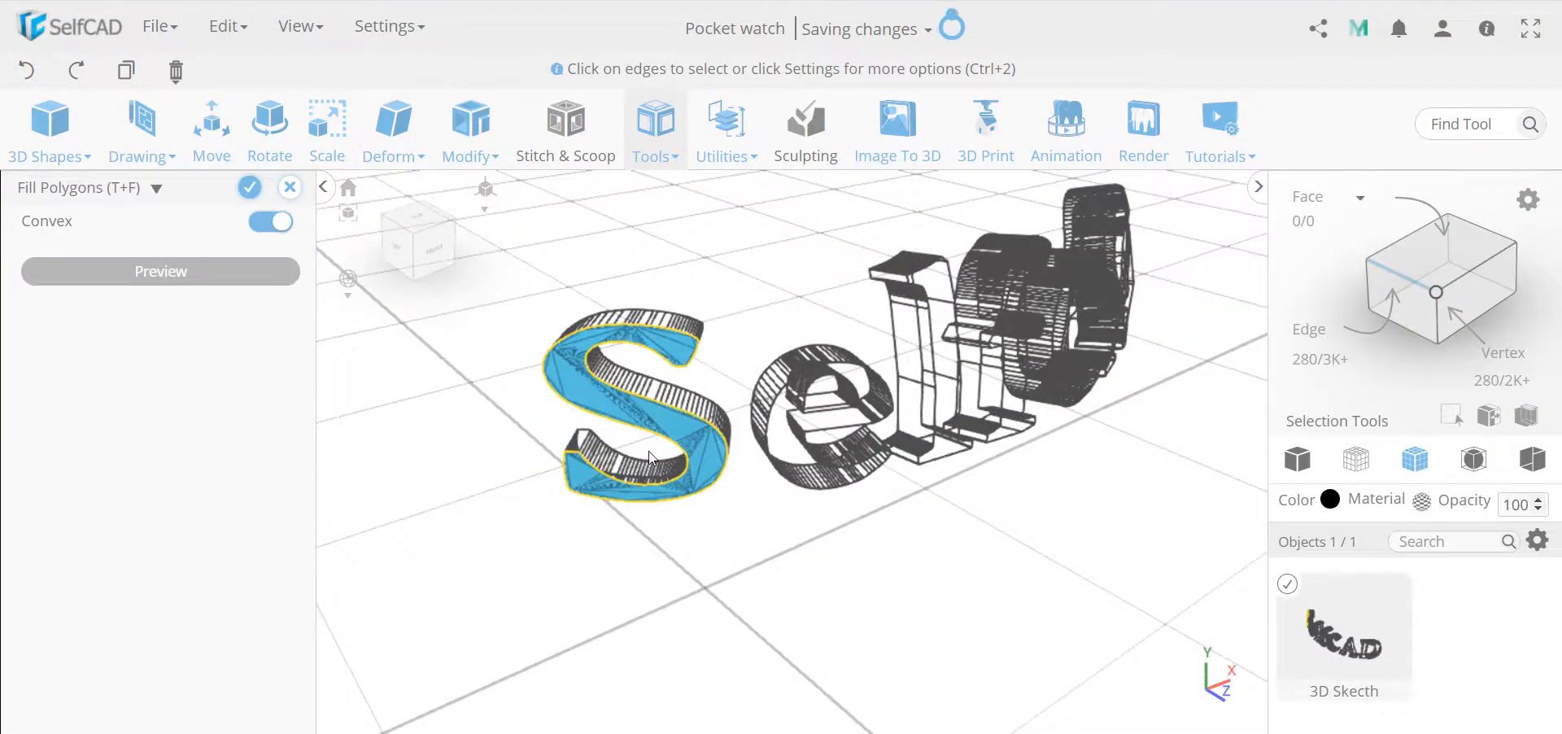
scroll(657, 406, up, 3)
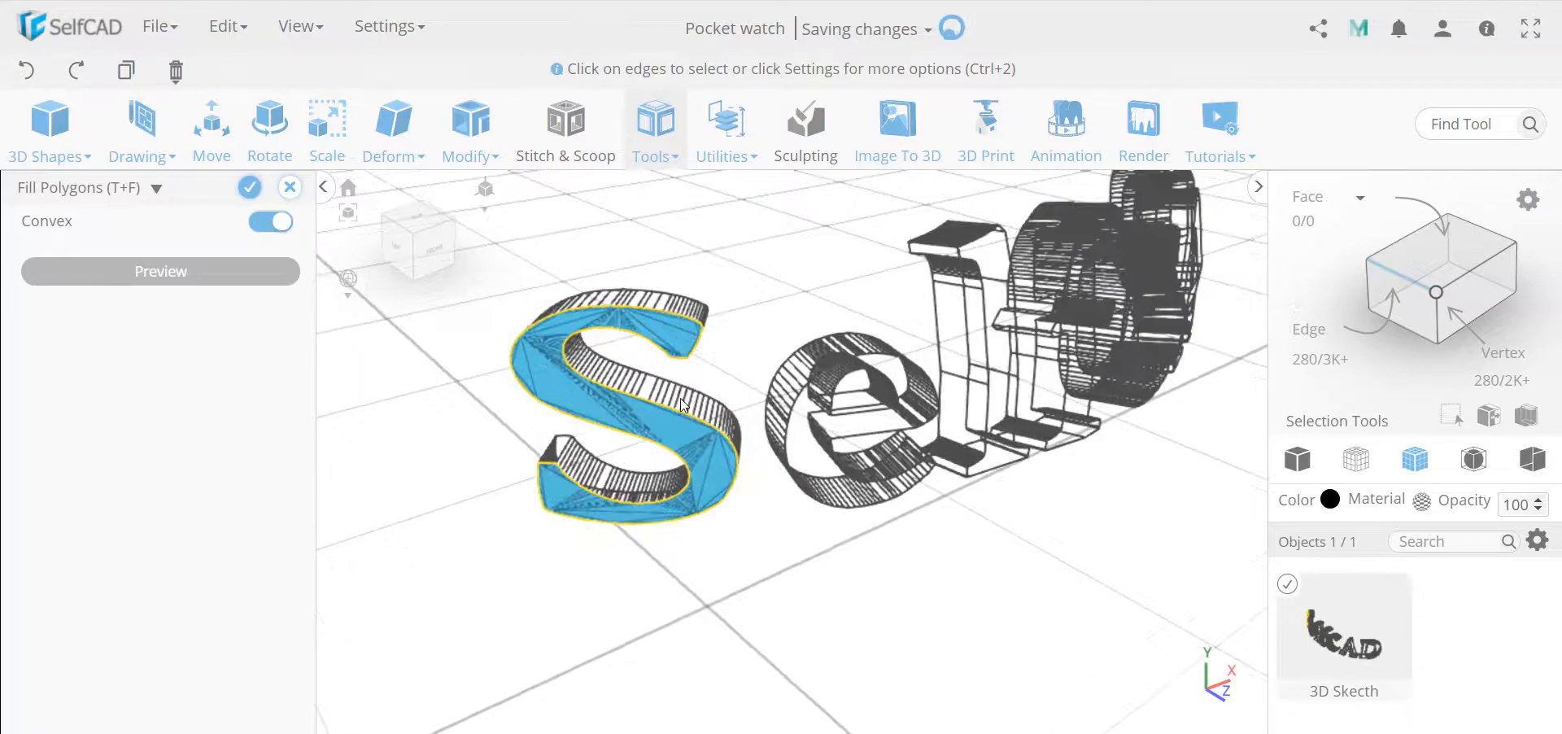
scroll(618, 388, down, 5)
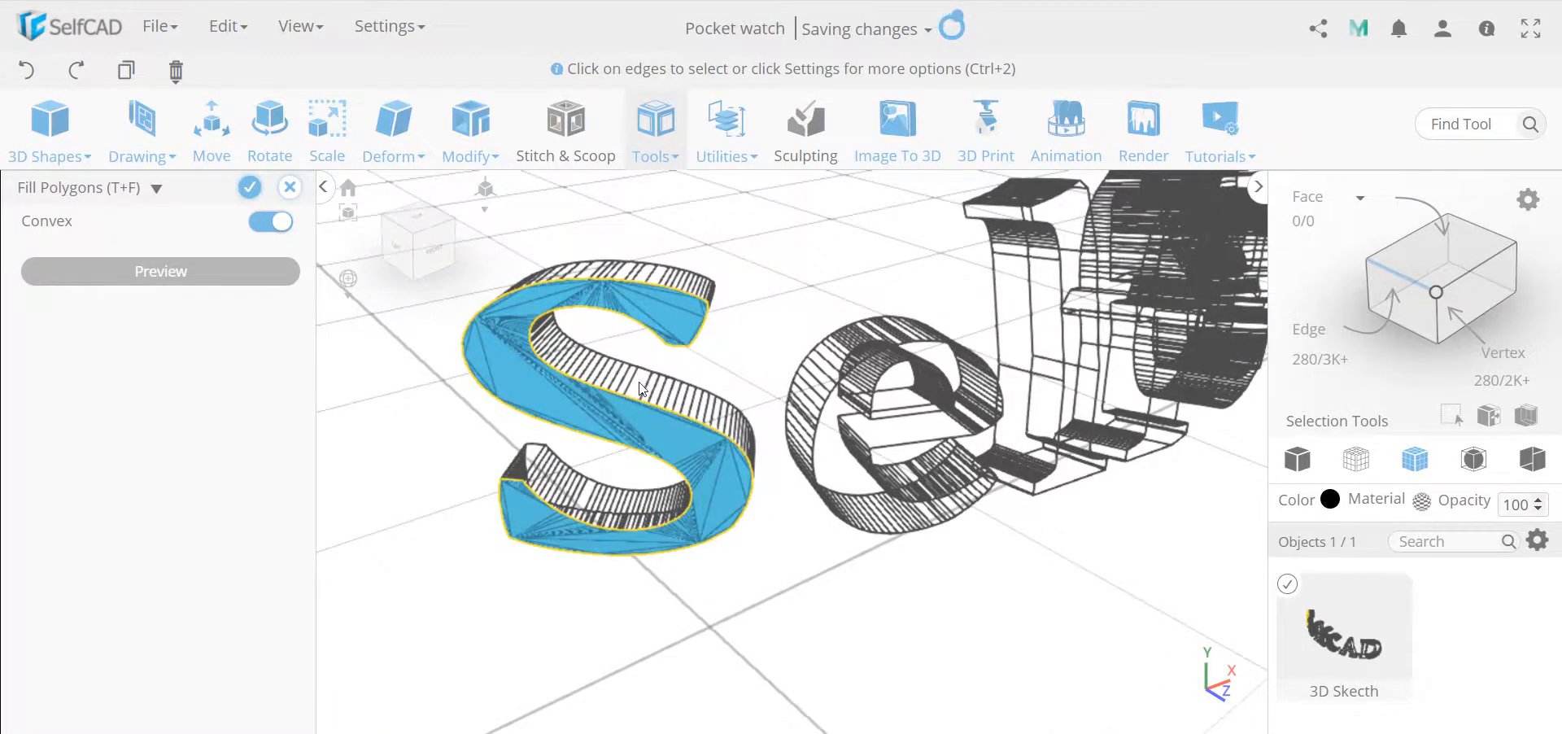
click(291, 189)
- Select the whole curved SelfCAD 3D sketch and delete it from the scene
click(765, 434)
mouse_move(759, 480)
mouse_down()
mouse_move(697, 496)
mouse_move(510, 460)
mouse_up()
key(ctrl+a)
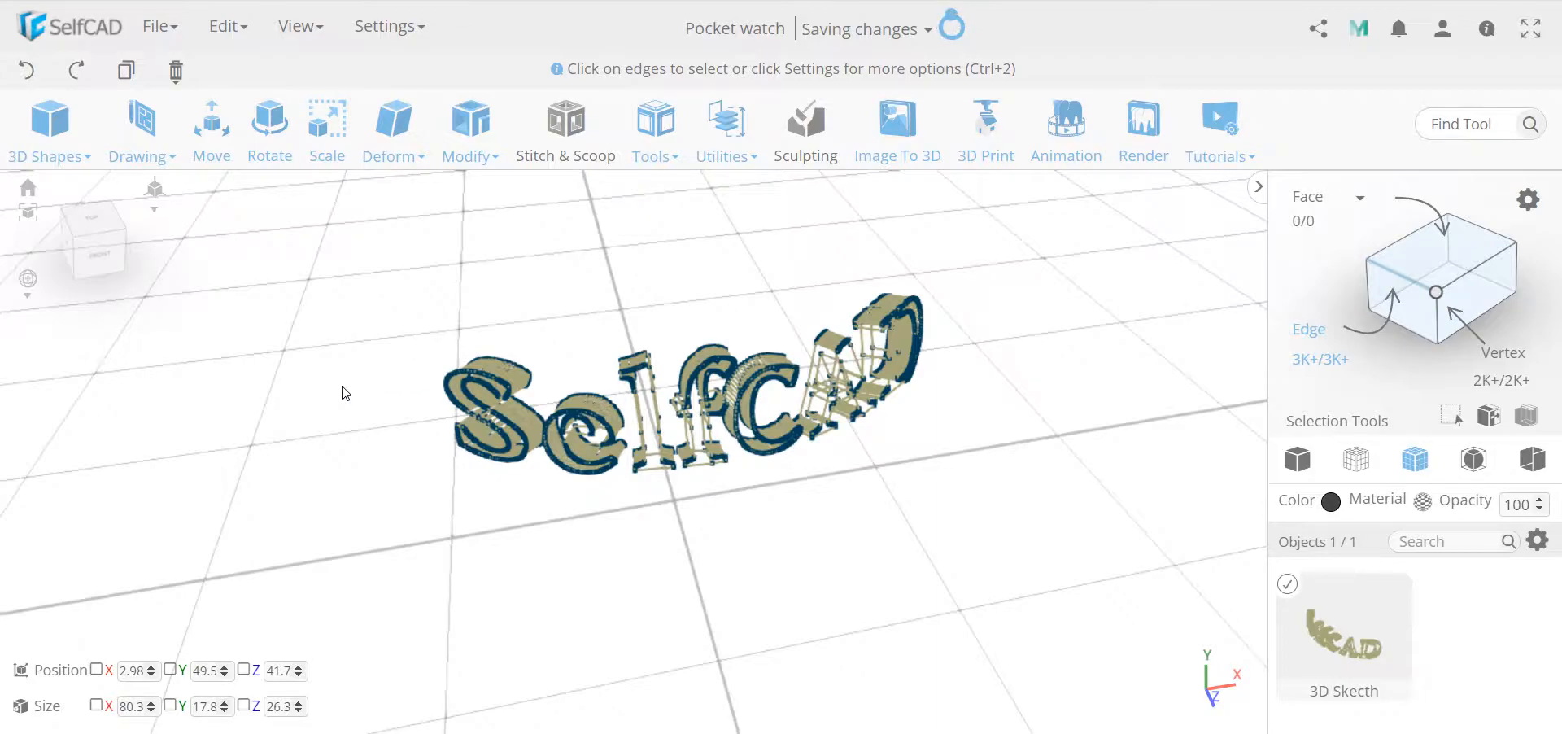
key(Delete)
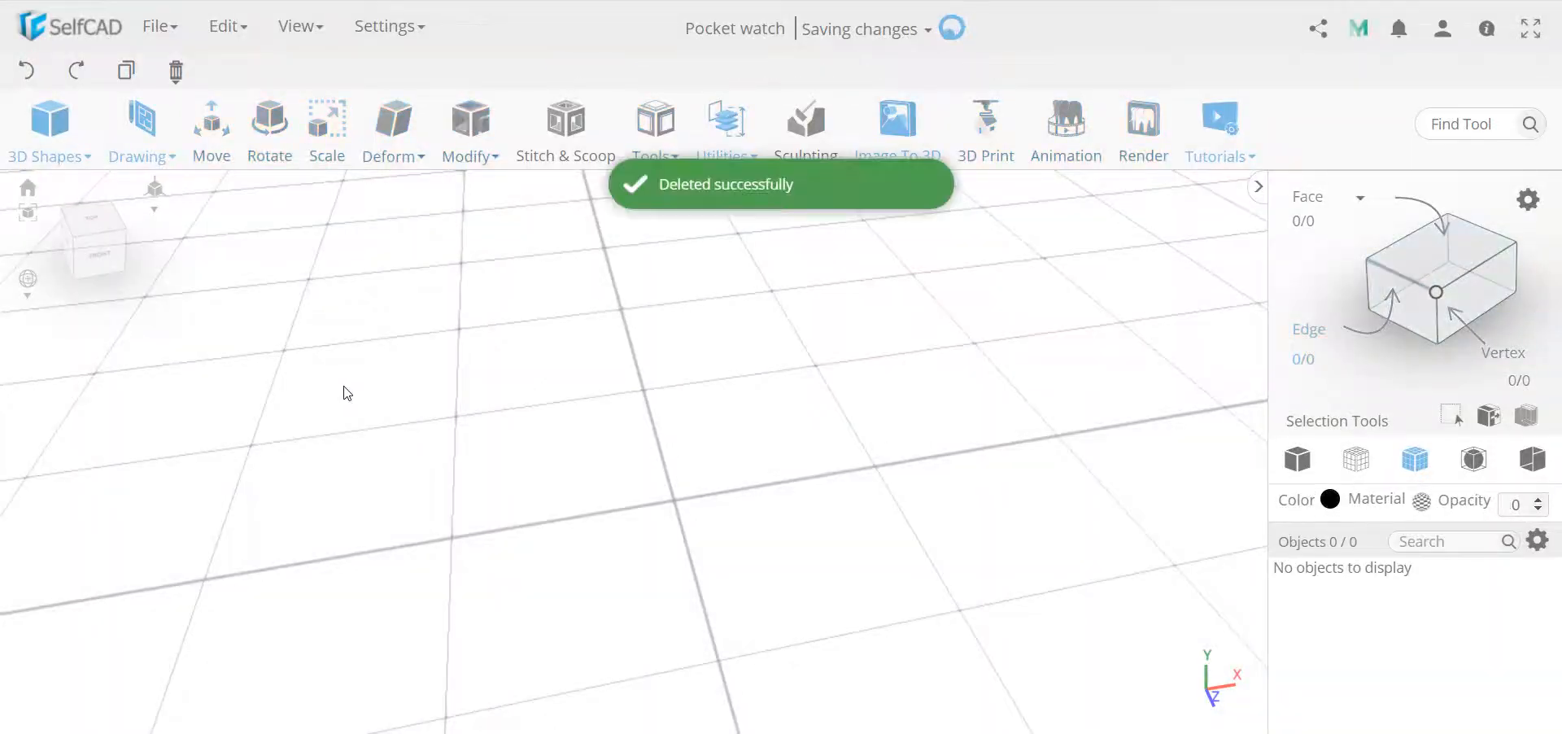
- Draw the solid text SelfCAD in the Gentilis font on the ground plane, about 381 mm wide, just behind the grid's centre
click(92, 218)
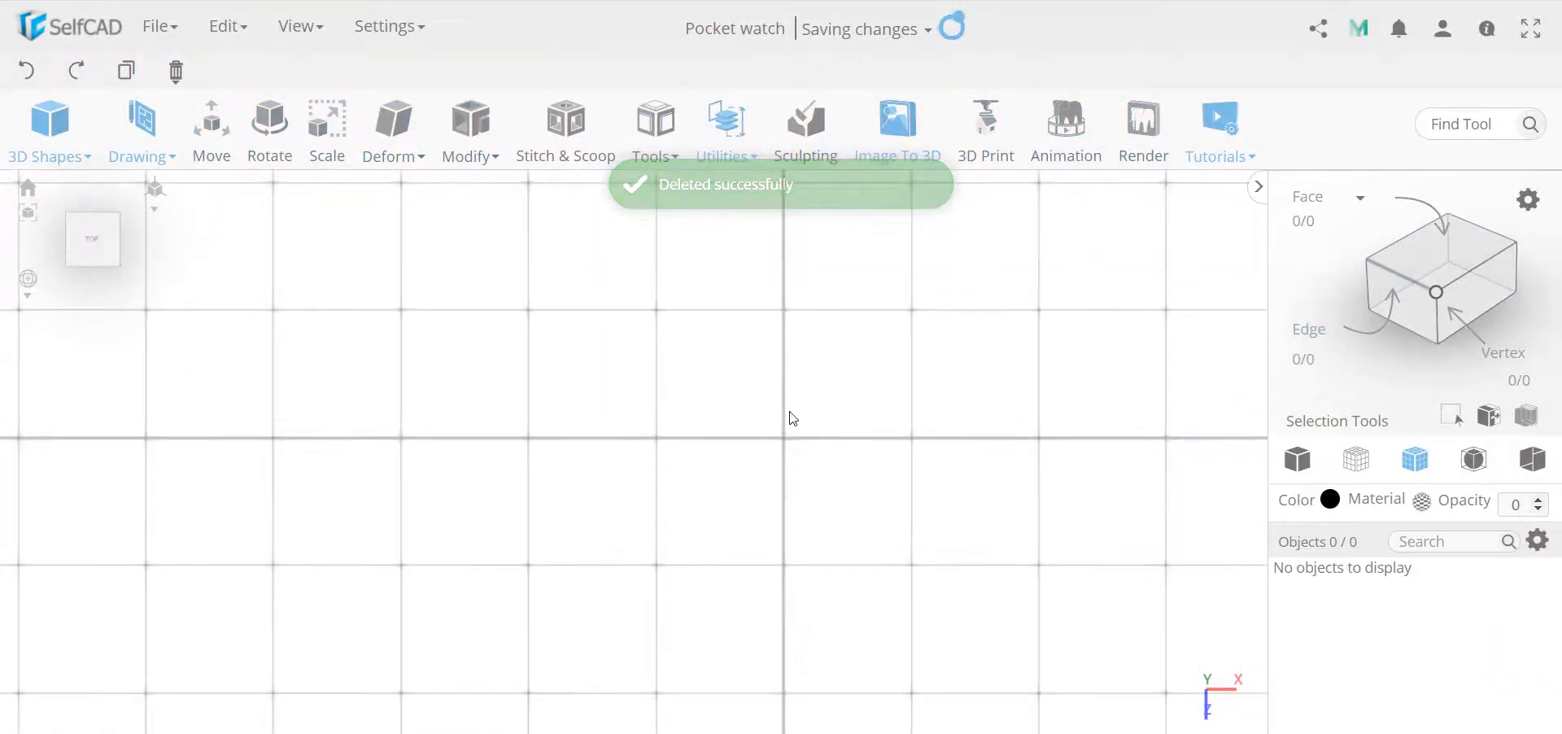
scroll(773, 424, down, 4)
right_drag(764, 432, 698, 458)
scroll(708, 458, down, 1)
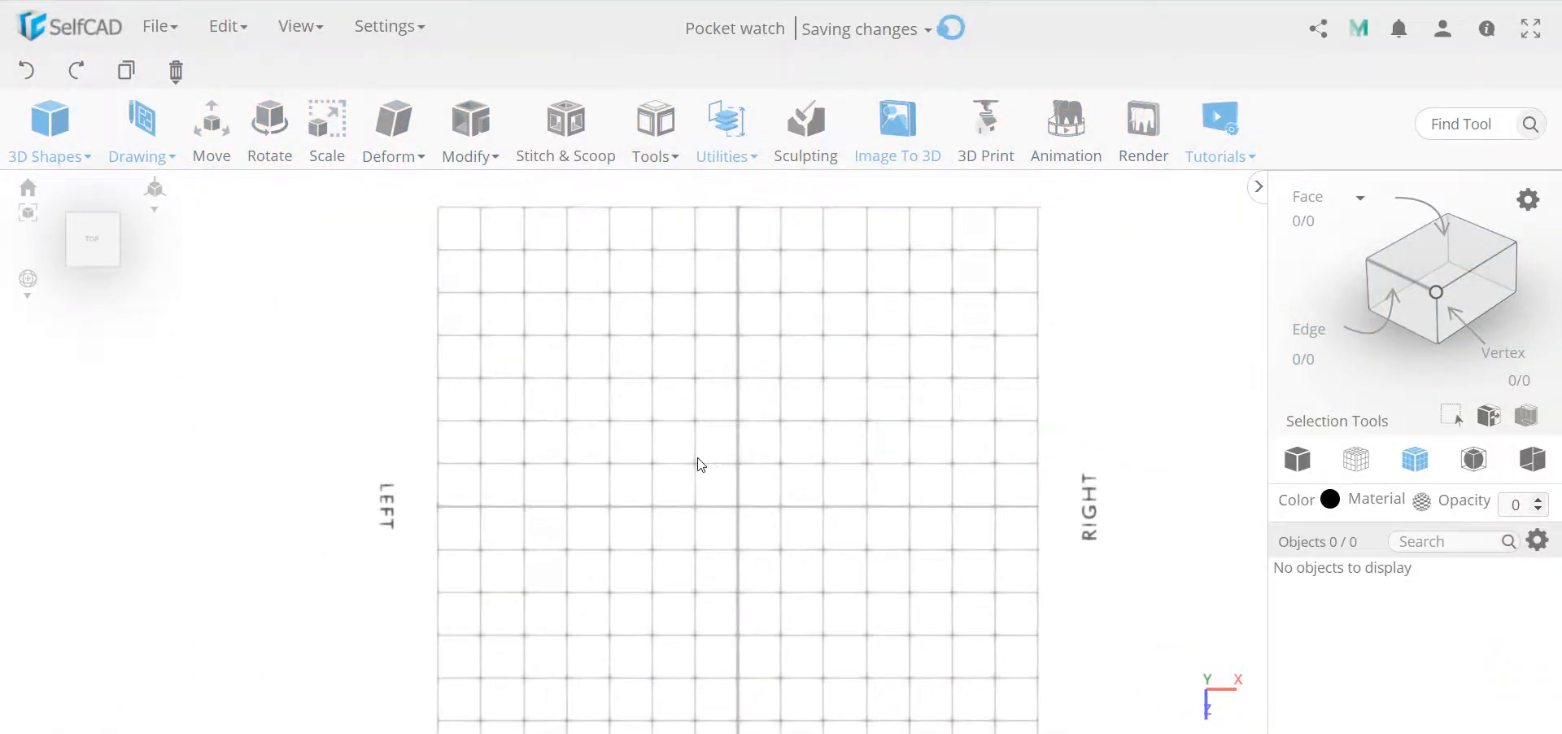
click(143, 134)
click(172, 189)
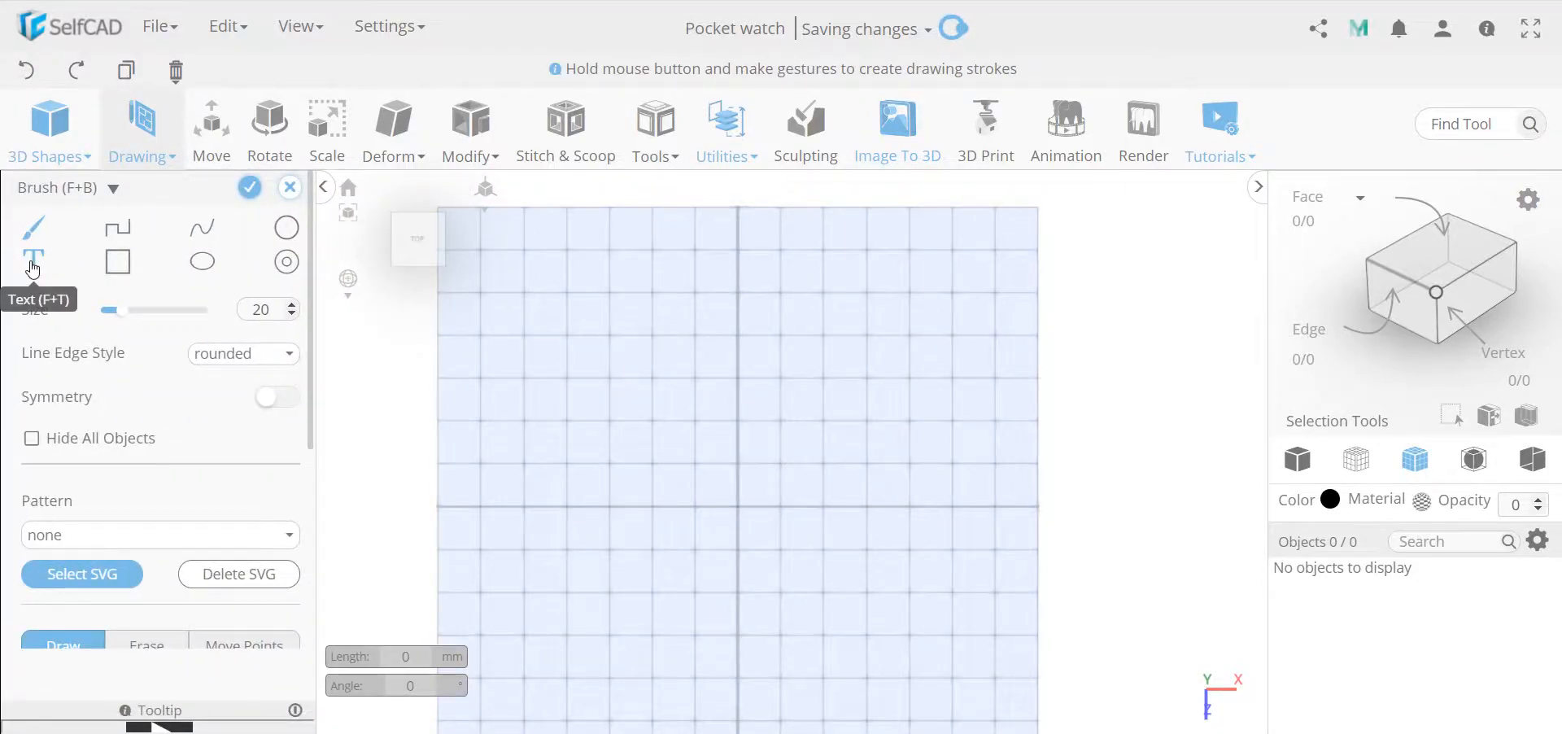
click(33, 262)
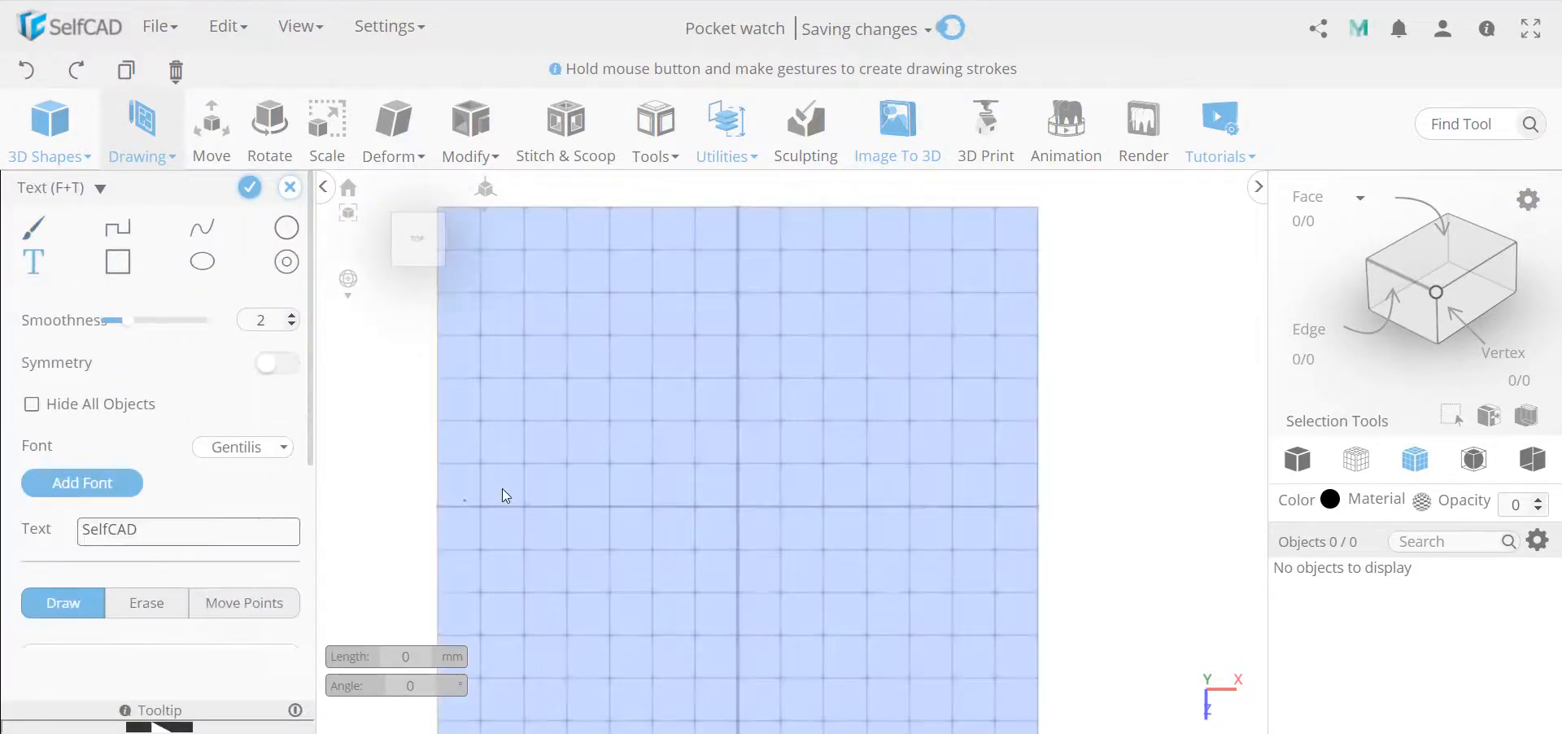
drag(608, 446, 939, 443)
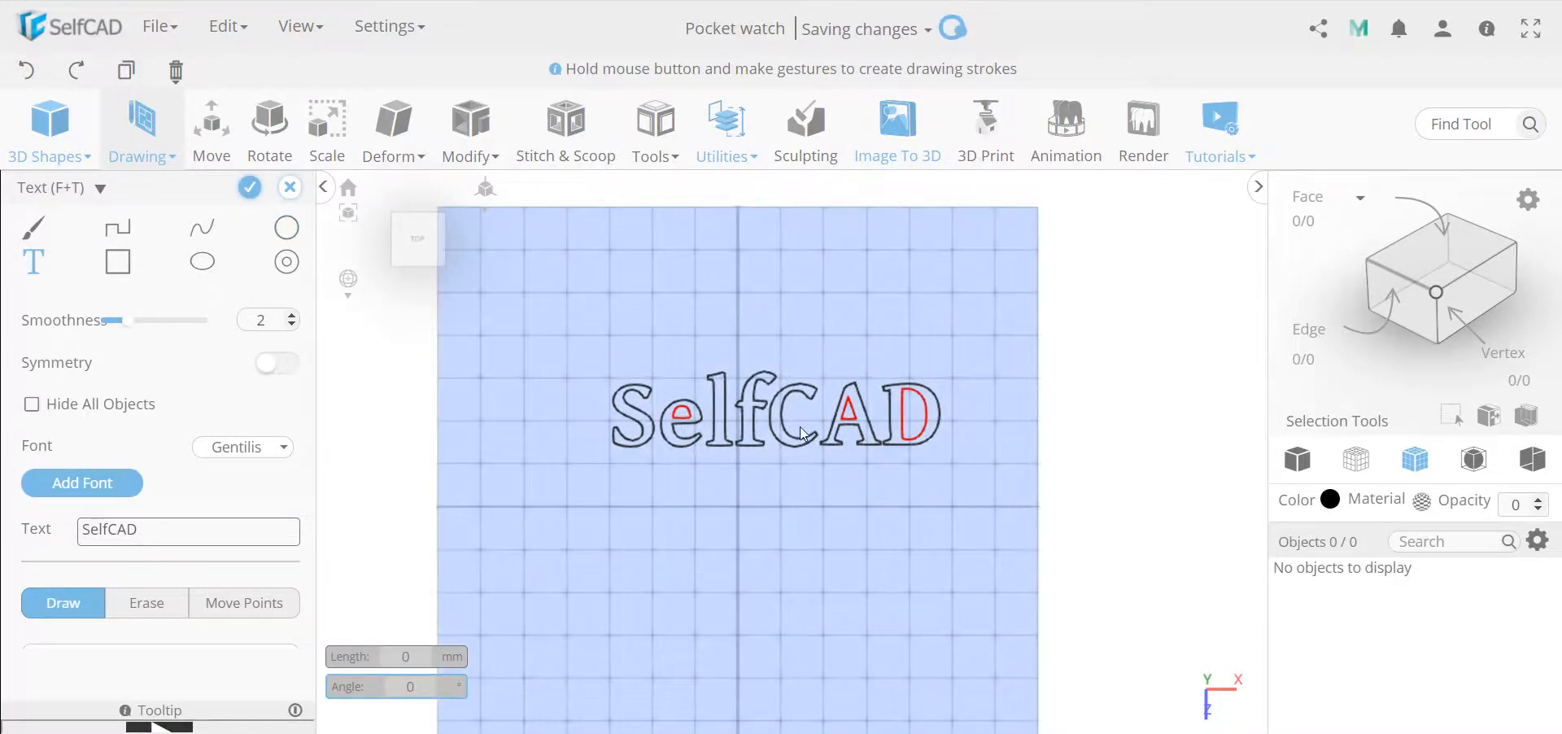
click(249, 187)
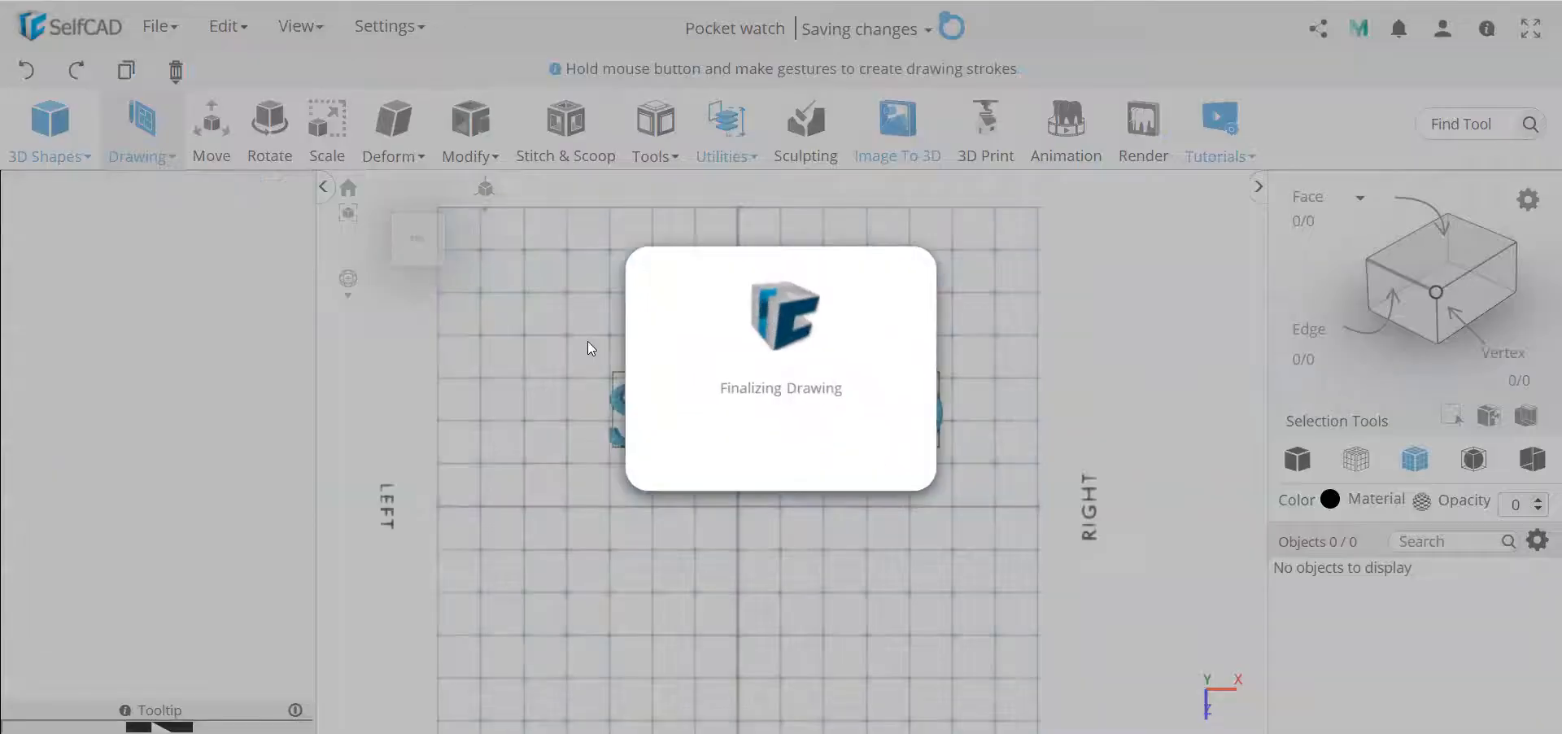
- Bend the solid SelfCAD text along the Left / Right plane into an upward arch about 360 mm wide and 120 mm high
scroll(782, 427, up, 3)
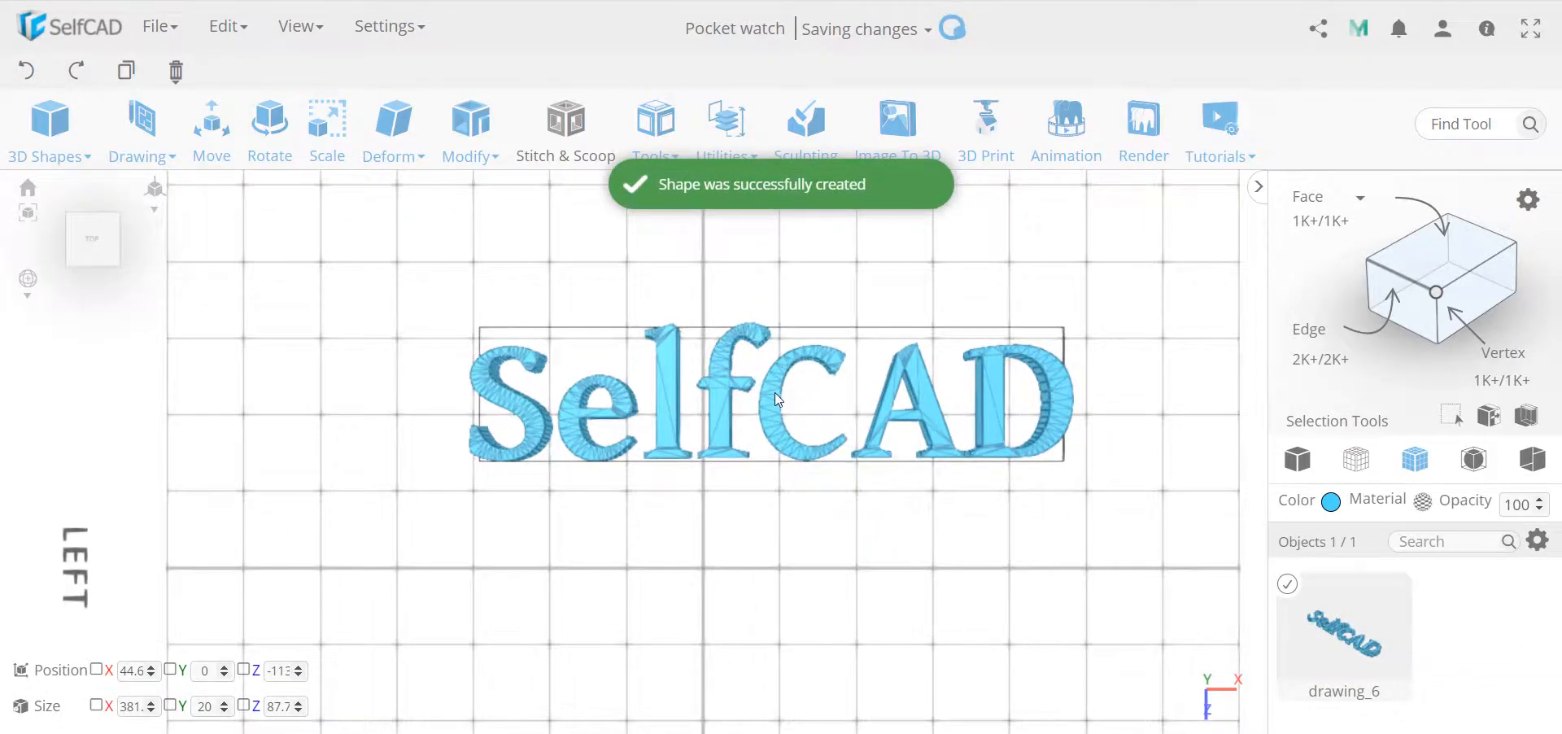
drag(671, 426, 587, 282)
drag(764, 391, 662, 394)
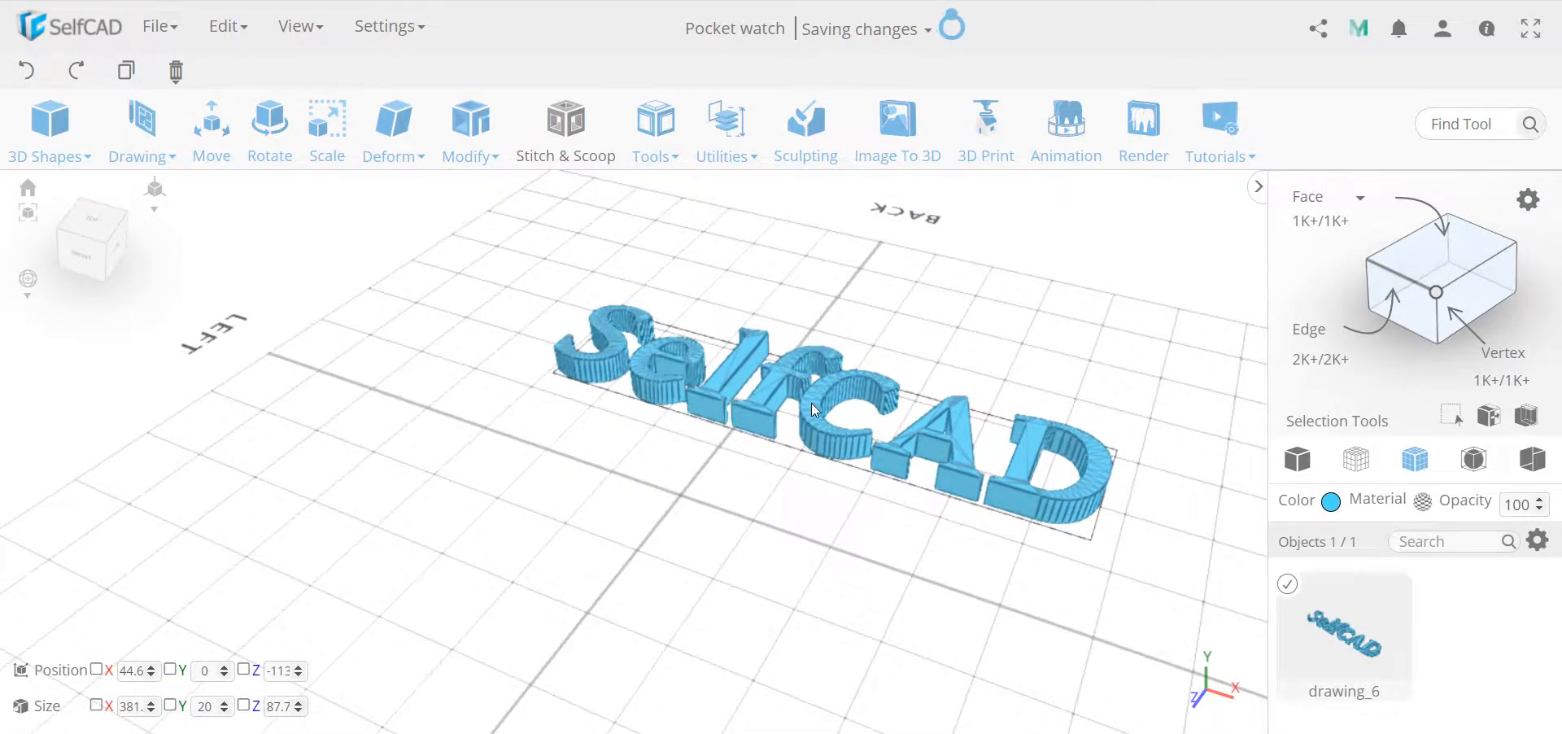
click(393, 147)
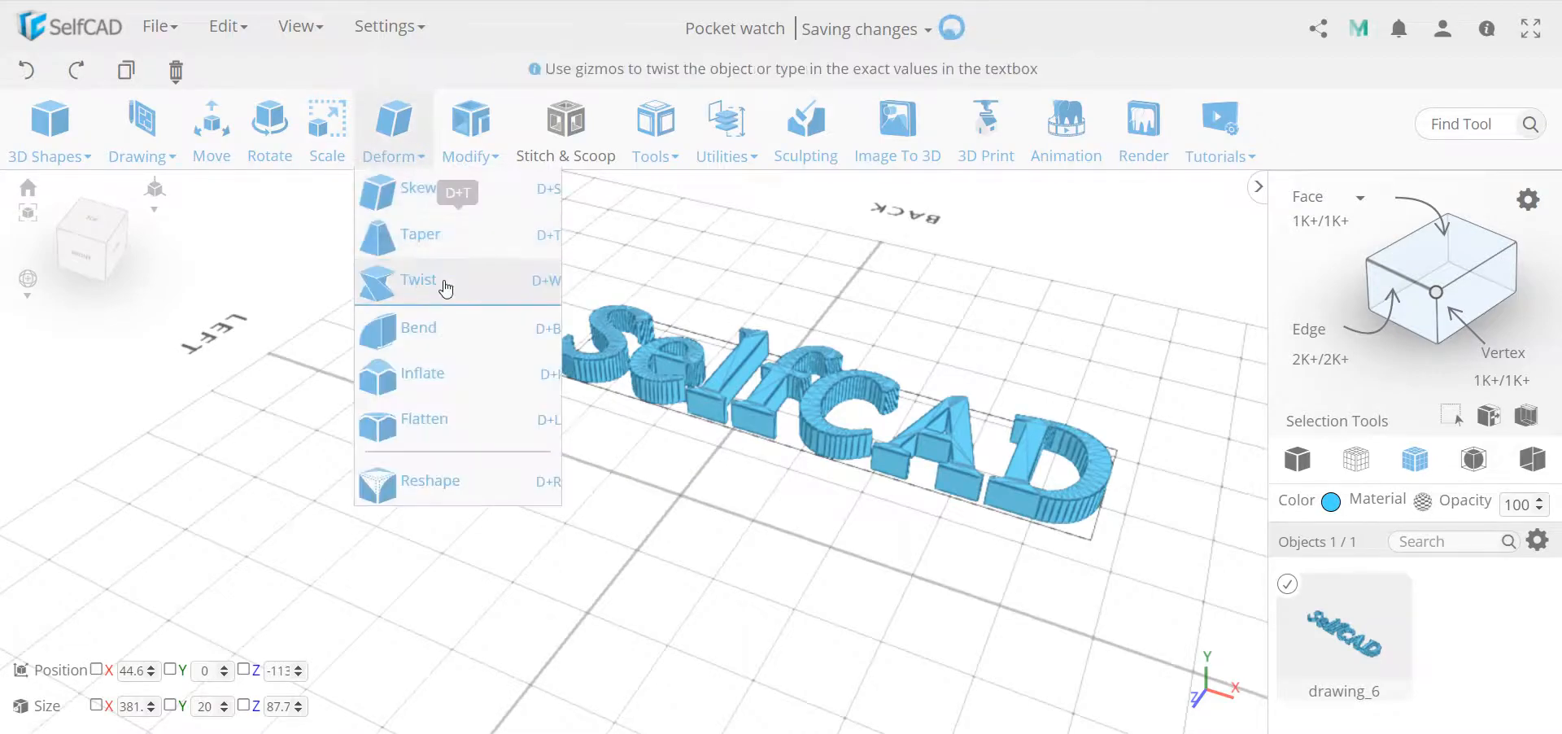
click(432, 326)
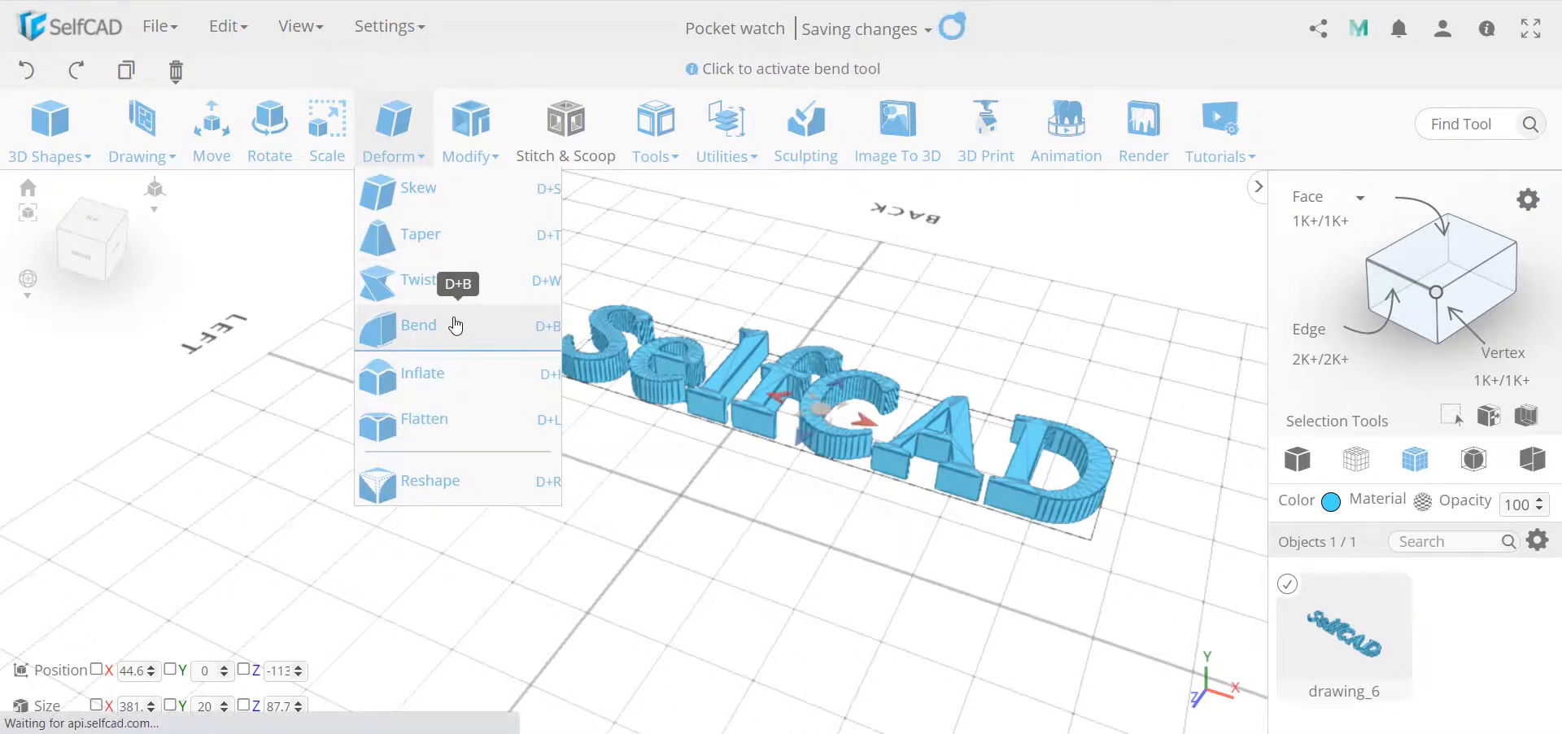
drag(827, 431, 823, 452)
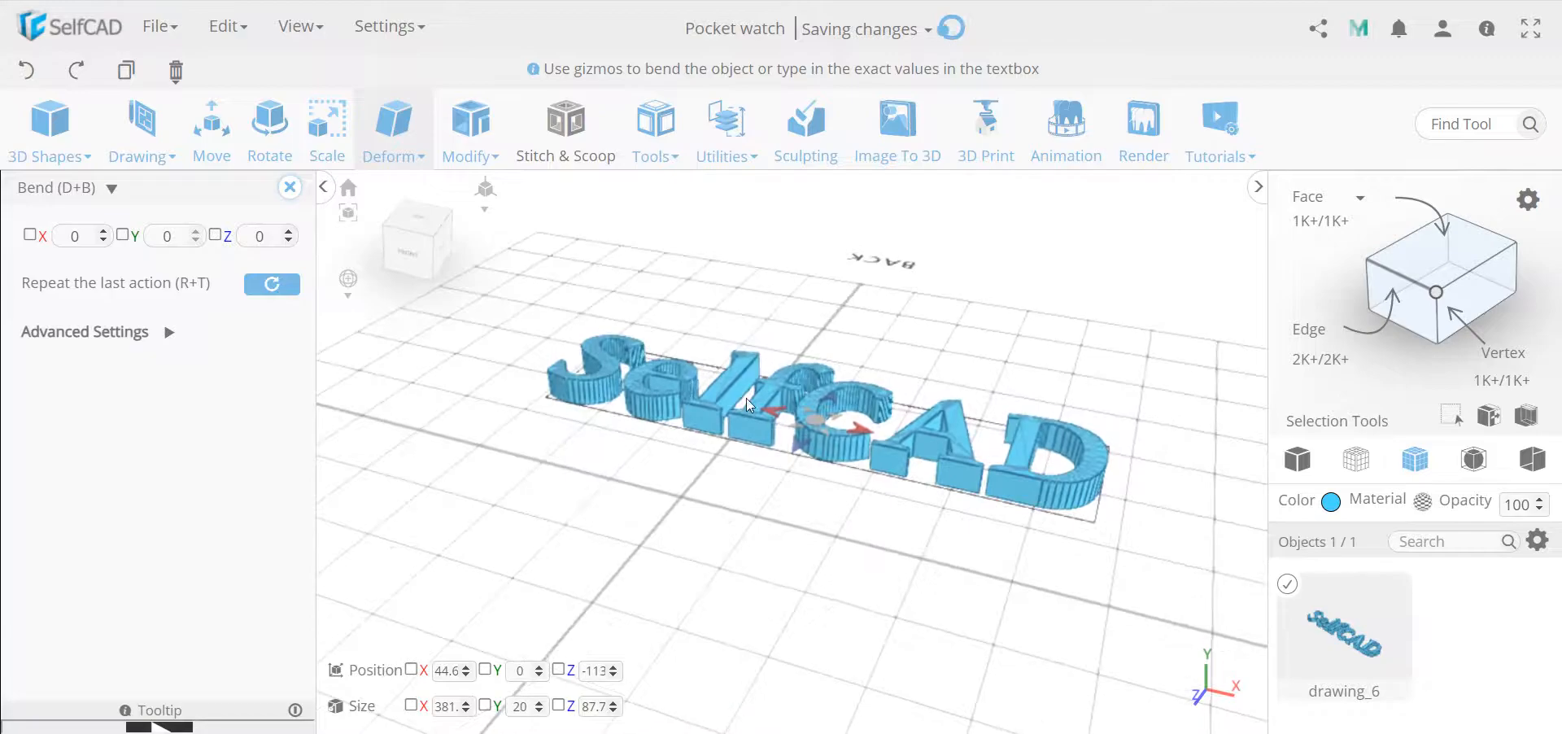
click(169, 335)
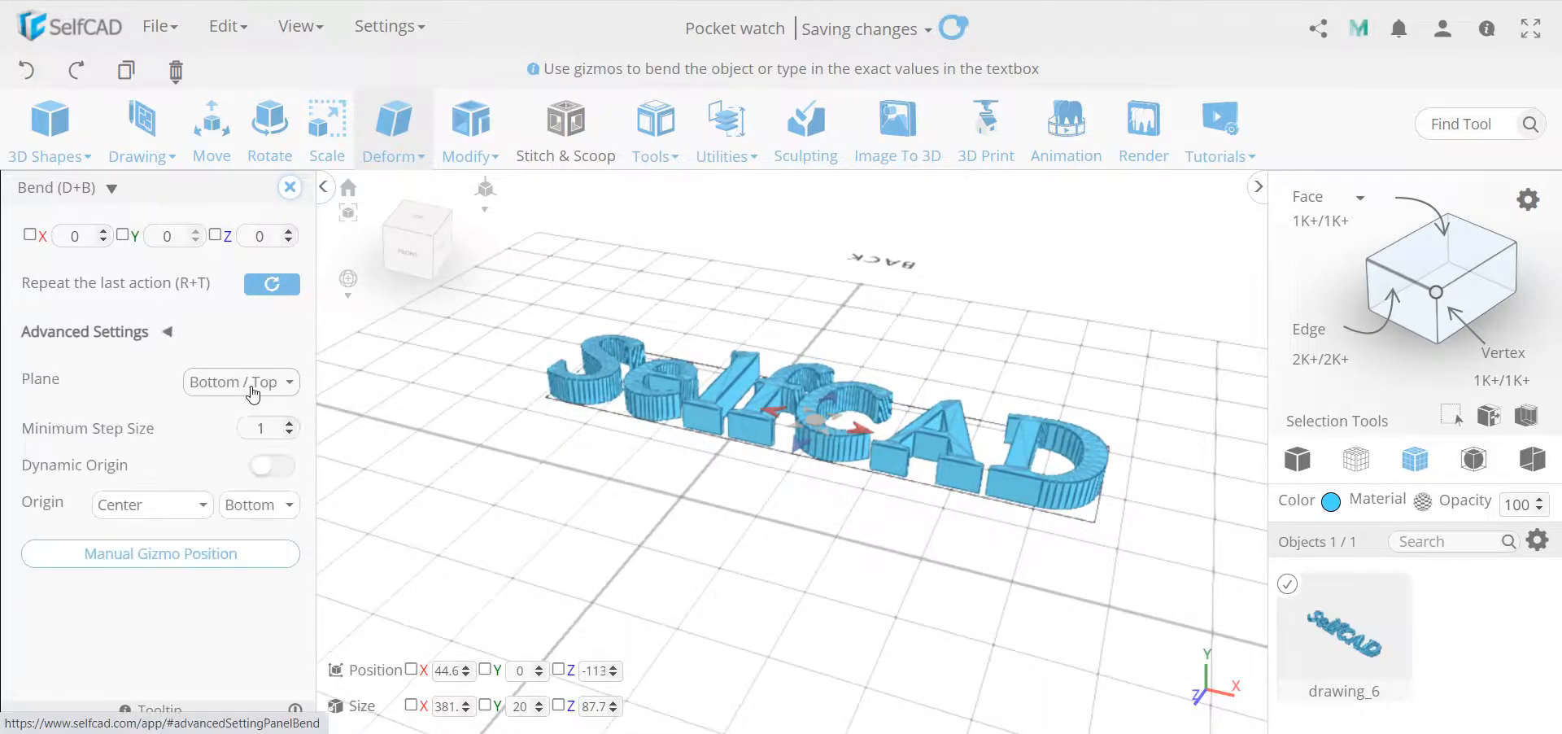
click(260, 390)
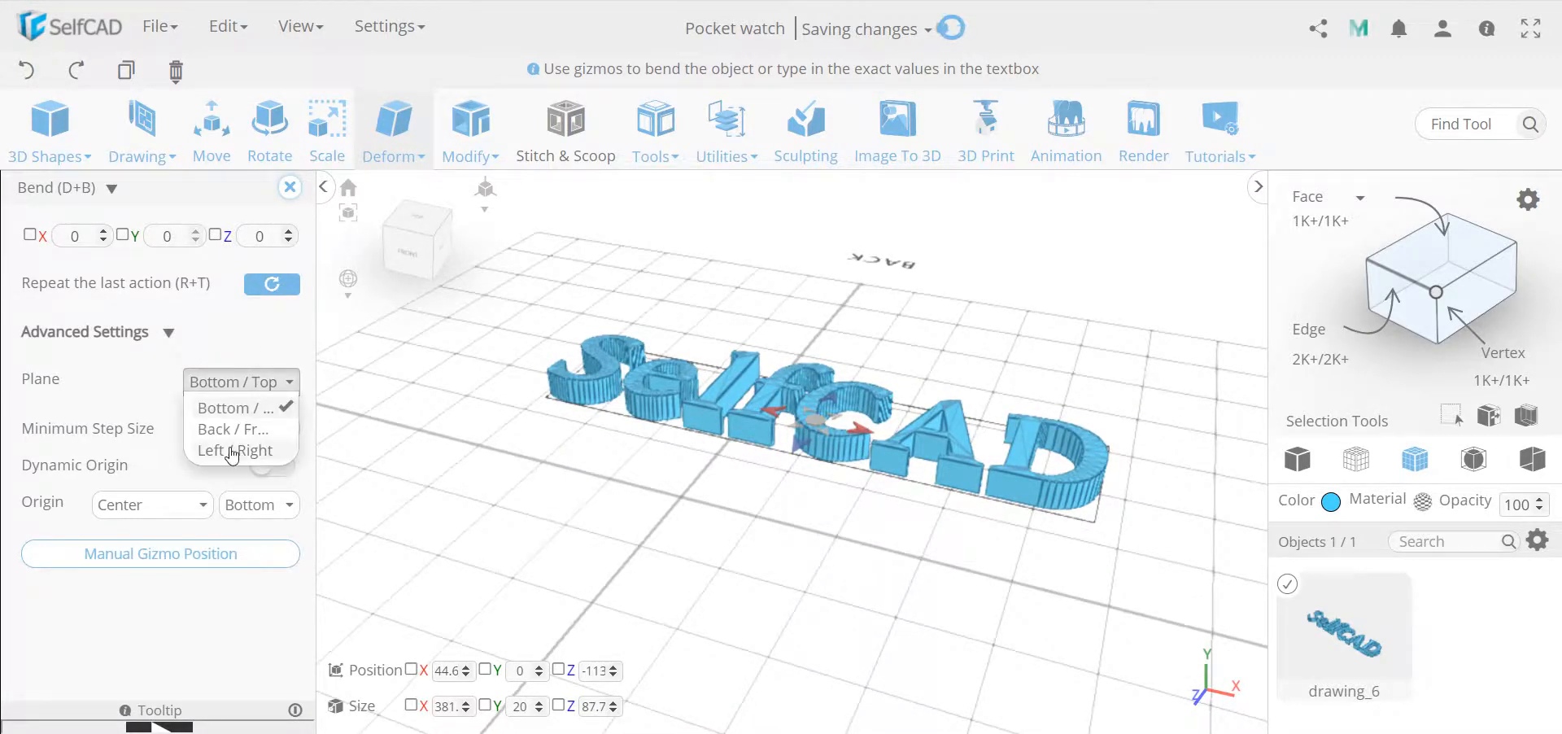
click(232, 452)
drag(817, 366, 625, 279)
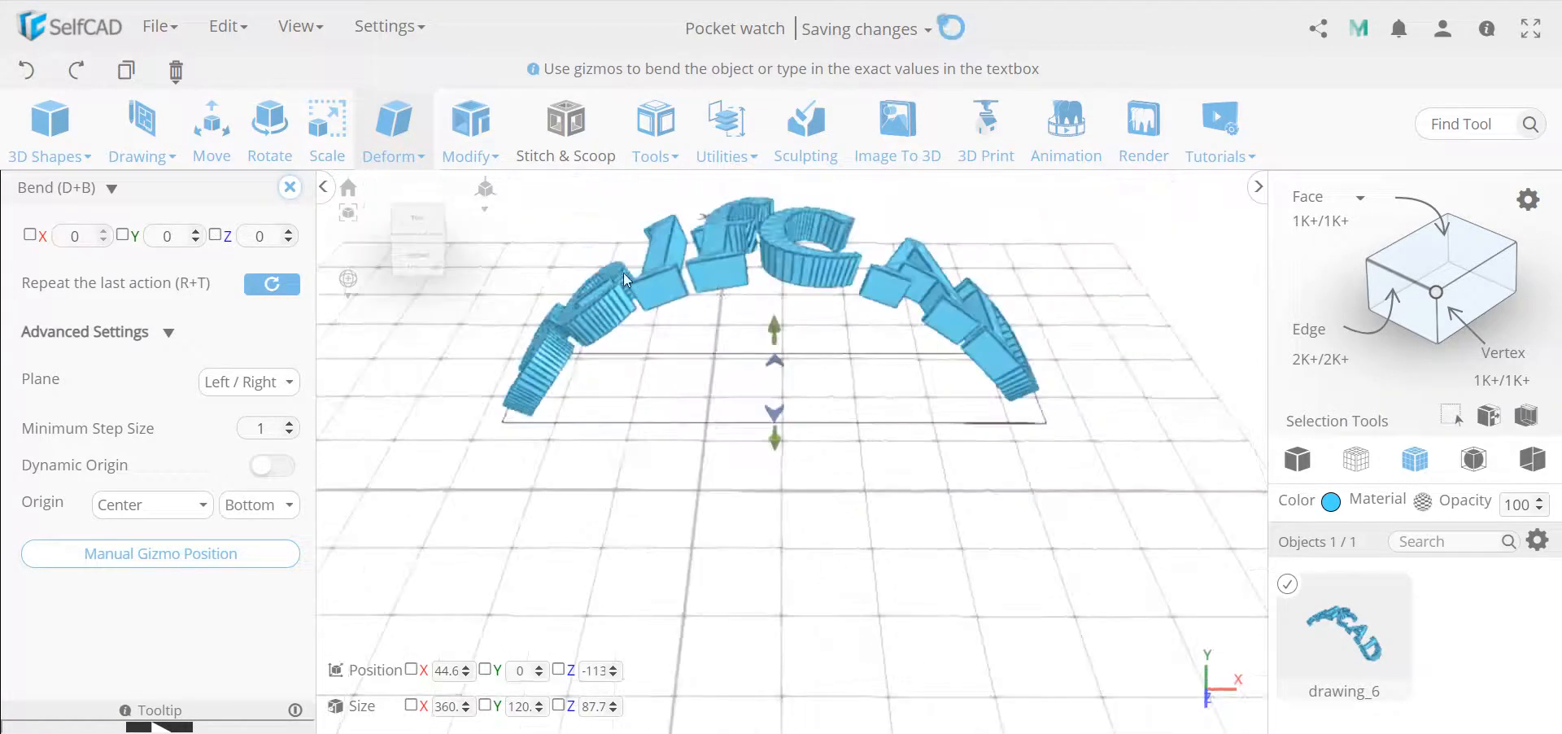
click(289, 188)
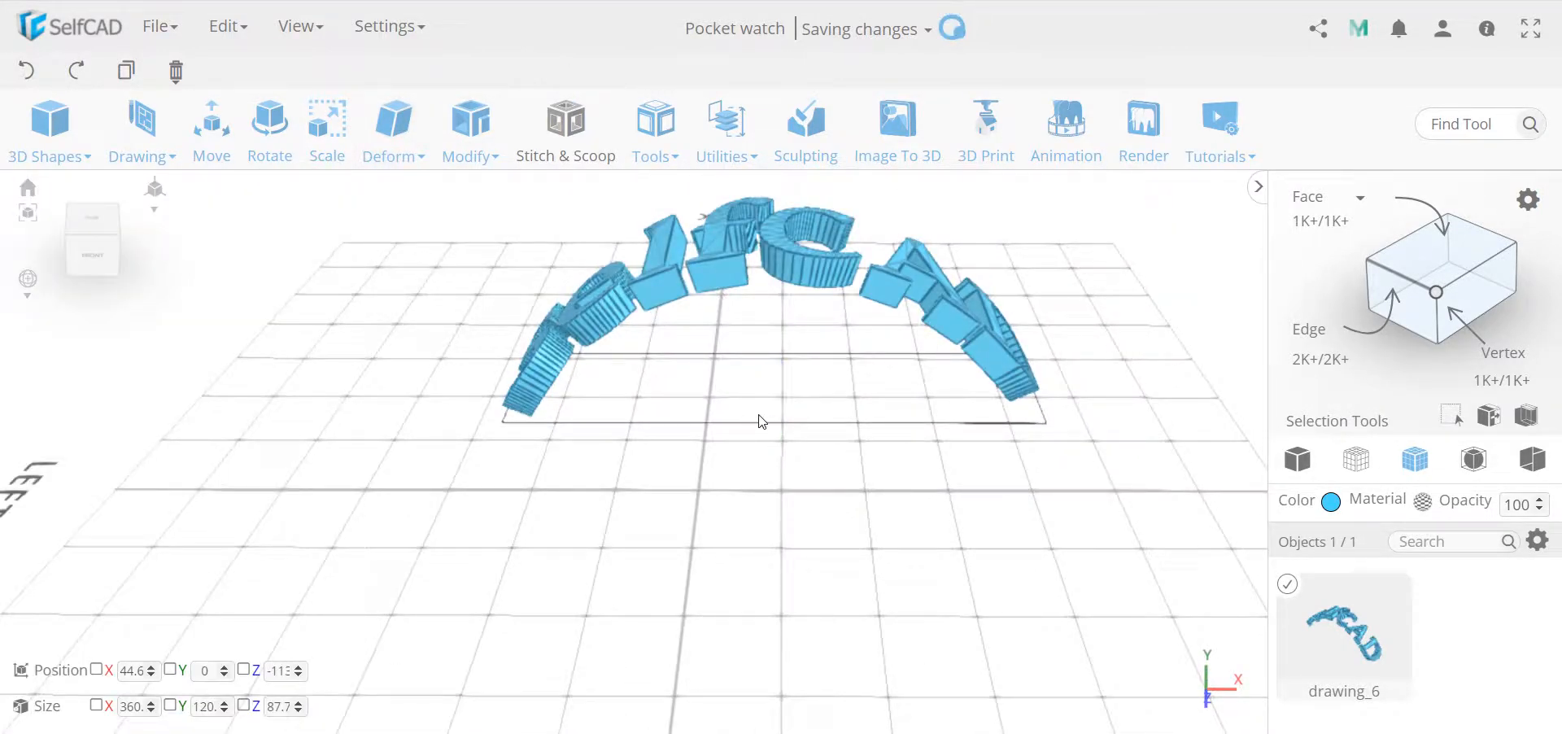
- Delete the bent text and draw SelfCAD as a Gentilis outline in a 3D sketch on the ground plane, about 405 mm wide
key(Delete)
click(726, 436)
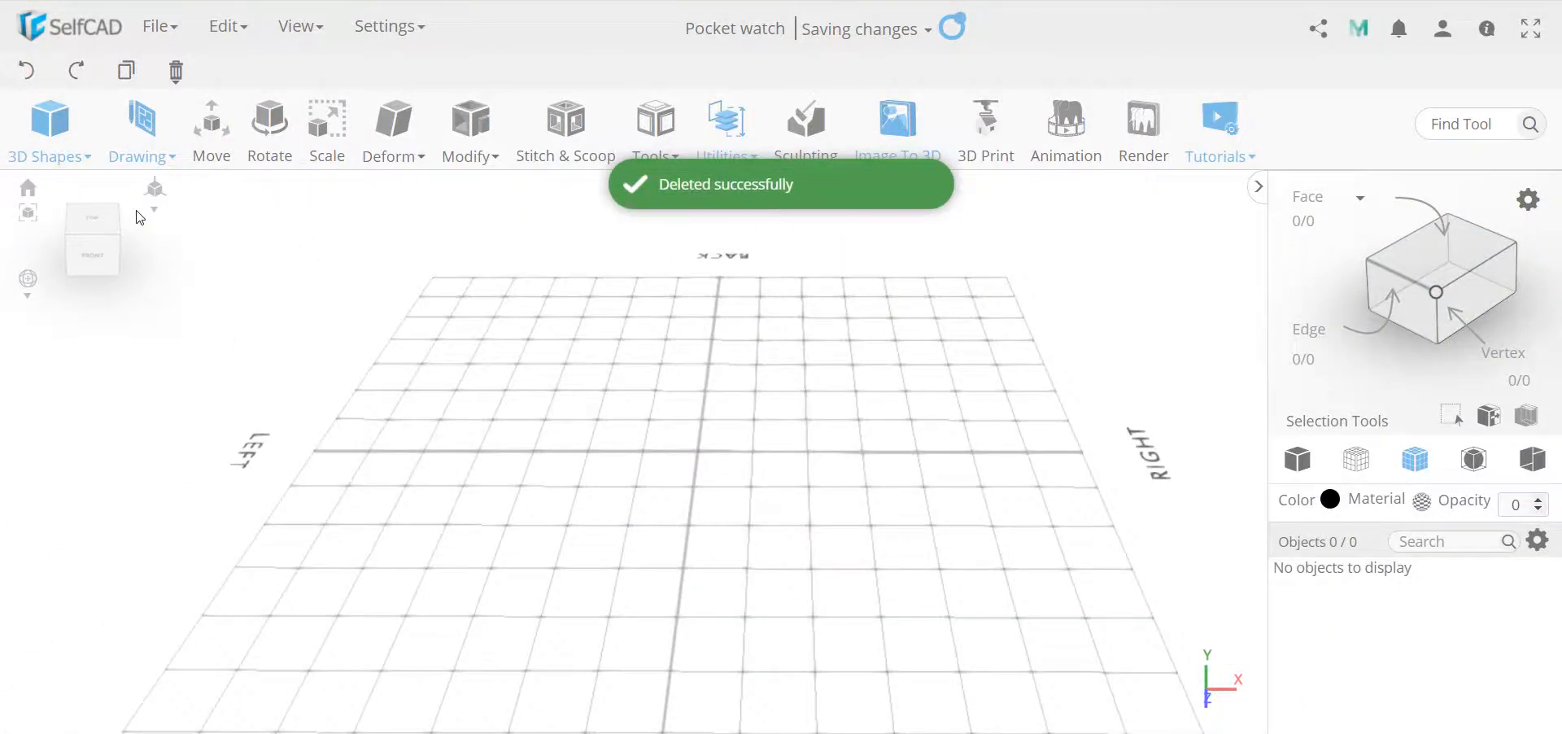
click(95, 216)
click(159, 122)
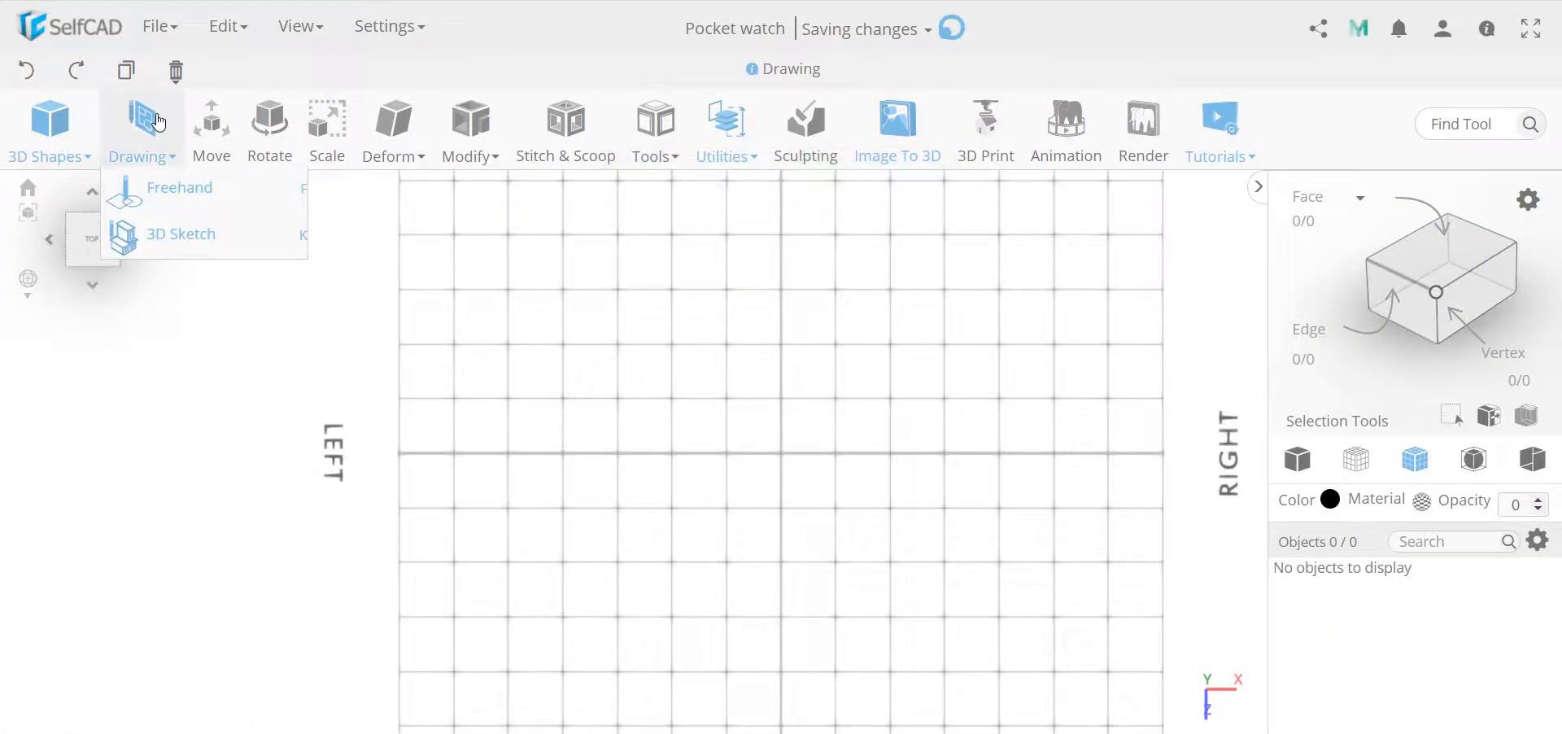
click(191, 235)
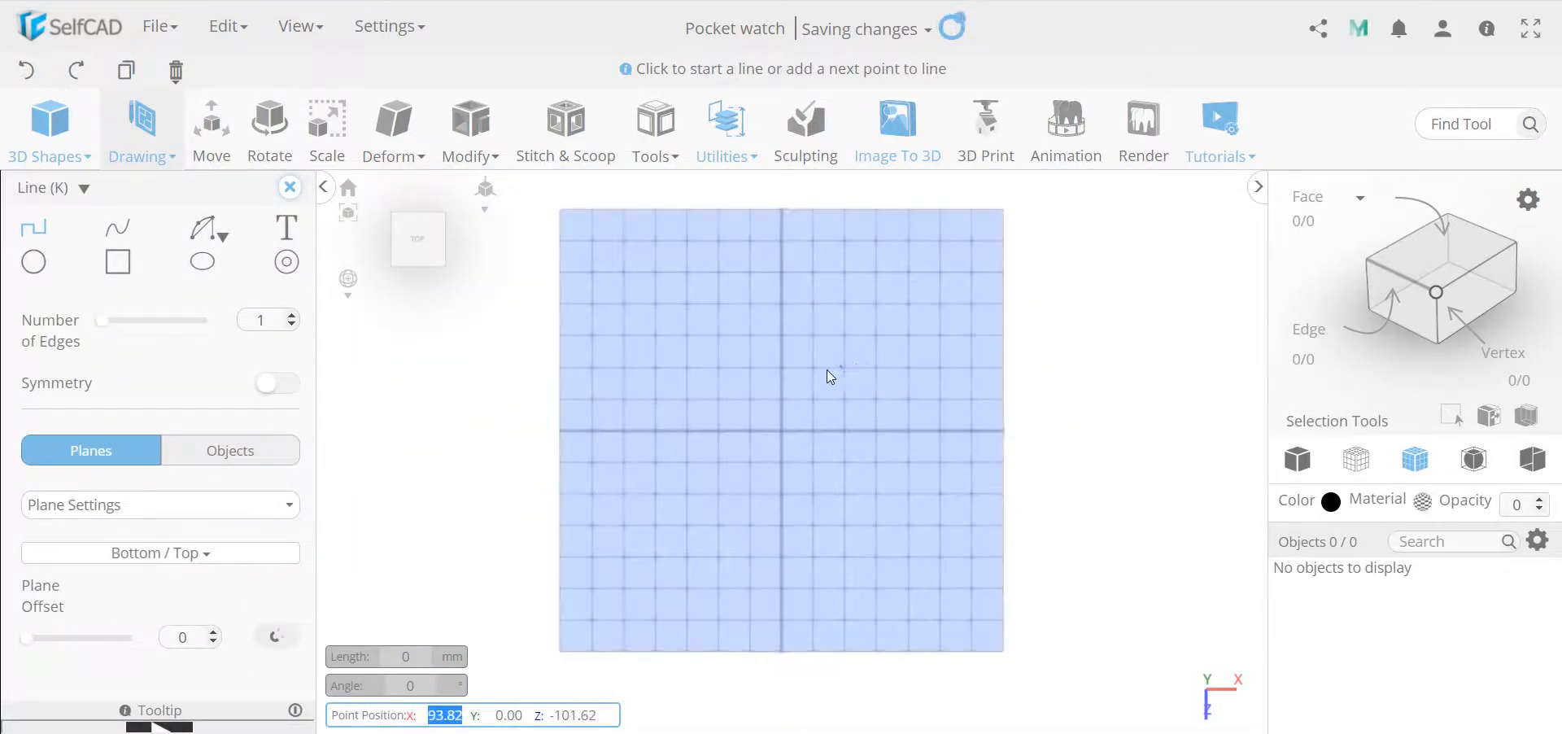
click(287, 229)
click(680, 365)
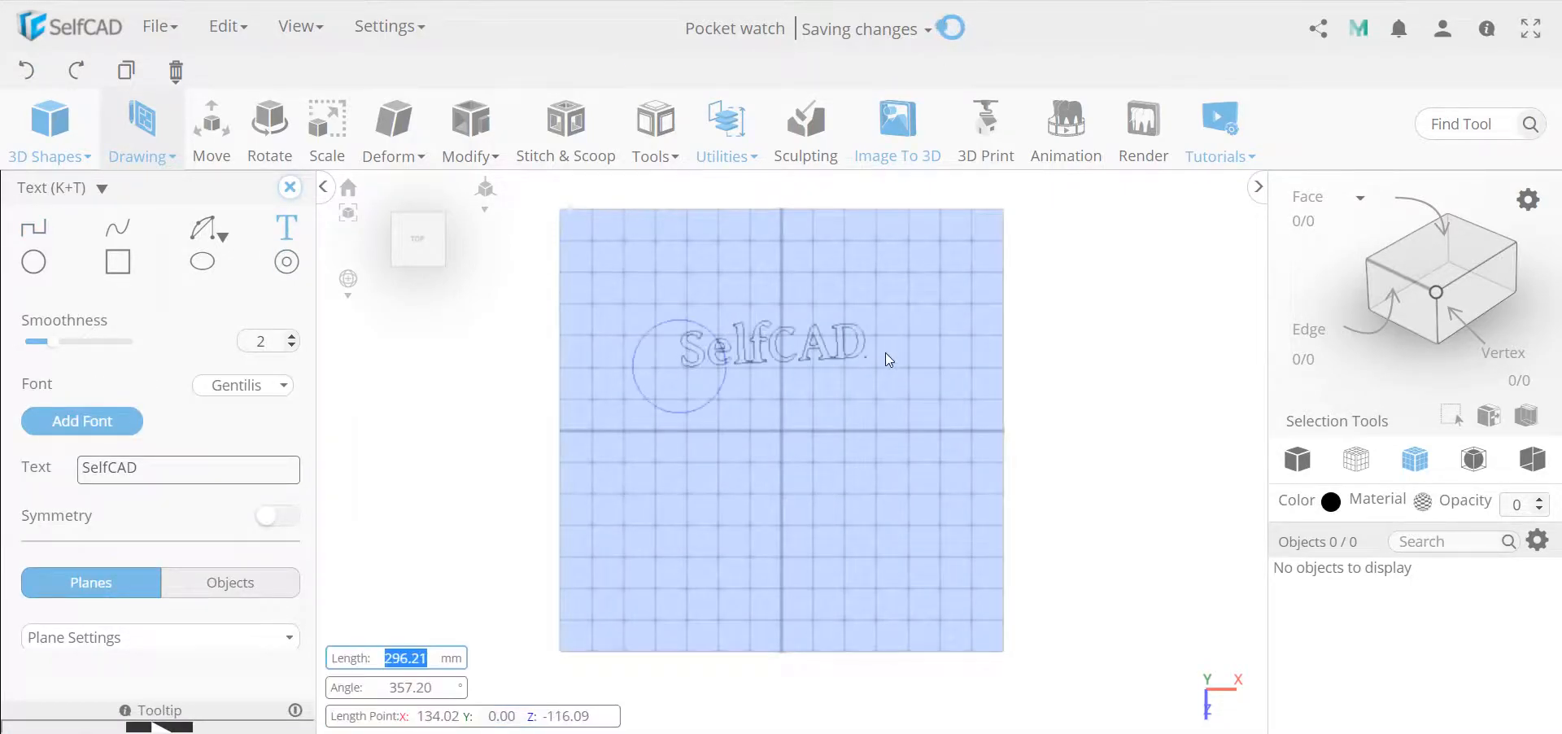
click(939, 364)
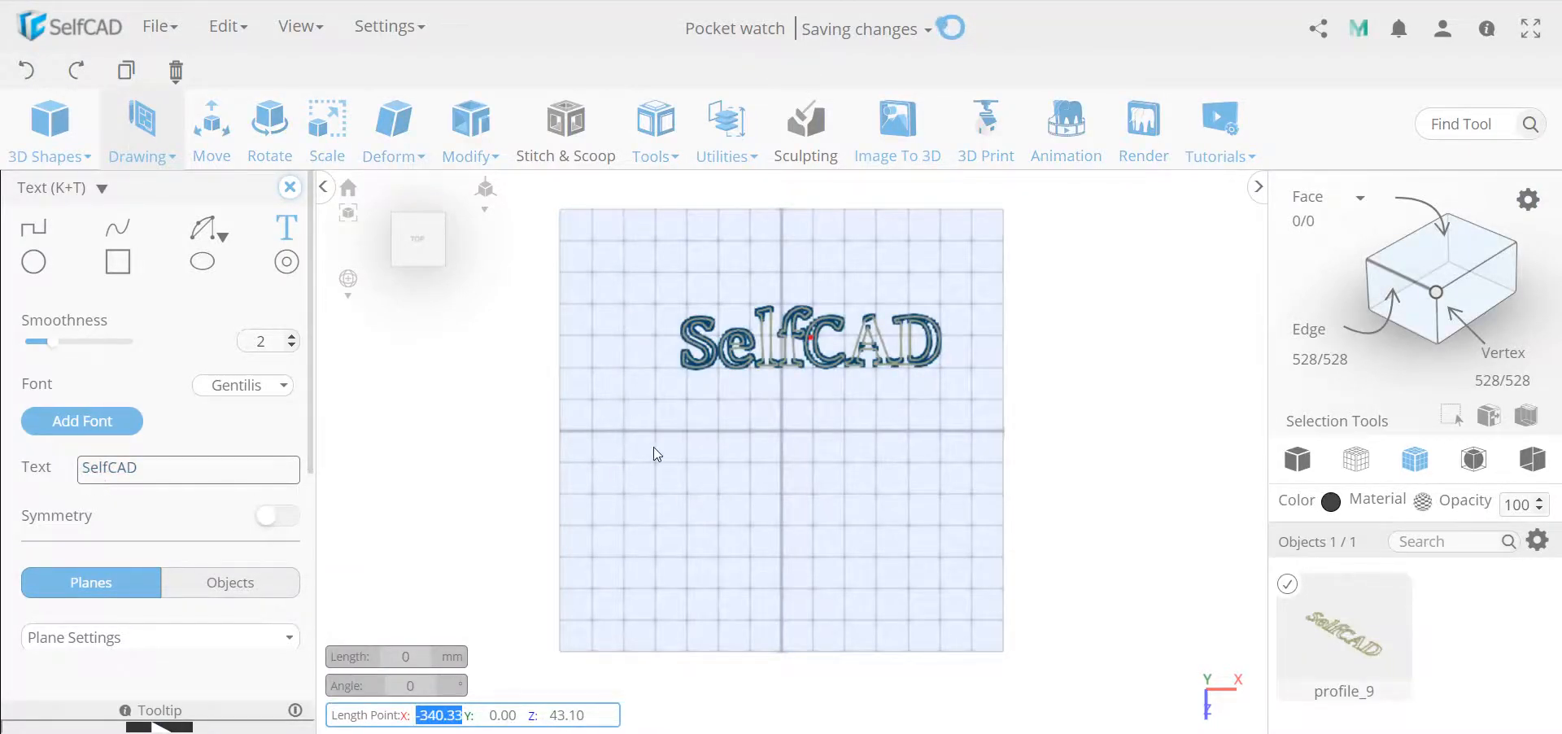
click(290, 188)
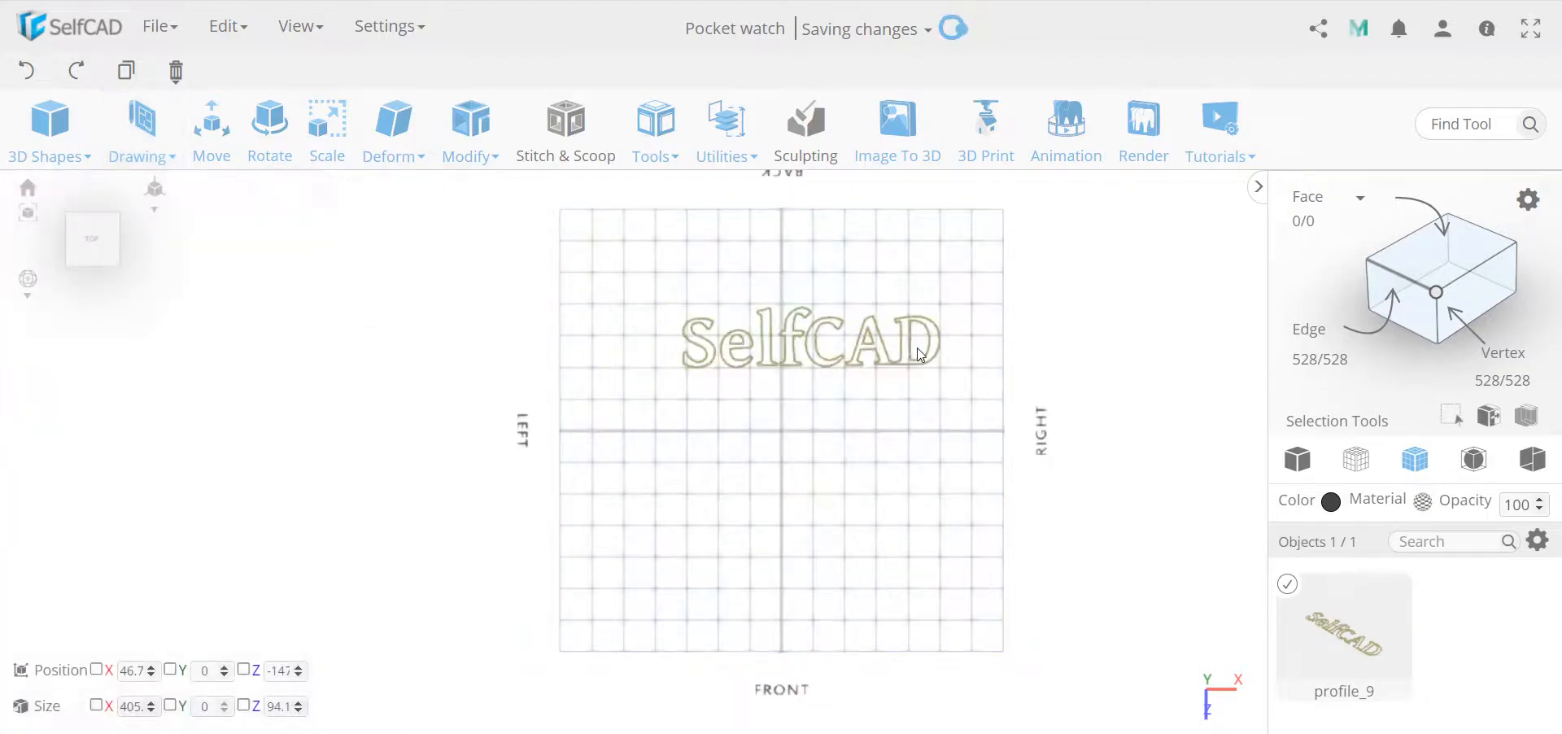
- Fill all the closed outlines of the SelfCAD text sketch using Fill Polygons
right_drag(811, 408, 727, 417)
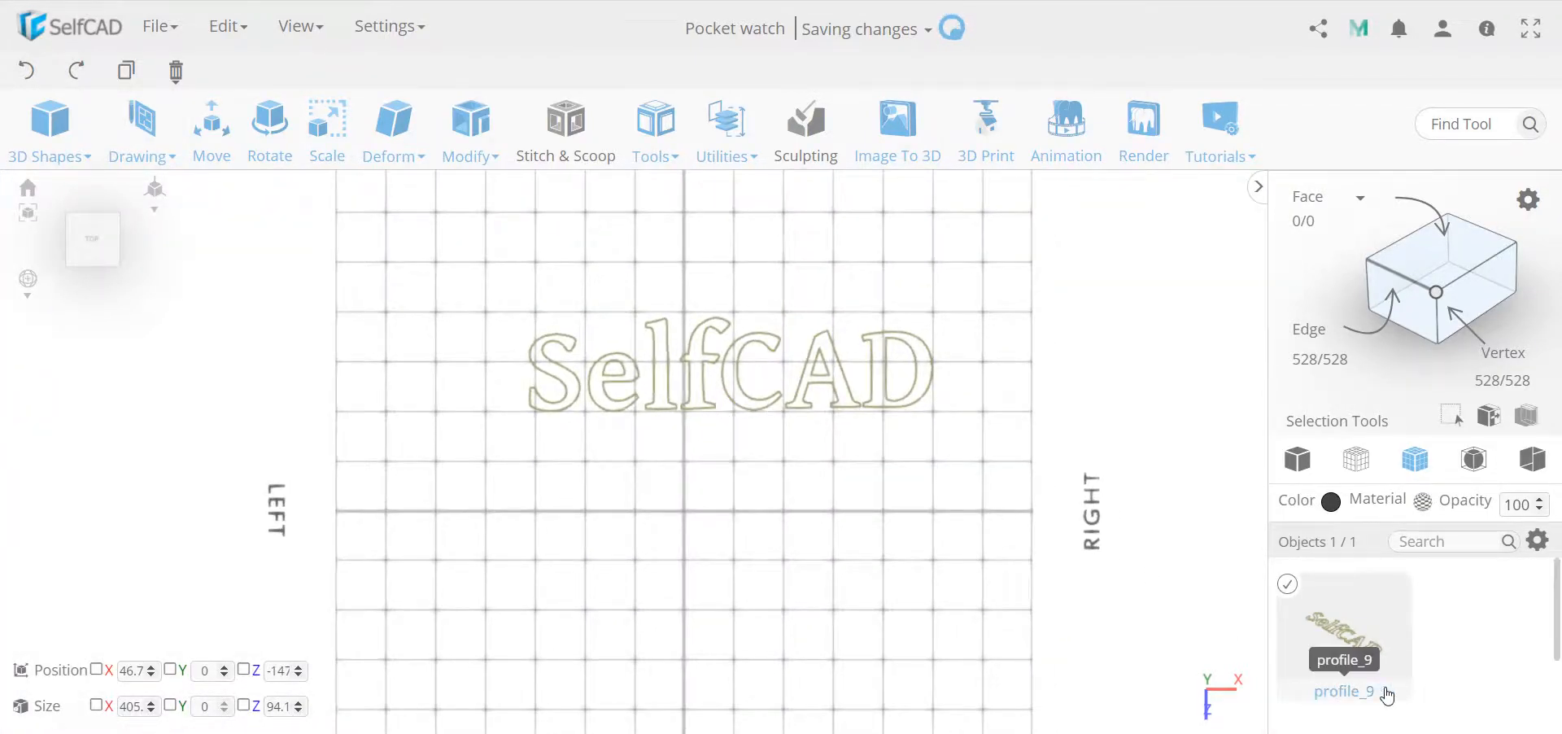
click(1351, 690)
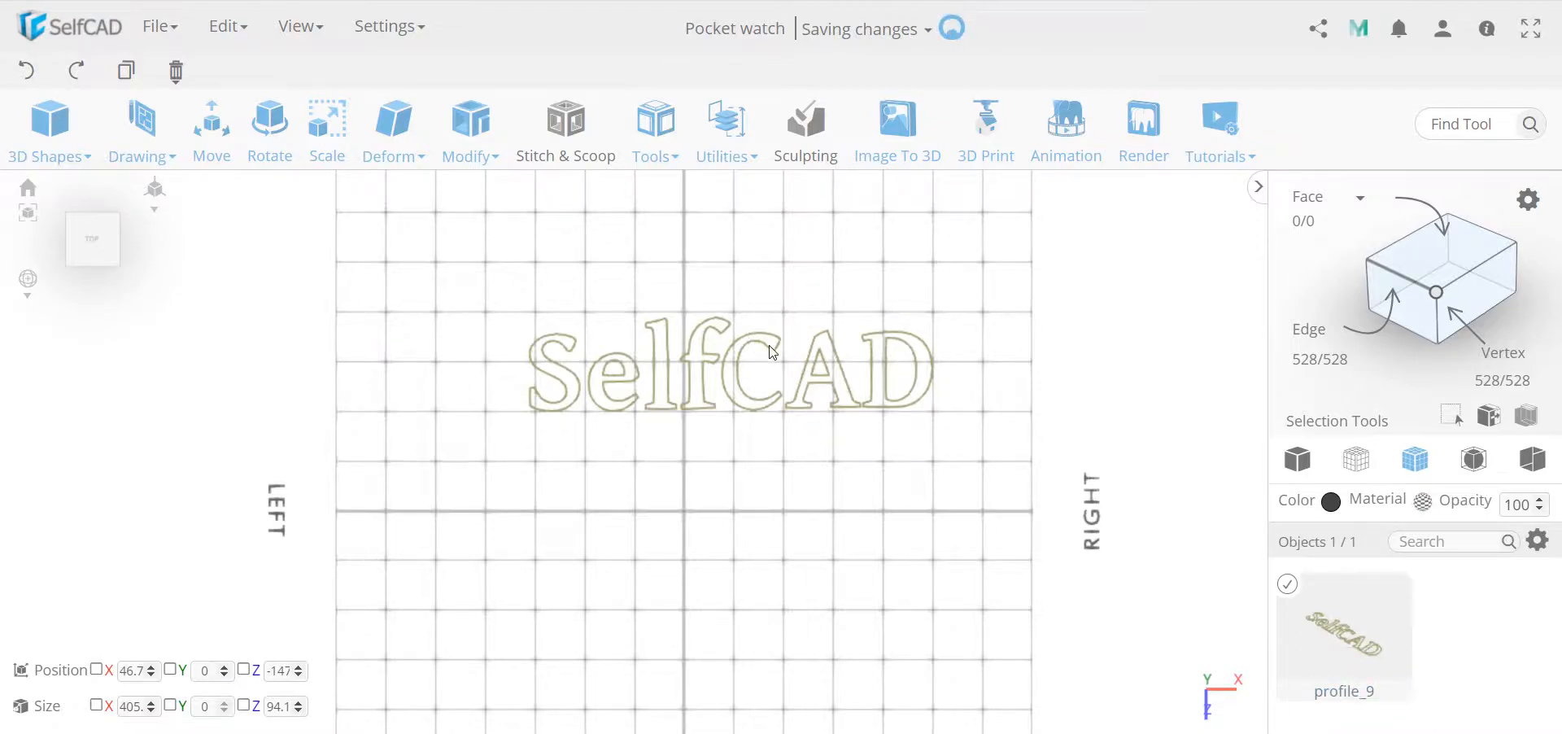
scroll(754, 332, up, 2)
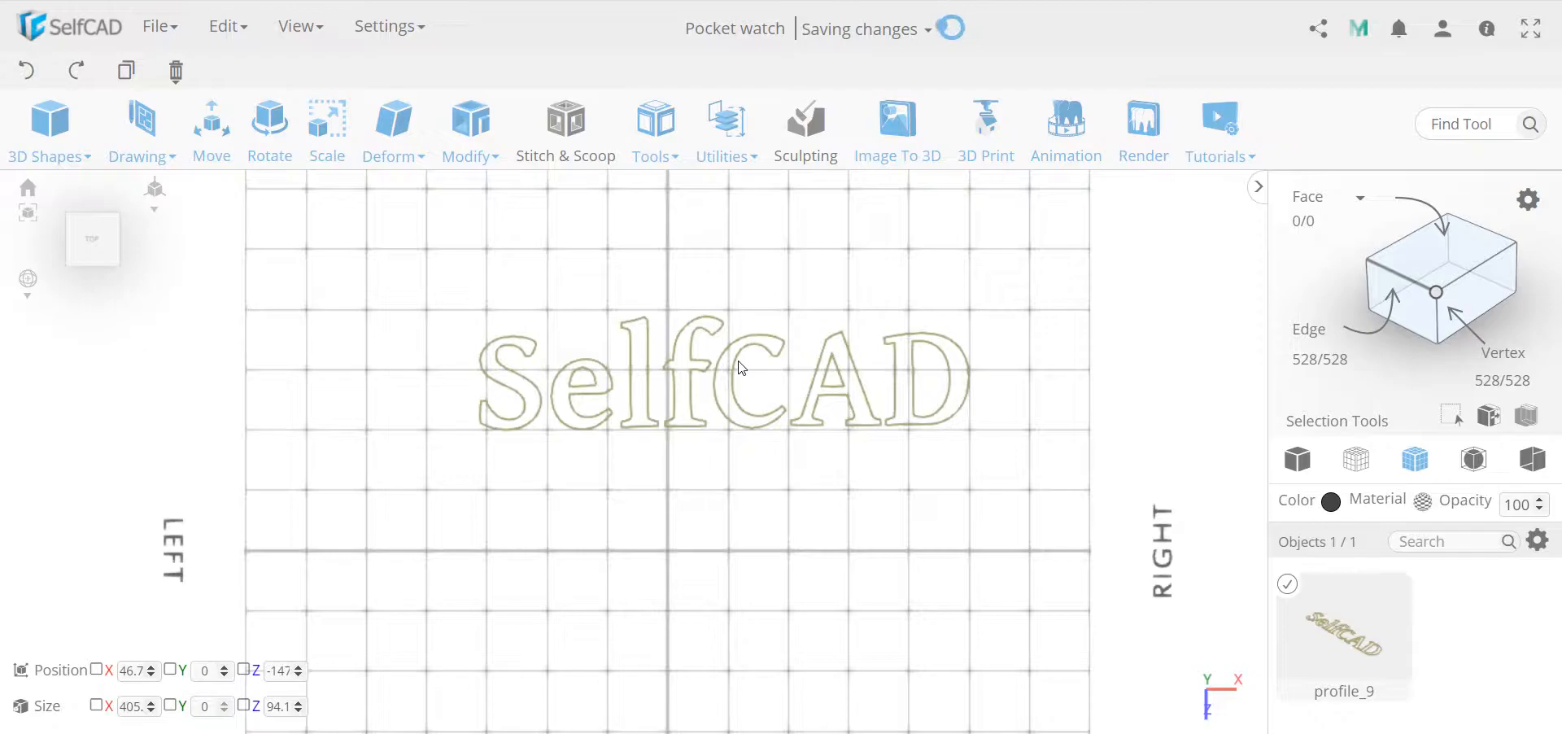
click(655, 130)
click(703, 220)
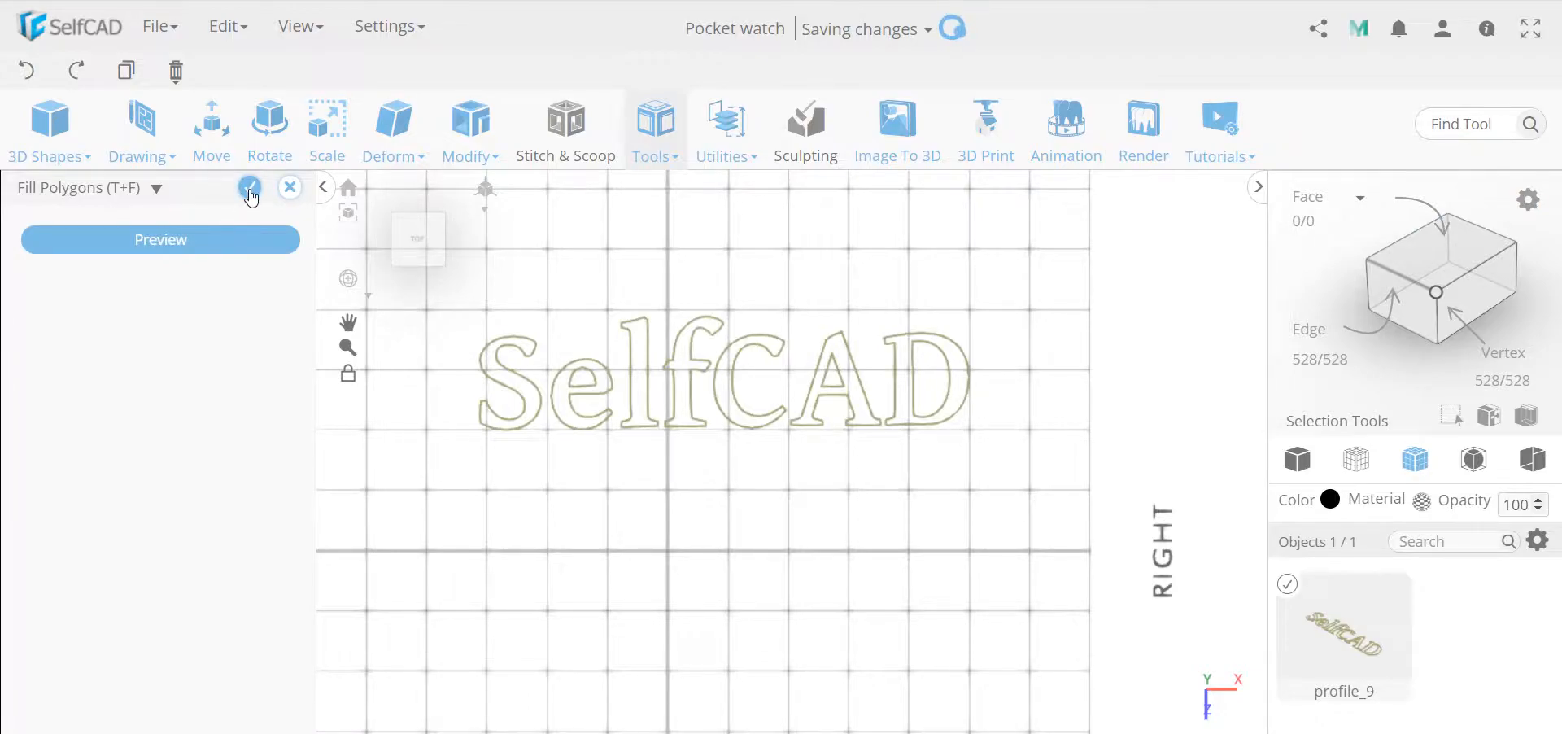
click(249, 189)
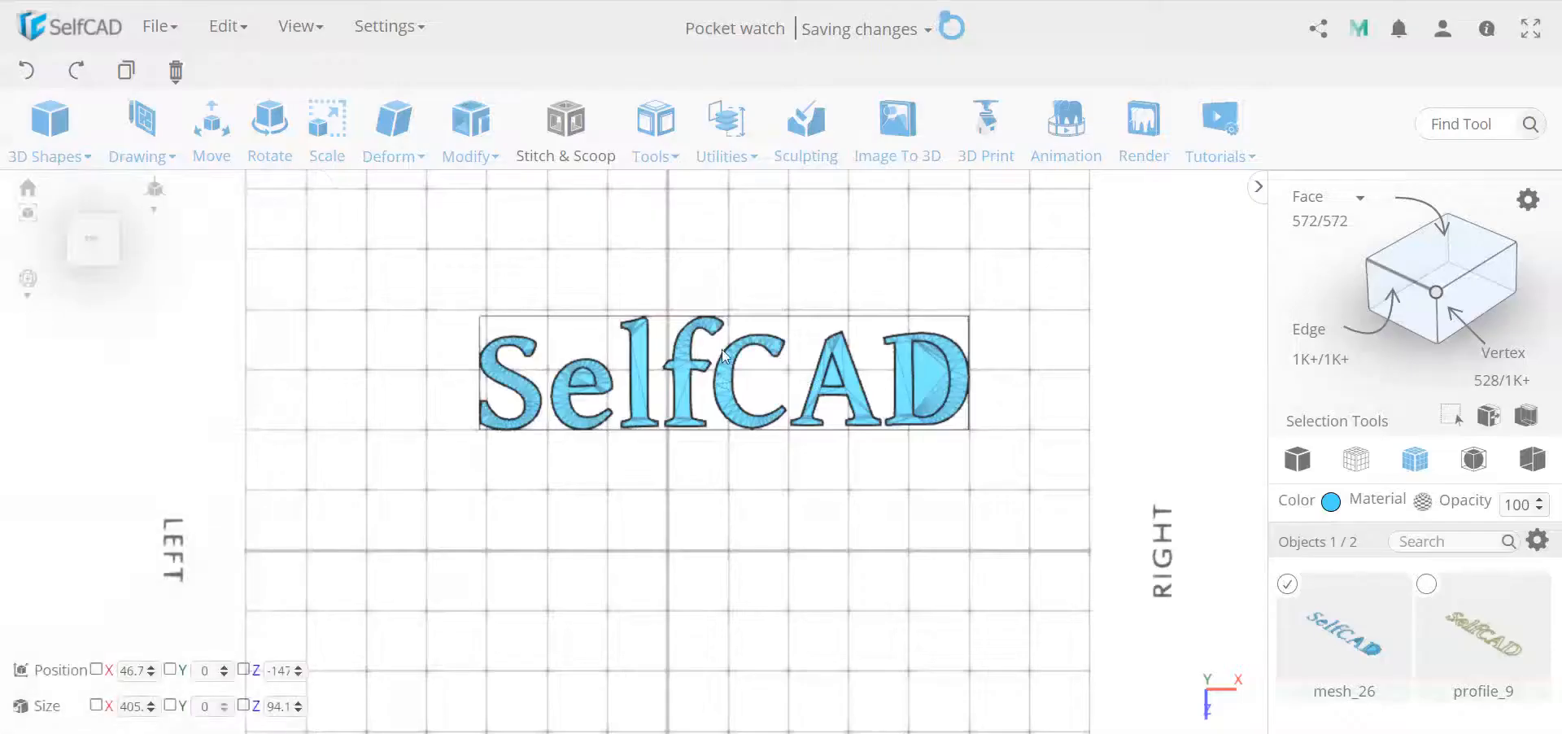
- Try selecting single faces inside the D and A openings of the filled text, and reselect the whole mesh
drag(829, 413, 840, 377)
scroll(860, 362, up, 3)
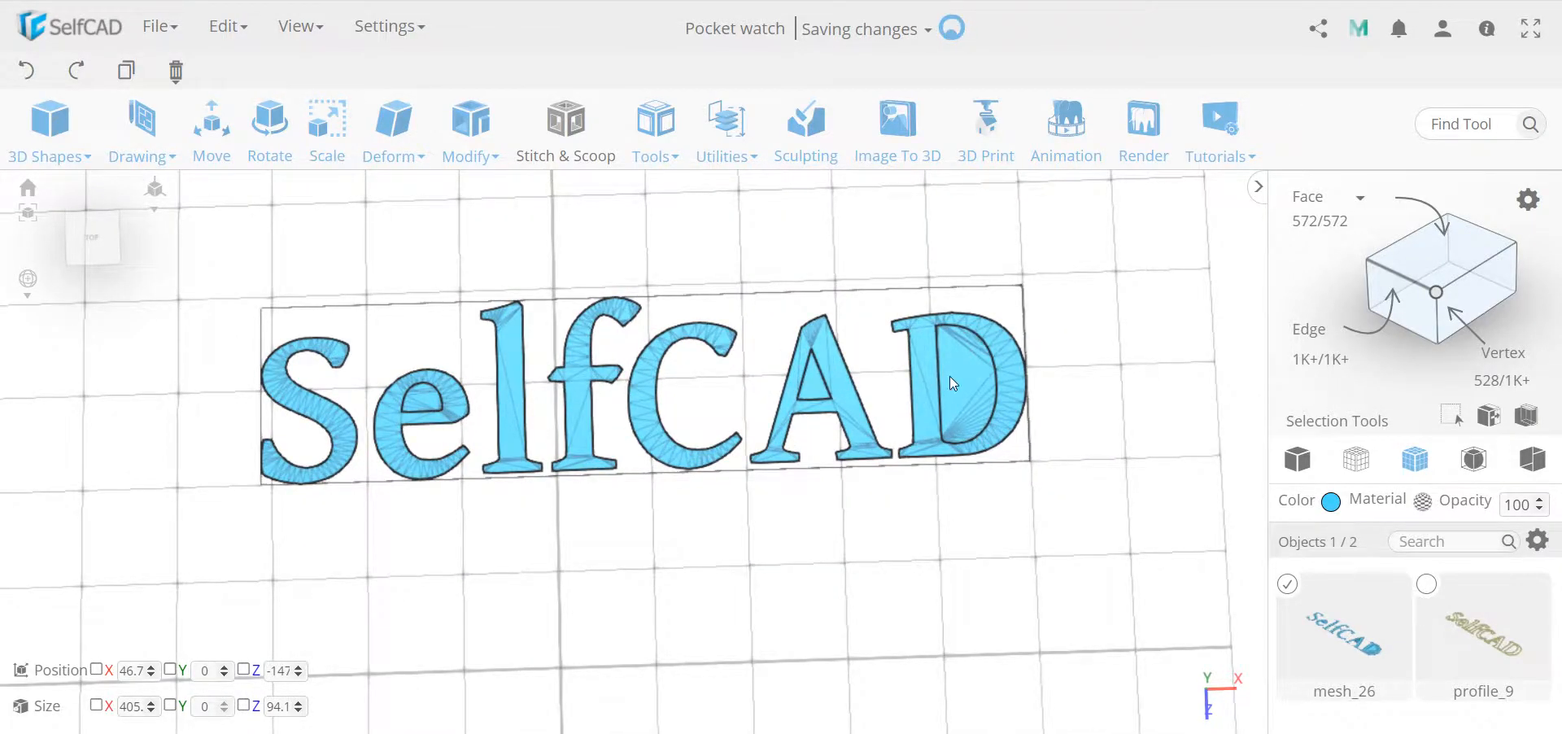
drag(872, 442, 963, 389)
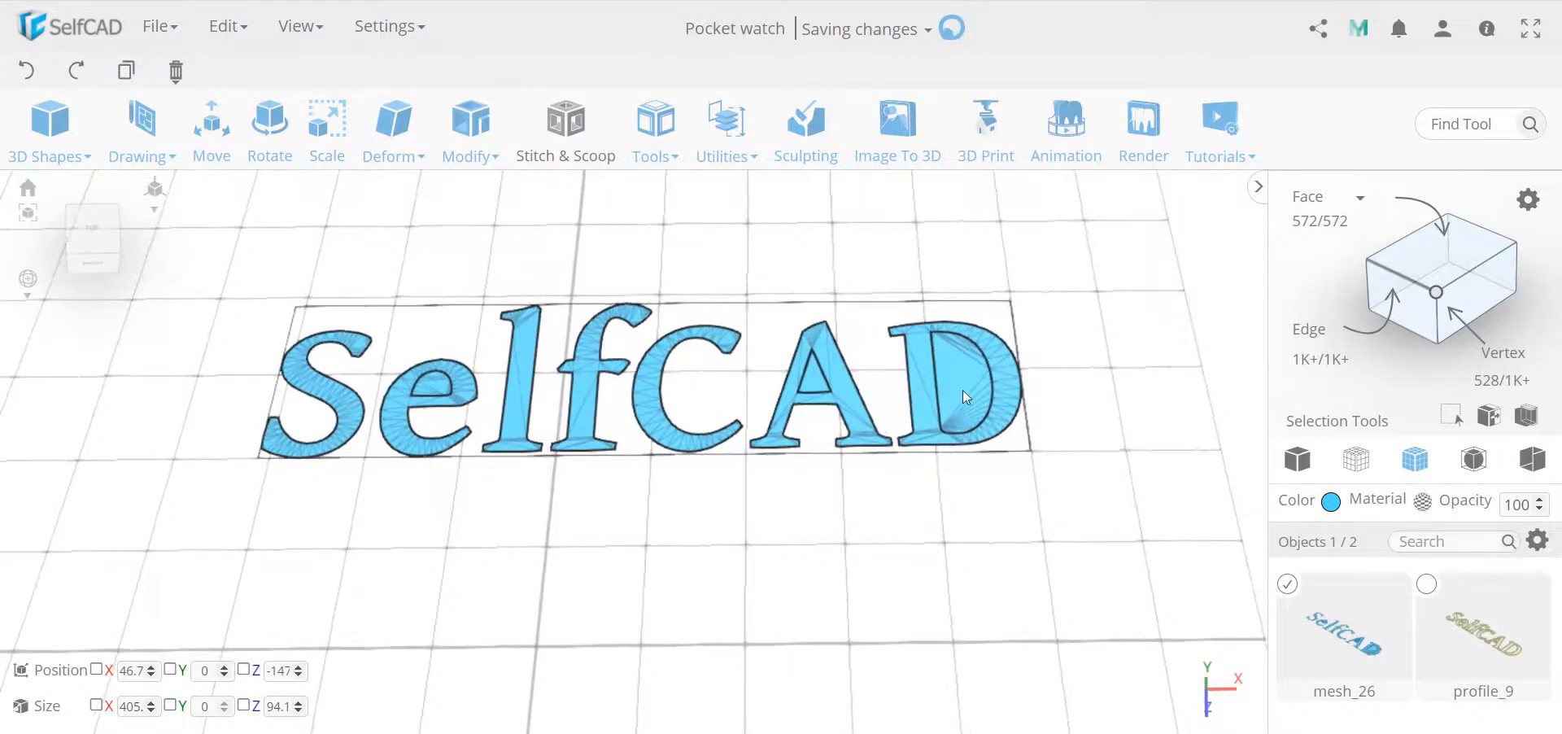
click(1440, 244)
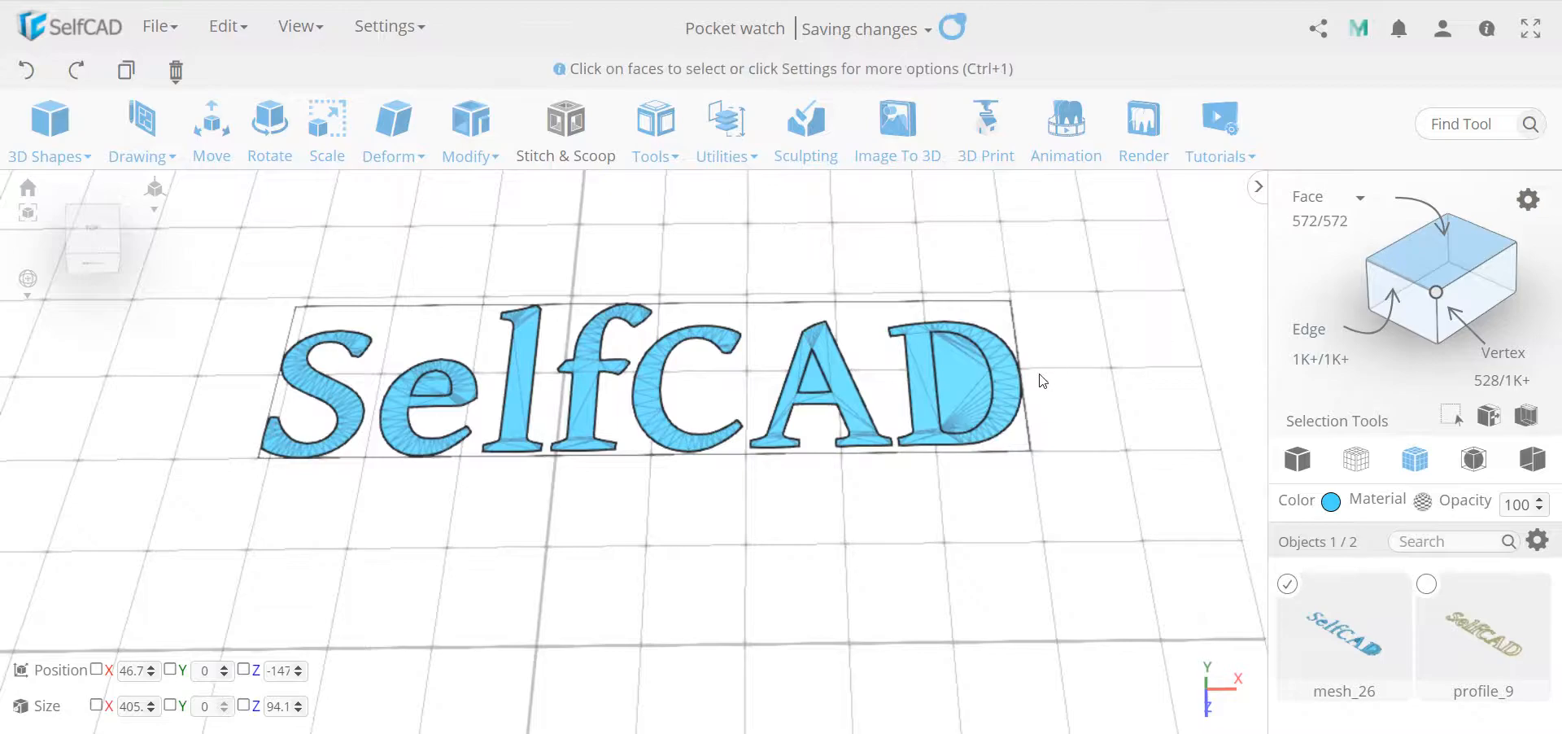
click(958, 365)
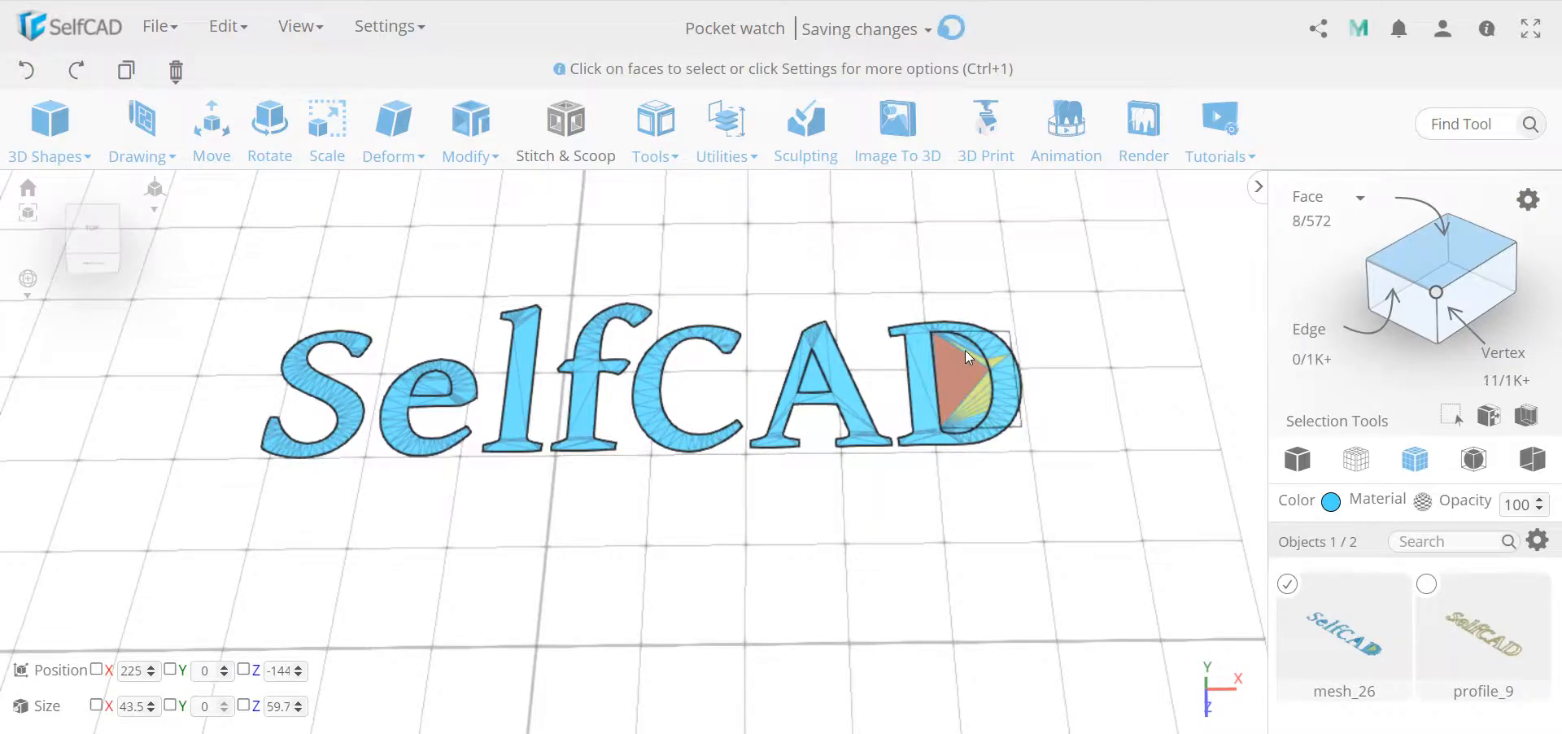
click(997, 358)
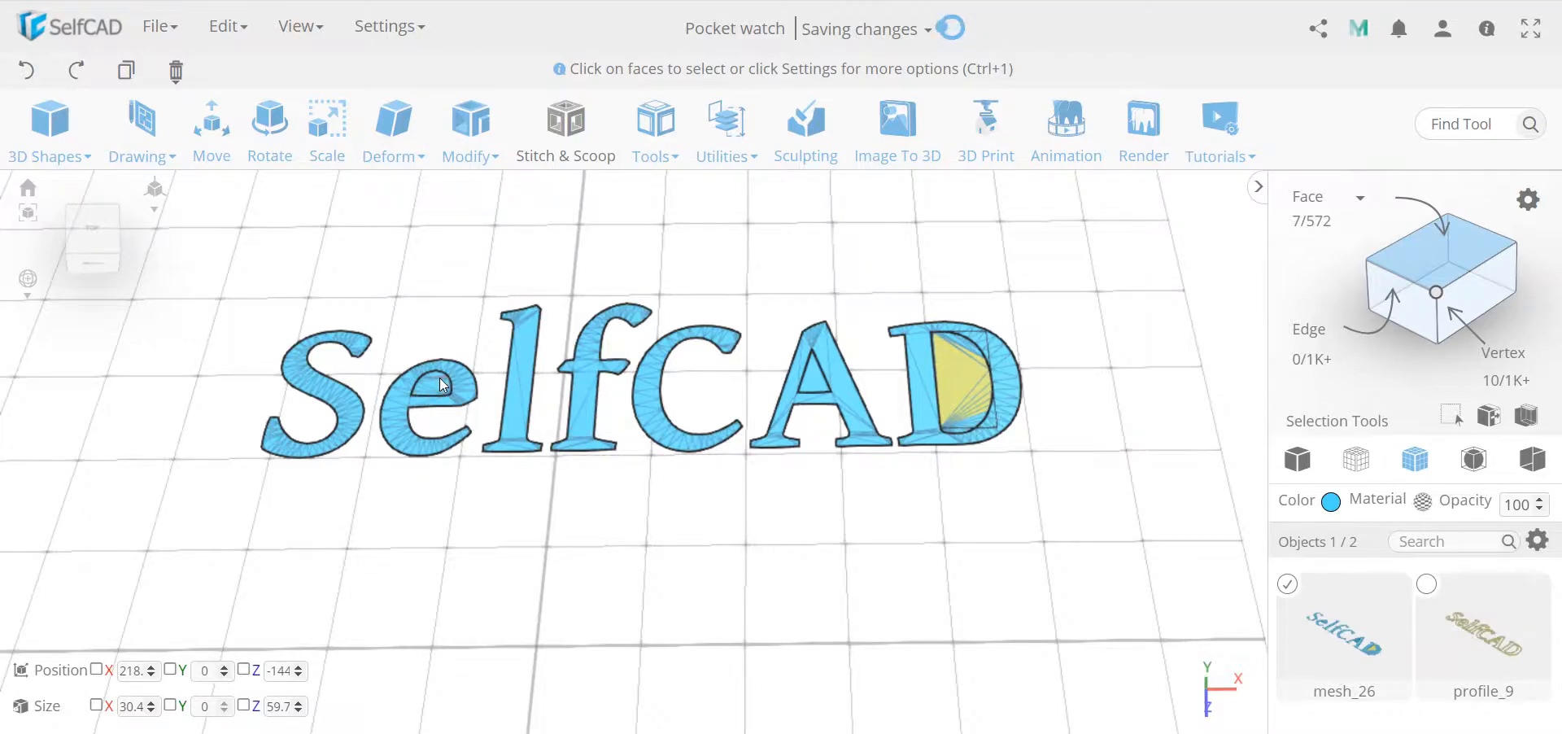
click(818, 373)
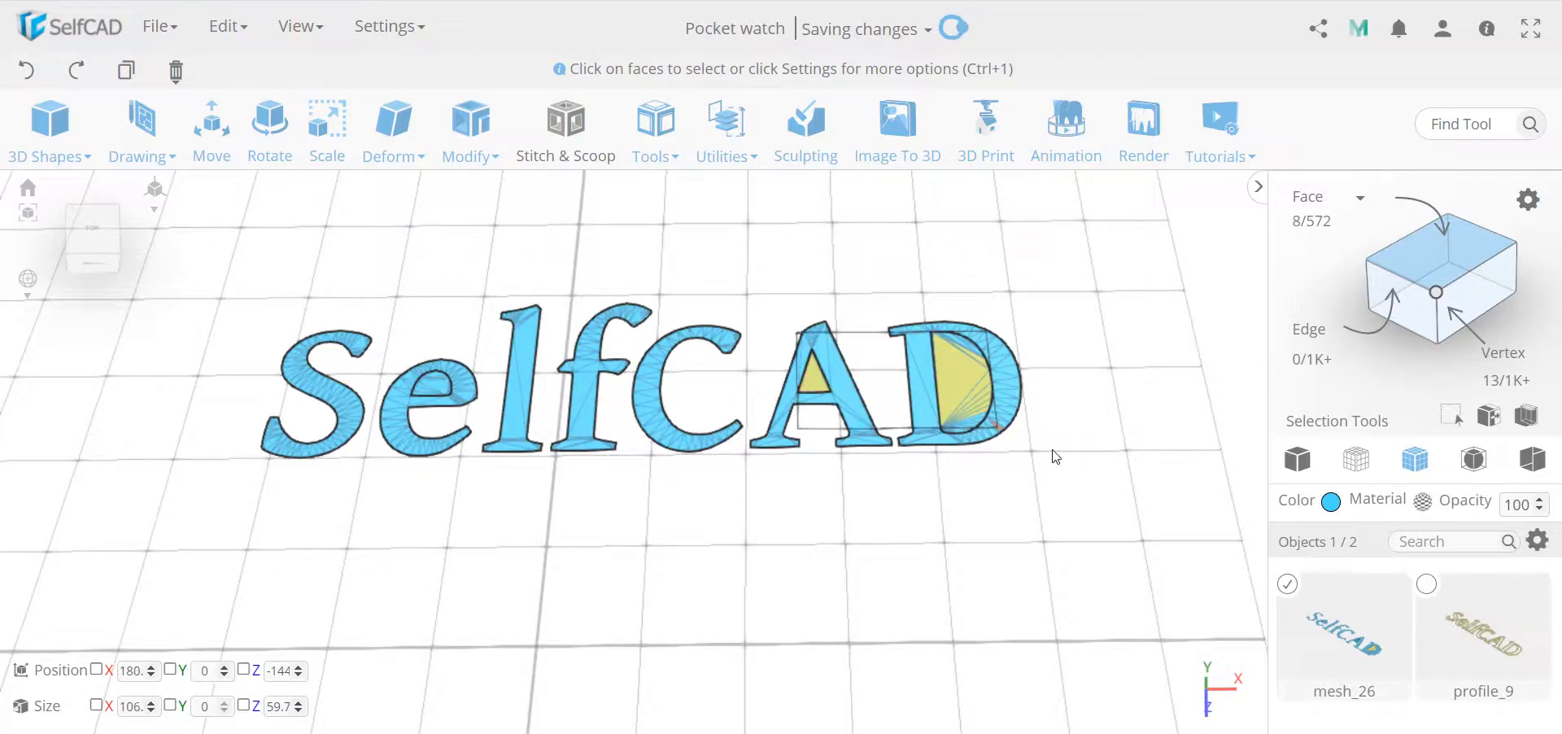
key(ctrl+a)
- Select the polygons filling the openings of e, A and D using polygon selection with Part selection enabled, and delete them
key(ctrl+4)
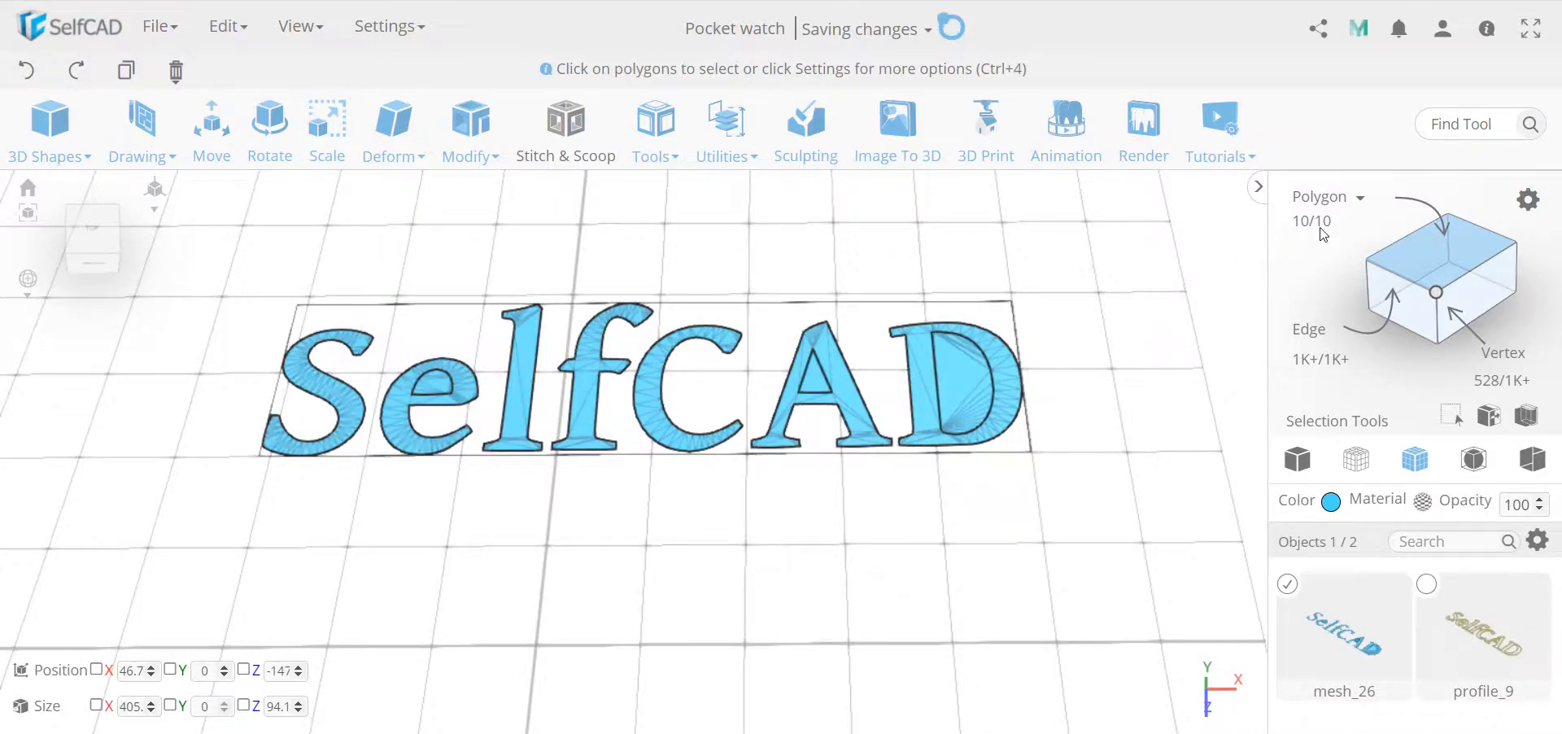
click(1529, 199)
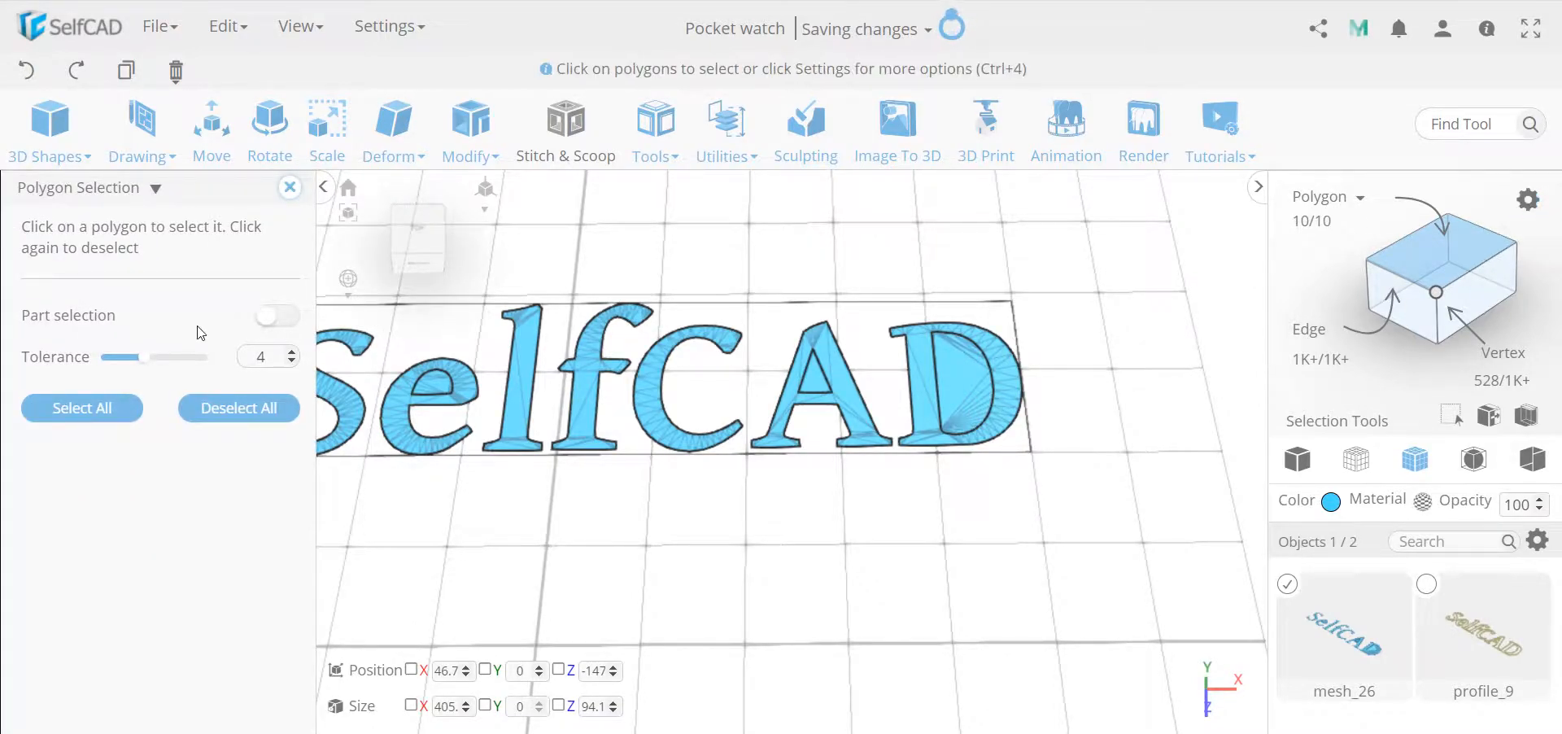
click(284, 316)
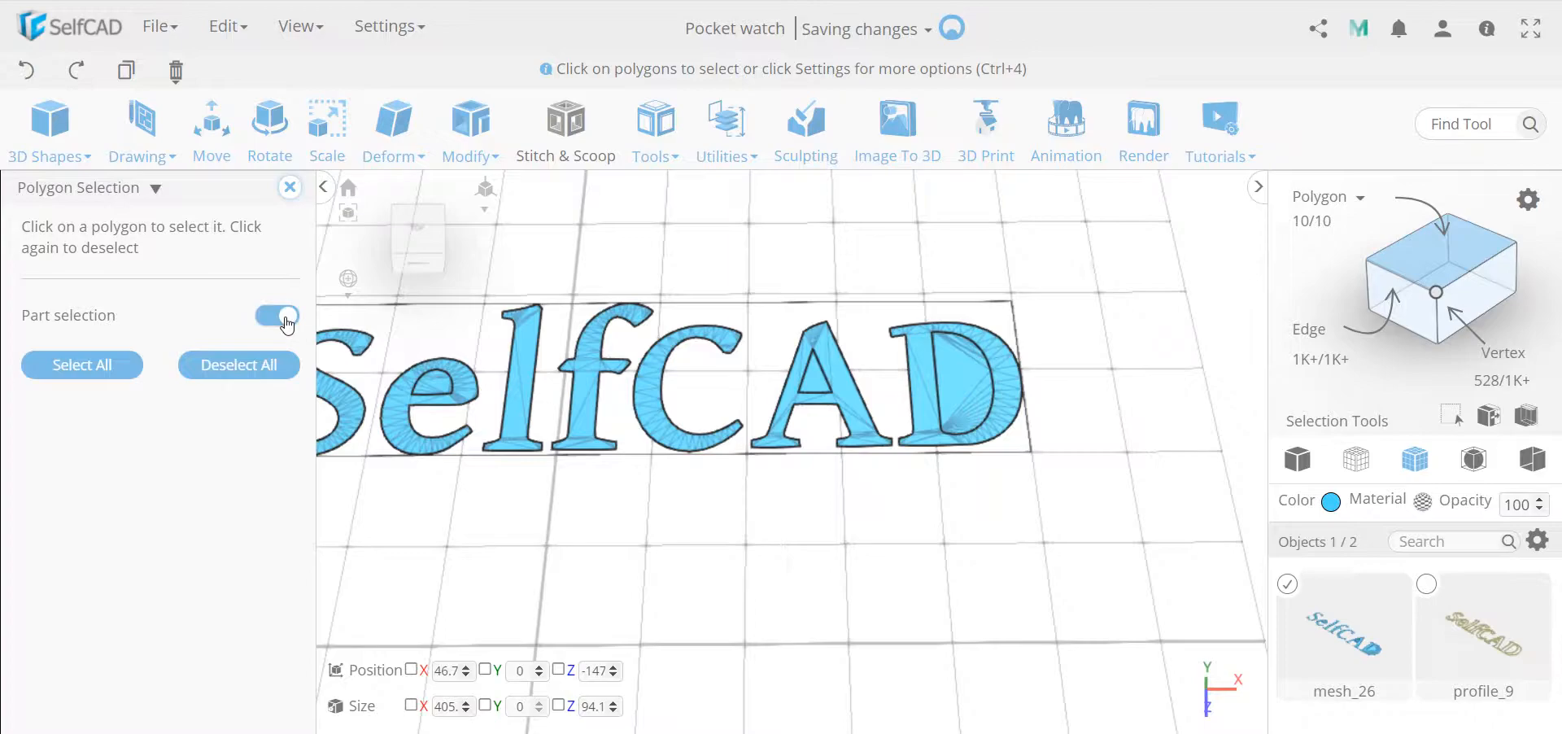
click(440, 379)
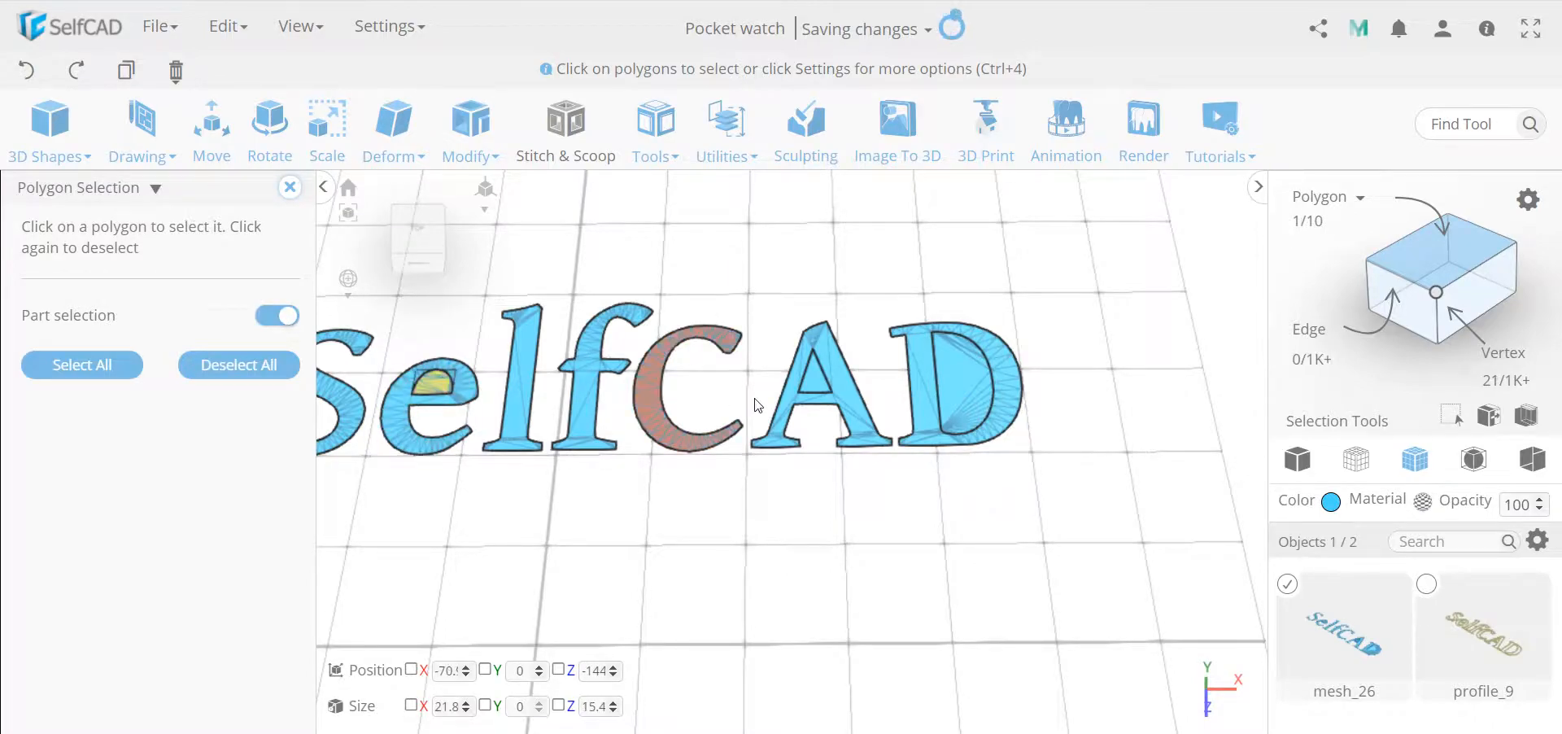
click(812, 384)
click(957, 382)
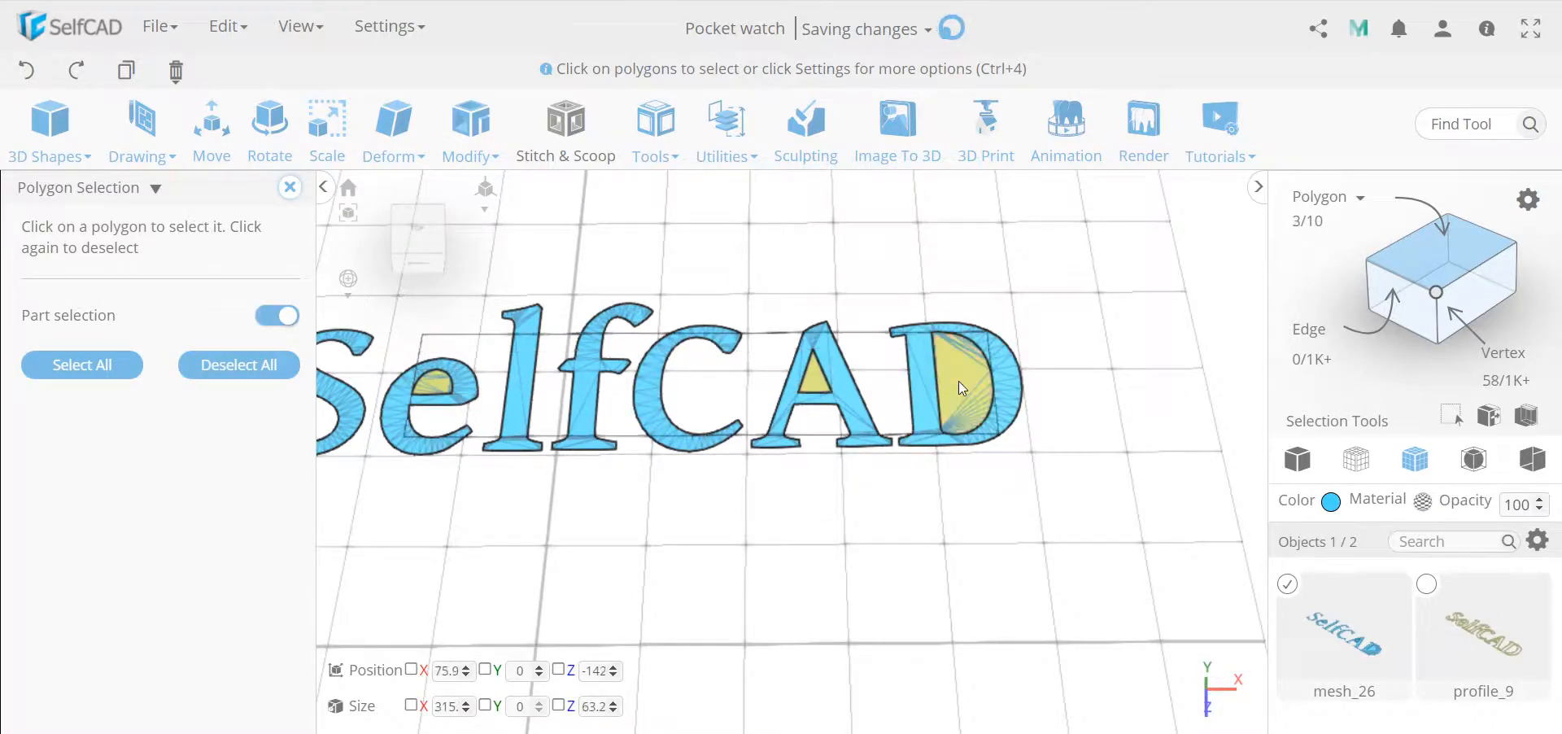
click(289, 187)
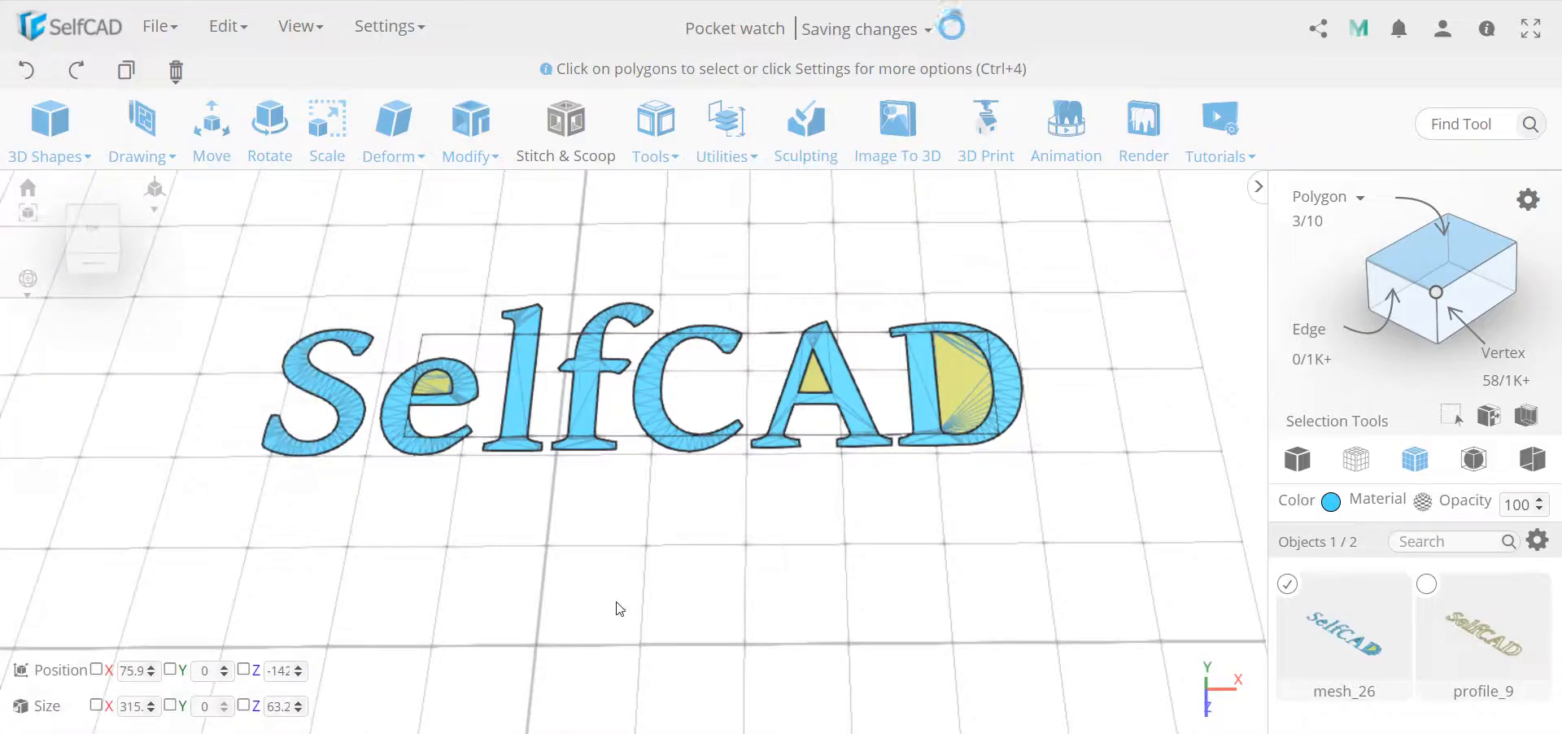
key(Delete)
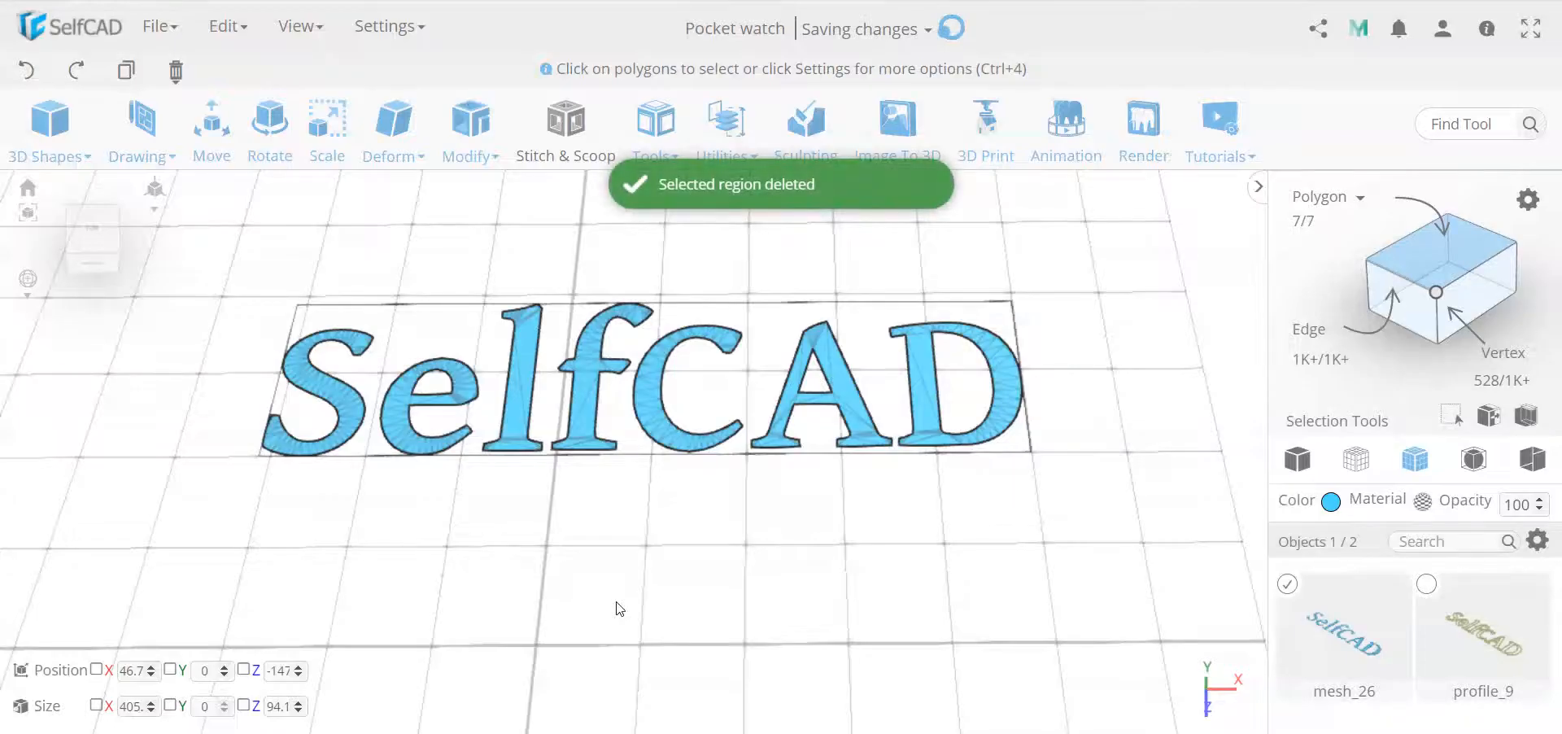
- Try thickening the flat SelfCAD text by 20 mm with Add Thickness, and undo it
right_drag(620, 609, 631, 584)
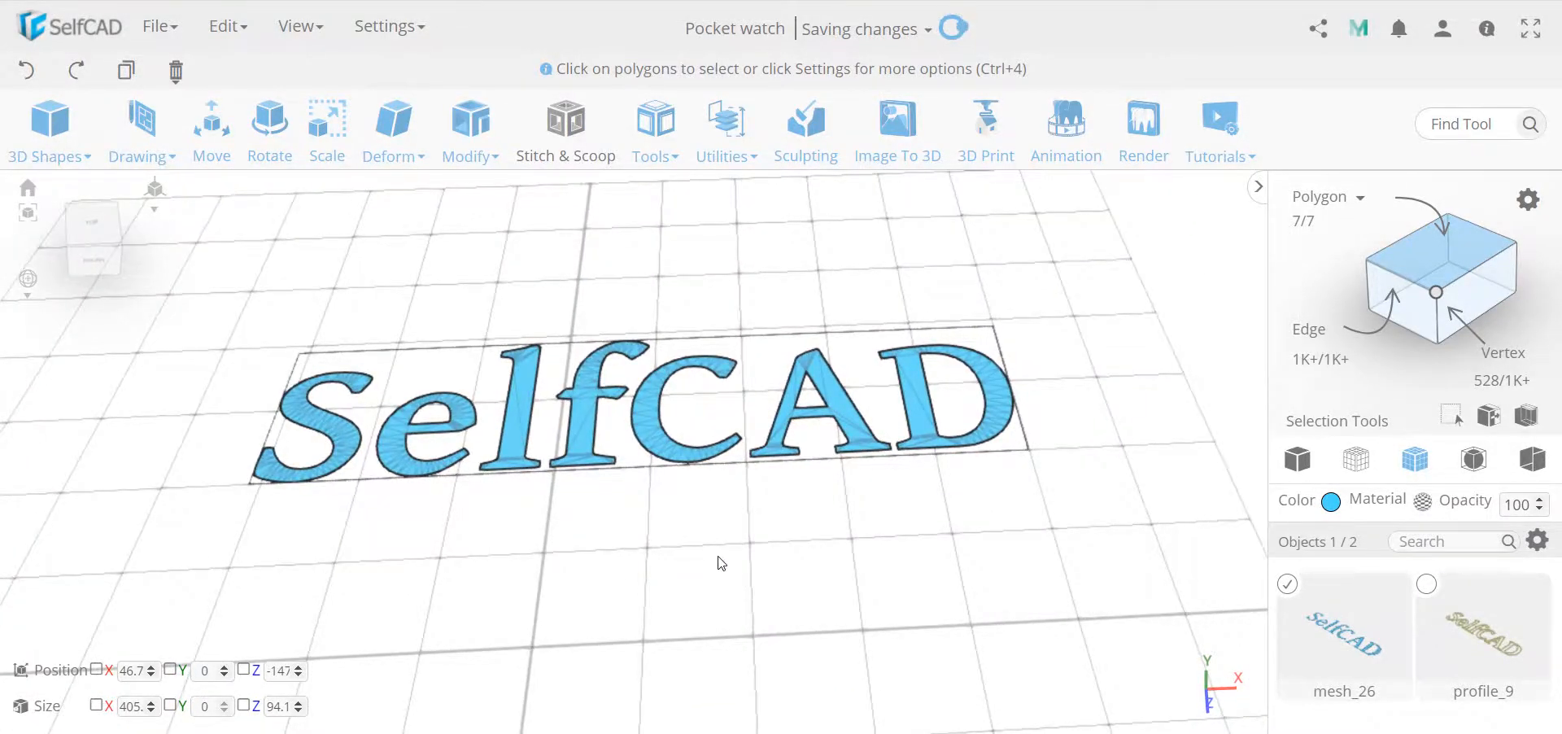
click(473, 150)
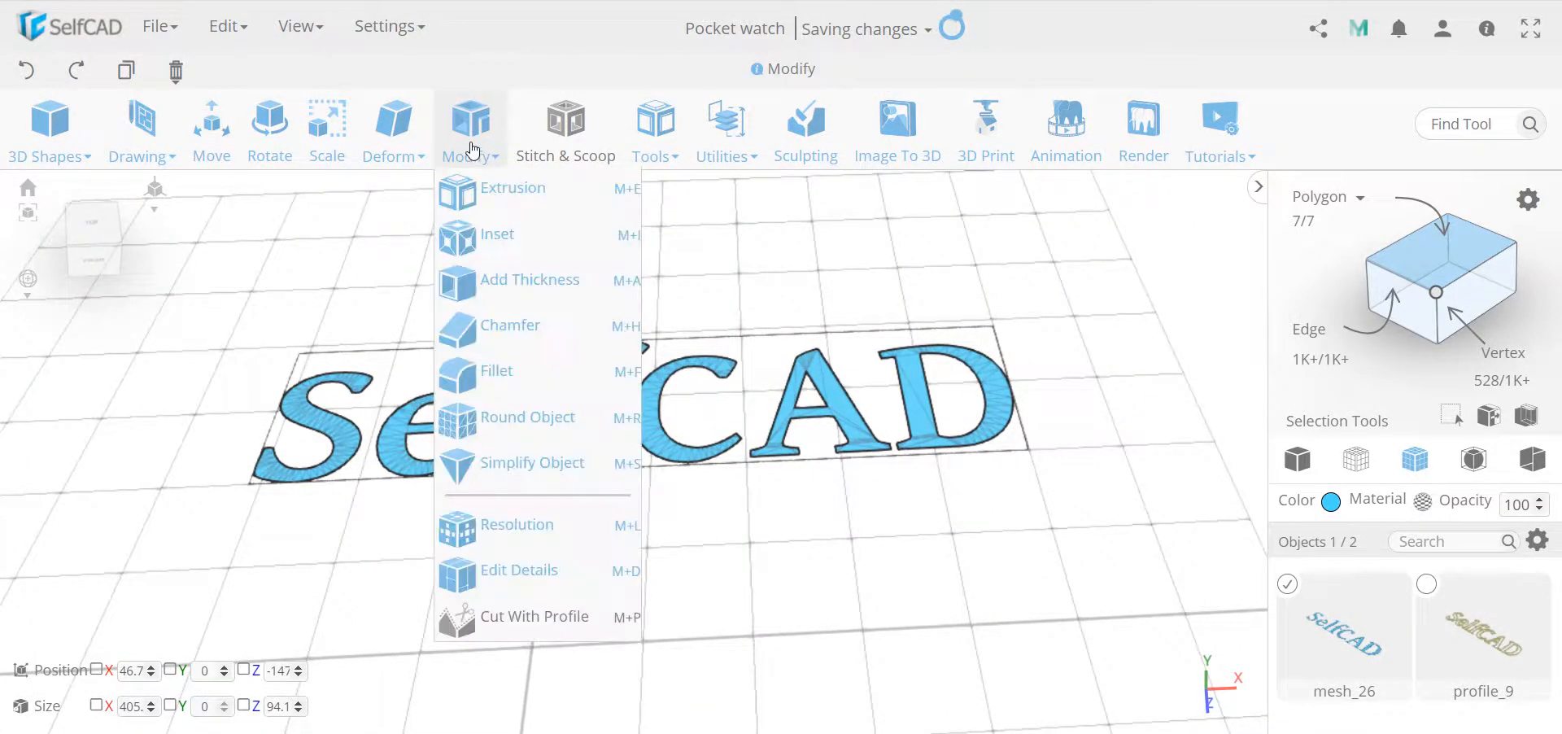
click(558, 280)
click(249, 188)
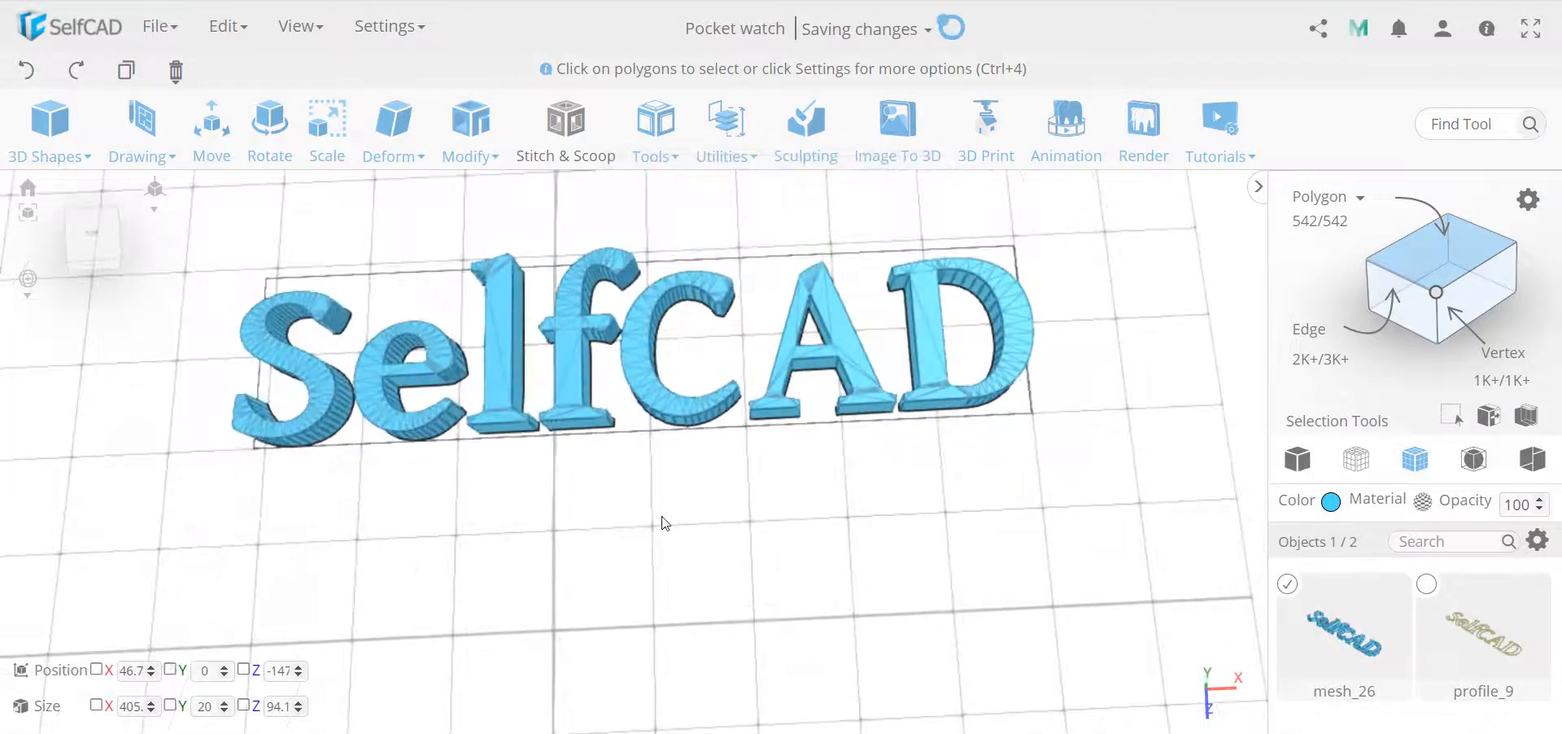
drag(665, 523, 755, 561)
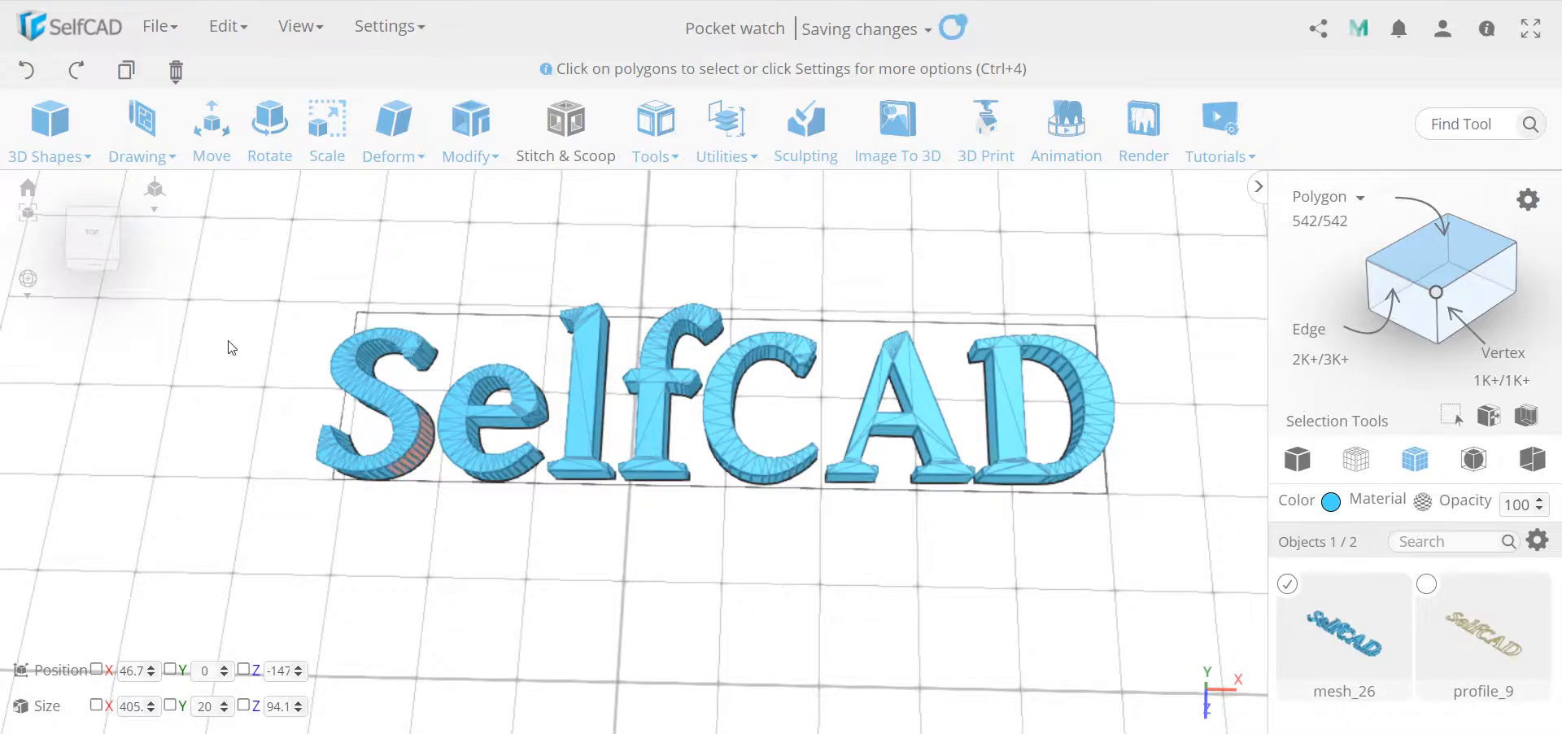
click(26, 70)
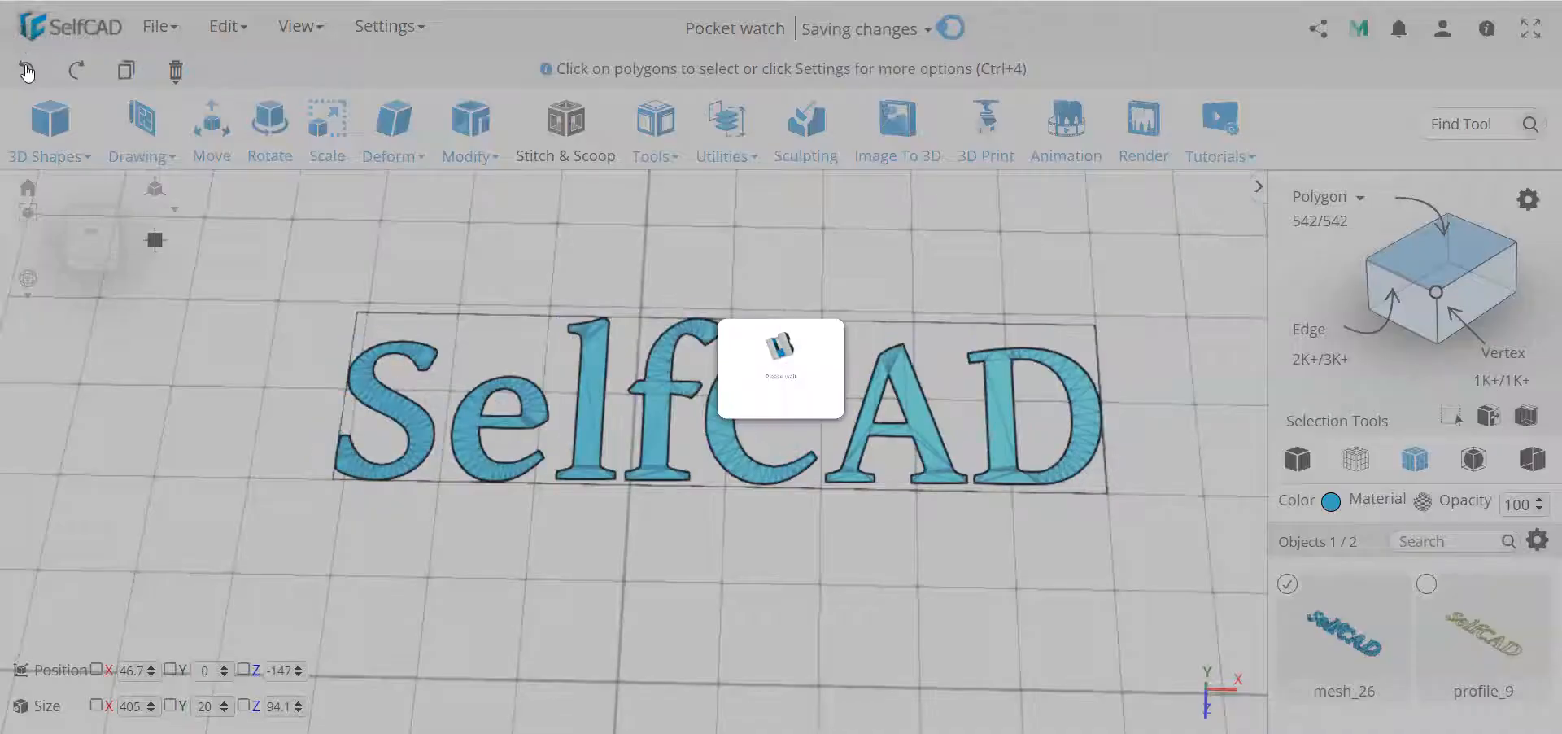
- Extrude the SelfCAD text faces by 20 mm with Individual and Cut Intersections enabled
drag(770, 553, 755, 527)
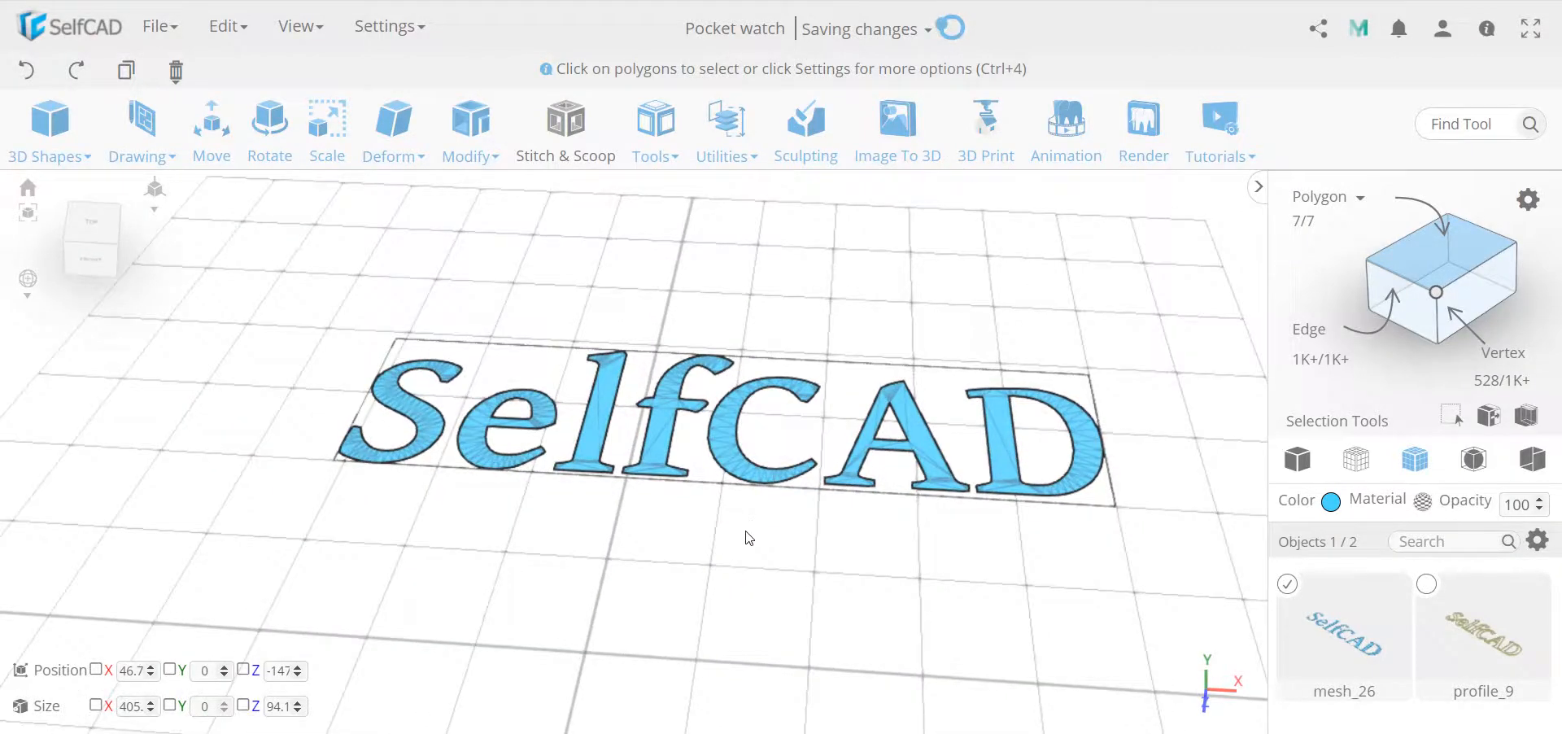
click(470, 130)
click(496, 192)
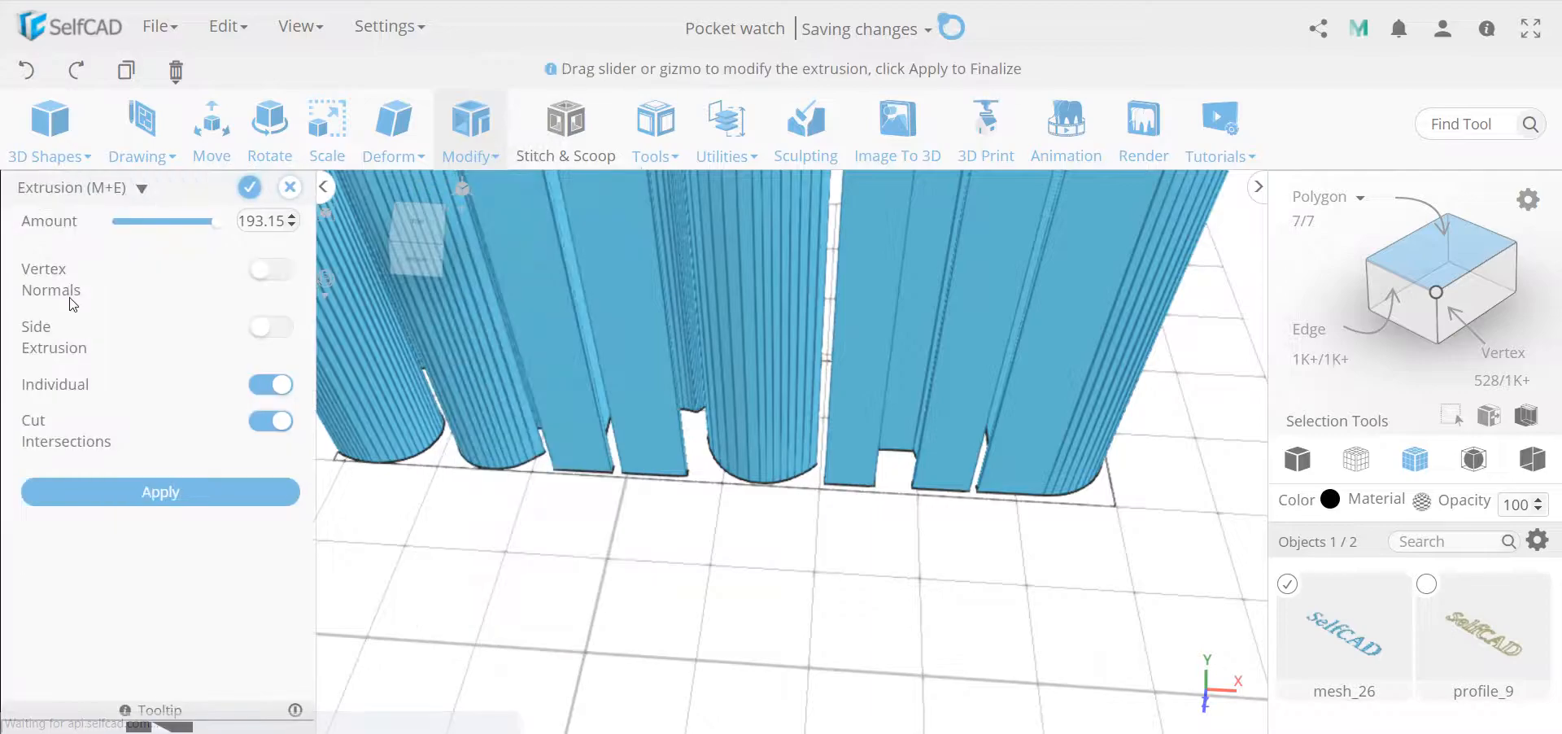
double_click(253, 221)
text(20)
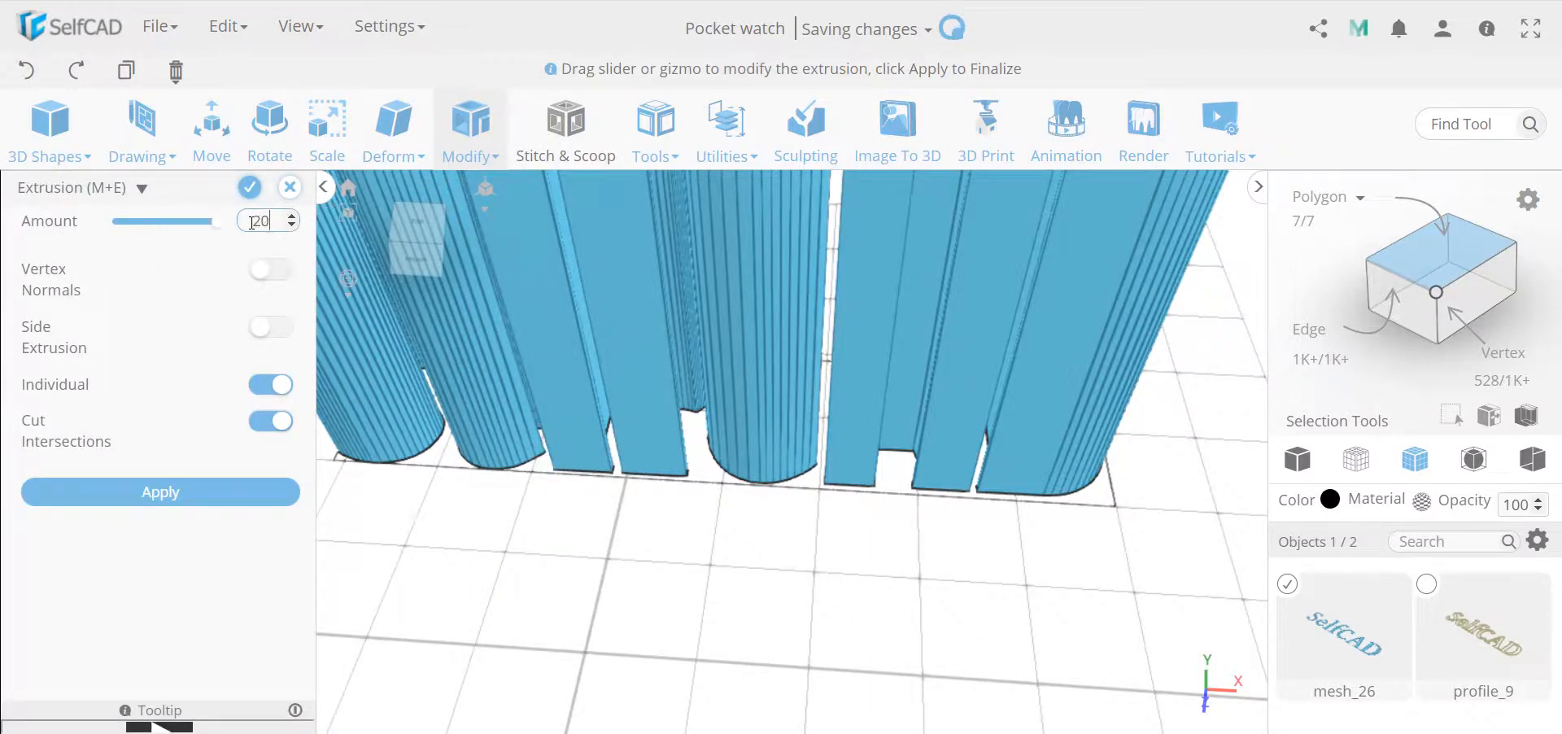
drag(634, 567, 574, 431)
scroll(644, 616, down, 3)
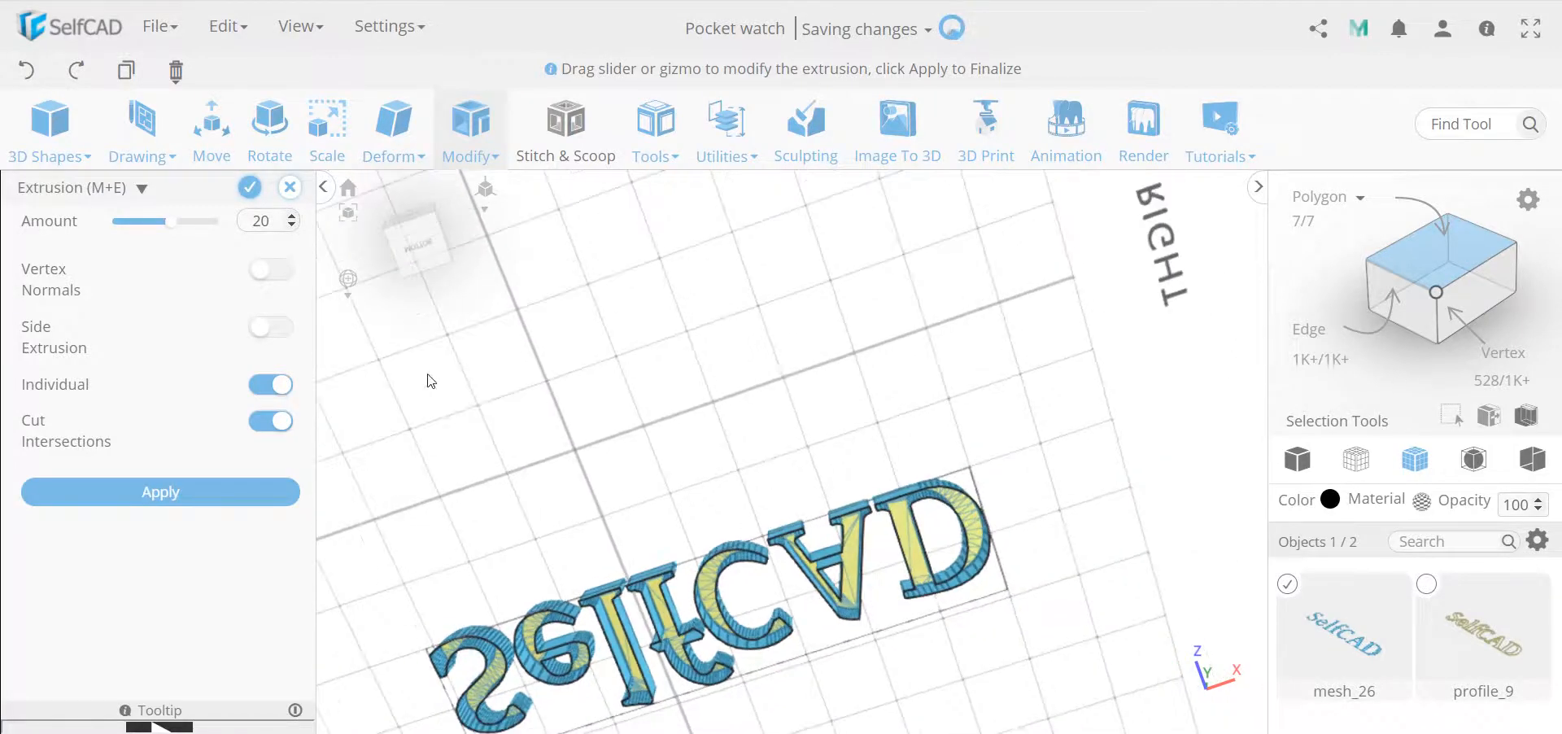
click(248, 193)
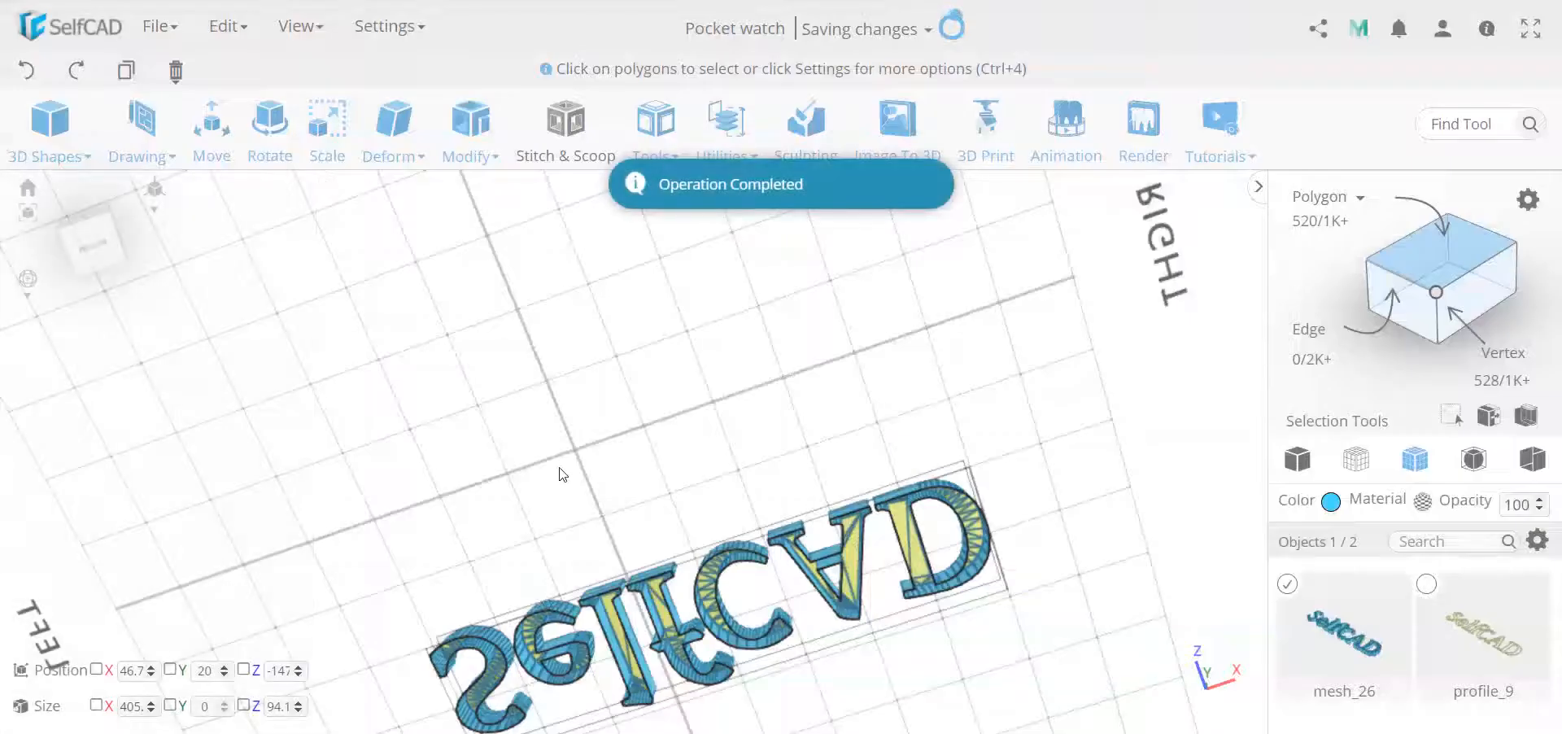
- Preview Fill Polygons on the open underside of the extruded SelfCAD text
scroll(563, 470, up, 5)
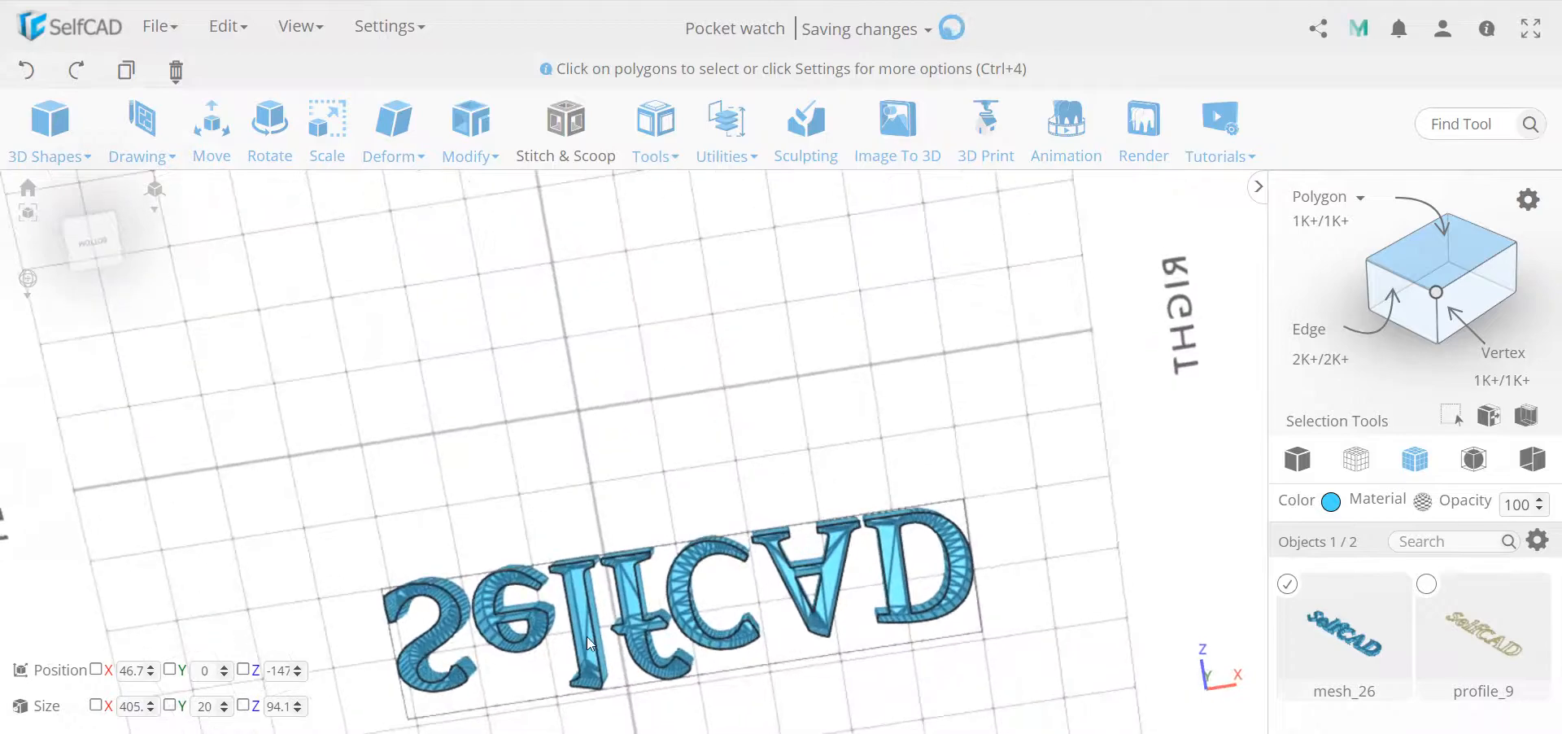
right_drag(584, 407, 594, 281)
drag(595, 297, 647, 329)
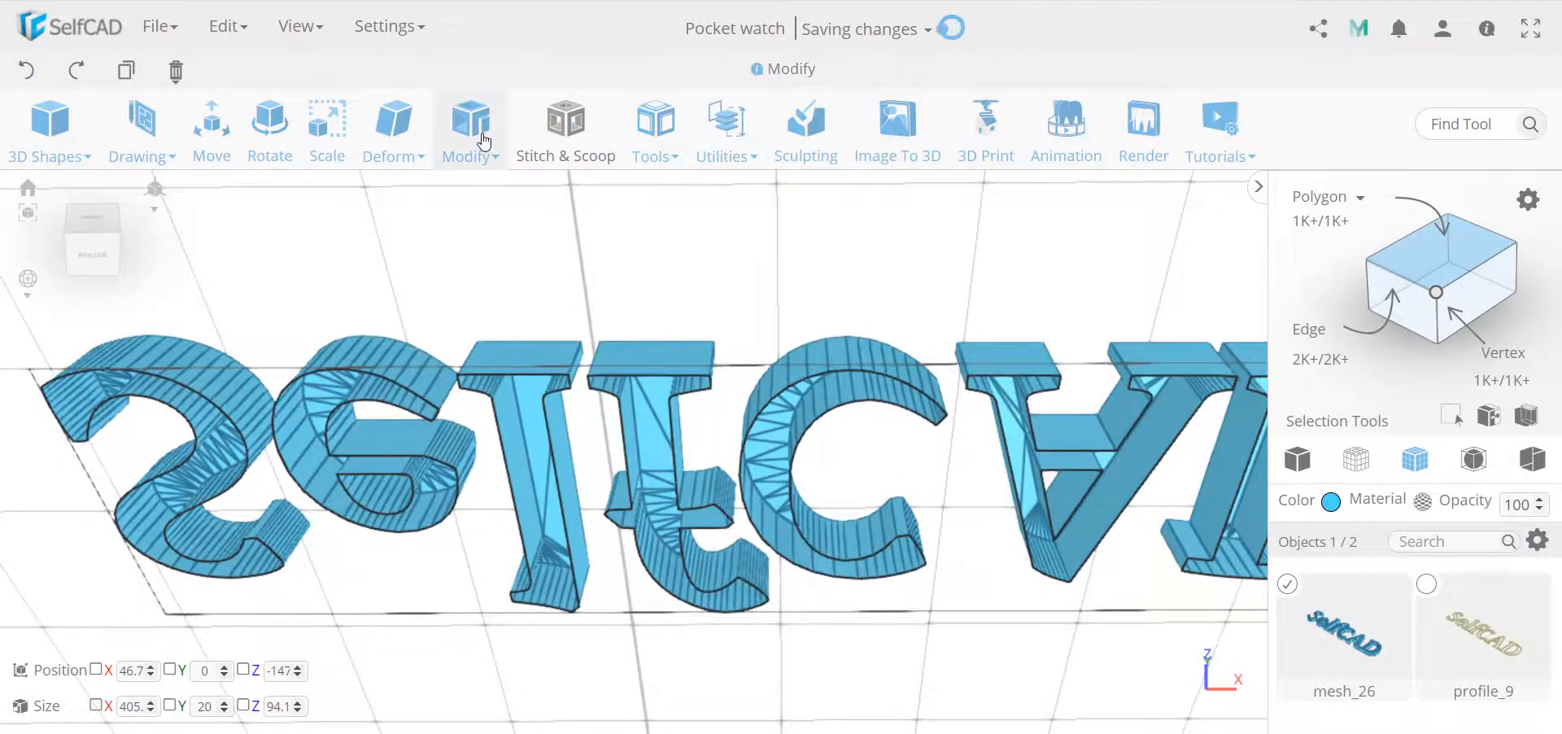
mouse_move(711, 129)
mouse_move(655, 142)
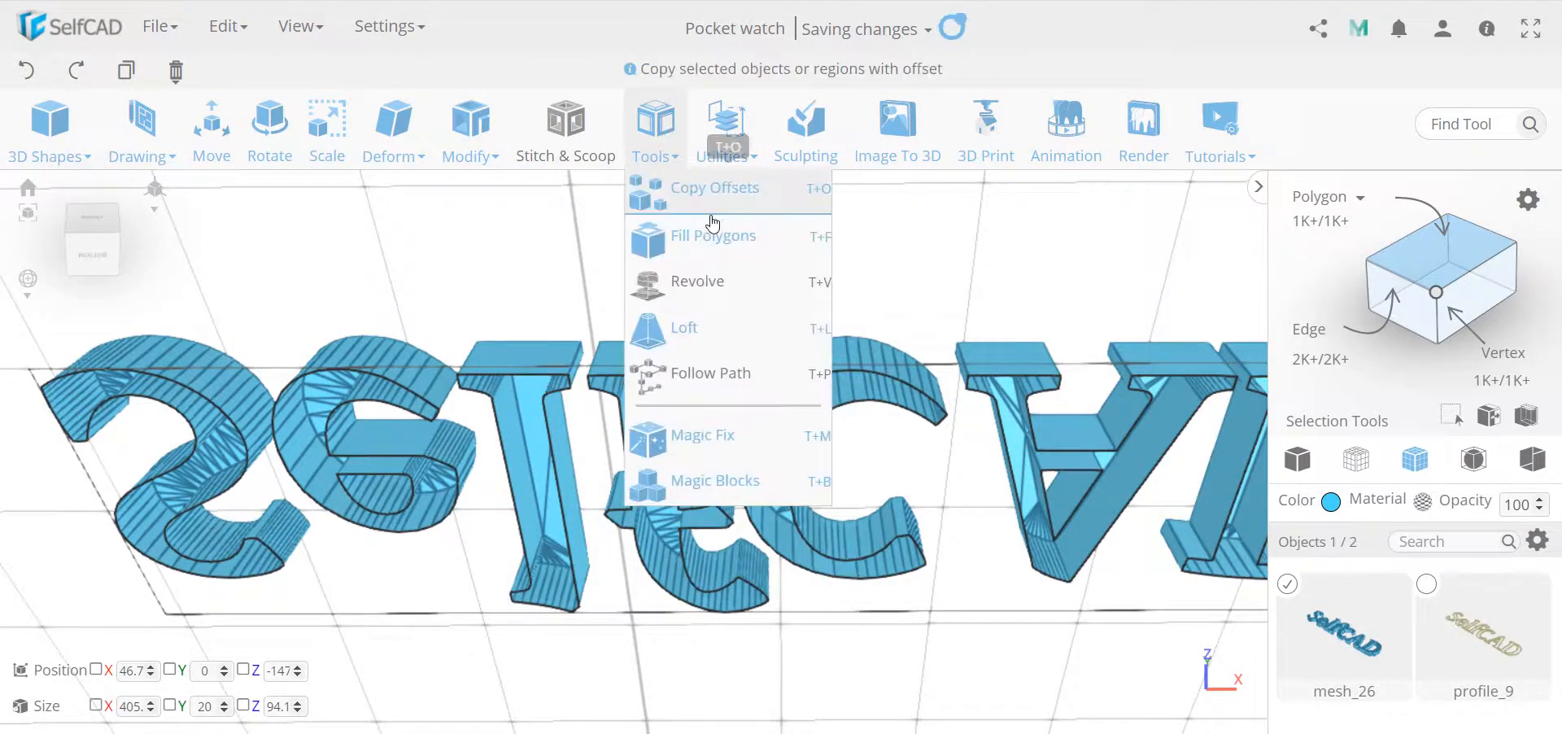
click(711, 237)
click(242, 248)
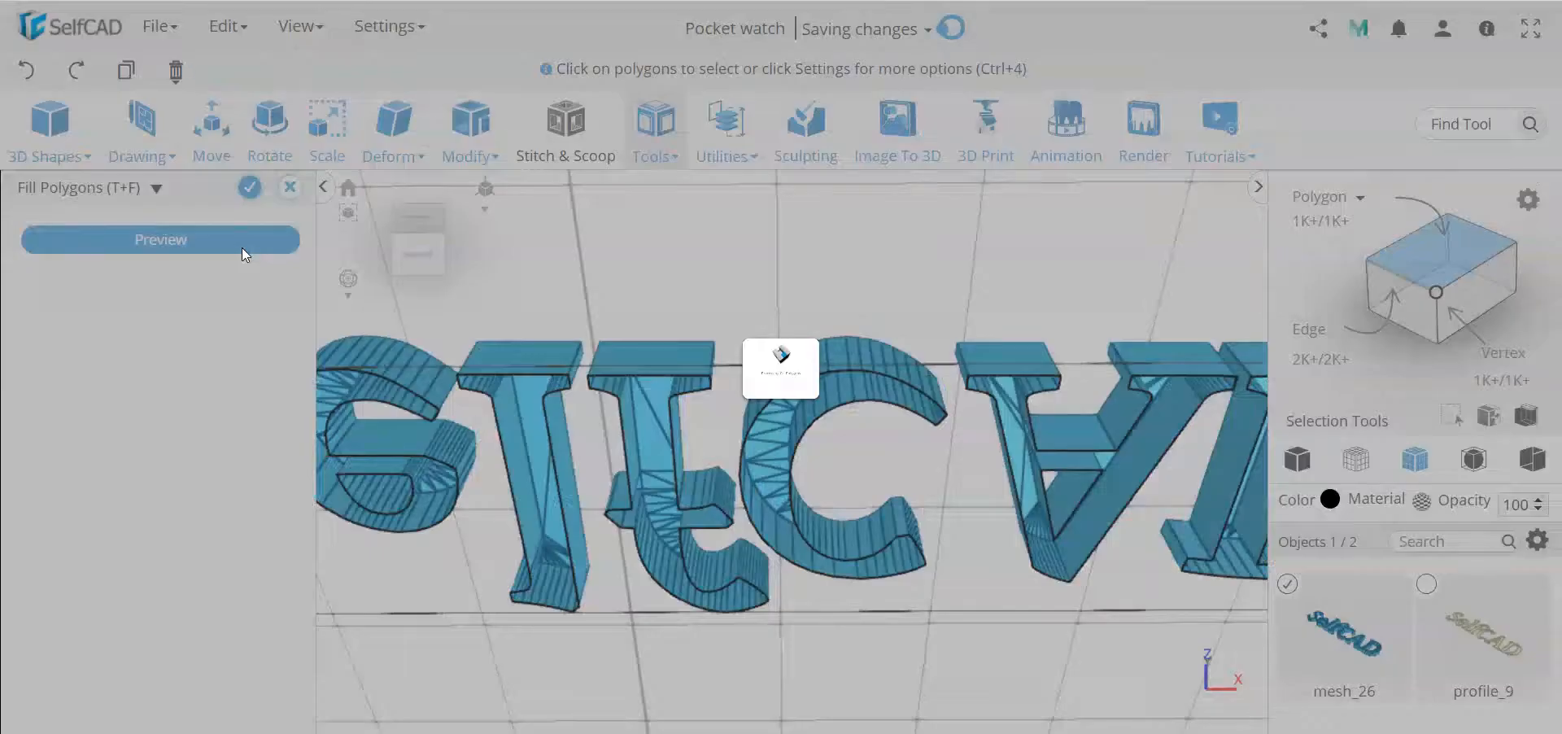
- Examine the previewed fill from above and below, especially around the D, and cancel the Fill Polygons operation
drag(893, 436, 864, 536)
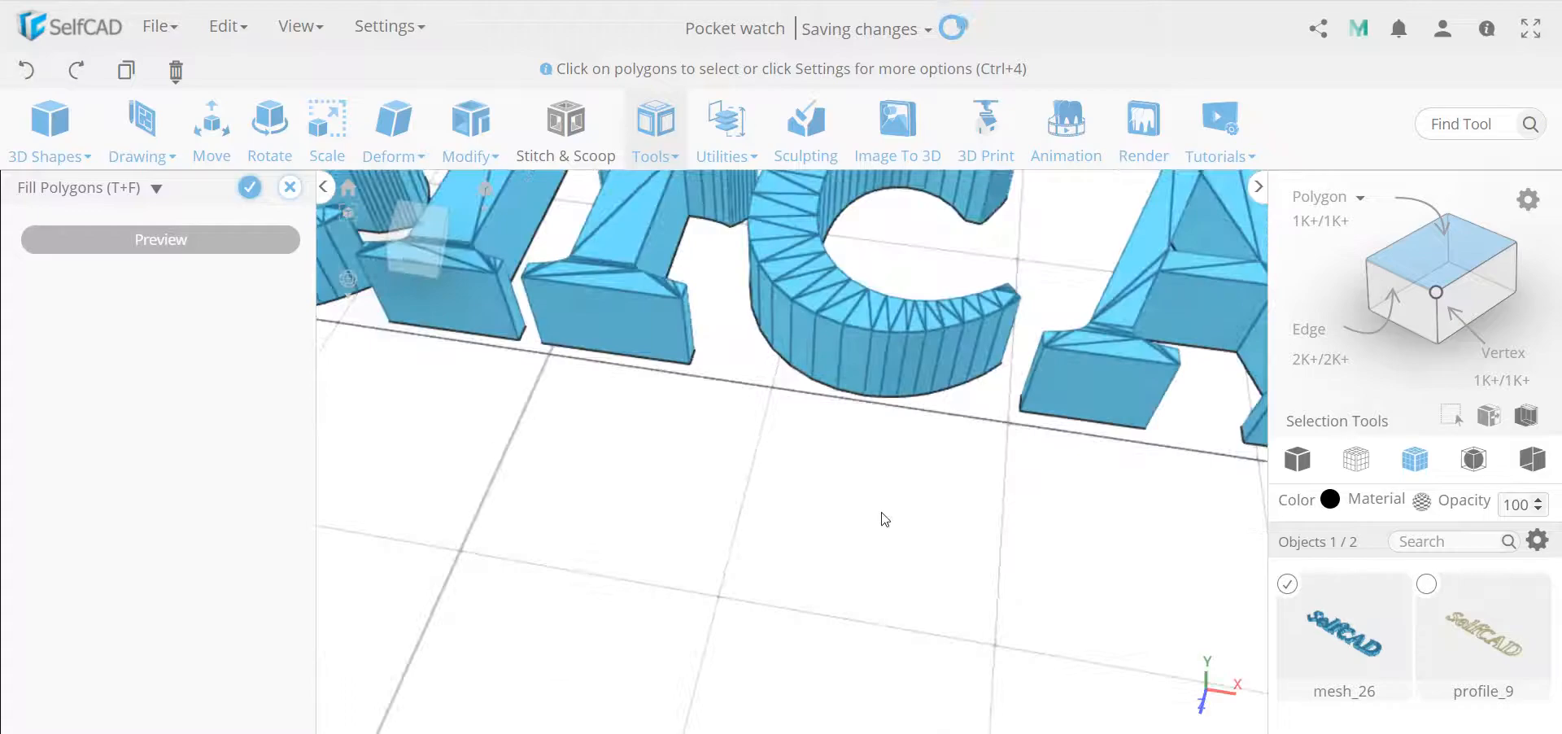
scroll(882, 504, down, 5)
drag(860, 434, 783, 387)
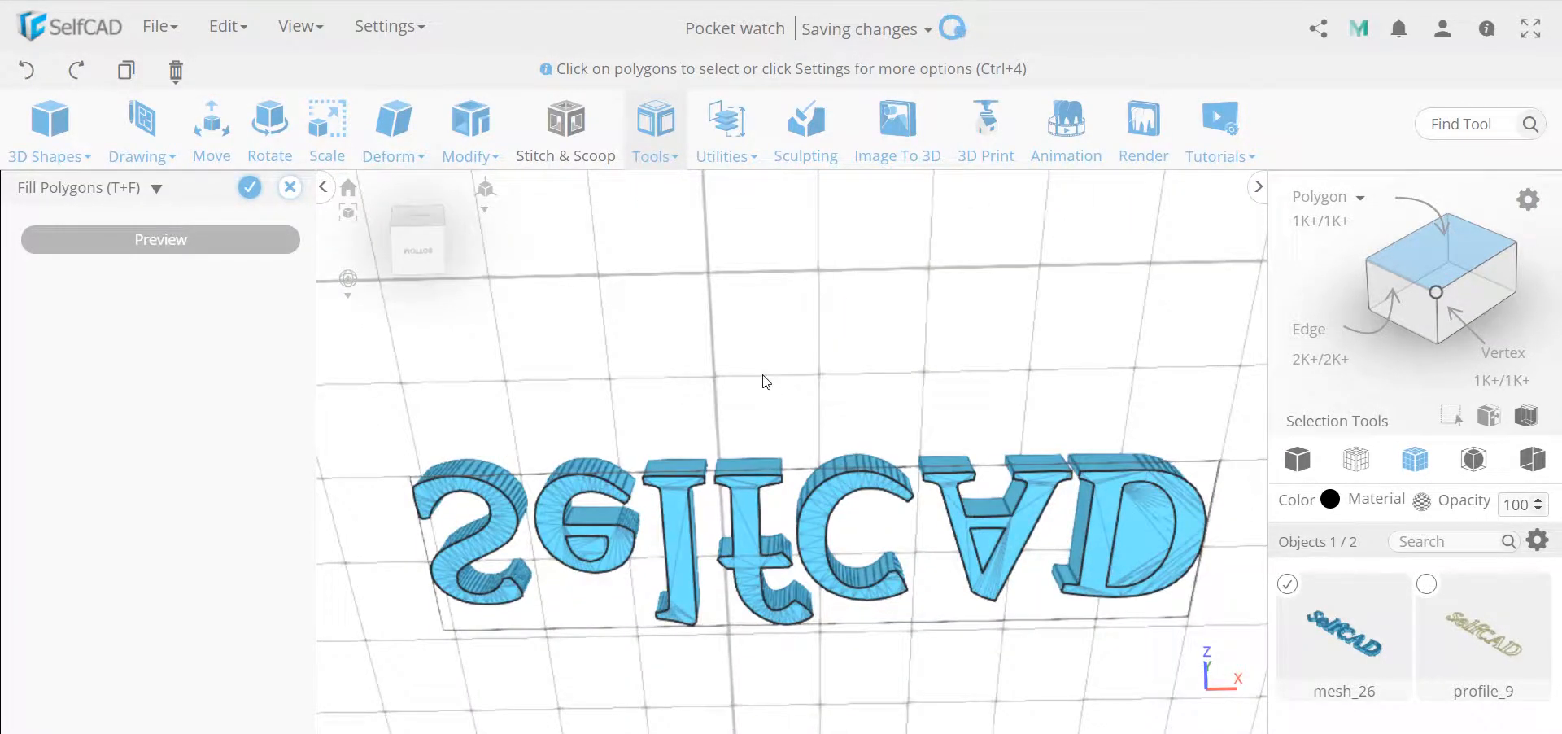
drag(953, 406, 659, 442)
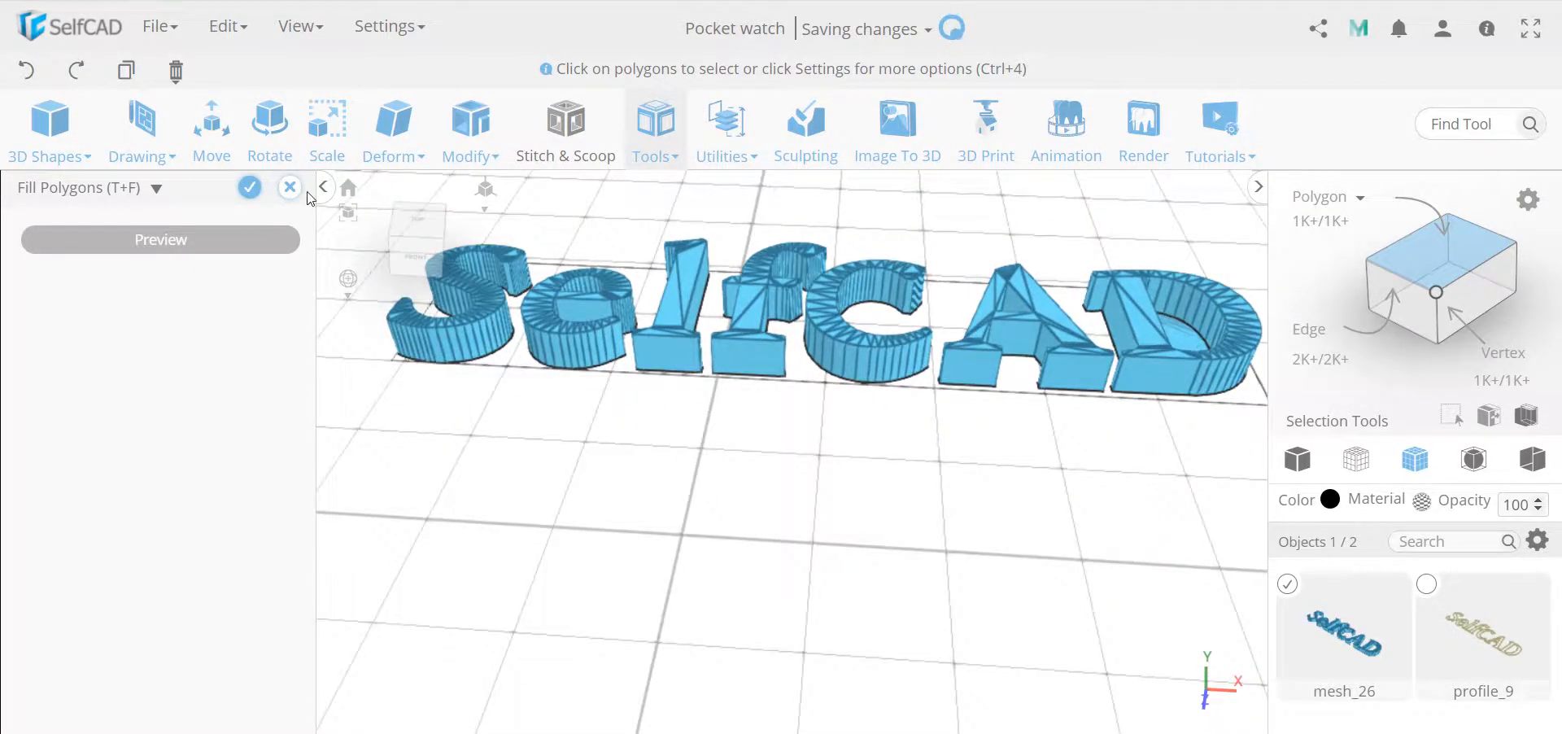
scroll(868, 390, up, 3)
drag(866, 422, 1000, 557)
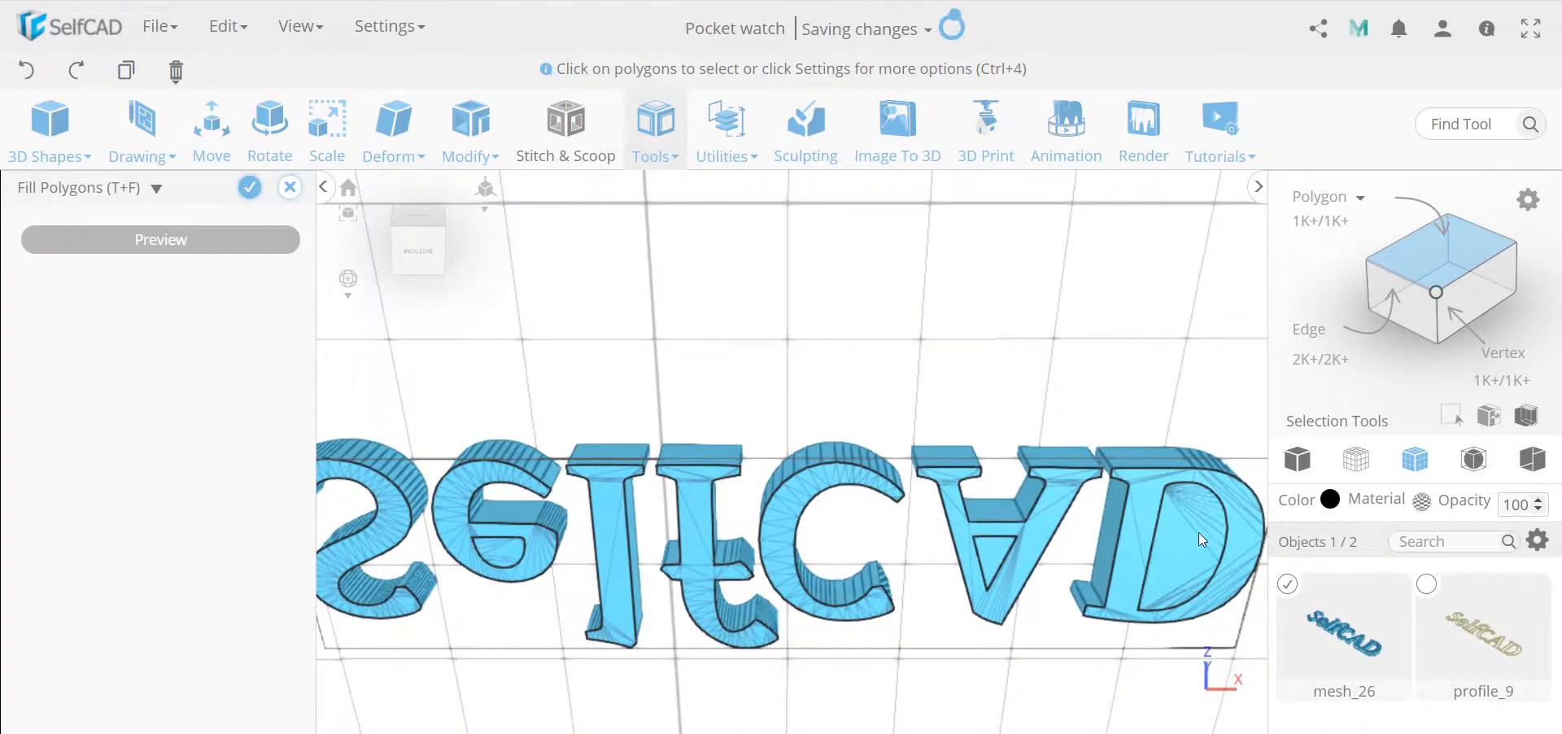
drag(823, 442, 850, 731)
drag(1062, 361, 1051, 142)
drag(1065, 276, 1040, 412)
scroll(1053, 428, down, 5)
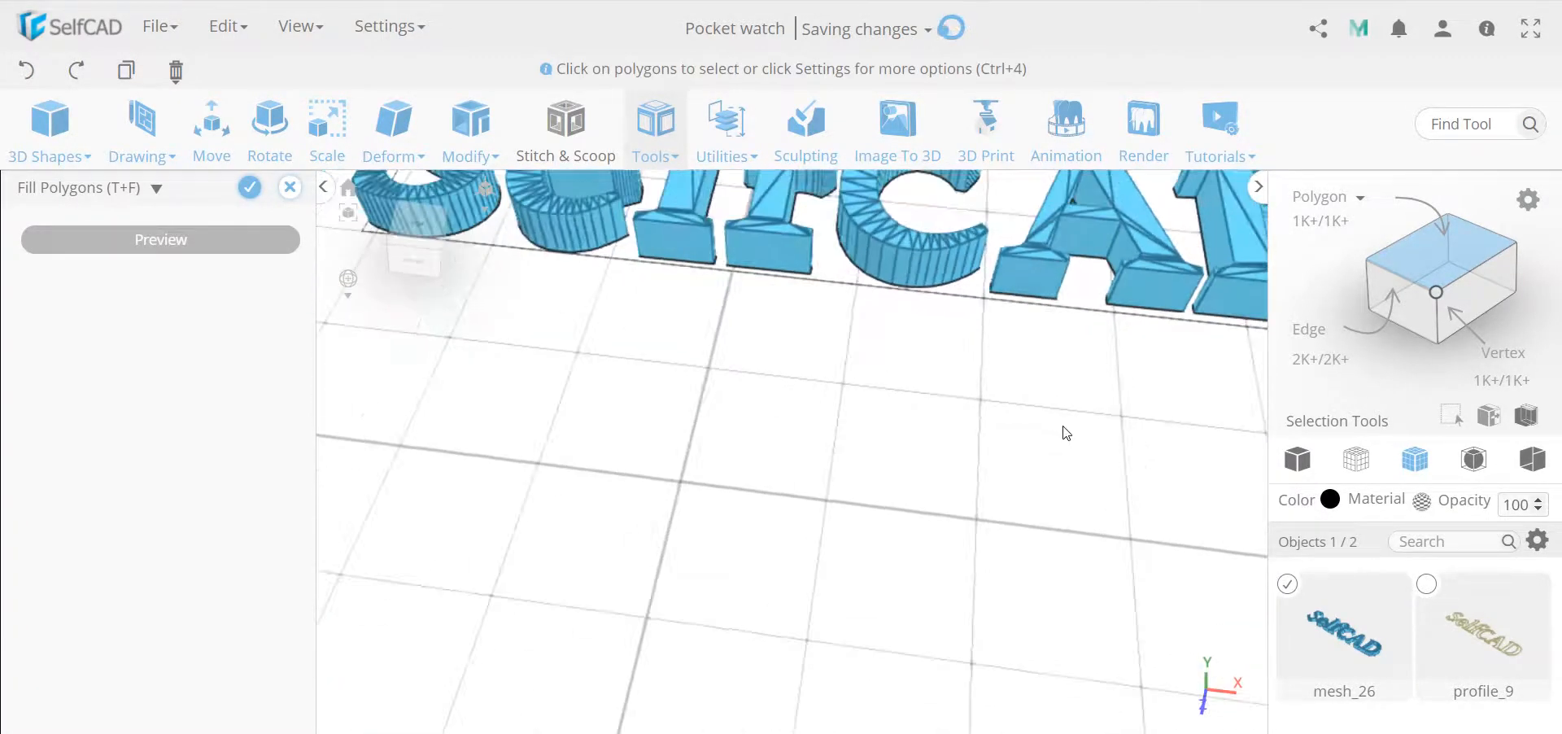
click(289, 187)
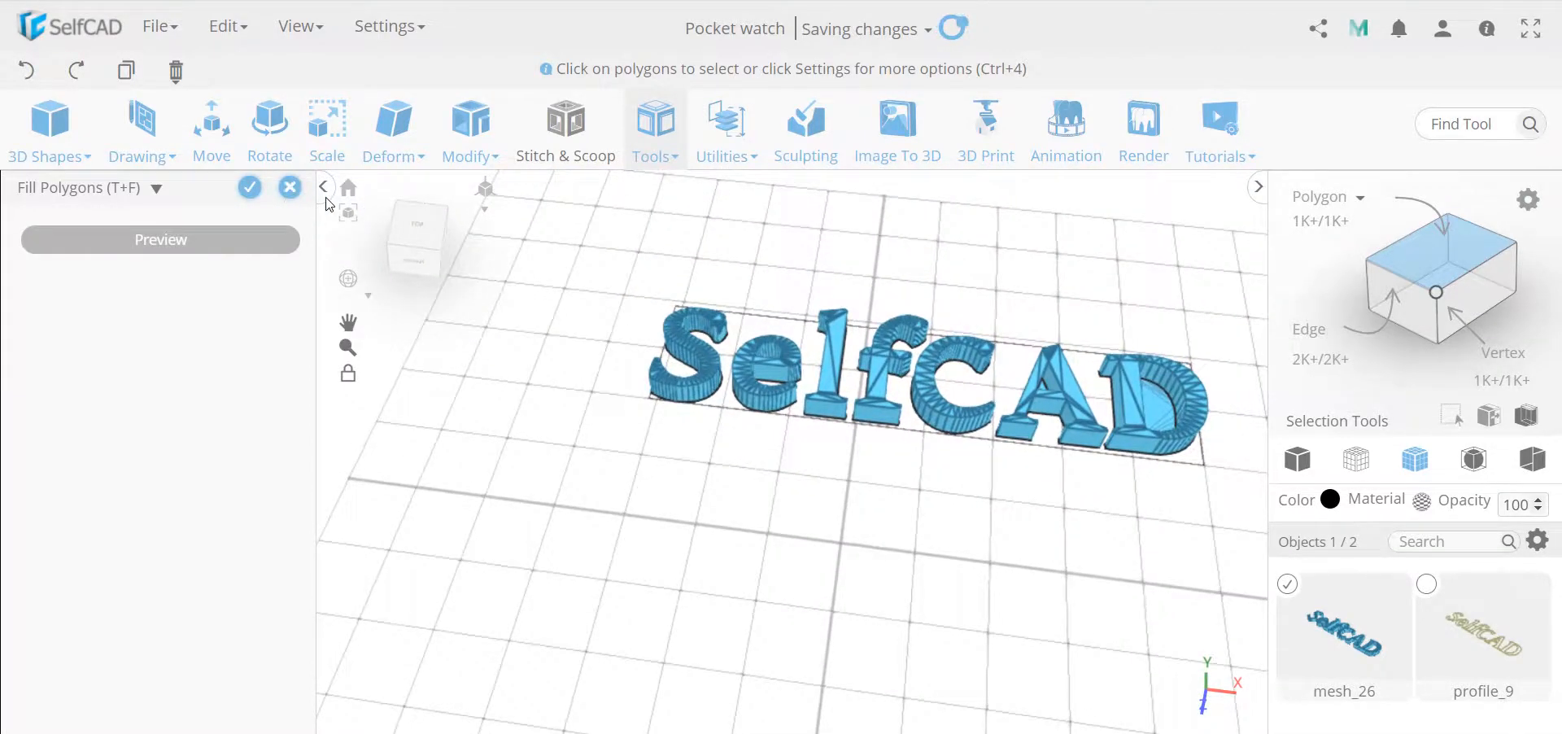
- Start Add Thickness on the hollow extruded text with a thickness of -1 mm and Add Connections enabled
click(749, 437)
drag(811, 489, 797, 375)
scroll(797, 374, up, 3)
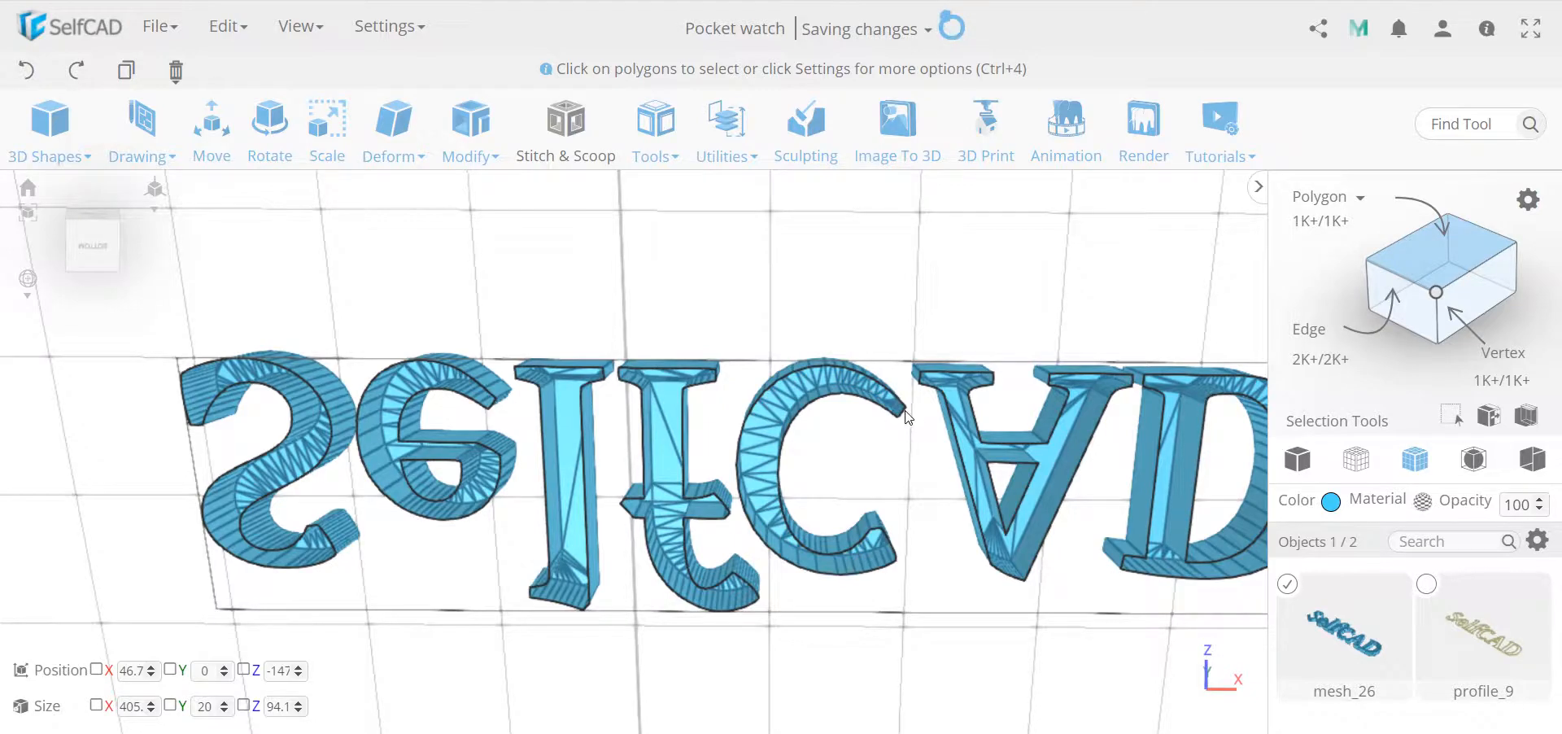
click(470, 130)
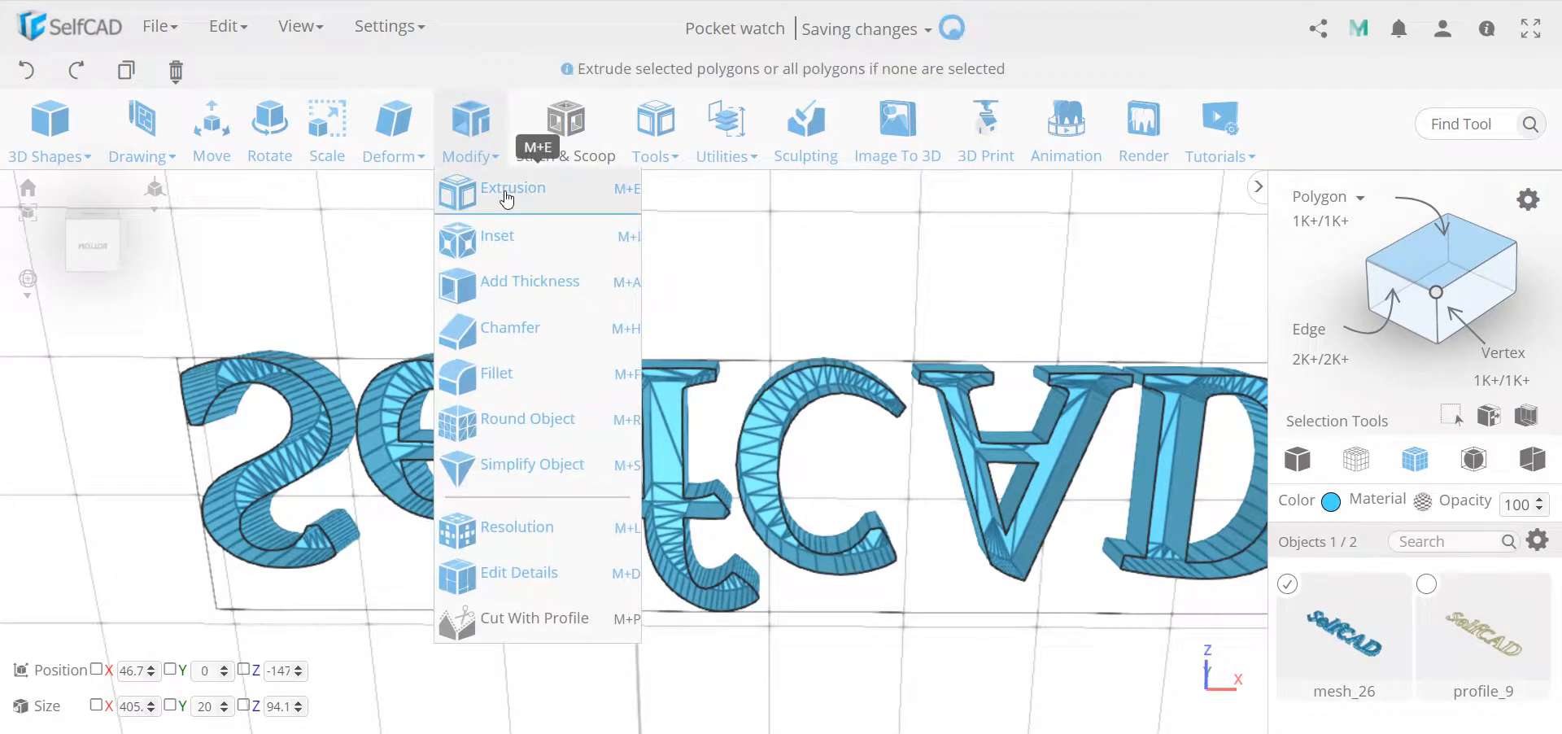
click(530, 279)
double_click(260, 227)
text(-1)
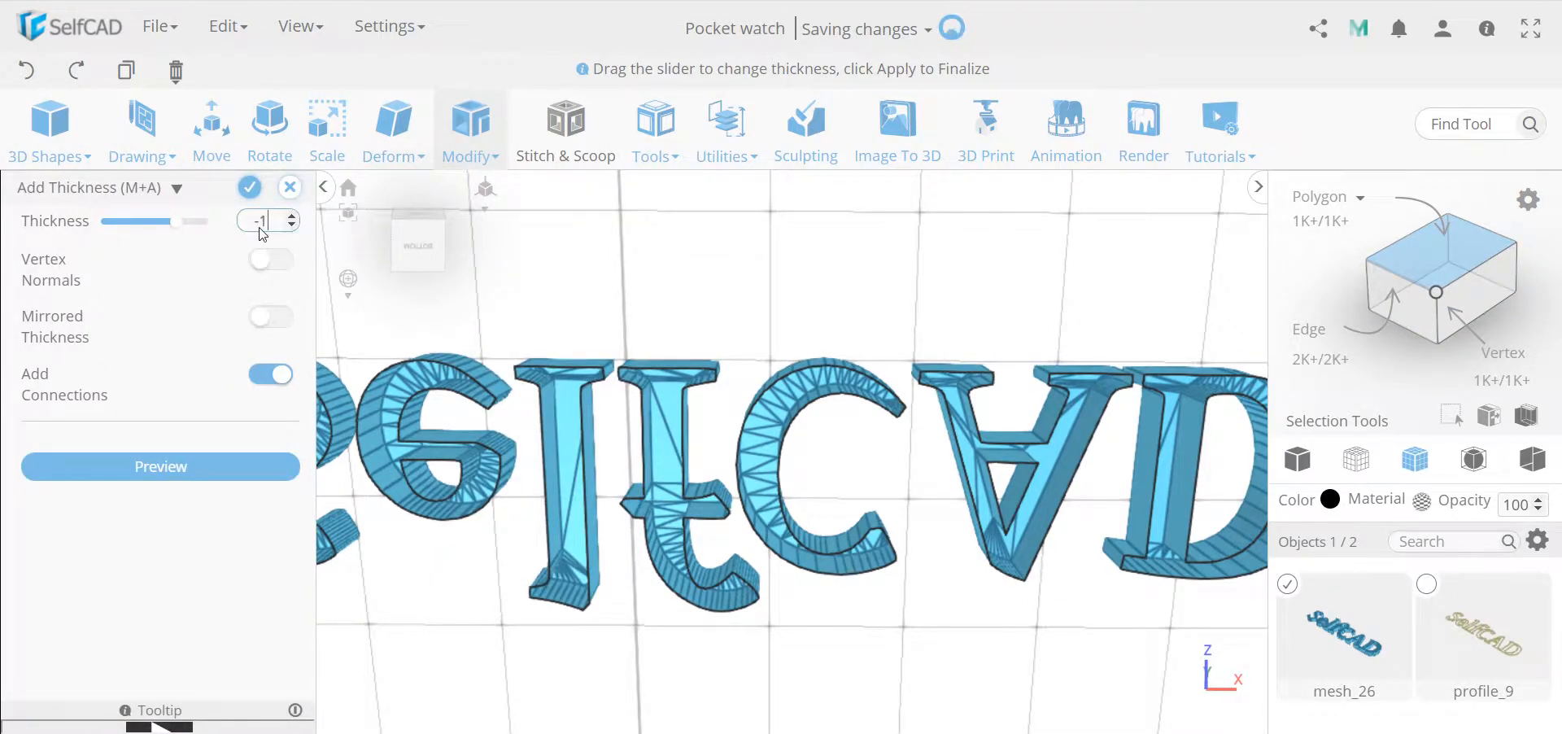
- Inspect the thickened inner walls and rims of the letters from below up close, and apply the thickness
scroll(895, 580, up, 8)
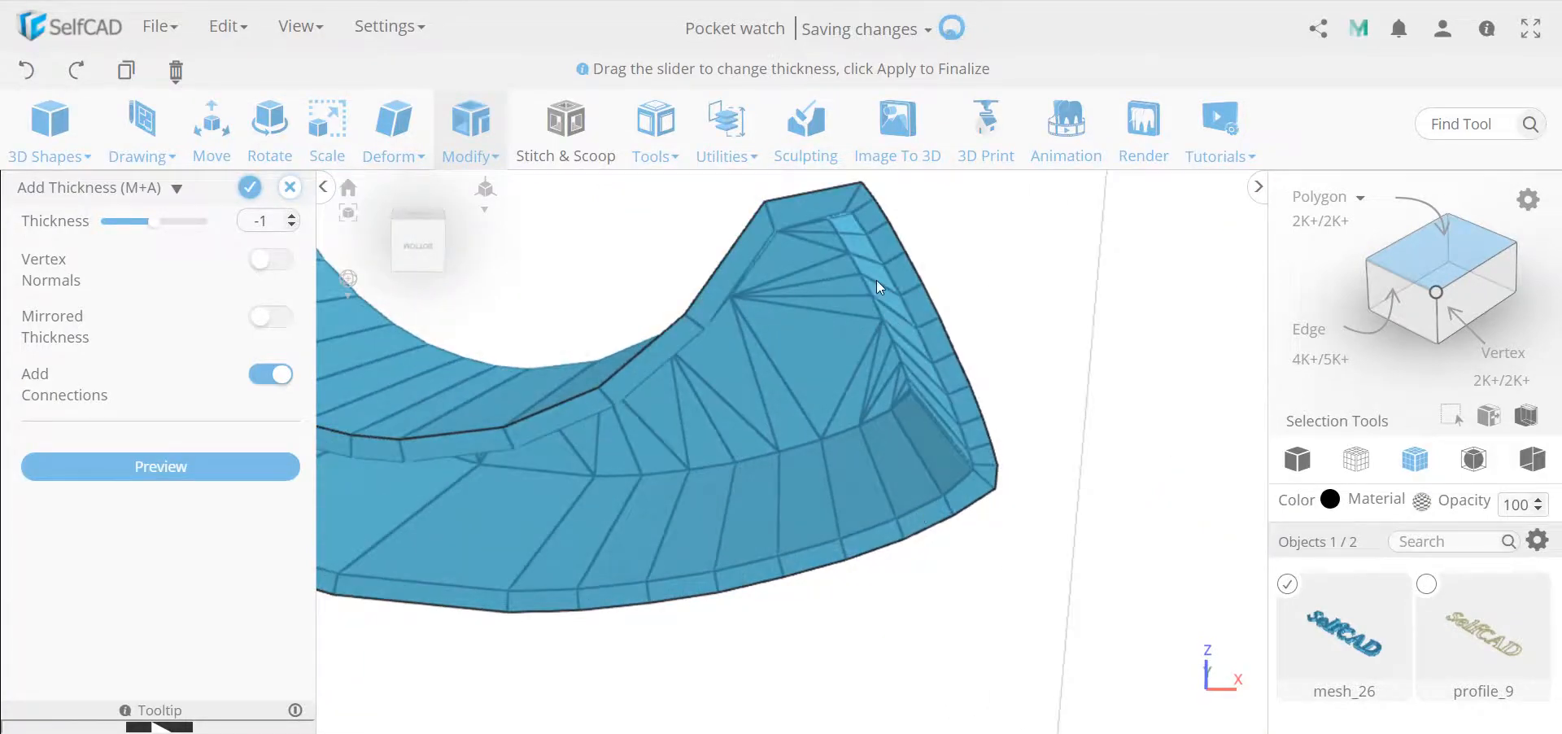
scroll(864, 481, down, 8)
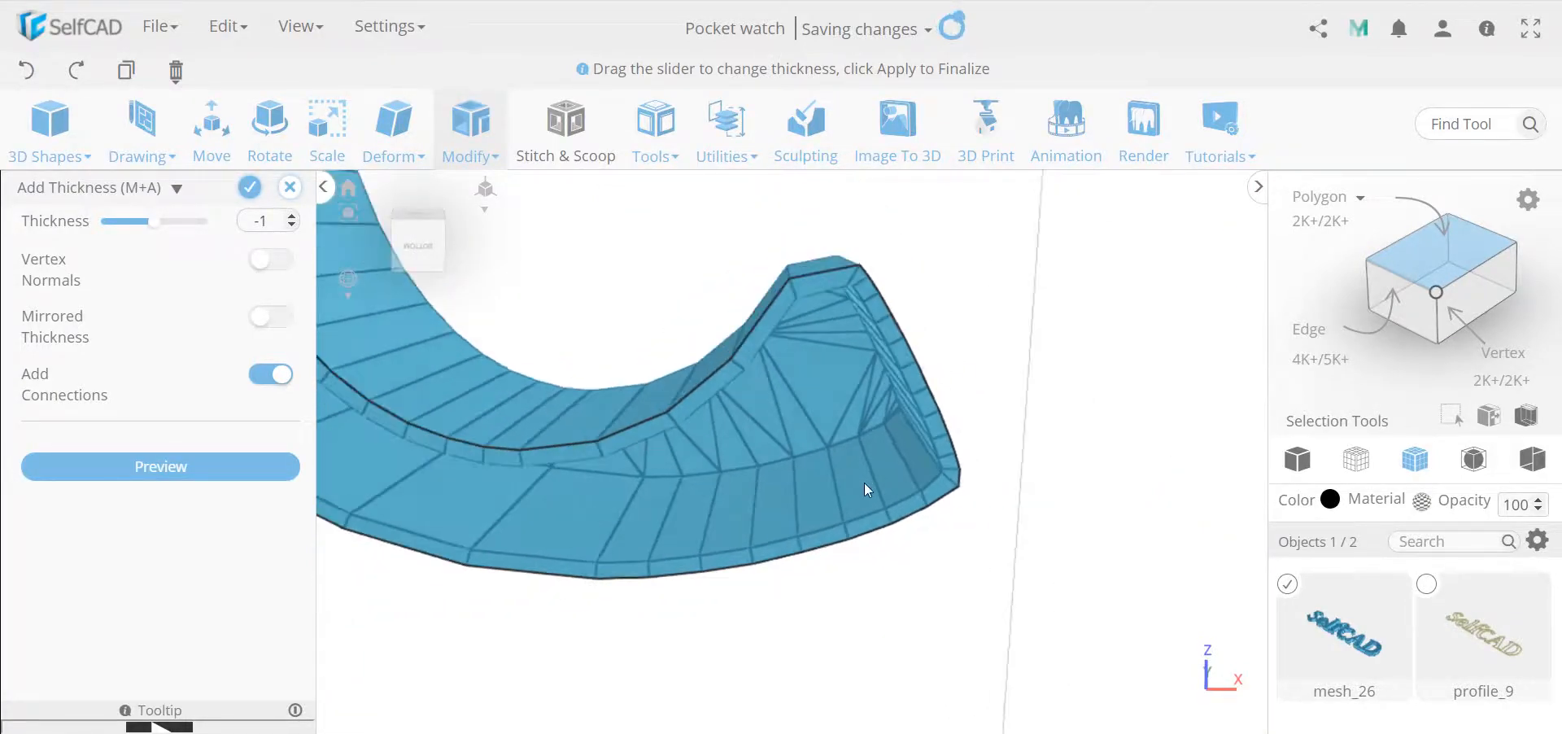
drag(911, 514, 834, 500)
scroll(737, 458, up, 3)
drag(757, 426, 760, 534)
scroll(745, 471, up, 3)
scroll(745, 471, up, 5)
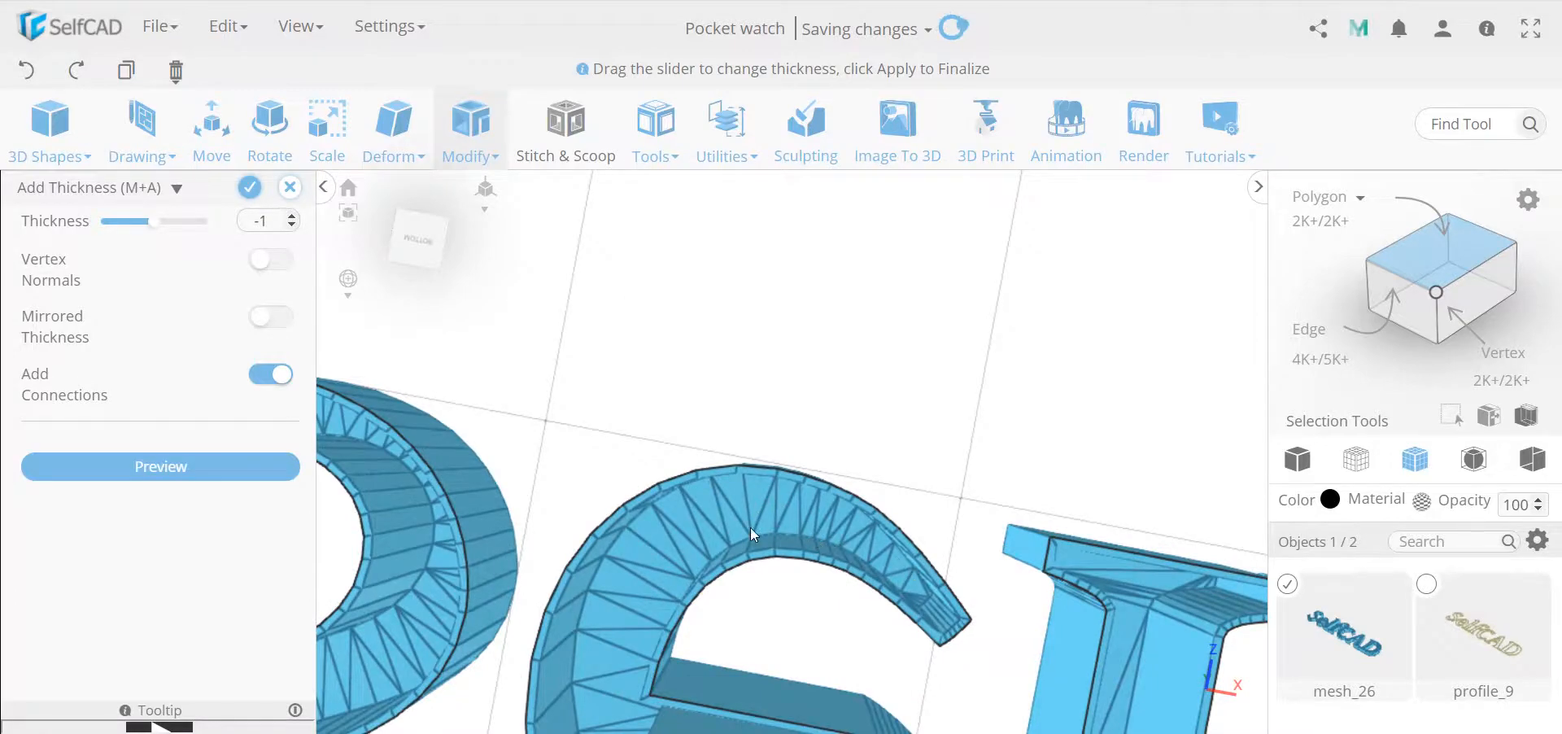
drag(897, 374, 859, 602)
click(246, 191)
- Delete the hollow SelfCAD text mesh, keeping the original sketch profile
scroll(927, 537, down, 5)
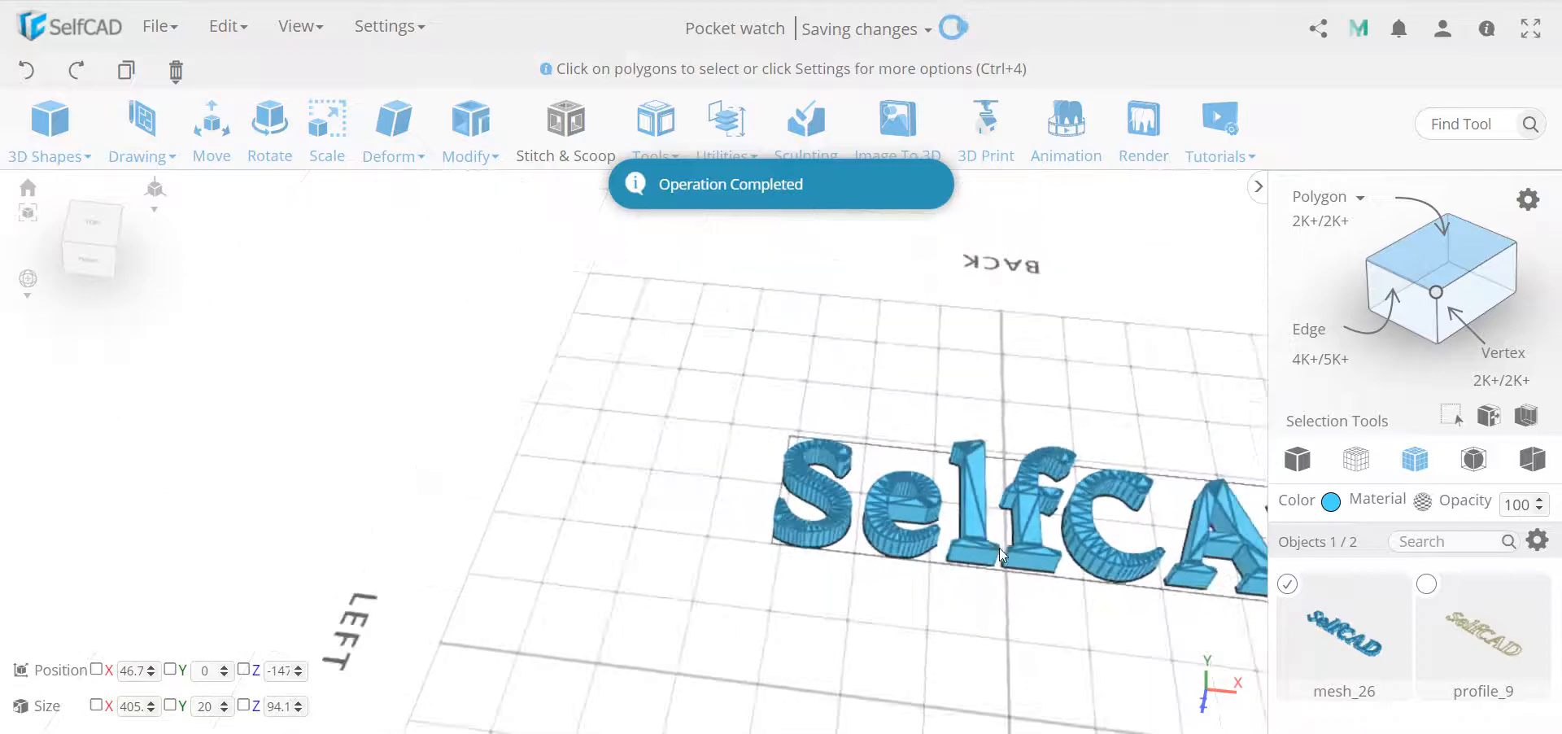
scroll(583, 515, down, 3)
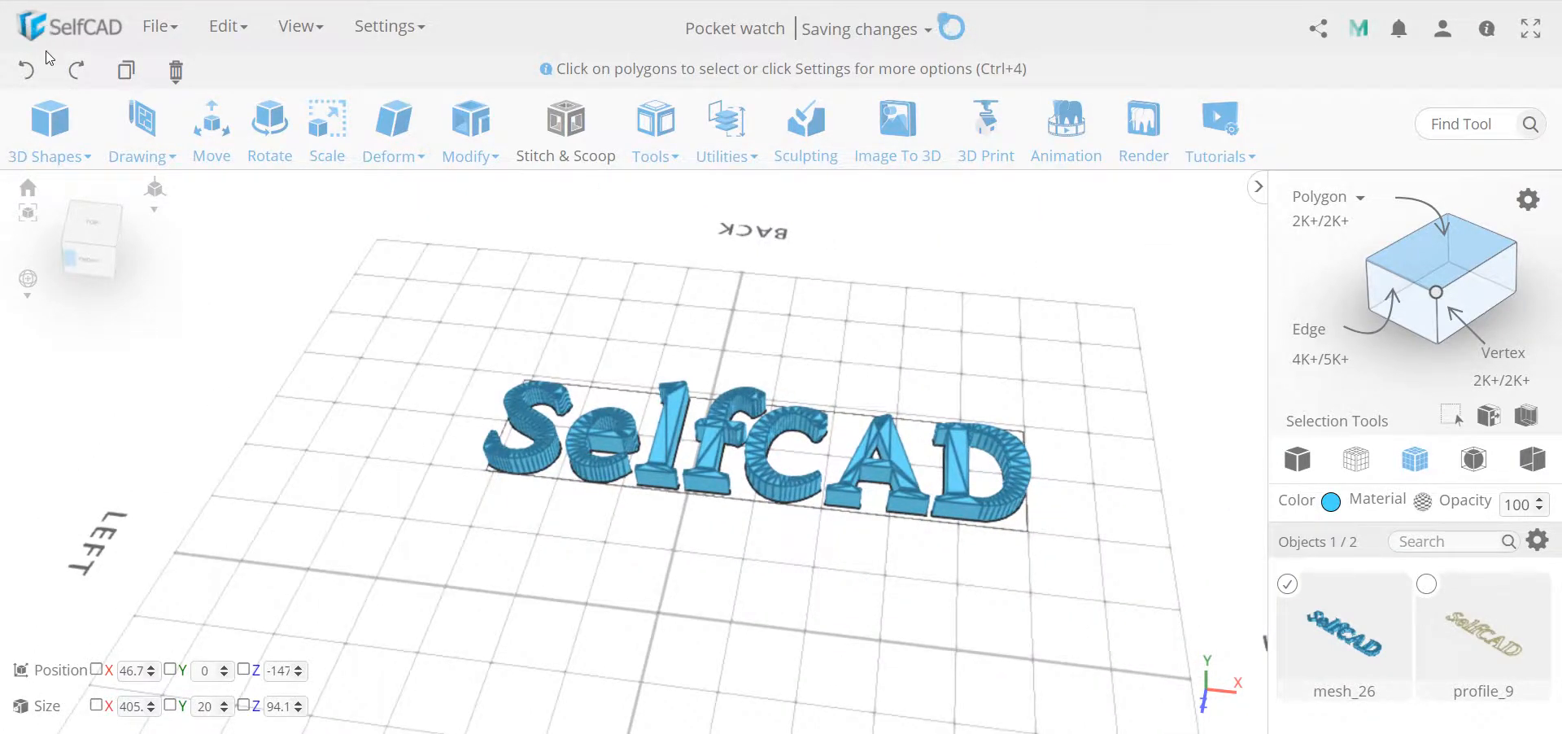
click(20, 122)
key(Delete)
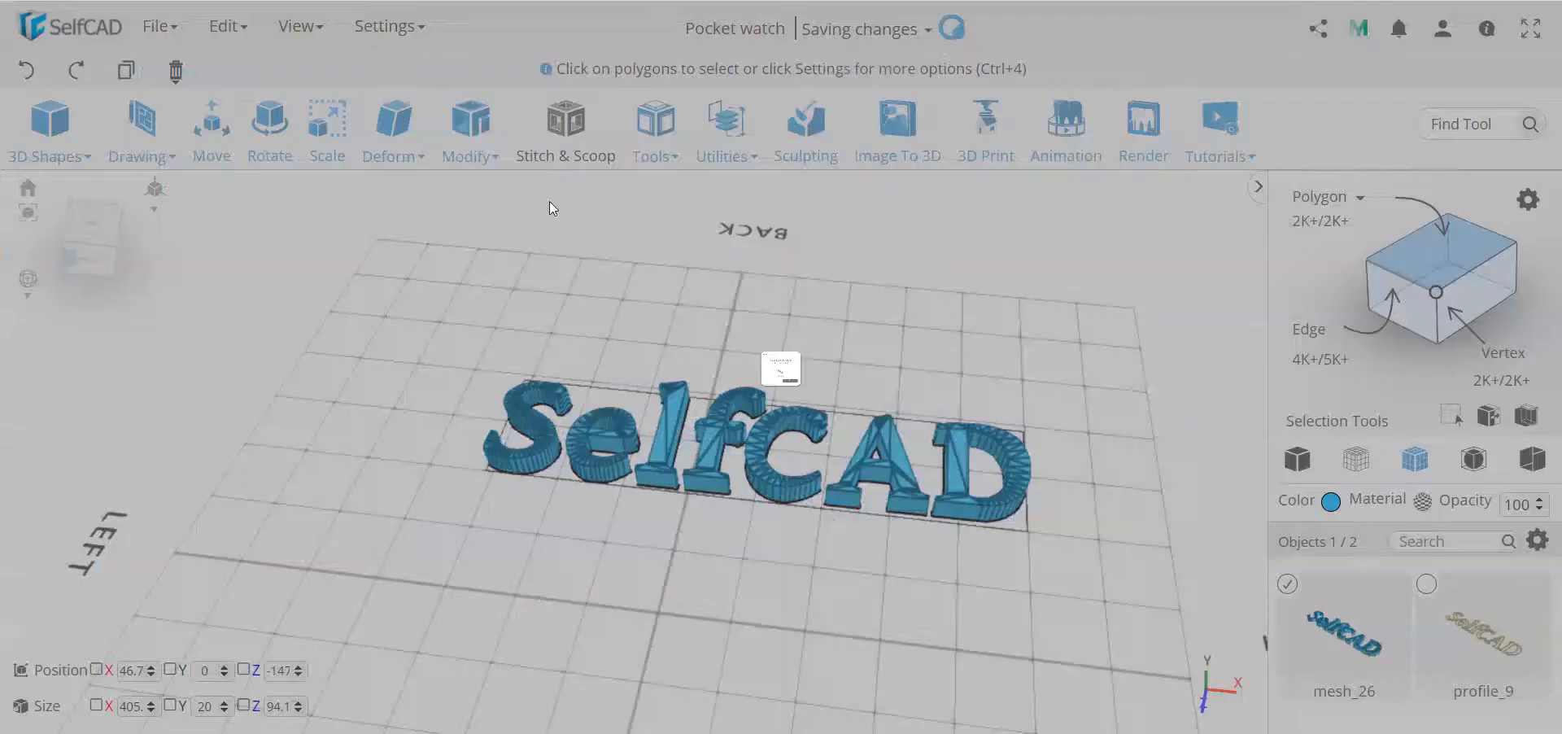
click(728, 472)
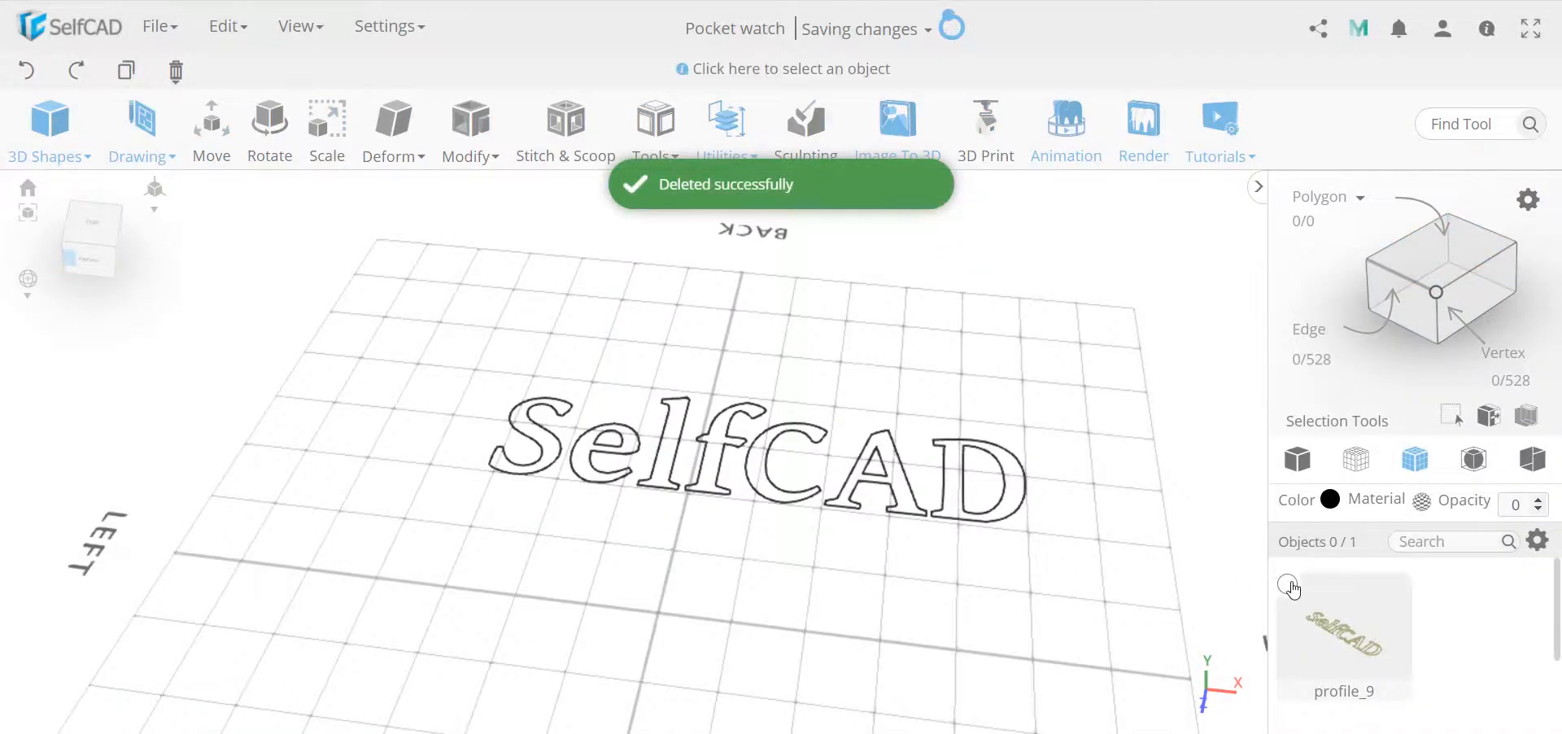
- Select the SelfCAD sketch profile and fill its closed outlines using Fill Polygons
click(1287, 584)
click(715, 148)
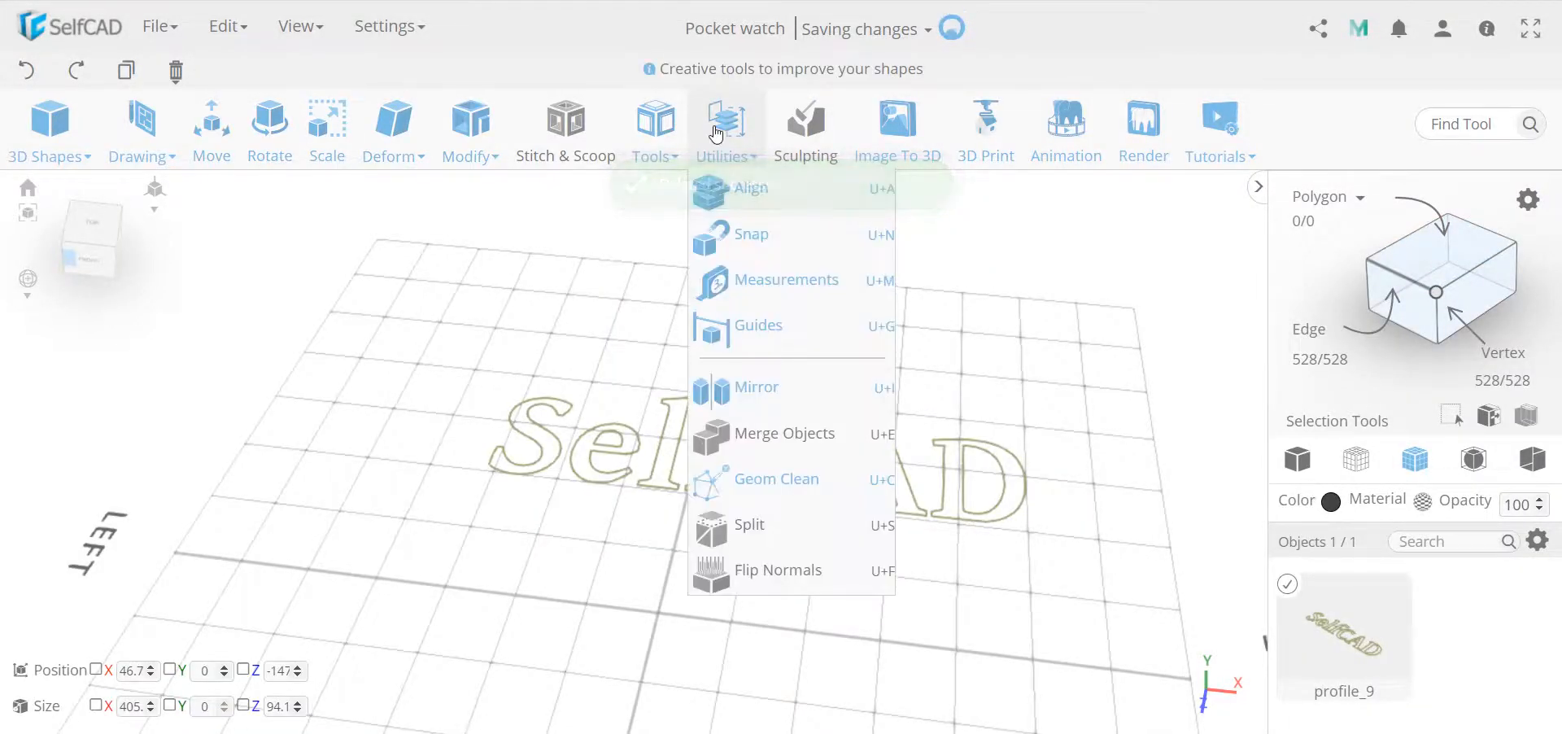
click(663, 130)
click(713, 235)
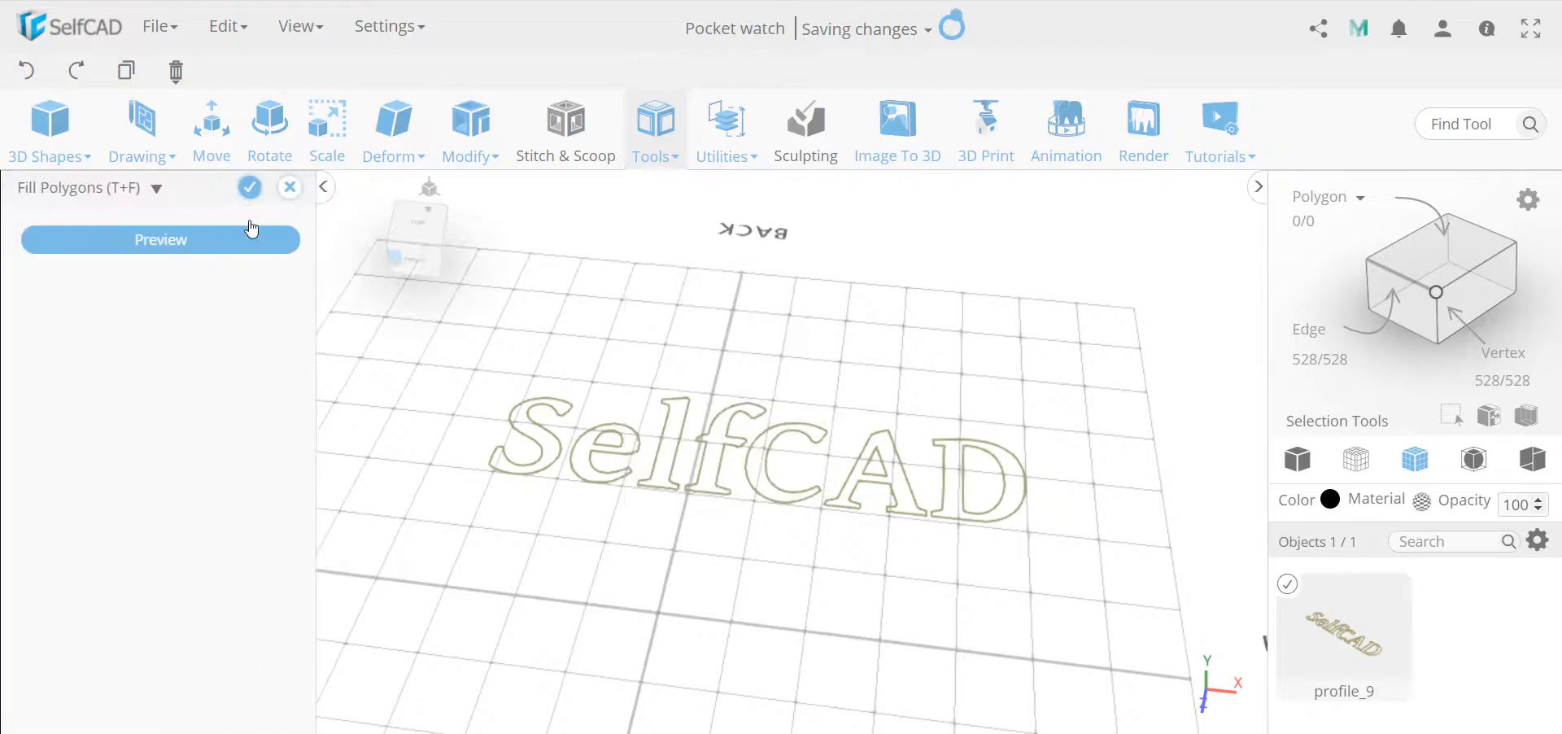
click(248, 188)
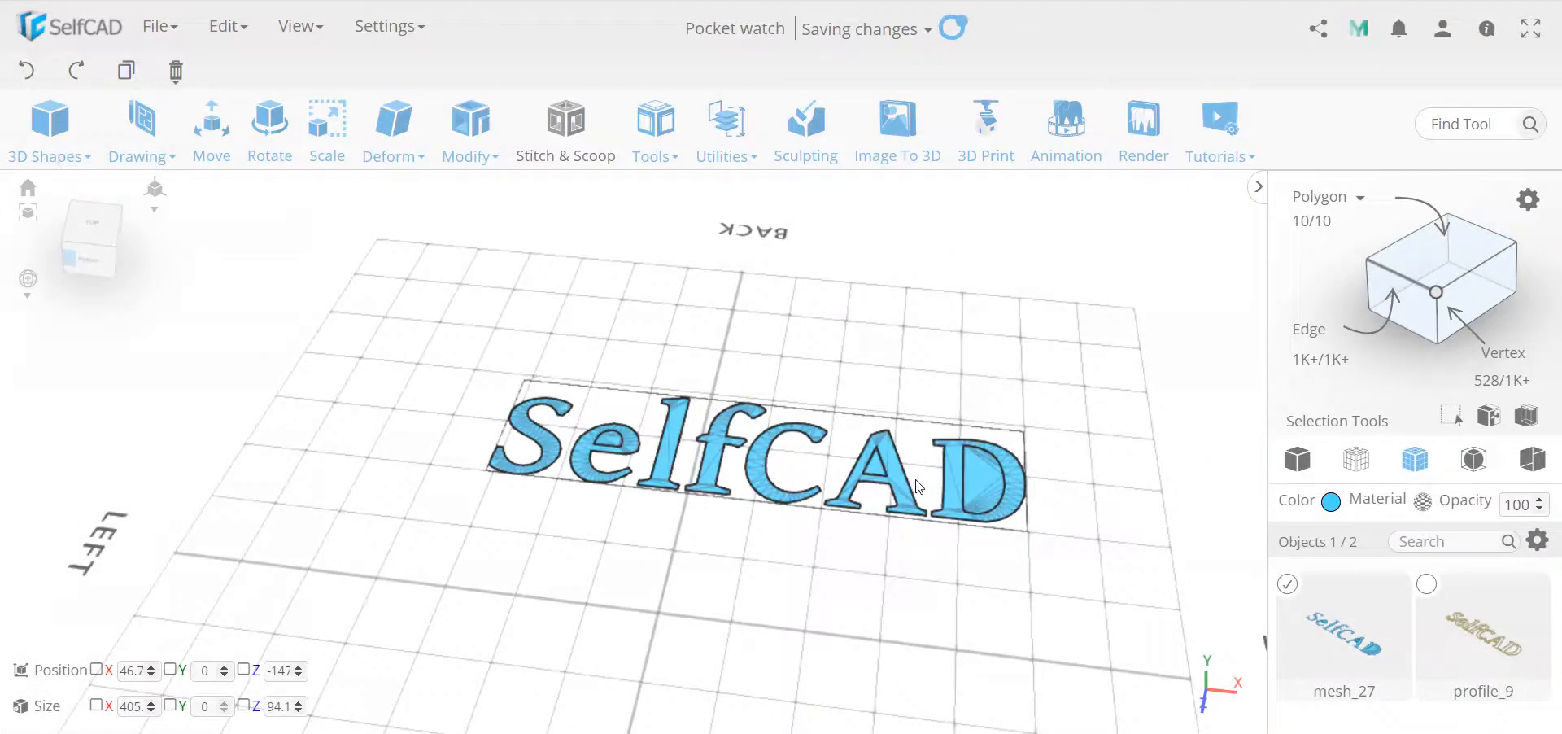
- Thicken the filled SelfCAD text by 30 mm using Add Thickness with Add Connections enabled
click(470, 130)
click(520, 276)
double_click(261, 218)
text(2)
key(BackSpace)
text(3)
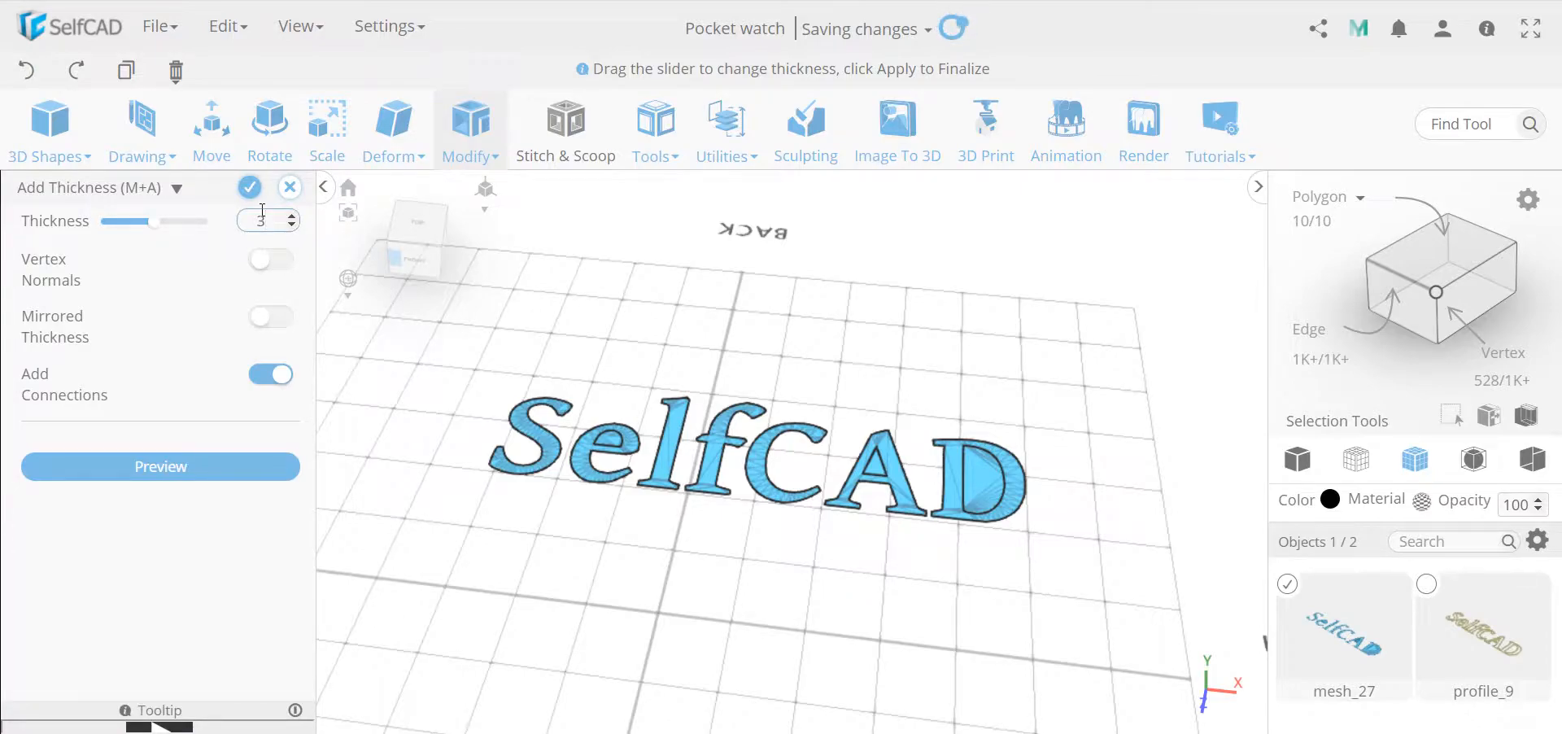
text(0)
click(250, 189)
drag(928, 391, 937, 605)
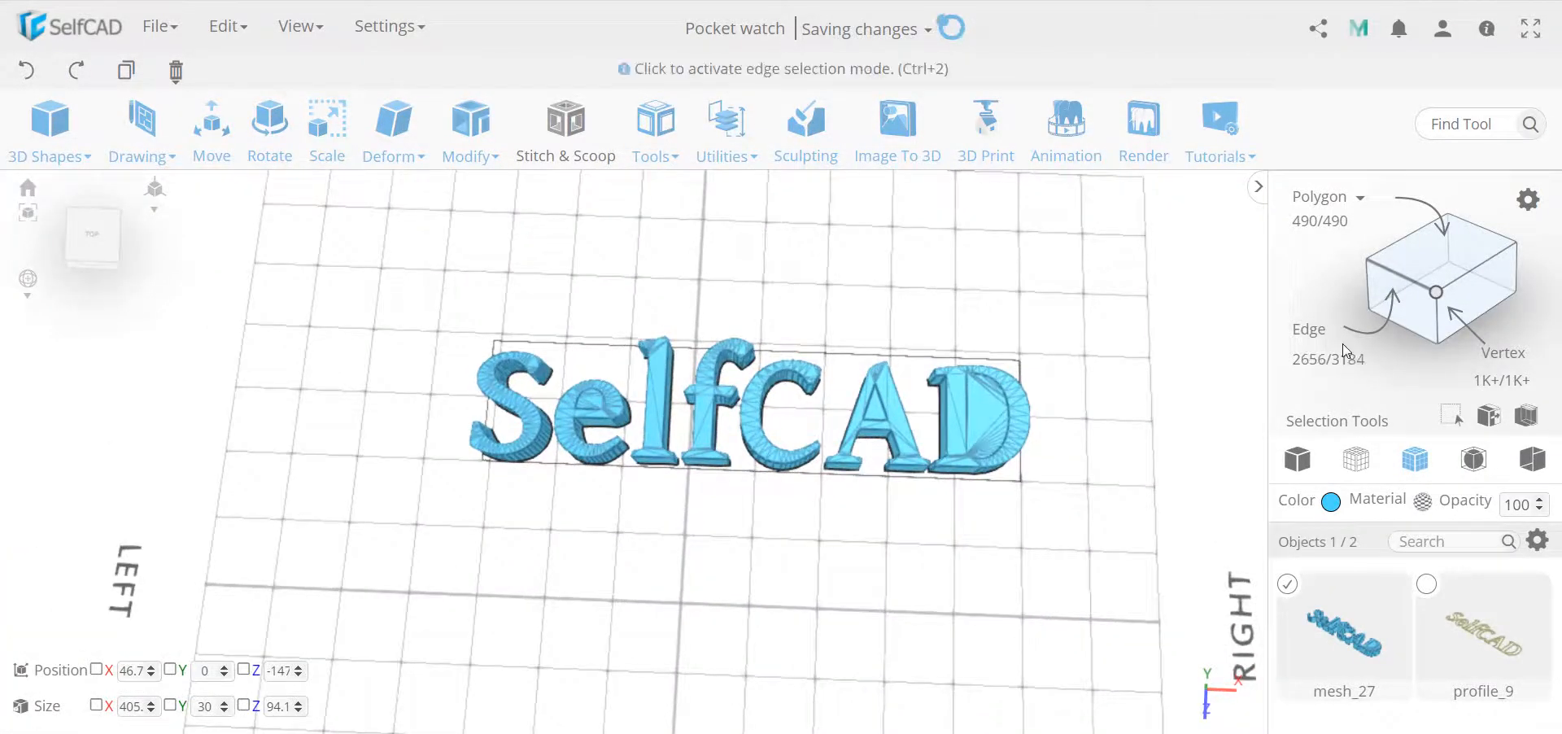
- Select the filled faces inside the letters e, A and D using polygon Part selection
click(1425, 262)
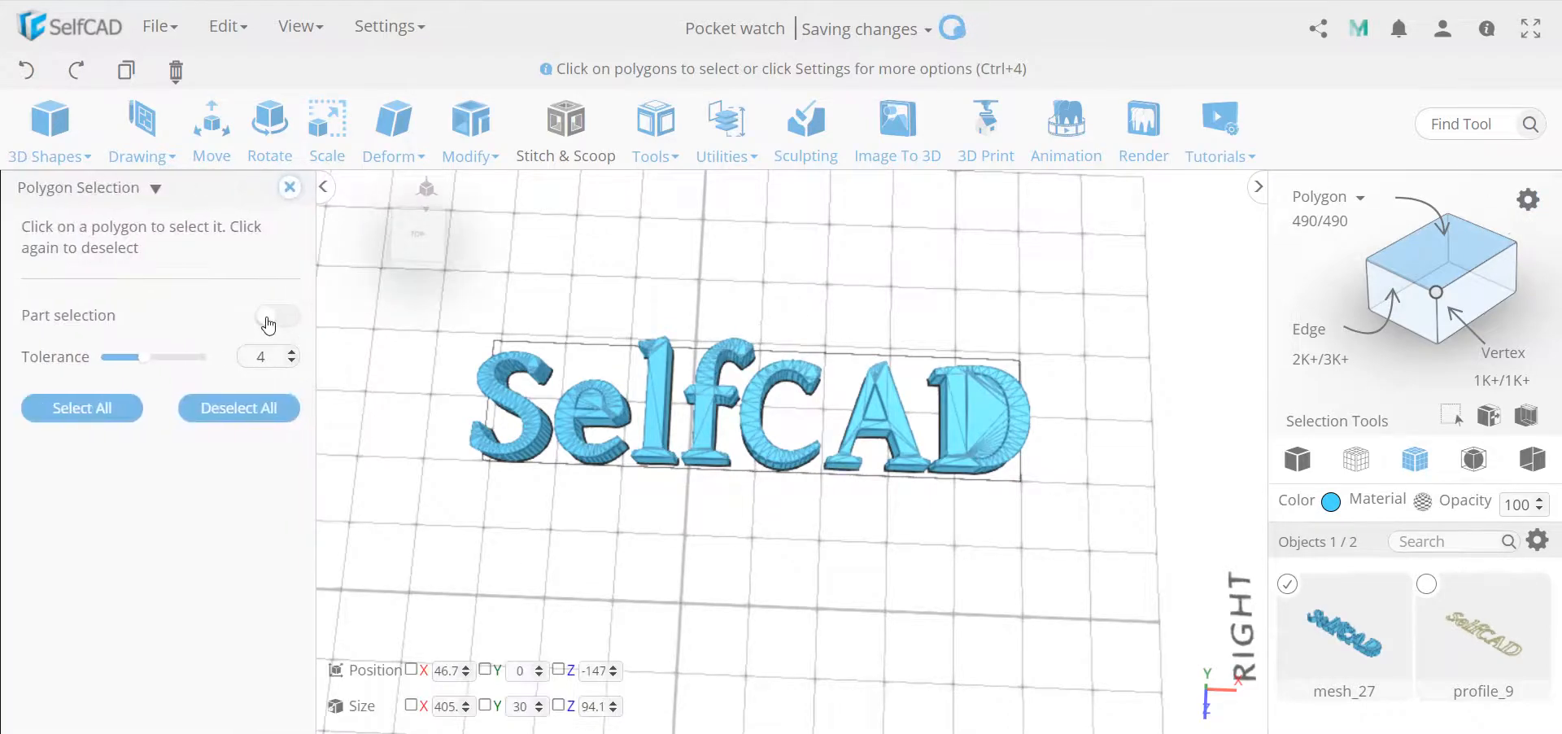
click(277, 316)
click(594, 402)
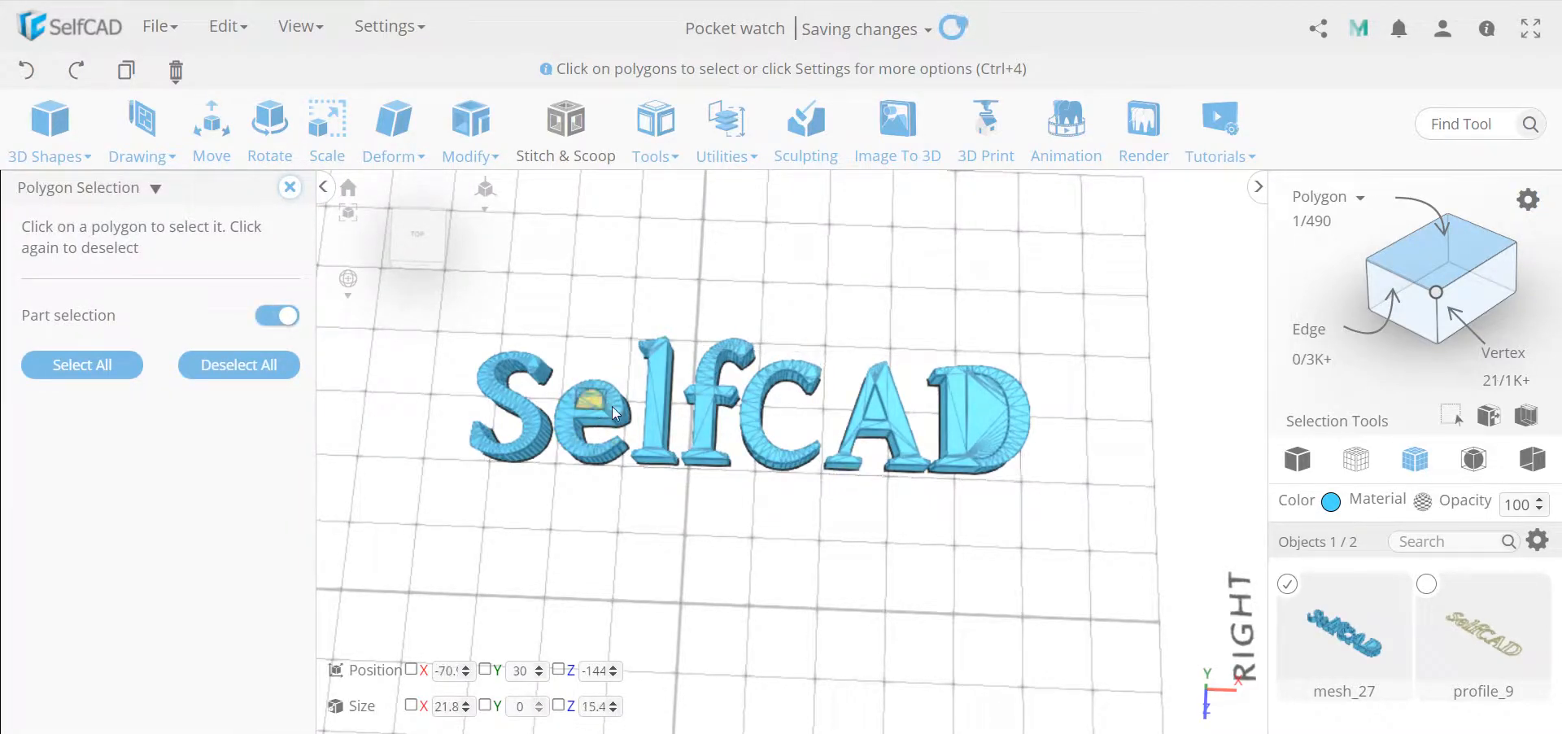
click(876, 412)
click(969, 415)
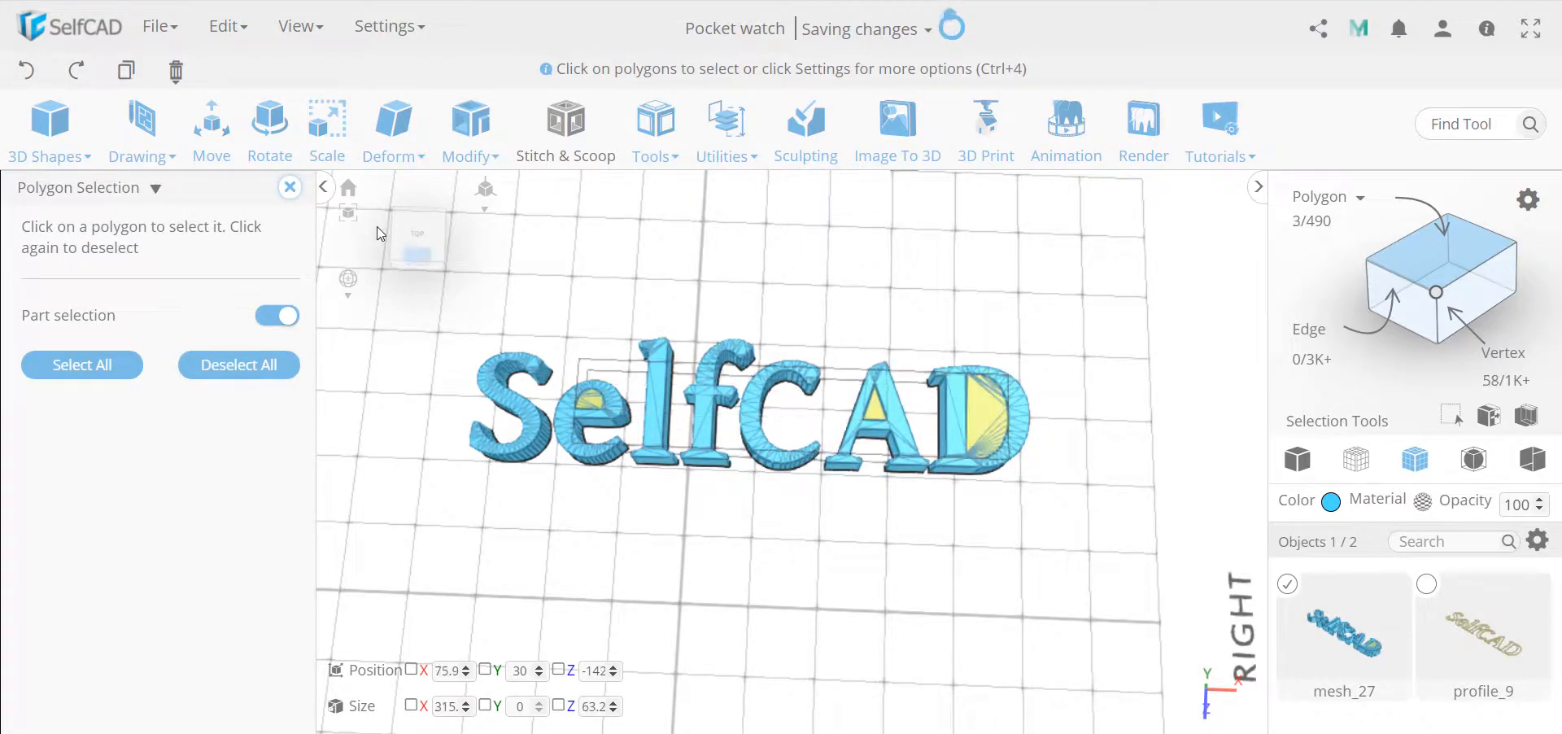
click(290, 187)
- Extrude the three selected letter faces by -10, with Cut Intersections enabled
click(471, 130)
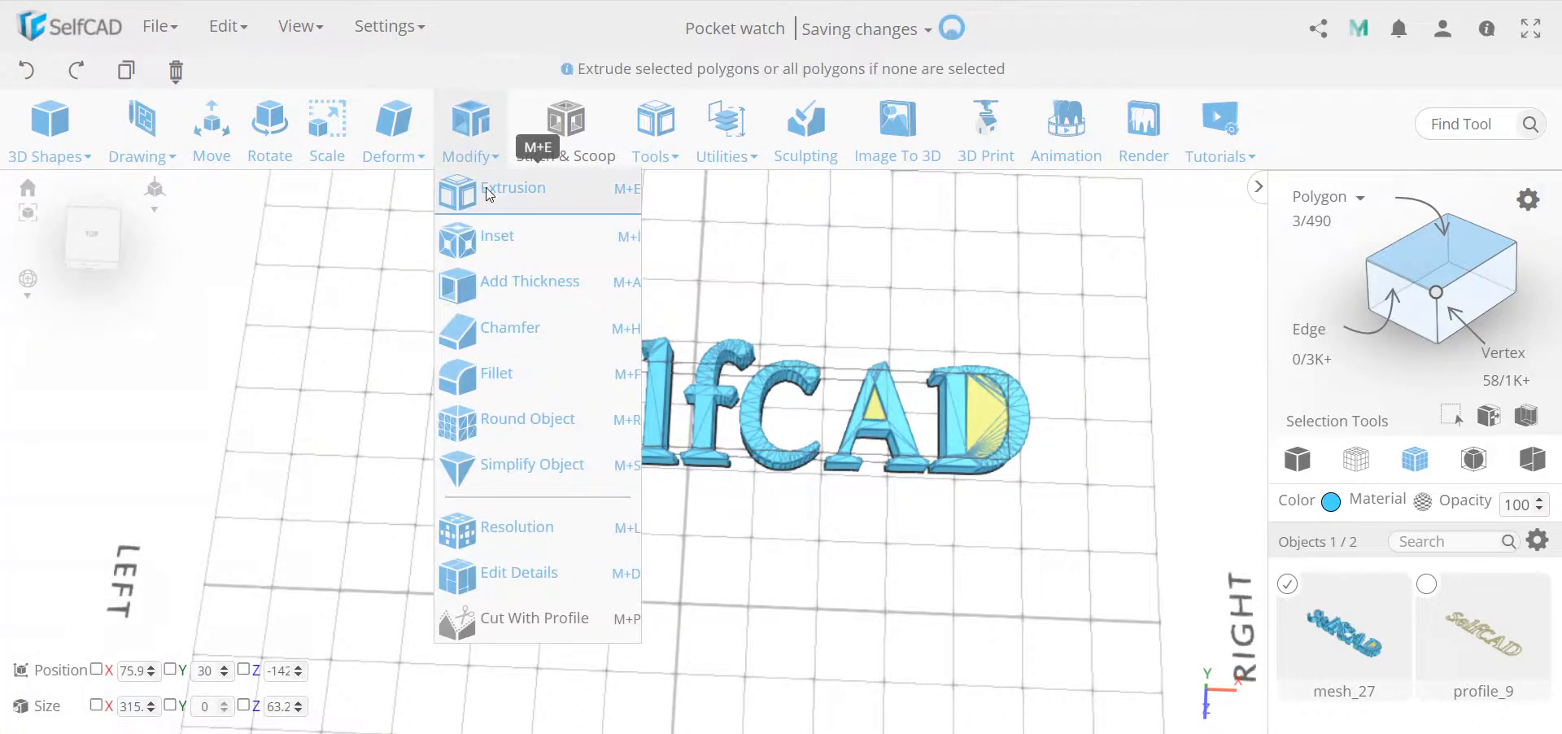
click(488, 183)
right_drag(919, 625, 617, 409)
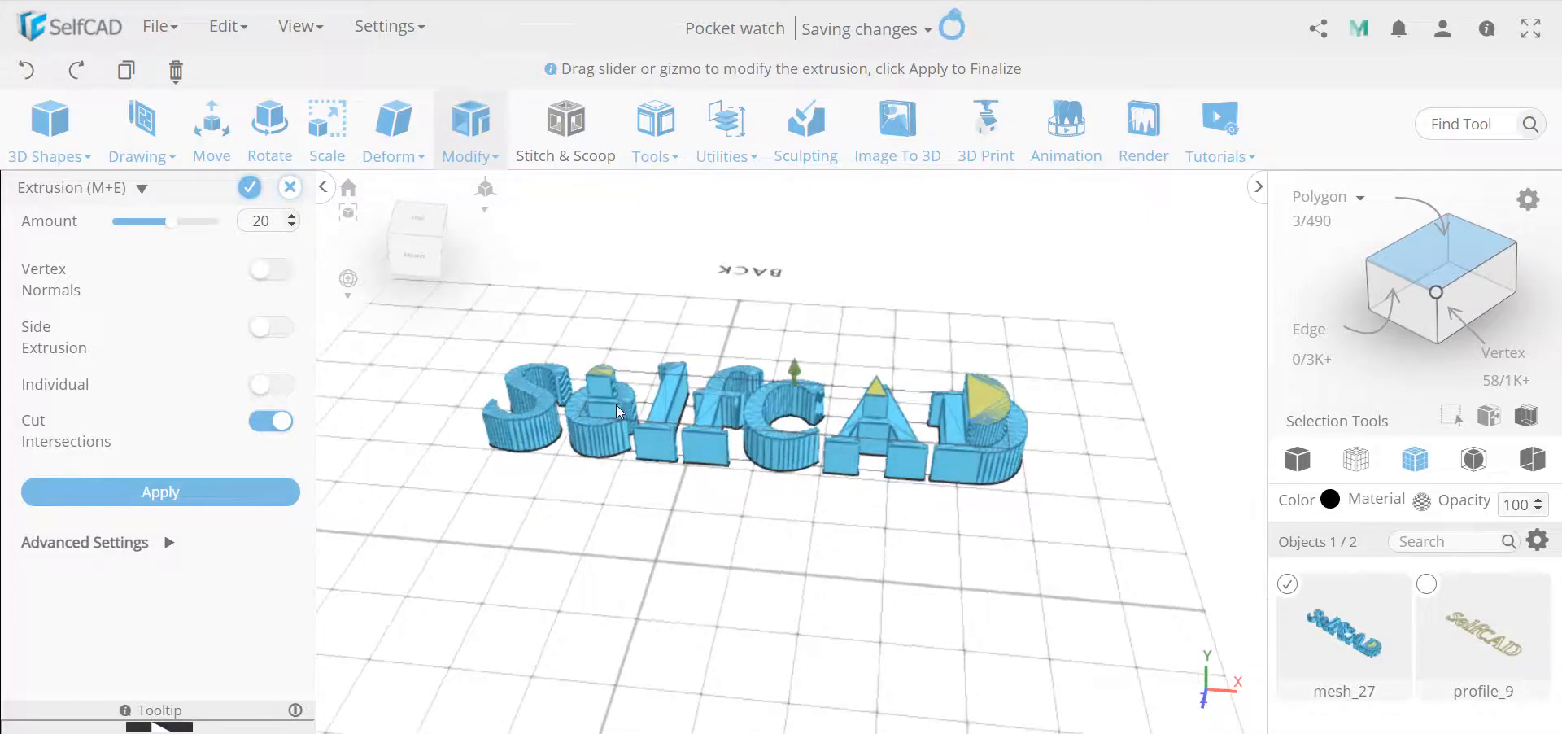
right_drag(810, 546, 967, 429)
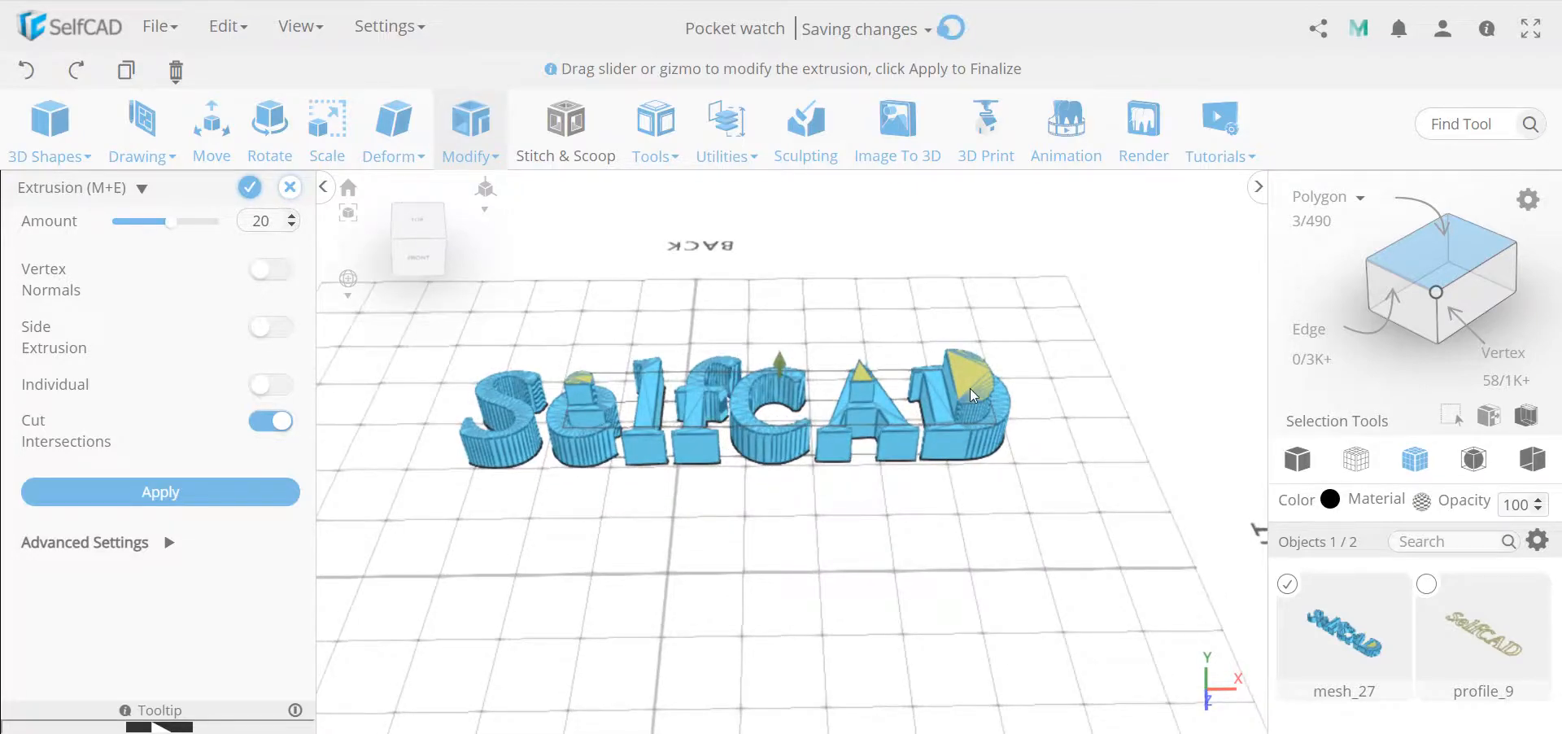
scroll(963, 395, up, 3)
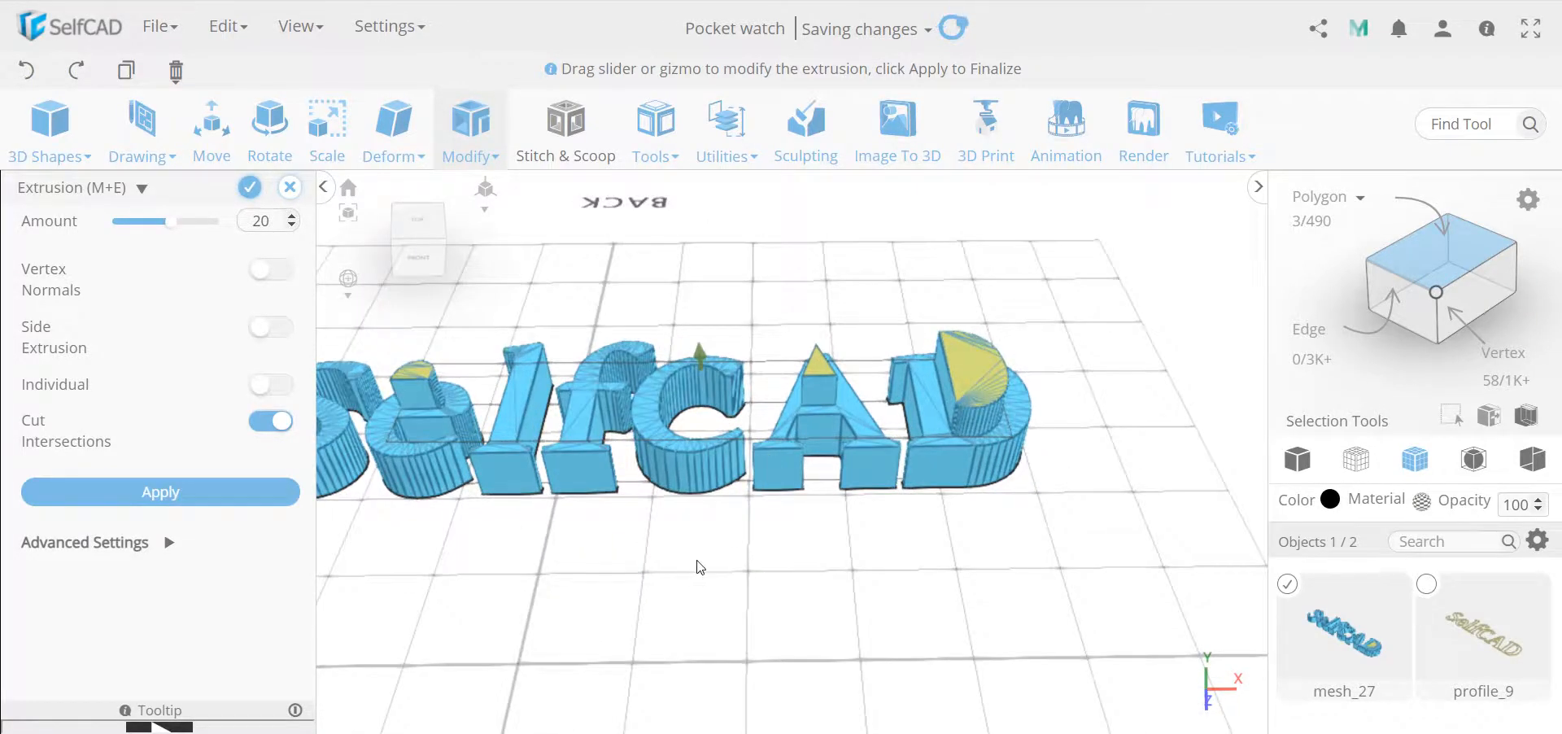
click(244, 227)
key(BackSpace)
text(-1)
drag(799, 539, 793, 570)
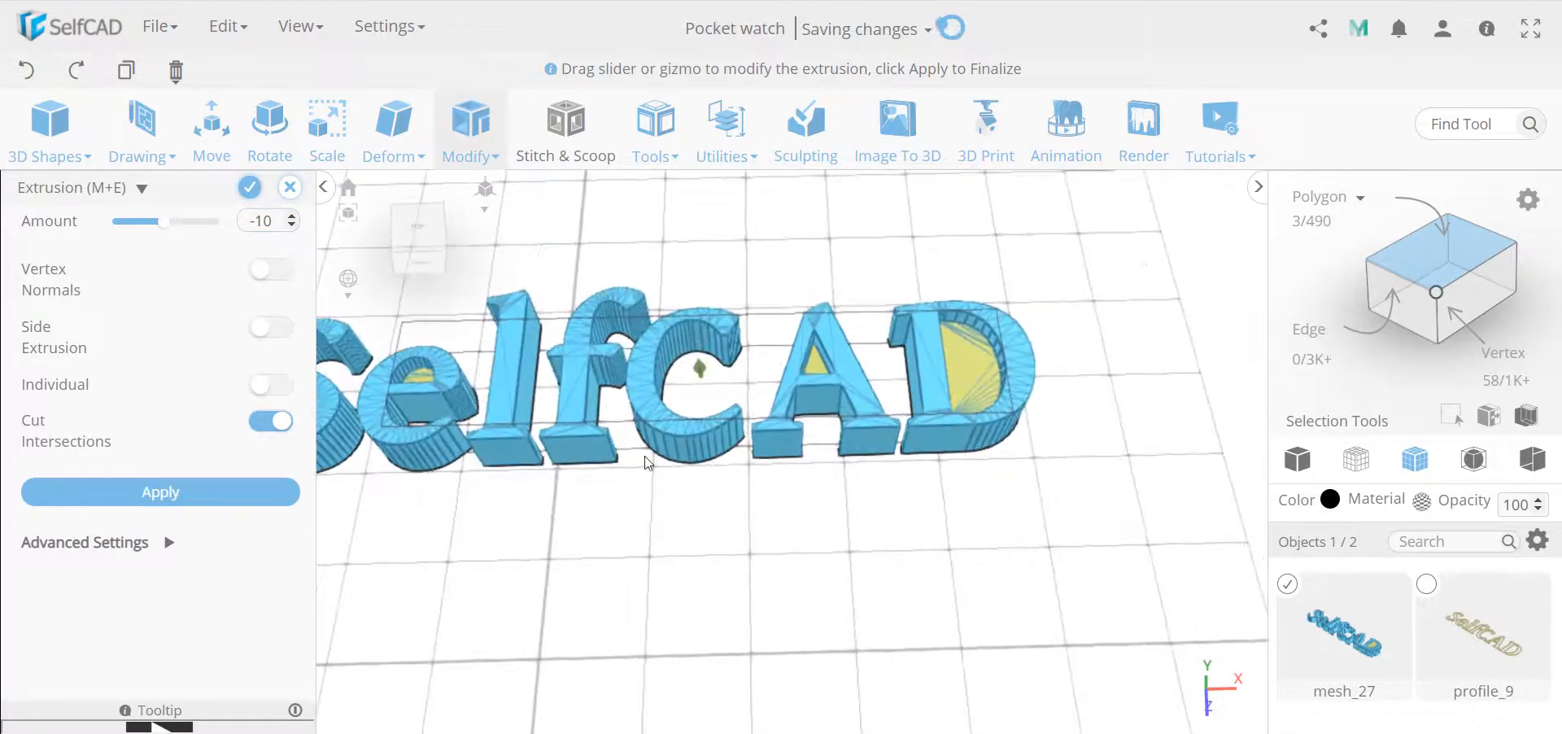
click(248, 188)
- Delete both the thickened SelfCAD text mesh and its original sketch profile
click(521, 528)
drag(521, 527, 508, 554)
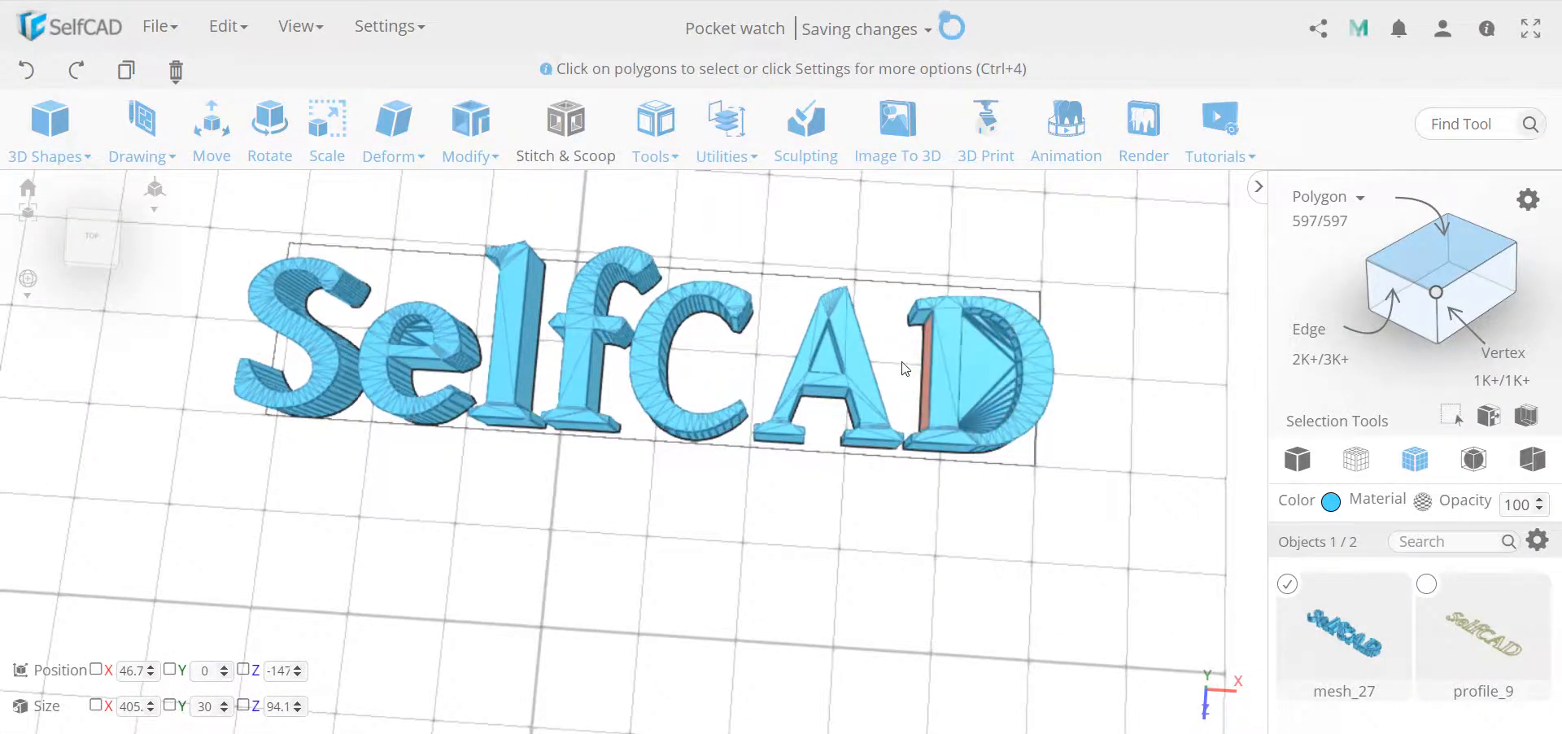
drag(414, 329, 636, 465)
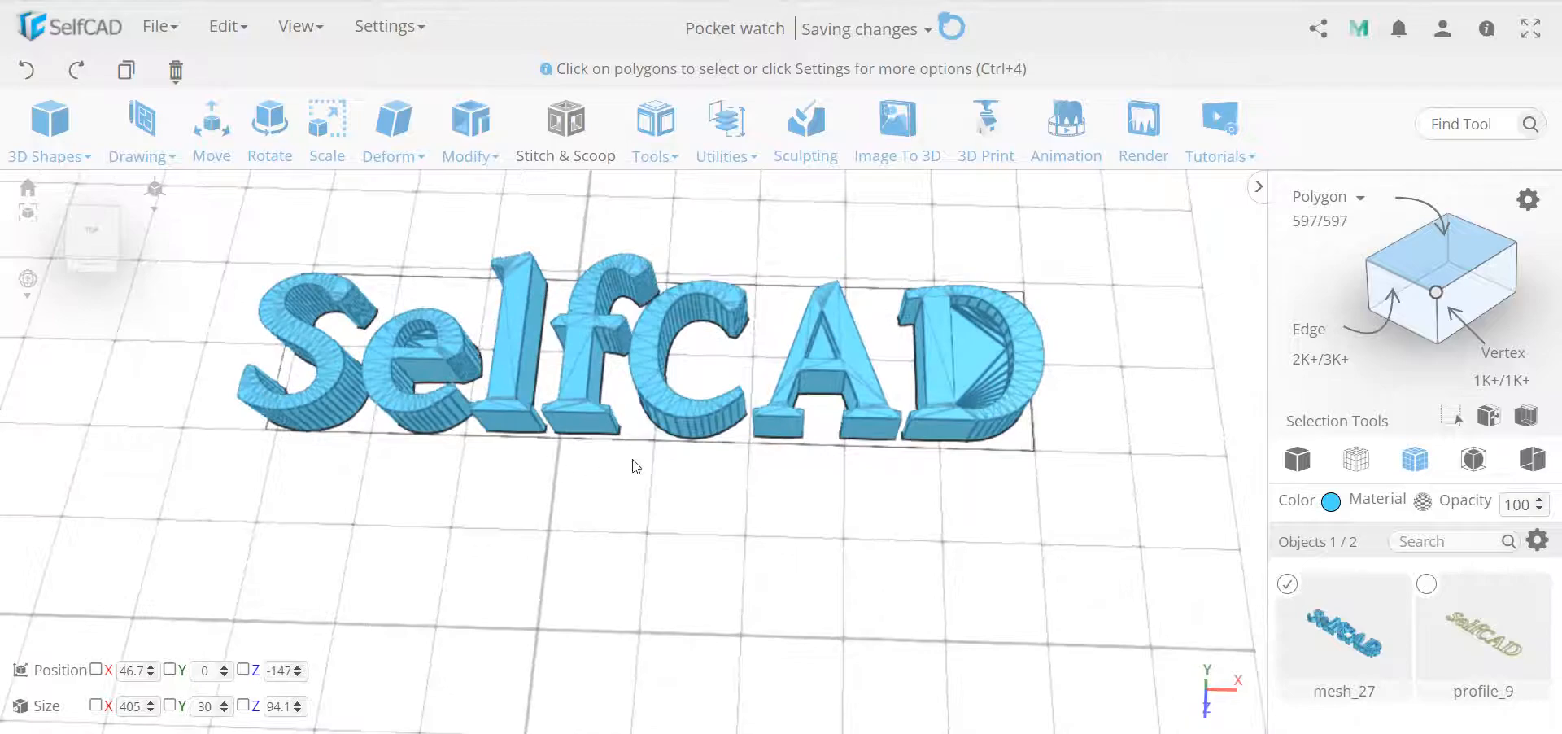
click(1426, 583)
key(Delete)
key(Return)
- In top view, draw a rectangle spanning about 8 by 5.5 grid cells with the Freehand drawing's Rectangle tool
drag(920, 492, 885, 440)
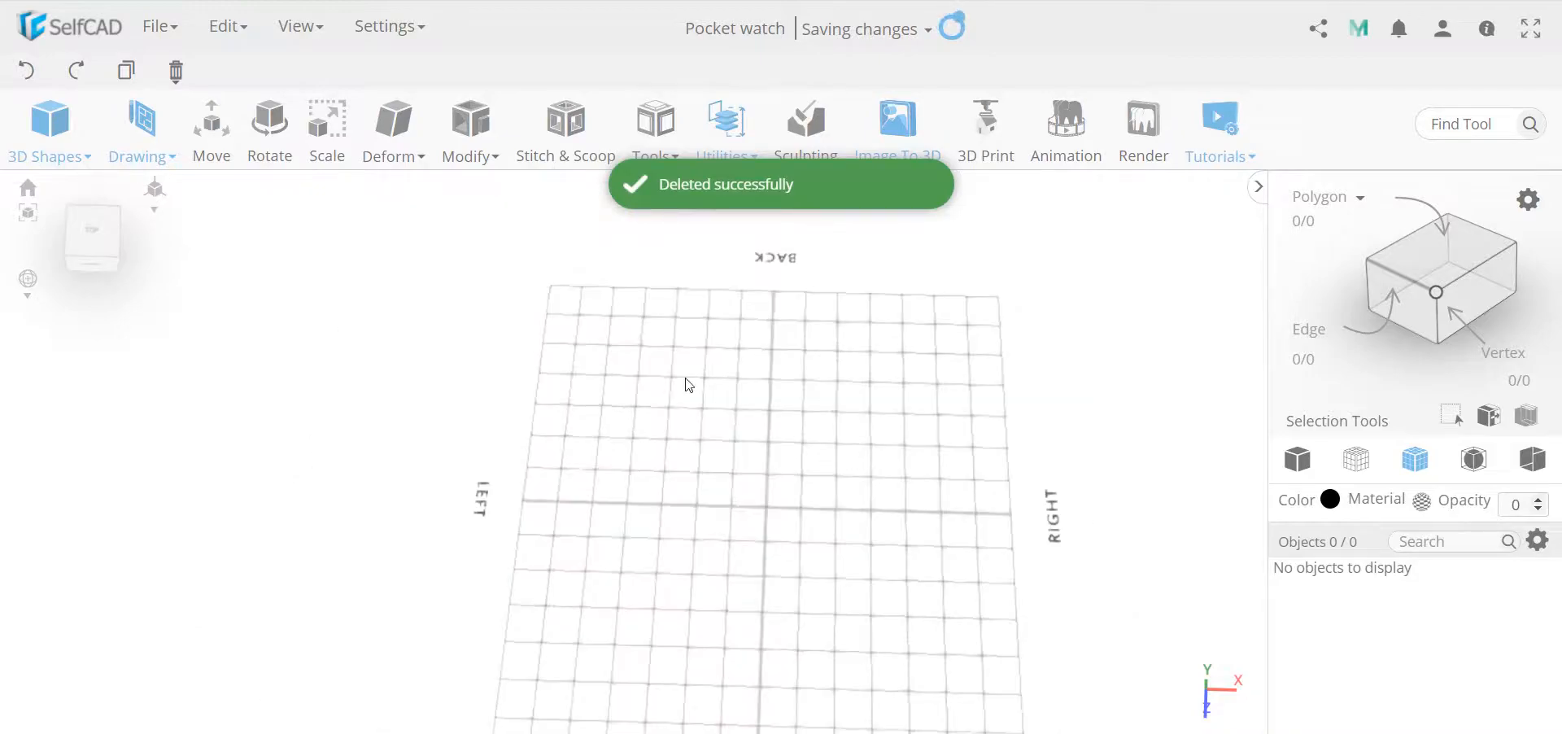
click(94, 232)
mouse_move(147, 138)
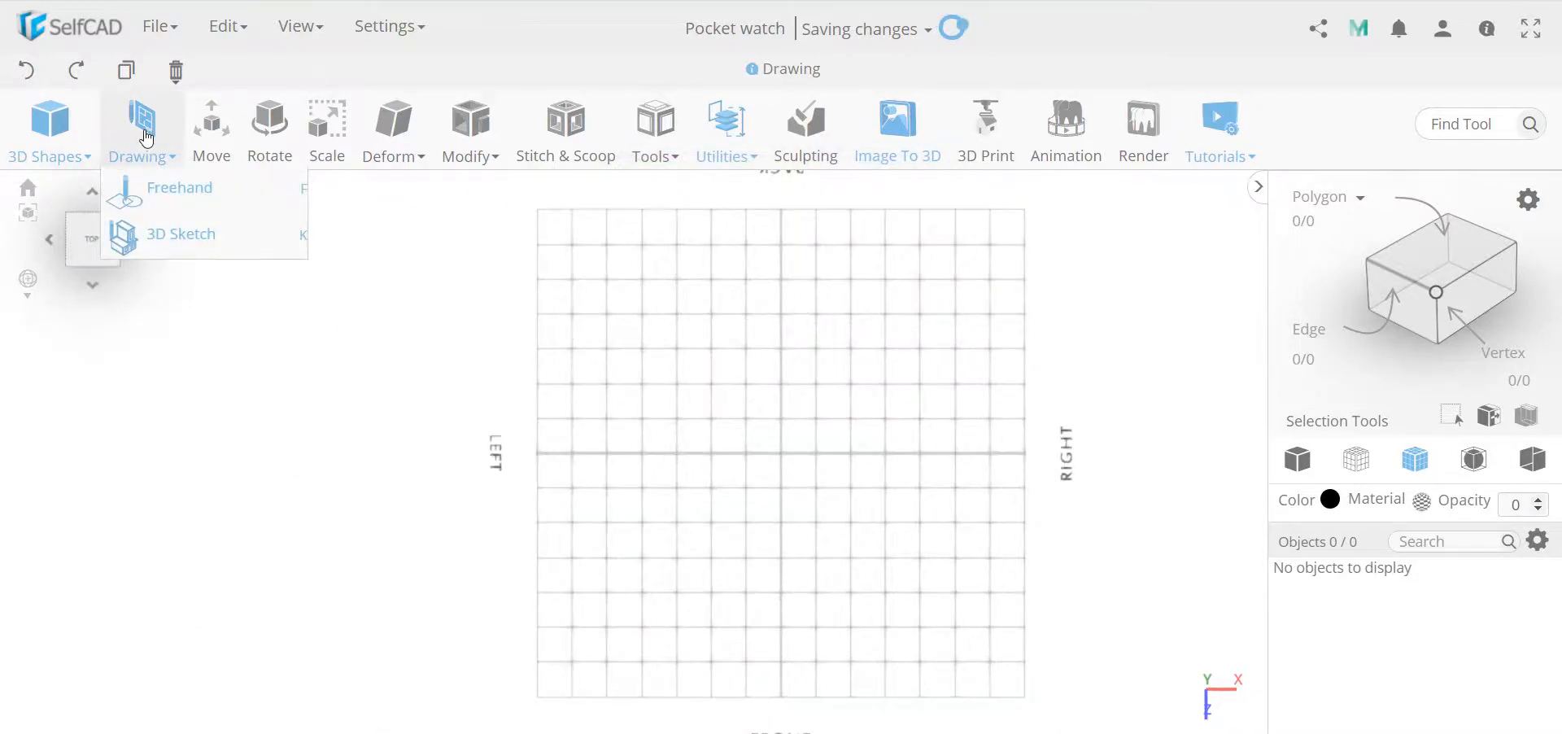
click(178, 188)
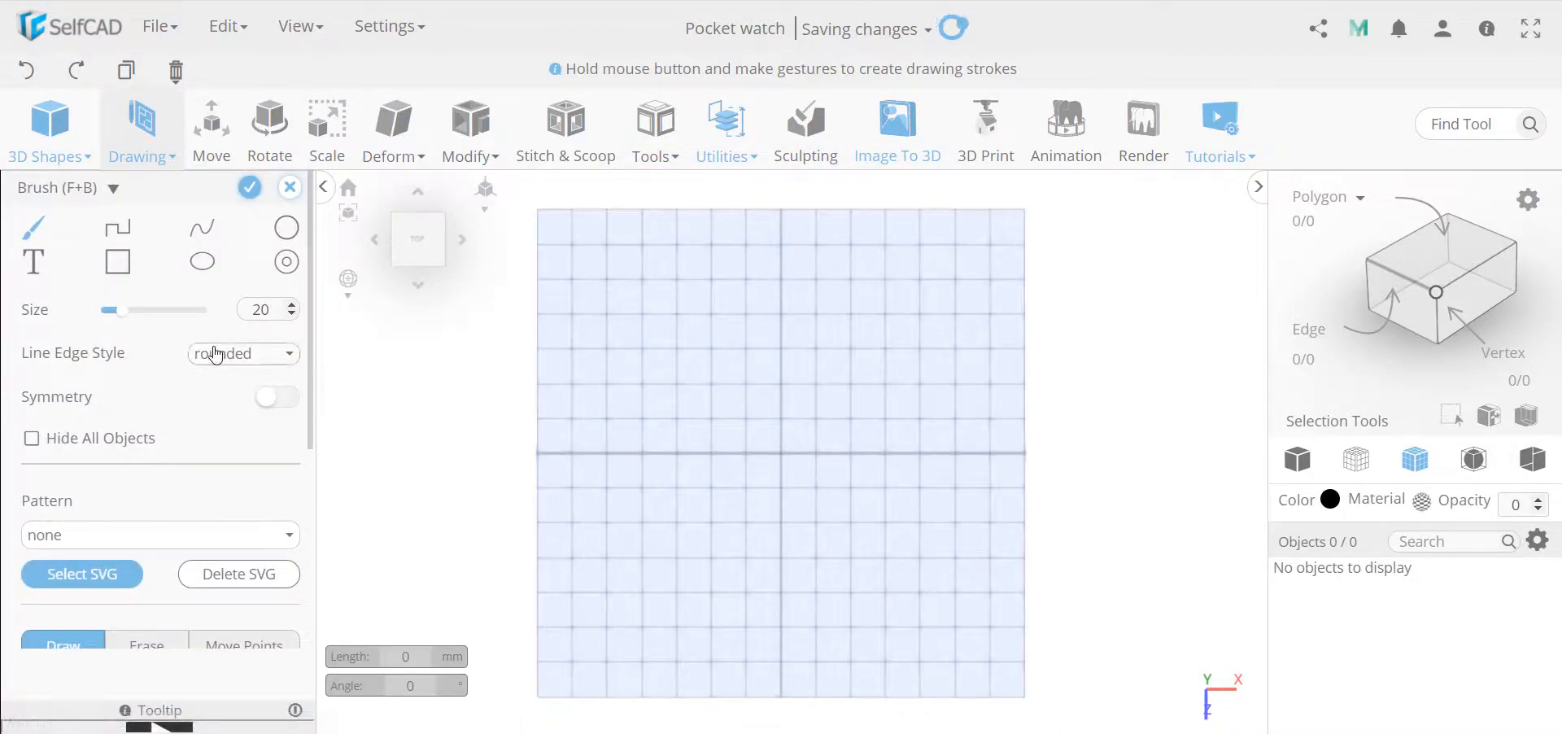
click(118, 260)
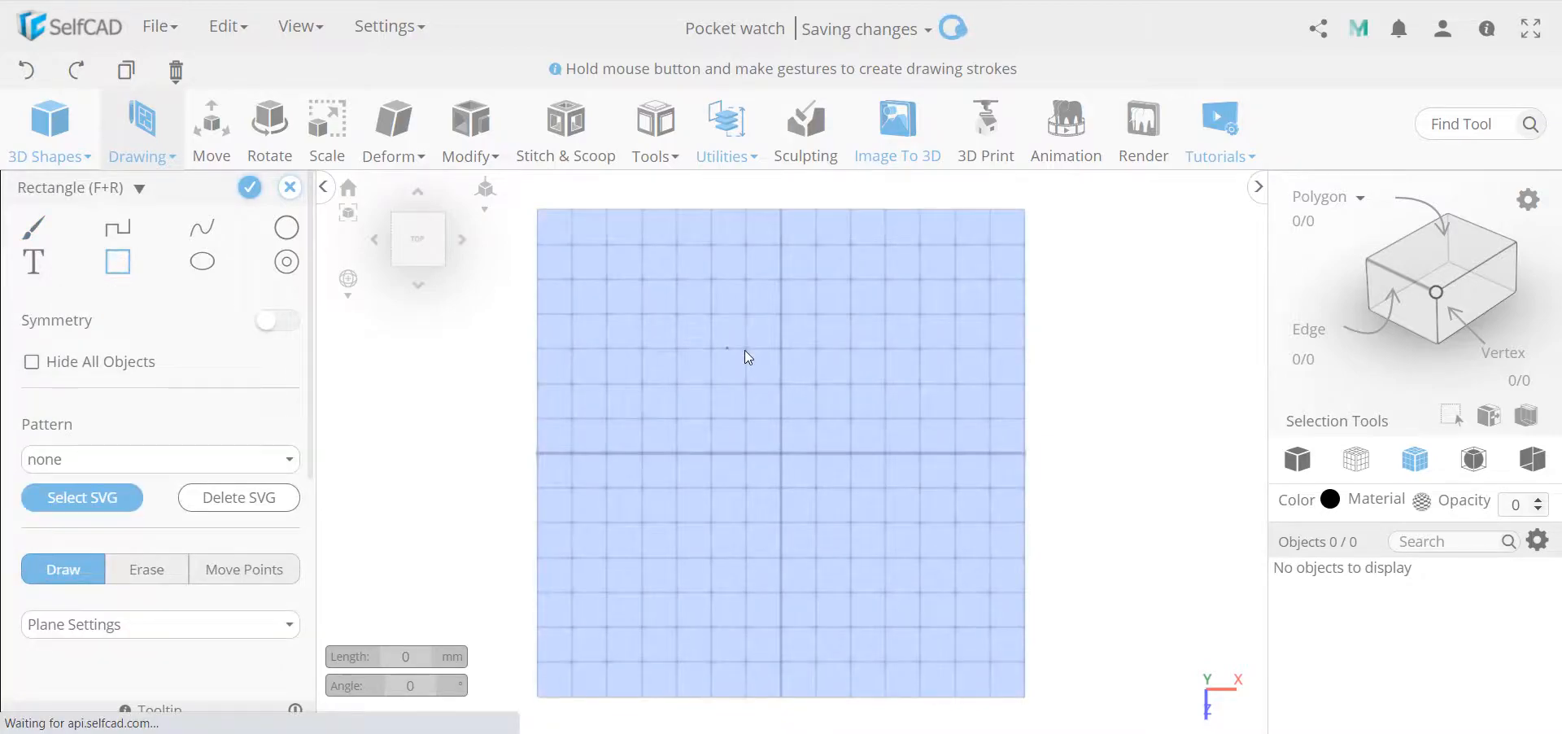
click(672, 315)
click(941, 314)
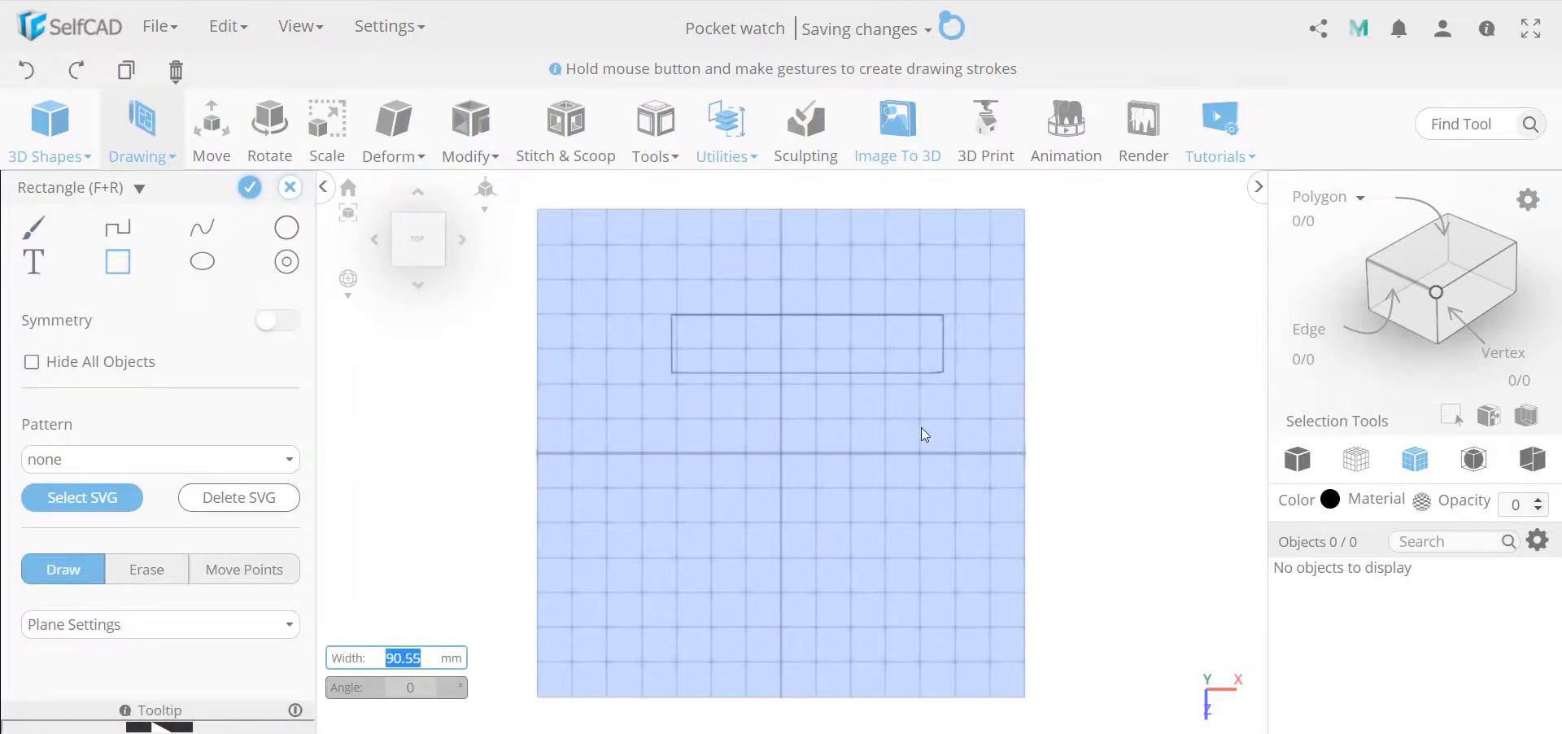
click(940, 512)
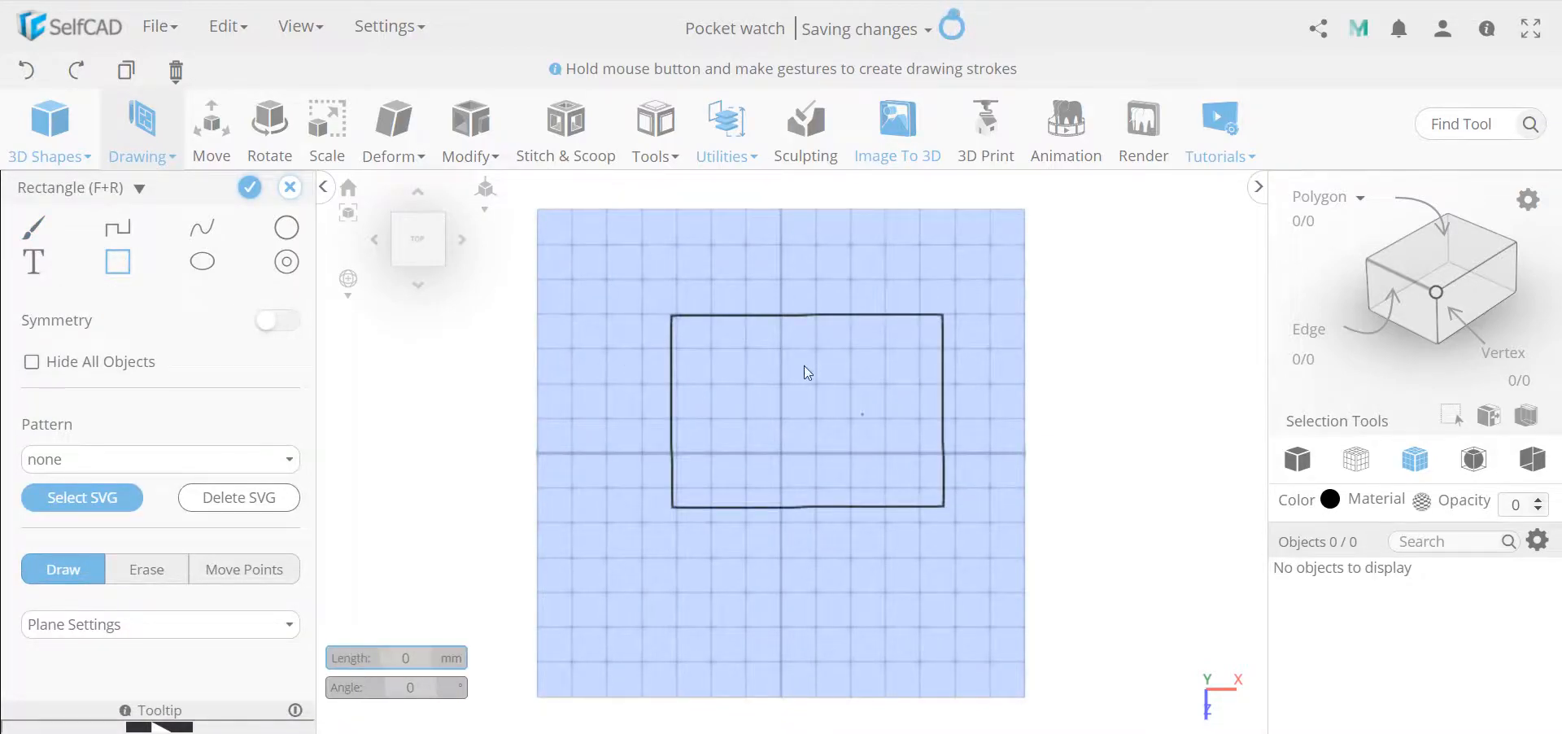
click(702, 348)
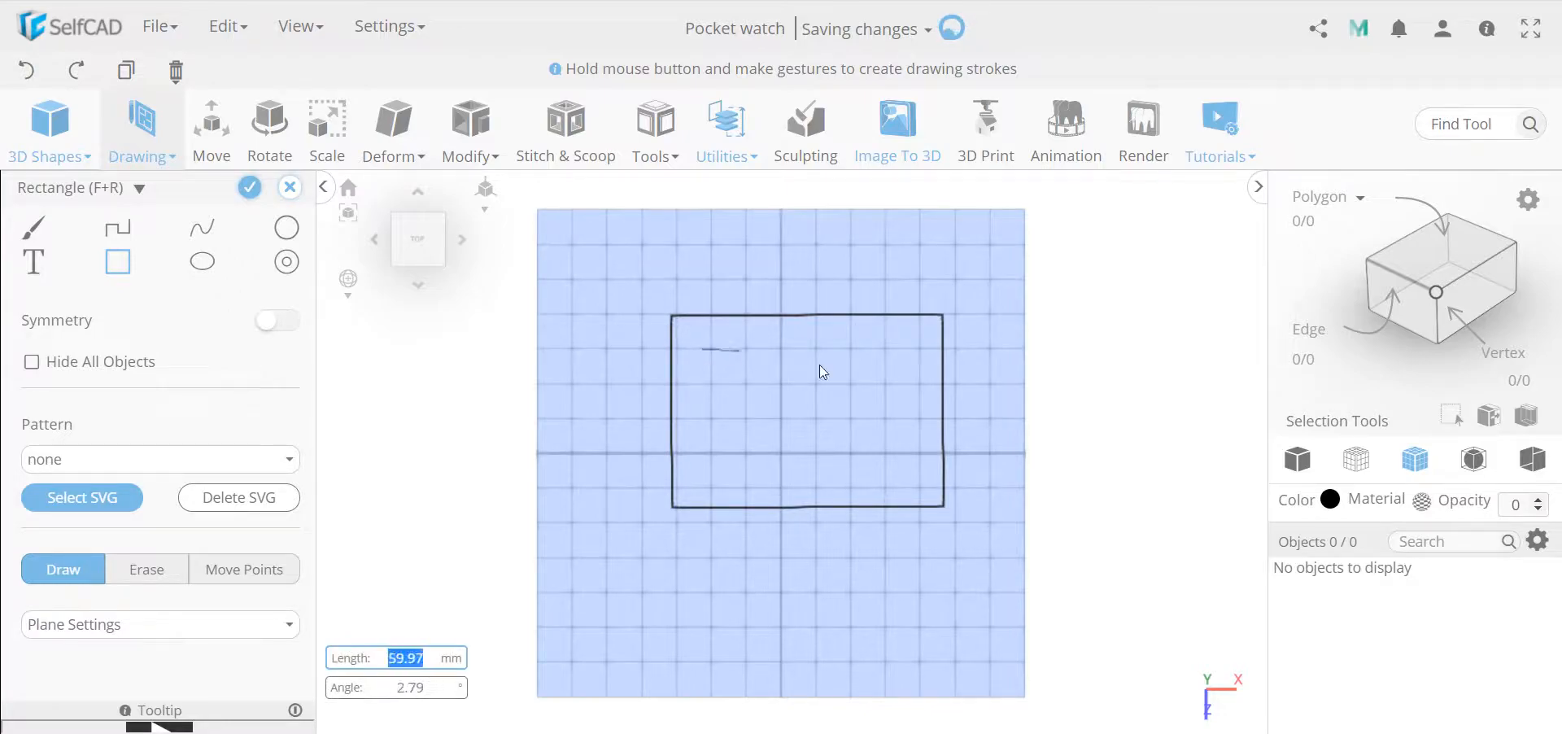
click(901, 348)
key(Escape)
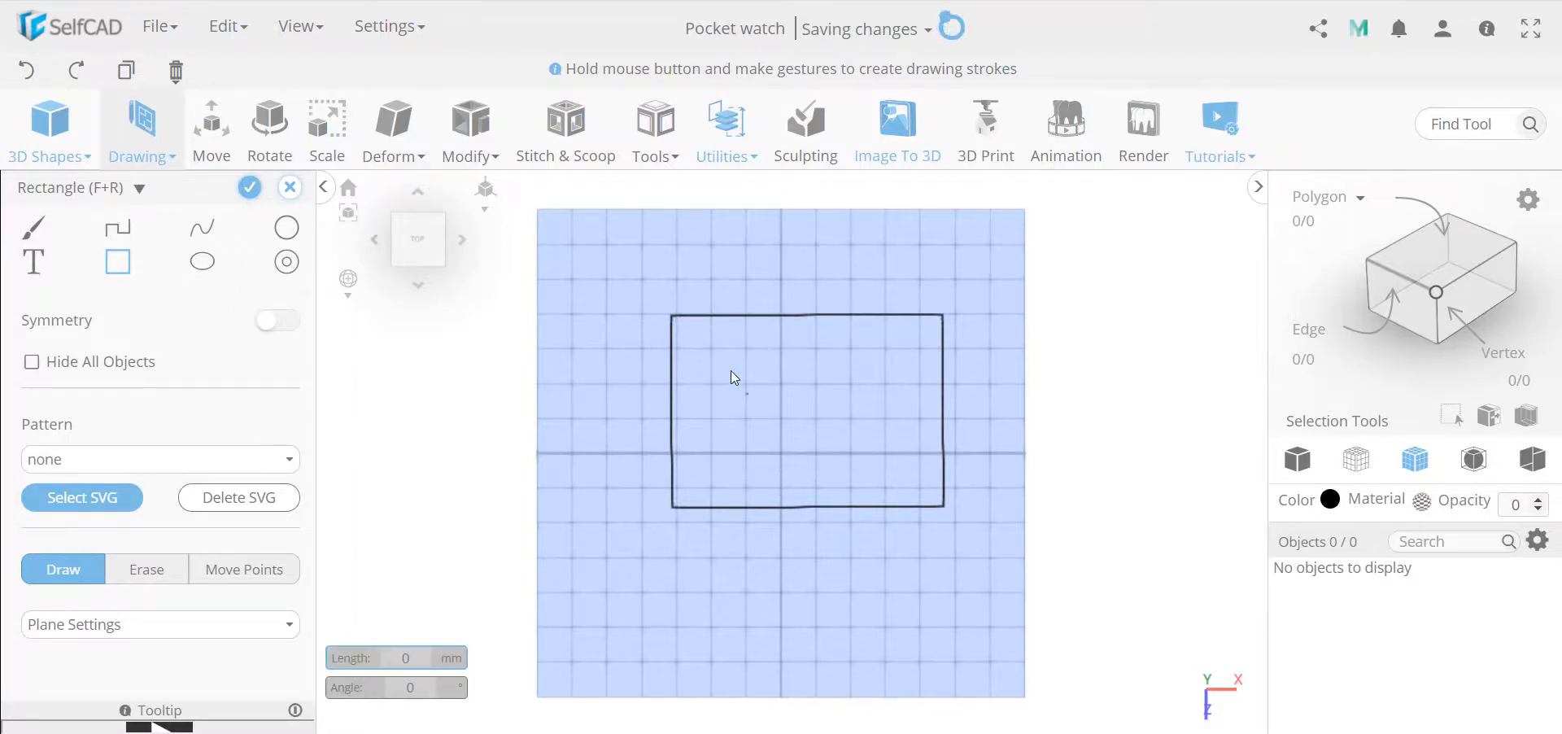
click(701, 348)
click(909, 348)
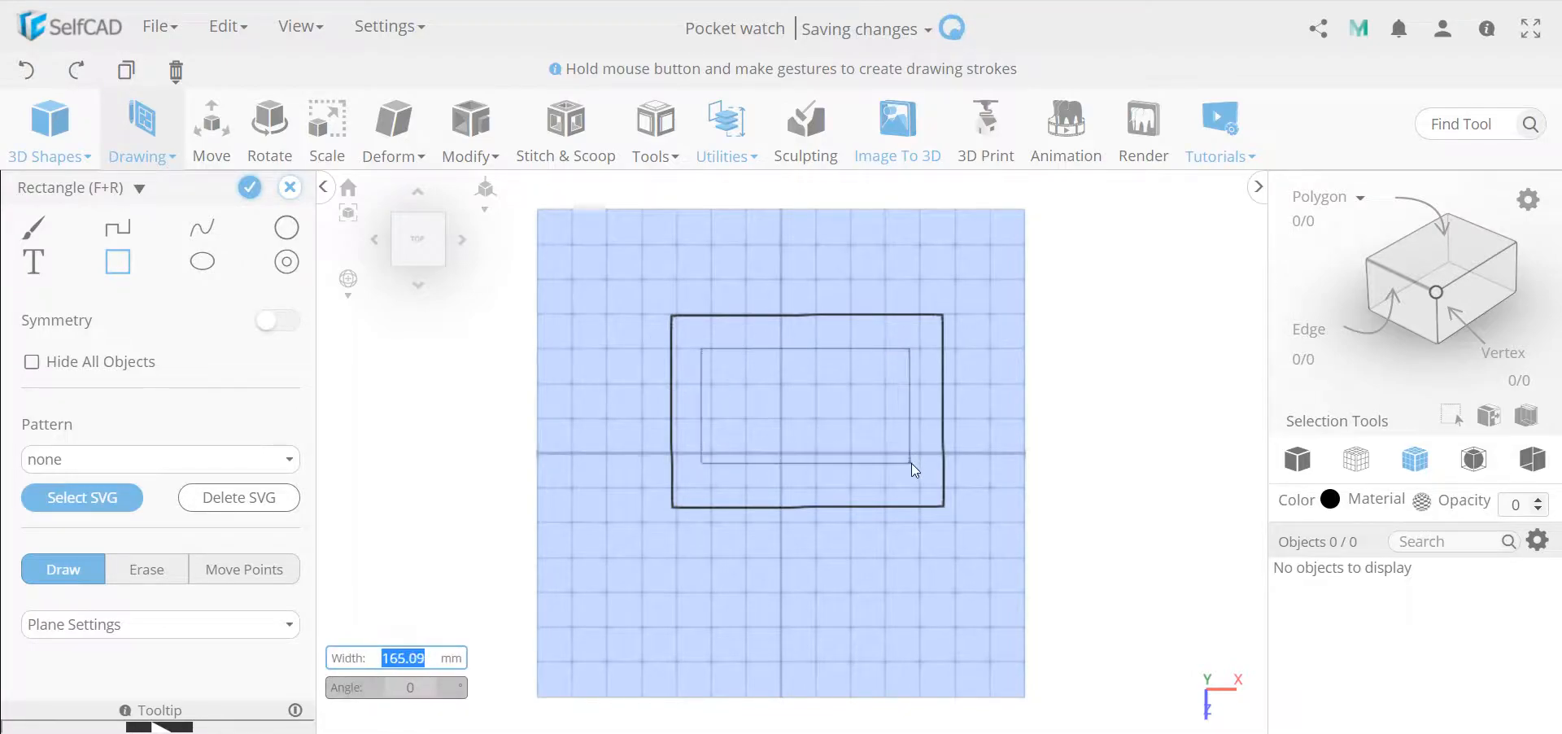
key(Escape)
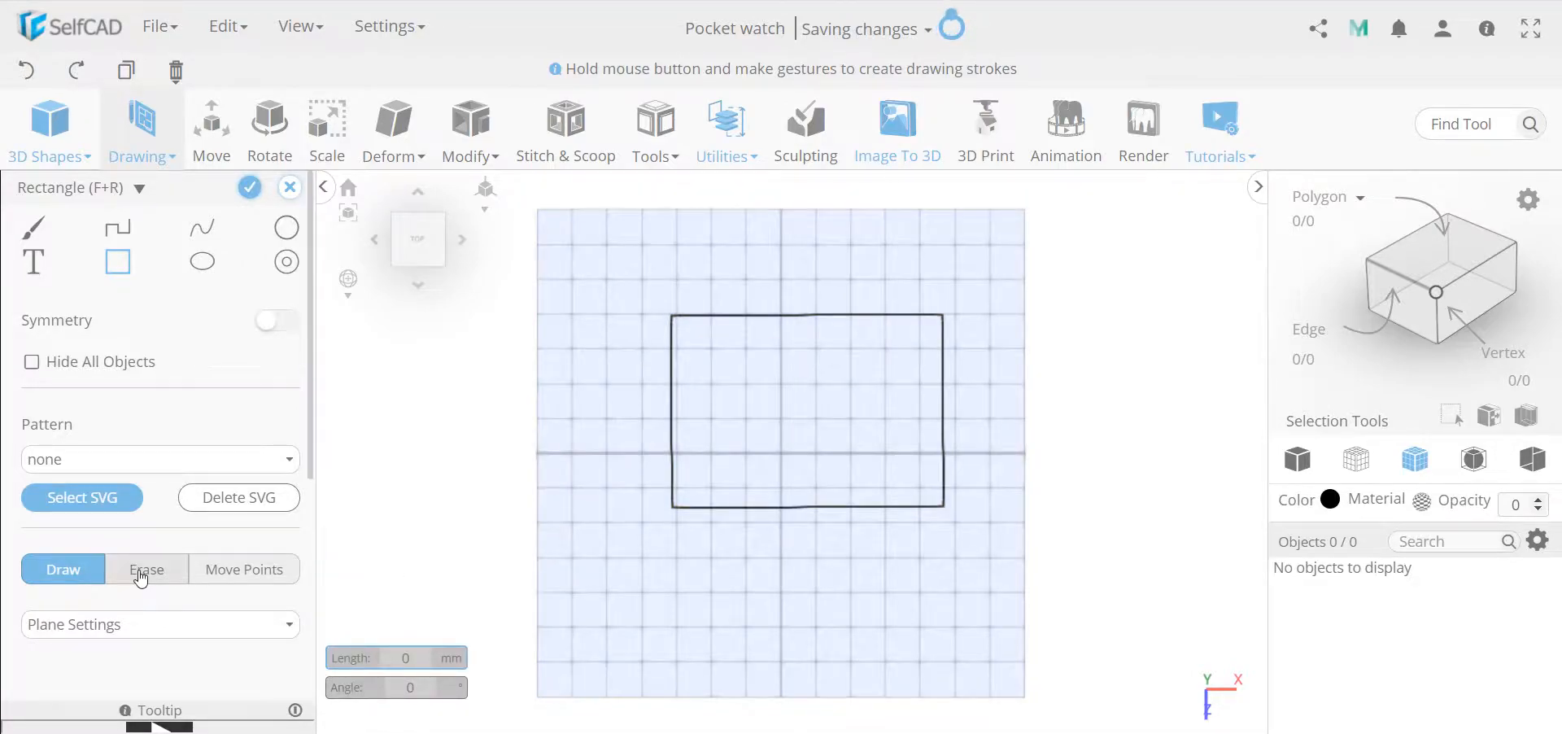
- Draw a smaller rectangle inside the first one in Erase mode to cut an opening
click(143, 569)
click(716, 351)
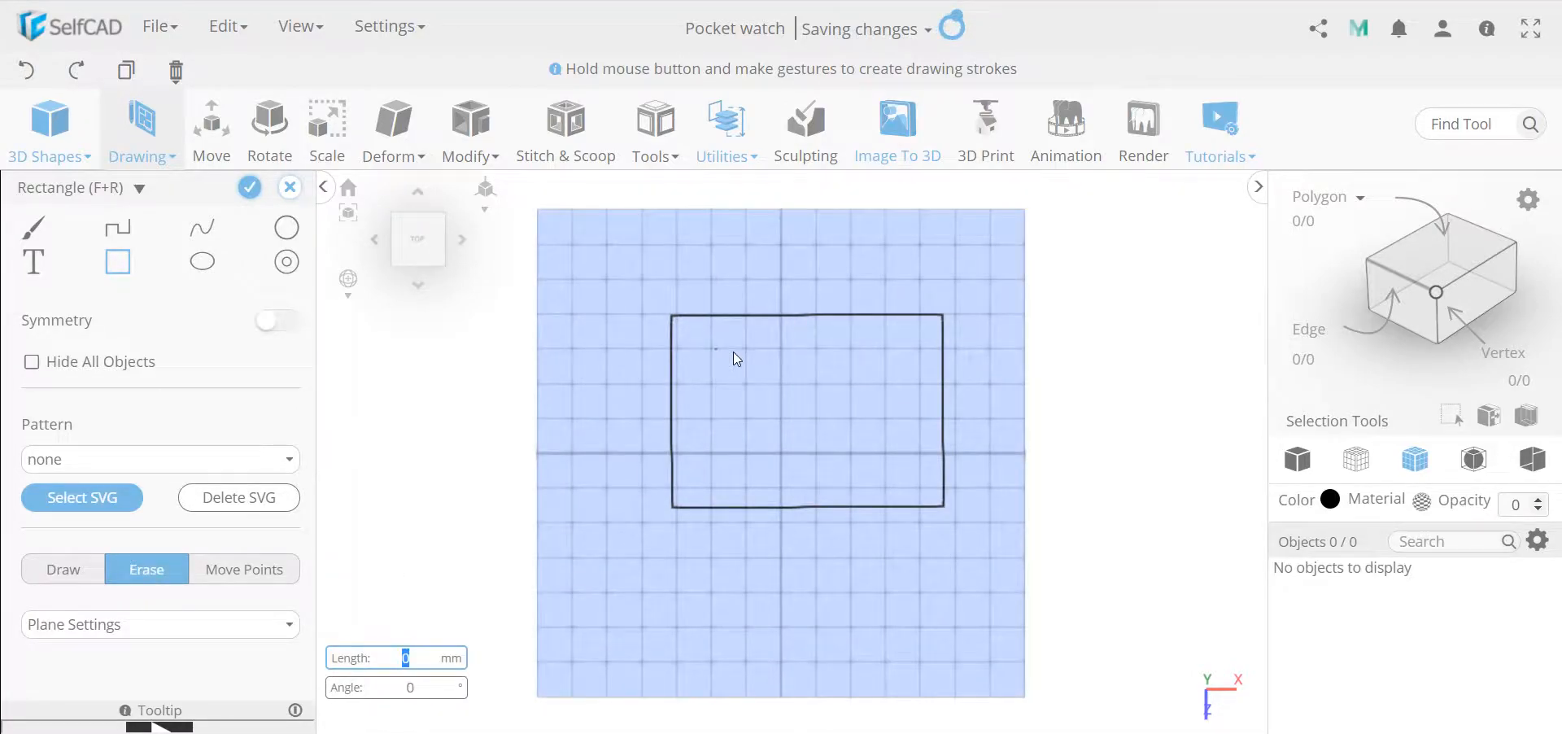
click(904, 347)
click(889, 468)
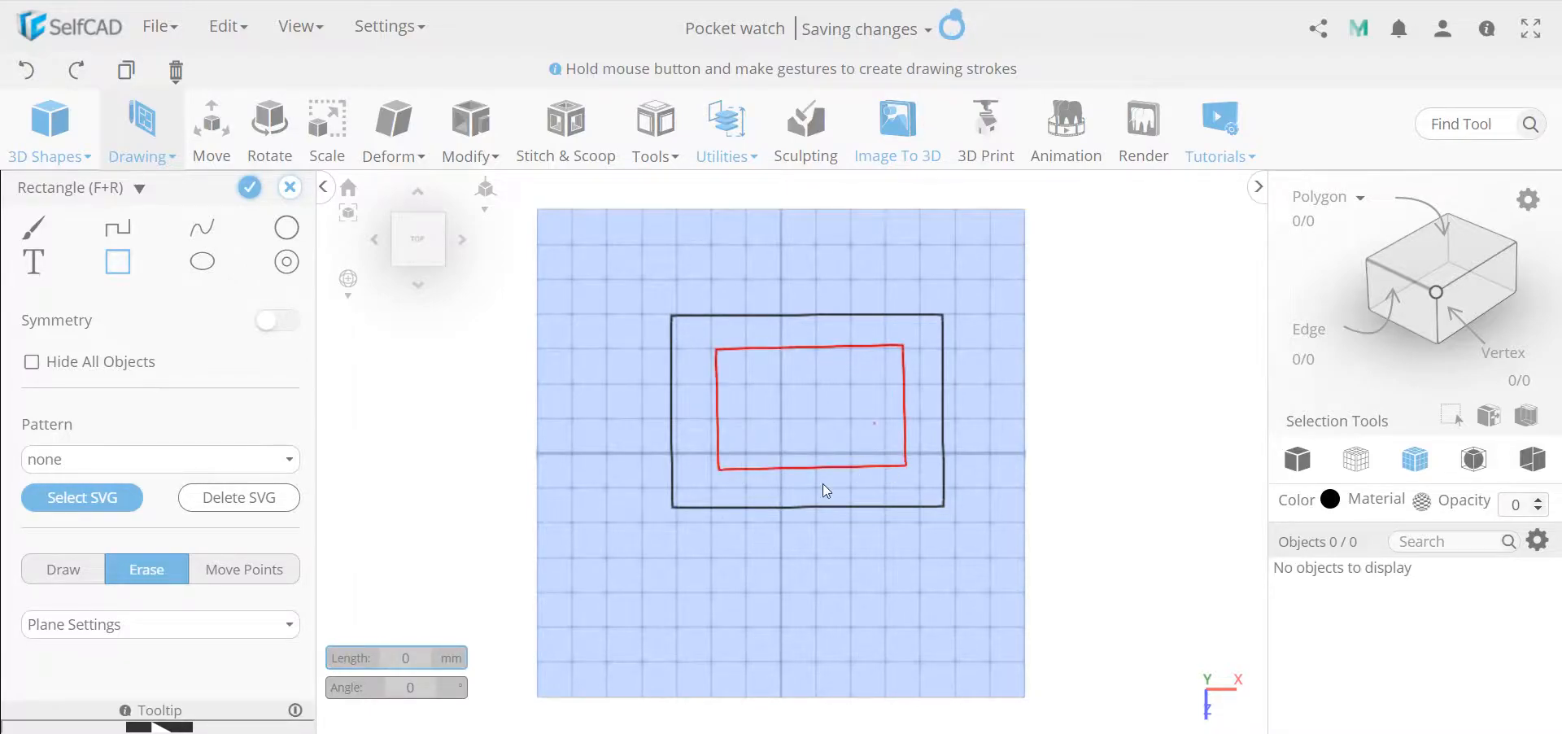
- Add a ring below the rectangles in Erase mode and another beside it in Draw mode, and finalize the drawing
click(36, 130)
click(142, 130)
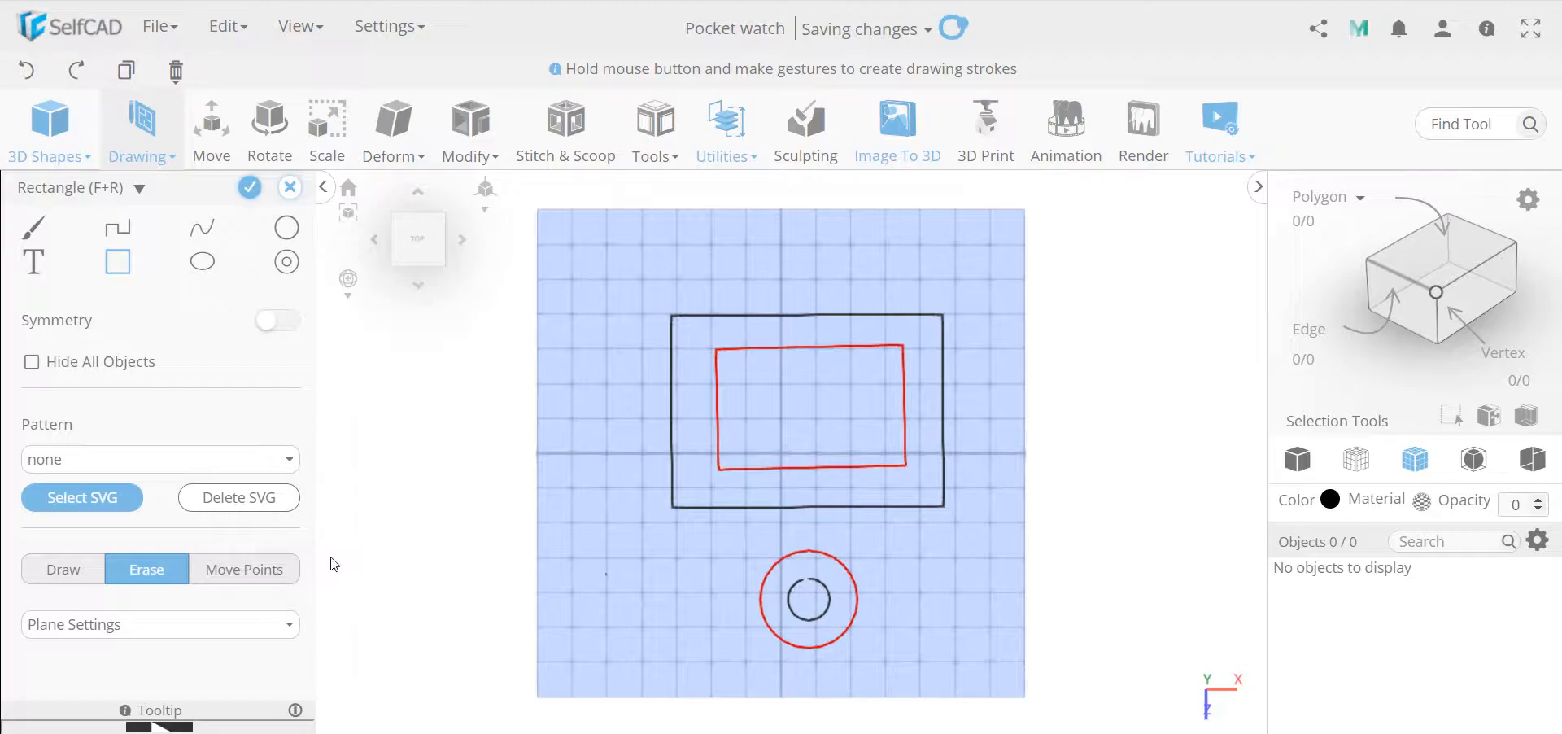
click(63, 570)
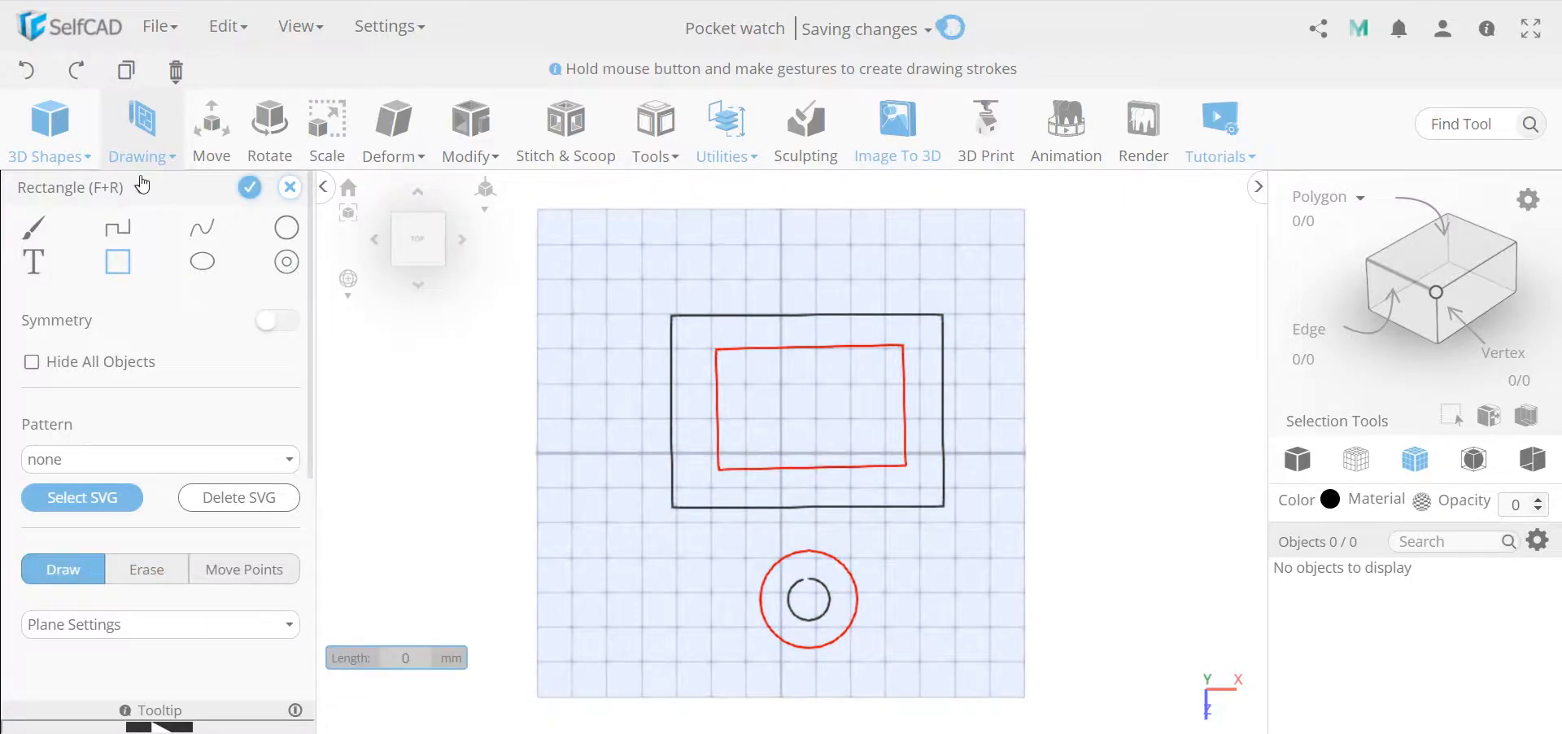
click(45, 130)
mouse_move(476, 421)
mouse_down()
mouse_move(625, 666)
mouse_move(665, 614)
mouse_up()
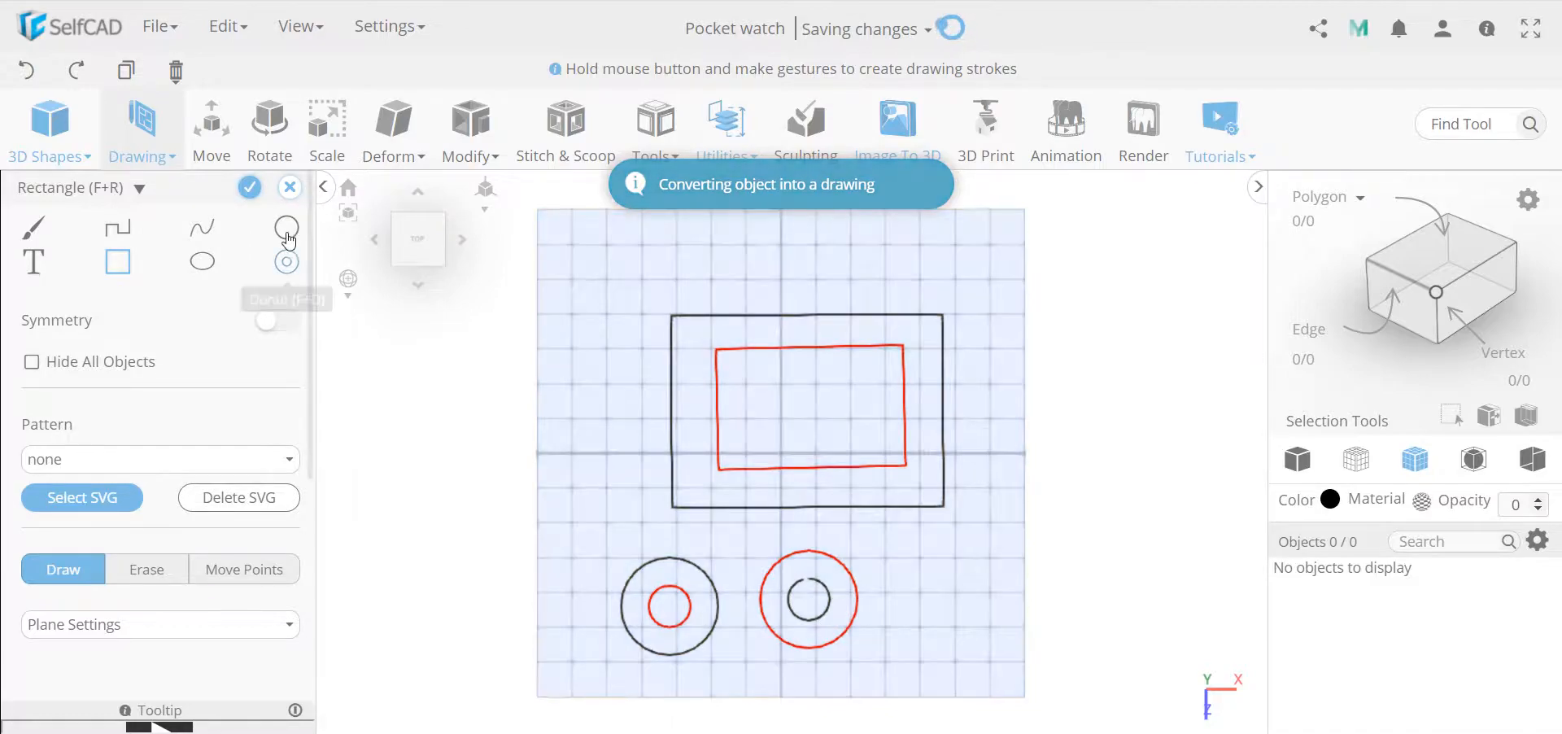
click(249, 189)
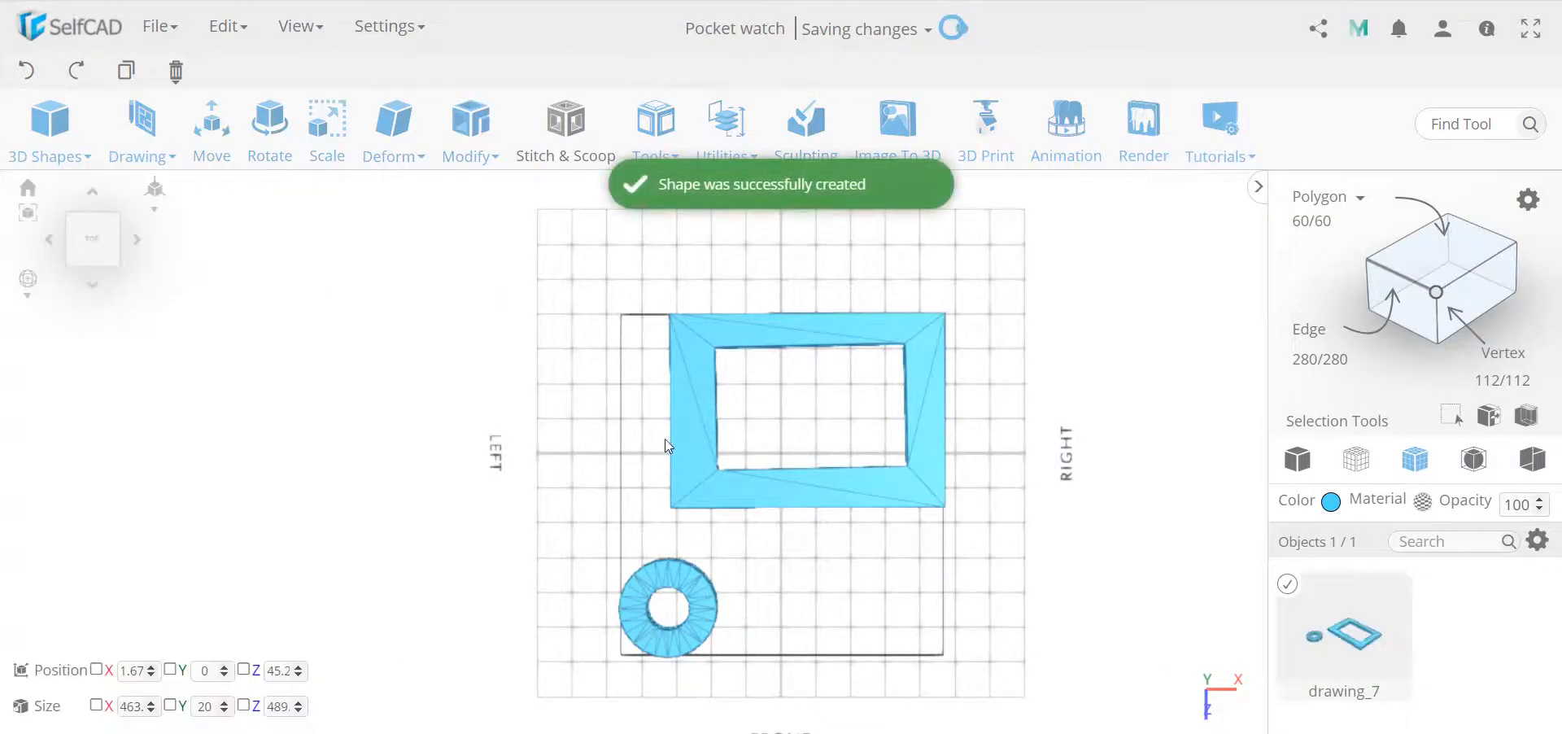
- View the solid frame and ring at an angle and delete them
drag(772, 482, 795, 612)
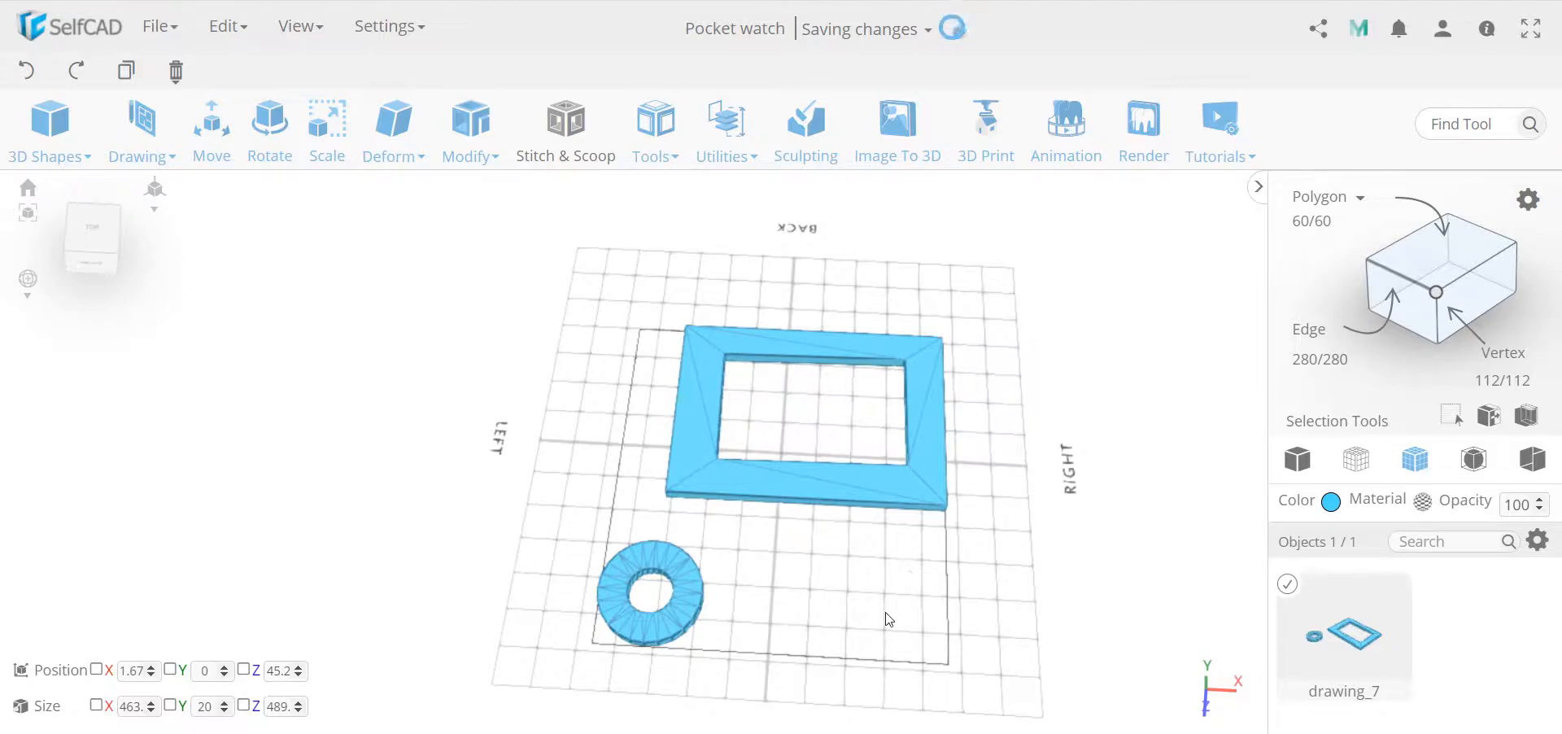
mouse_move(854, 593)
mouse_down()
mouse_move(857, 465)
mouse_move(850, 548)
mouse_move(867, 600)
mouse_up()
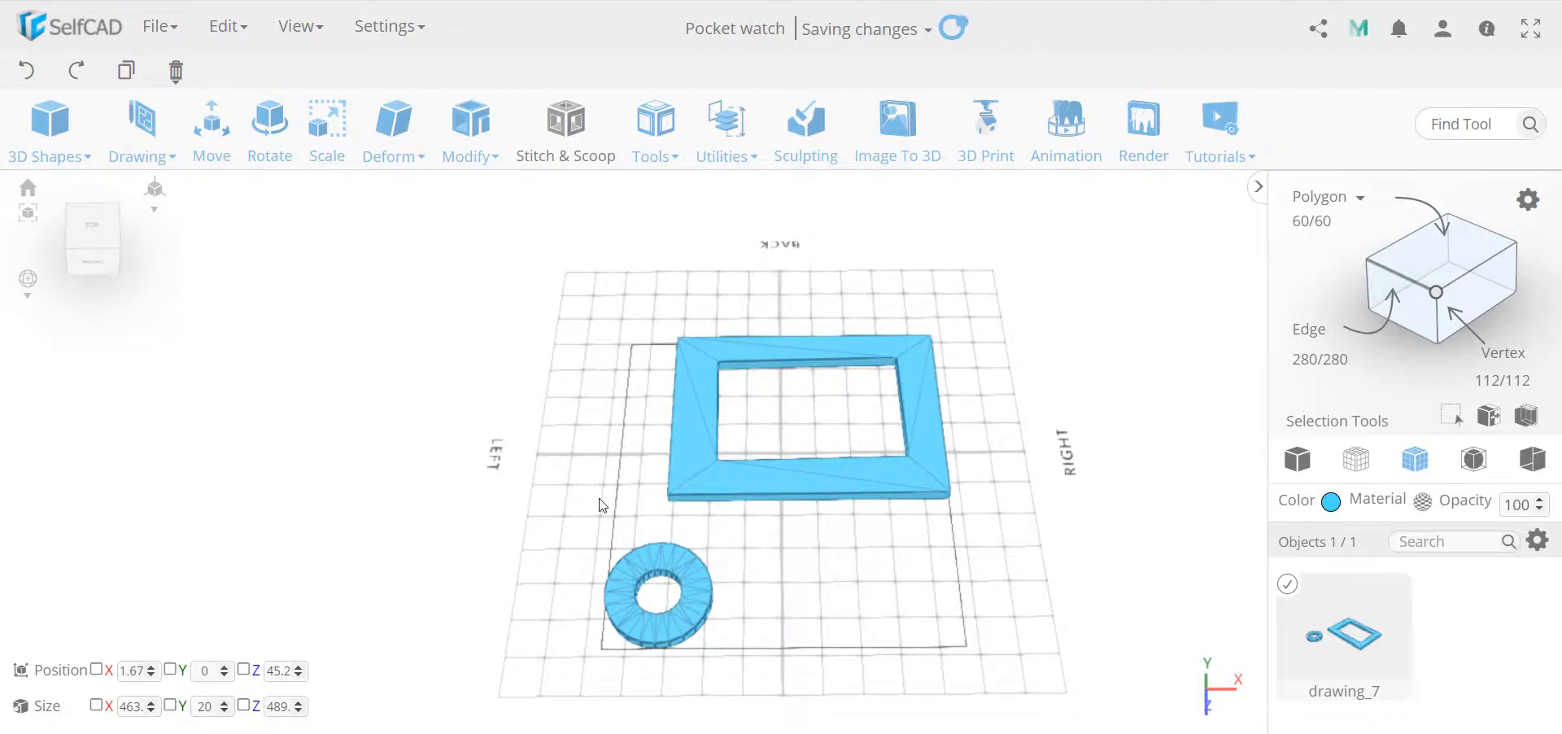
key(Delete)
key(Return)
- Sketch a rectangle about 376 by 295 mm on the Bottom / Top plane using 3D Sketch
click(142, 134)
click(209, 237)
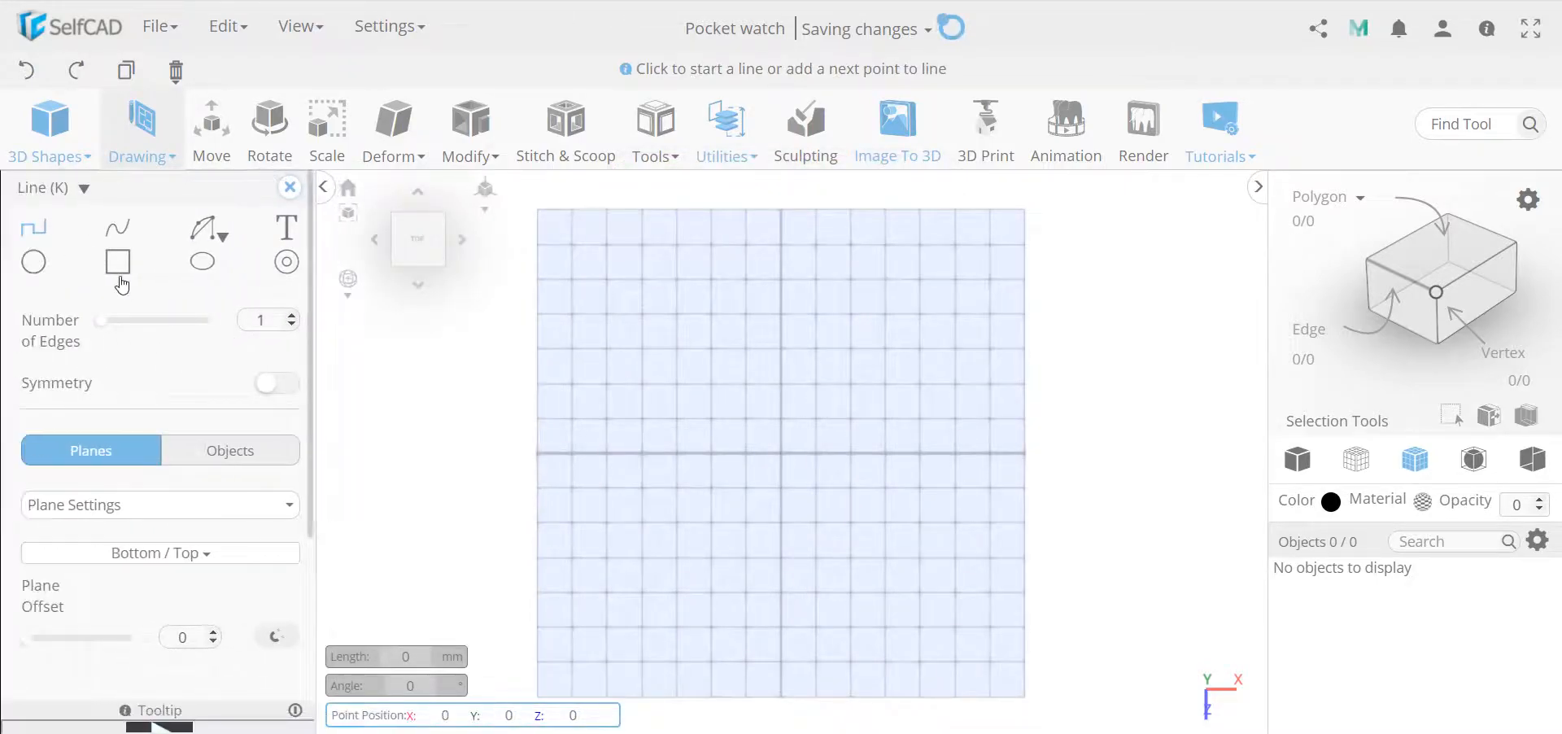
click(118, 261)
click(666, 316)
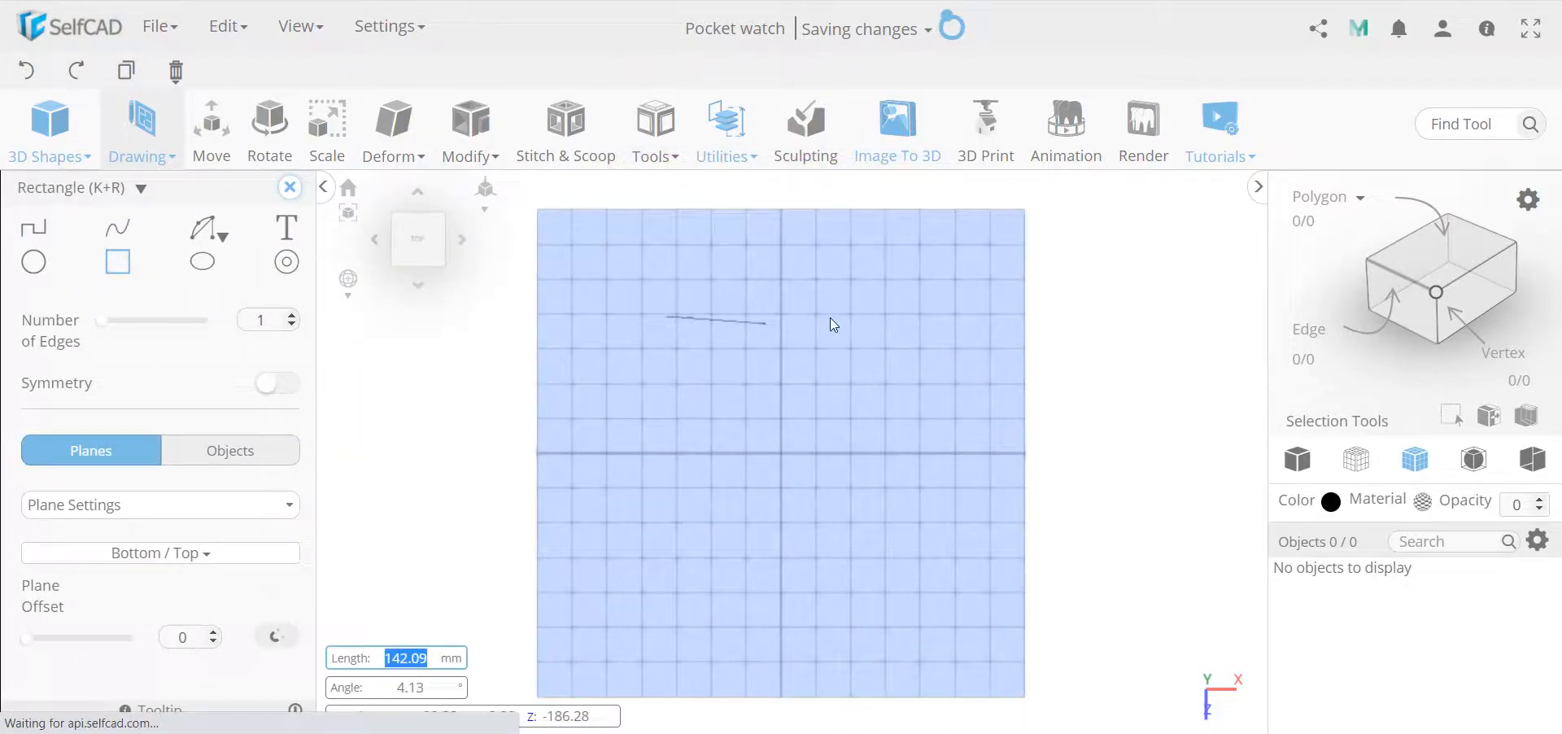
click(926, 314)
click(964, 515)
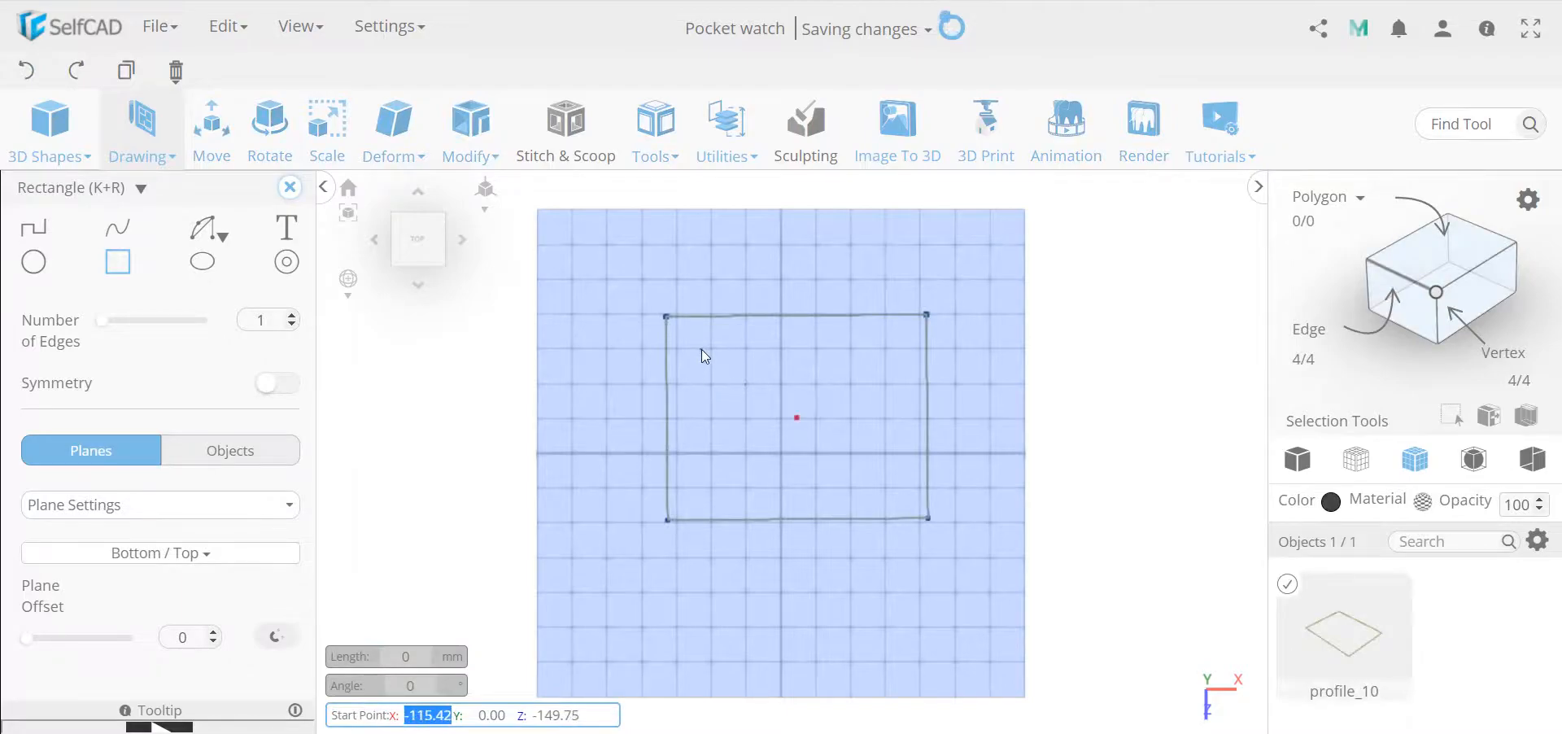
- Sketch a smaller rectangle inside the first sketched rectangle
click(701, 349)
click(889, 347)
click(903, 483)
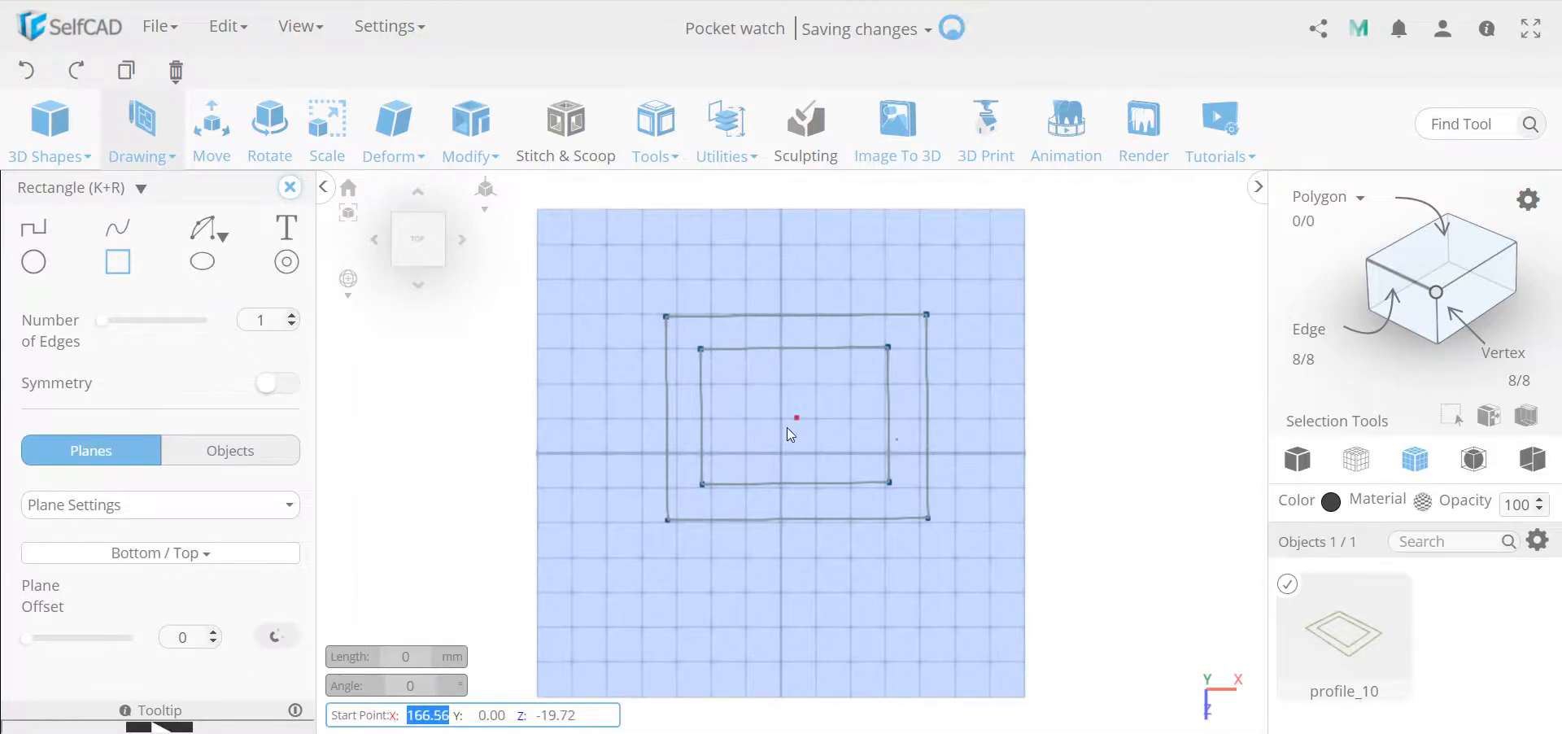
- Finish the sketch and add a thickness of 20 to the remaining outer rectangle profile
click(291, 193)
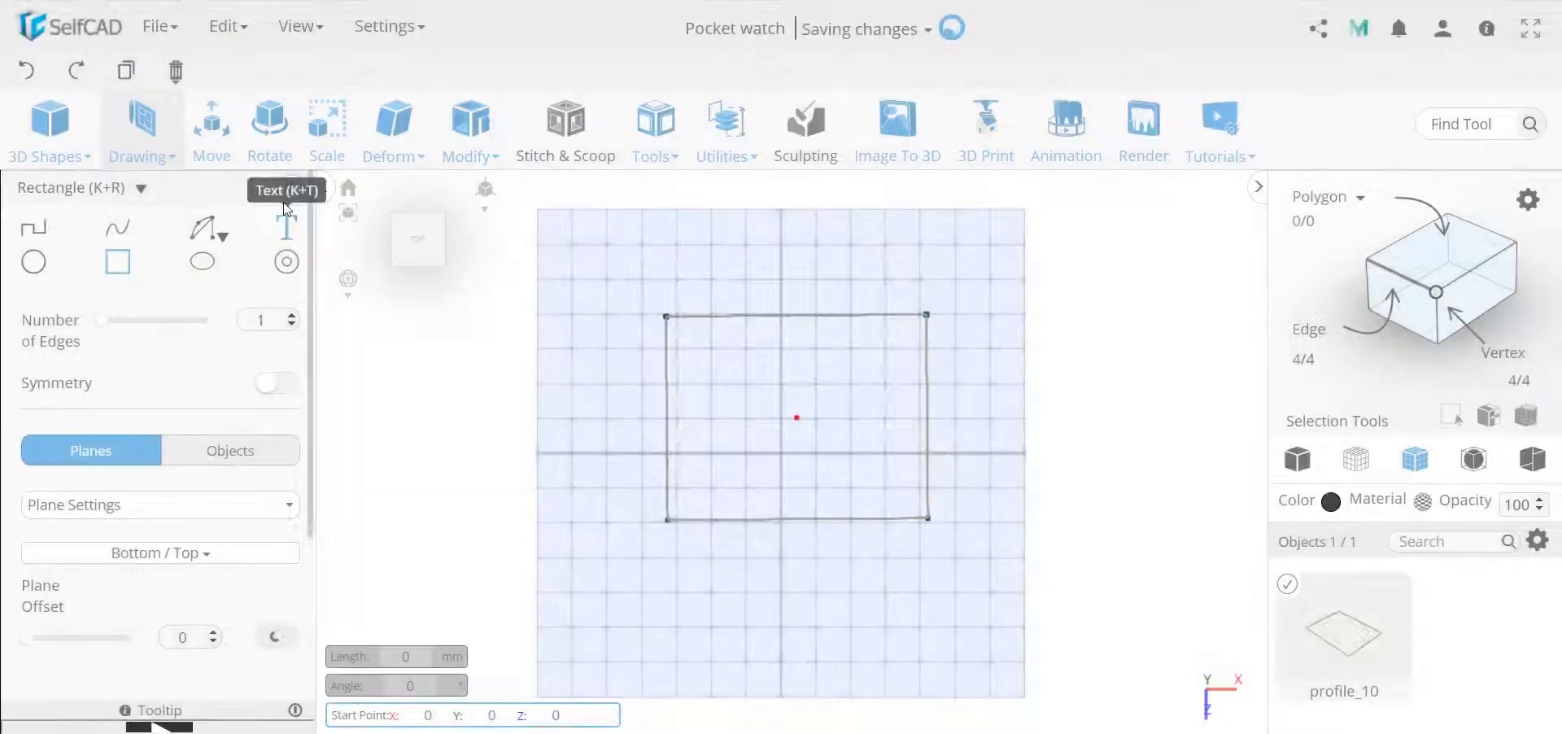
click(395, 157)
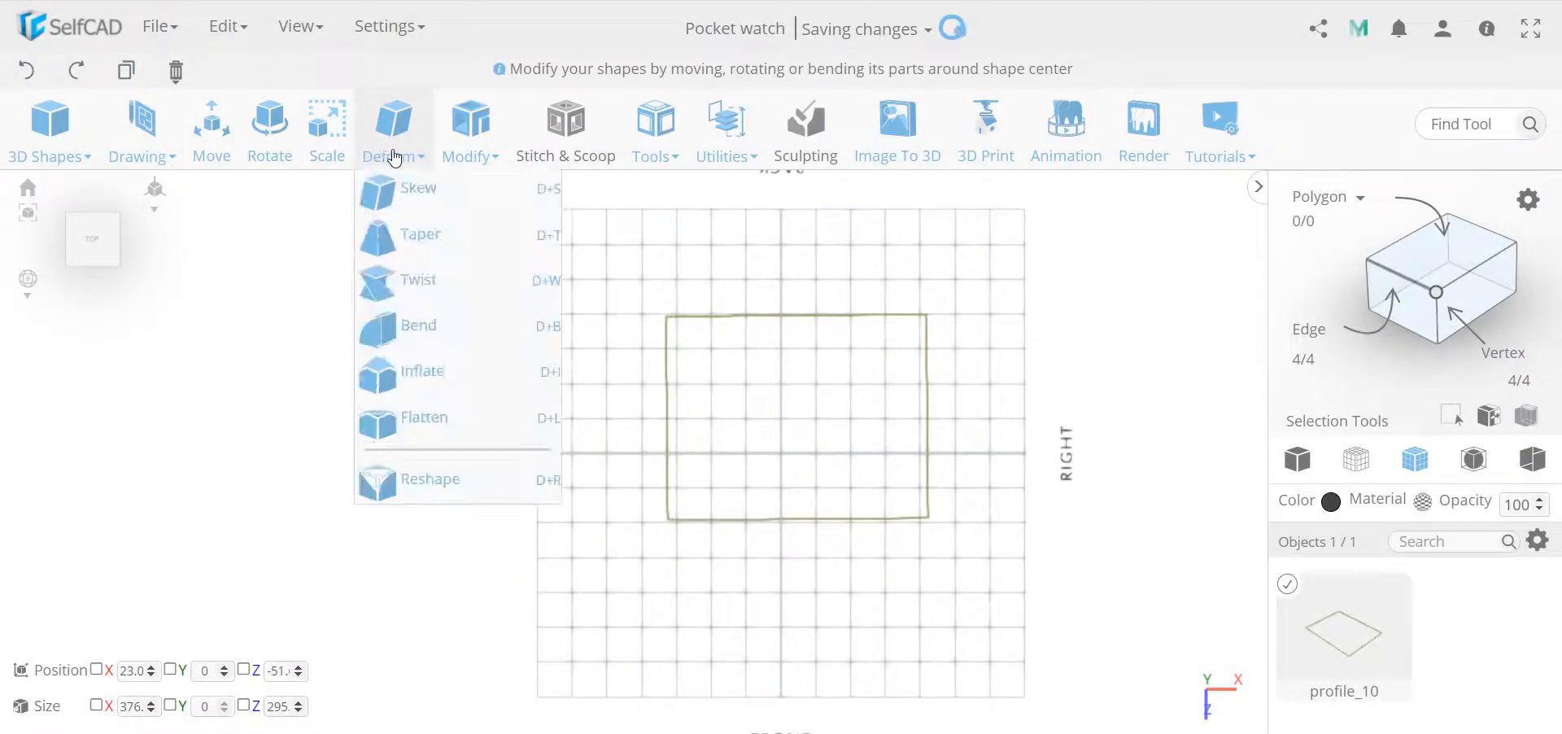
click(451, 147)
click(543, 281)
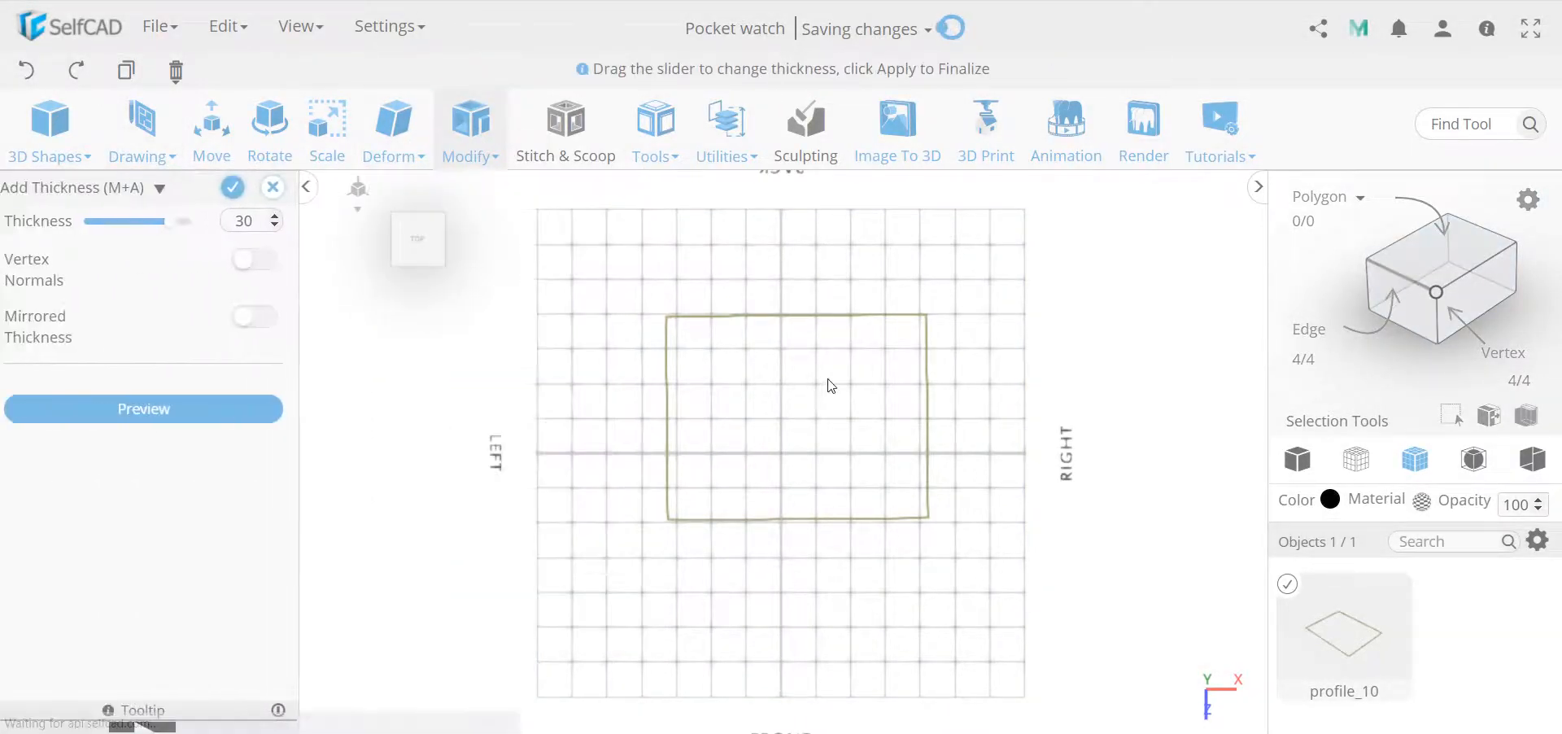
double_click(268, 222)
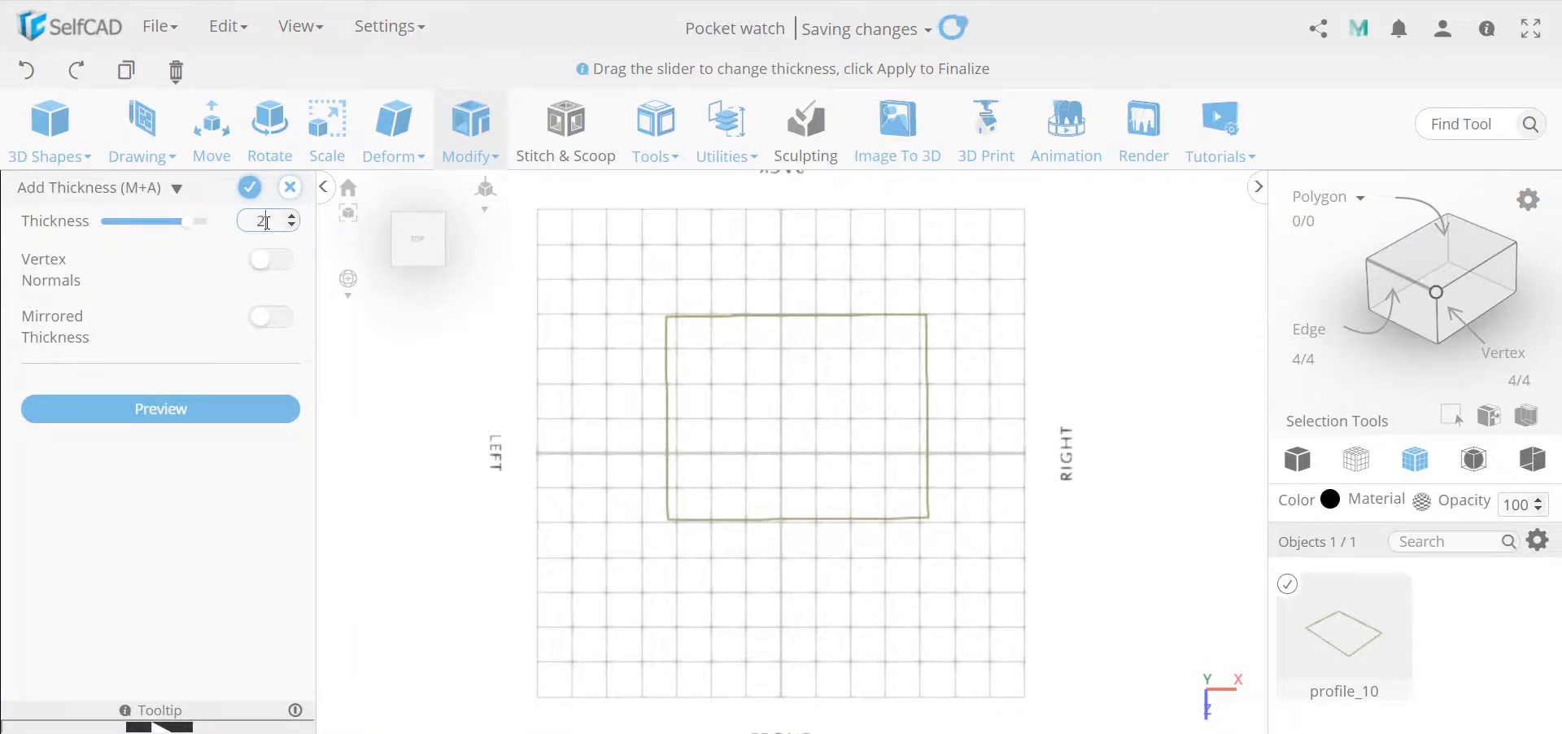
text(20)
key(Return)
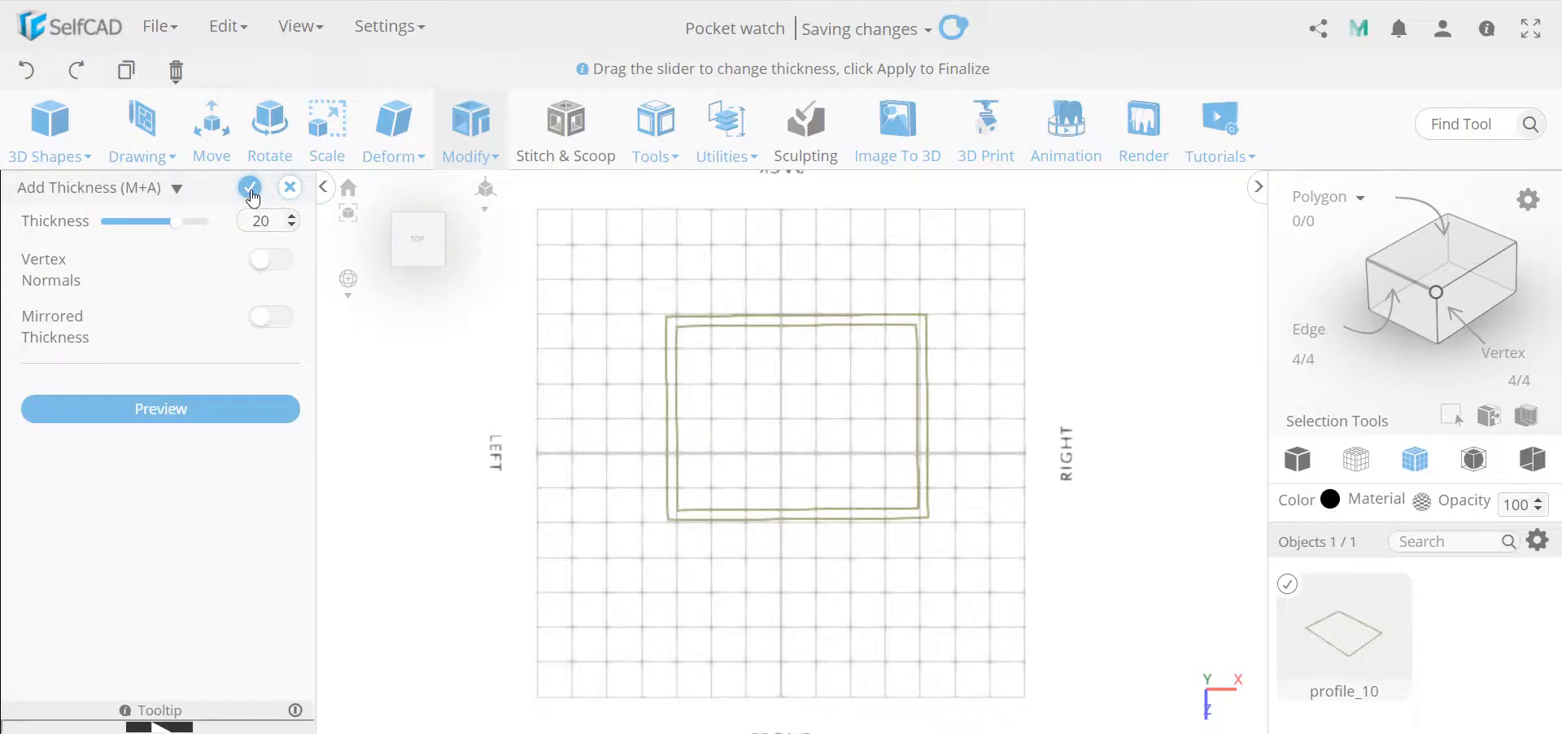
click(258, 195)
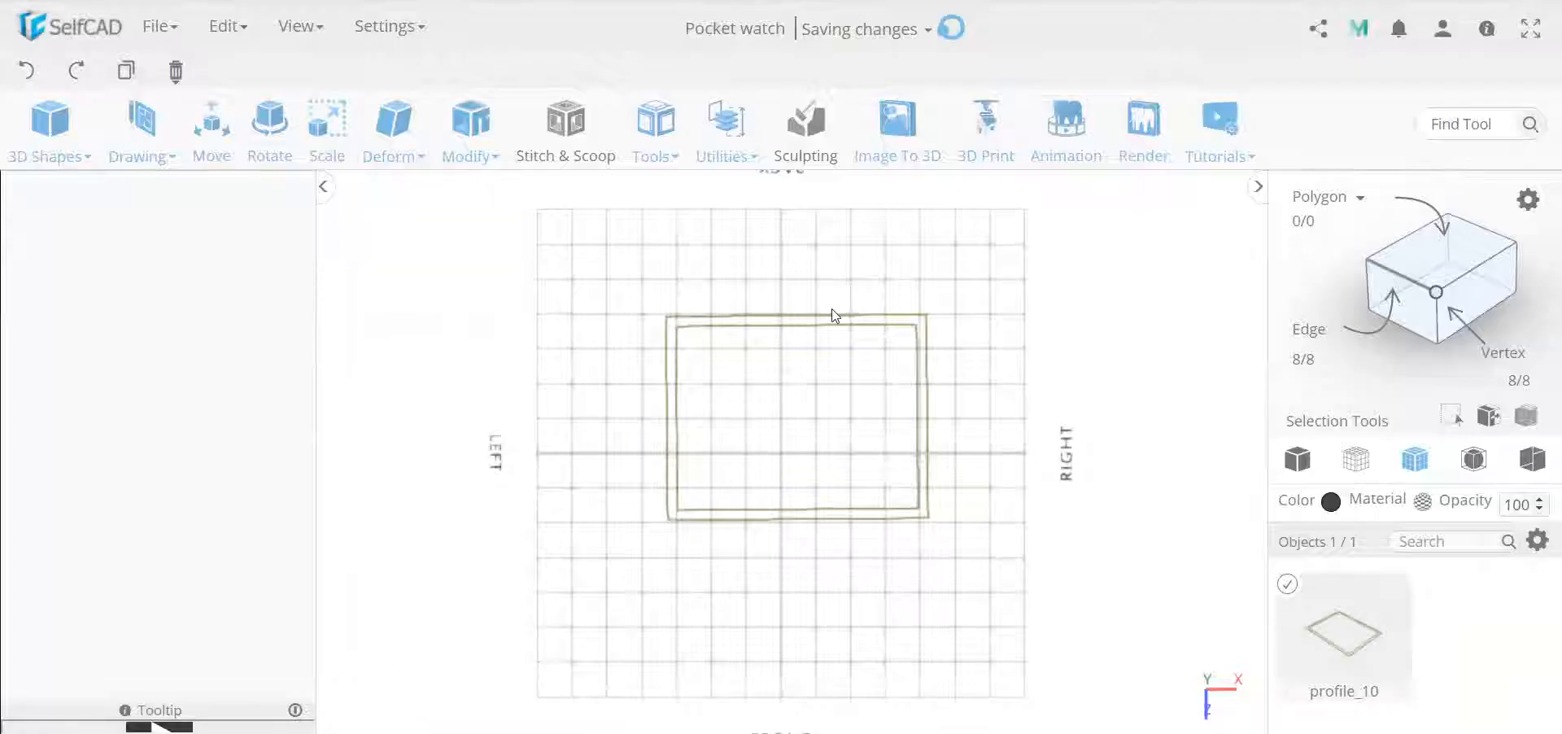
- Divide the inside of the double rectangle into several rectangular regions by adding dragged edges with Edit Details
click(470, 135)
click(553, 574)
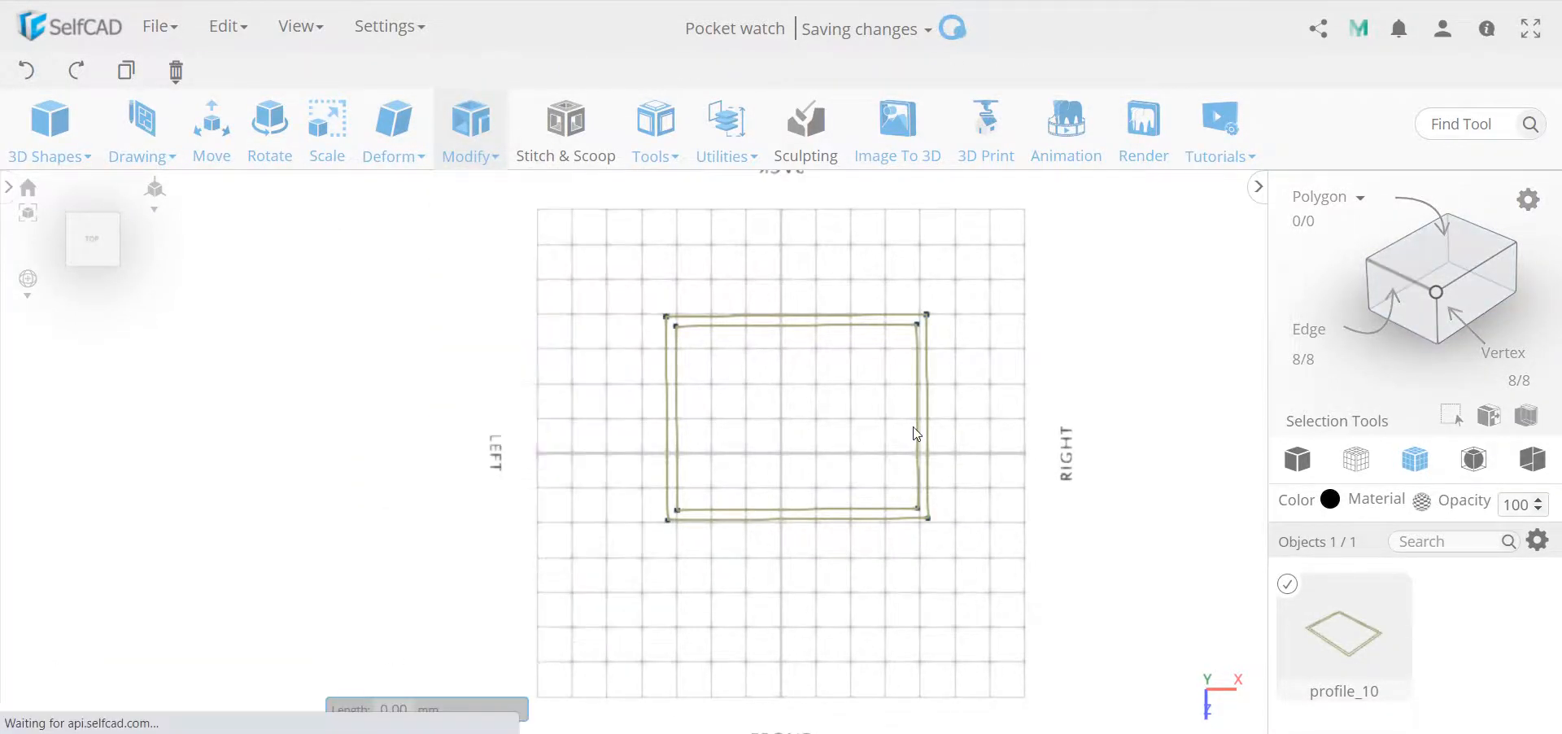
drag(831, 334, 850, 379)
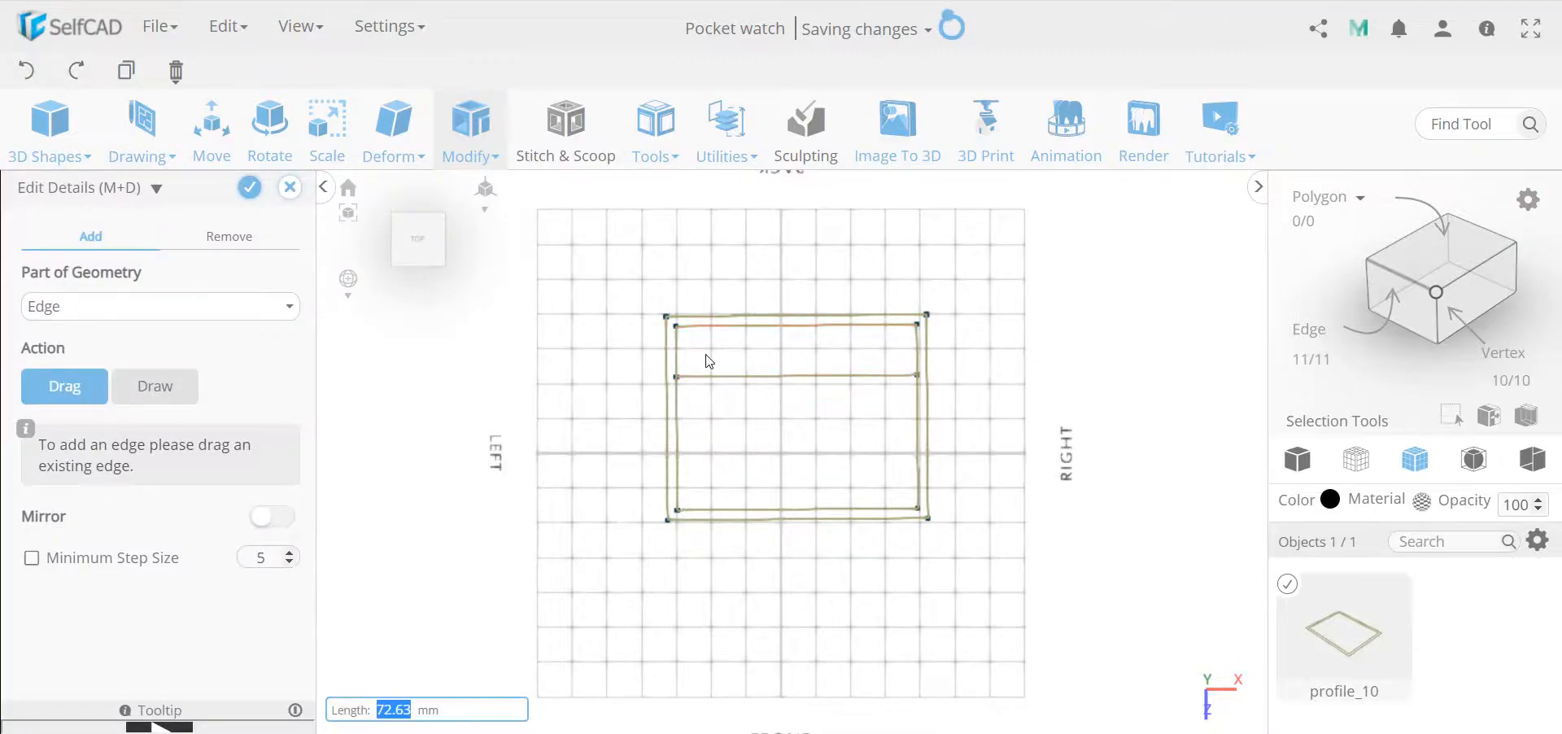
drag(679, 366, 857, 420)
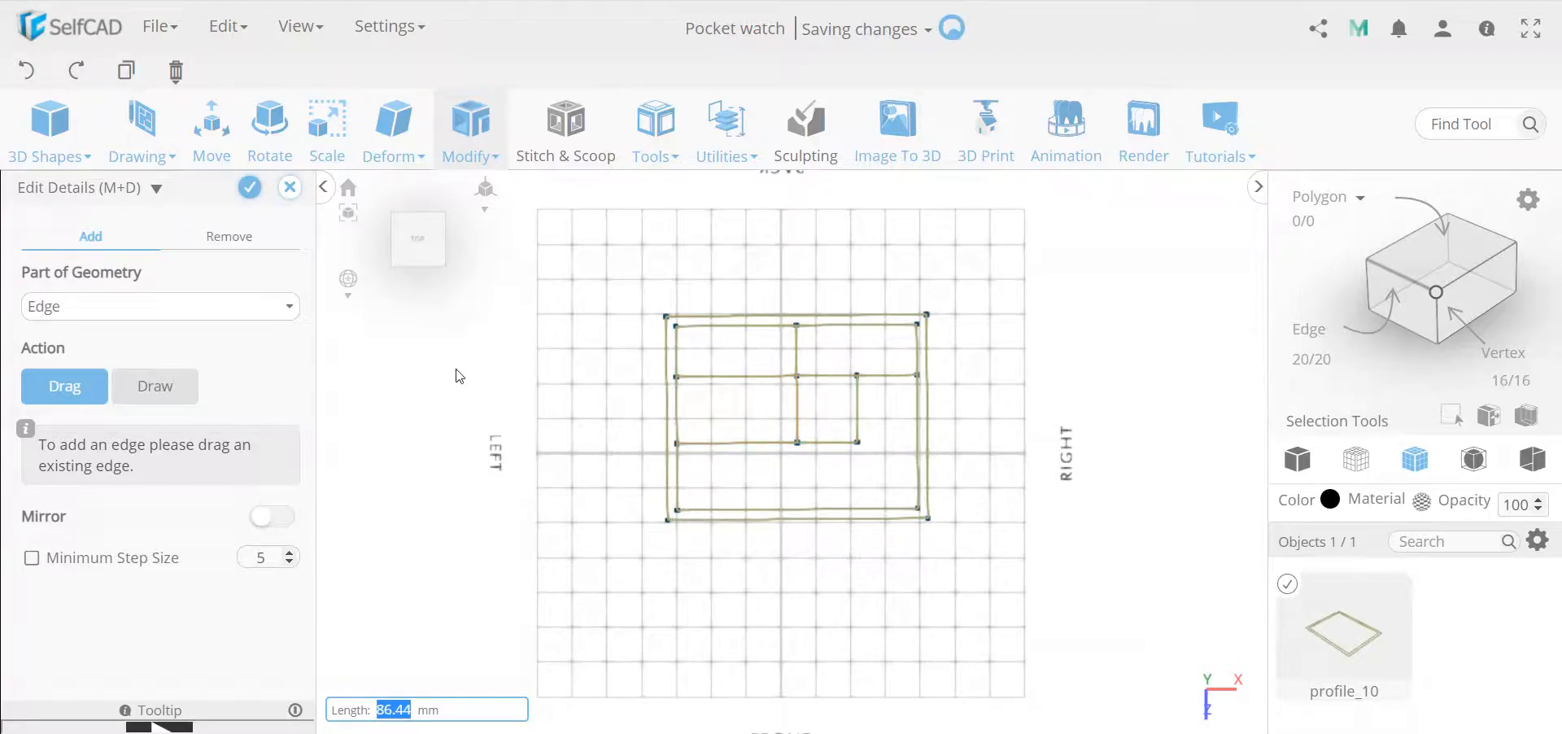
click(249, 188)
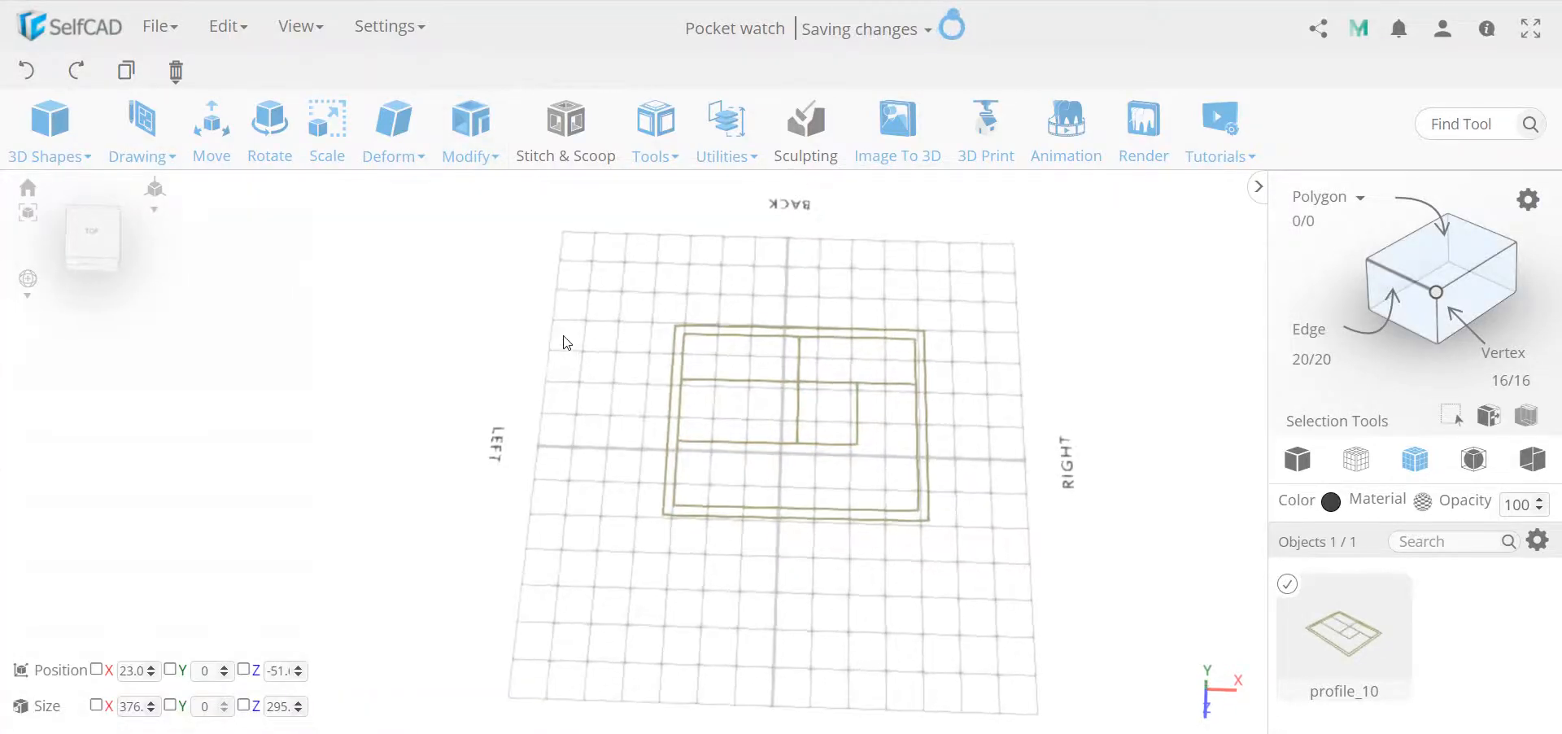
- Fill the divided inner regions of the profile with Fill Polygons
click(656, 134)
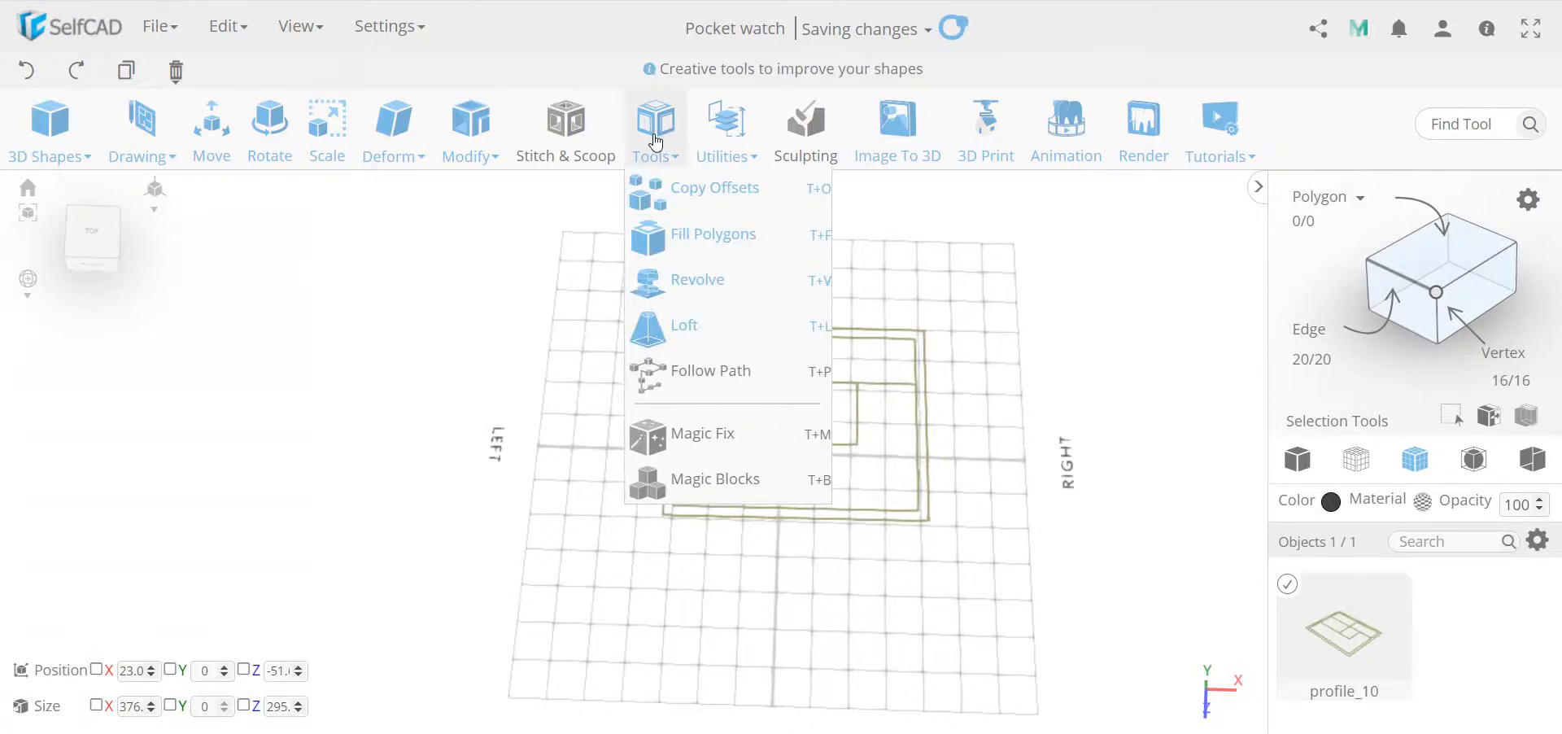
click(683, 237)
click(244, 188)
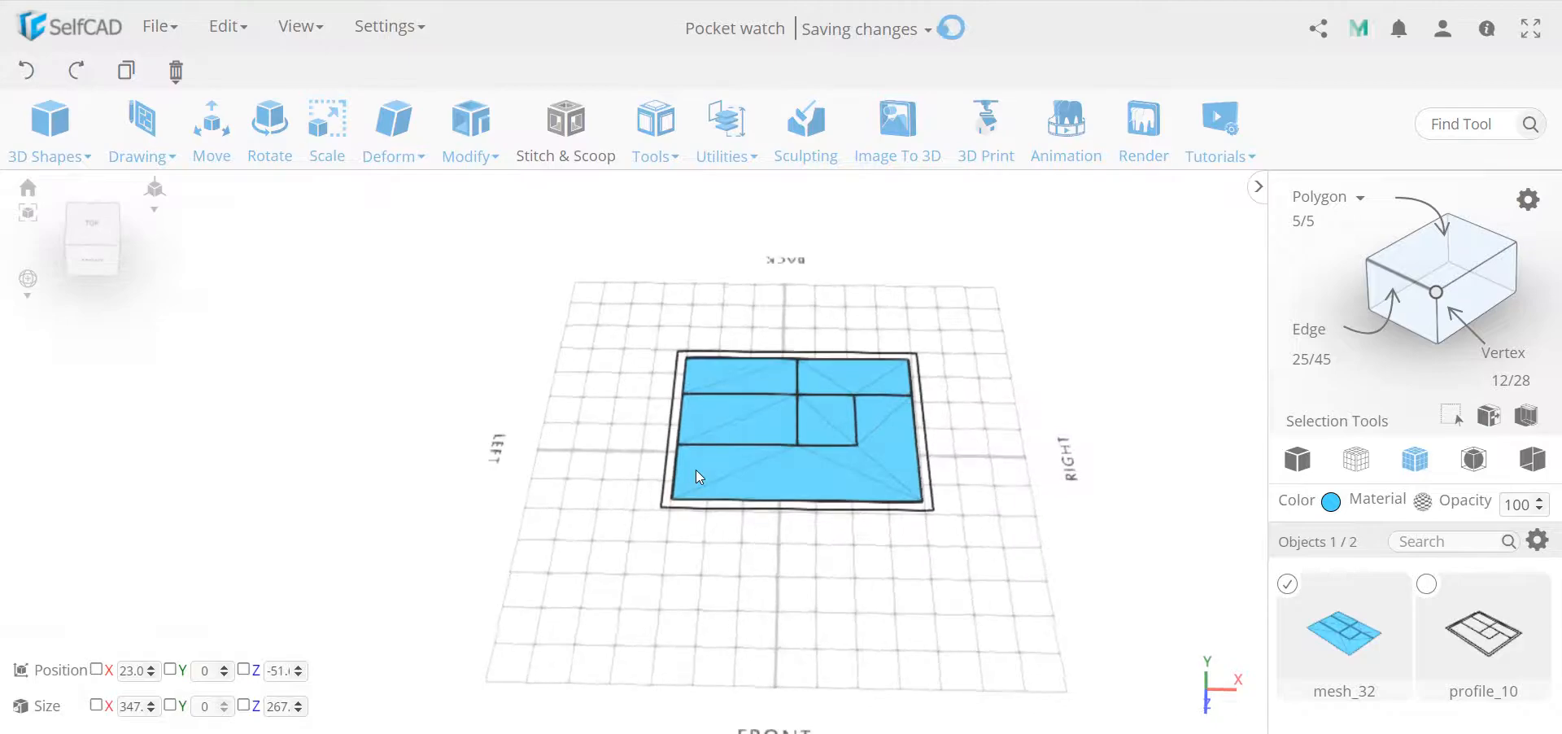
- Add a thickness of 20 with connections to the filled mesh
scroll(911, 434, up, 5)
mouse_move(969, 462)
right_down()
mouse_move(822, 408)
mouse_move(847, 450)
mouse_move(965, 483)
right_up()
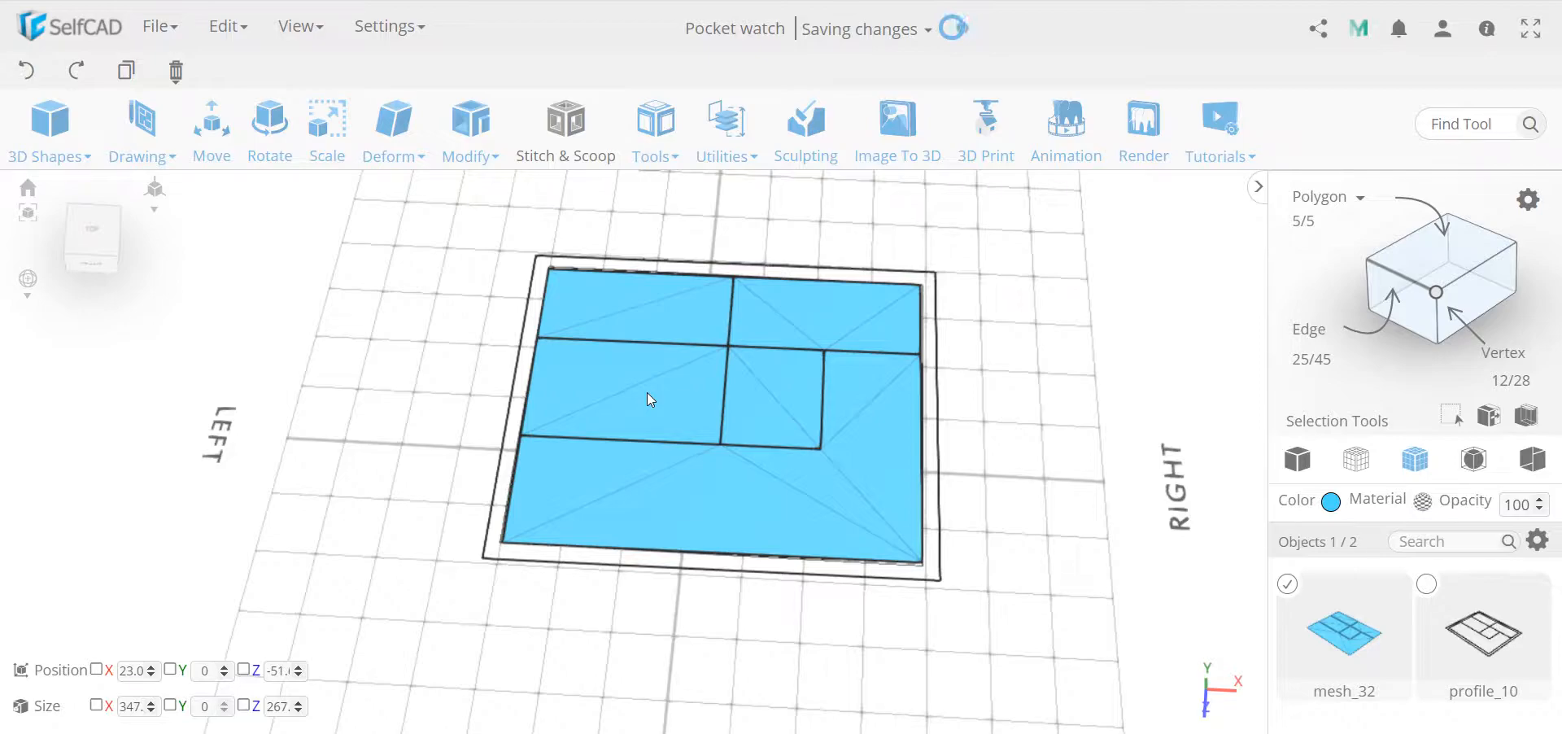
click(509, 162)
click(498, 272)
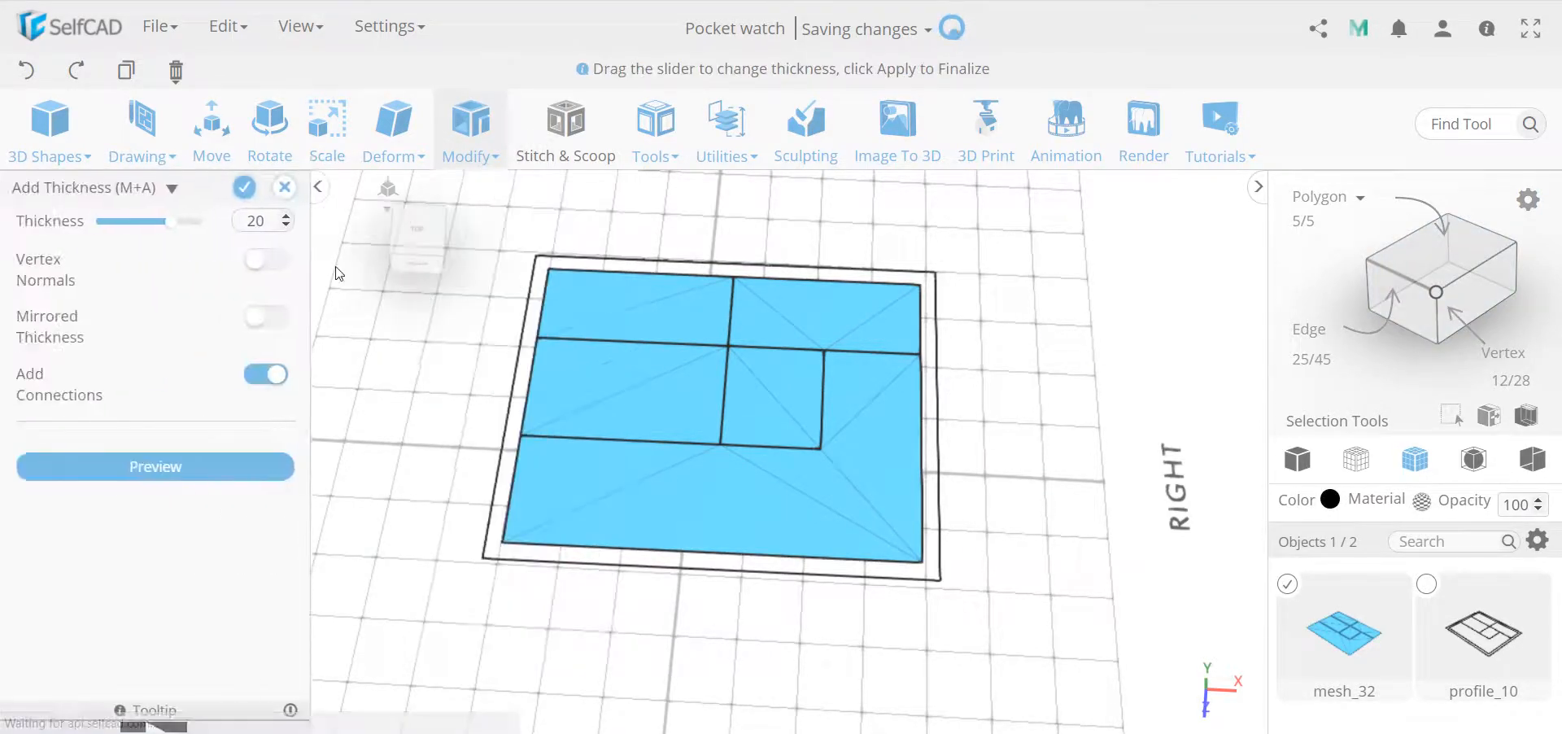
click(244, 187)
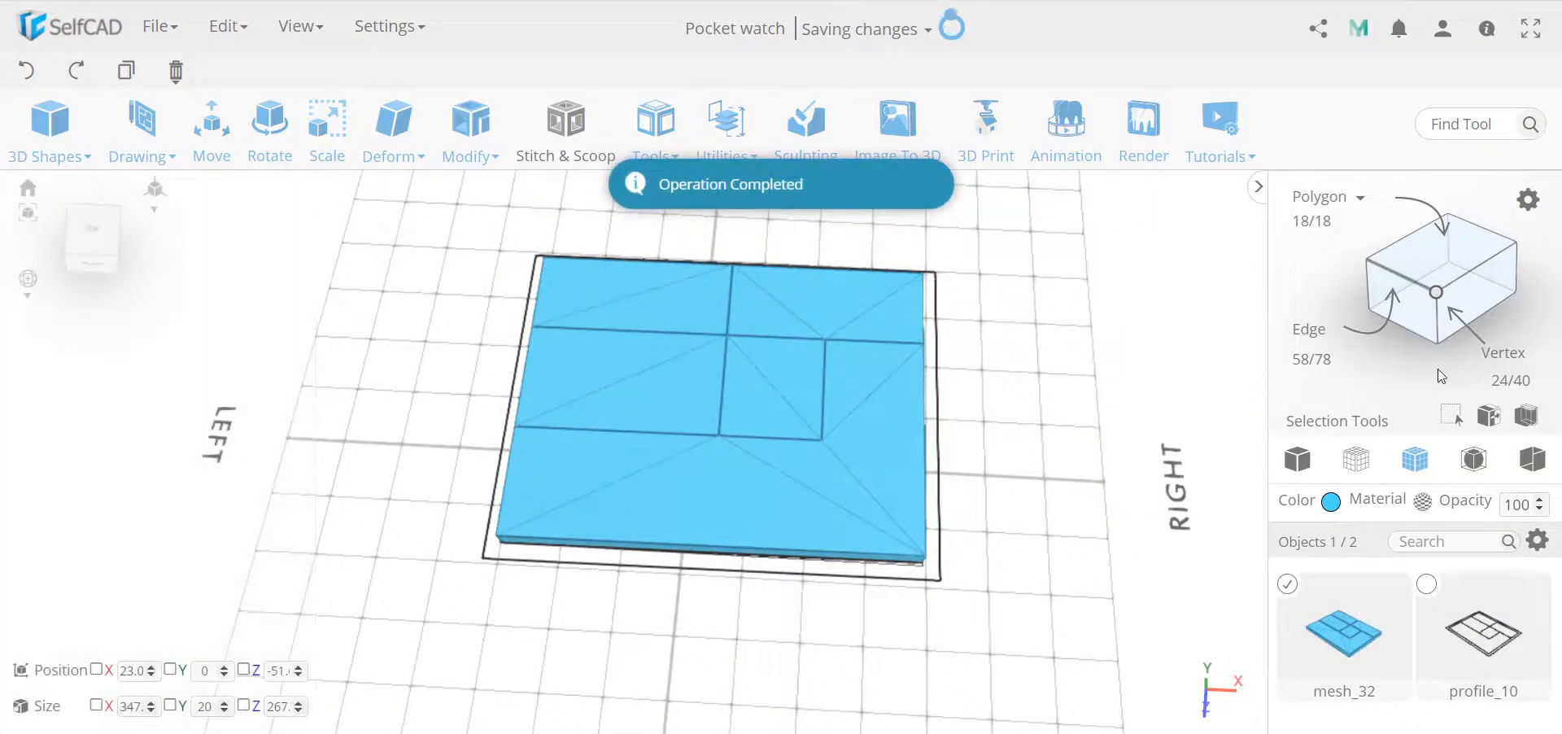
- Select both faces of the small central square and extrude them upward to an overall height of about 114 mm
click(1310, 221)
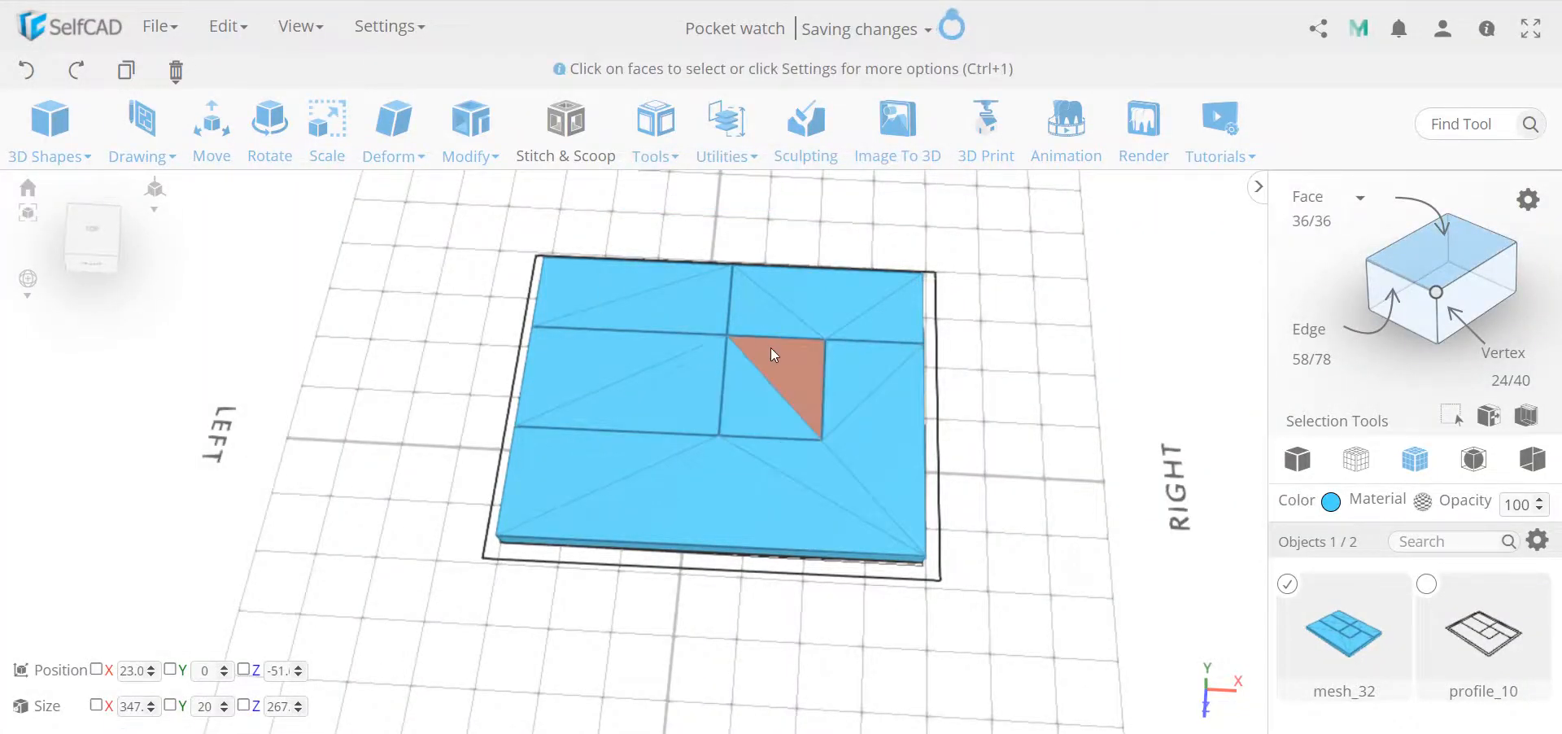
click(759, 378)
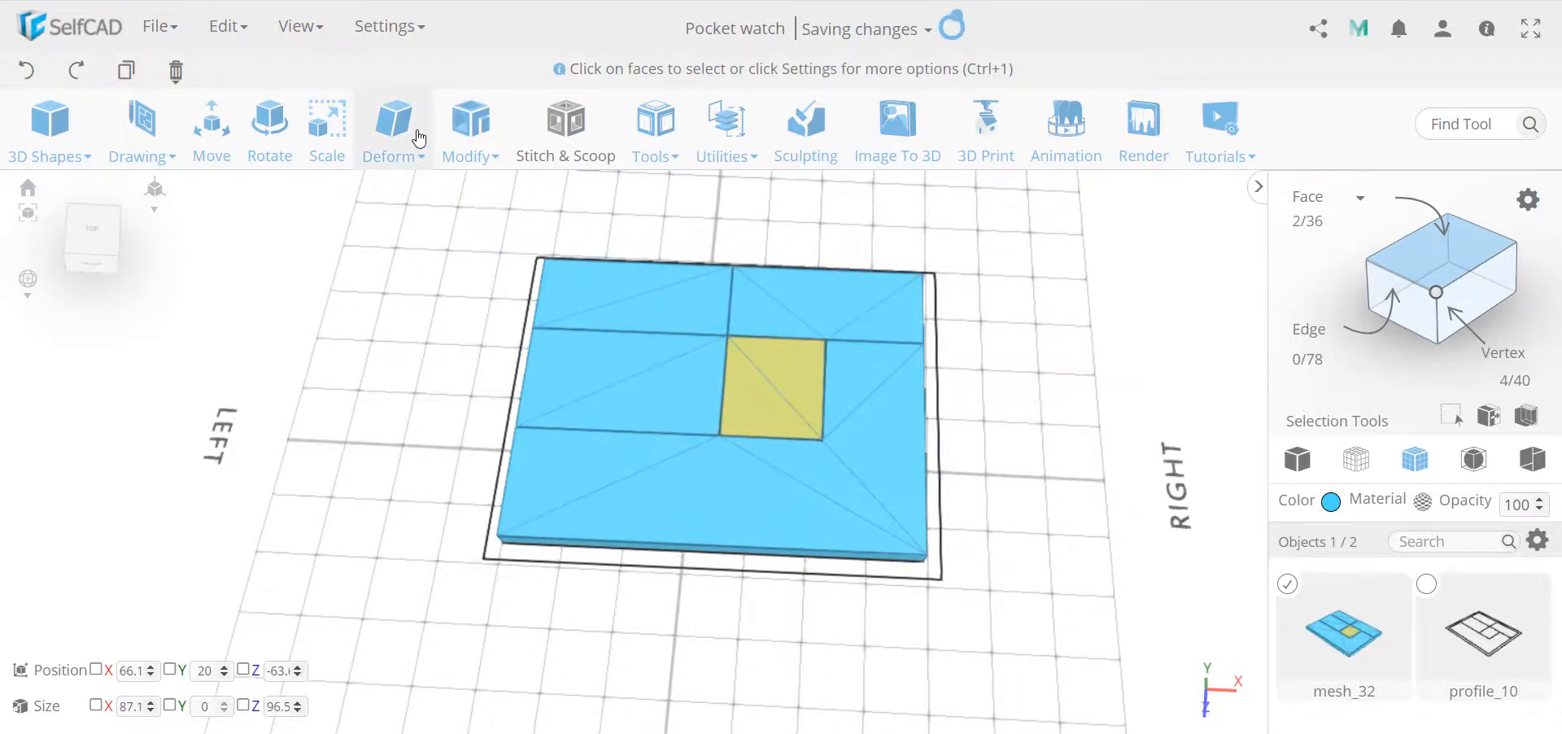
click(470, 130)
click(516, 198)
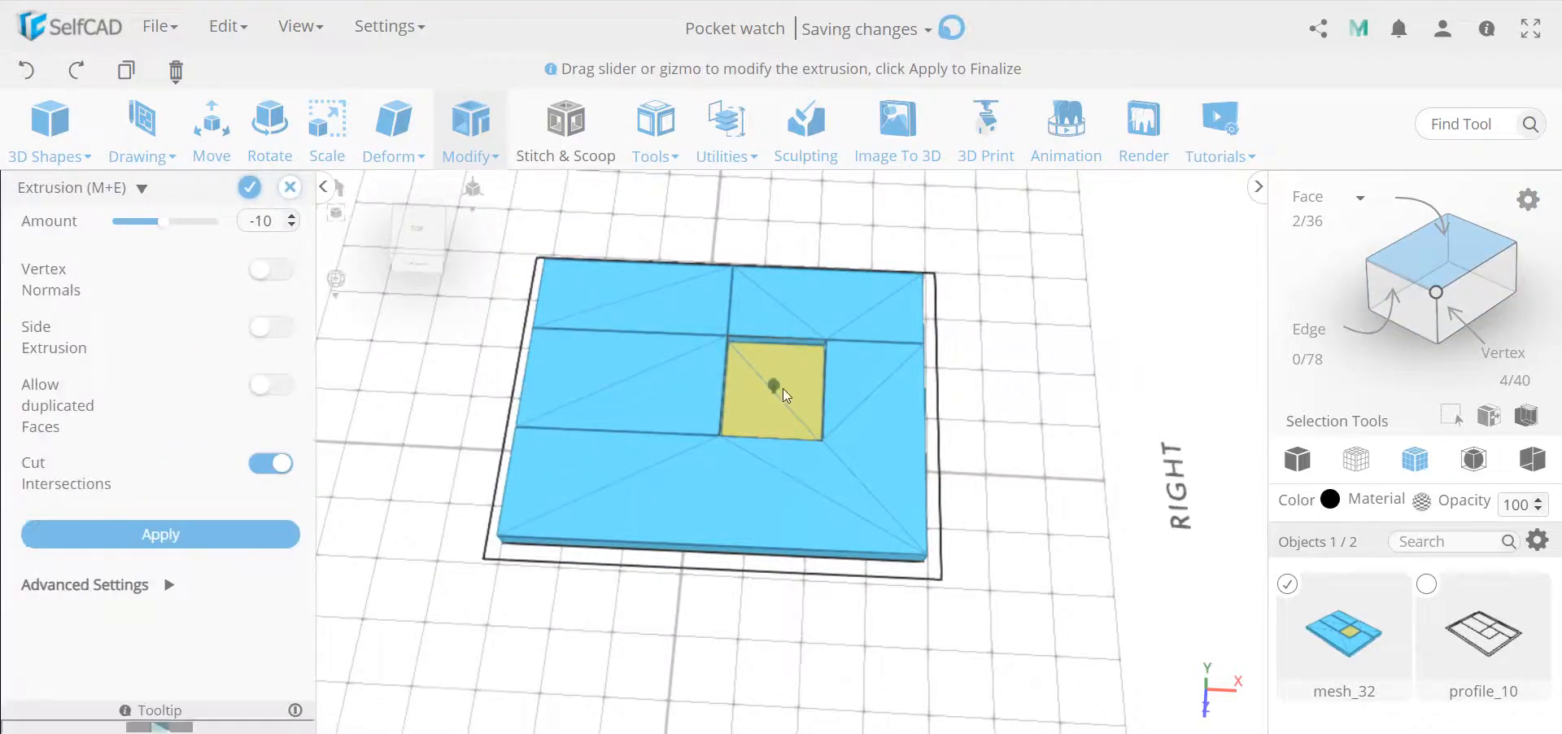
drag(778, 378, 787, 338)
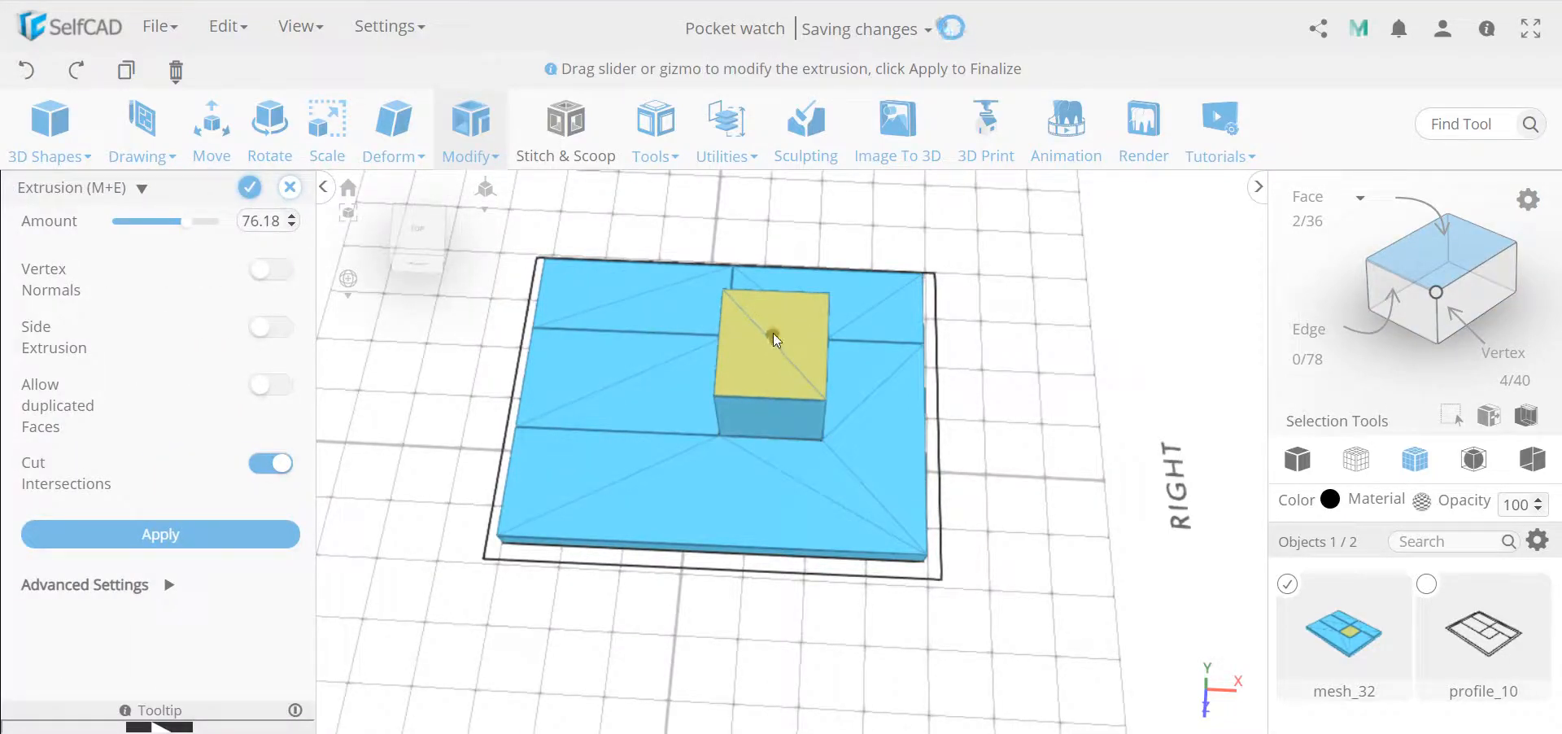
drag(773, 334, 775, 329)
click(249, 188)
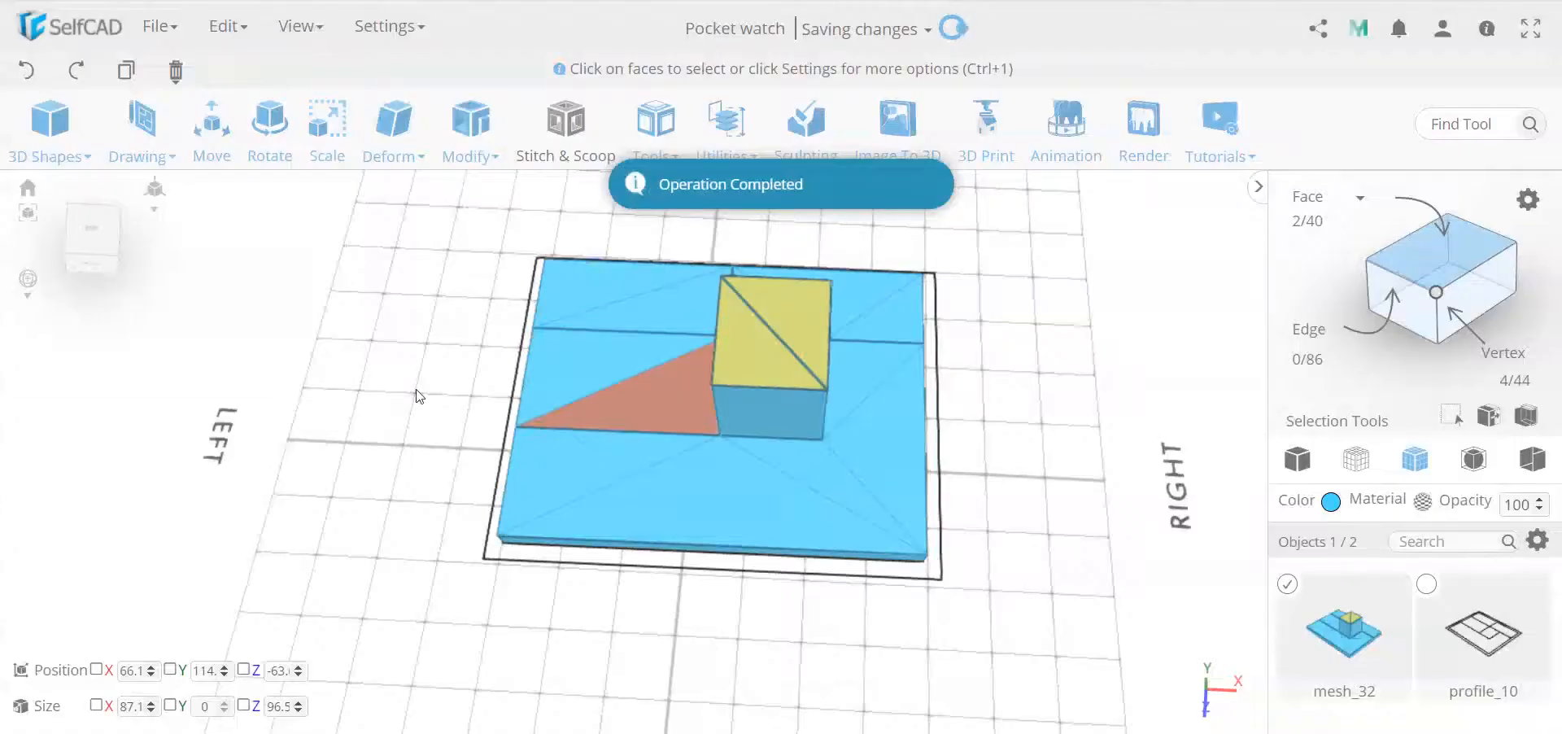
- Select both faces of the rectangular region beside the raised block and extrude them upward about 45 mm
click(406, 390)
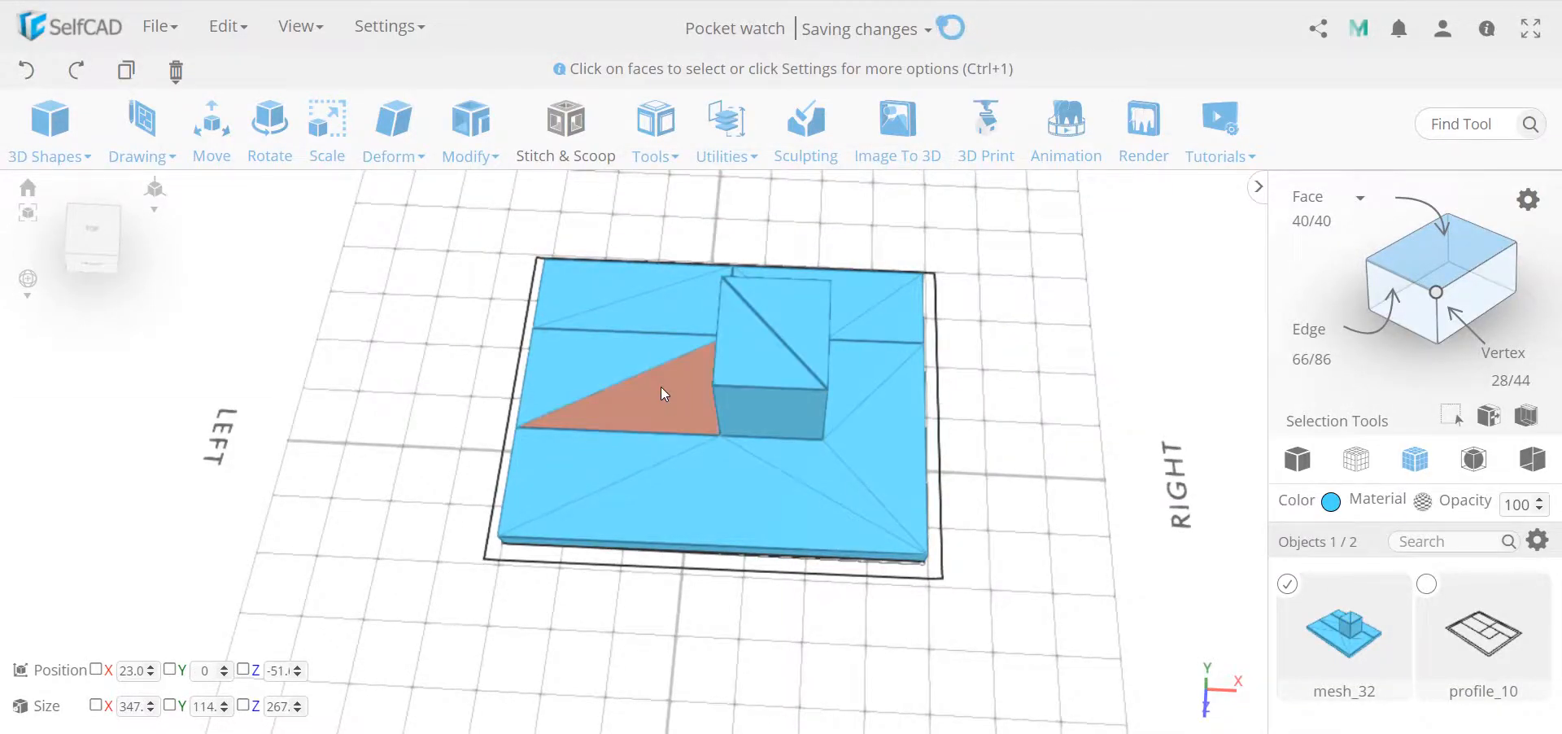
click(627, 371)
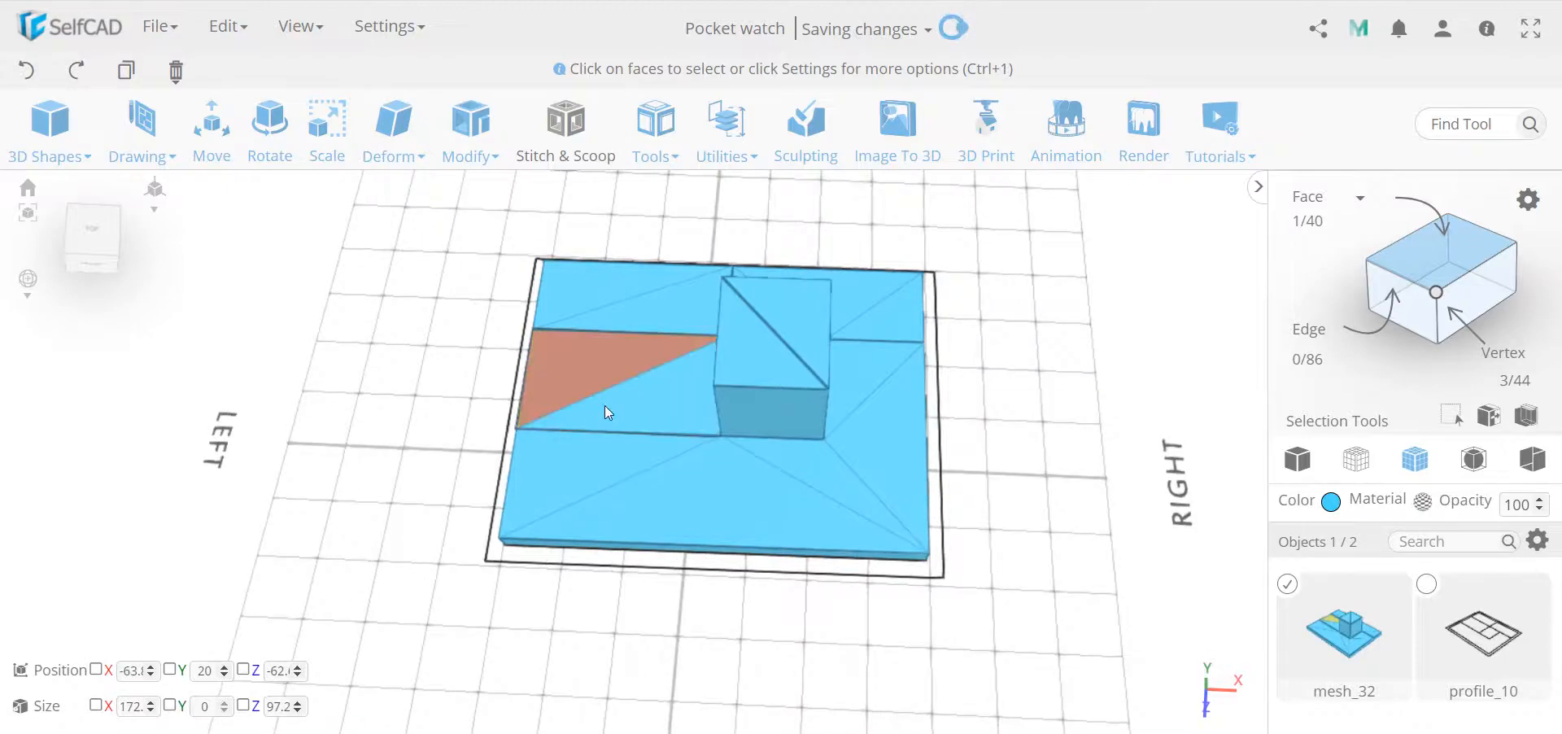
click(641, 417)
click(470, 134)
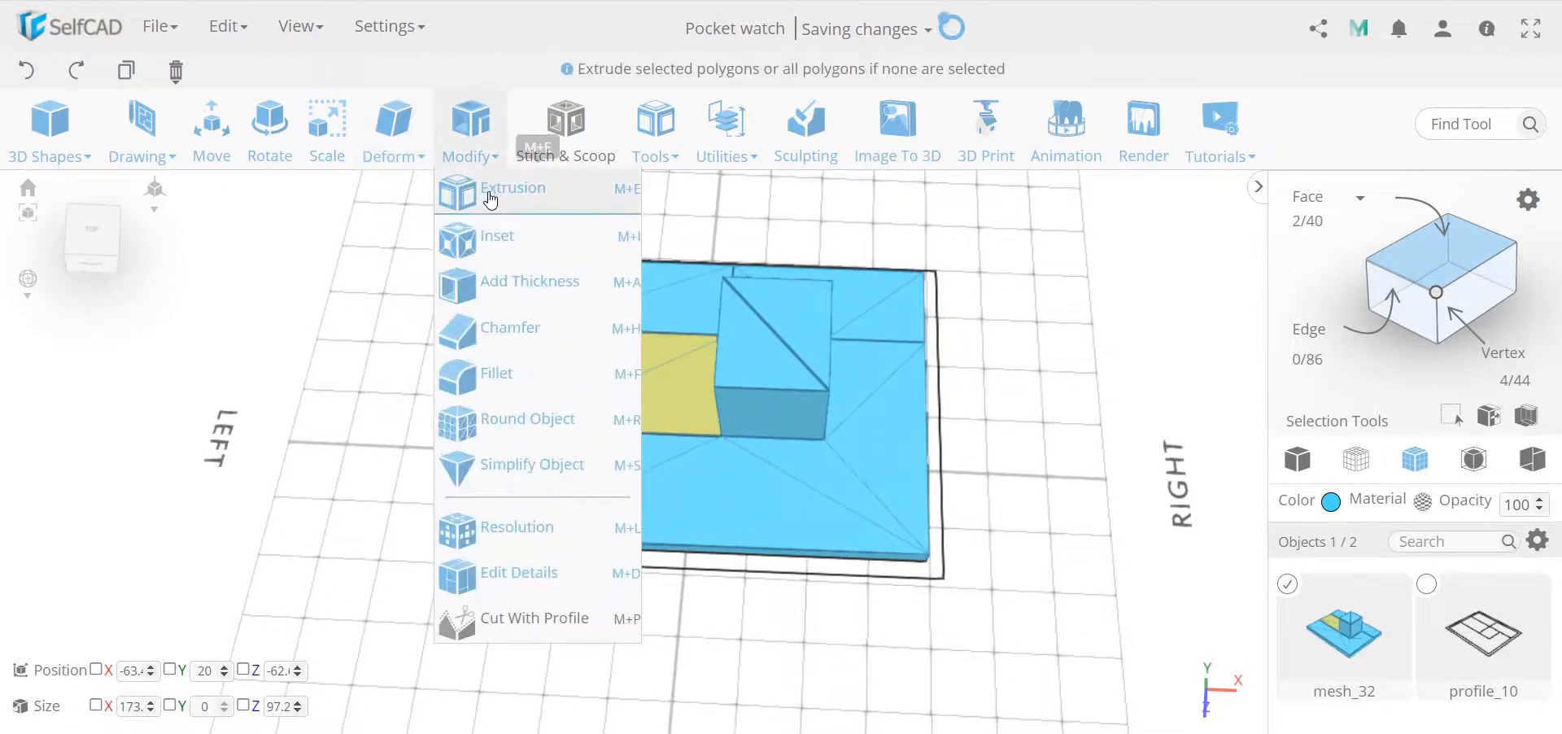
click(488, 192)
drag(598, 312, 614, 351)
drag(464, 377, 619, 281)
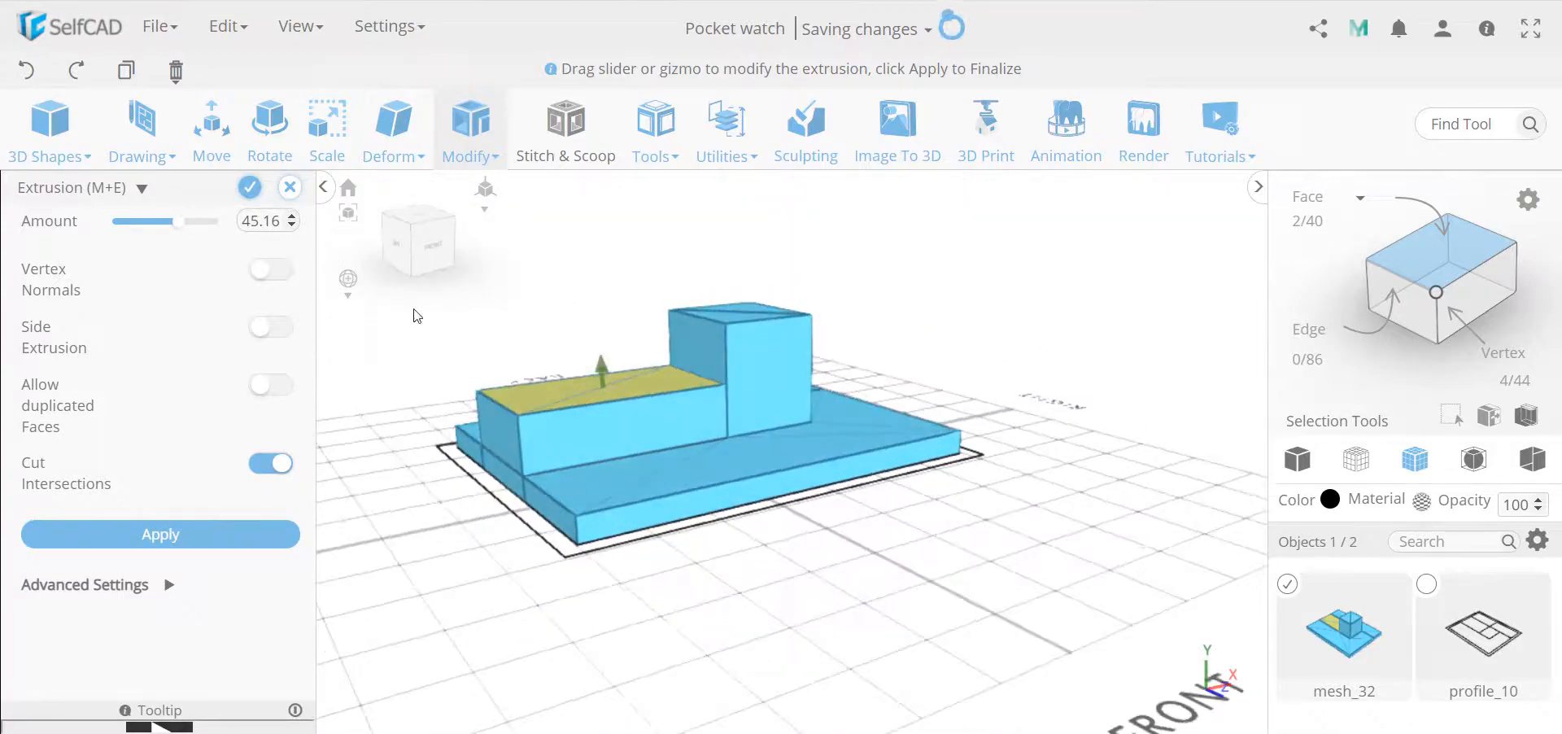
click(254, 186)
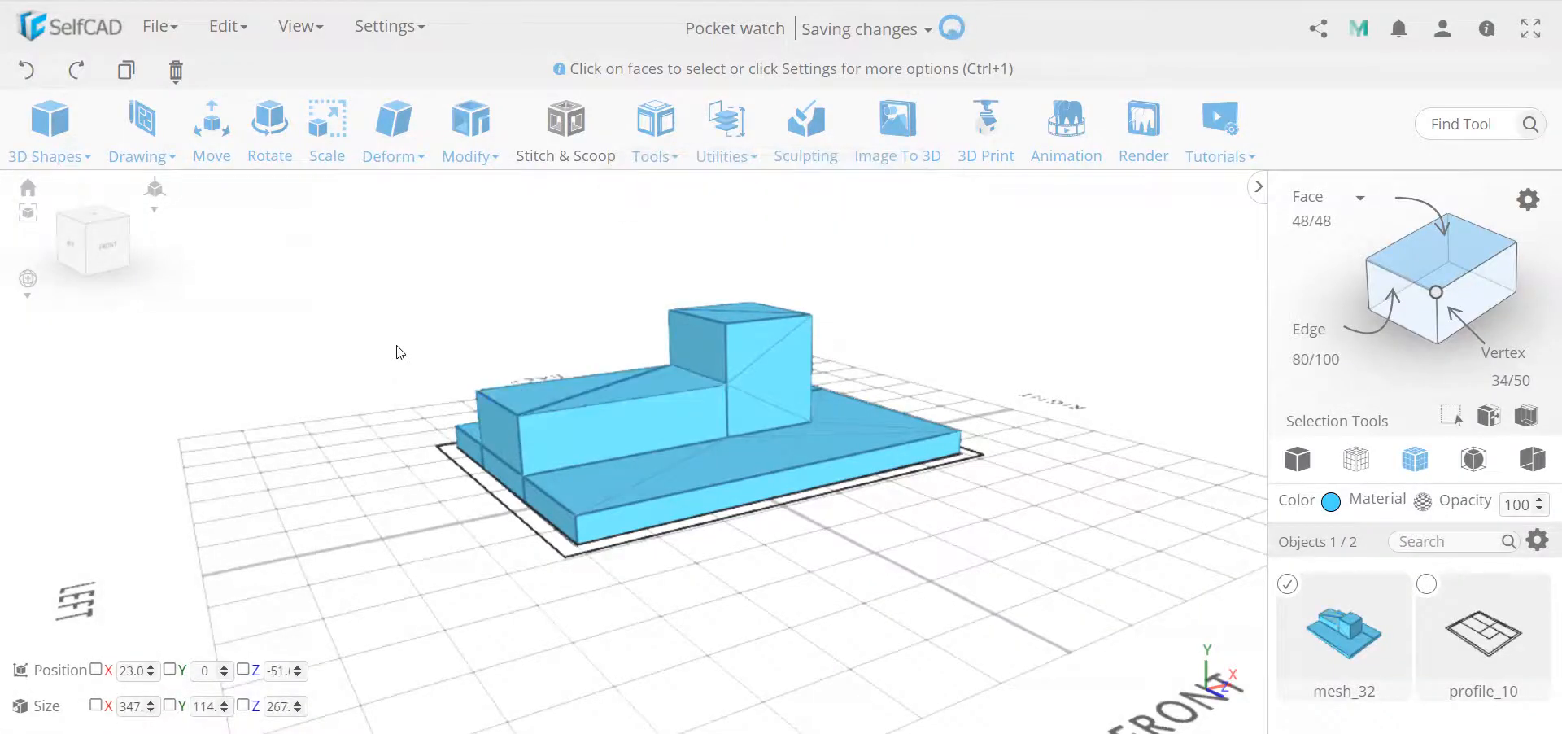
- Undo the extrusions, thickness, fill and added edges back to the single rectangle profile
drag(354, 356, 852, 340)
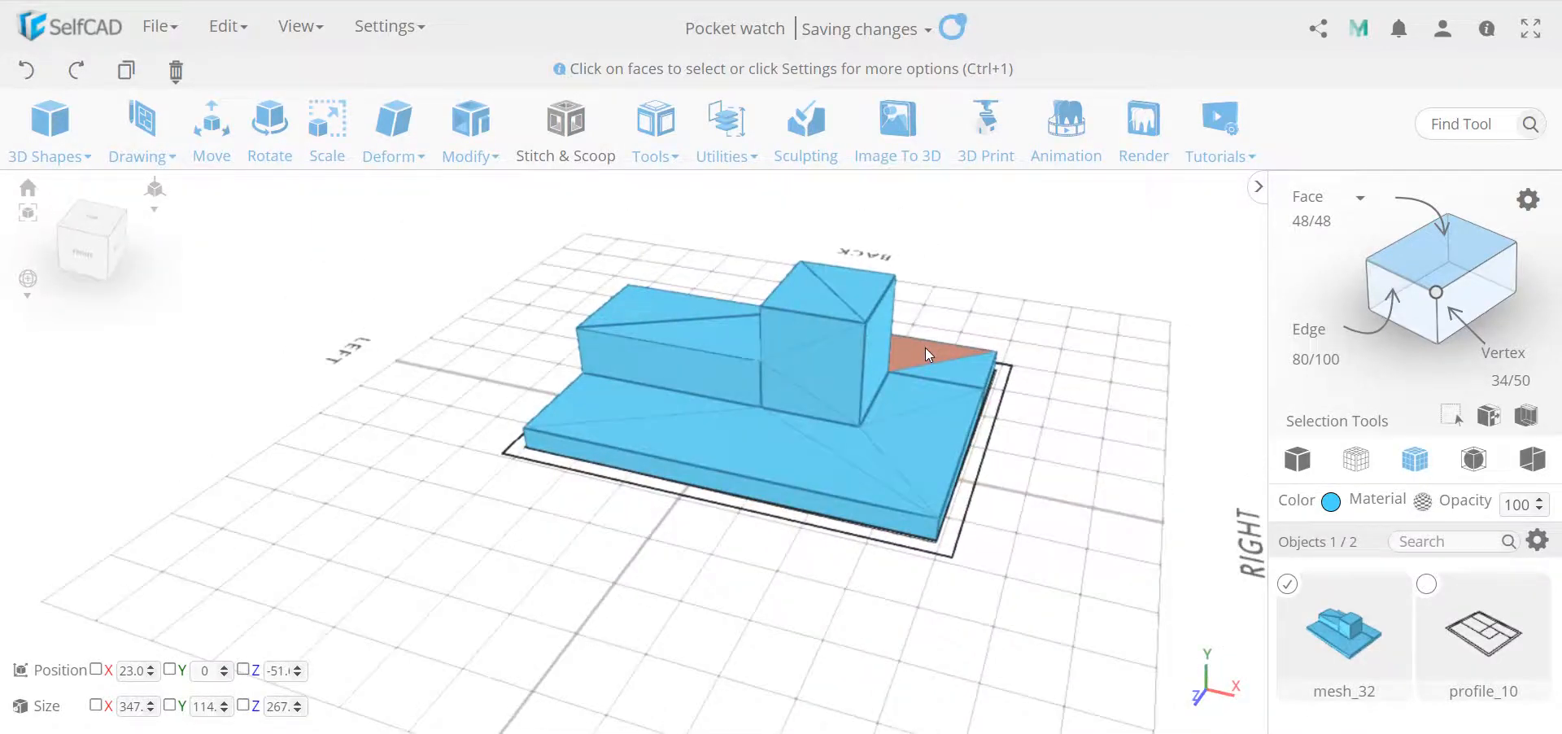
click(27, 72)
click(27, 71)
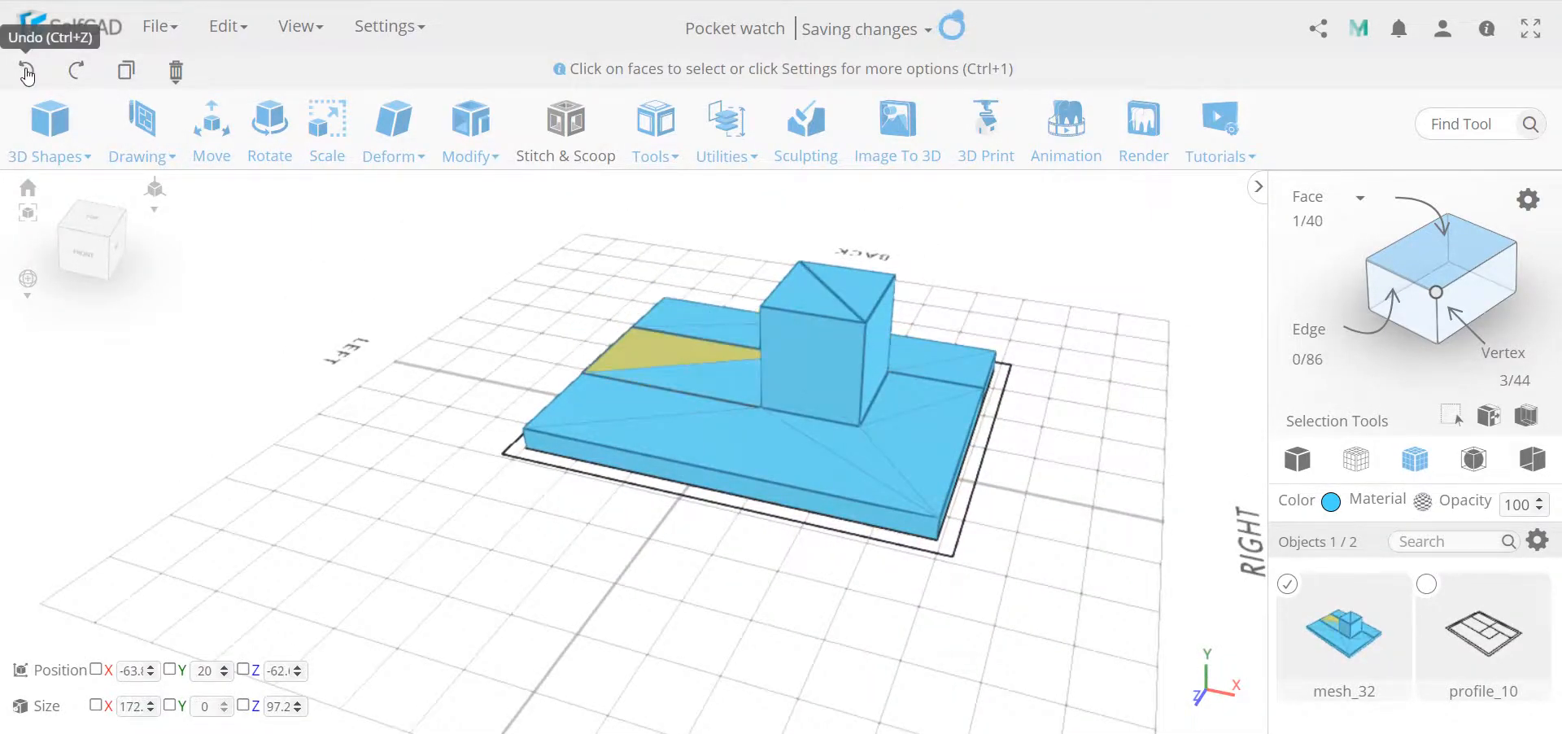
click(27, 74)
click(26, 73)
click(27, 73)
click(27, 73)
click(28, 74)
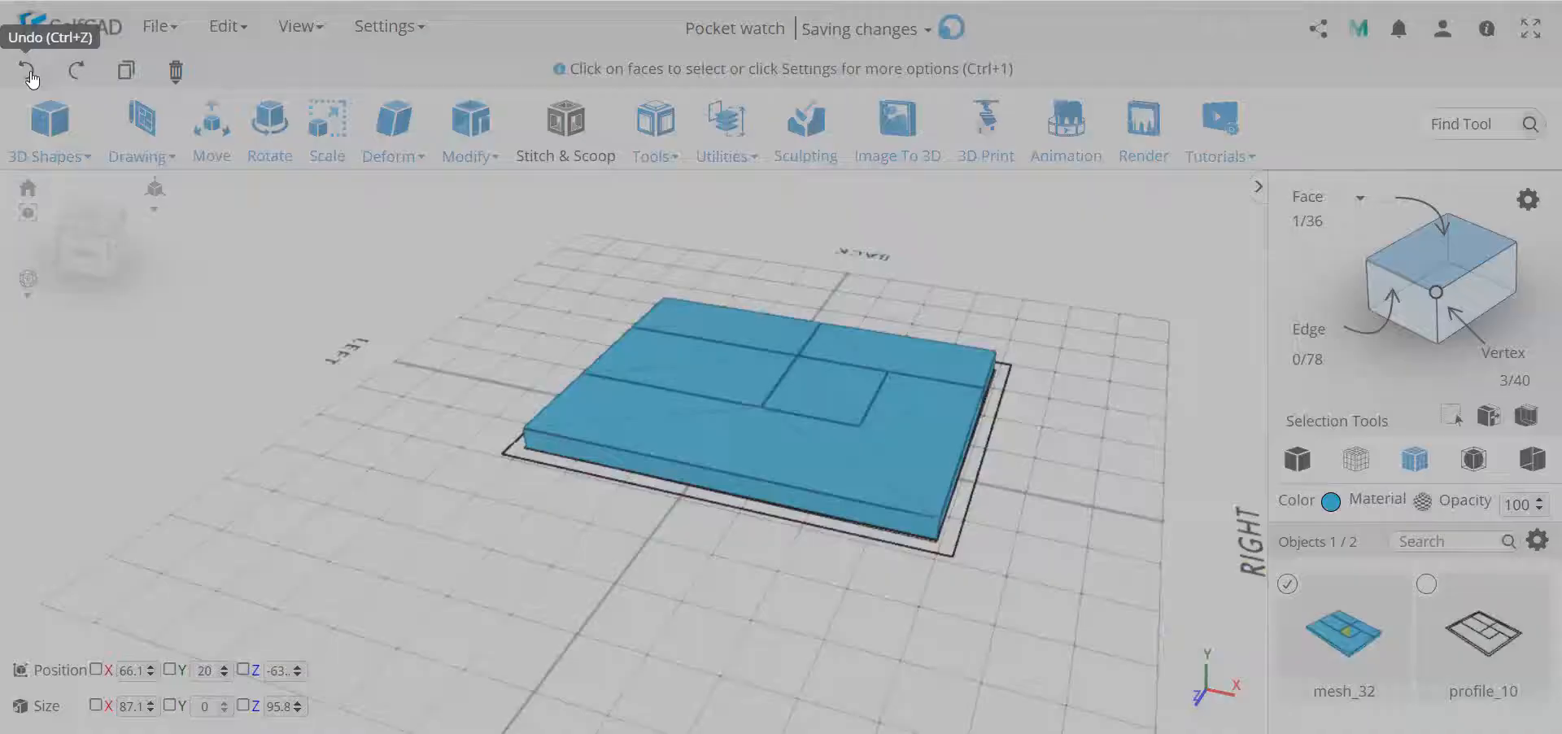
drag(635, 523, 720, 587)
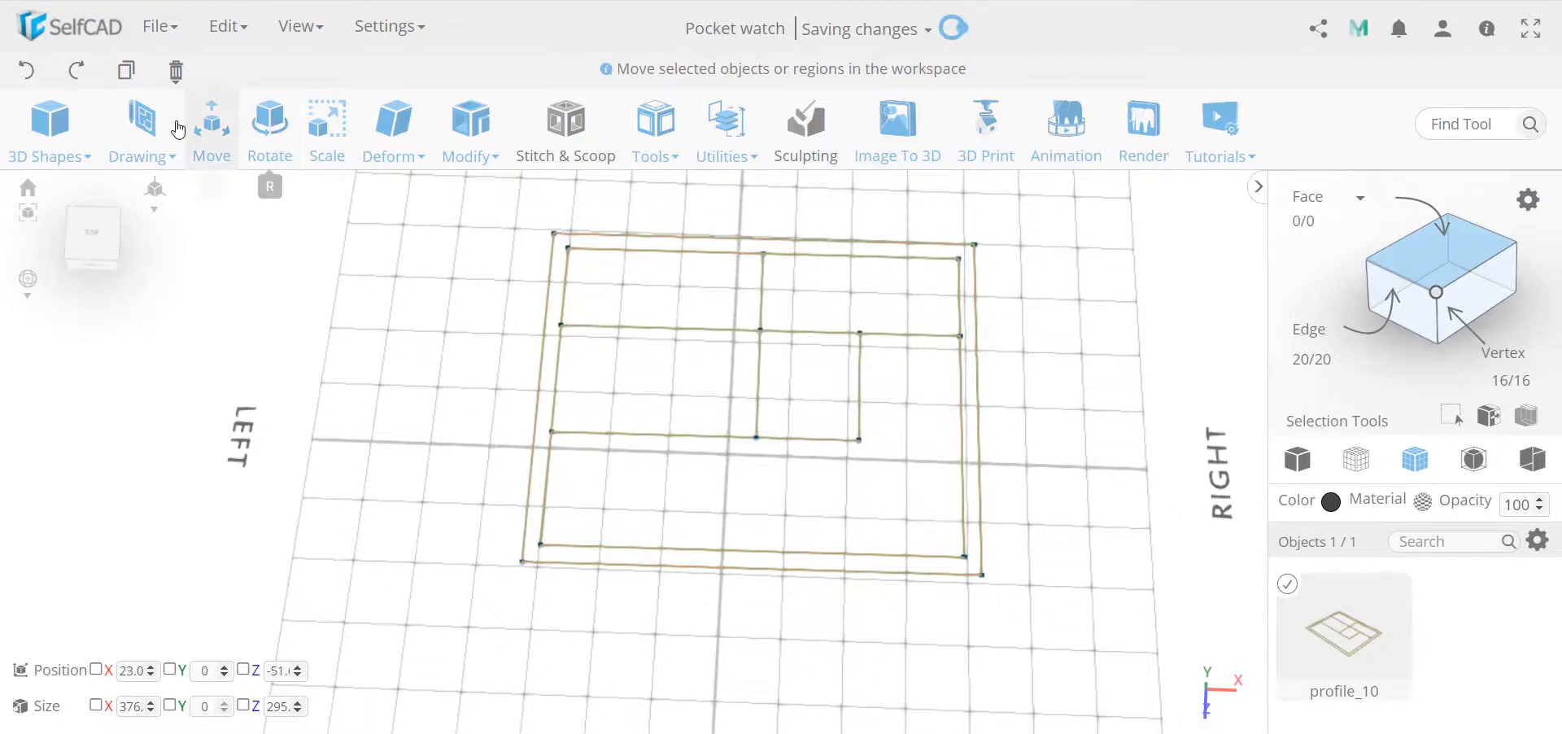
click(28, 73)
click(29, 73)
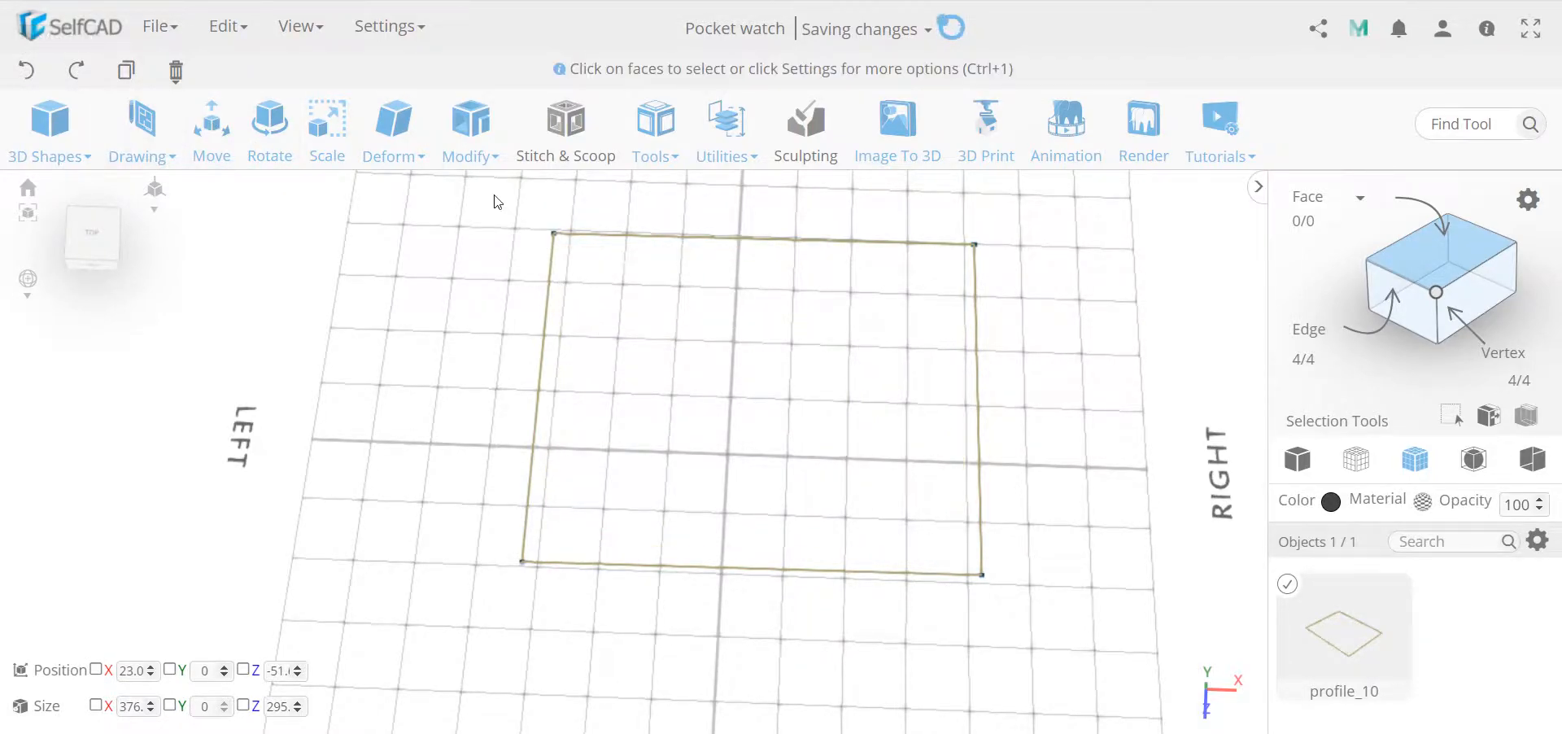
- Inset the rectangle profile by an amount of 10
click(471, 130)
click(517, 233)
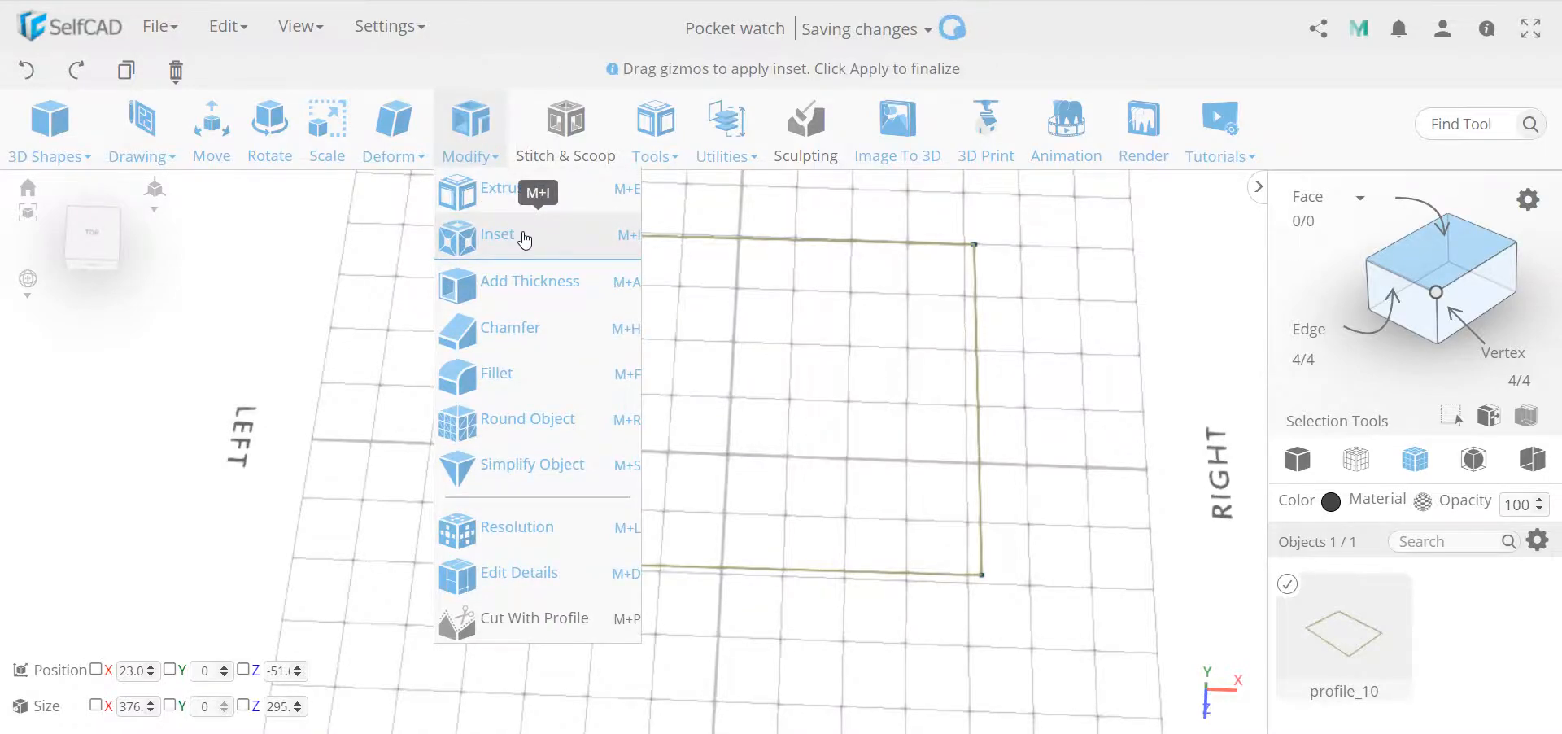
click(539, 244)
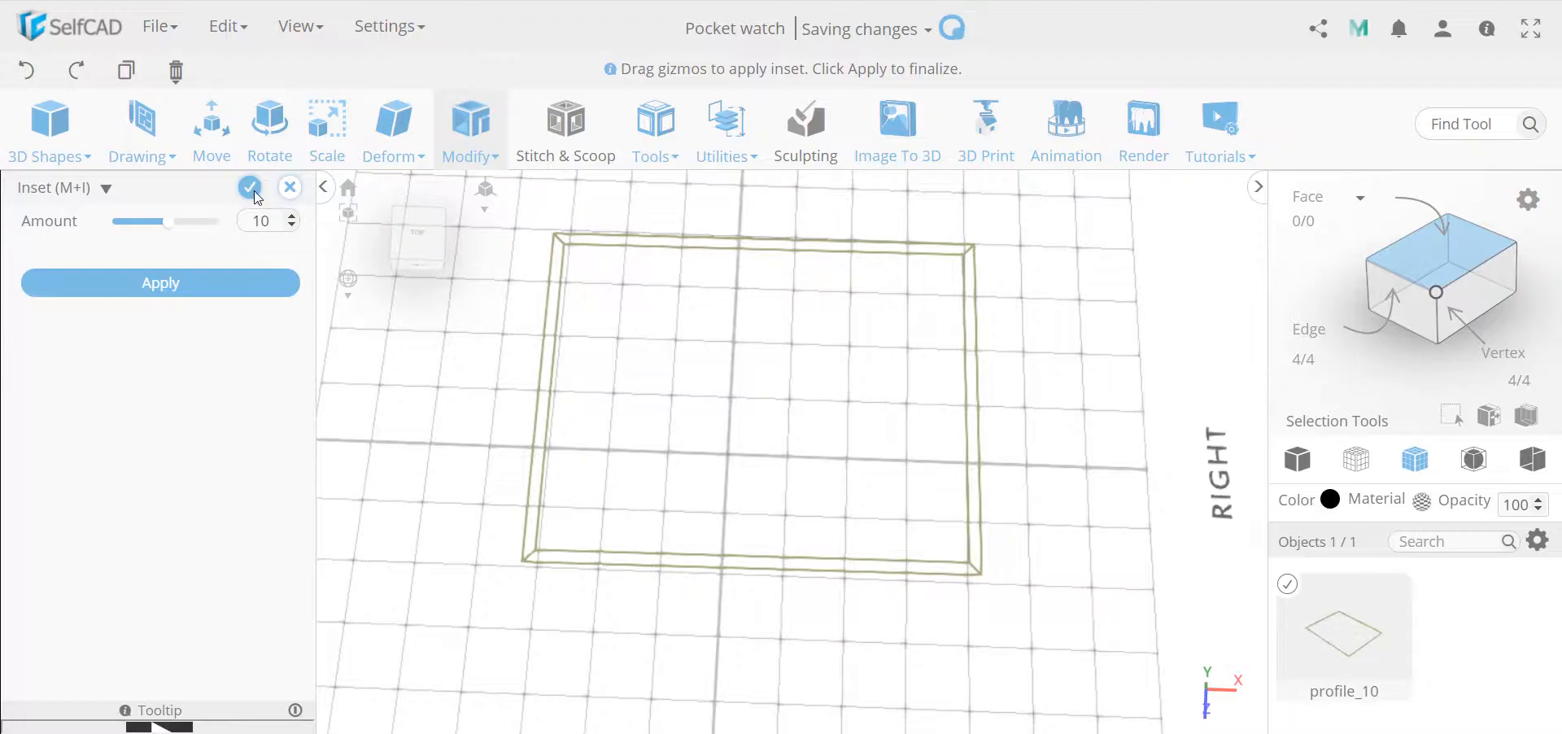
click(252, 192)
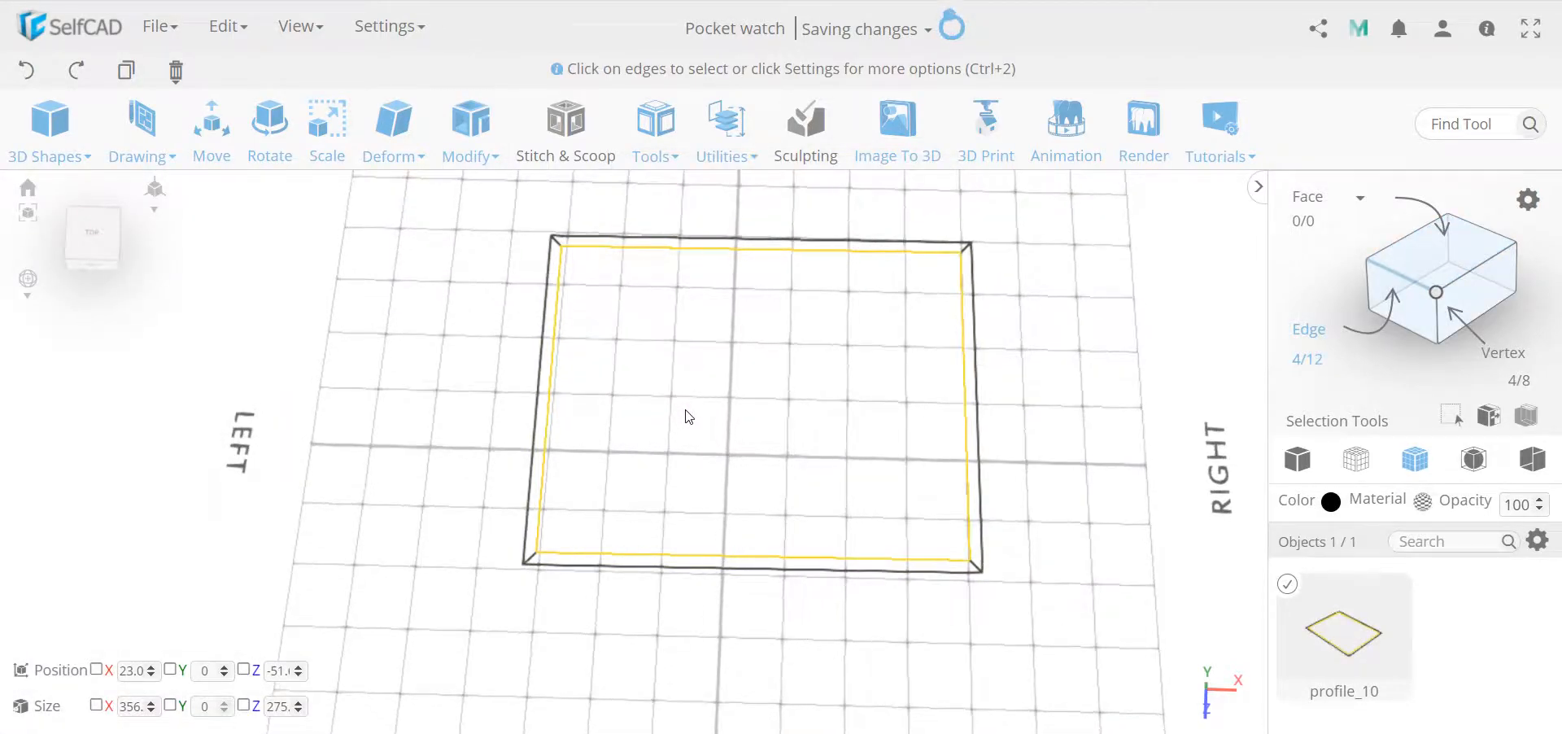
- Select all edges of the inset rectangle profile and fill its polygons
key(ctrl+a)
click(654, 135)
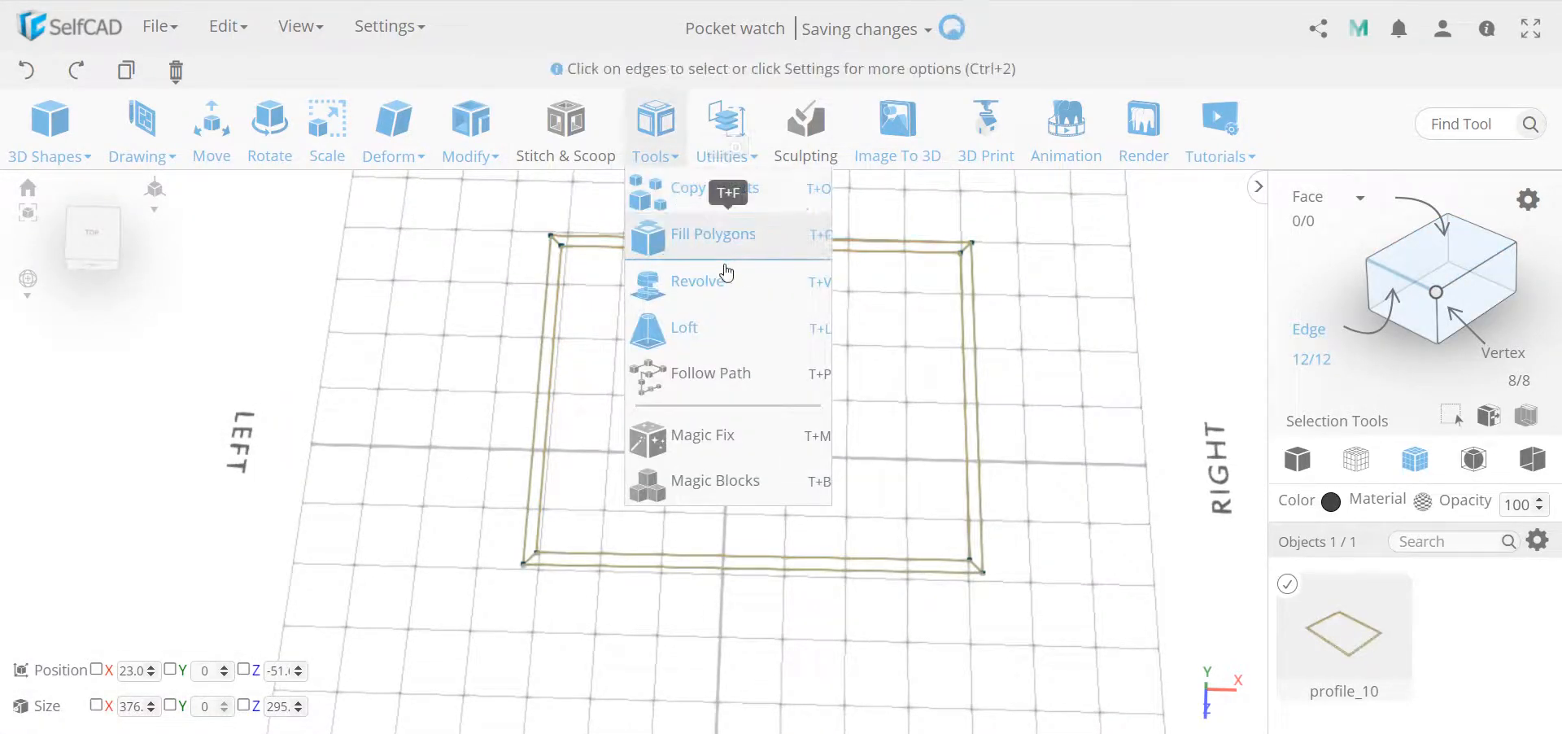
click(715, 198)
click(238, 243)
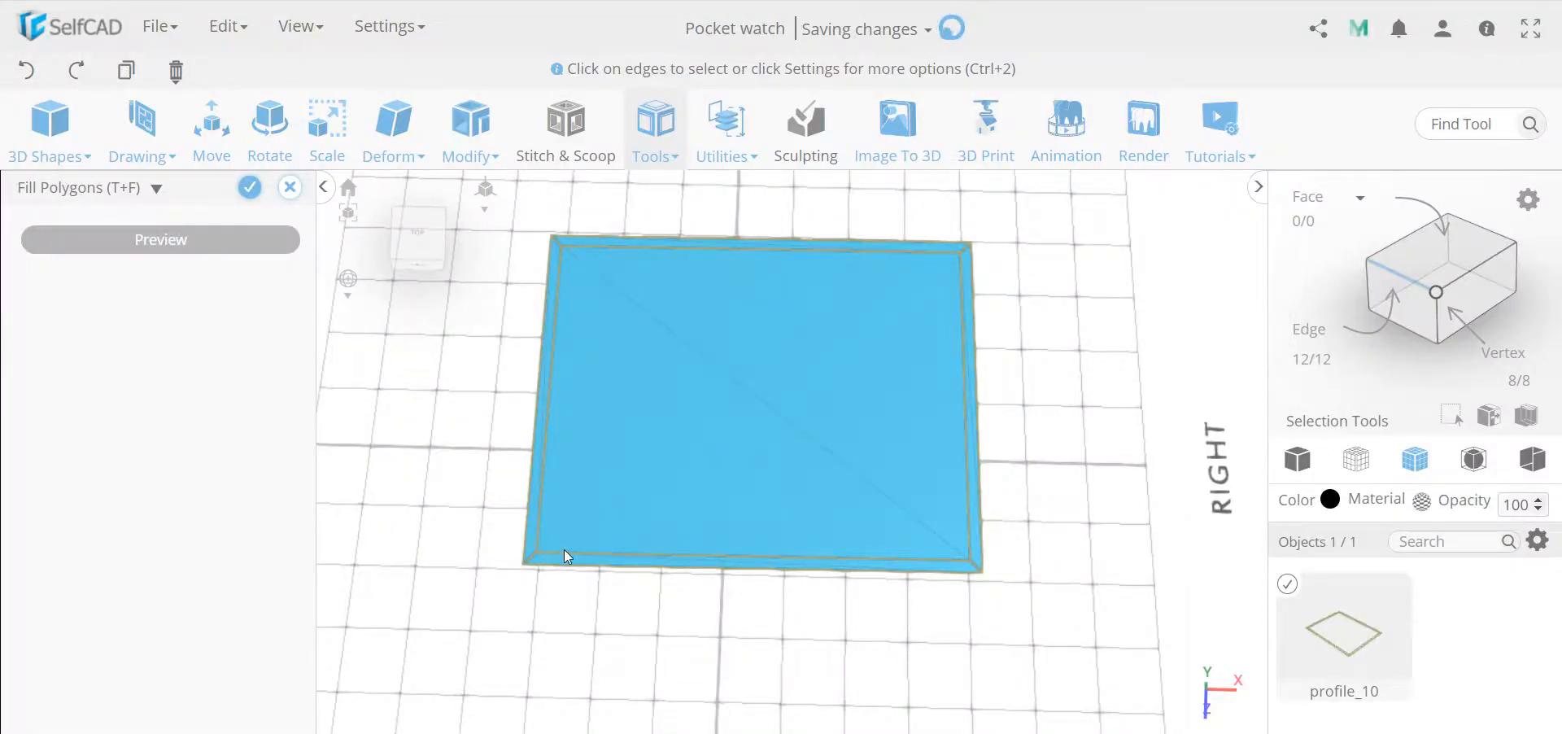
click(249, 187)
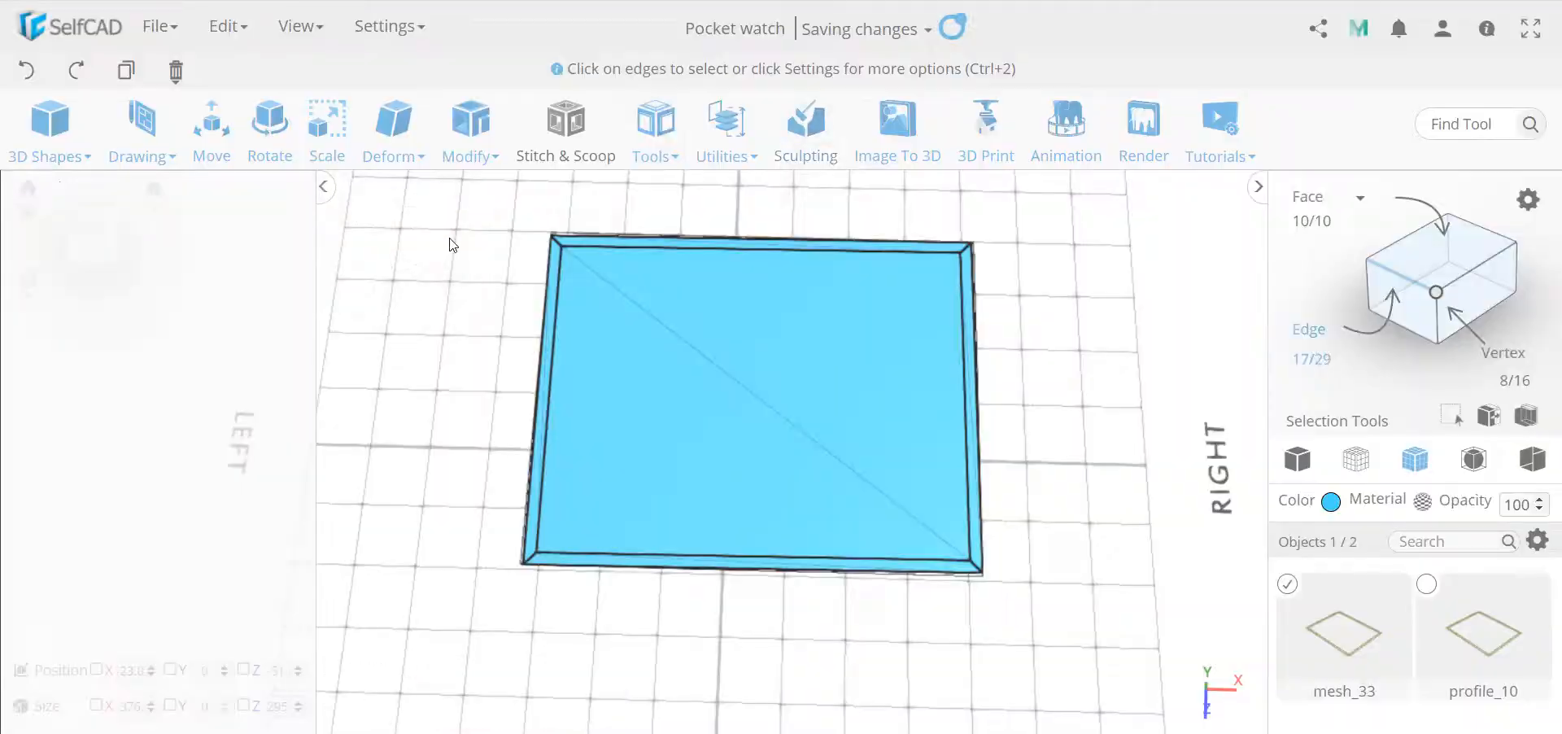
scroll(546, 255, up, 3)
scroll(549, 543, down, 2)
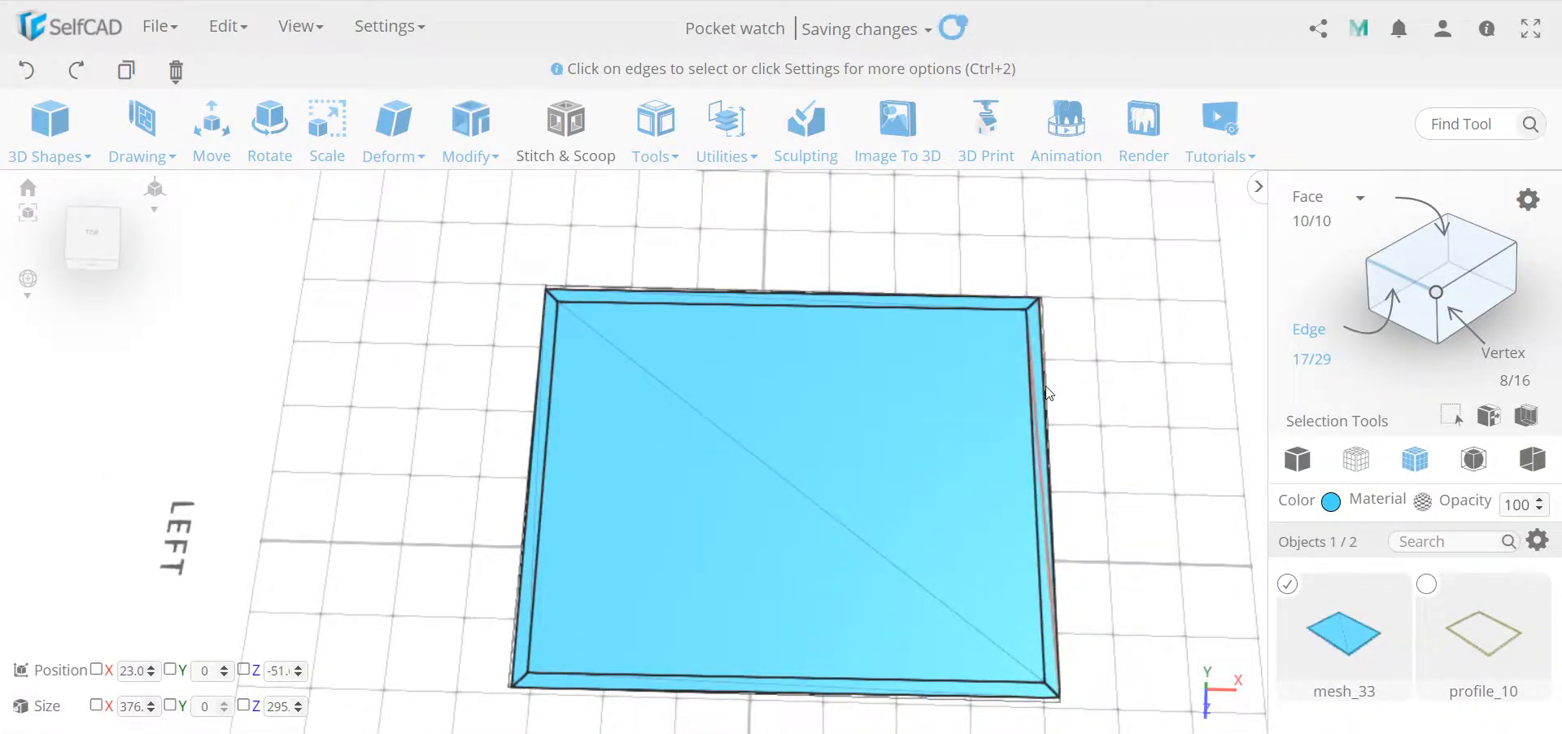
click(1440, 256)
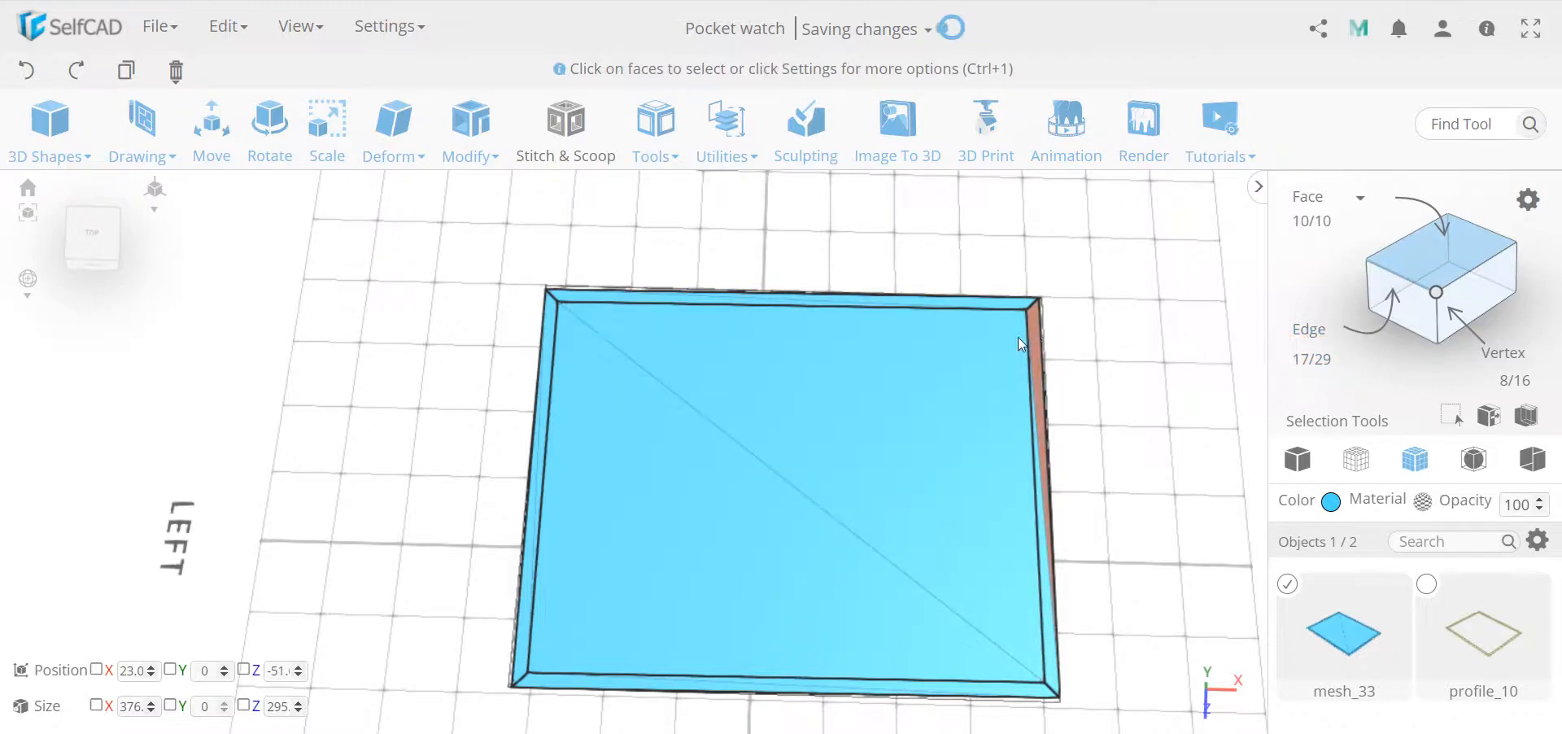
click(929, 369)
click(477, 156)
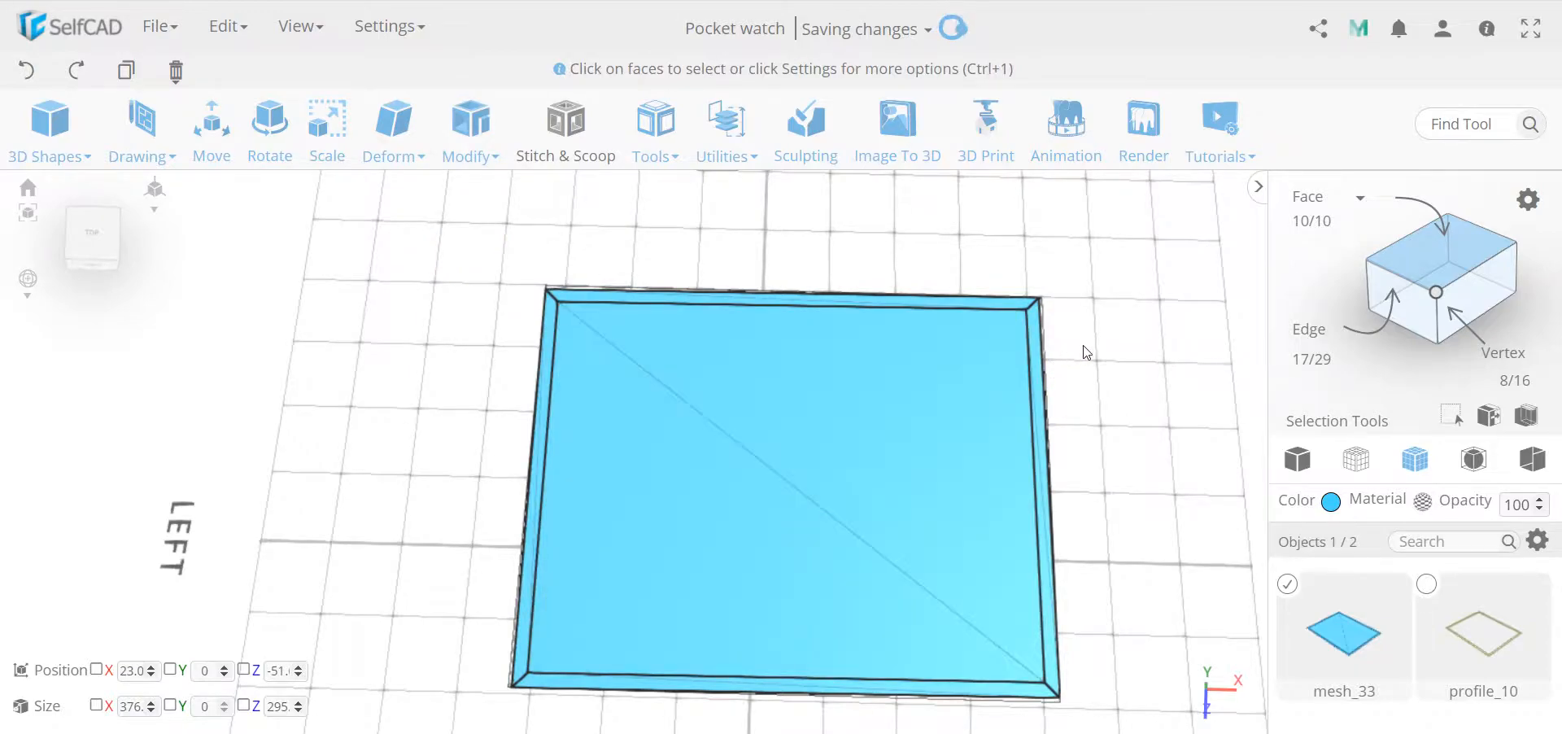
scroll(1090, 352, down, 3)
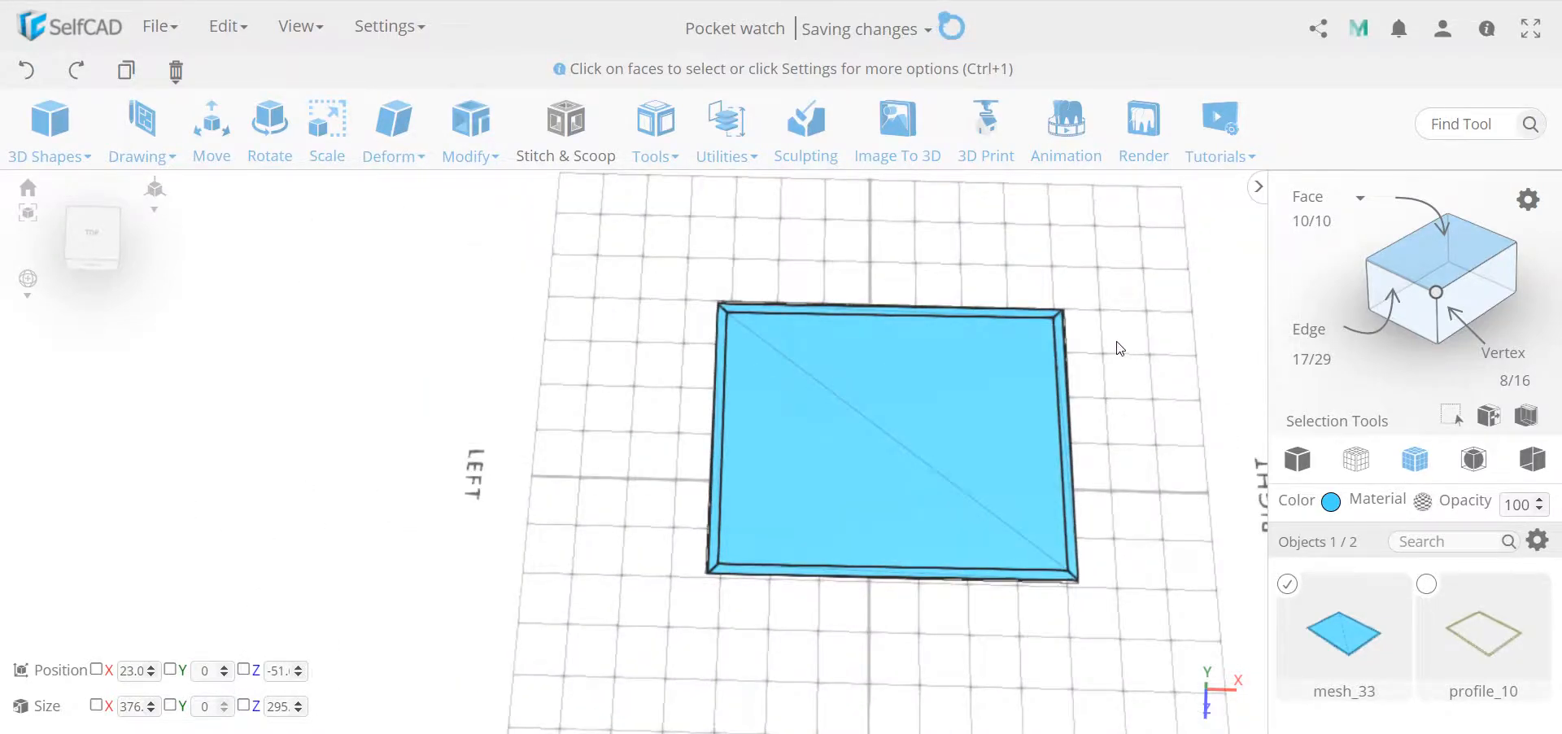
- Delete both the filled mesh and the original rectangle profile from the workspace
click(1428, 584)
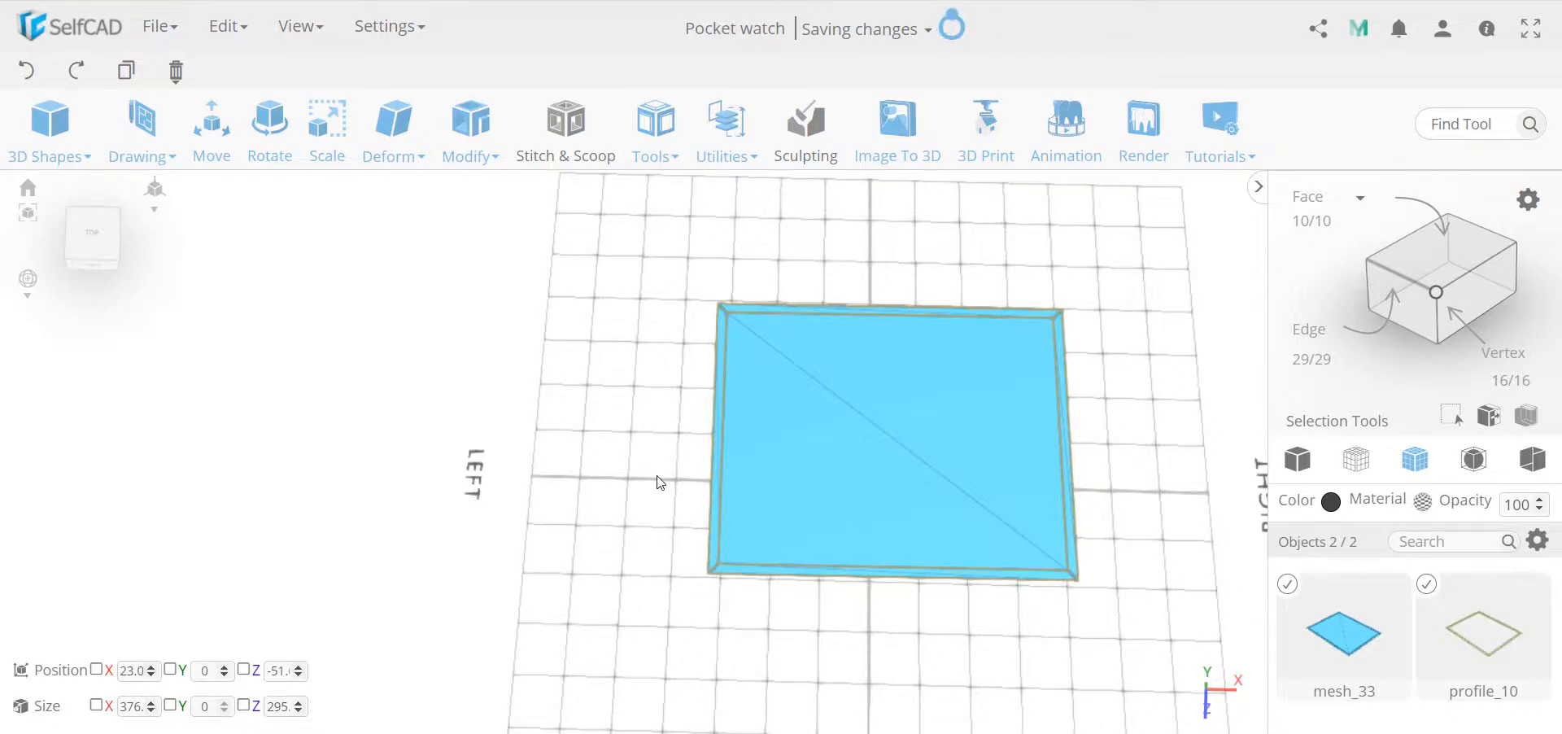
key(Delete)
key(Return)
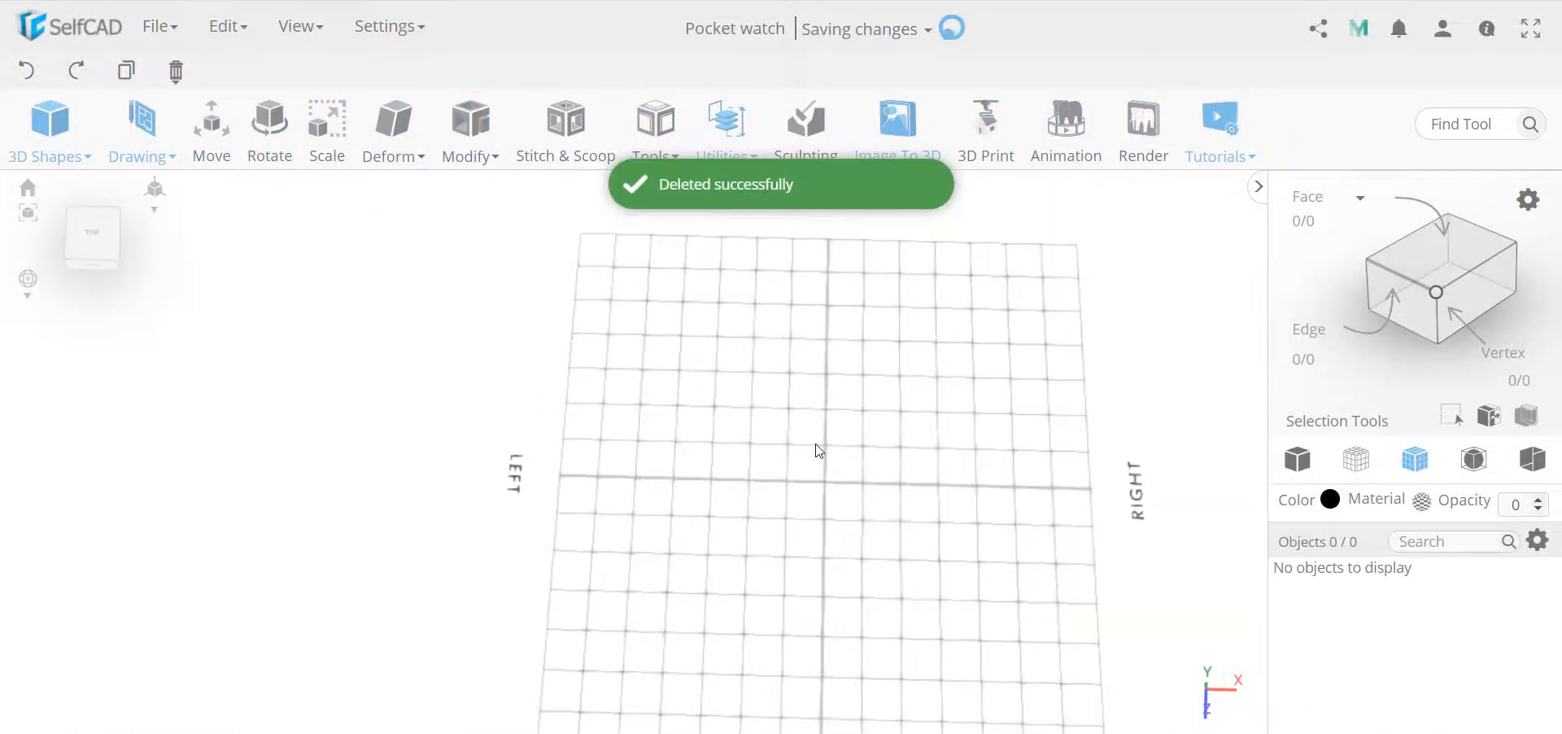
- Add a 100 mm cube to the workspace and split its top face with a front-to-back edge through the middle
click(81, 121)
drag(77, 234, 739, 472)
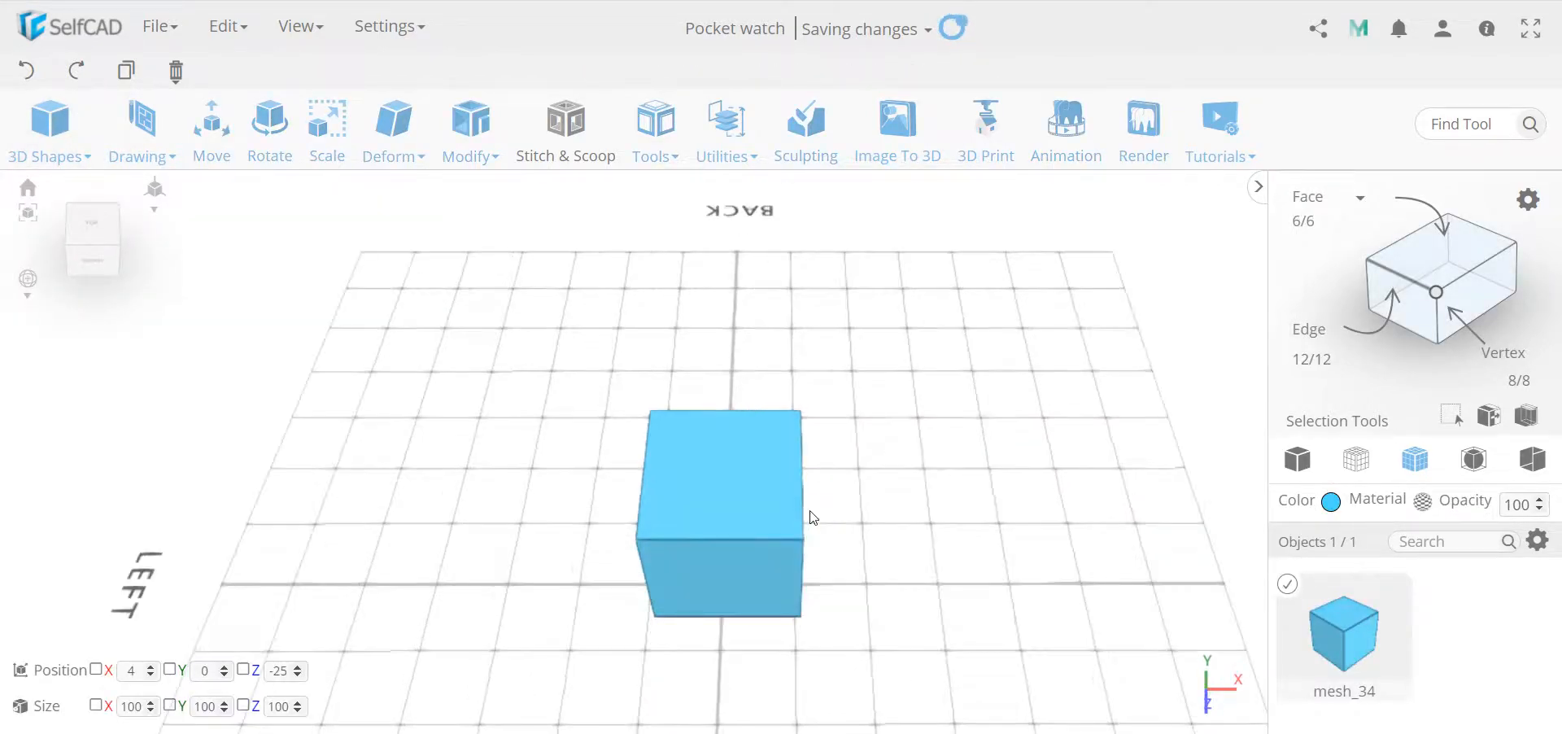
click(470, 128)
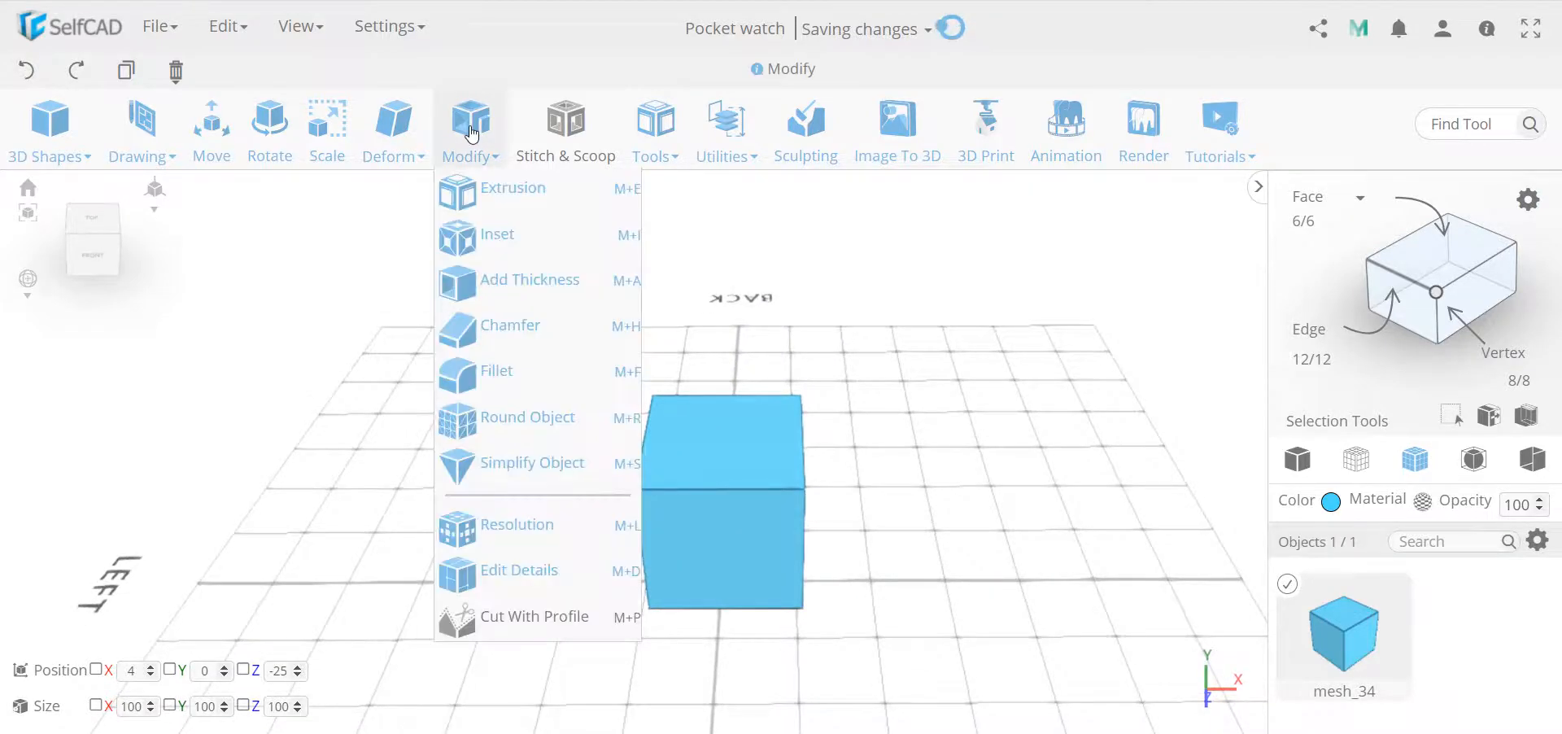
click(539, 574)
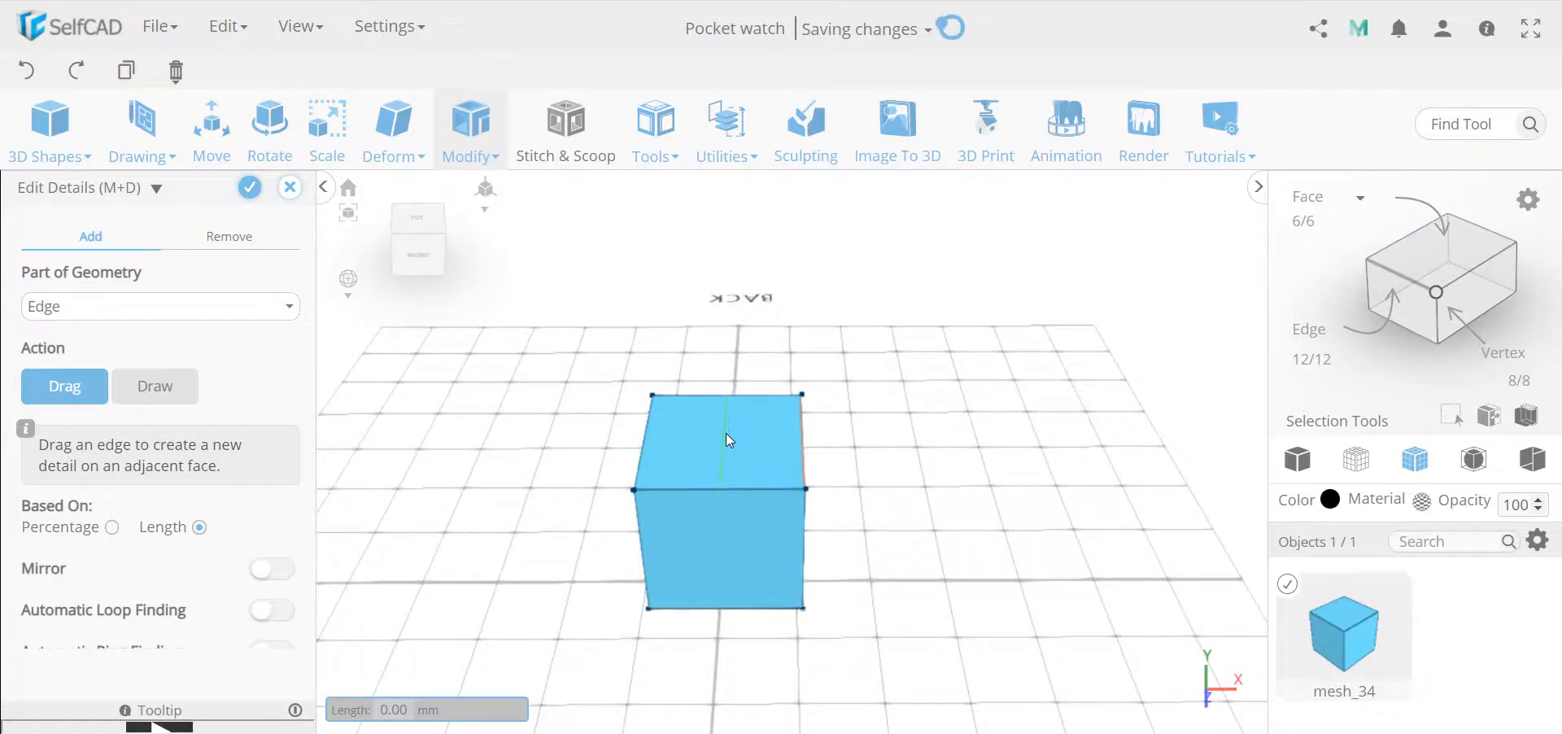
drag(725, 432, 725, 433)
click(249, 190)
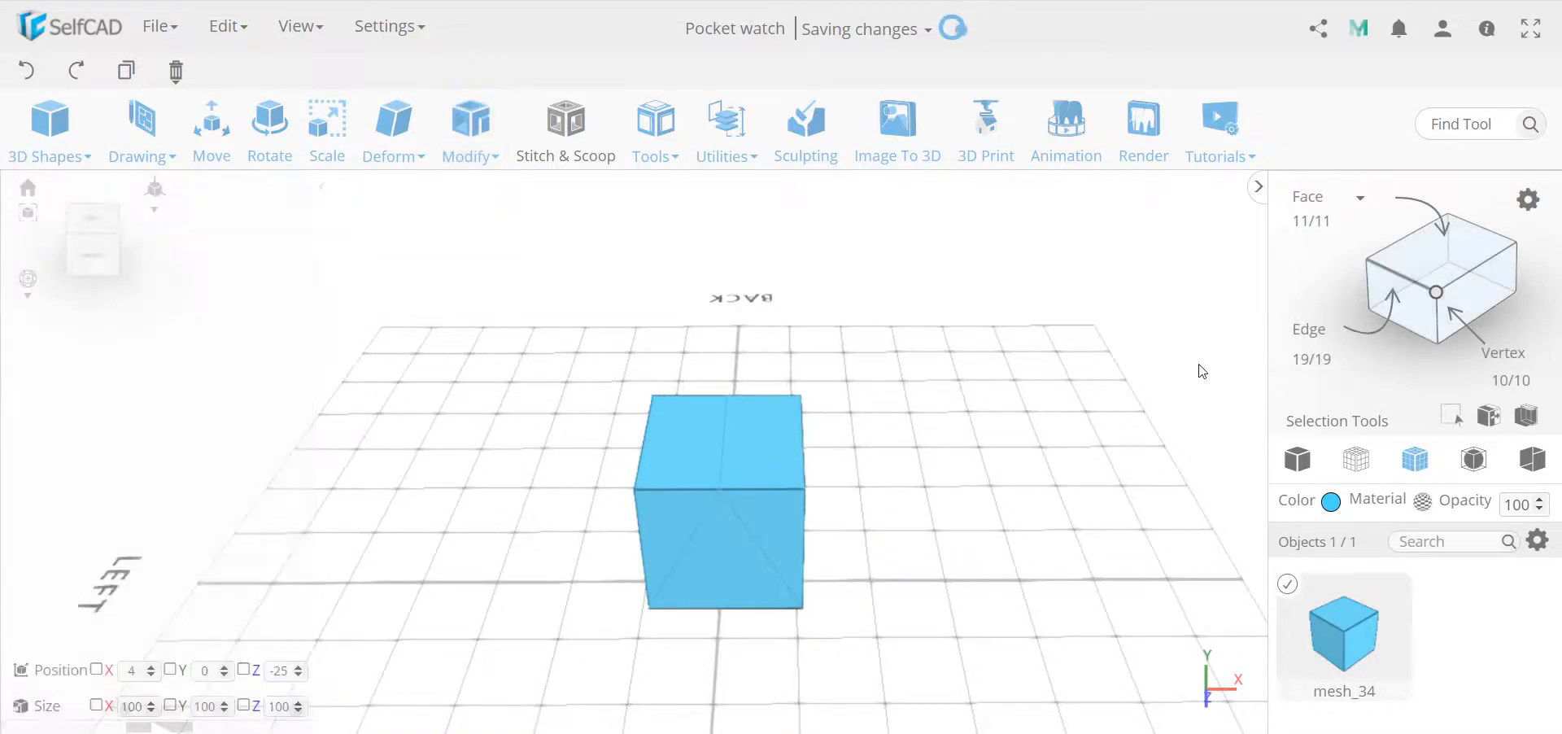
- Raise the cube's new middle edge to a height of 138 to form a roof ridge, and clear the selection
click(1411, 284)
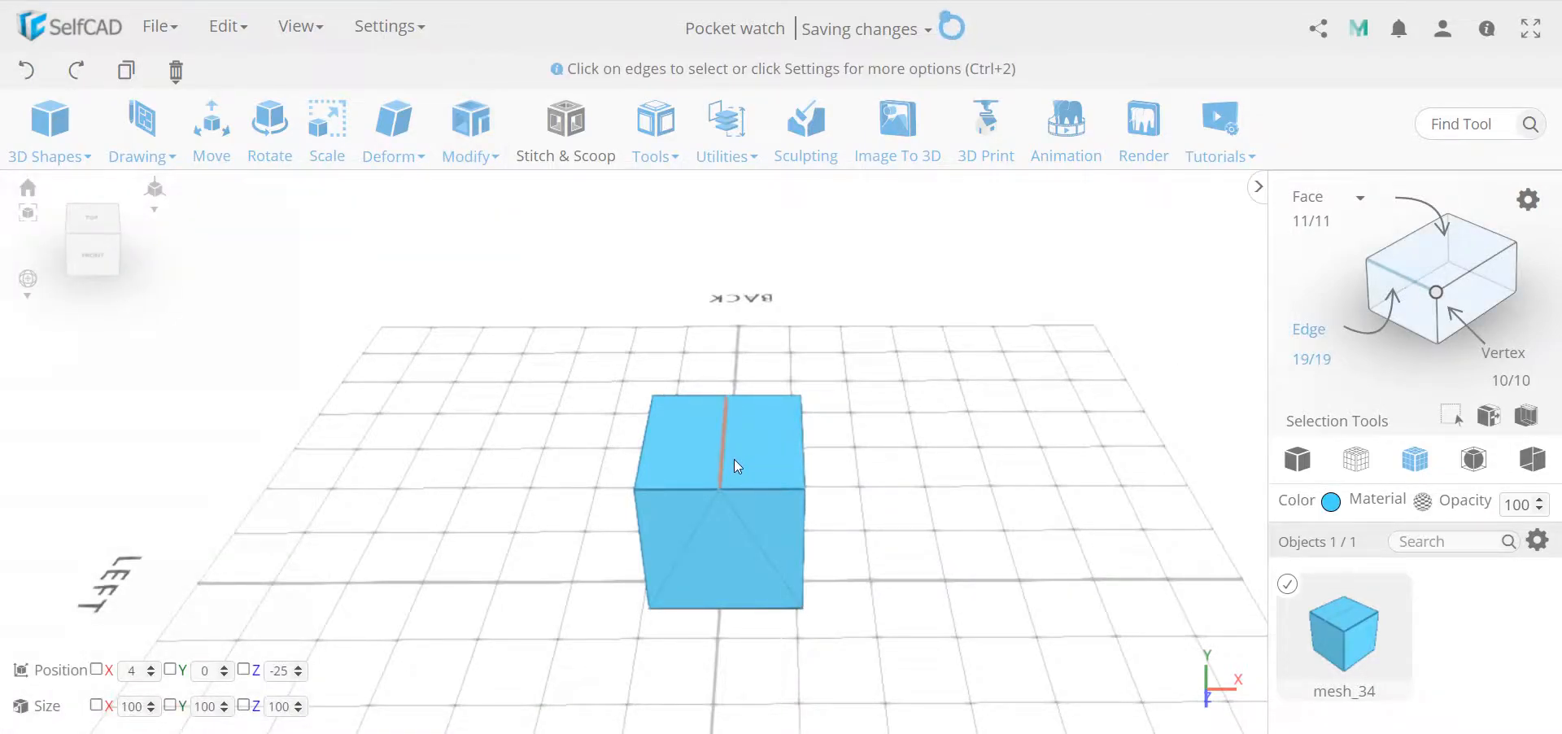
click(734, 459)
click(212, 130)
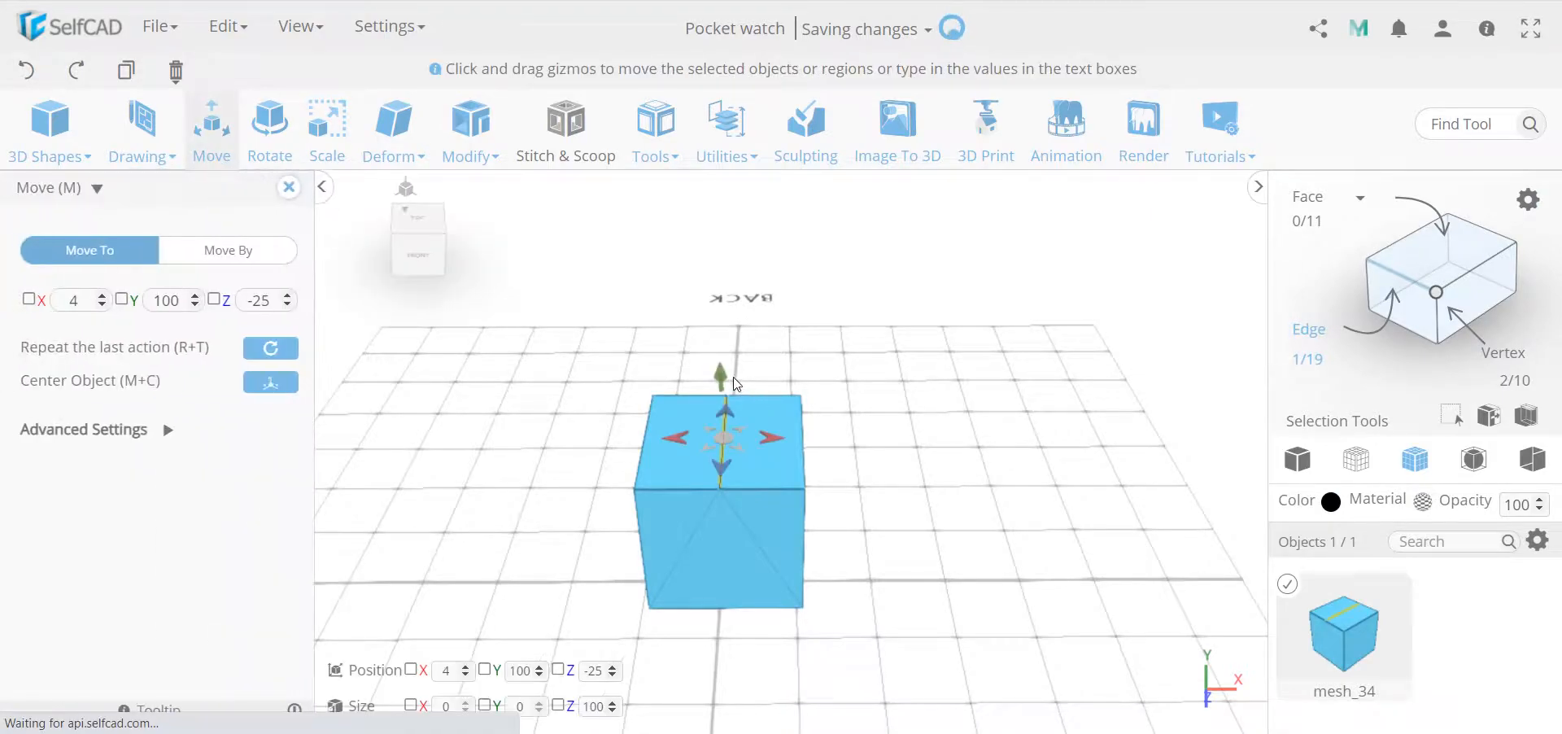
drag(723, 368, 730, 323)
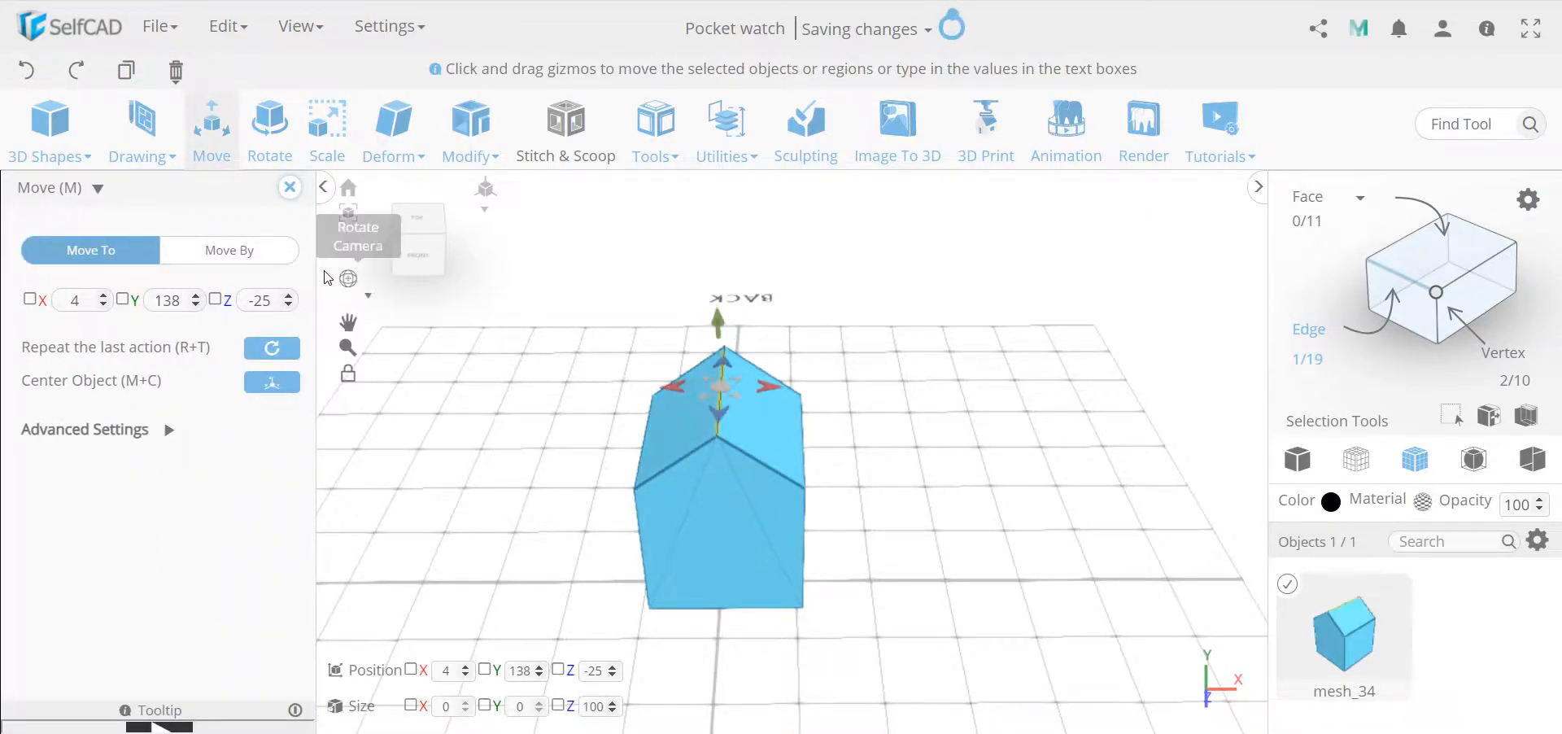
click(290, 187)
drag(442, 365, 485, 329)
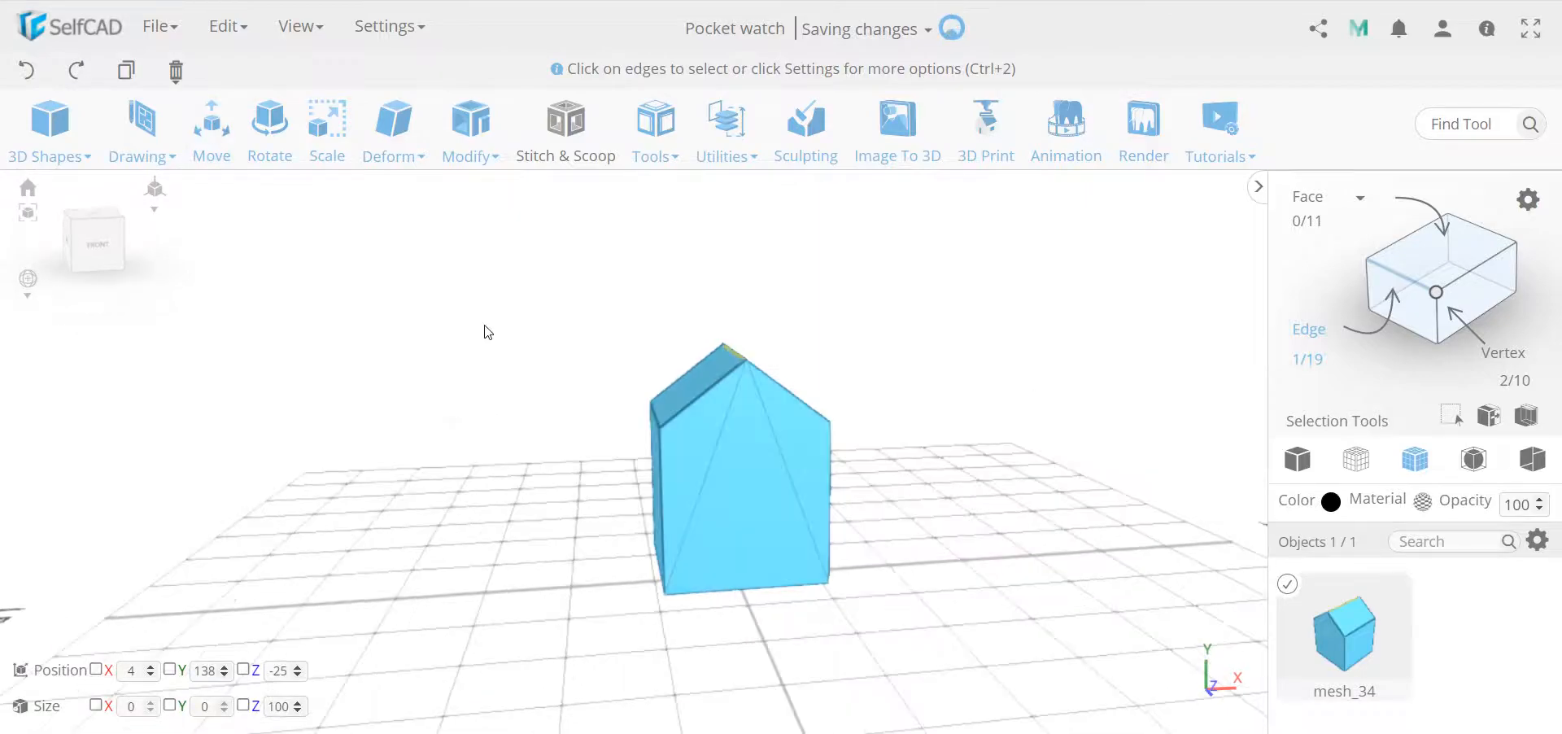
click(485, 329)
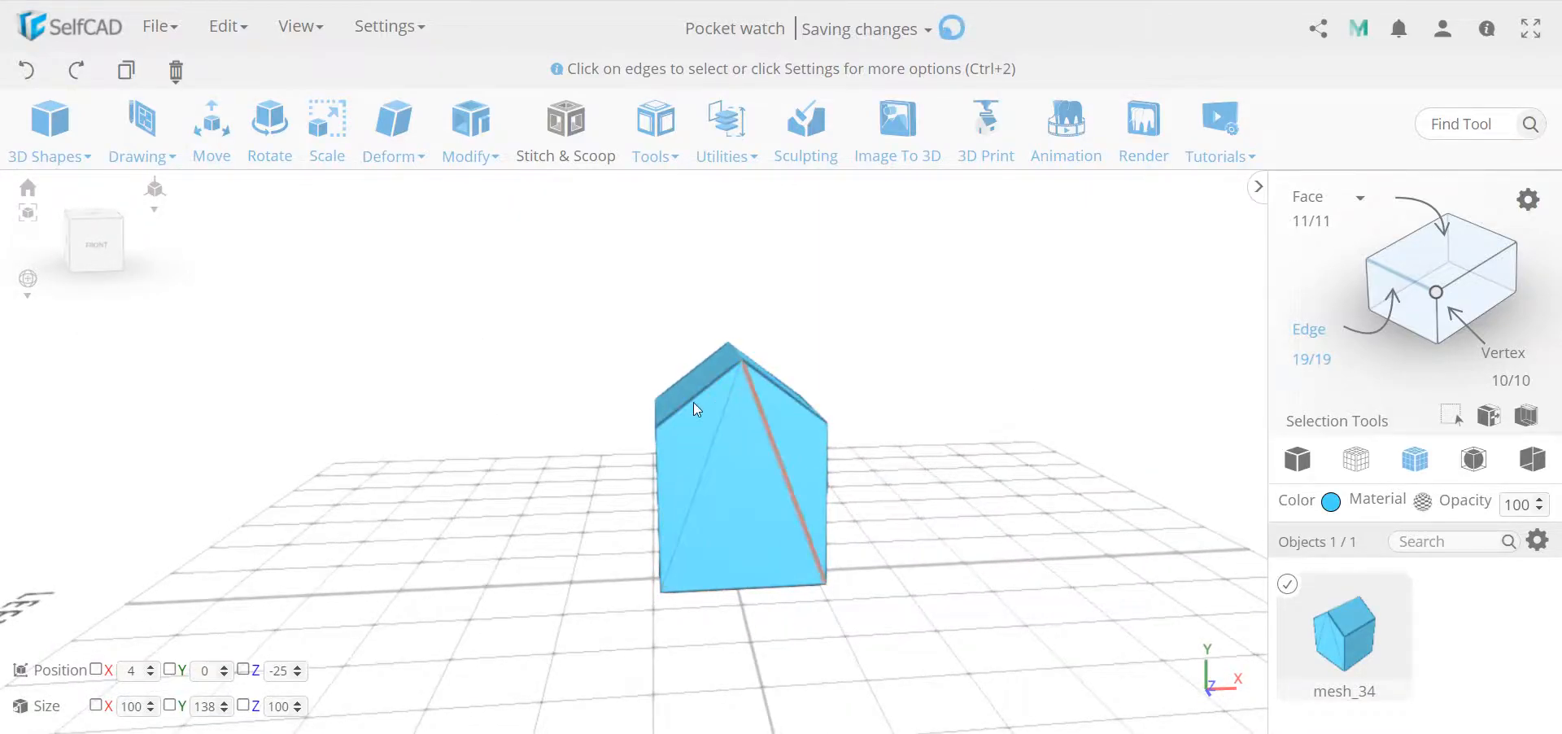
- Remove the diagonal edge running from the roof peak to the lower-right corner of the house's front face using Edit Details
drag(826, 437, 906, 478)
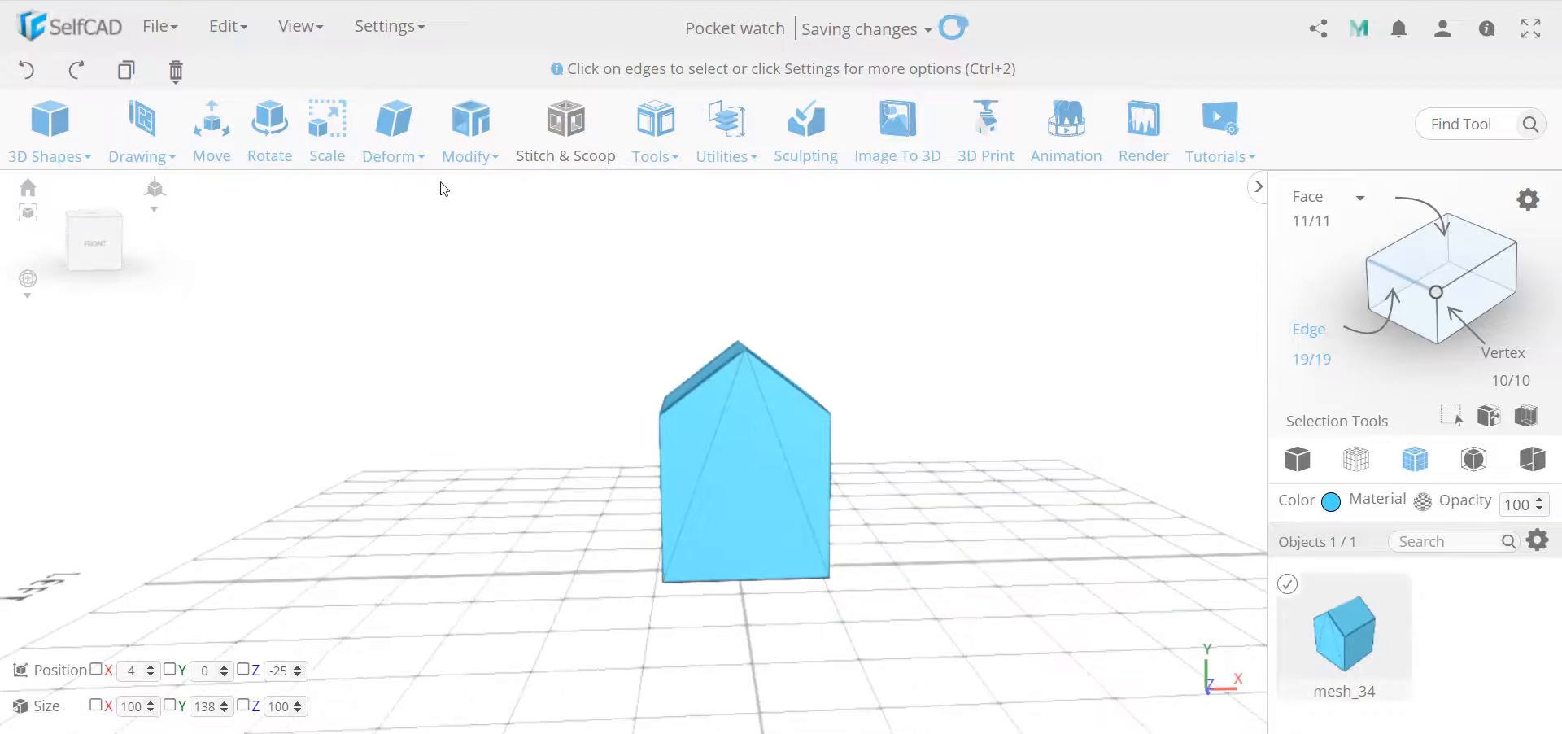
click(465, 151)
click(543, 573)
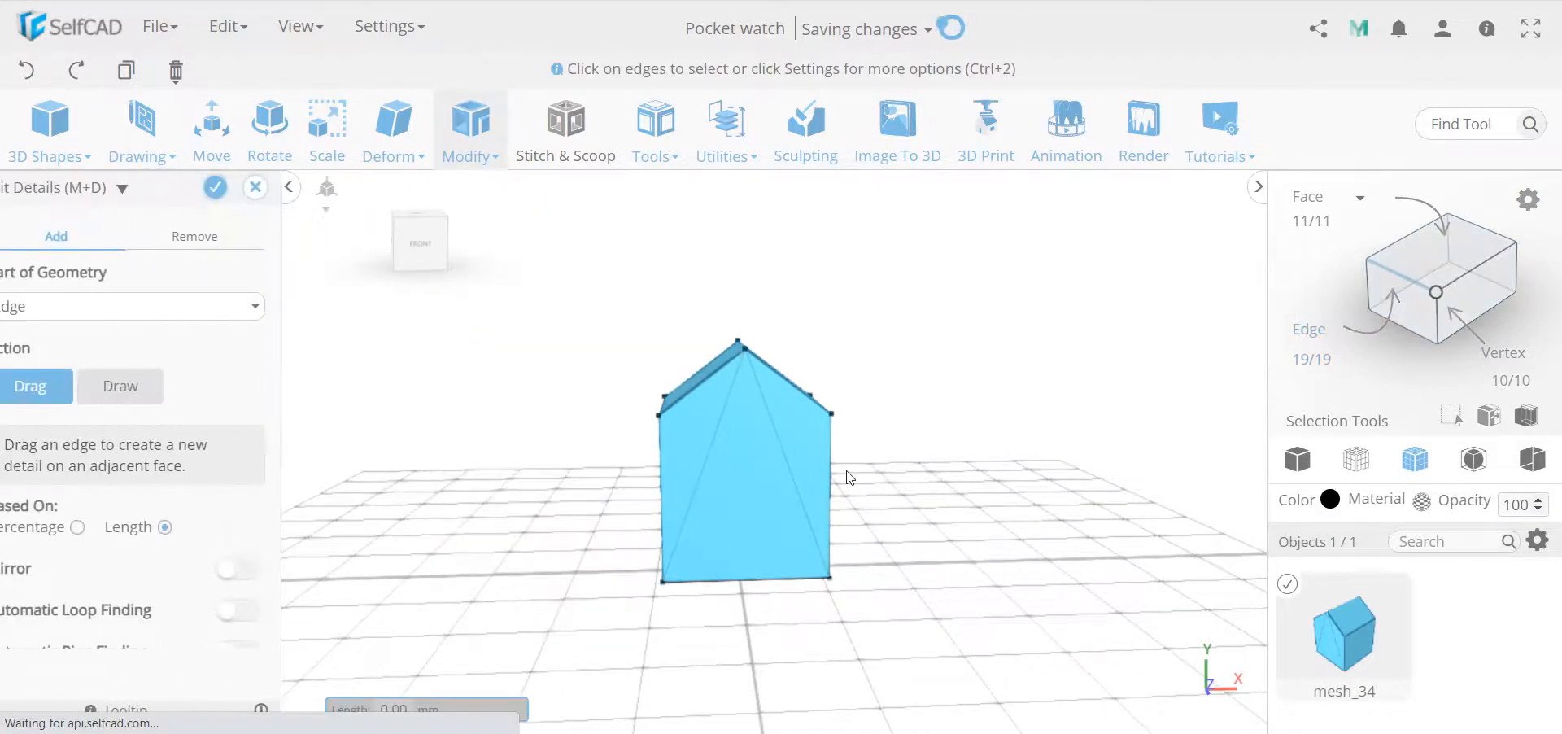
click(230, 237)
click(774, 435)
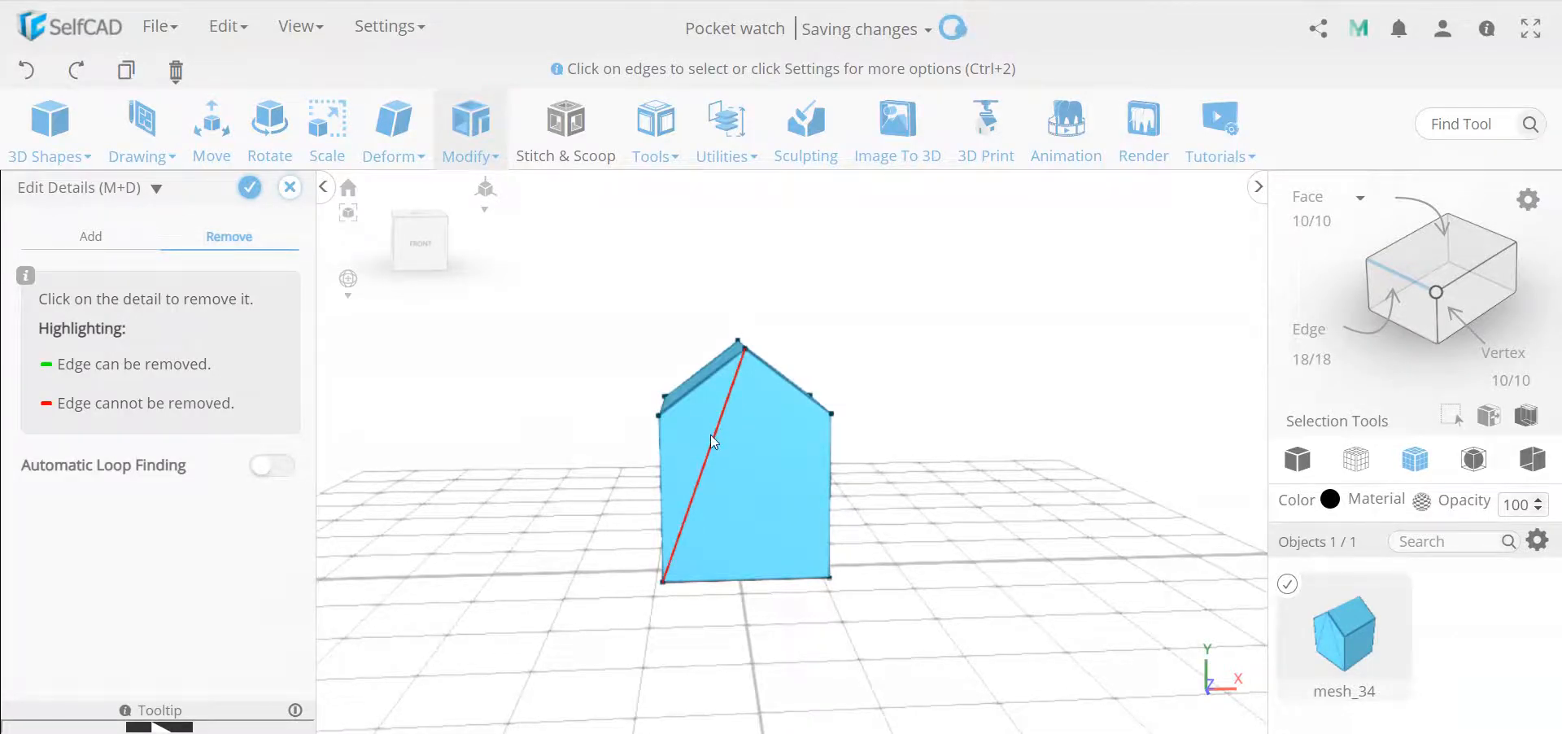
- Draw a horizontal edge across the house's front face at eaves height, joining the two wall corners
click(91, 238)
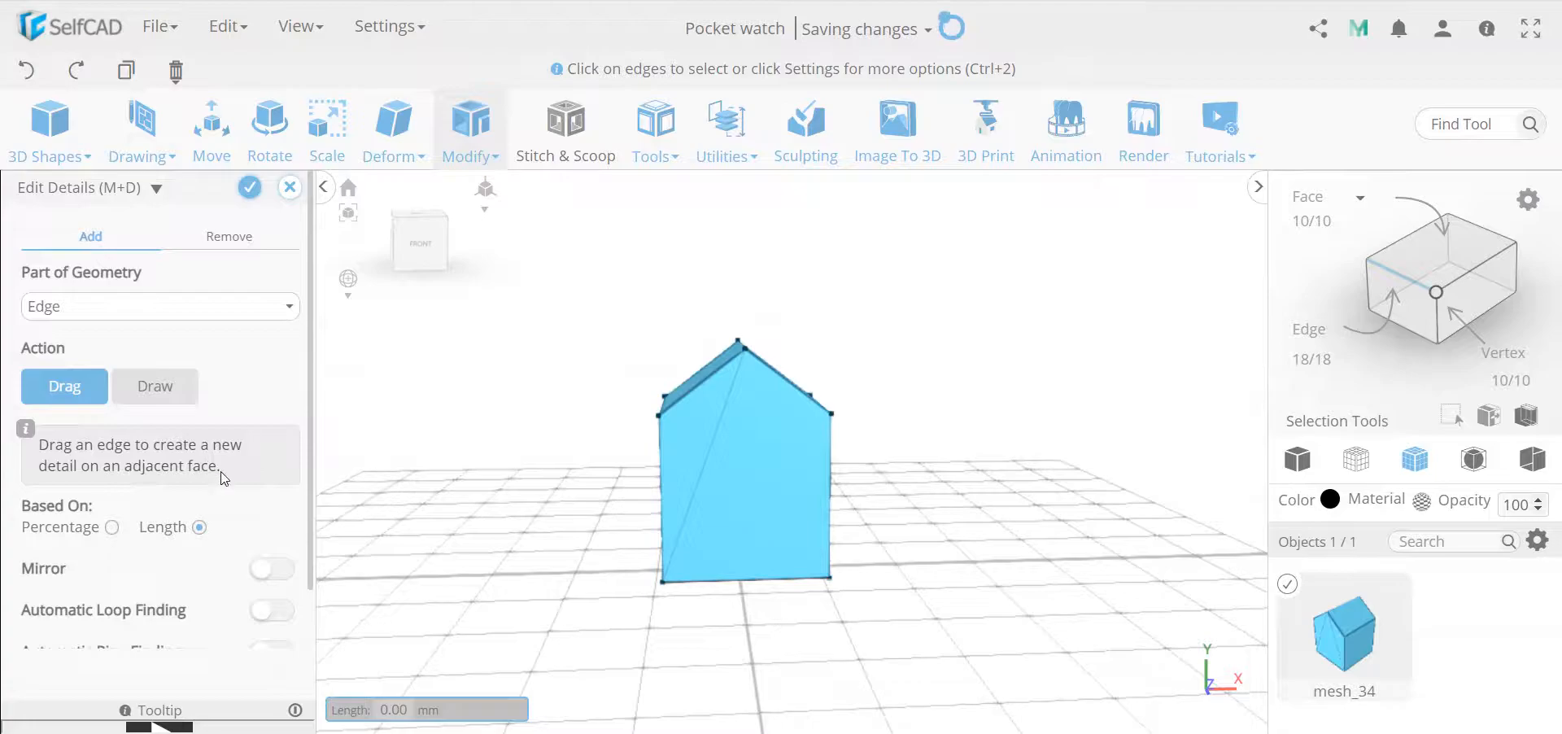
click(156, 389)
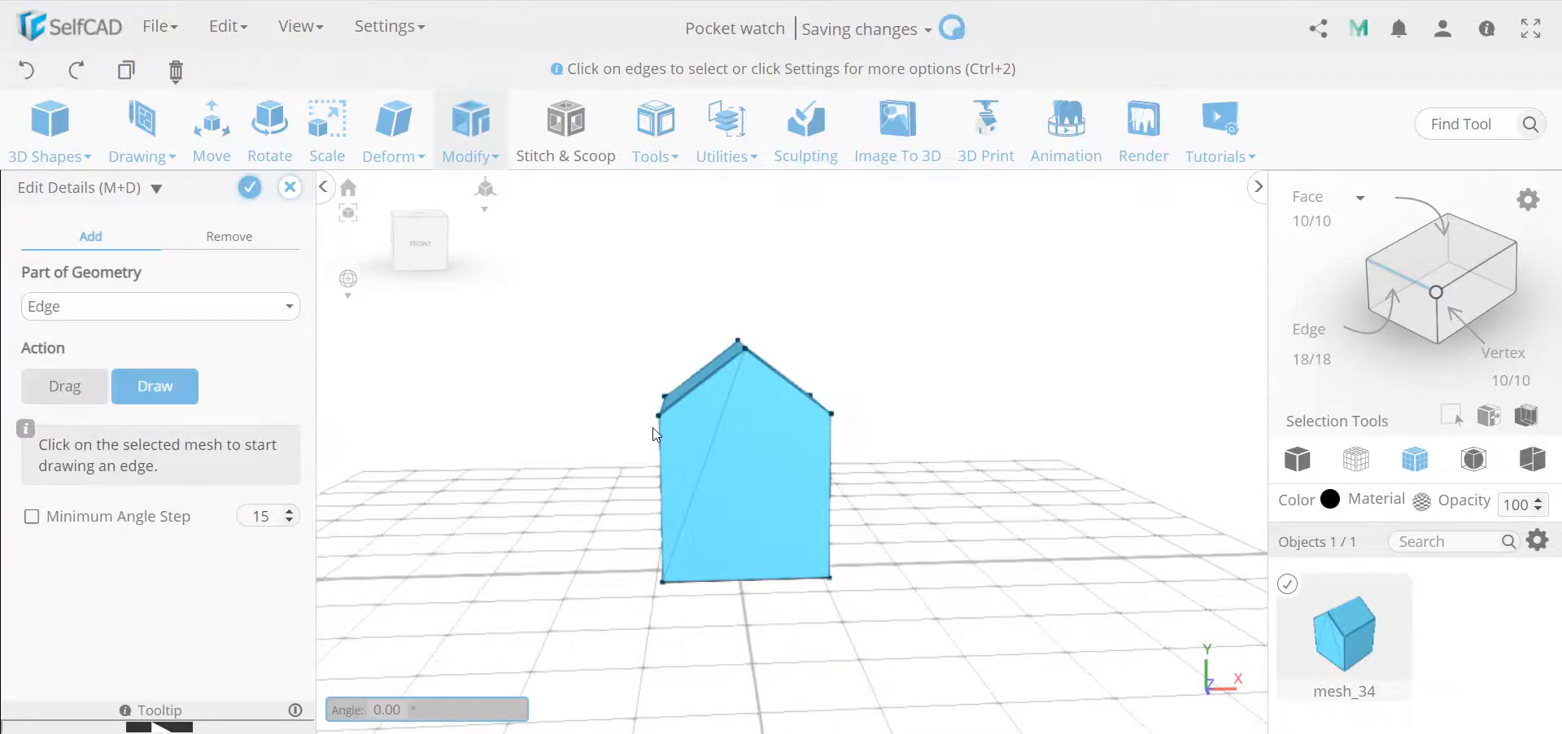
click(720, 413)
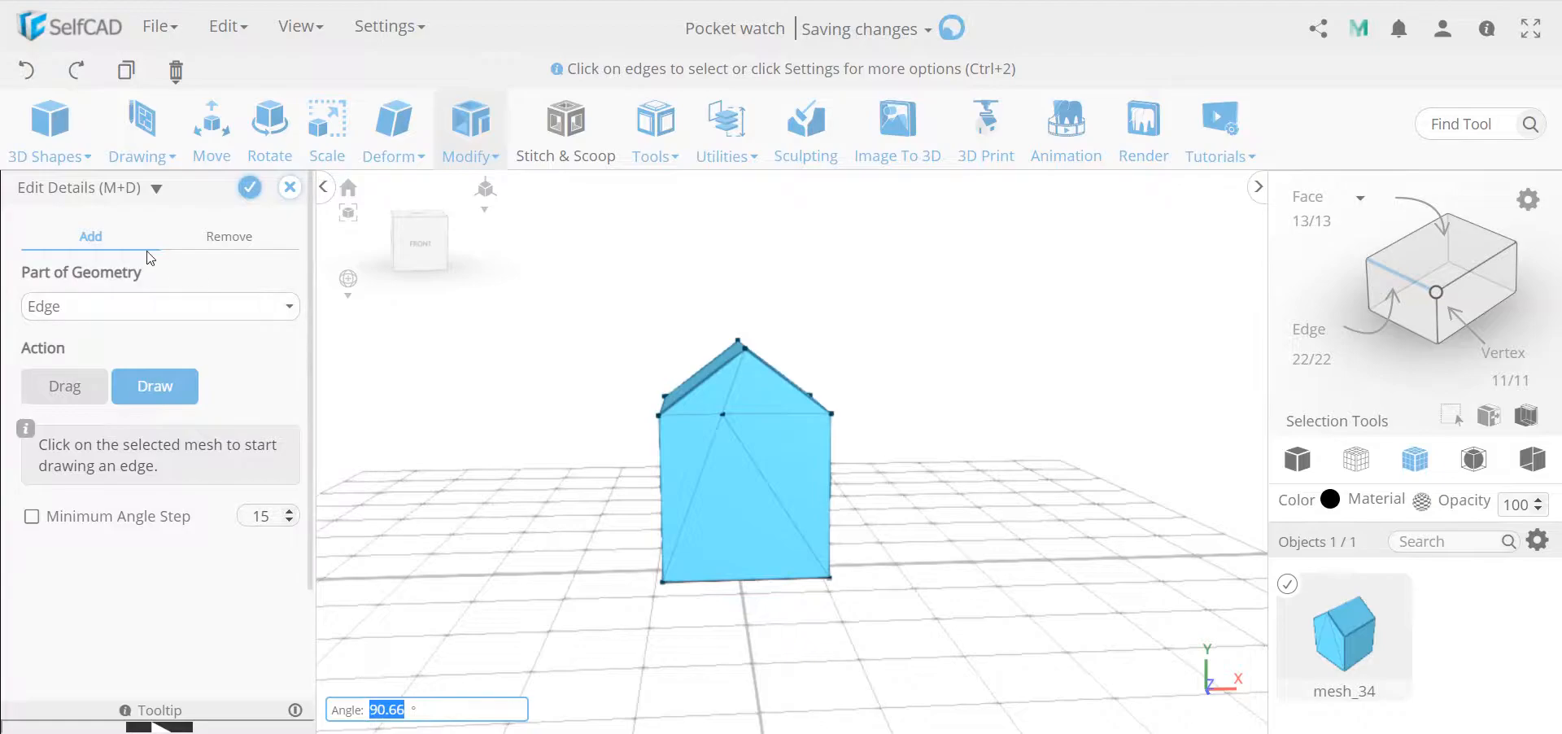
- Remove the leftover edge between the roof peak and the horizontal eaves edge, and apply the detail edits
click(230, 236)
click(734, 389)
drag(1121, 524, 1051, 481)
scroll(704, 382, up, 2)
scroll(700, 386, up, 1)
drag(1081, 423, 1061, 443)
click(250, 190)
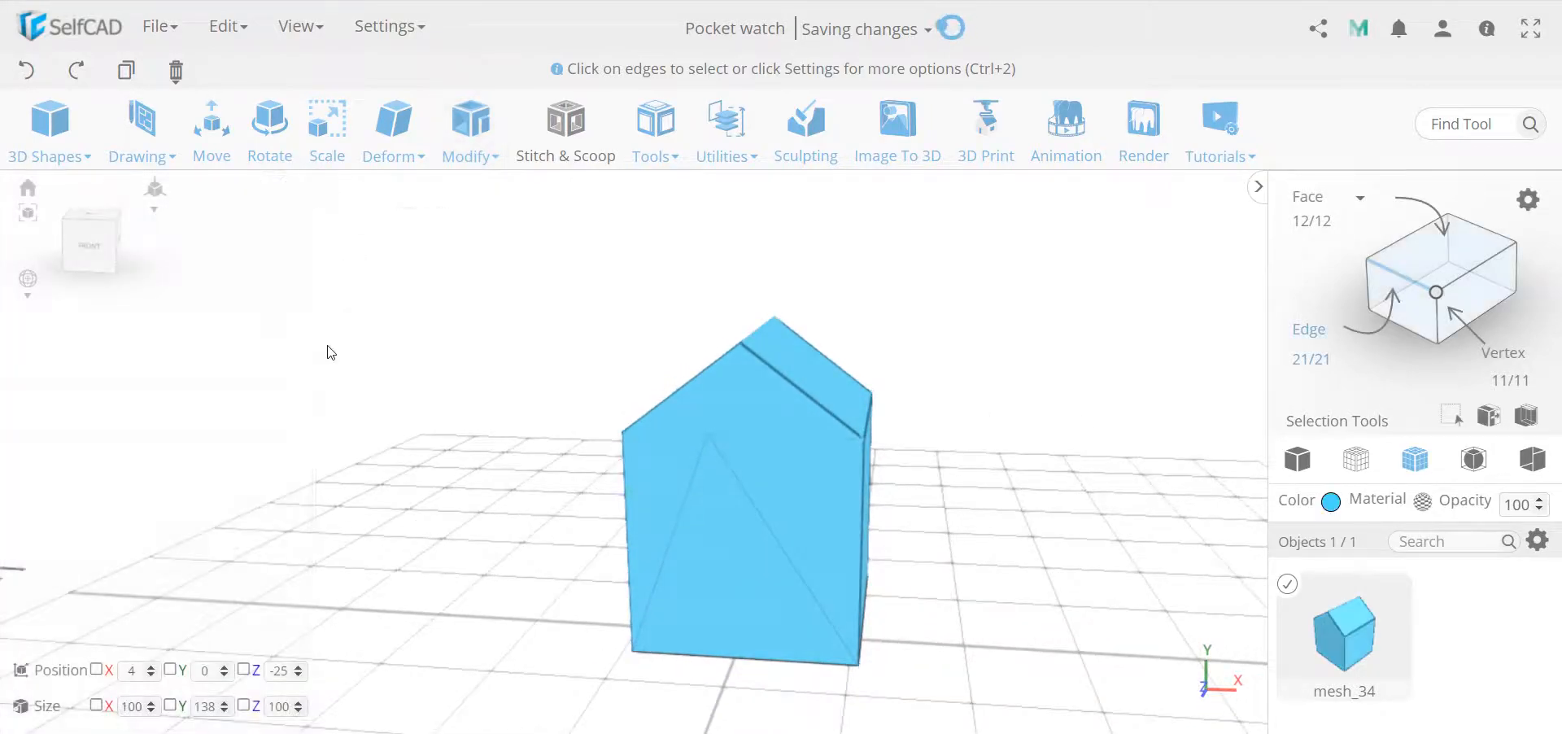
- Try to inset the triangular gable face by an amount of 10
click(1440, 248)
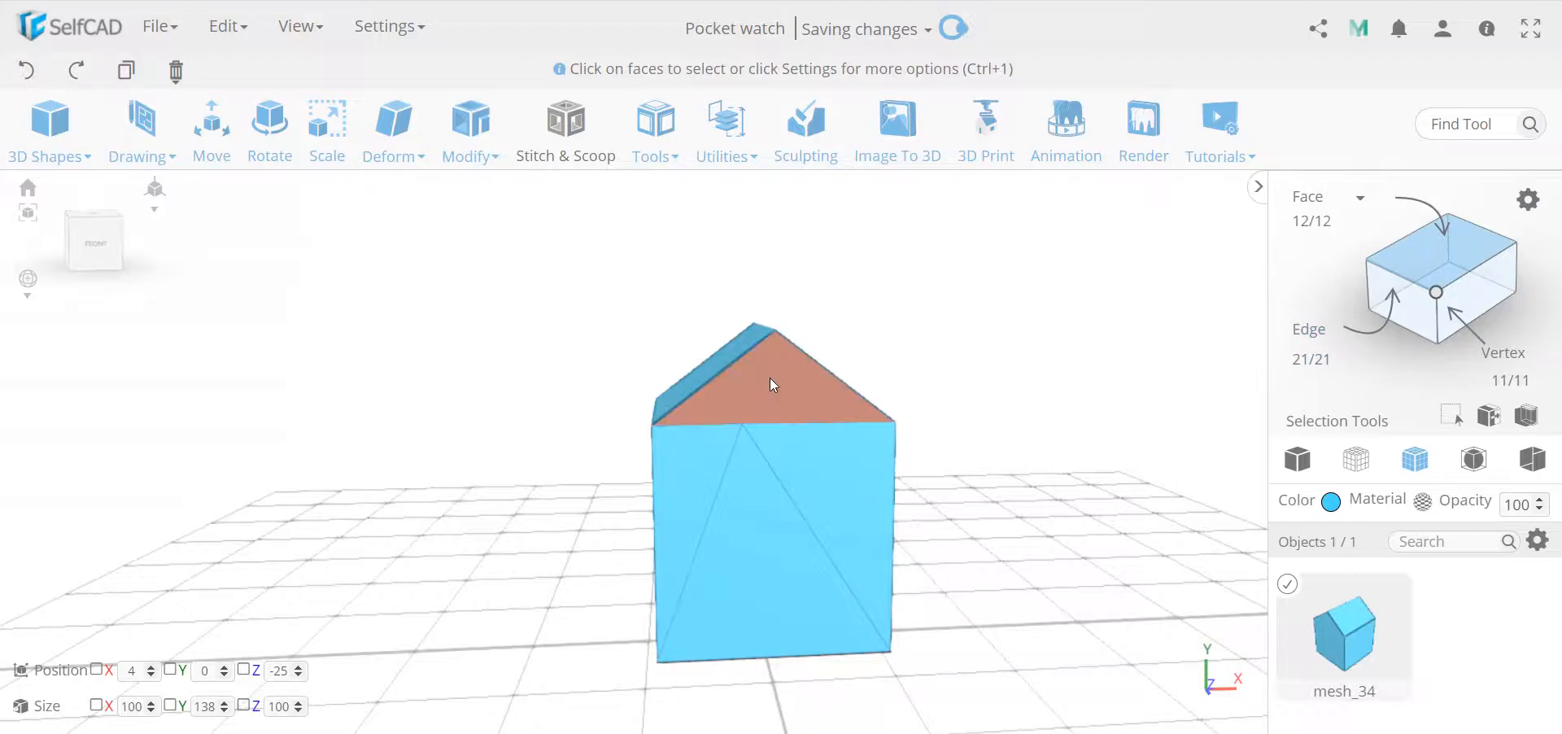
click(778, 381)
drag(465, 415, 401, 376)
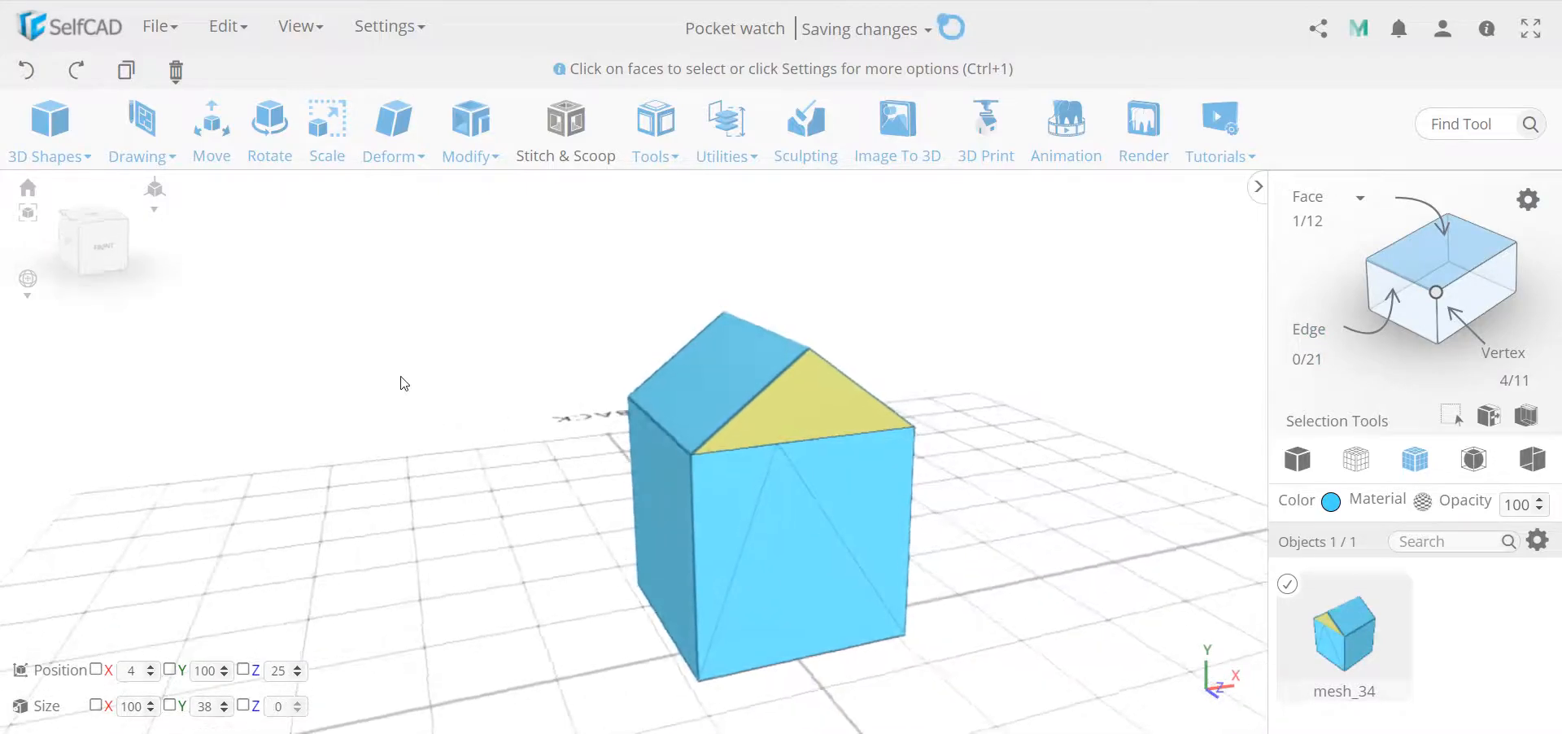
click(411, 148)
click(470, 155)
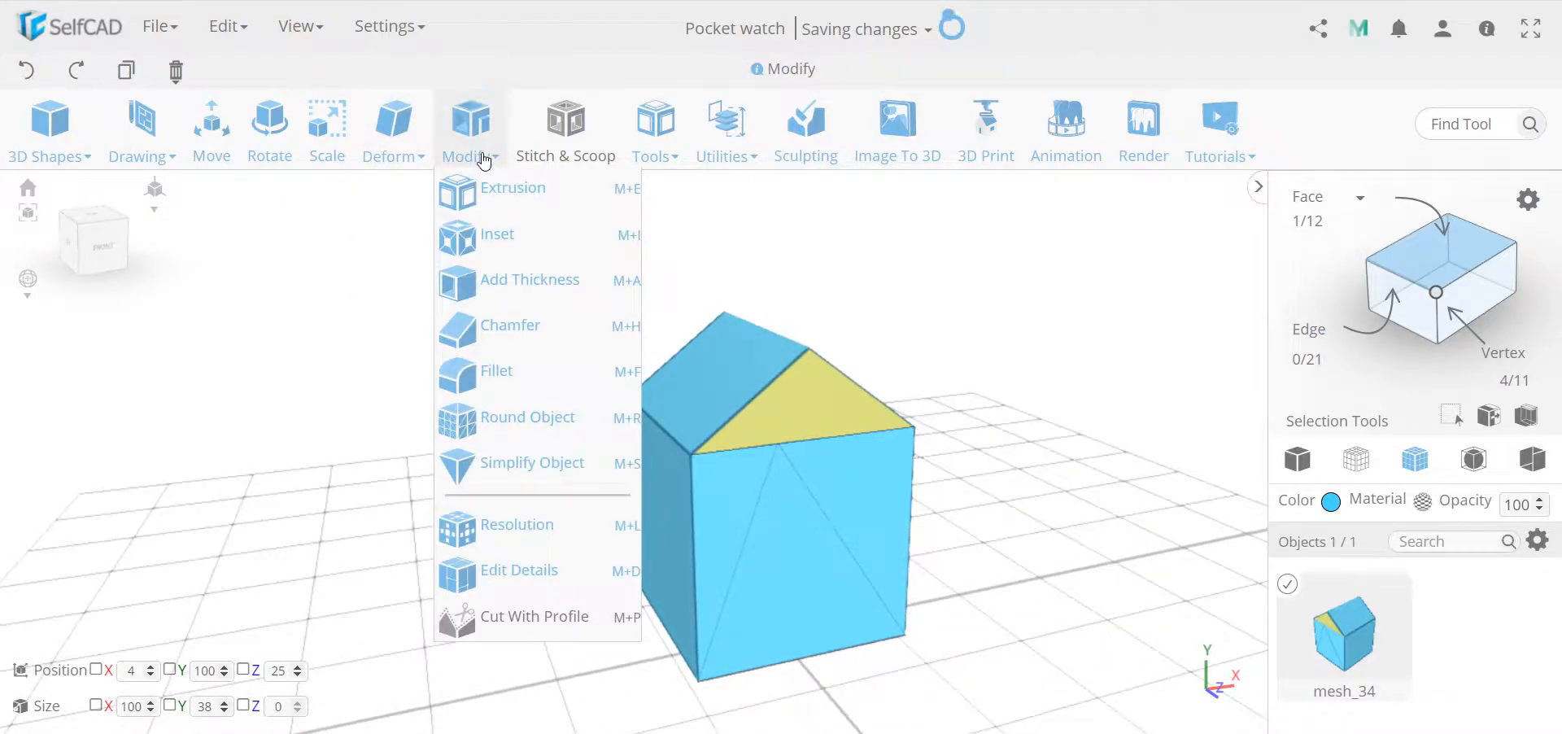
click(497, 235)
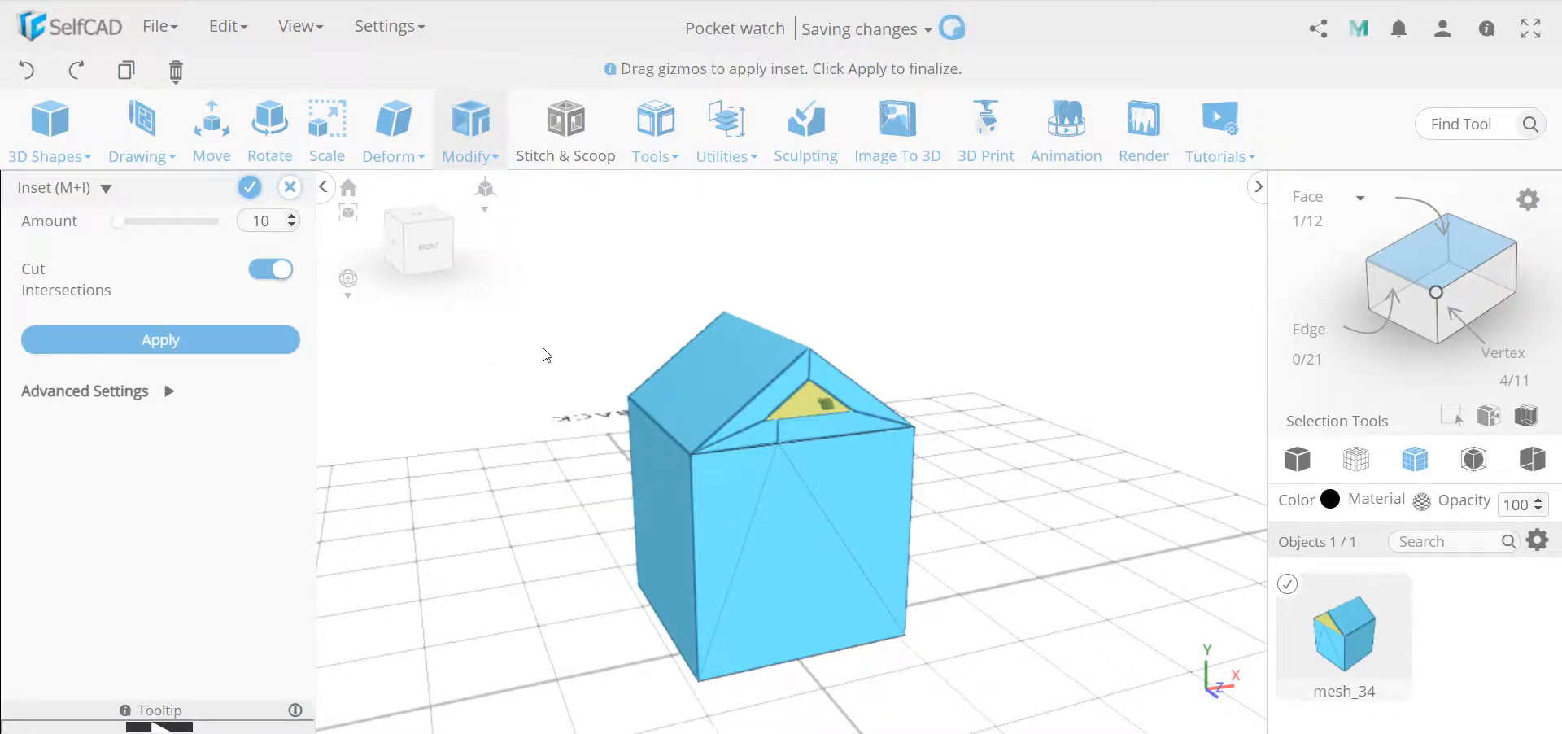
click(291, 189)
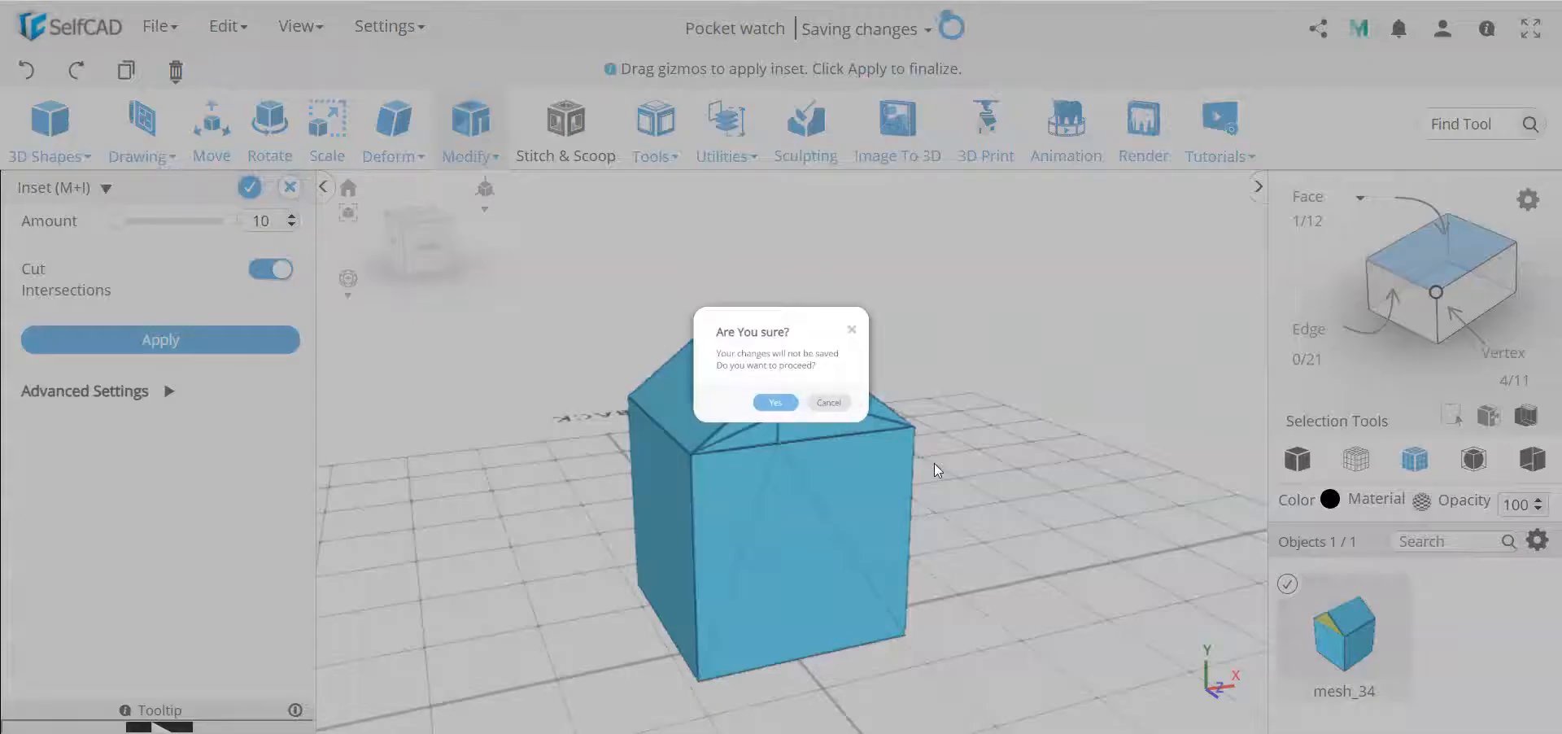
click(782, 440)
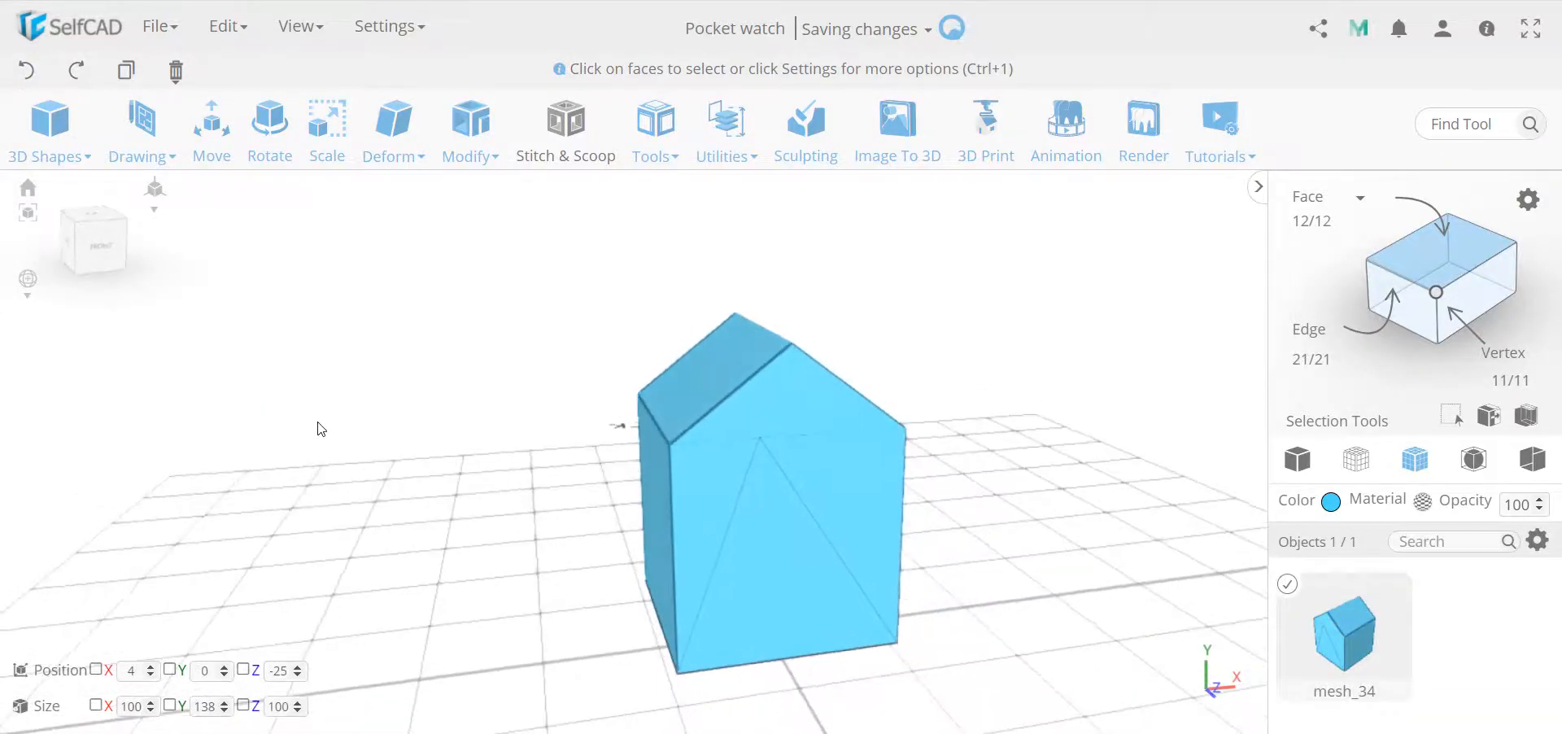
- Undo the front-face edge edits and select all edges of the house shape
click(30, 74)
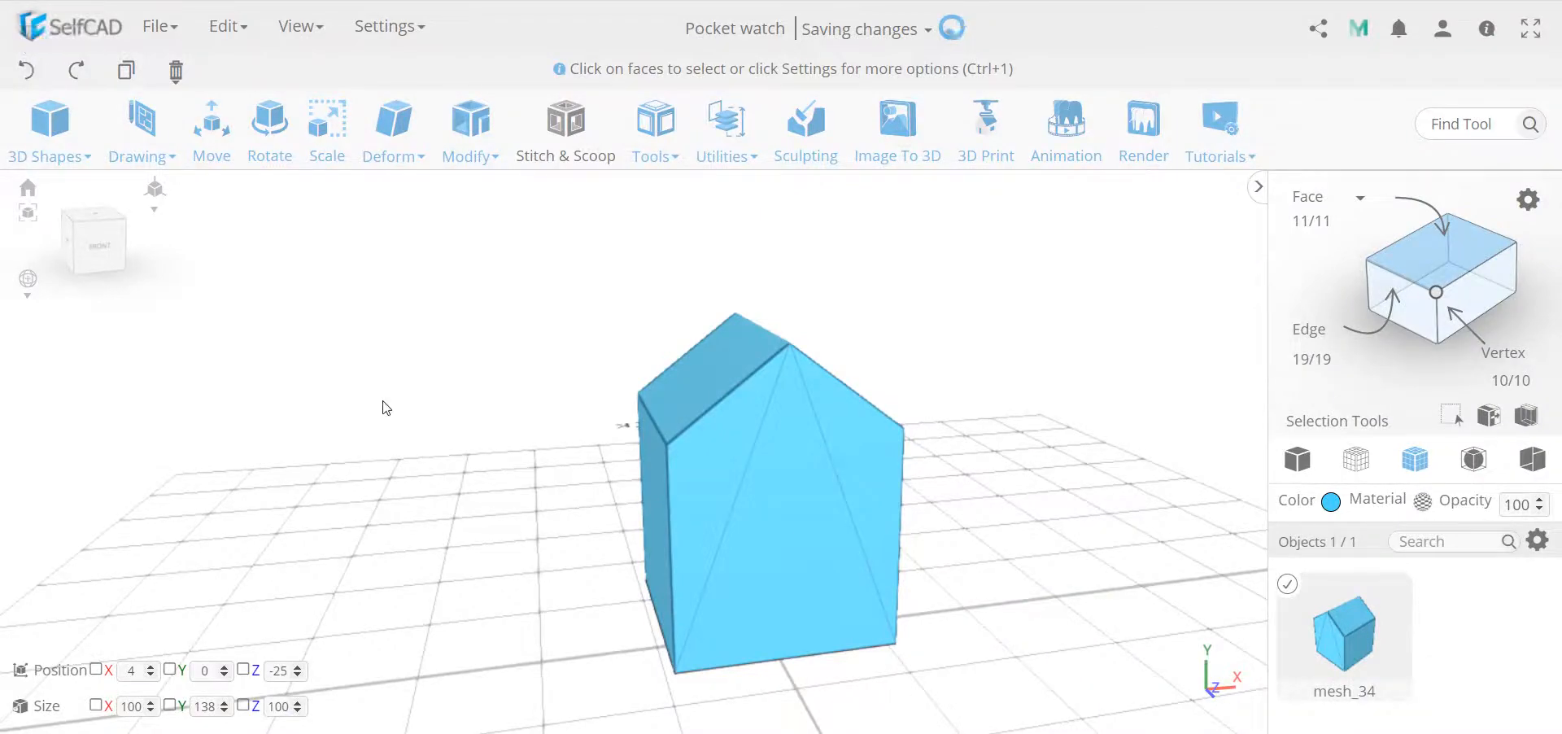
drag(383, 403, 279, 418)
click(1407, 286)
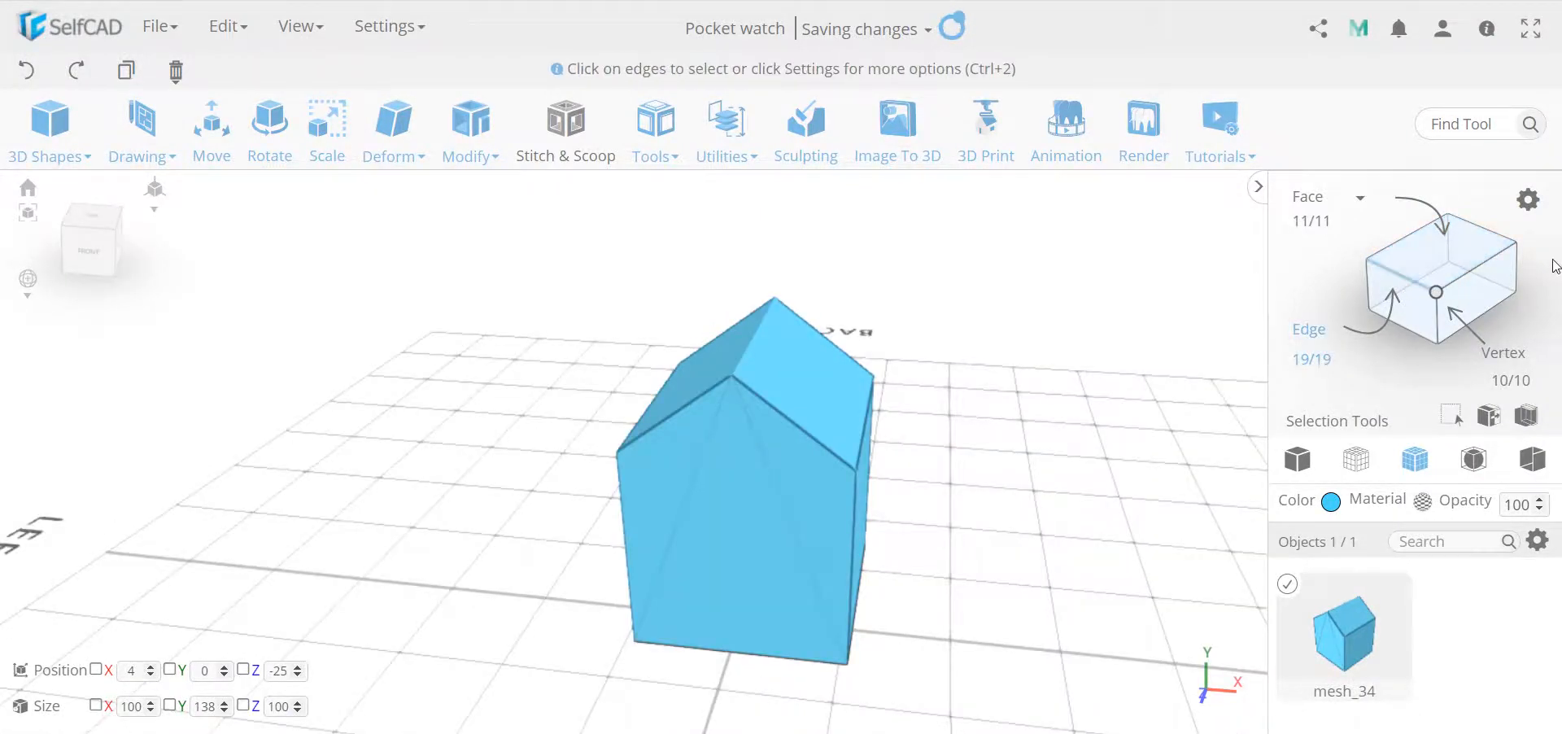
click(1529, 201)
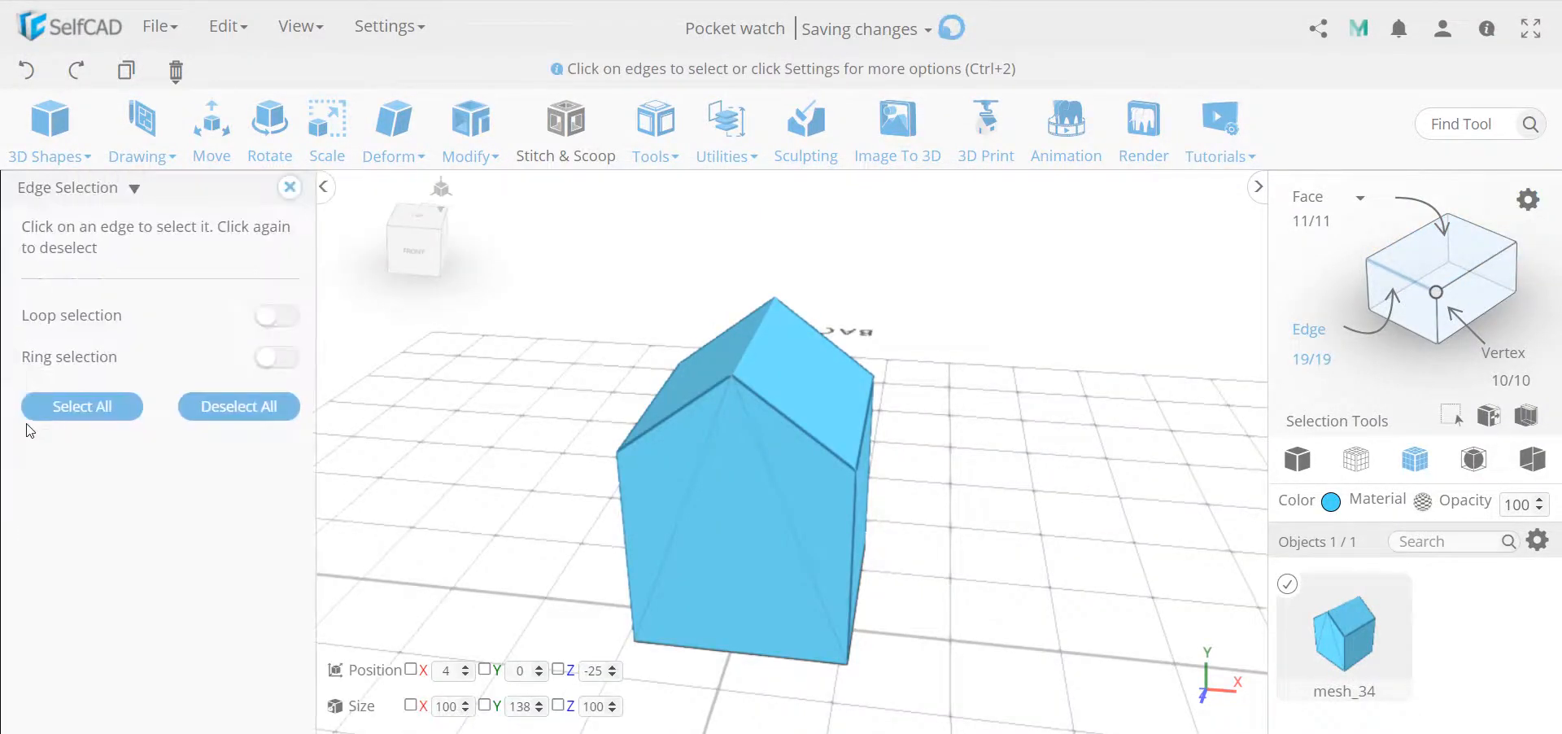
click(83, 408)
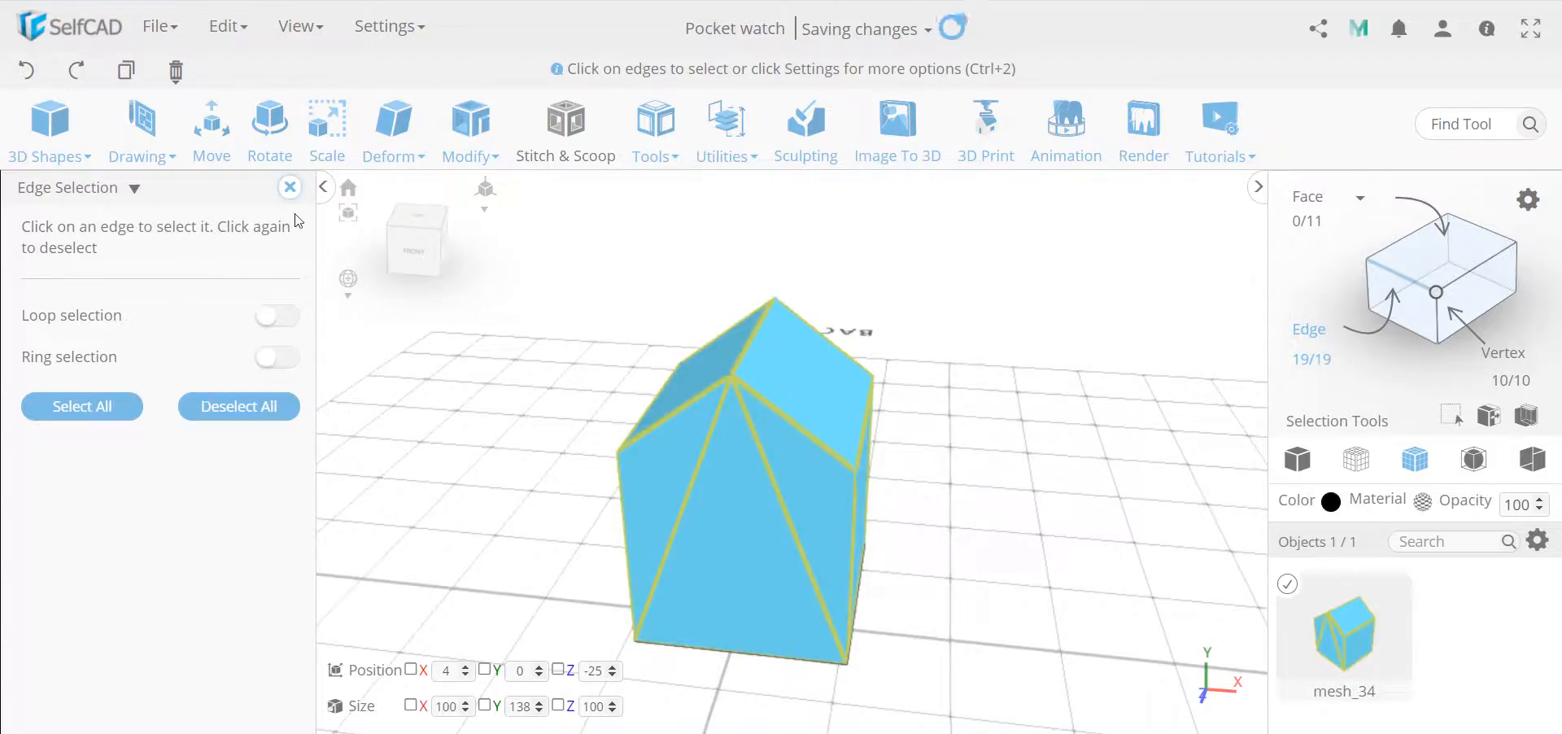
- Copy the selected edges of the house as a separate wireframe profile and delete the original solid
click(289, 187)
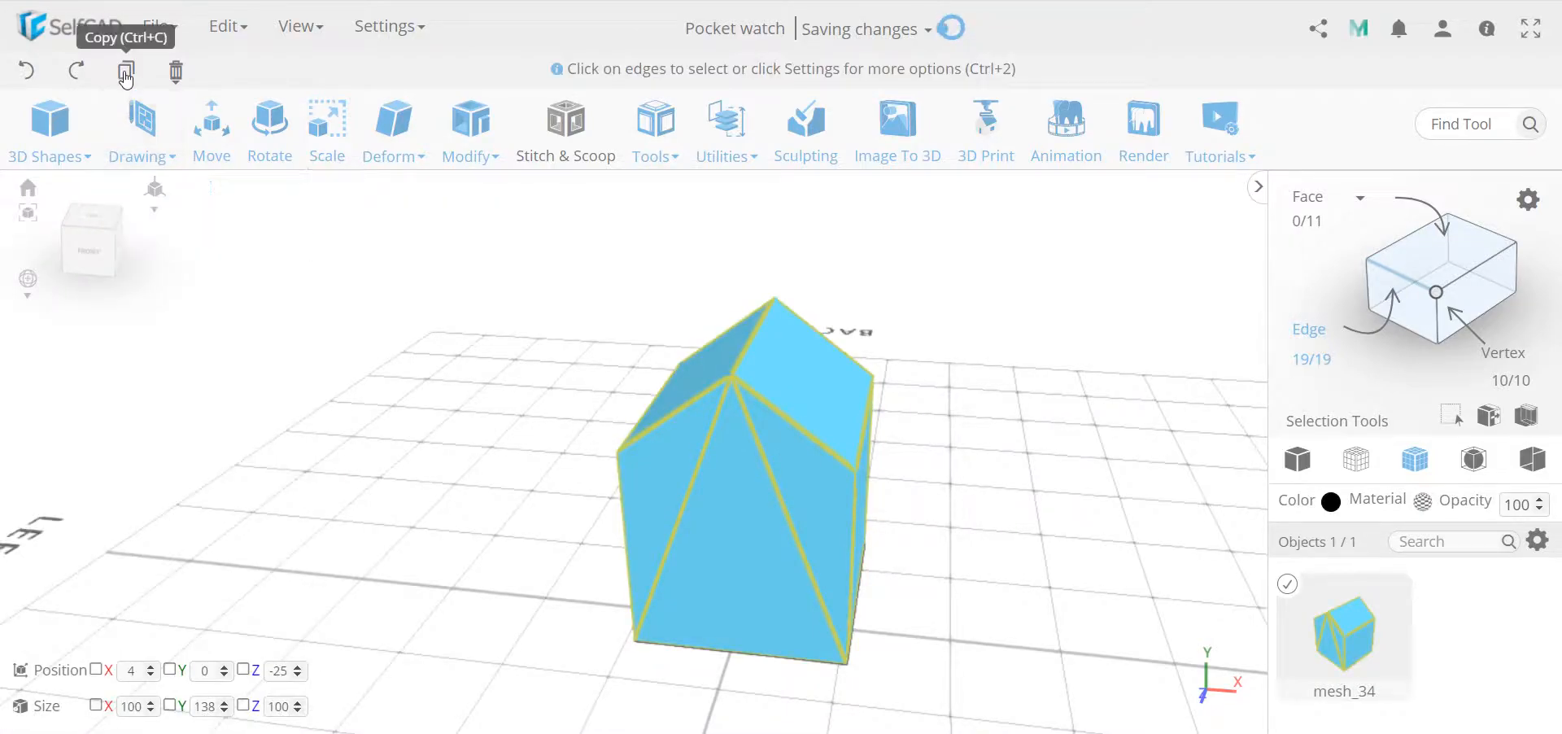
click(126, 73)
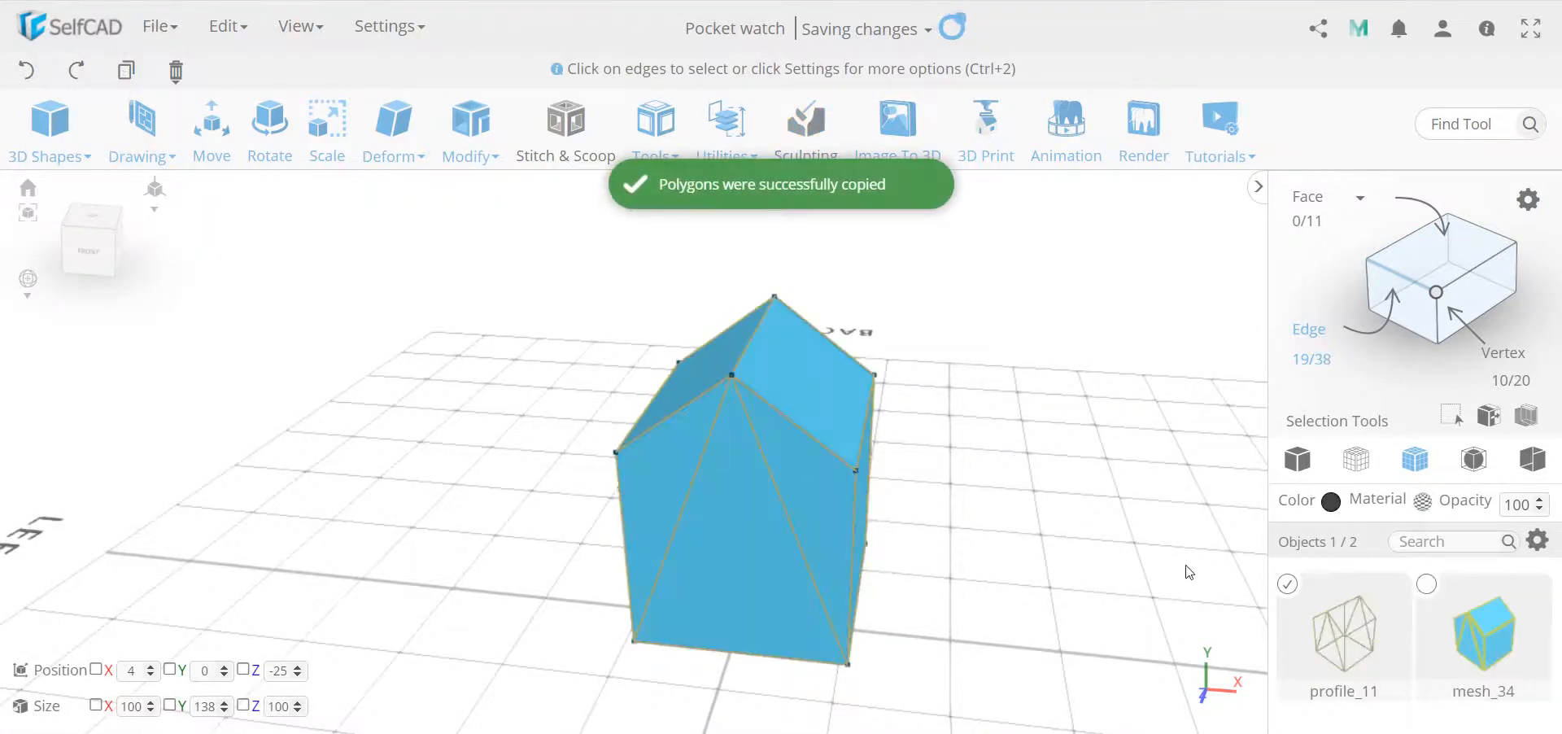
click(1288, 586)
click(1424, 585)
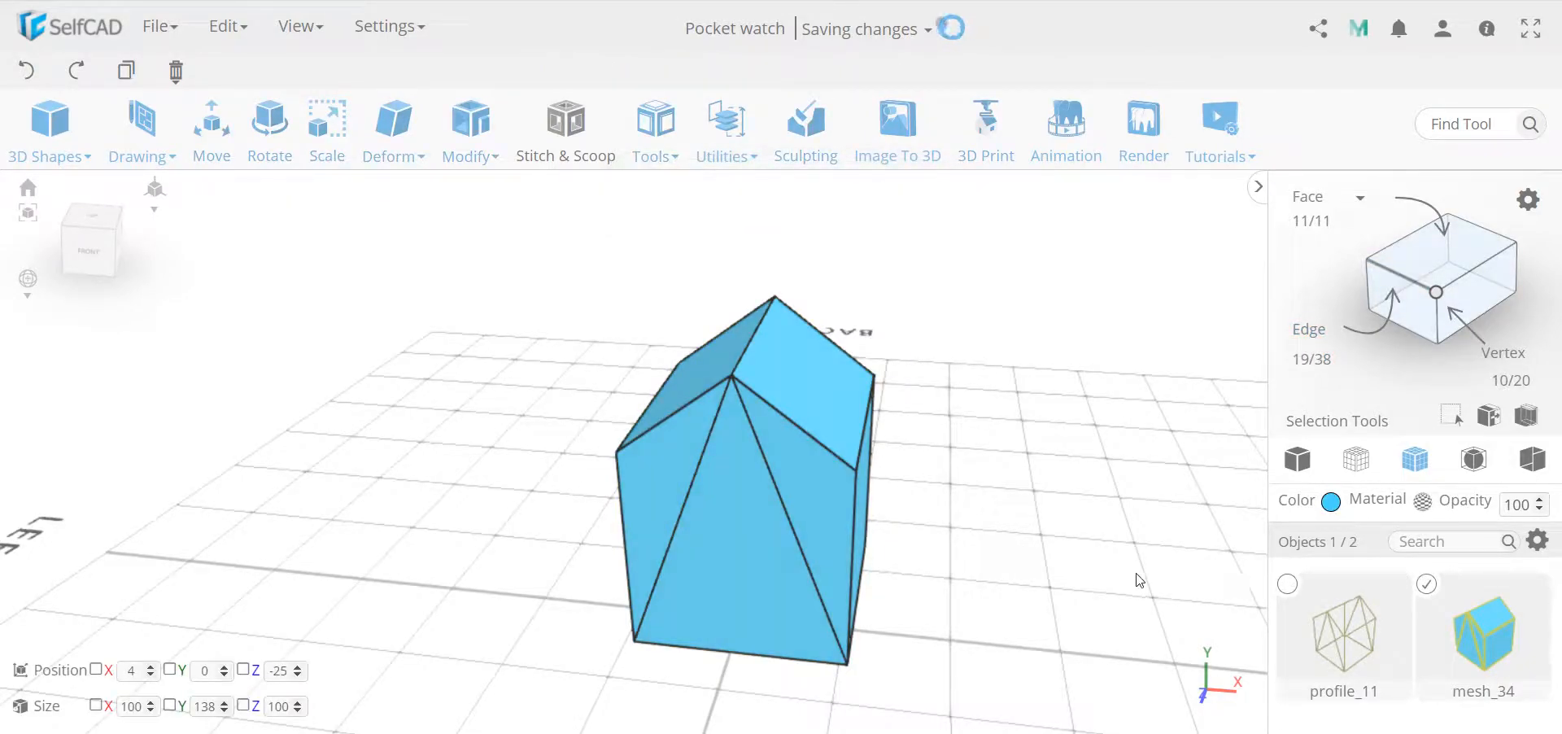
key(Delete)
drag(1135, 575, 635, 447)
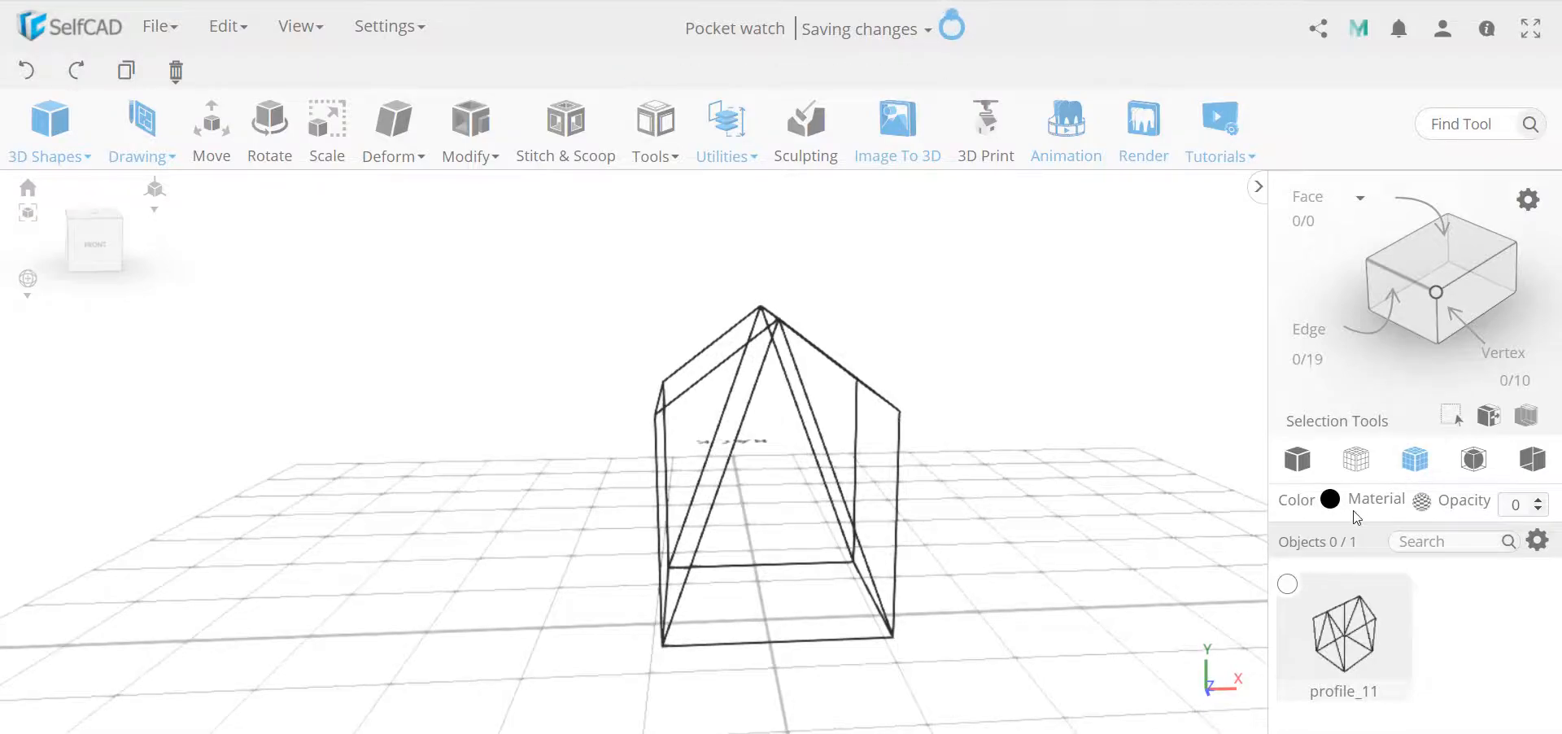
- Delete the diagonal edges running from the roof peaks to the base corners on both gable ends of the wireframe
click(1287, 584)
drag(1169, 632, 960, 466)
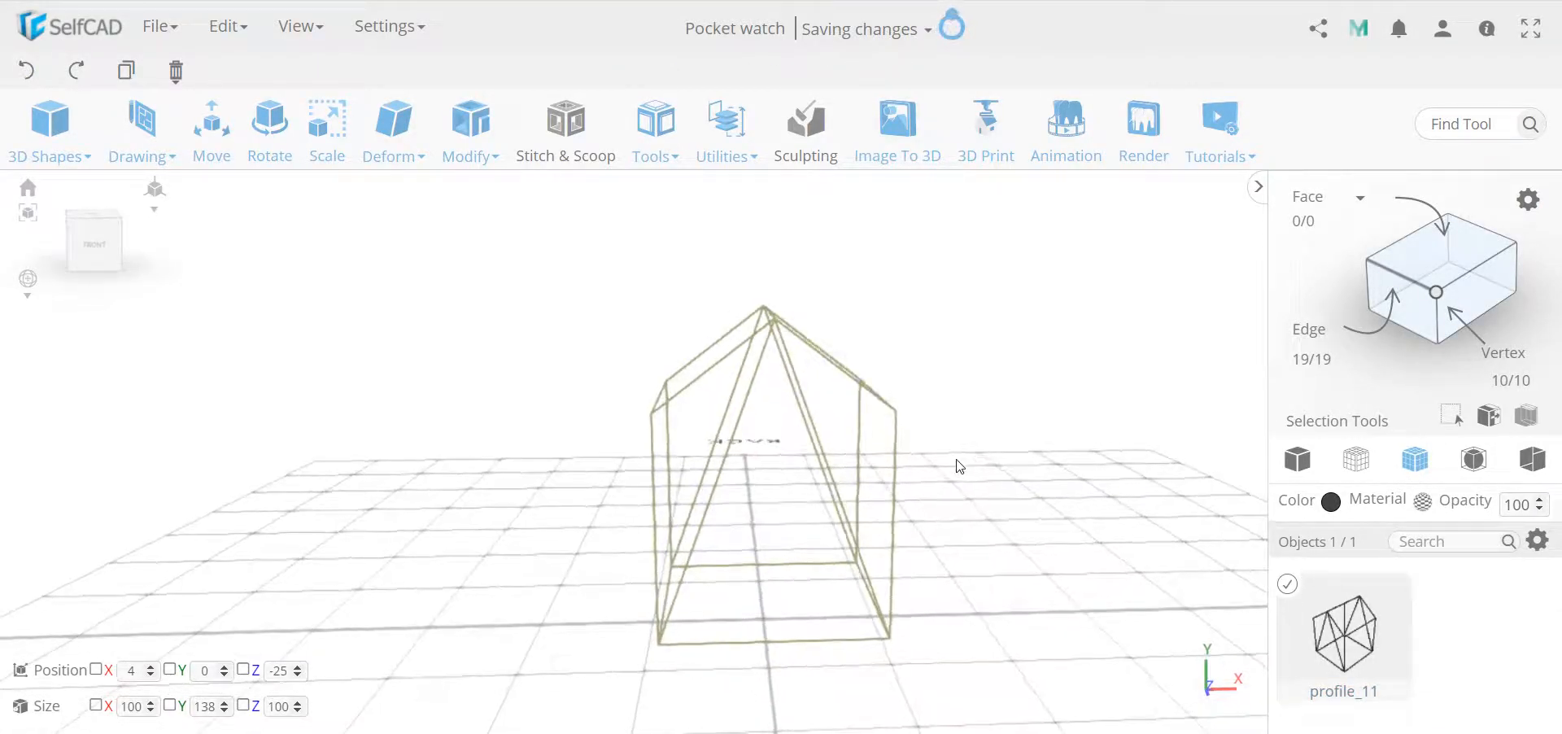
click(1433, 231)
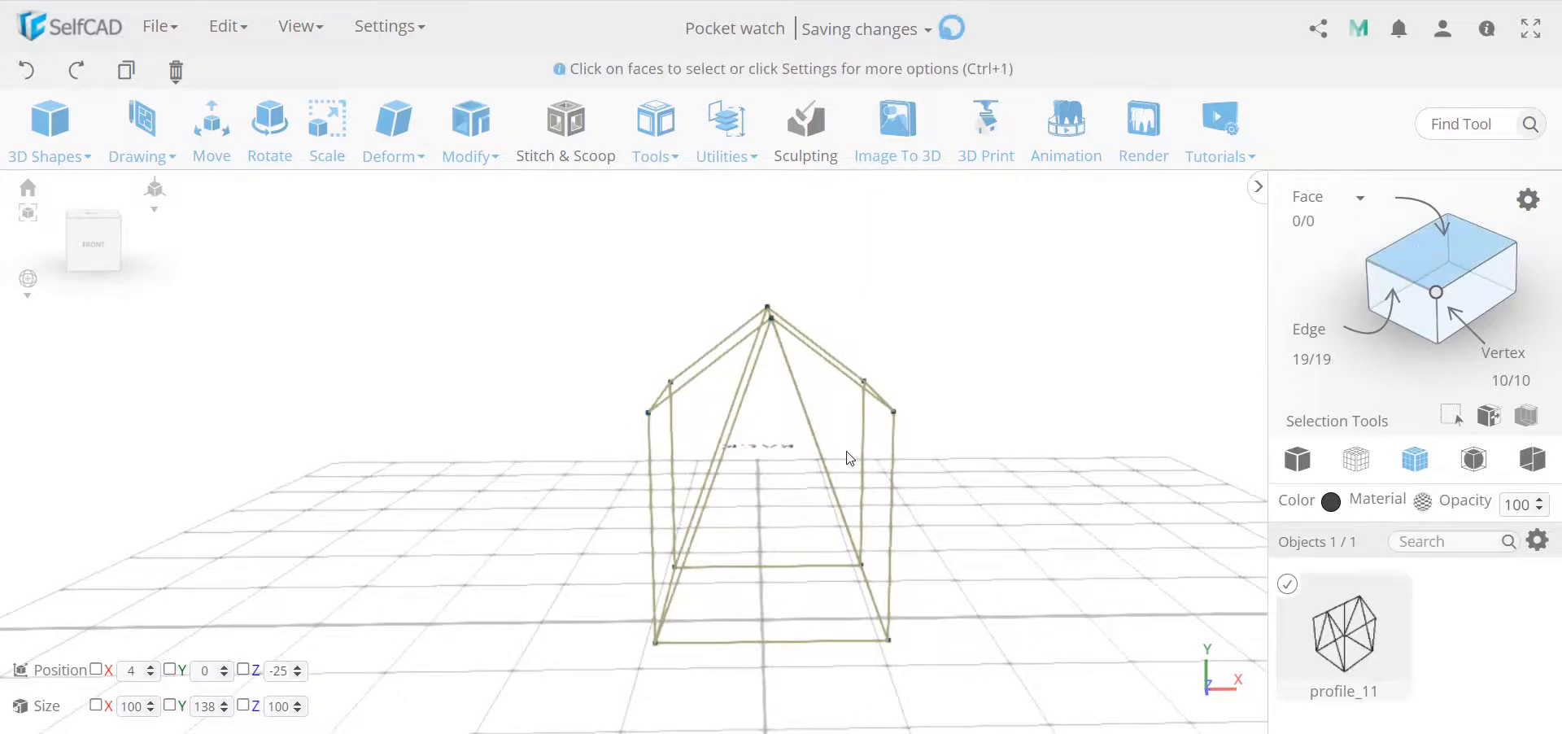
drag(838, 447, 707, 423)
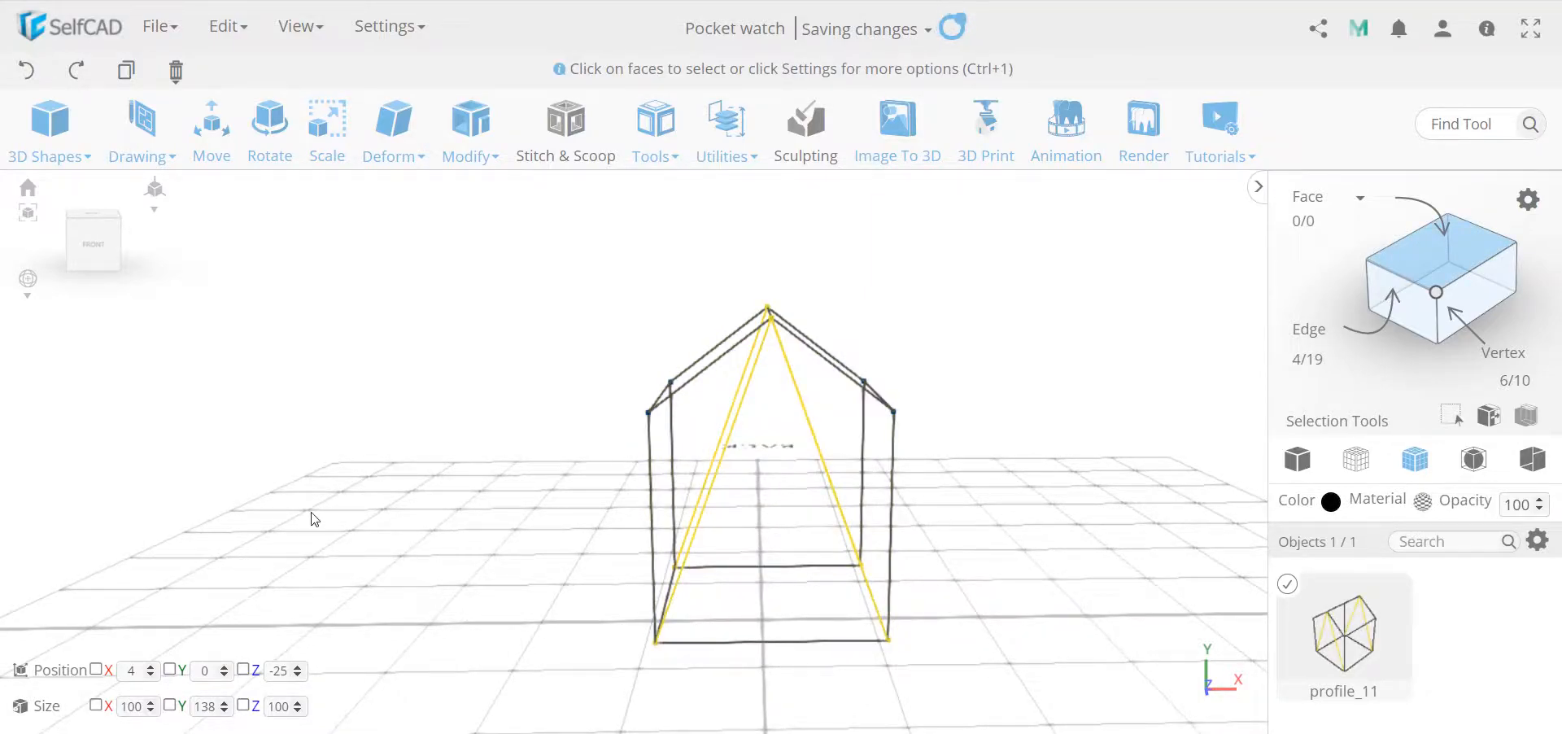
key(Delete)
key(Return)
drag(345, 493, 413, 520)
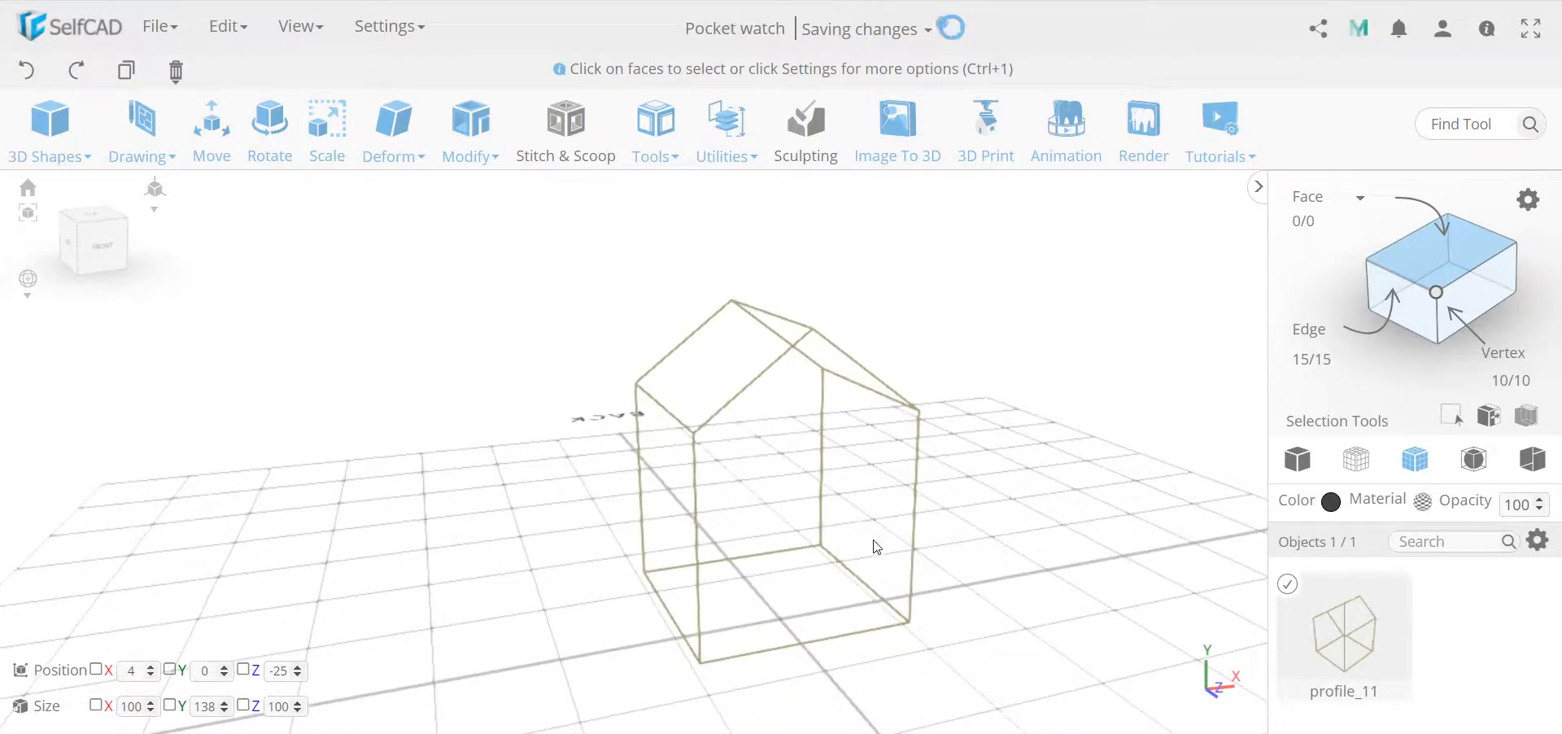
- Preview Fill Polygons on the house wireframe with Convex turned off, and discard the fill
drag(1047, 512, 983, 505)
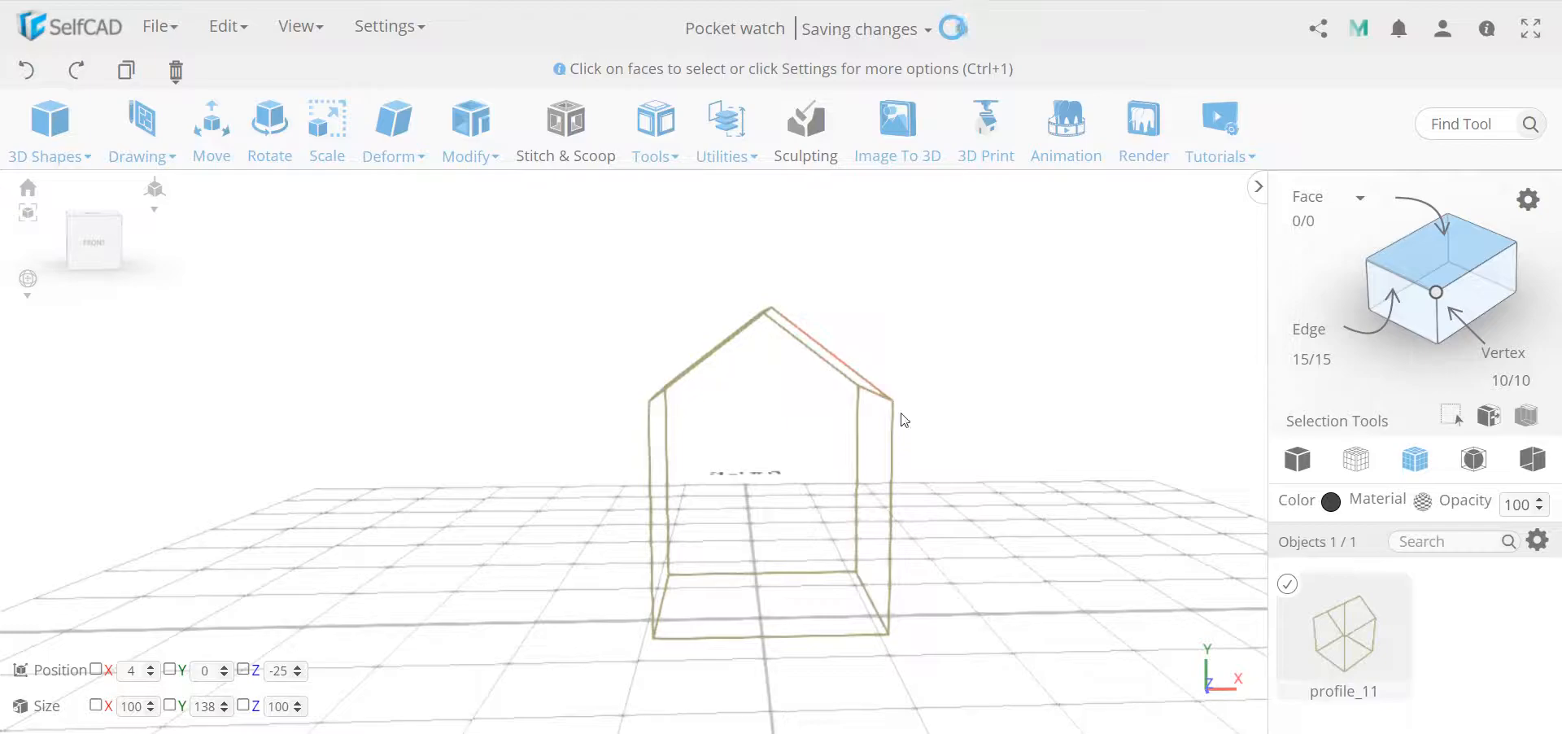
drag(522, 625, 824, 433)
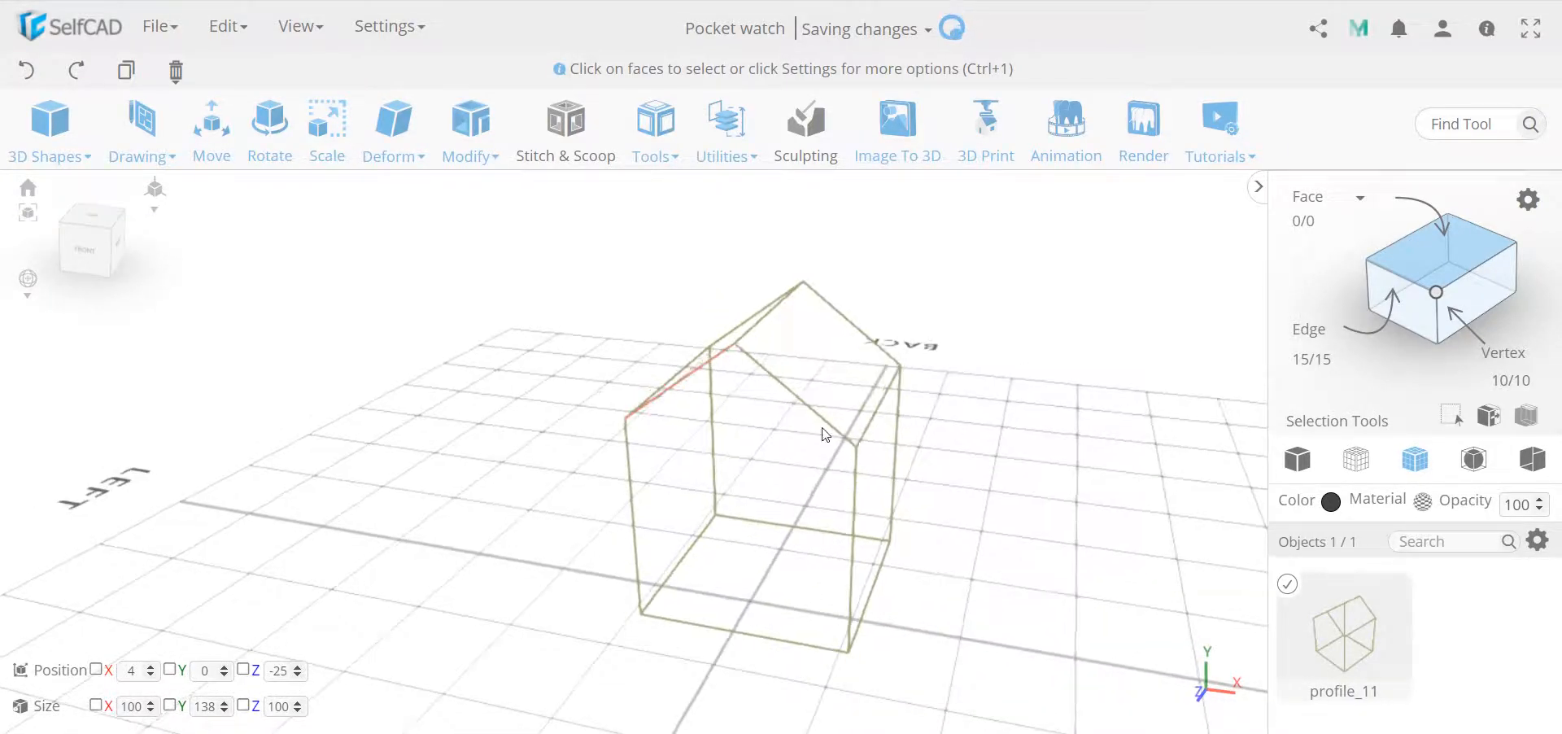
drag(399, 485, 481, 465)
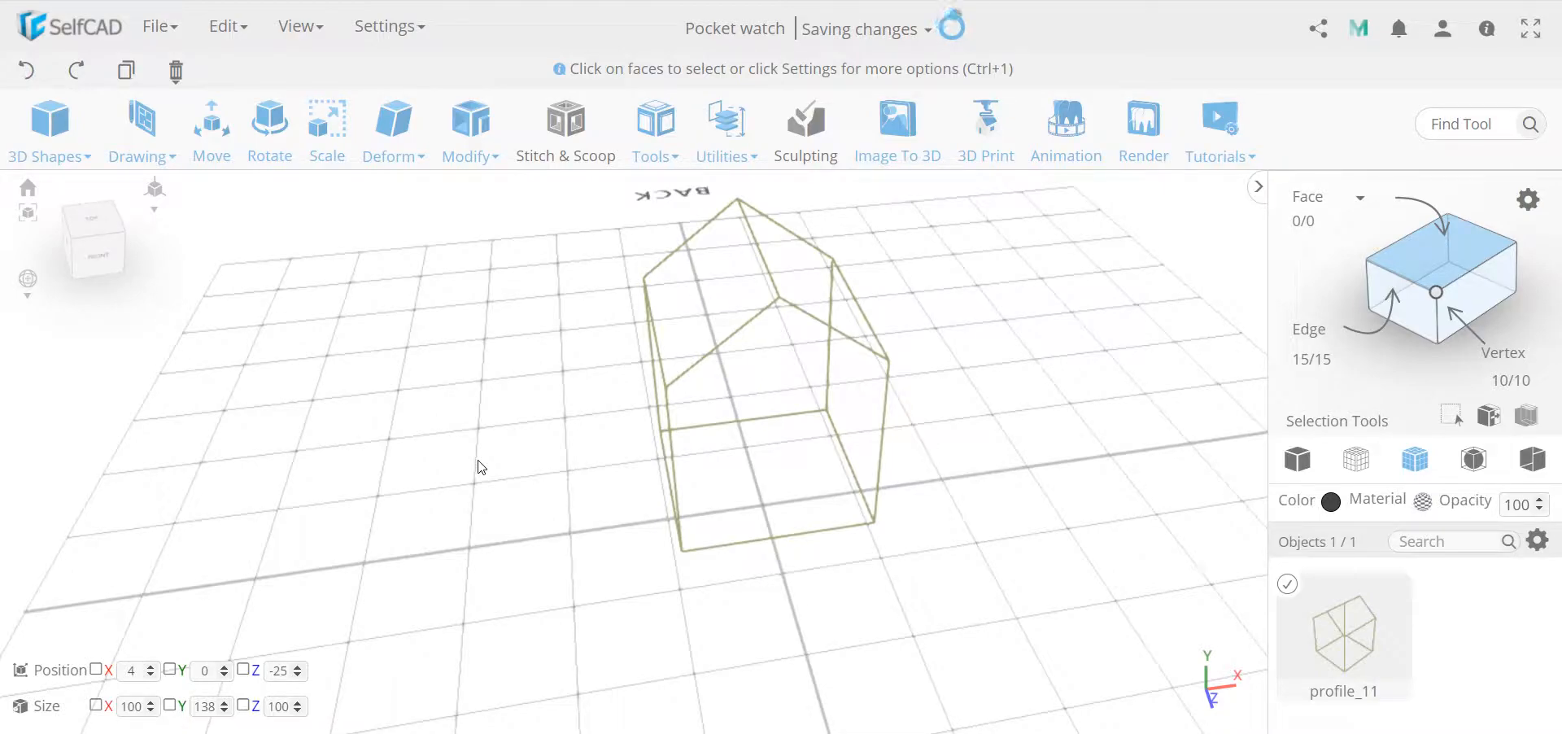
drag(674, 466, 481, 466)
click(666, 144)
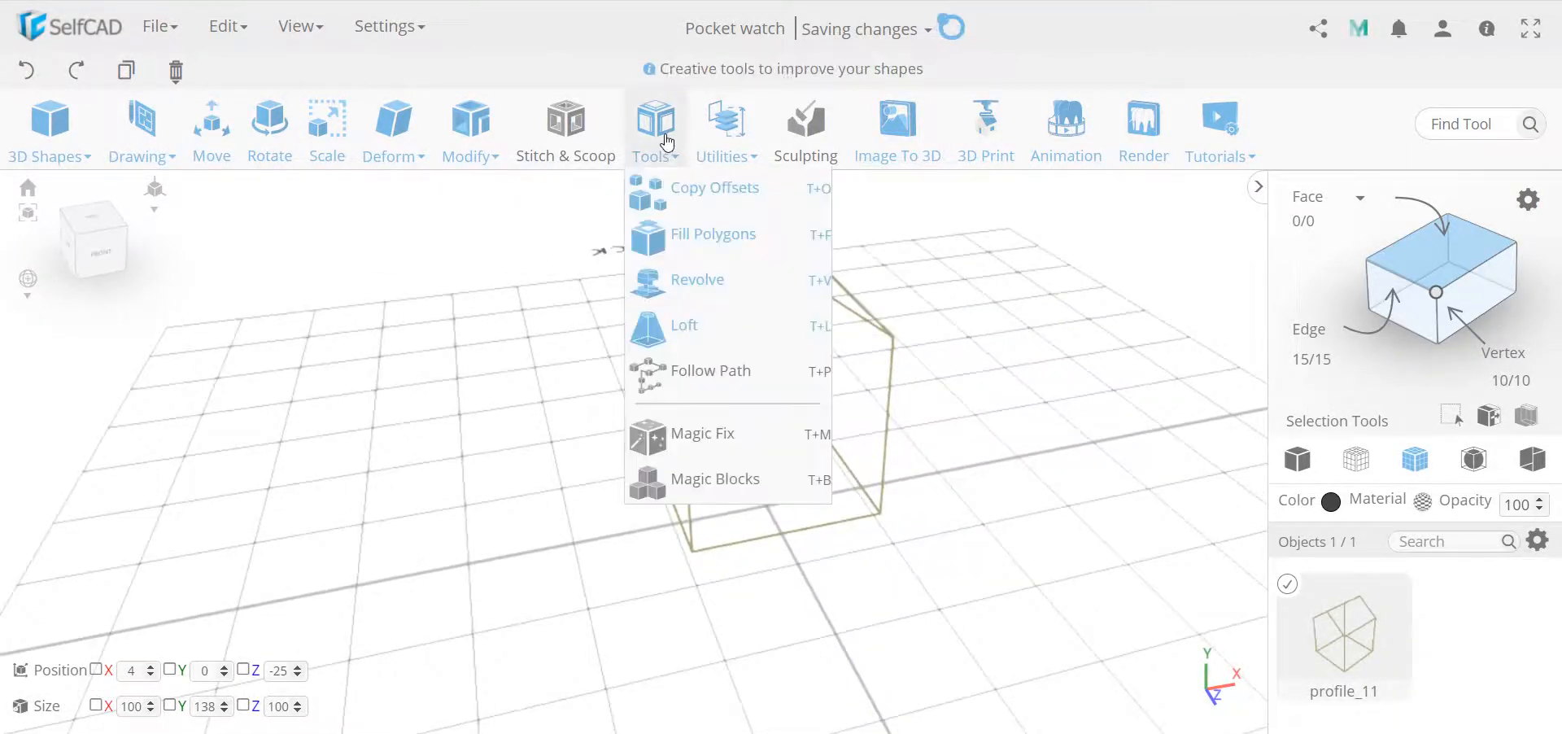
click(712, 234)
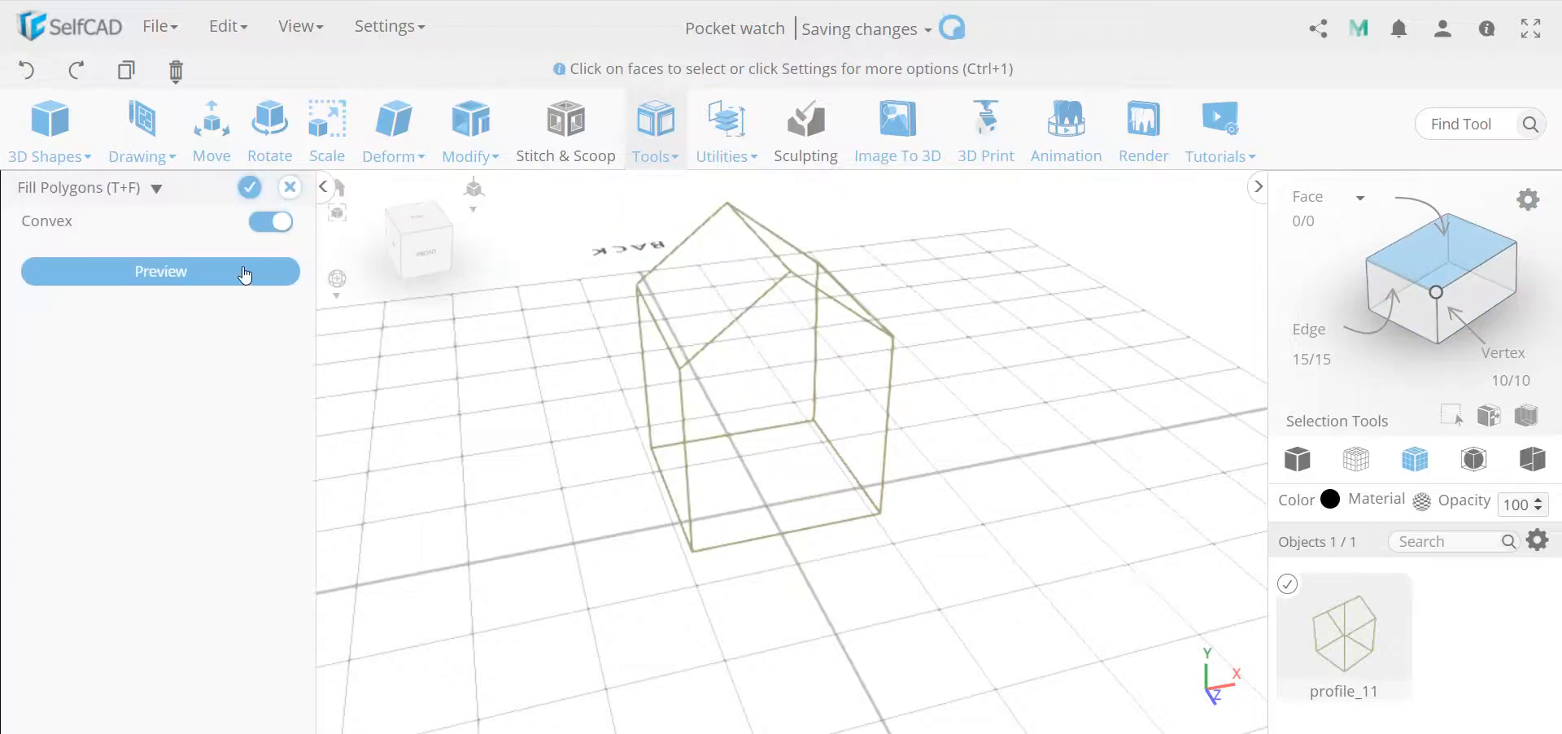
click(243, 271)
drag(691, 357, 575, 355)
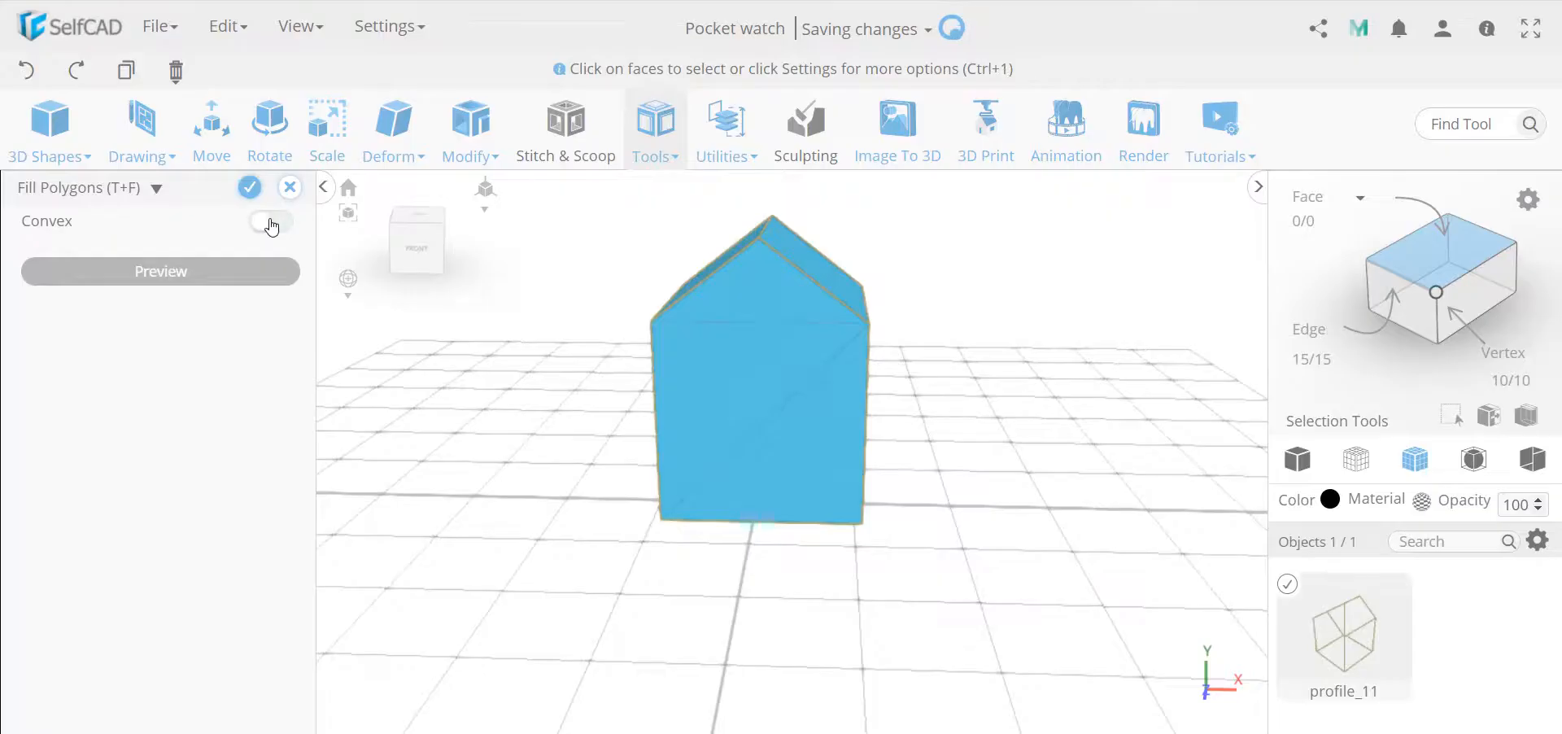
right_drag(783, 330, 781, 359)
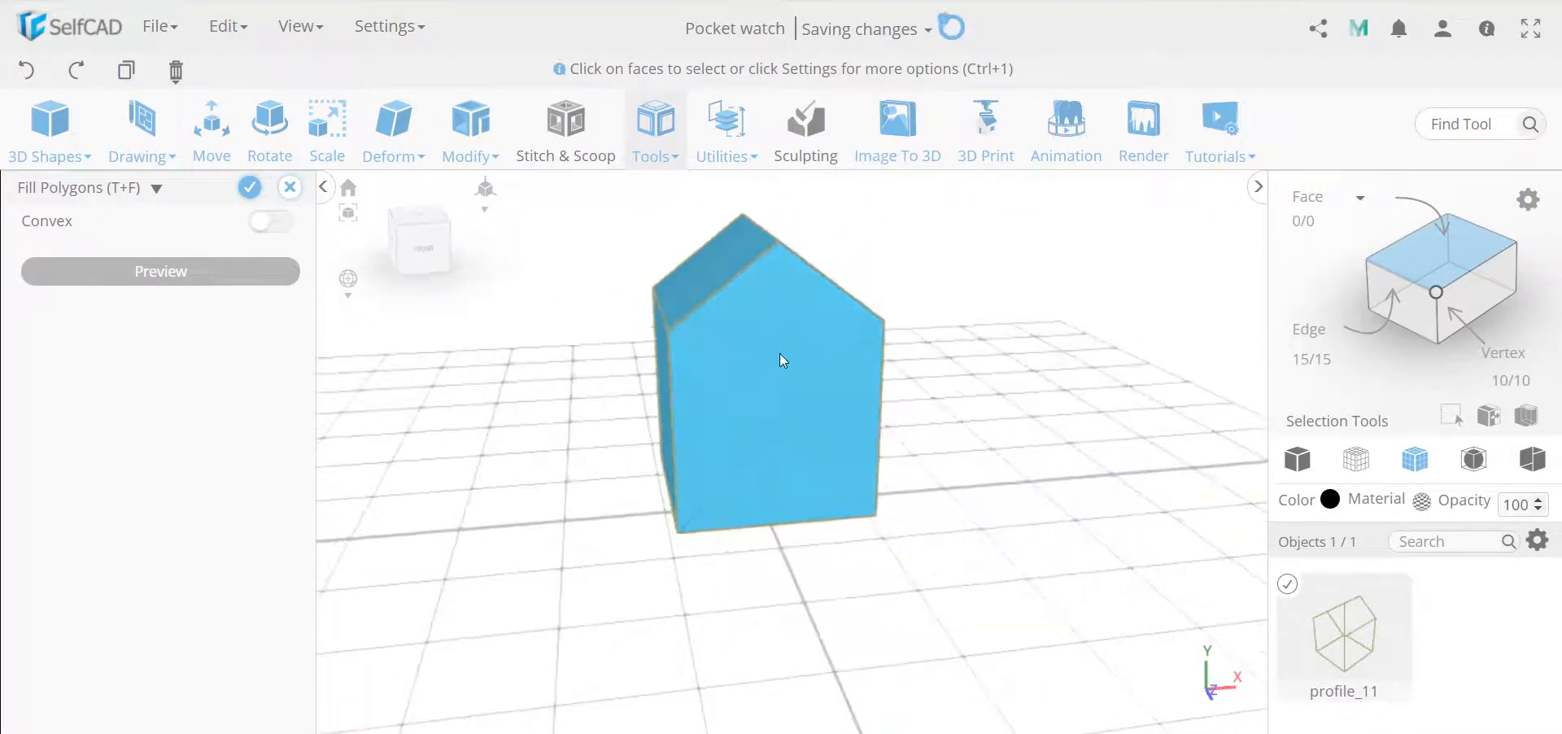
click(291, 189)
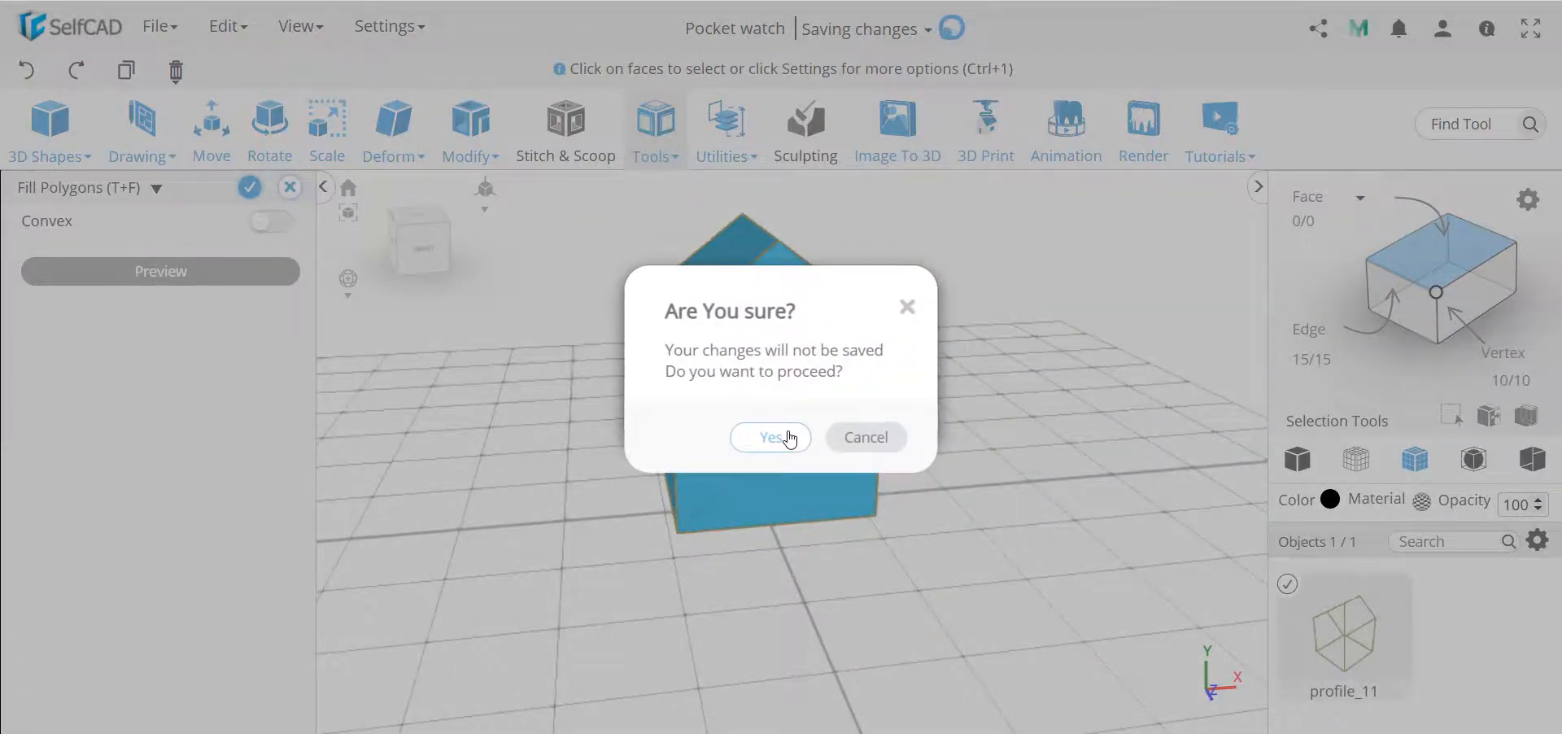
click(785, 438)
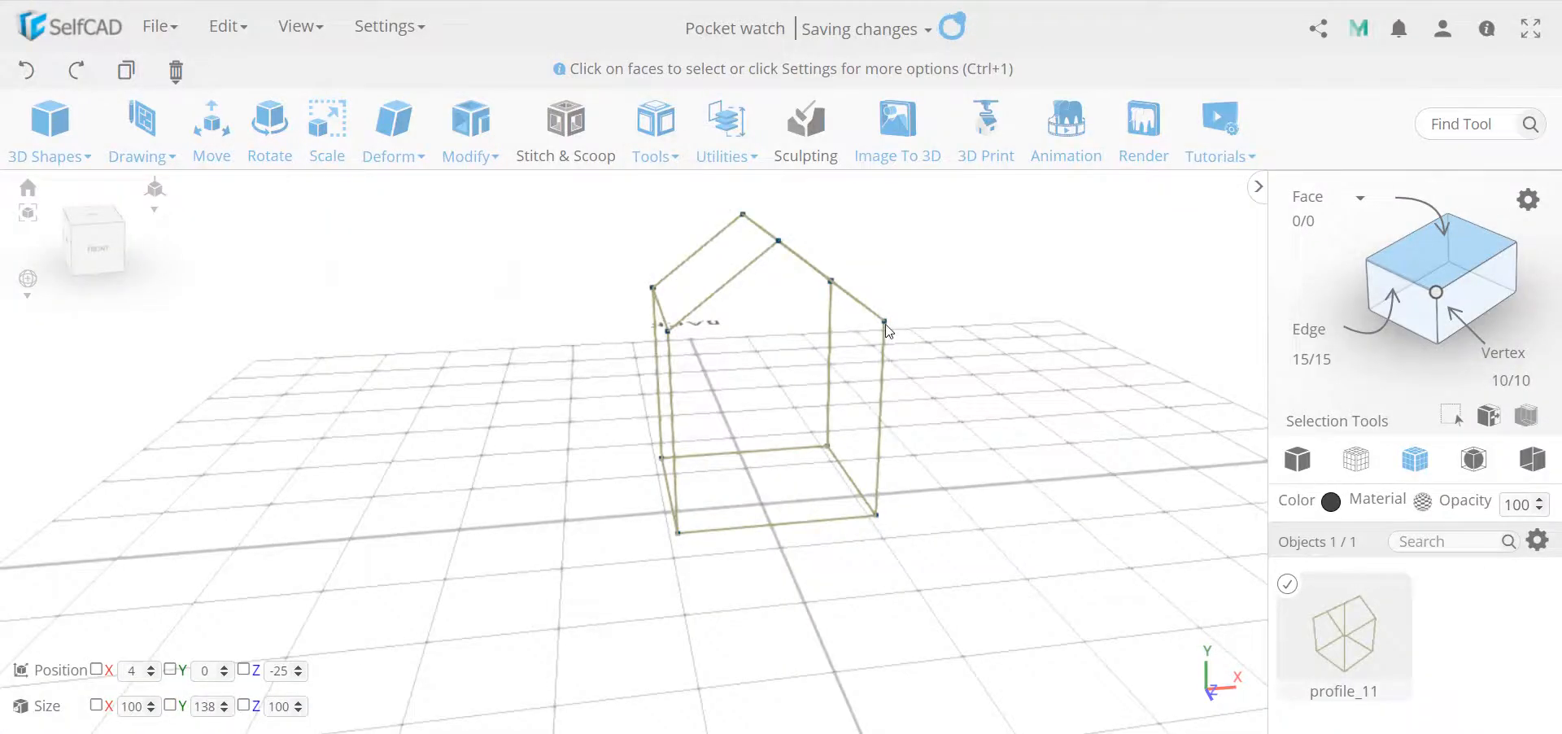
- Draw straight 3D Sketch lines joining the wall corners at eaves height on the front and back ends of the wireframe
right_drag(717, 454, 471, 457)
click(143, 135)
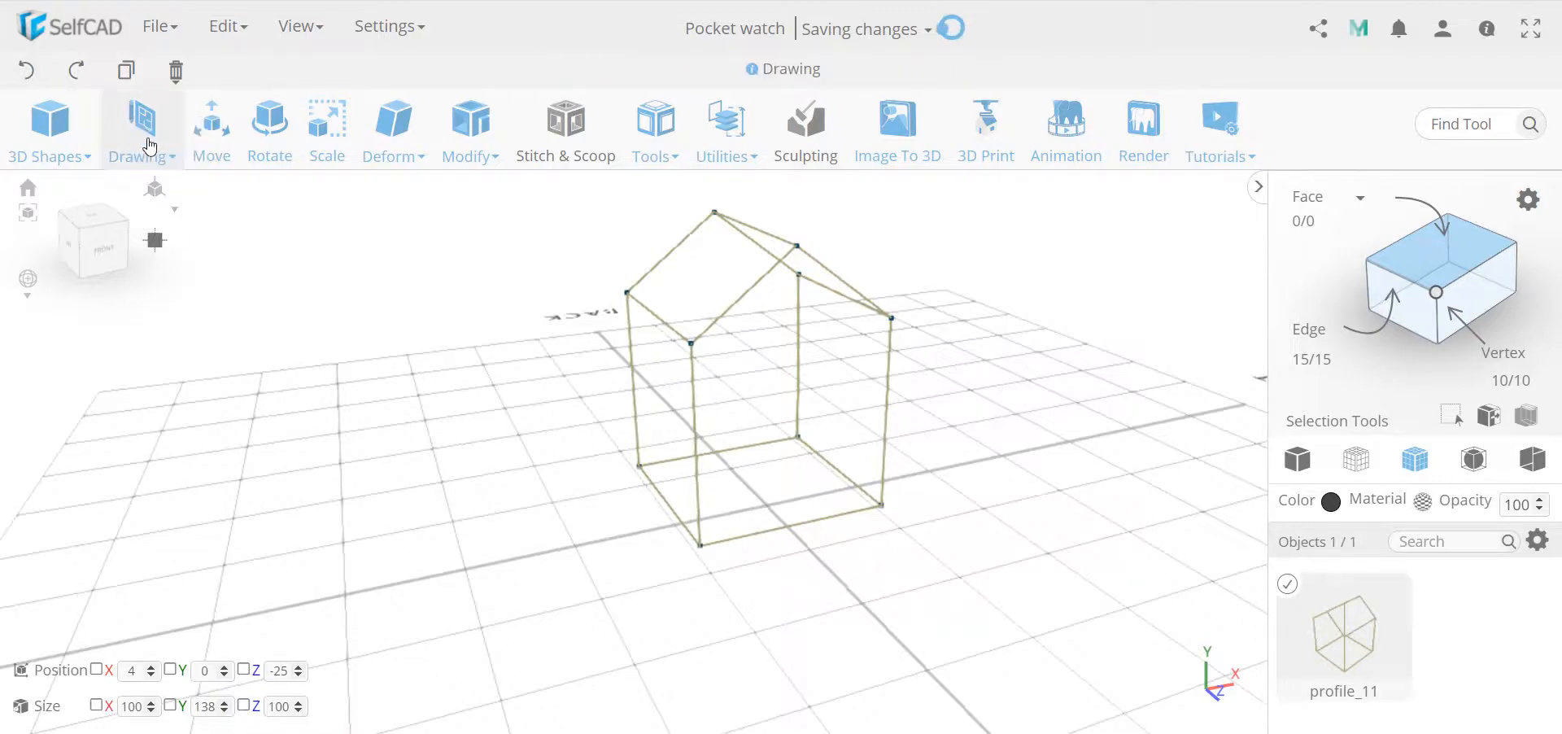
mouse_move(139, 133)
click(185, 238)
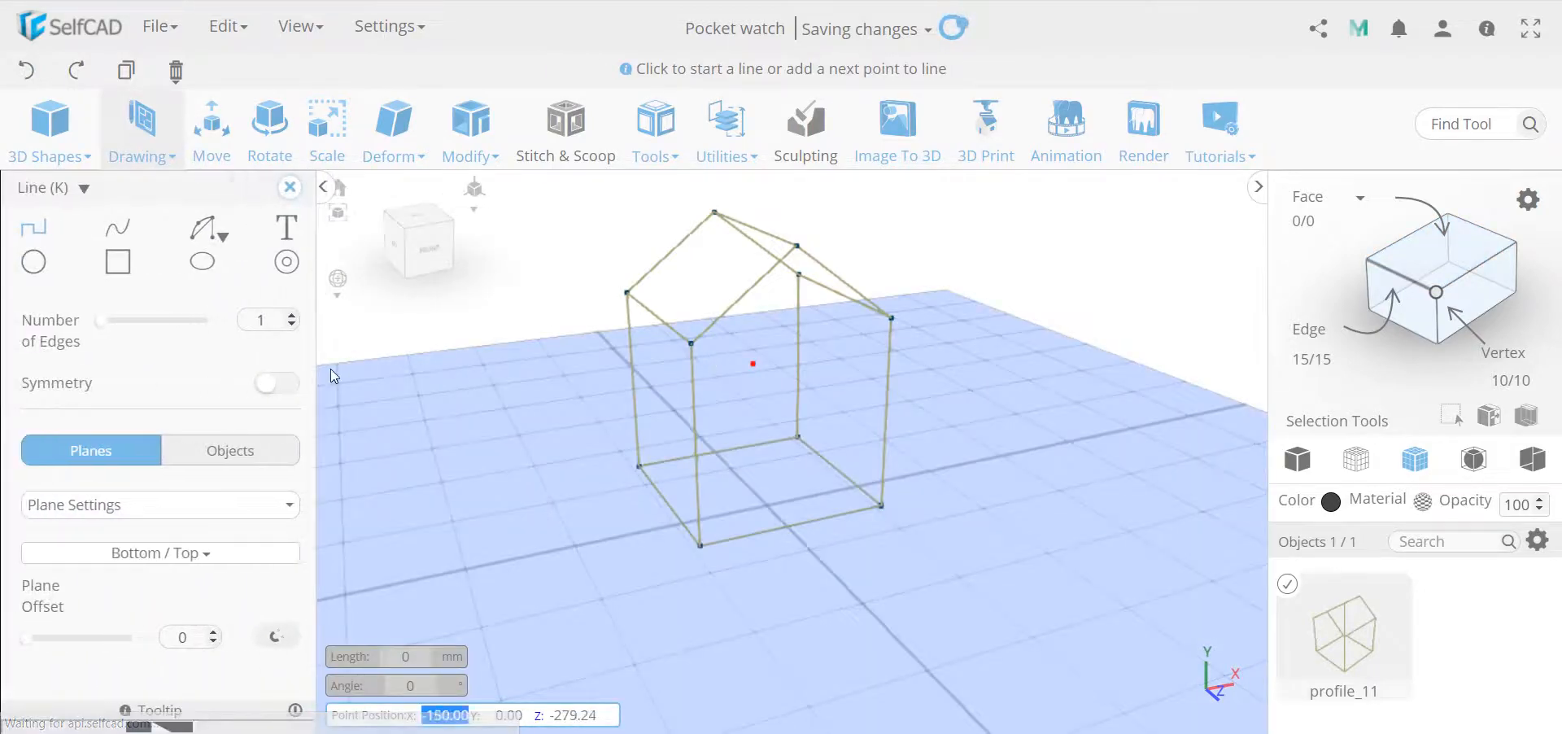
click(692, 344)
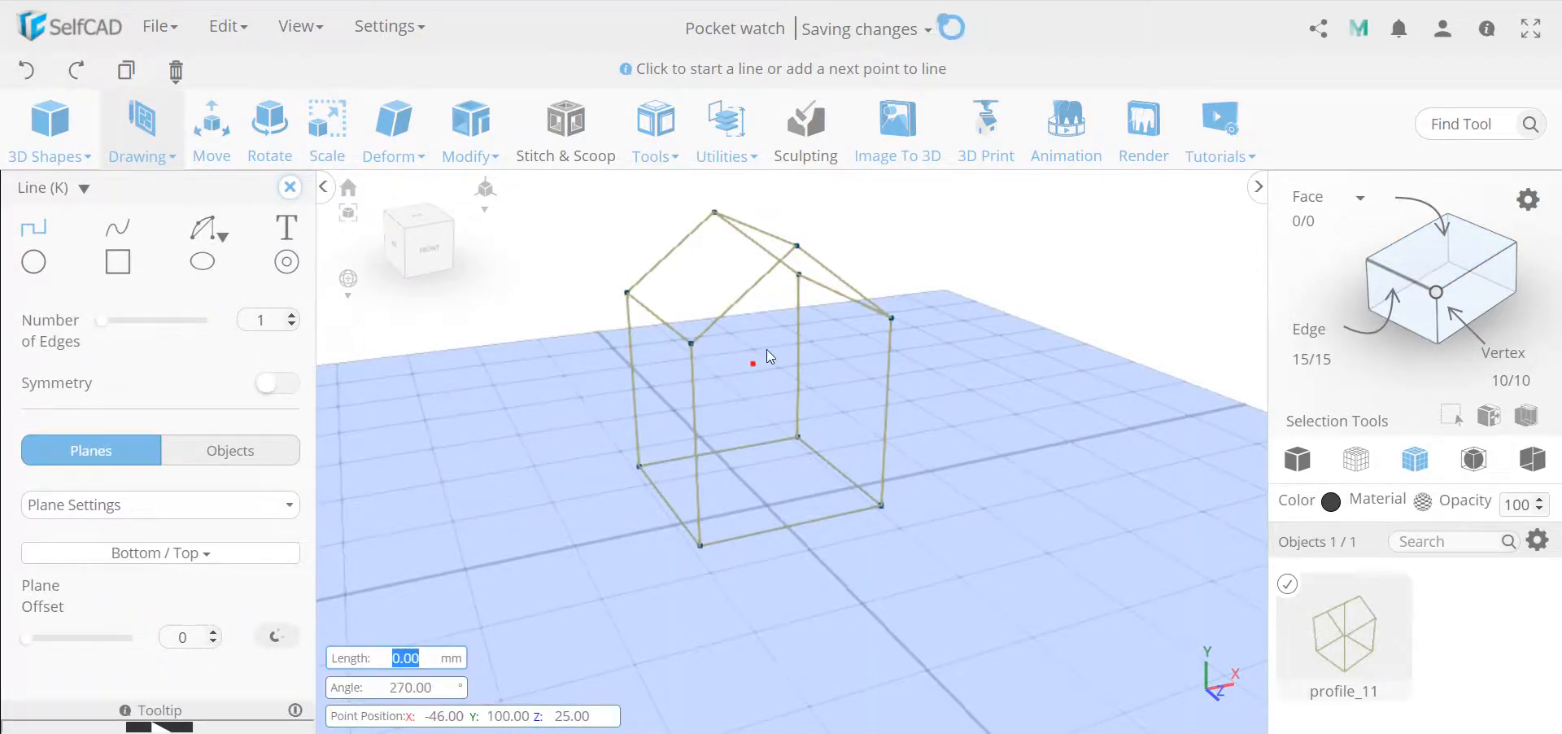
click(893, 318)
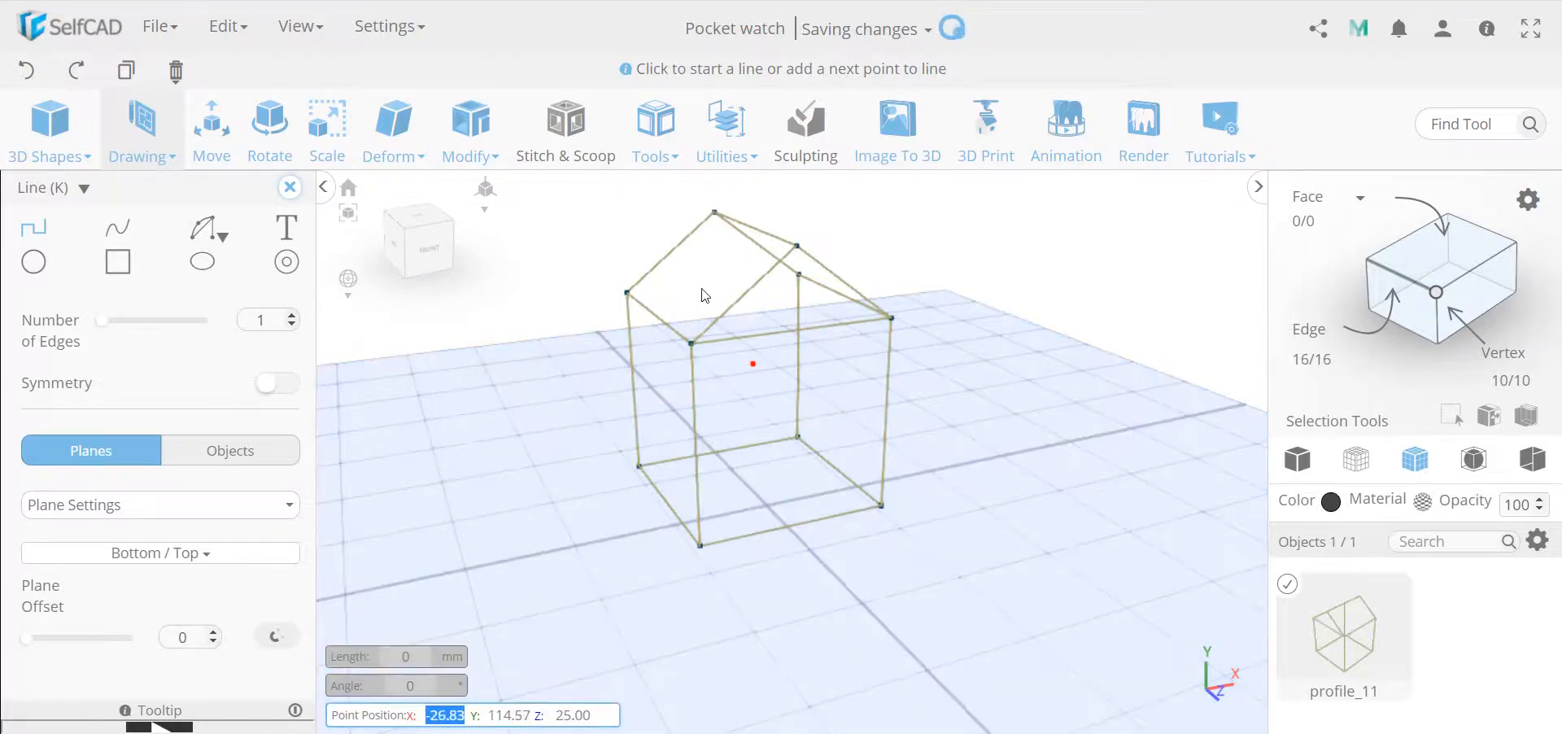
click(627, 295)
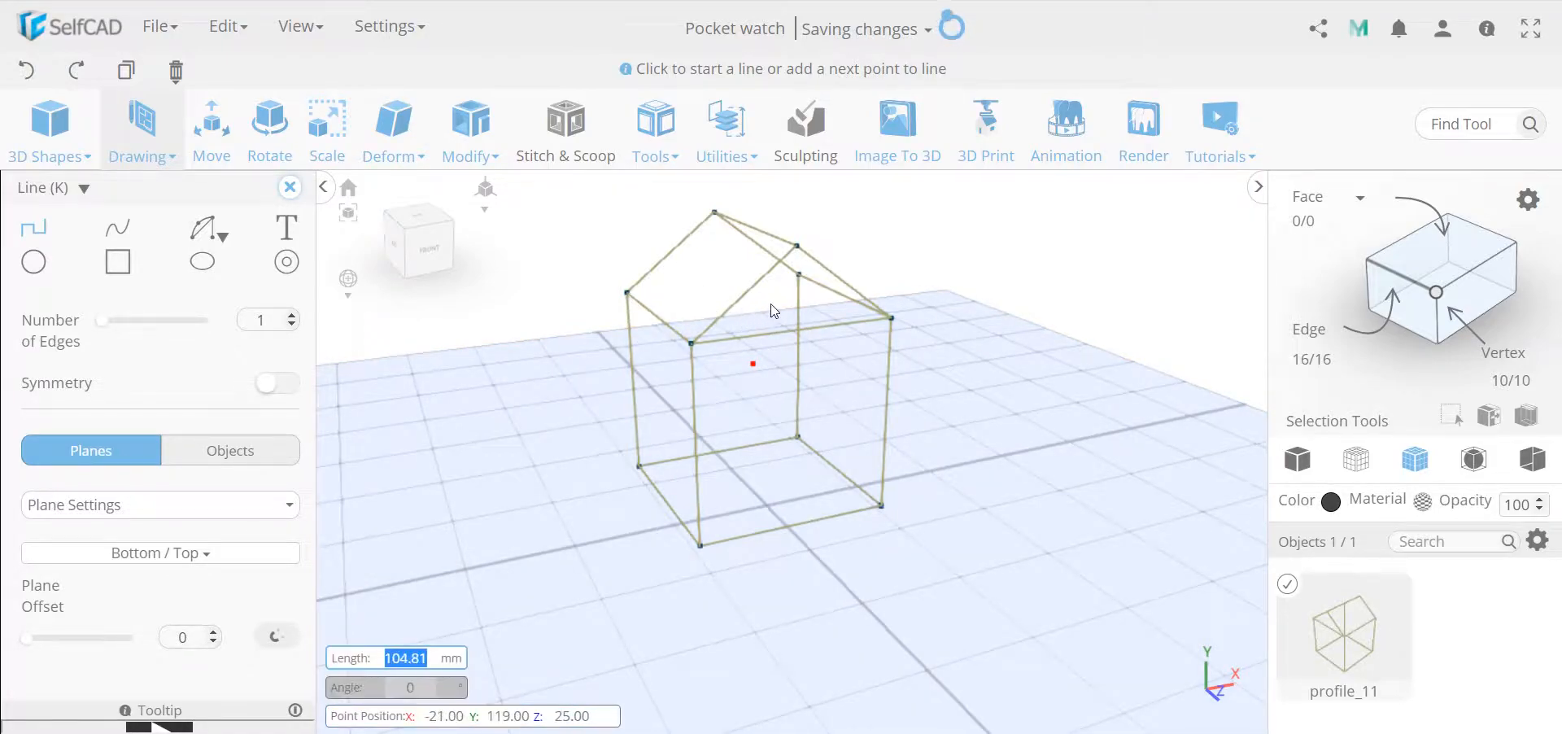
click(764, 285)
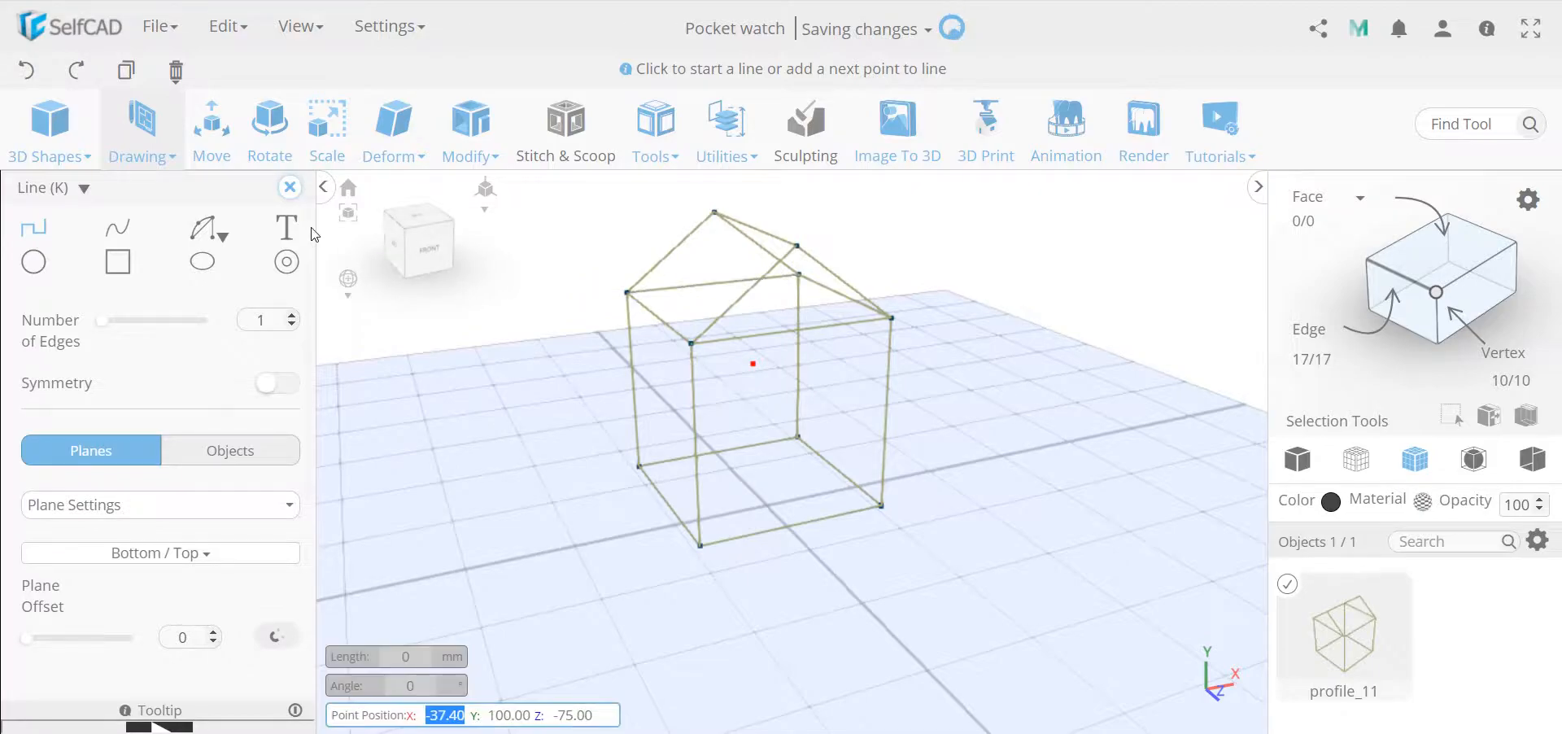
click(290, 188)
- Preview Fill Polygons on the house wireframe with the eaves lines in place, keeping Convex off
click(655, 130)
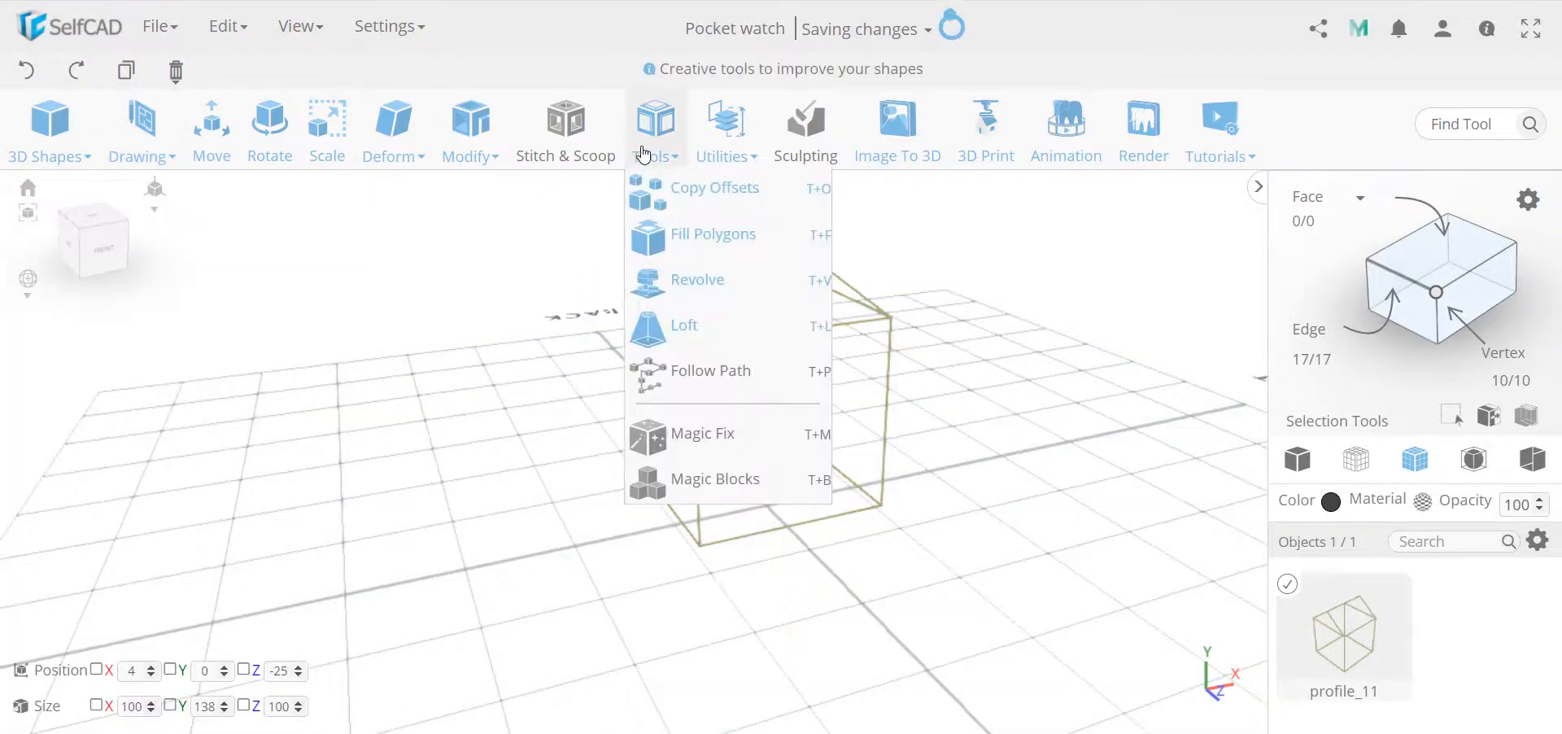
click(693, 228)
click(227, 271)
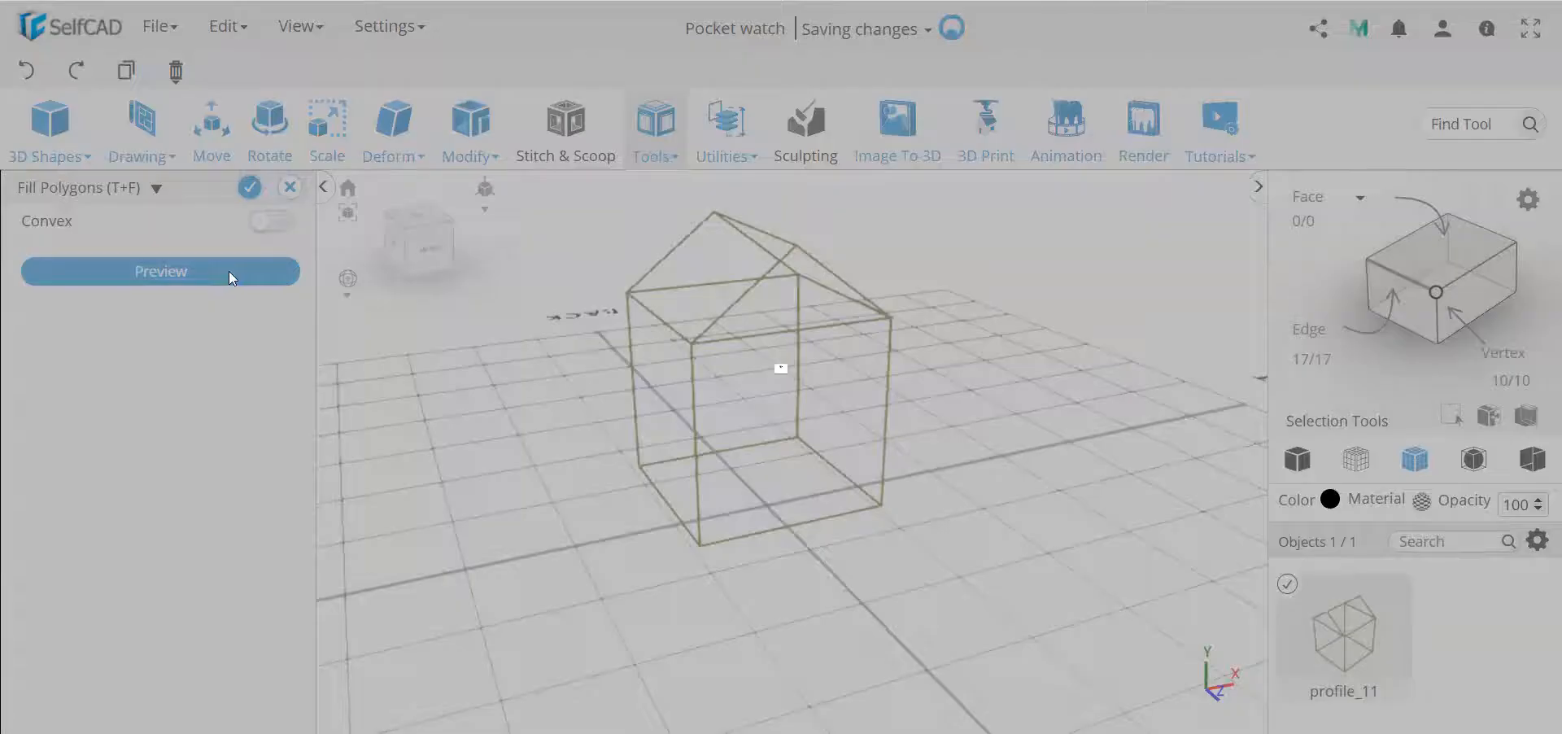
- Examine how the filled gables, walls and roof are divided from several sides, and discard the fill
mouse_move(1016, 440)
mouse_down()
mouse_move(910, 447)
mouse_move(1039, 453)
mouse_up()
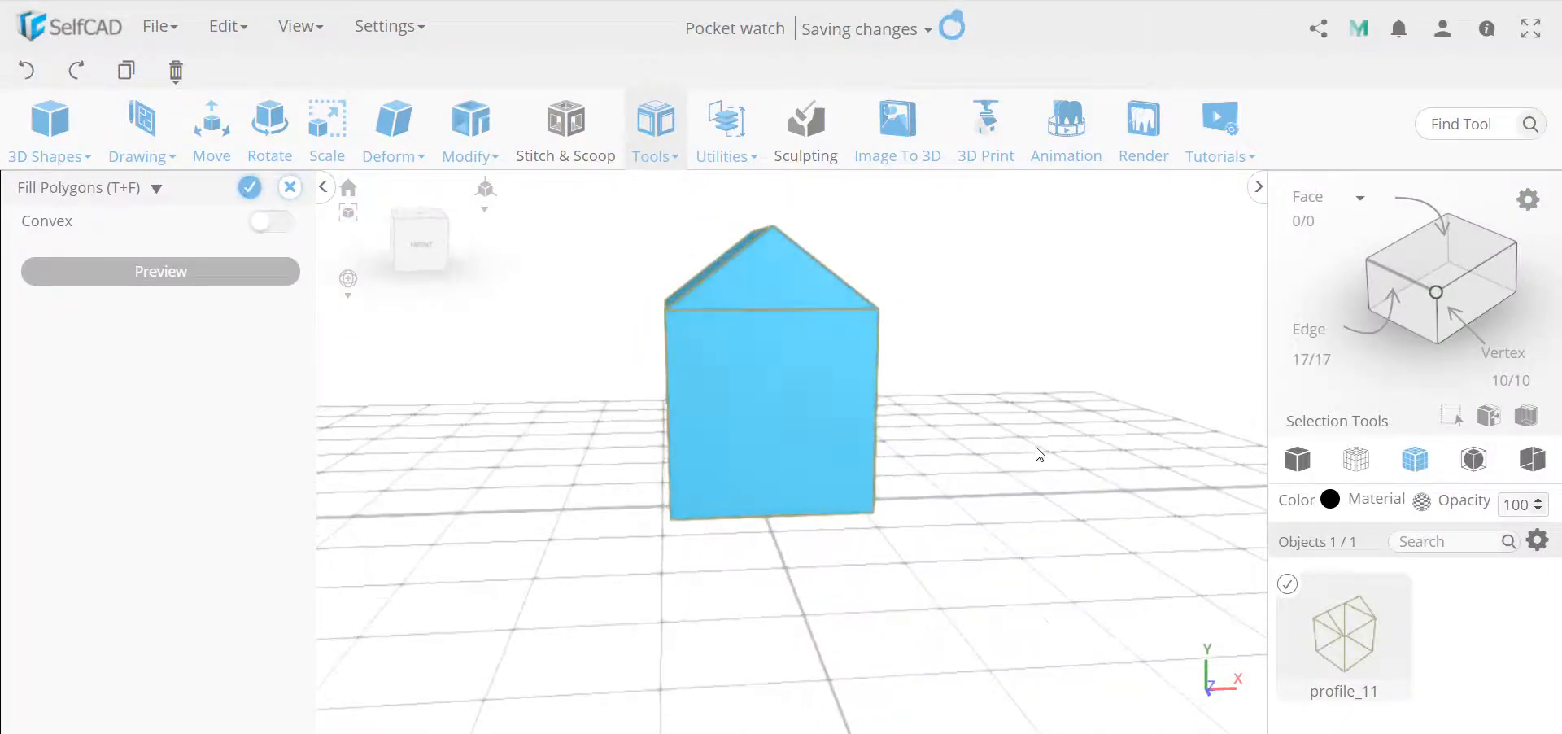
scroll(830, 348, up, 3)
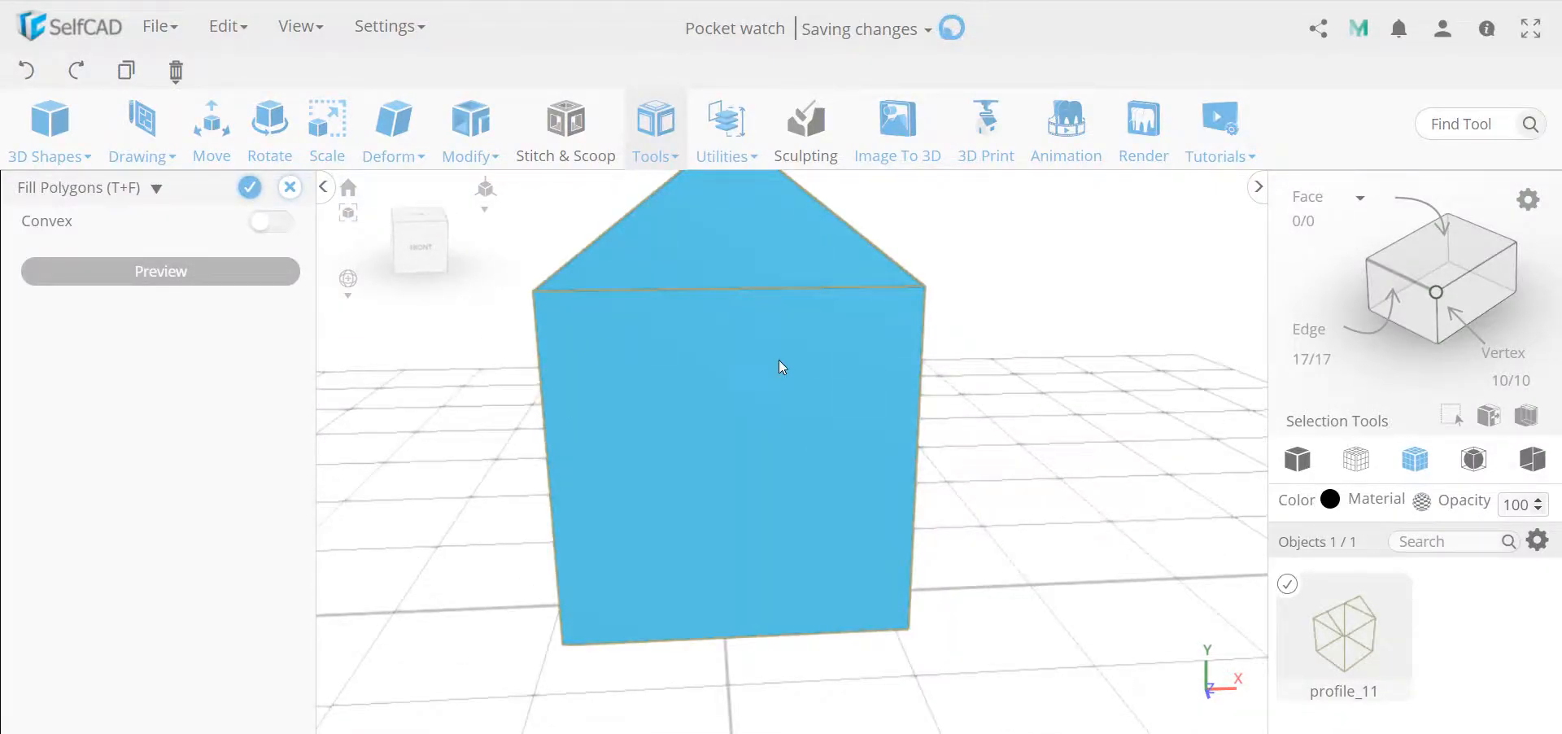
scroll(837, 328, down, 4)
drag(788, 404, 582, 432)
drag(822, 255, 543, 370)
drag(456, 400, 809, 488)
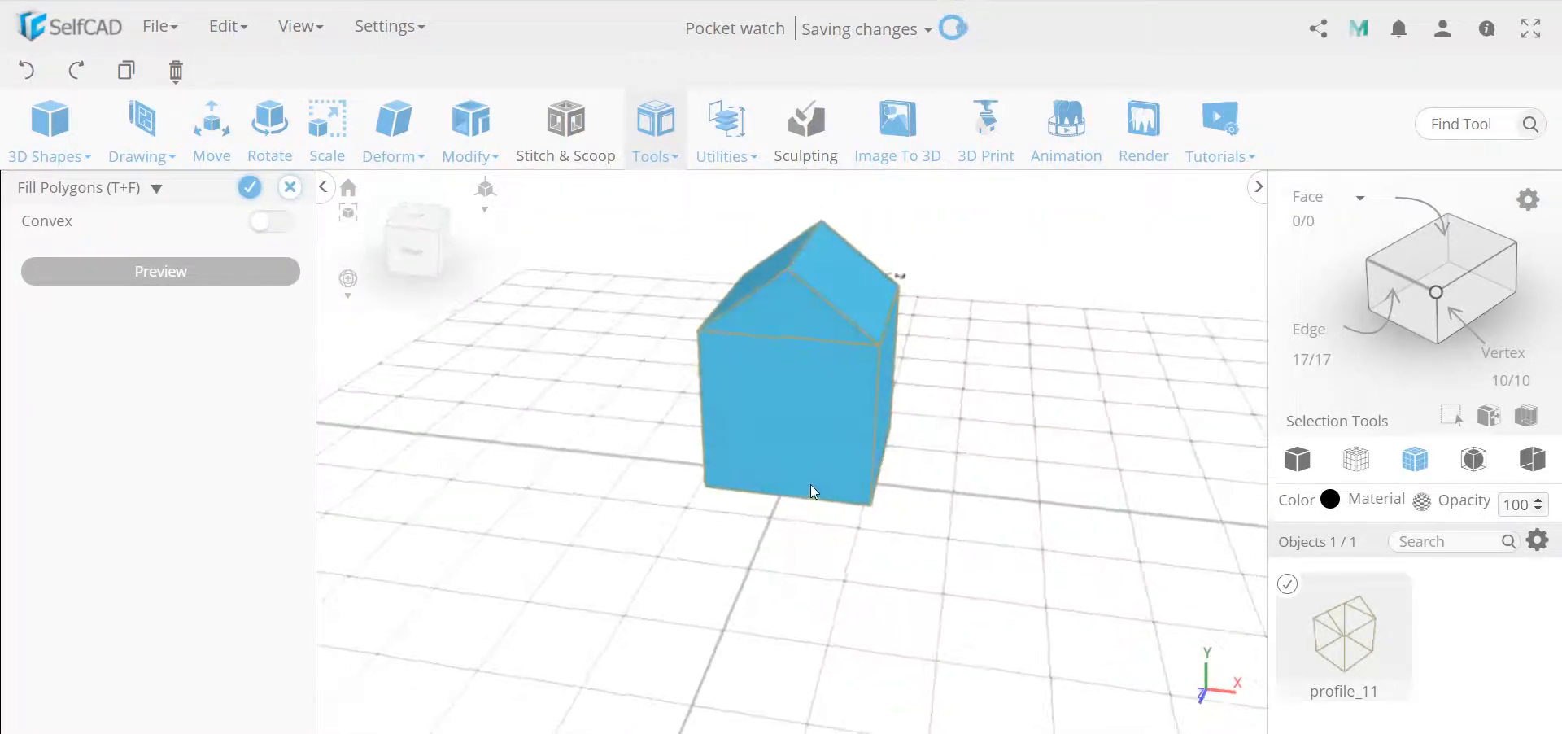
scroll(755, 336, up, 3)
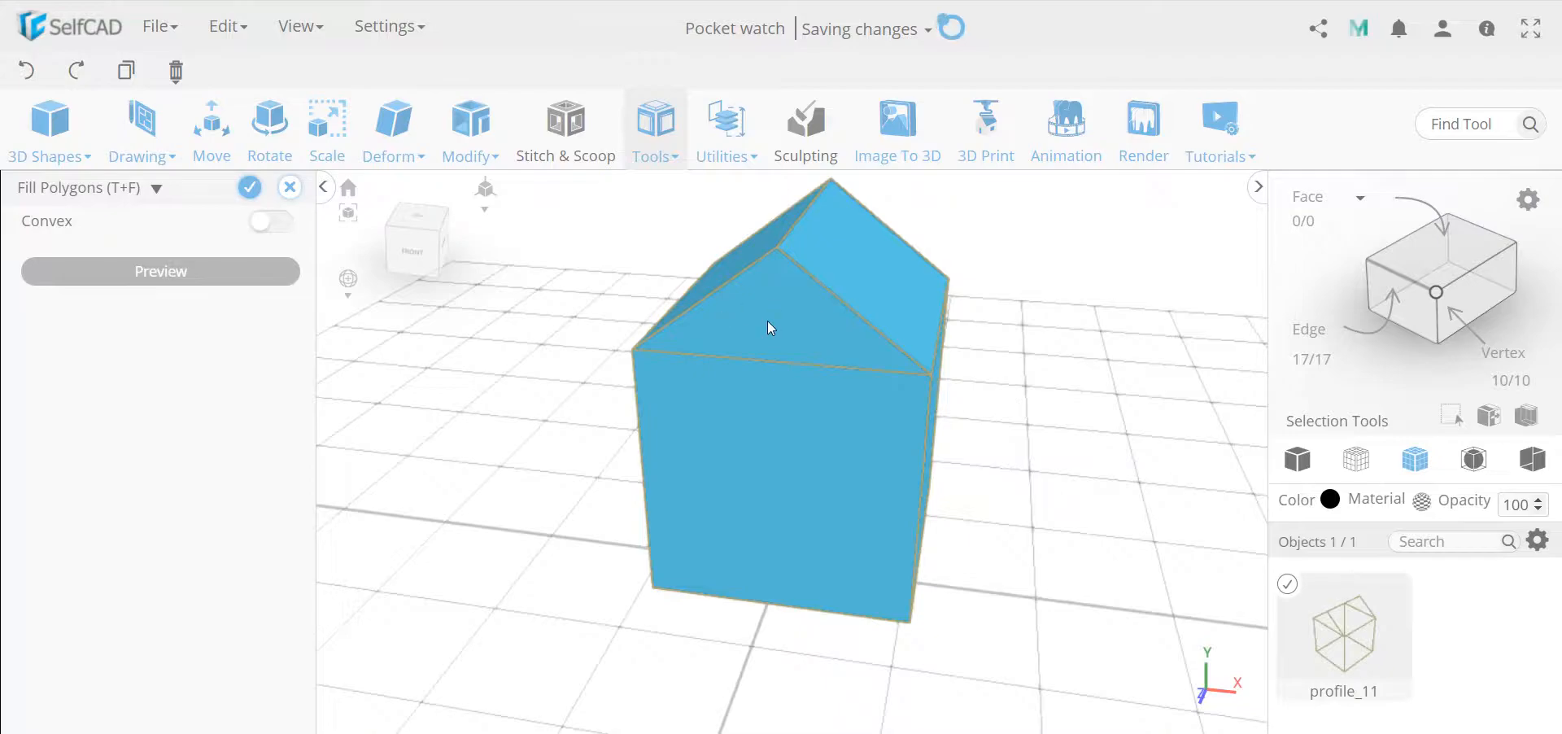
drag(1007, 395, 693, 435)
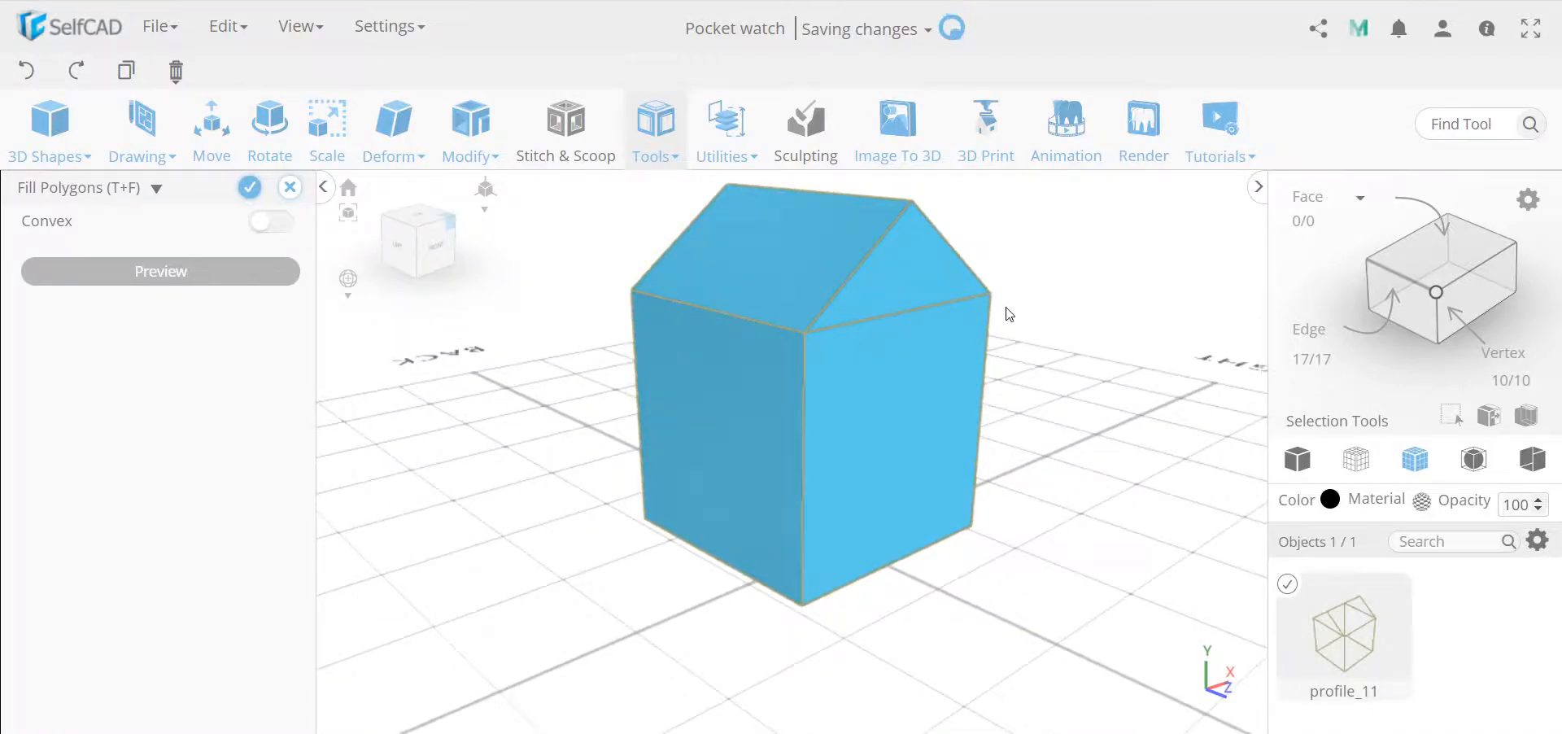
drag(945, 311, 309, 269)
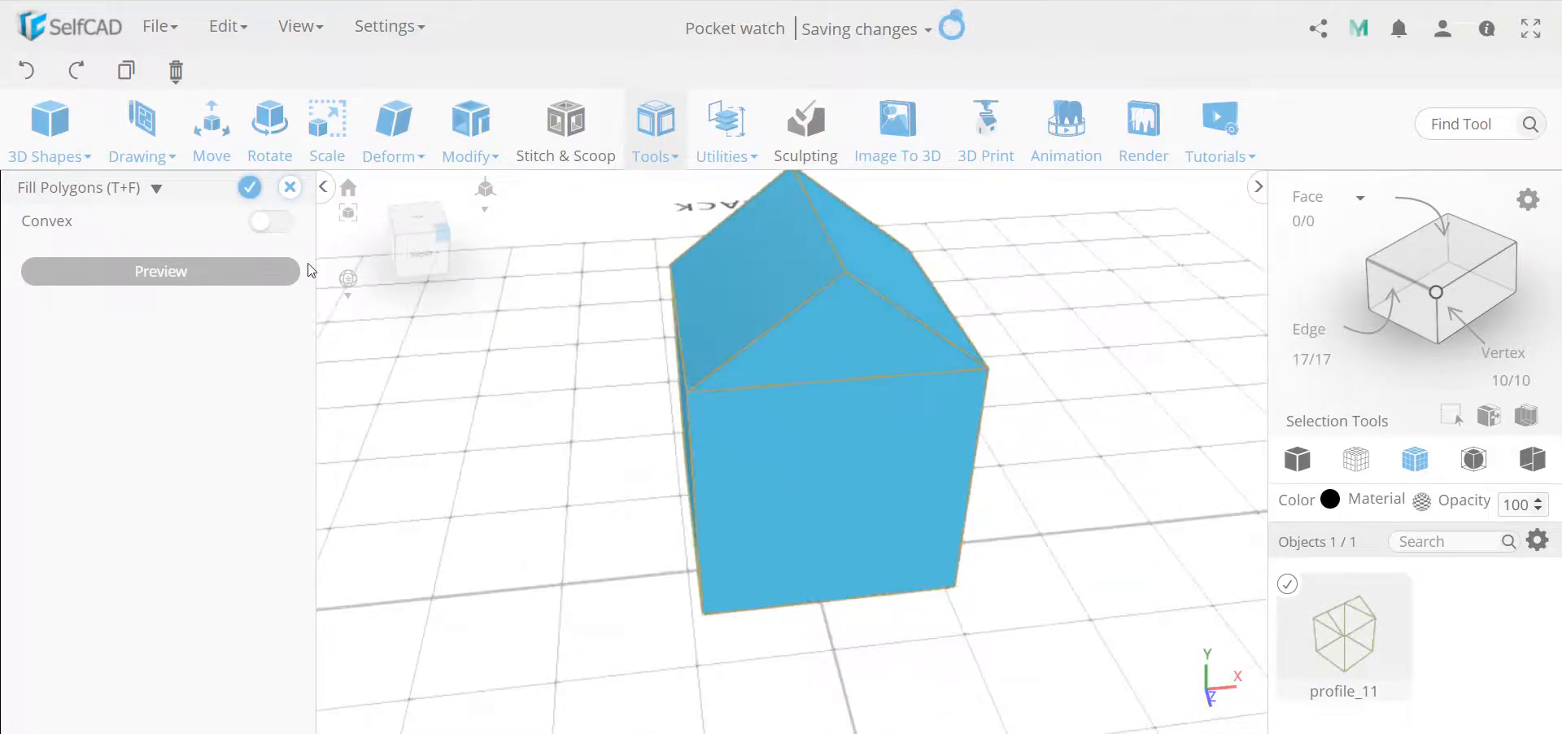
click(291, 187)
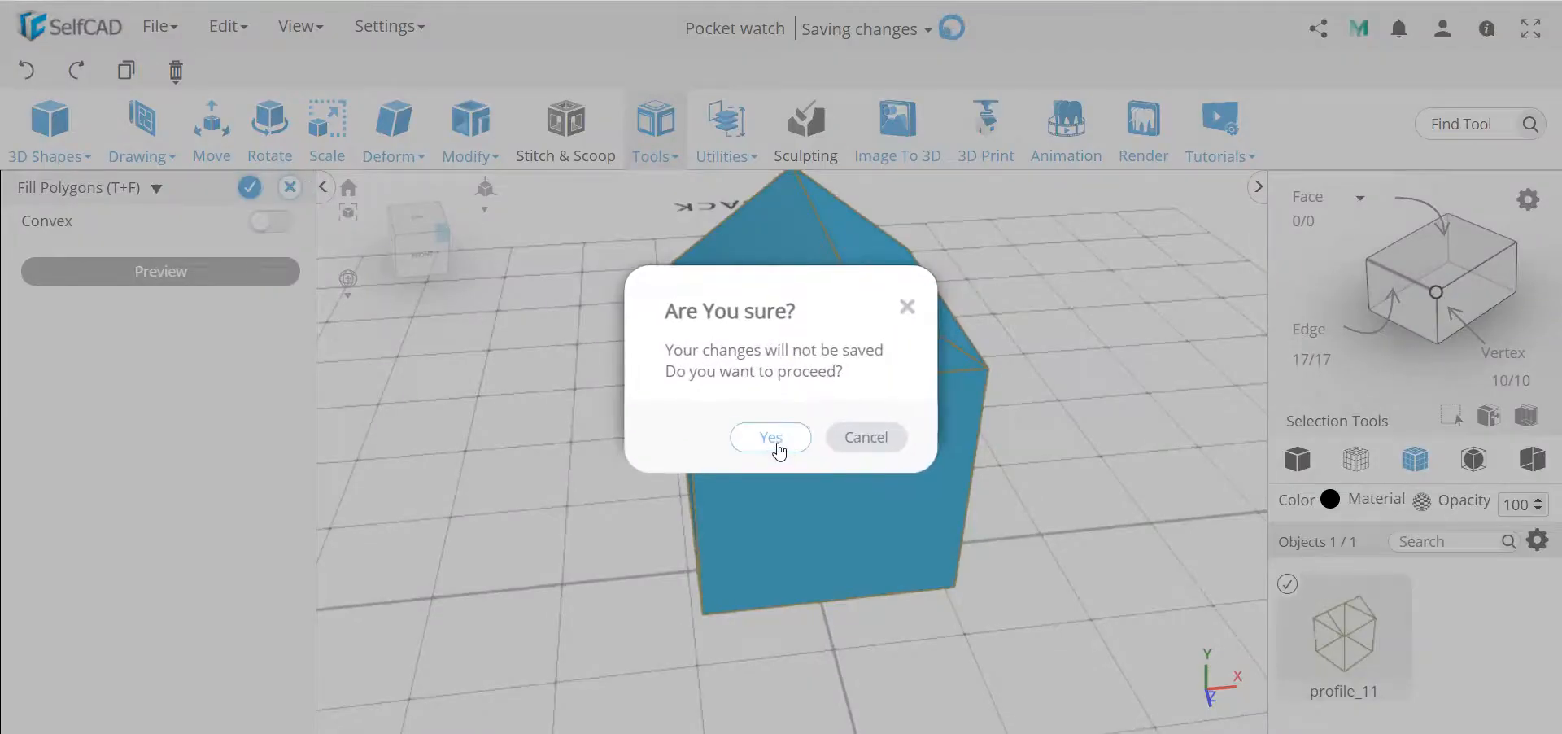
click(773, 437)
- Draw a 3D Sketch rectangle on the Bottom/Top plane outward from the house's front base edge, 100 mm wide and about 106 mm long
drag(585, 409, 657, 452)
click(143, 130)
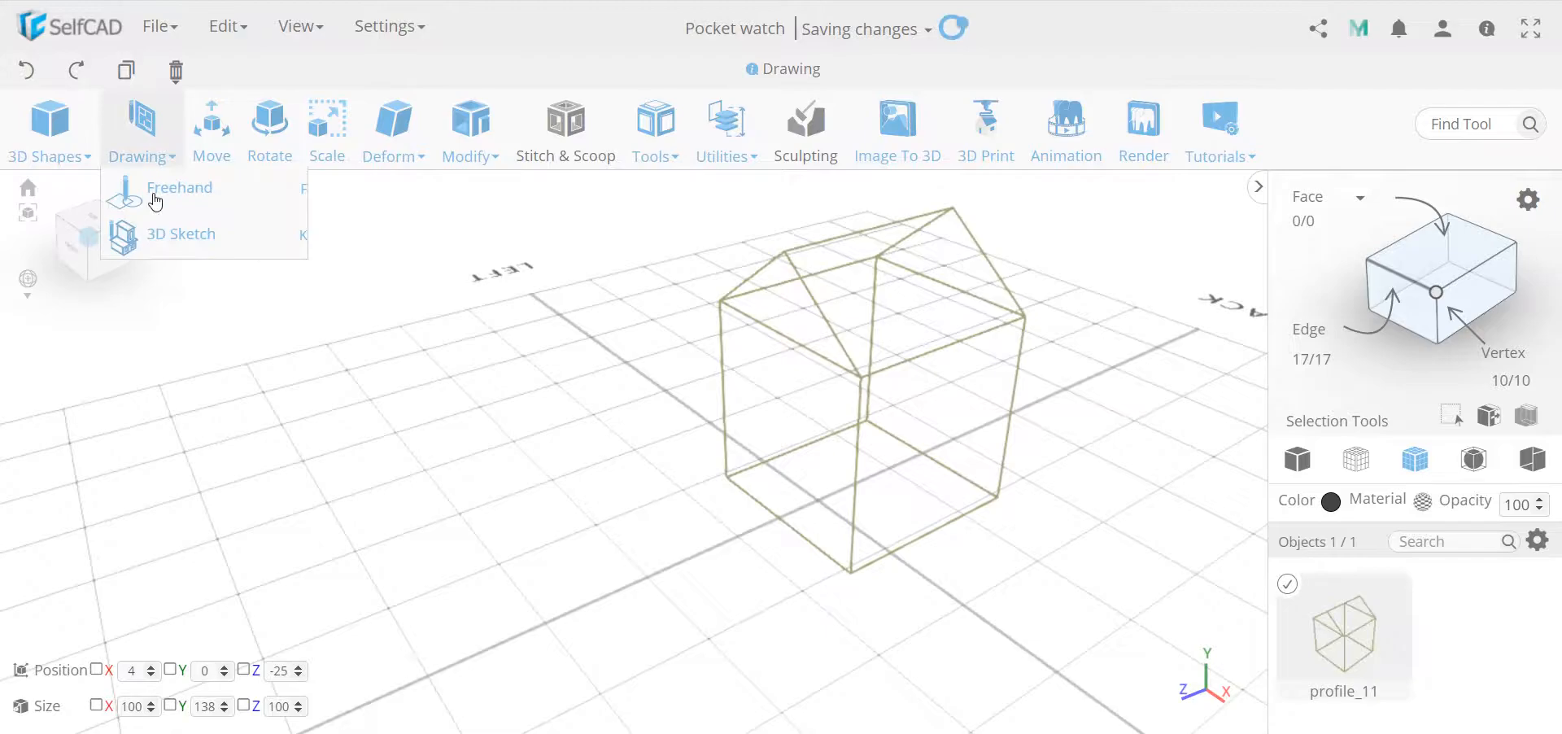
click(176, 235)
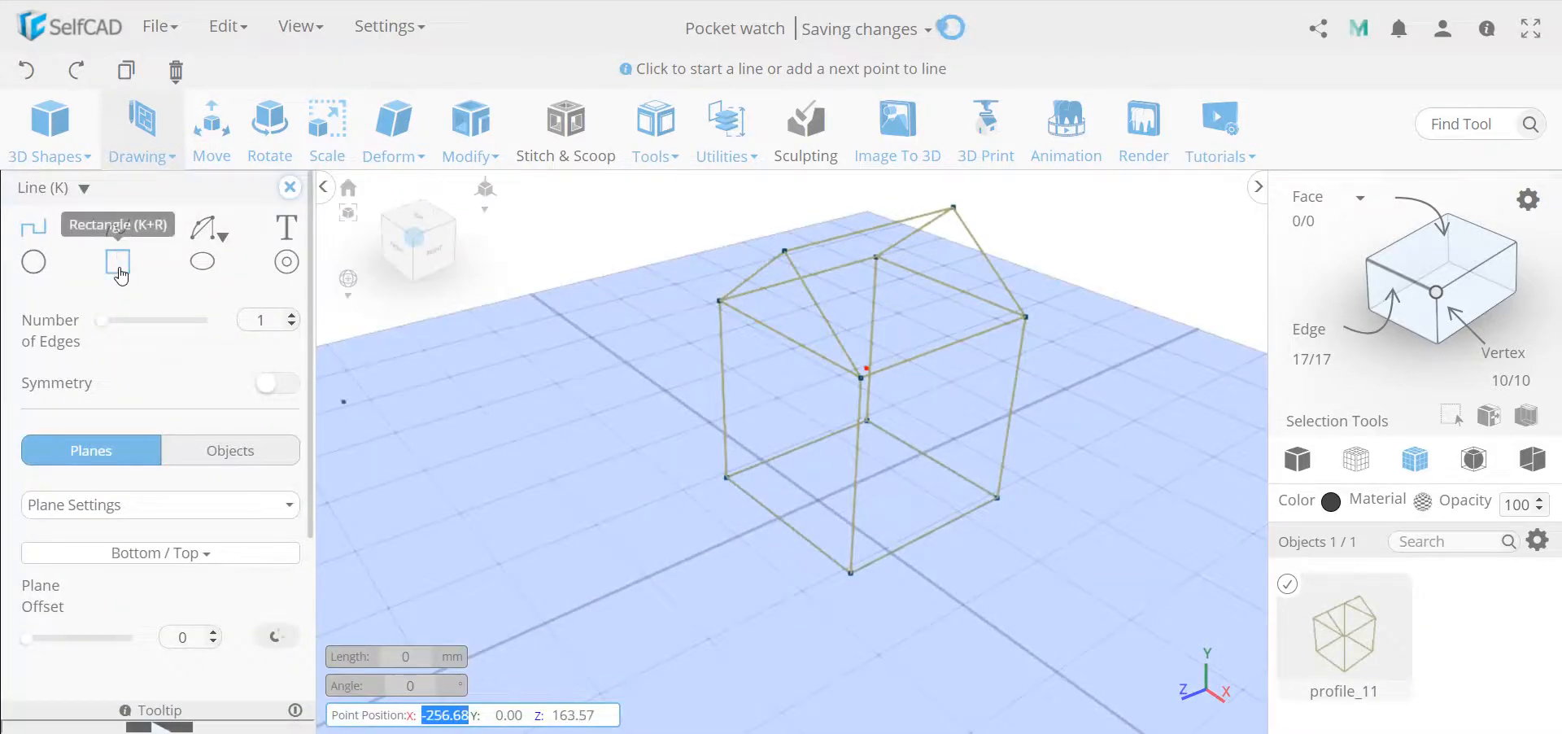
click(118, 270)
click(723, 475)
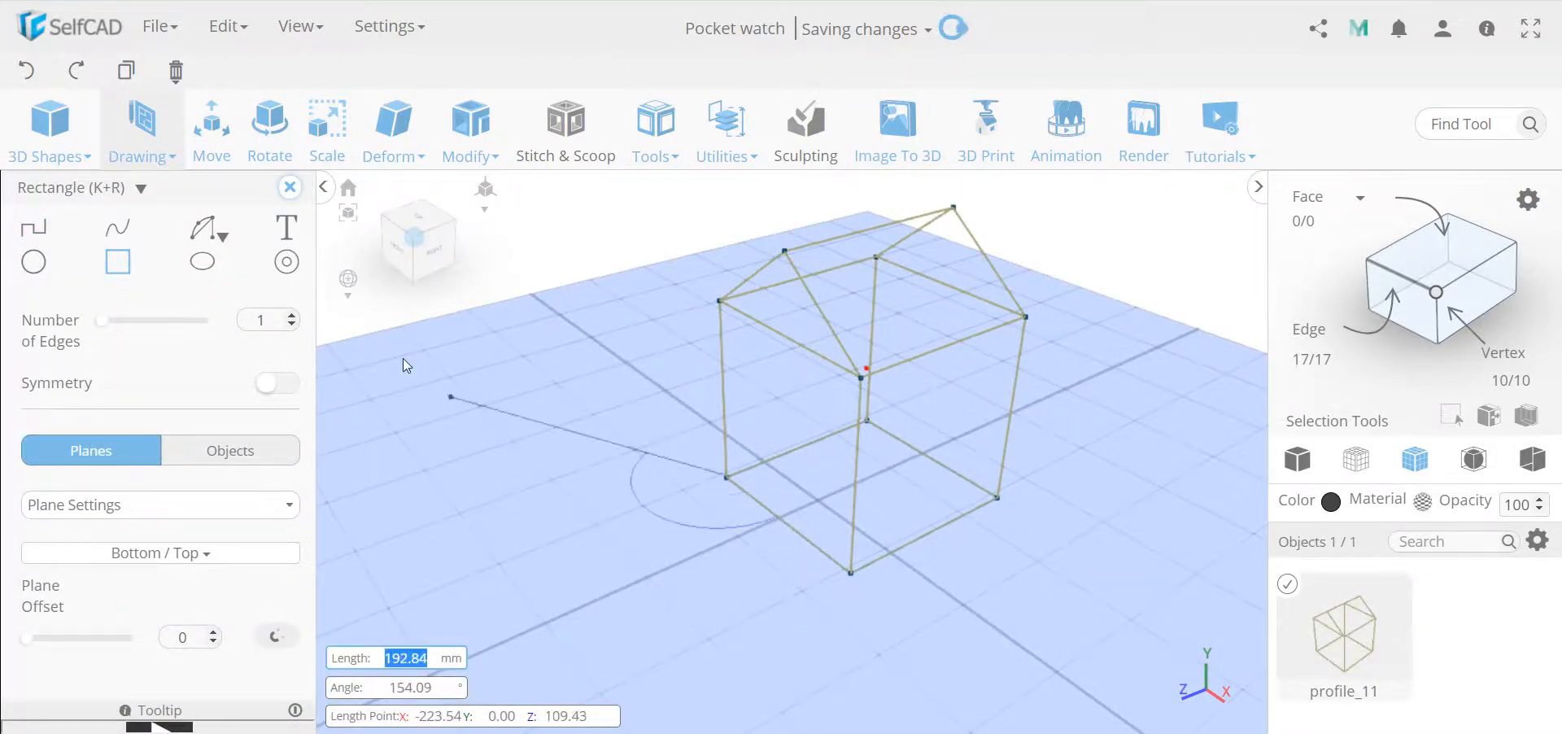
click(27, 72)
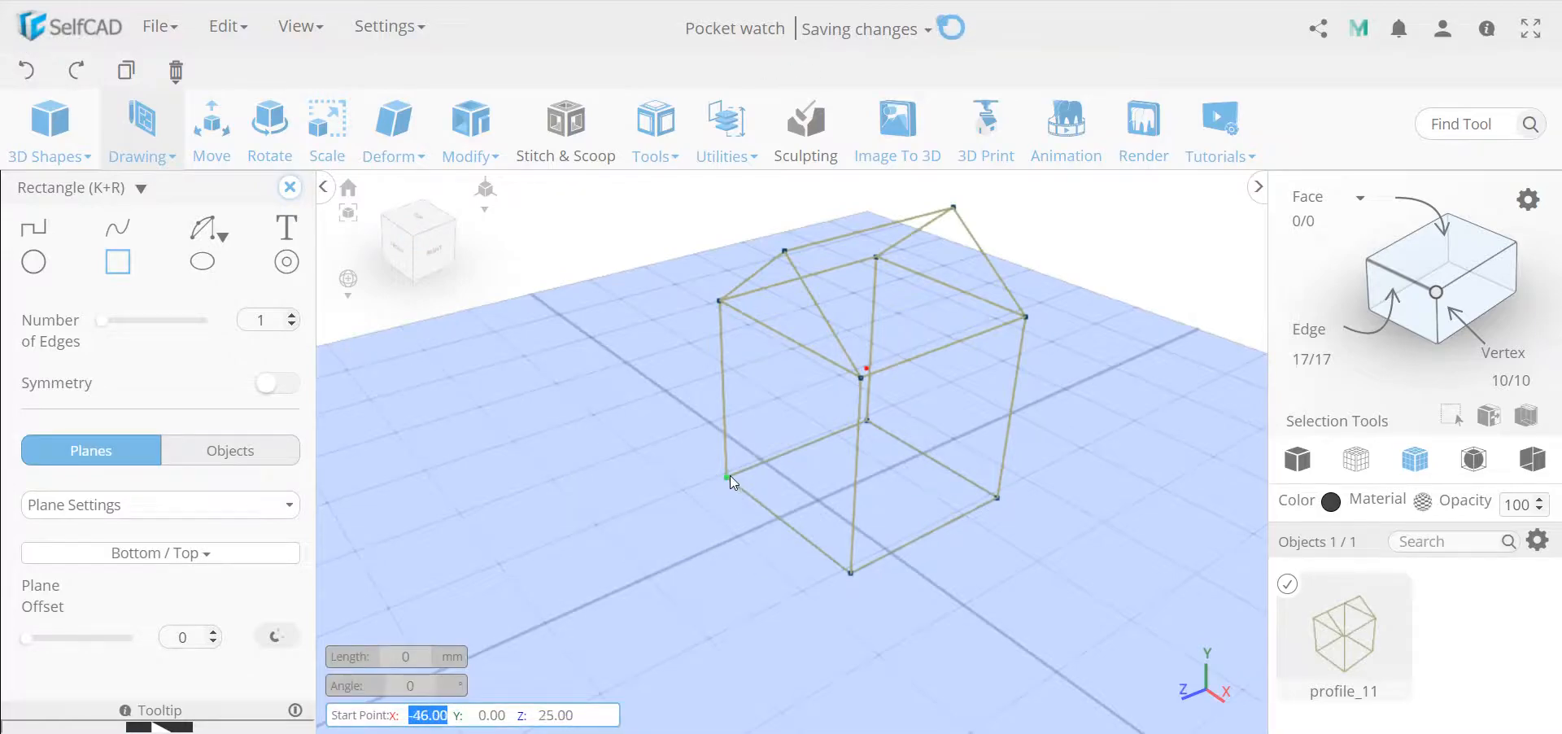
click(729, 476)
click(850, 573)
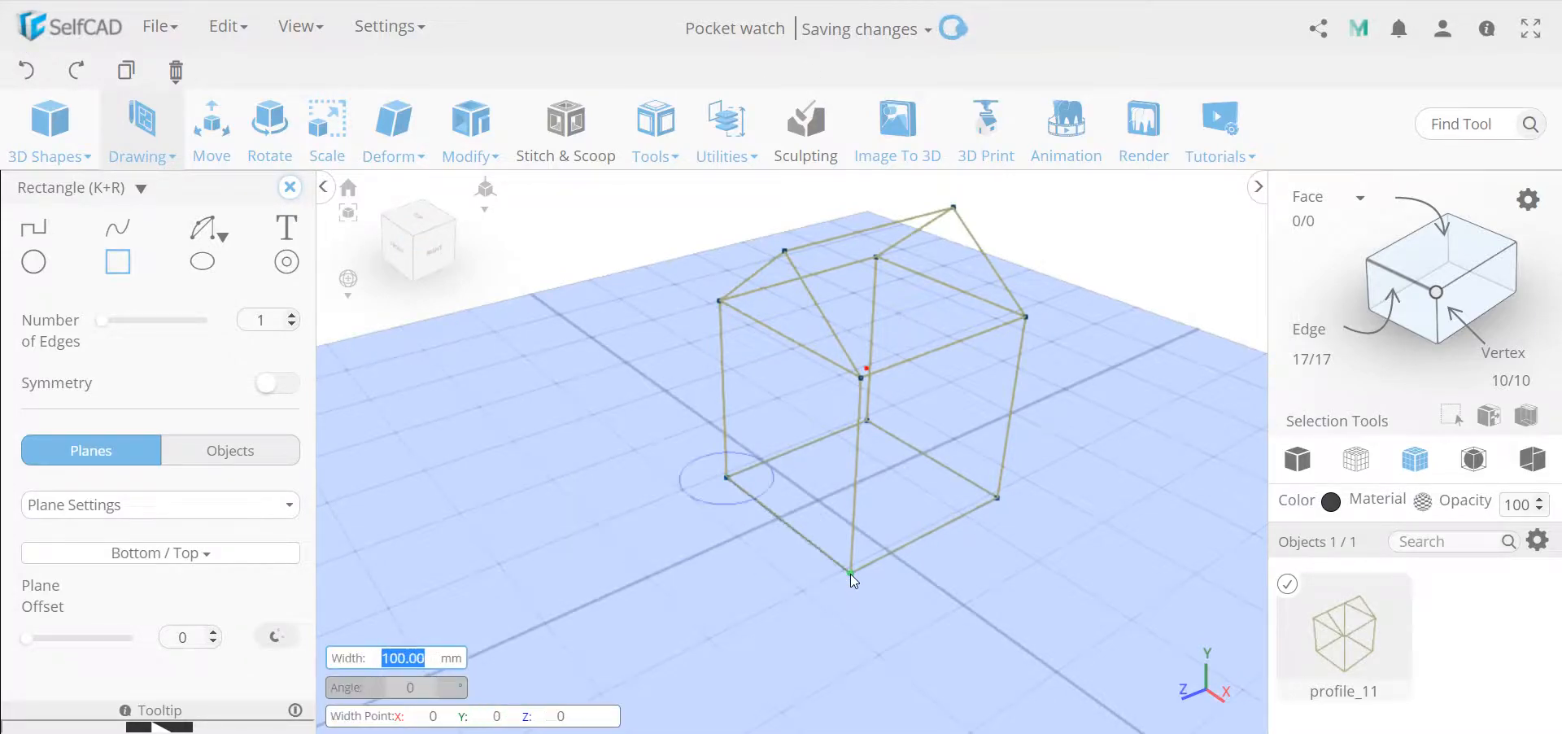
click(629, 655)
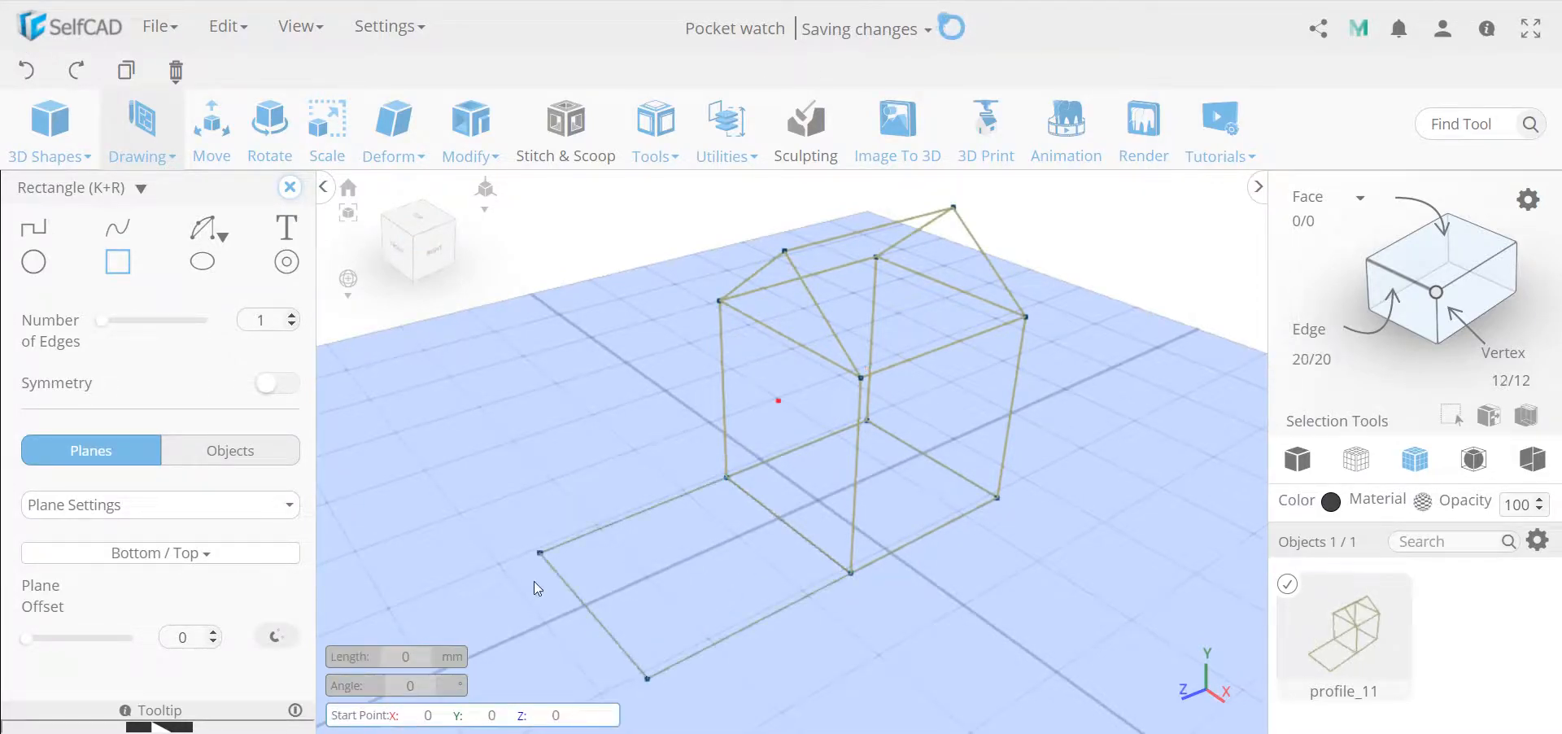
click(294, 190)
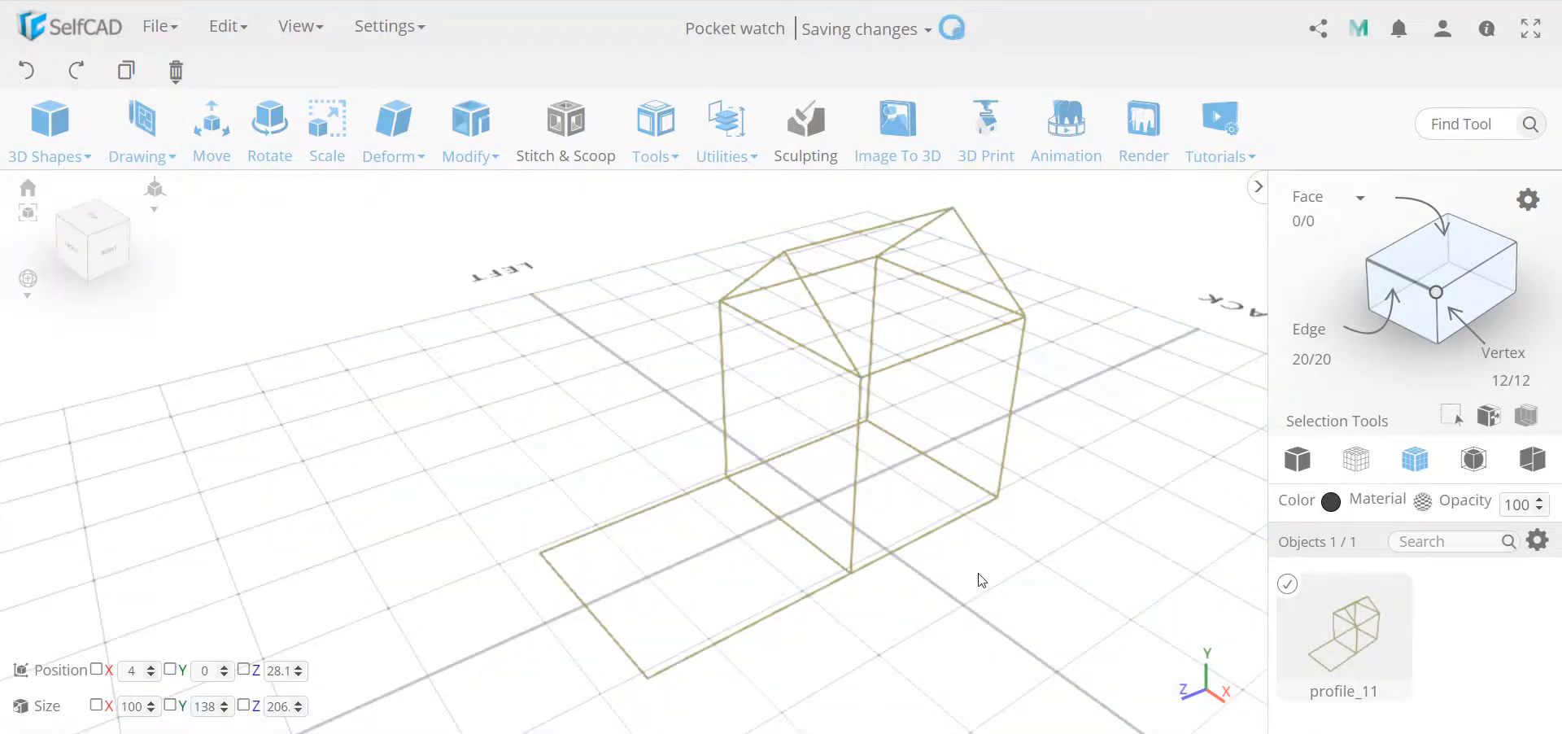
- Fillet the outer corners of the new ground rectangle with intensity 42 and level 10
drag(716, 698, 460, 475)
click(403, 162)
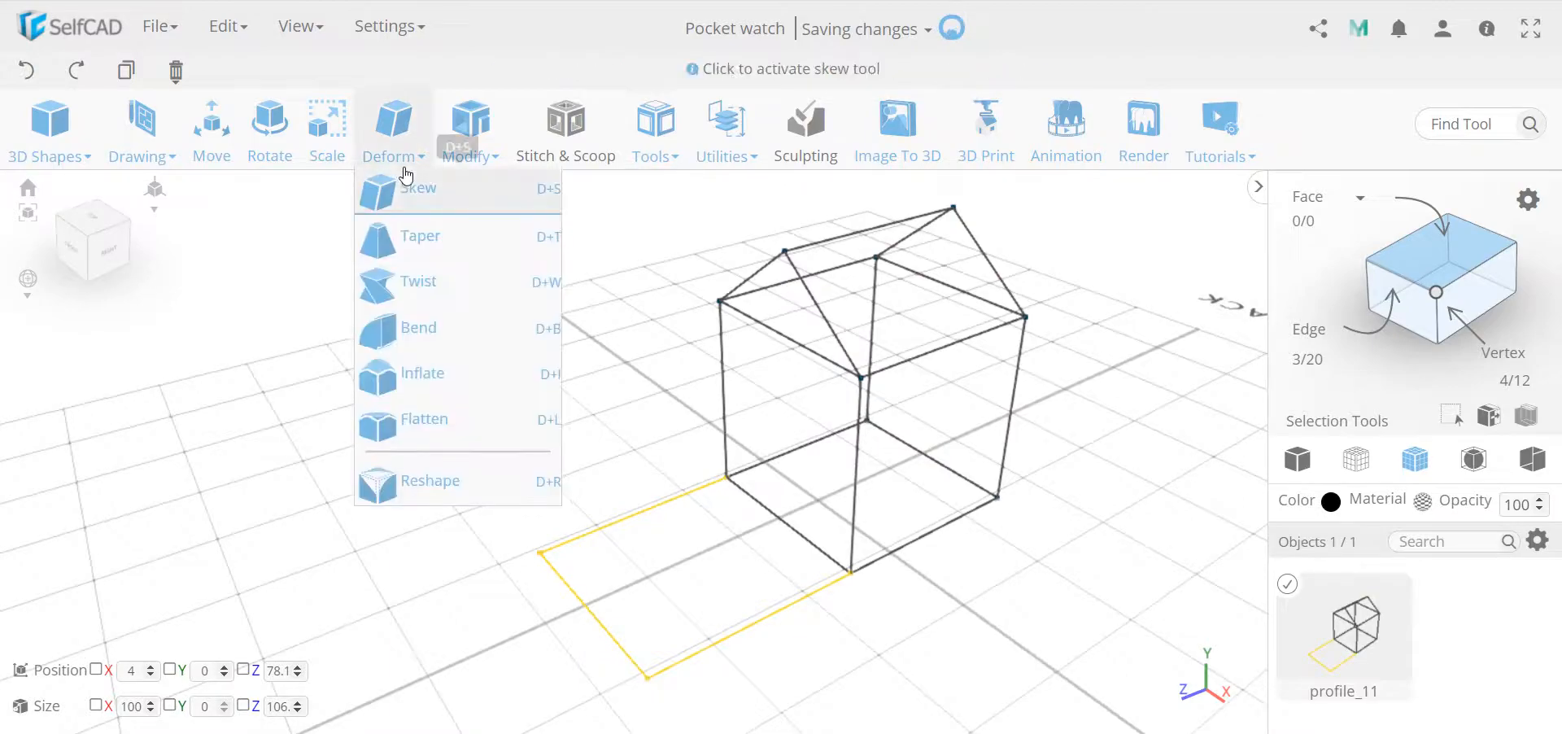
click(449, 156)
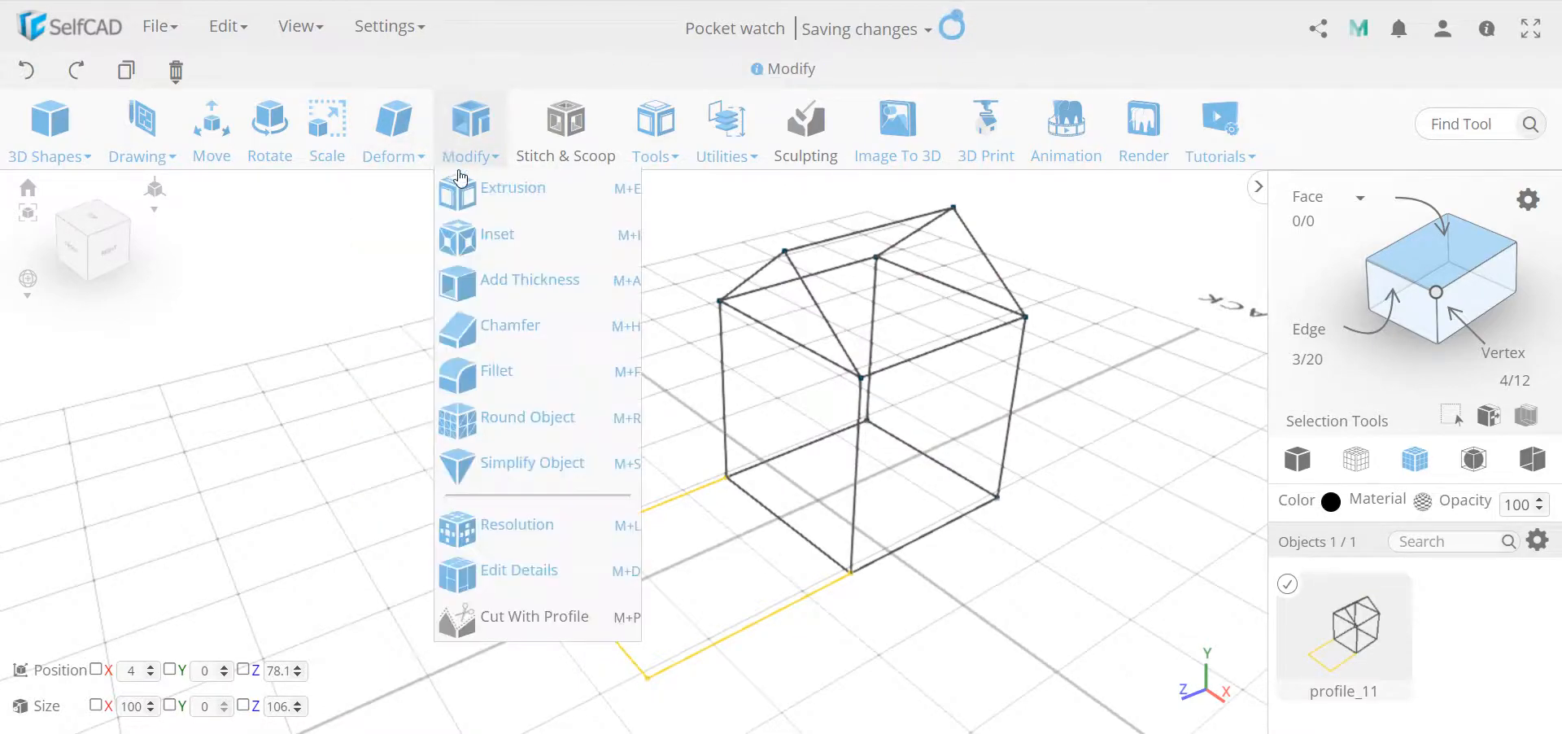
click(543, 389)
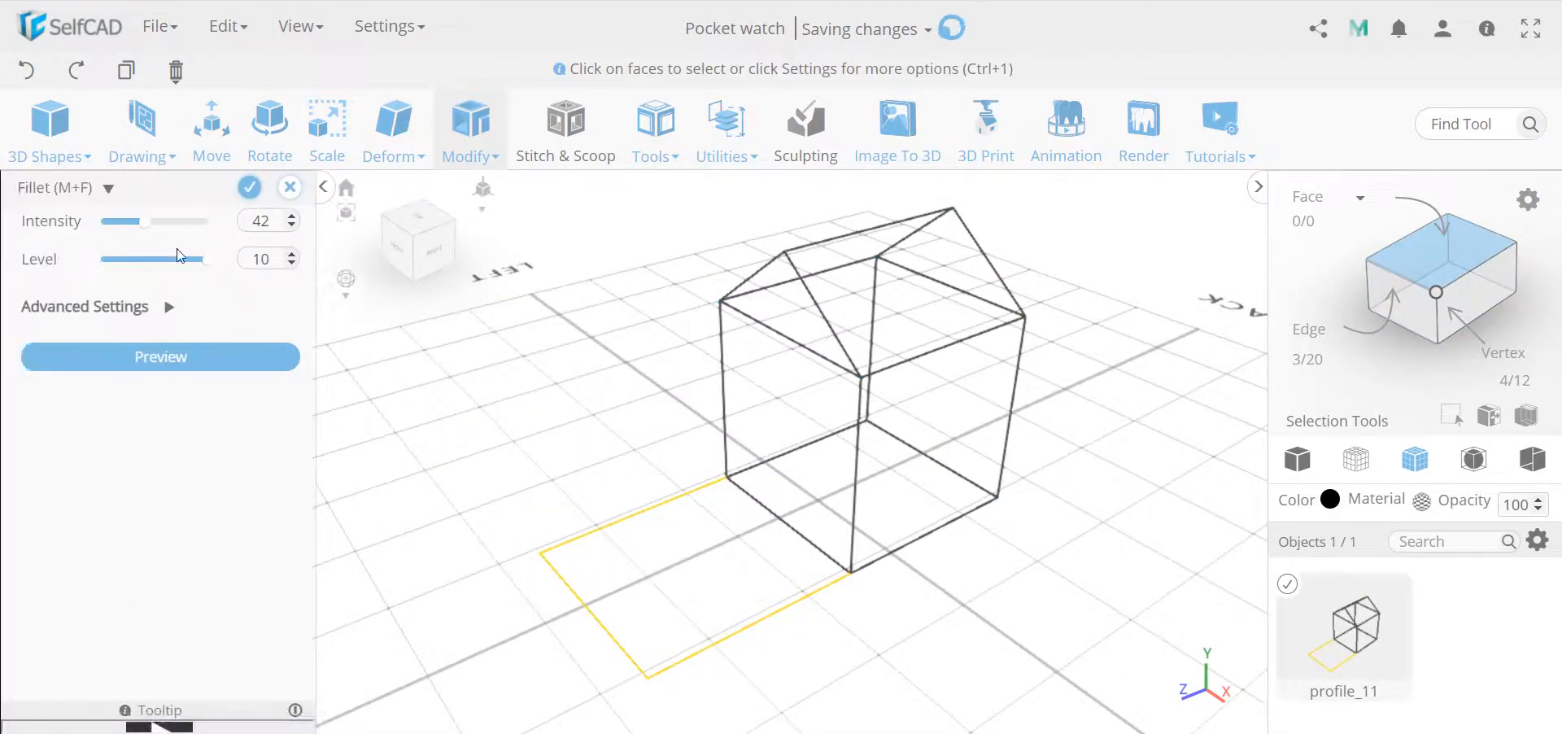
click(203, 358)
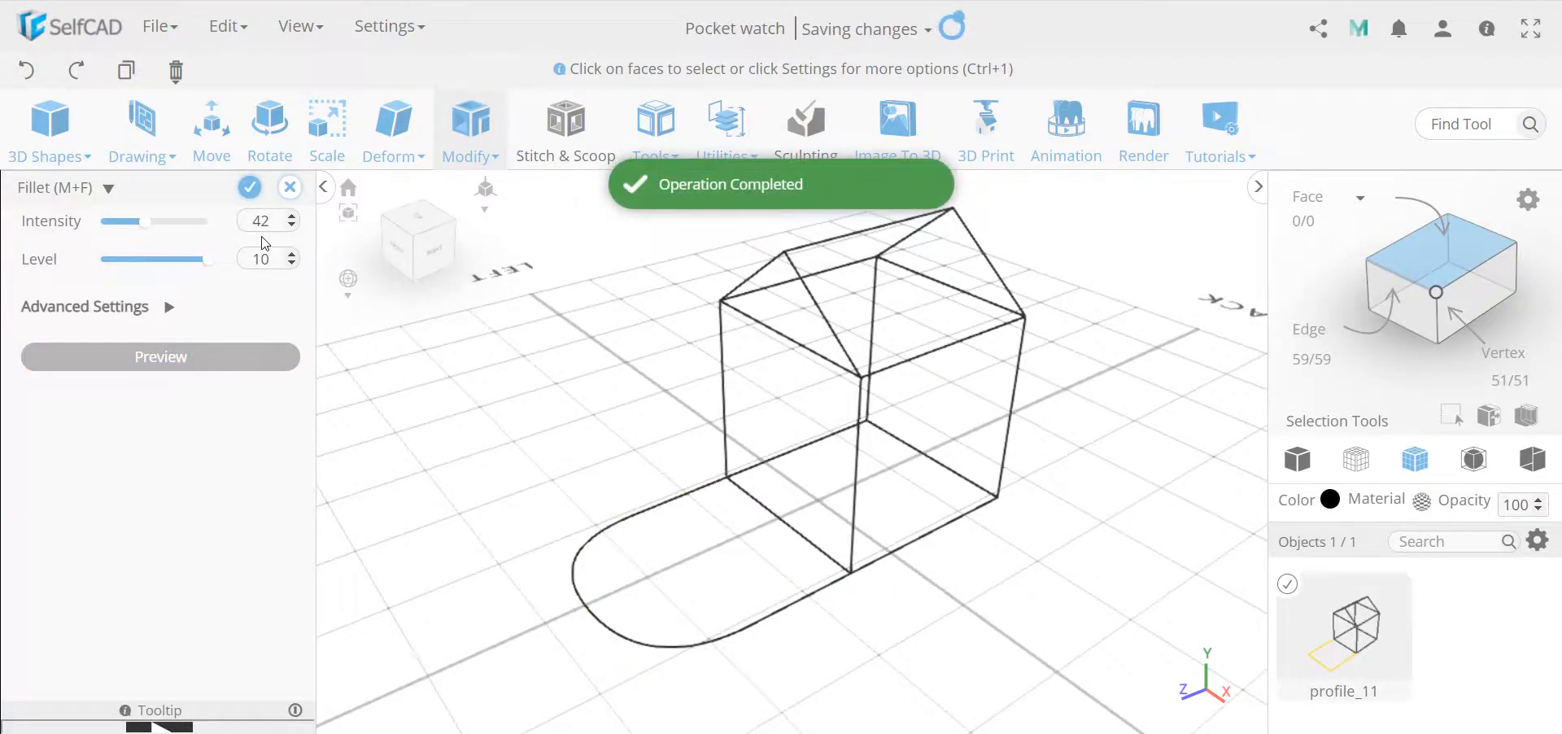
click(251, 190)
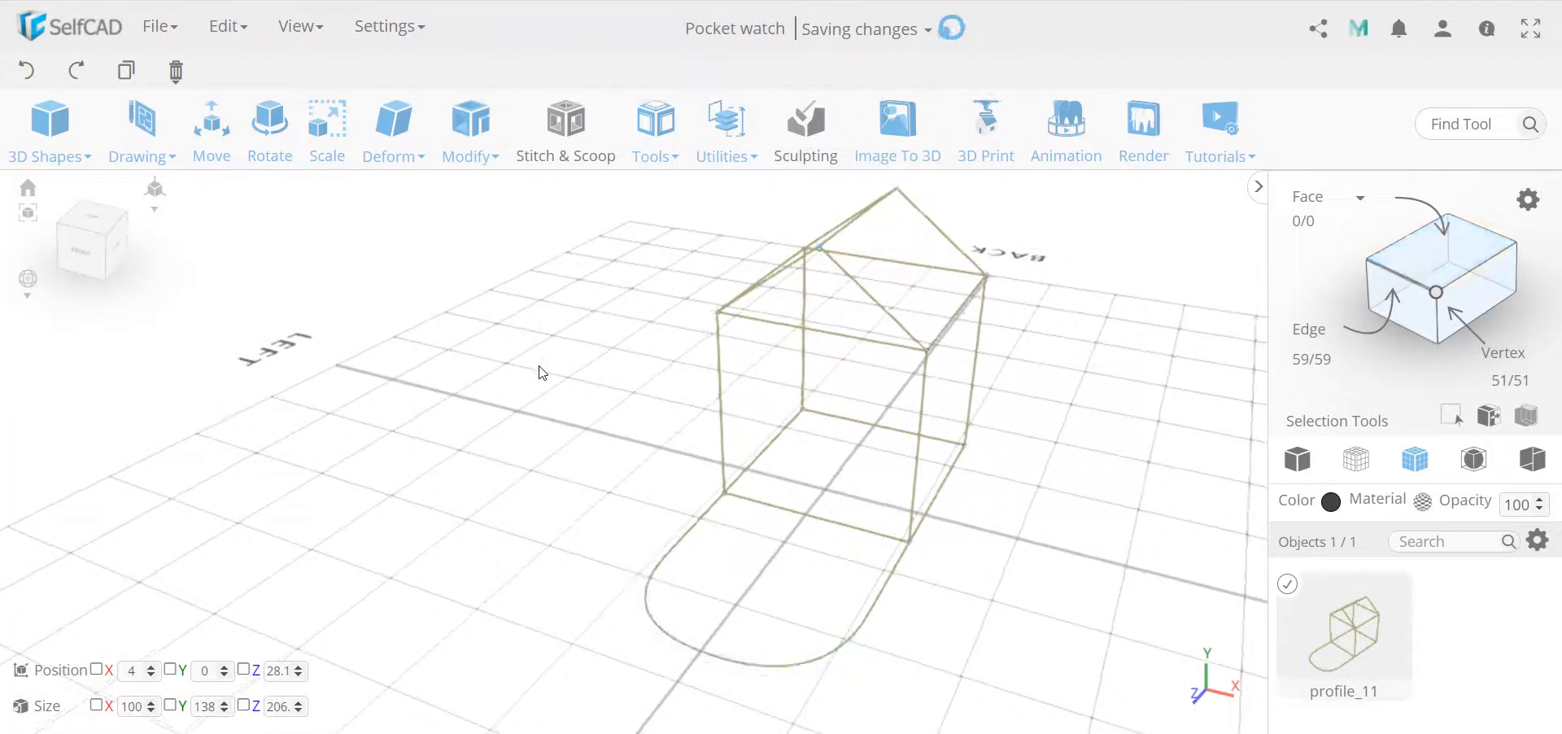
- Preview Fill Polygons on the house wireframe with its rounded ground extension, and turn Convex on
drag(493, 355, 412, 360)
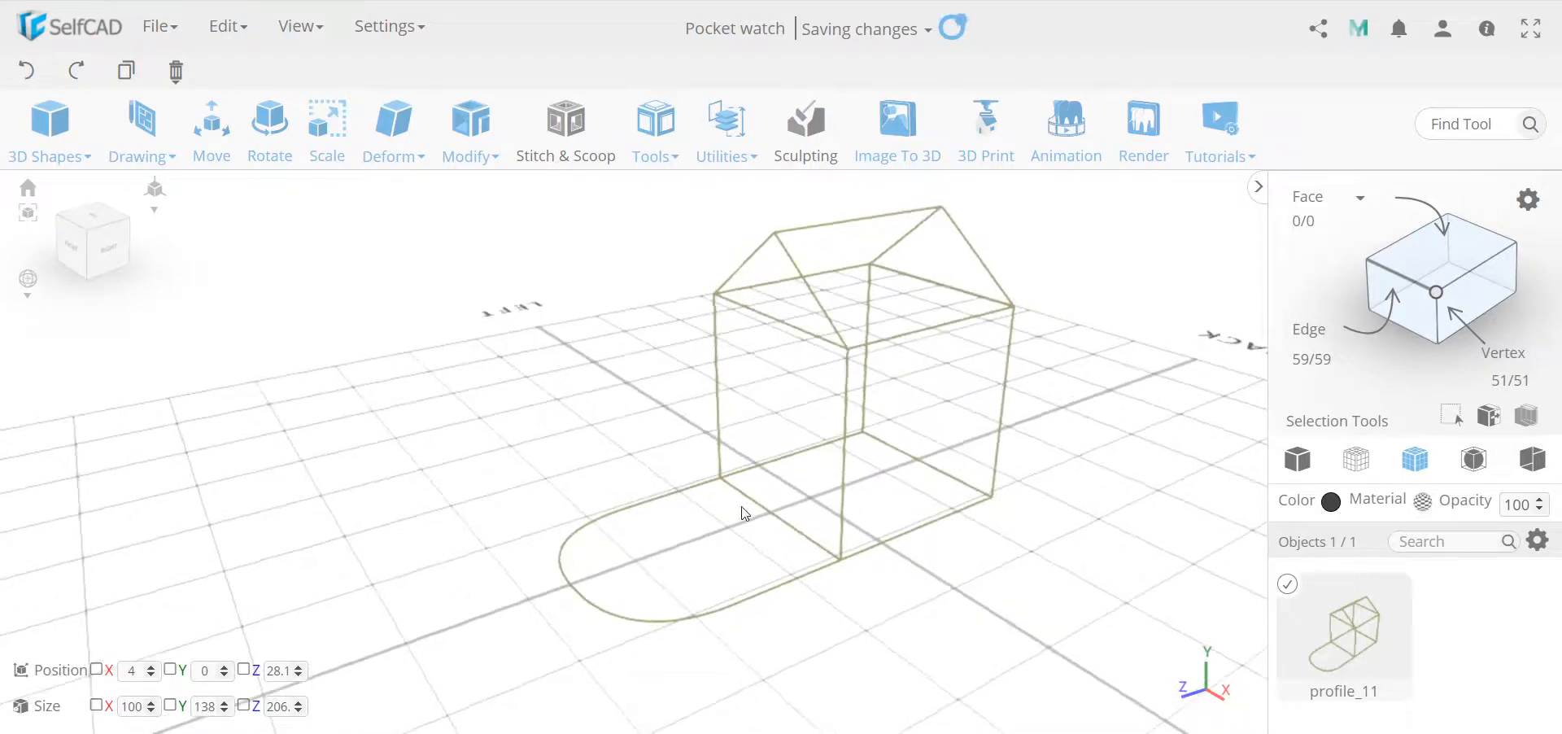
drag(1042, 583, 924, 587)
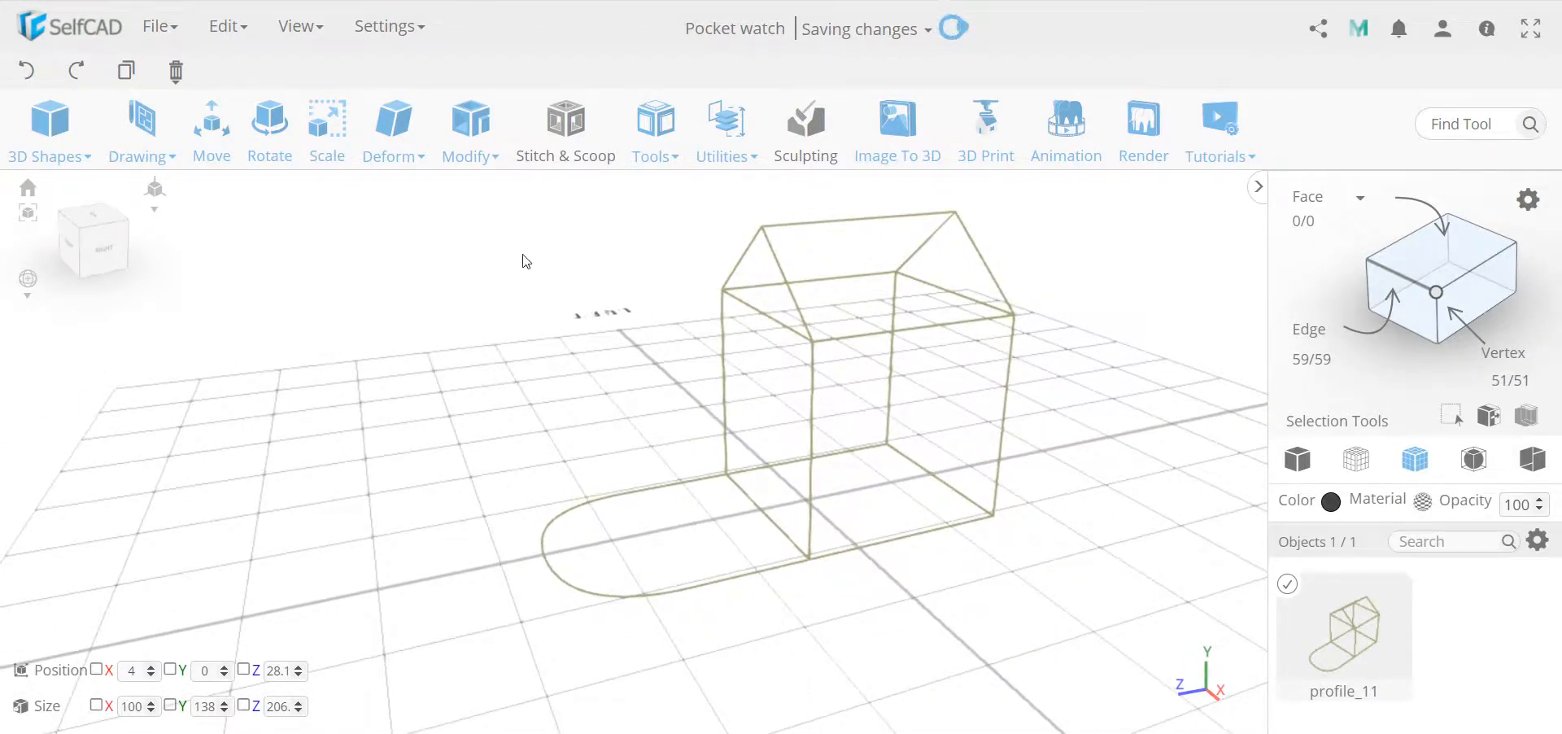
click(663, 143)
click(696, 235)
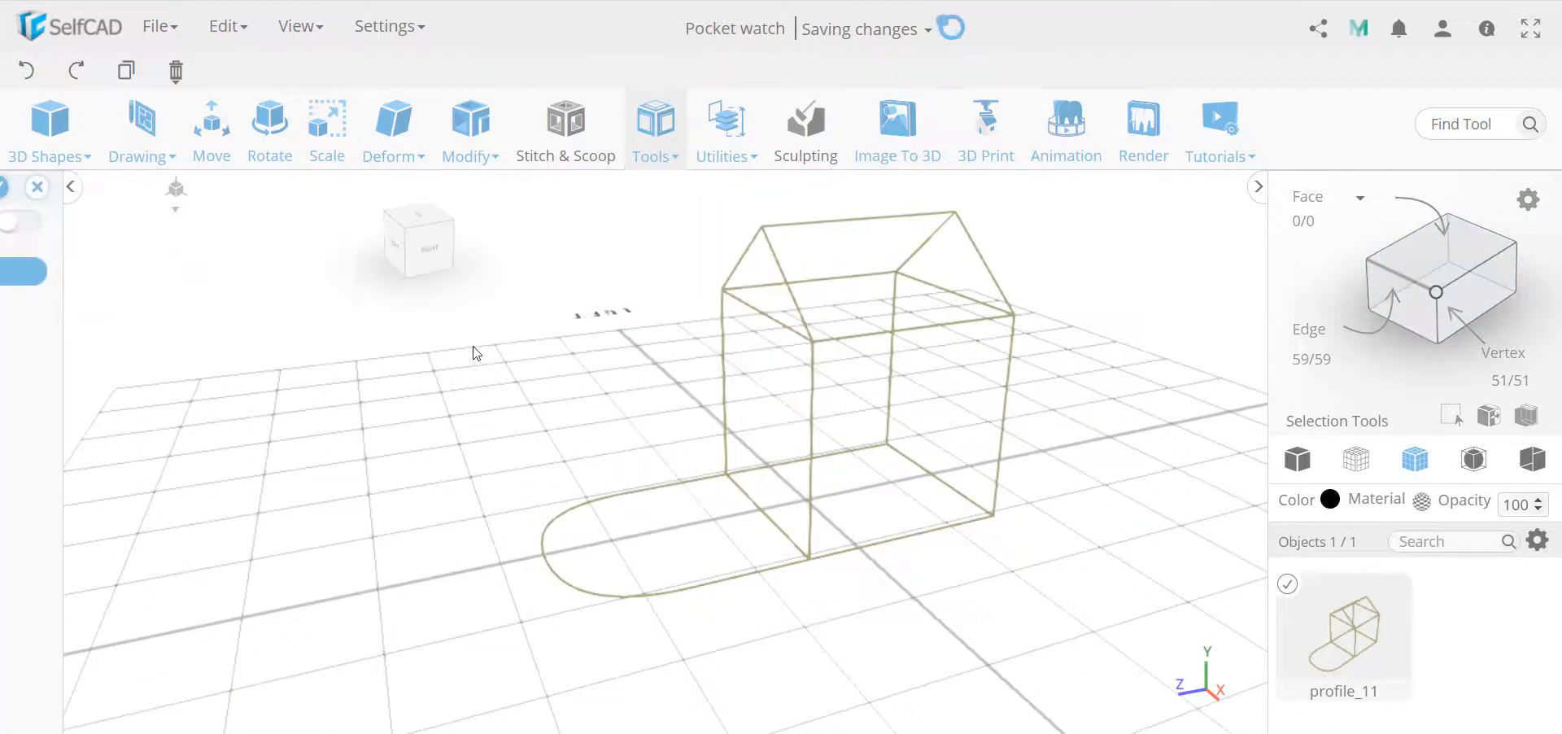
click(259, 293)
drag(634, 344, 749, 376)
click(271, 222)
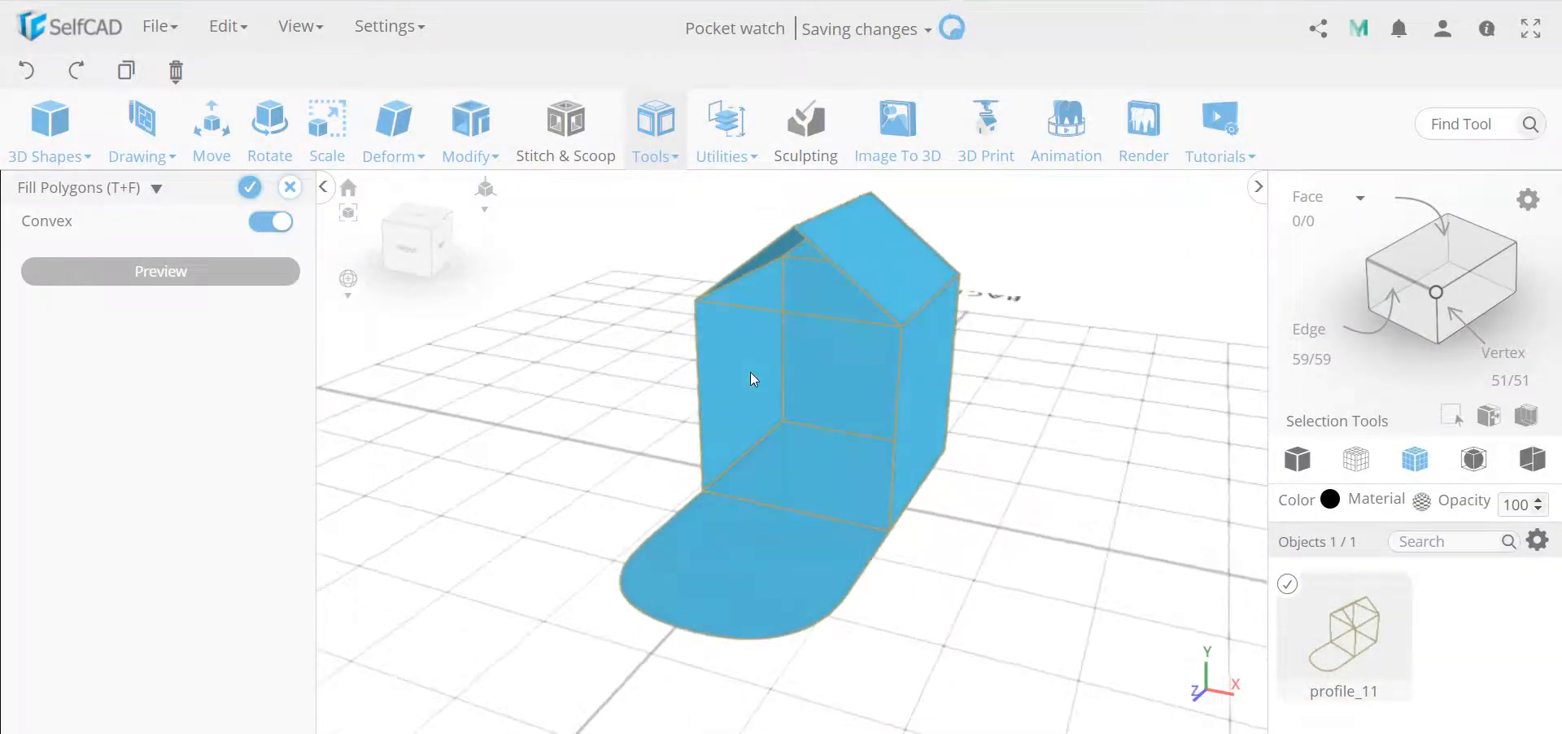
- Compare the filled walls, gables and rounded extension with Convex on and off from several sides, and discard the fill
scroll(802, 292, up, 3)
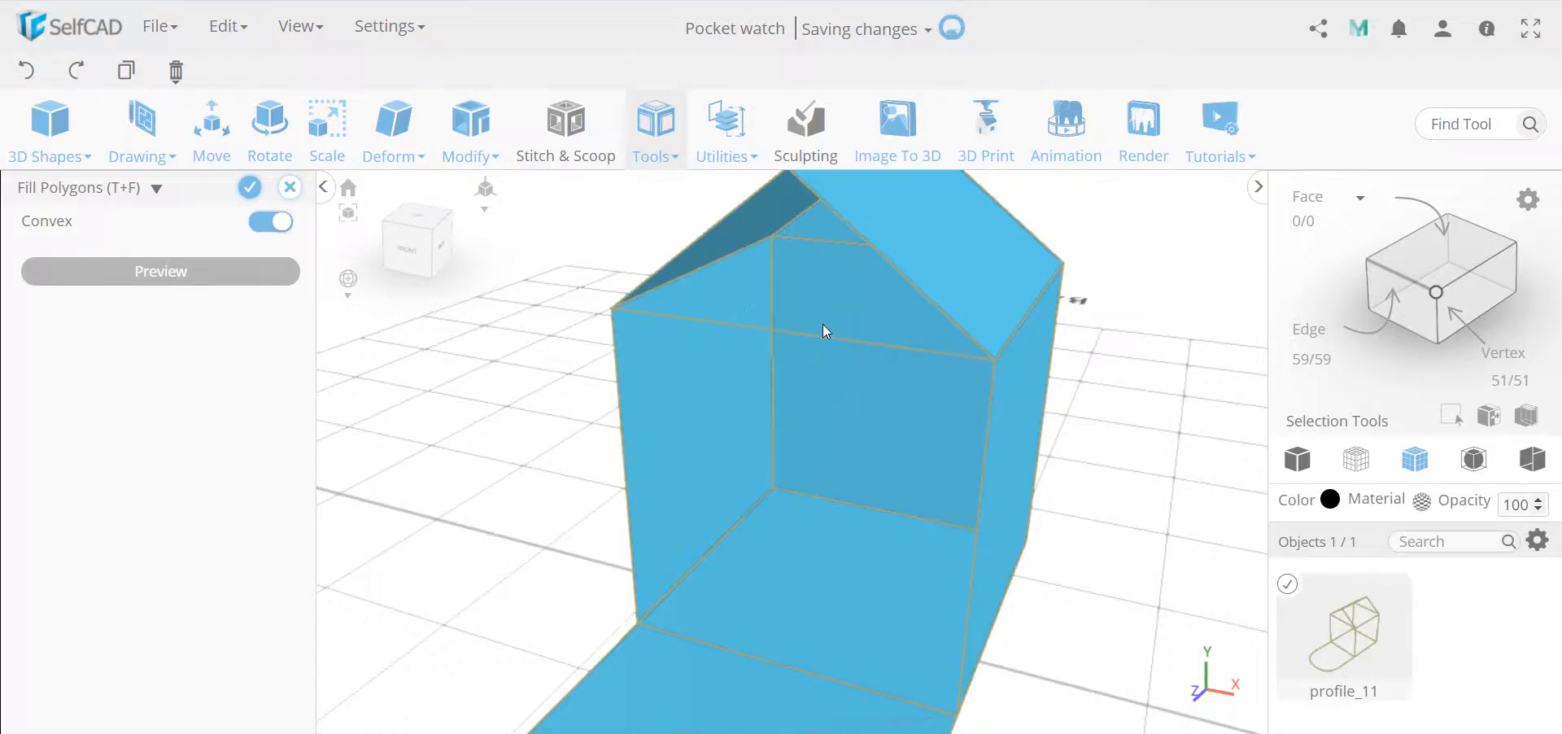
scroll(836, 348, down, 4)
drag(1182, 475, 689, 419)
click(269, 230)
drag(415, 293, 772, 426)
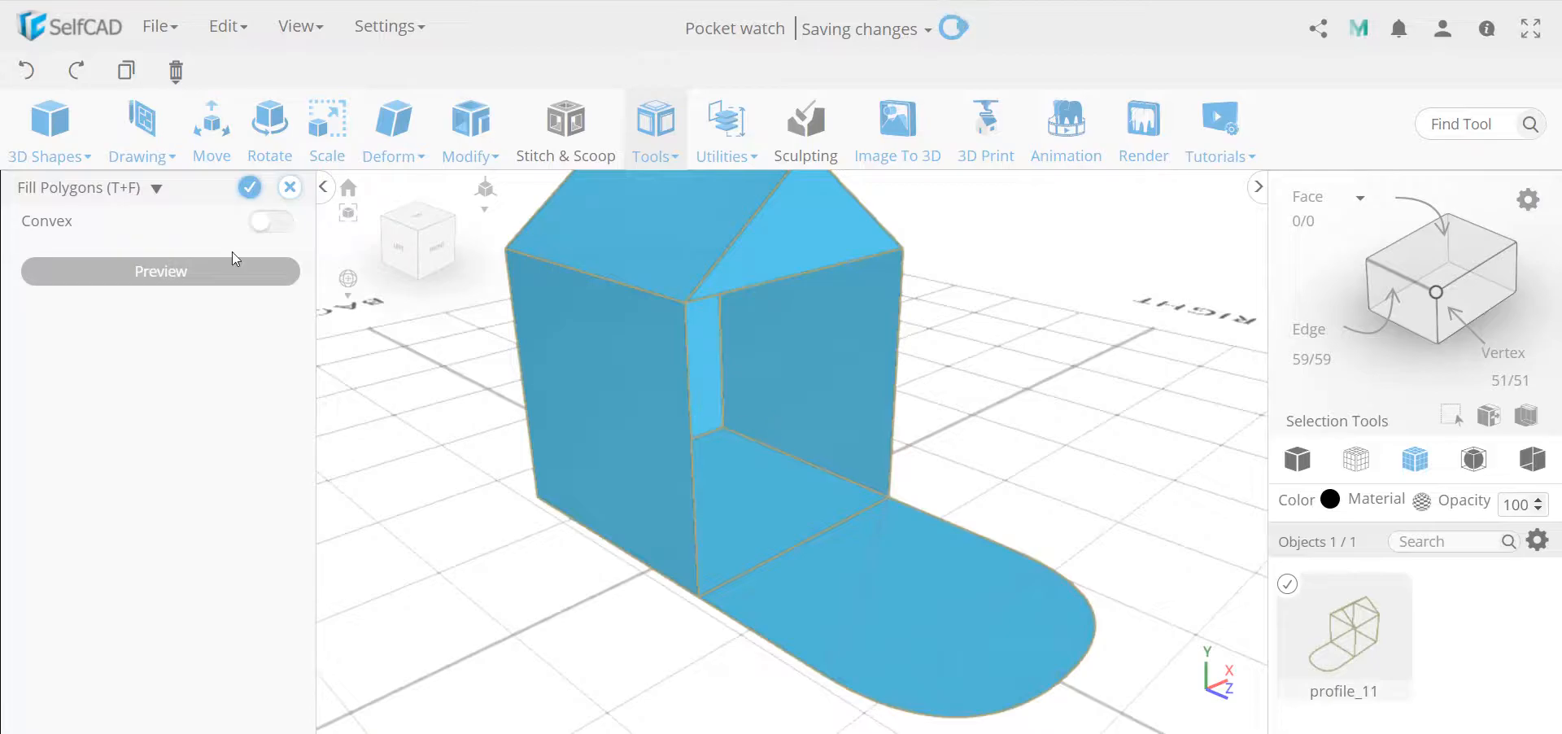
click(273, 221)
drag(887, 360, 614, 370)
click(290, 189)
click(781, 436)
- Duplicate the house wireframe and set the Move tool to Move By for the copy
drag(659, 428, 575, 425)
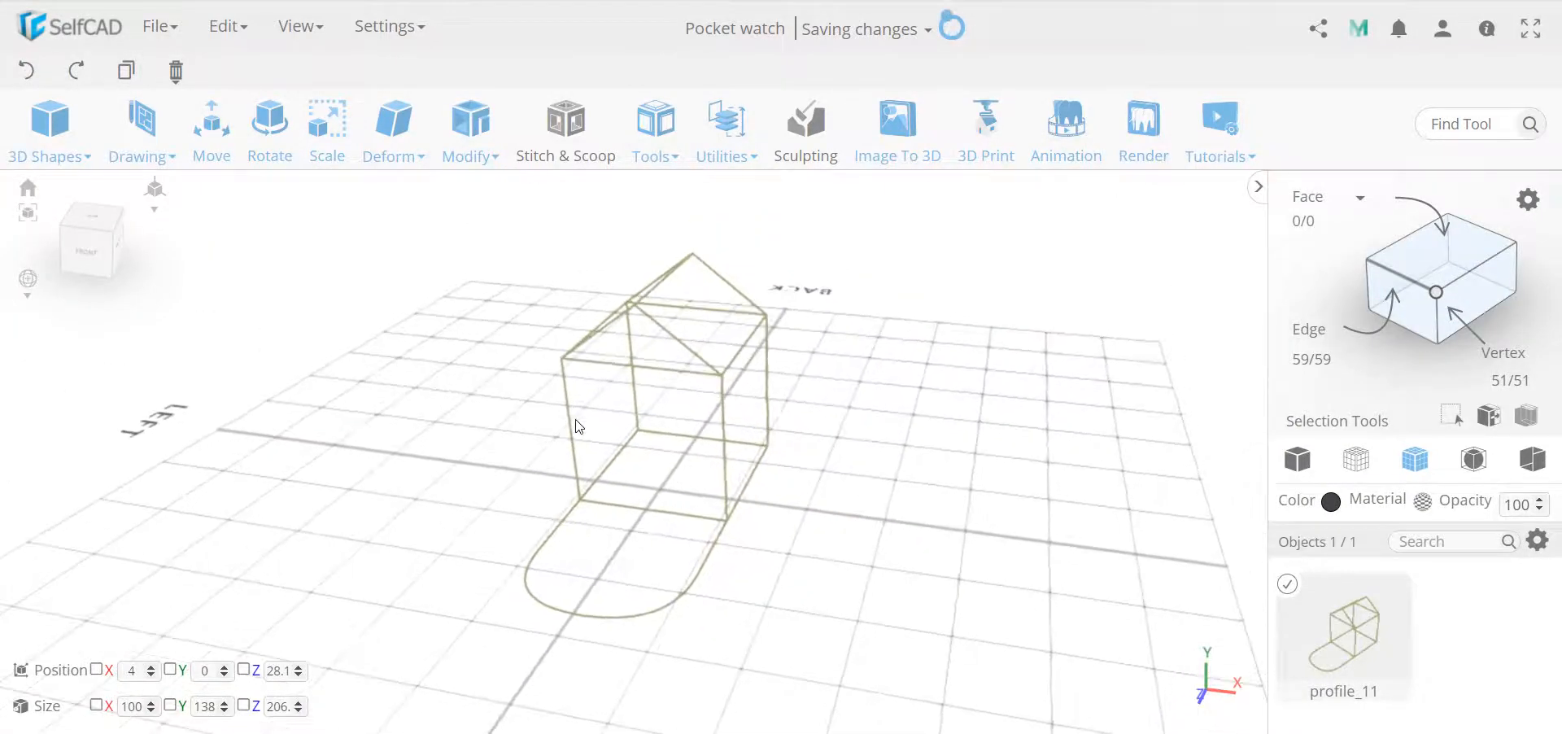
click(126, 71)
click(202, 157)
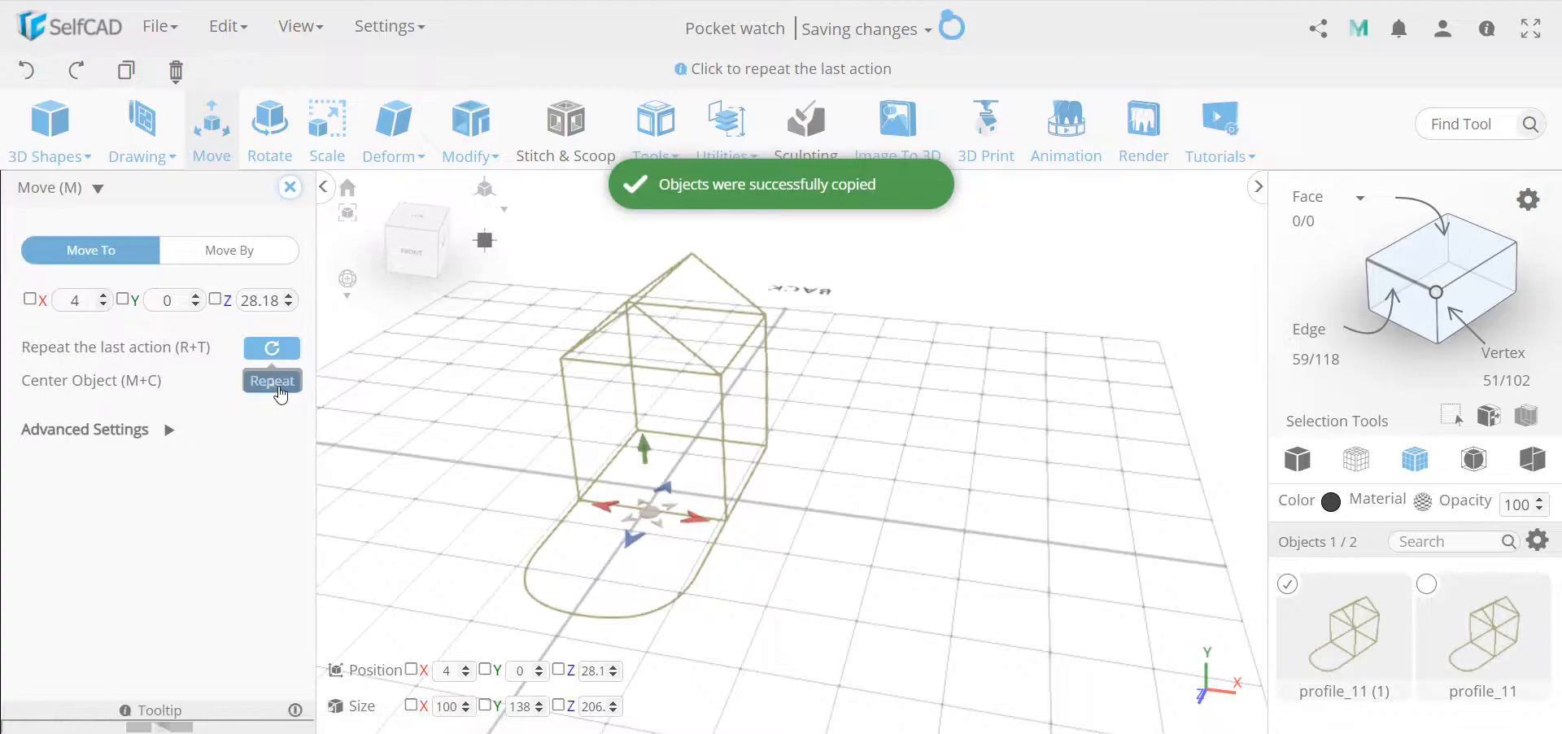
click(224, 251)
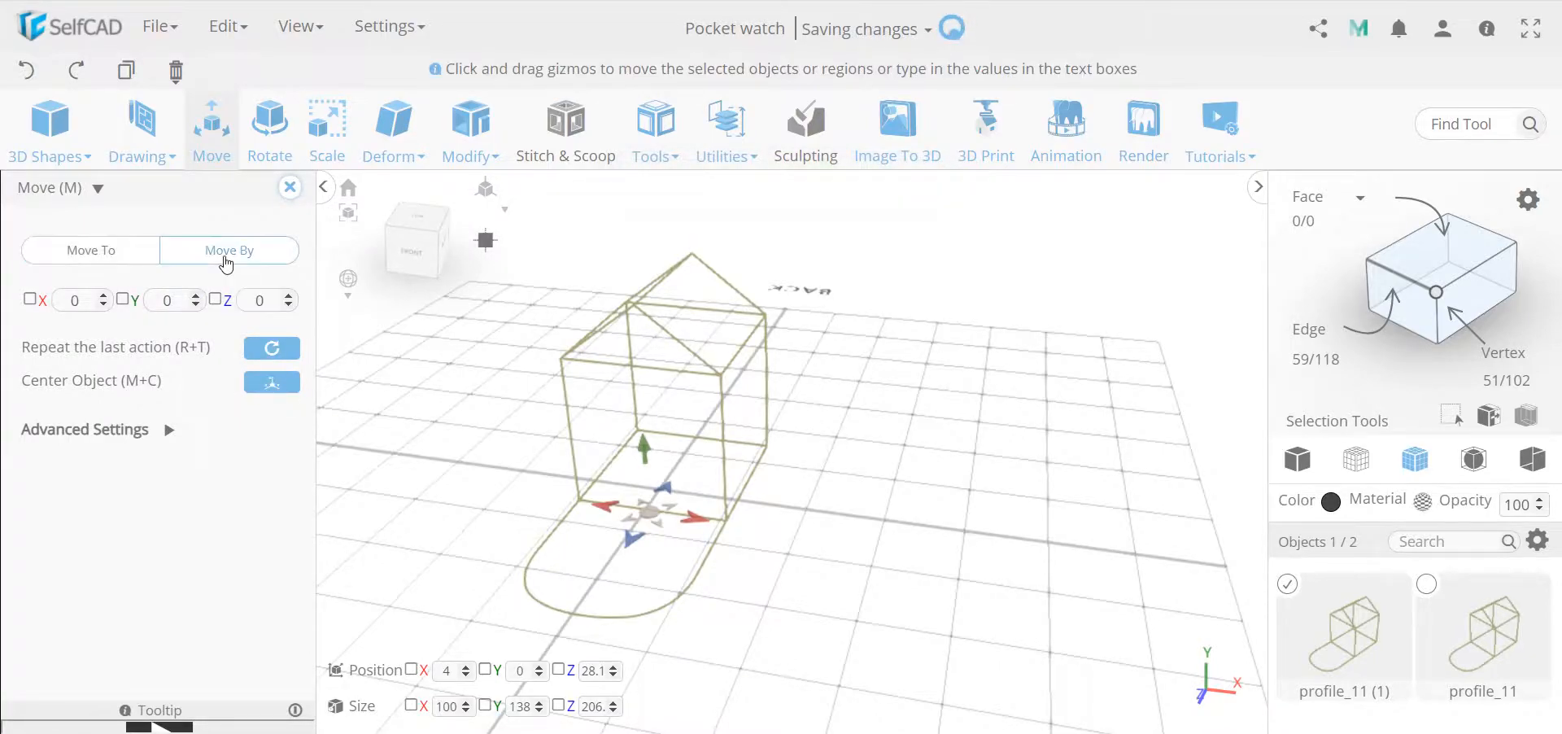
- Try moving the copied wireframe by 100 mm along Y, and undo the move
click(173, 300)
text(100)
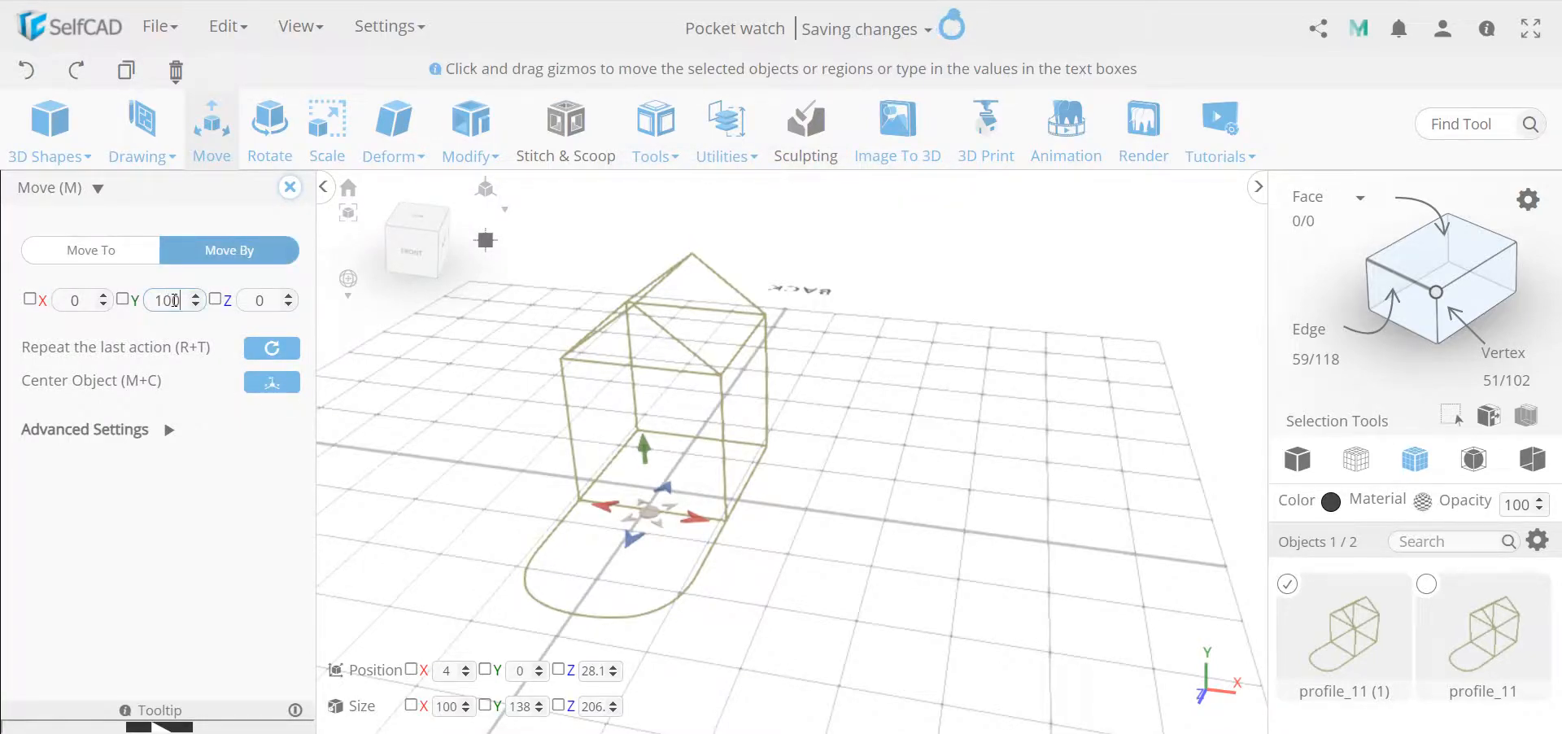
key(Return)
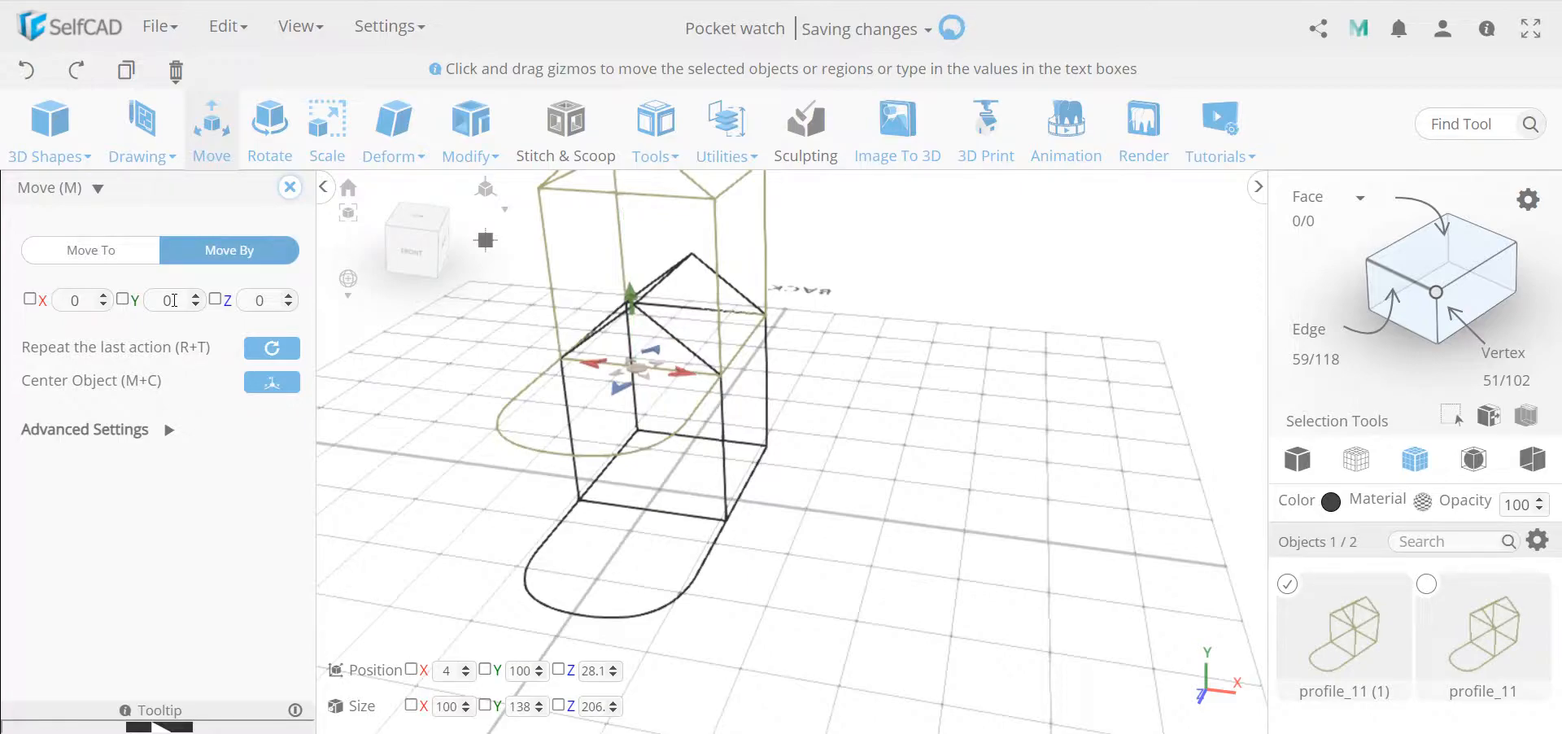
click(26, 72)
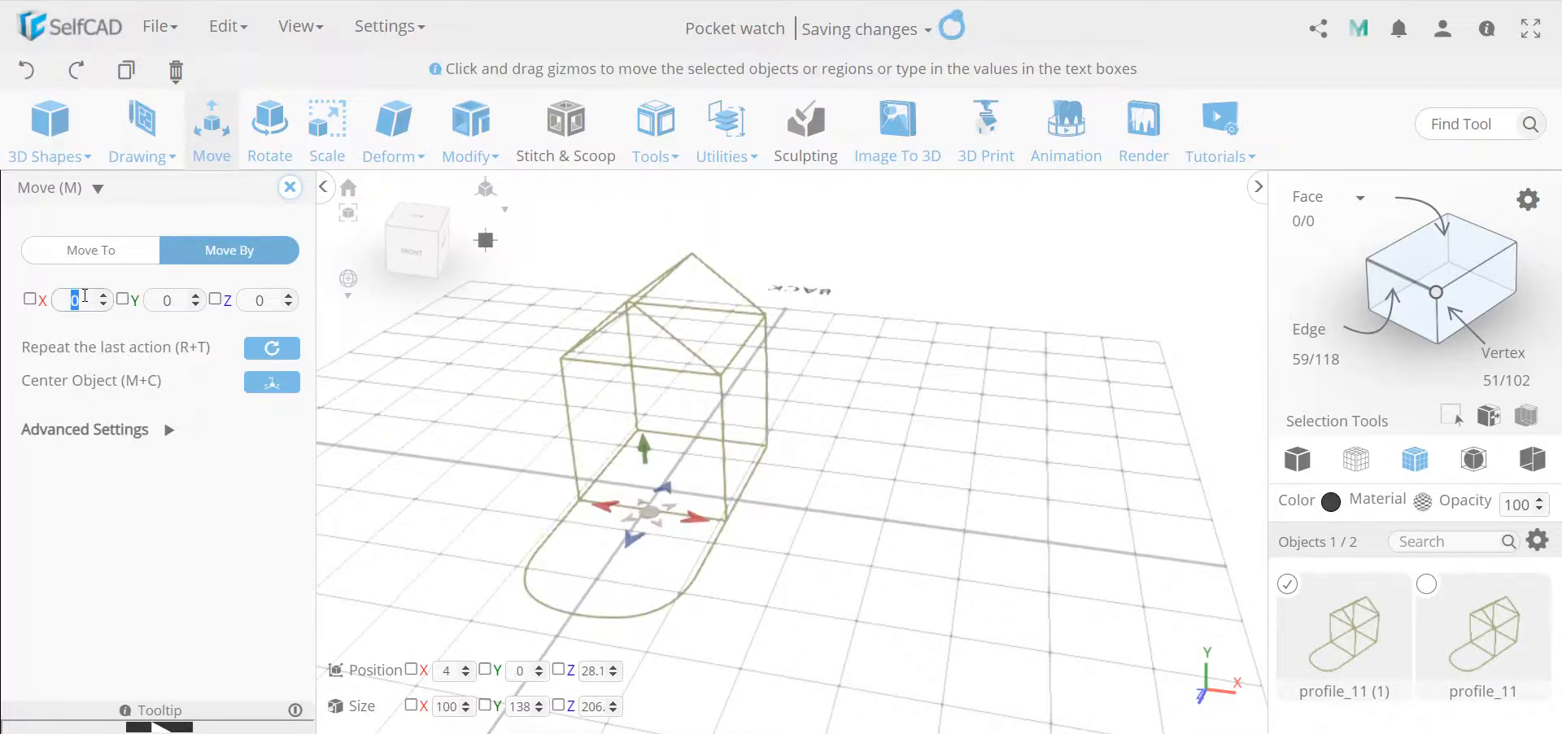
- Move the copied house by 100 mm along X and merge both wireframes into one object
key(Return)
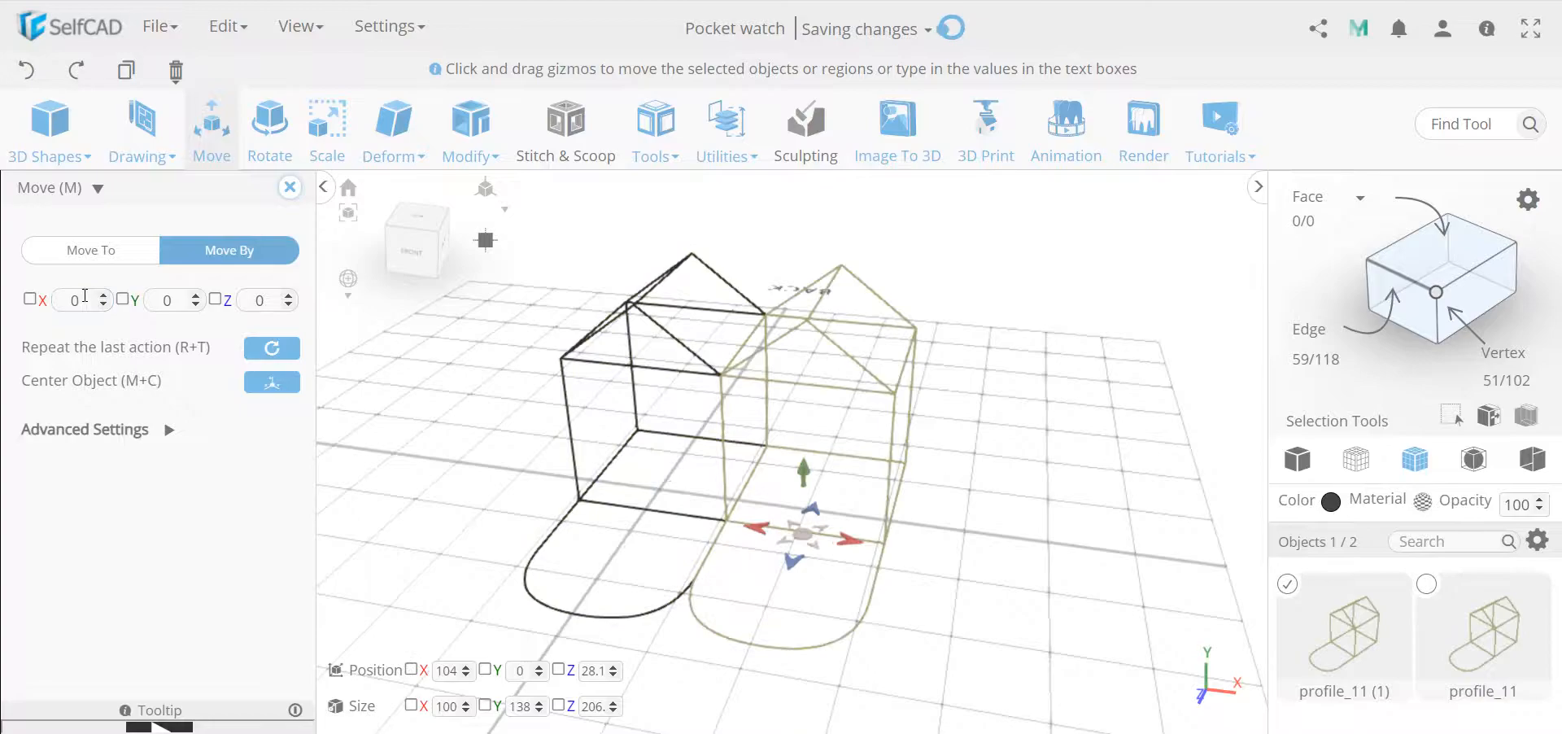
click(290, 189)
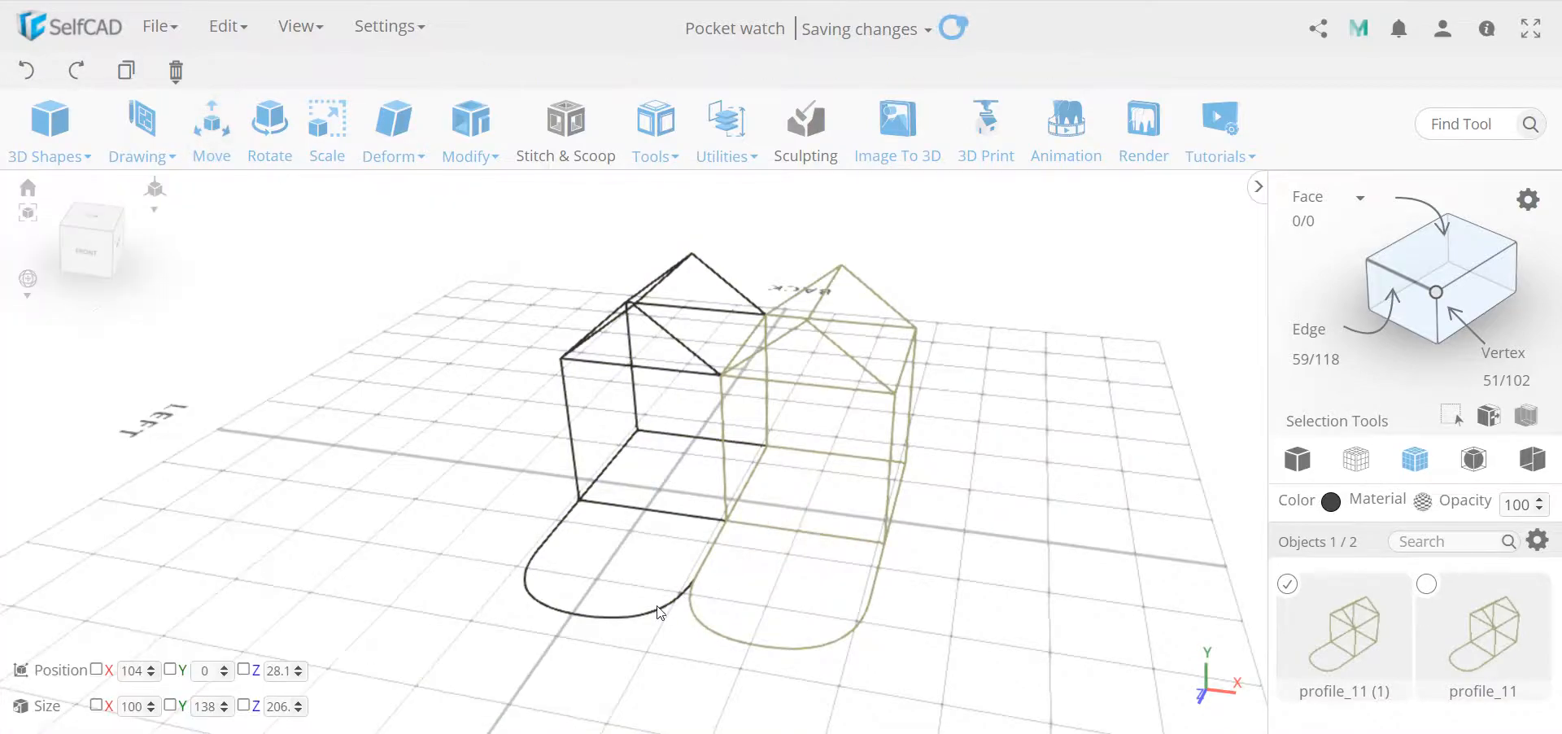
shift+click(606, 601)
click(720, 130)
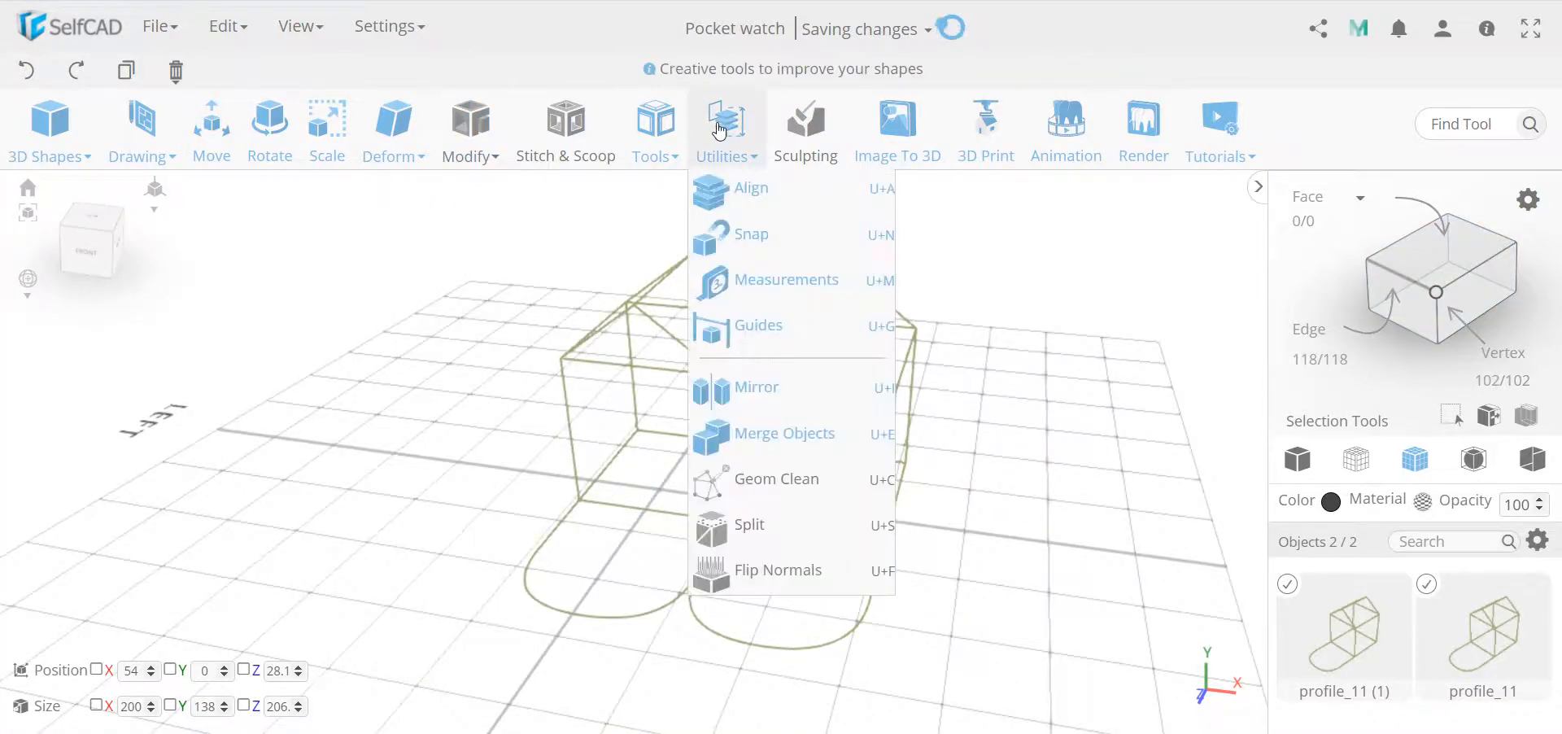
click(793, 434)
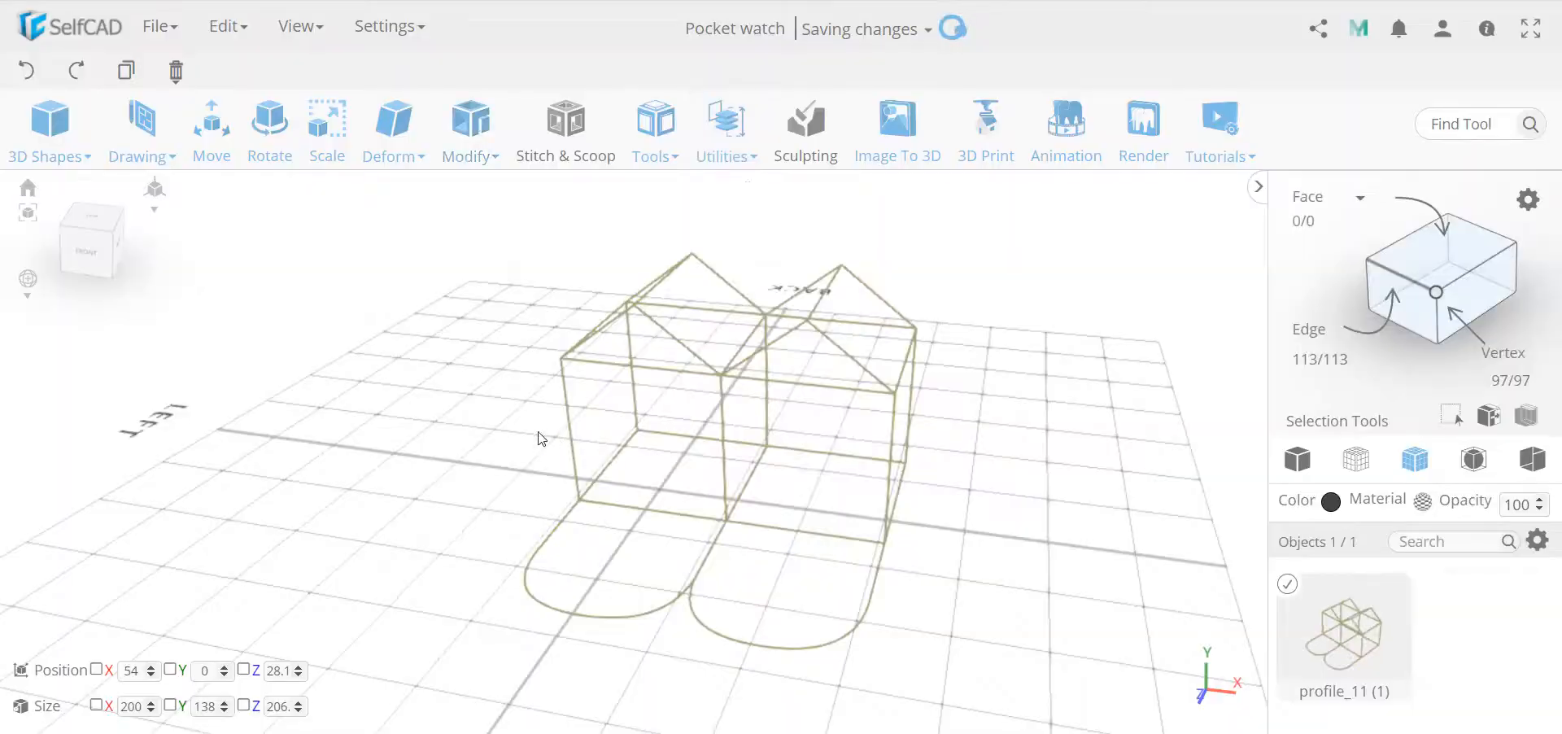
- Draw straight 3D Sketch lines joining the two roof peaks at the front and at the back of the merged wireframe
click(140, 131)
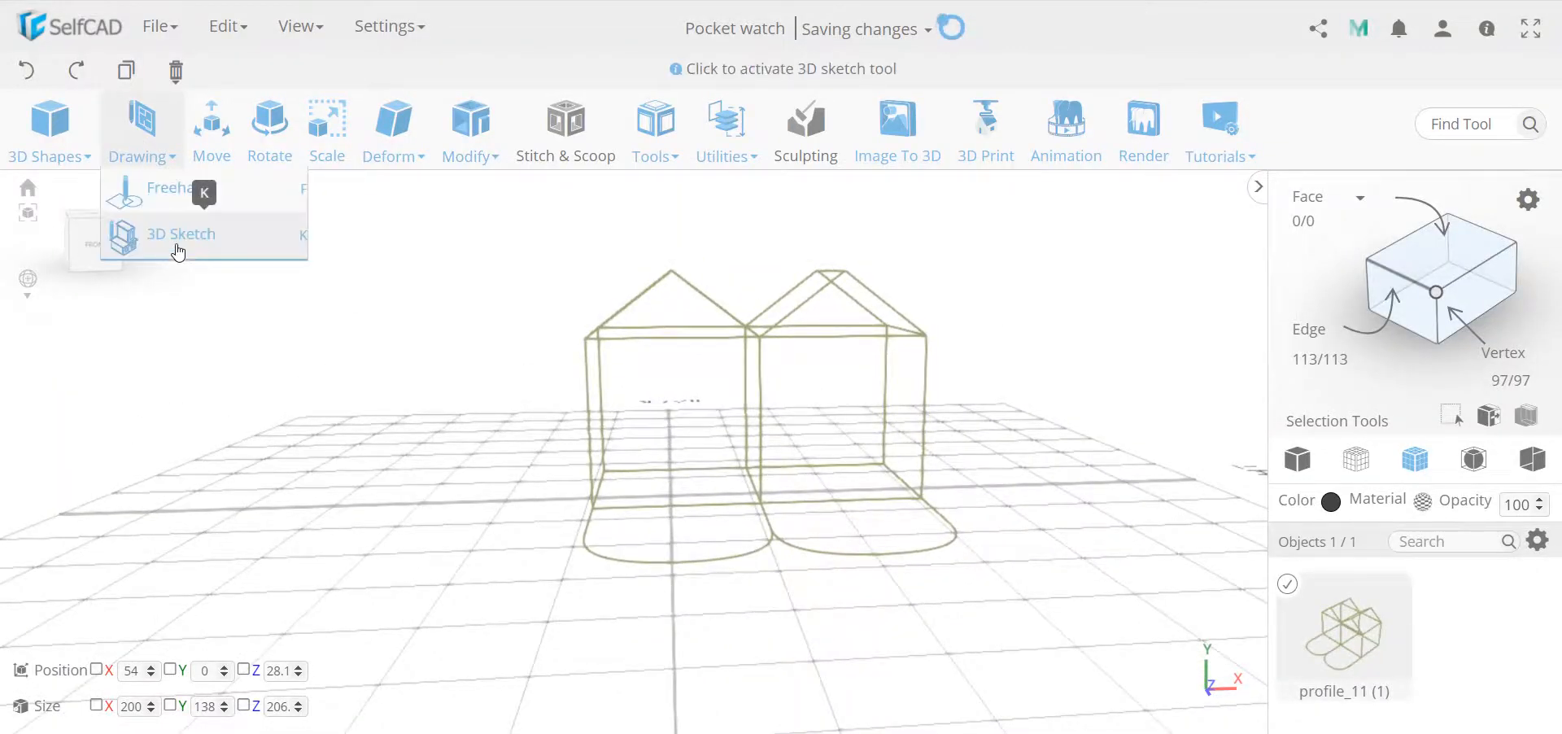
click(171, 236)
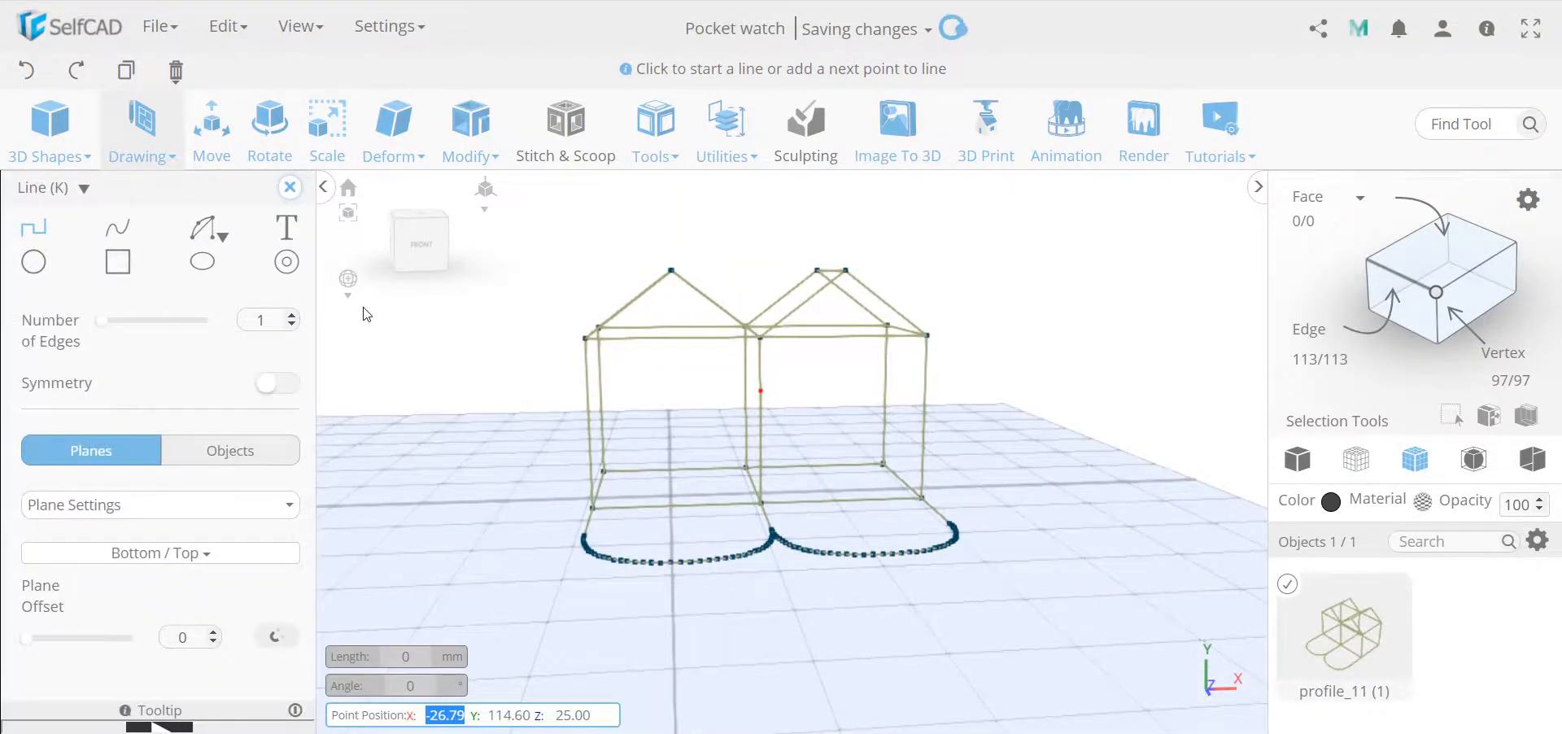
click(672, 272)
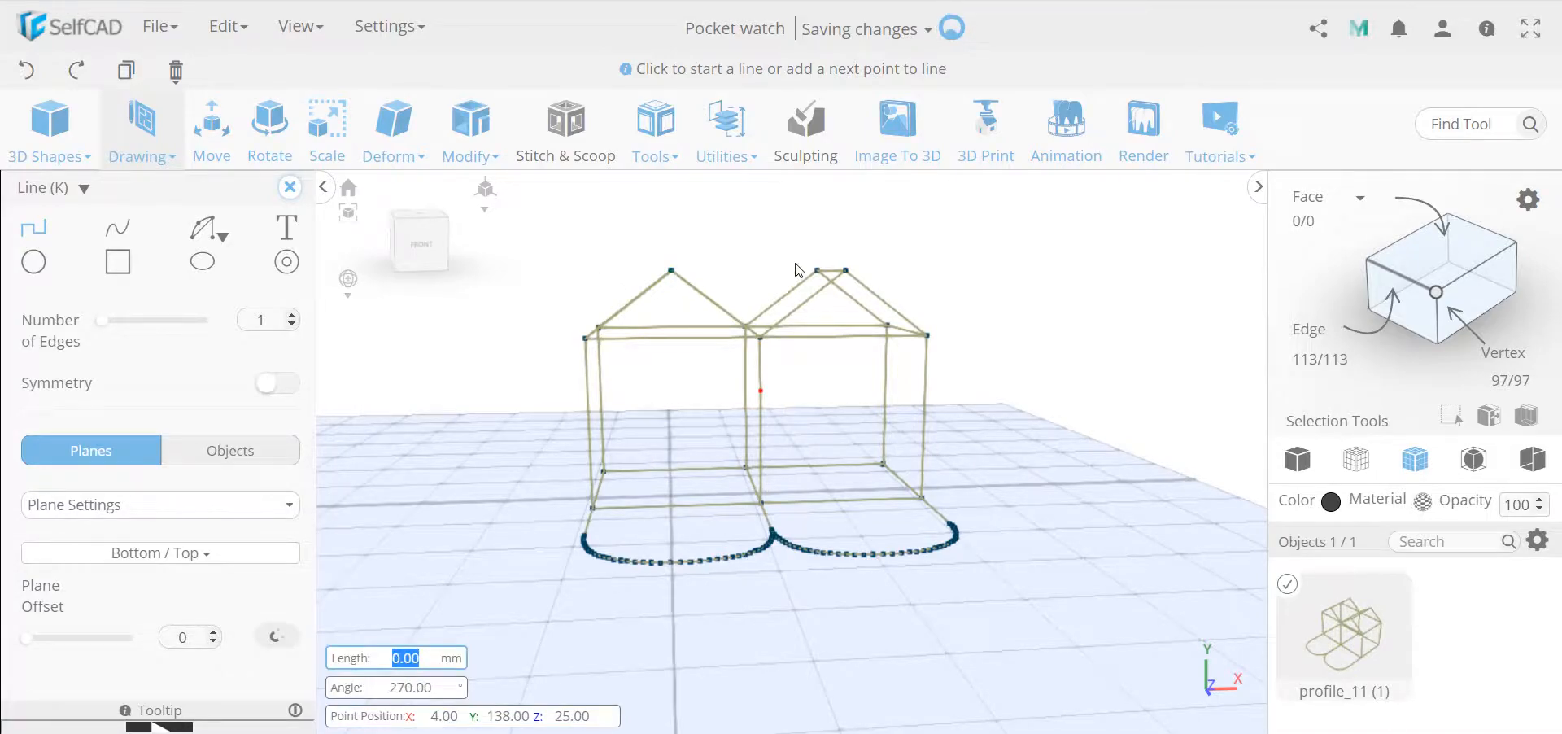
click(845, 270)
drag(1016, 232, 1032, 268)
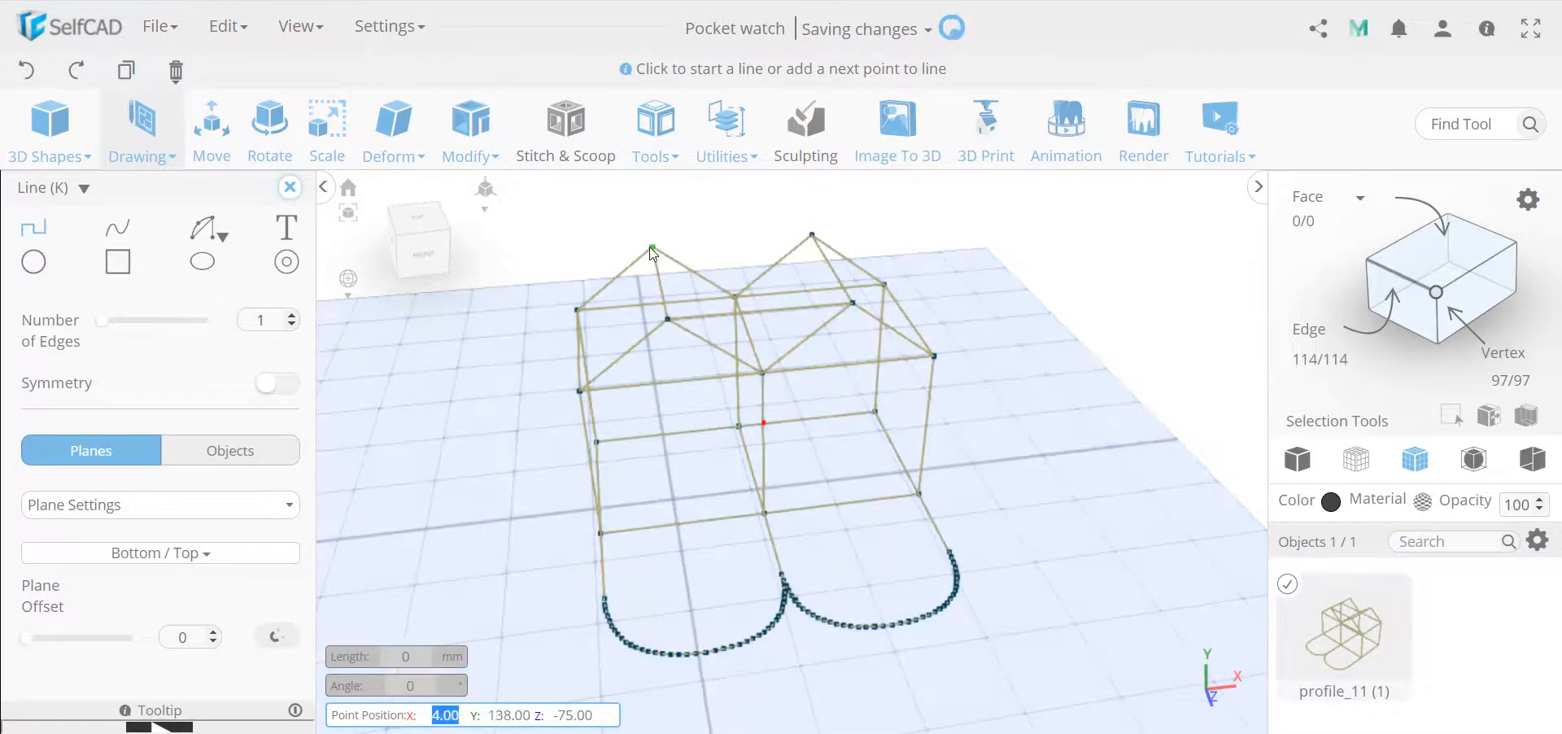
click(652, 248)
click(812, 235)
mouse_move(1231, 251)
mouse_down()
mouse_move(1108, 240)
mouse_move(1150, 238)
mouse_move(1137, 217)
mouse_up()
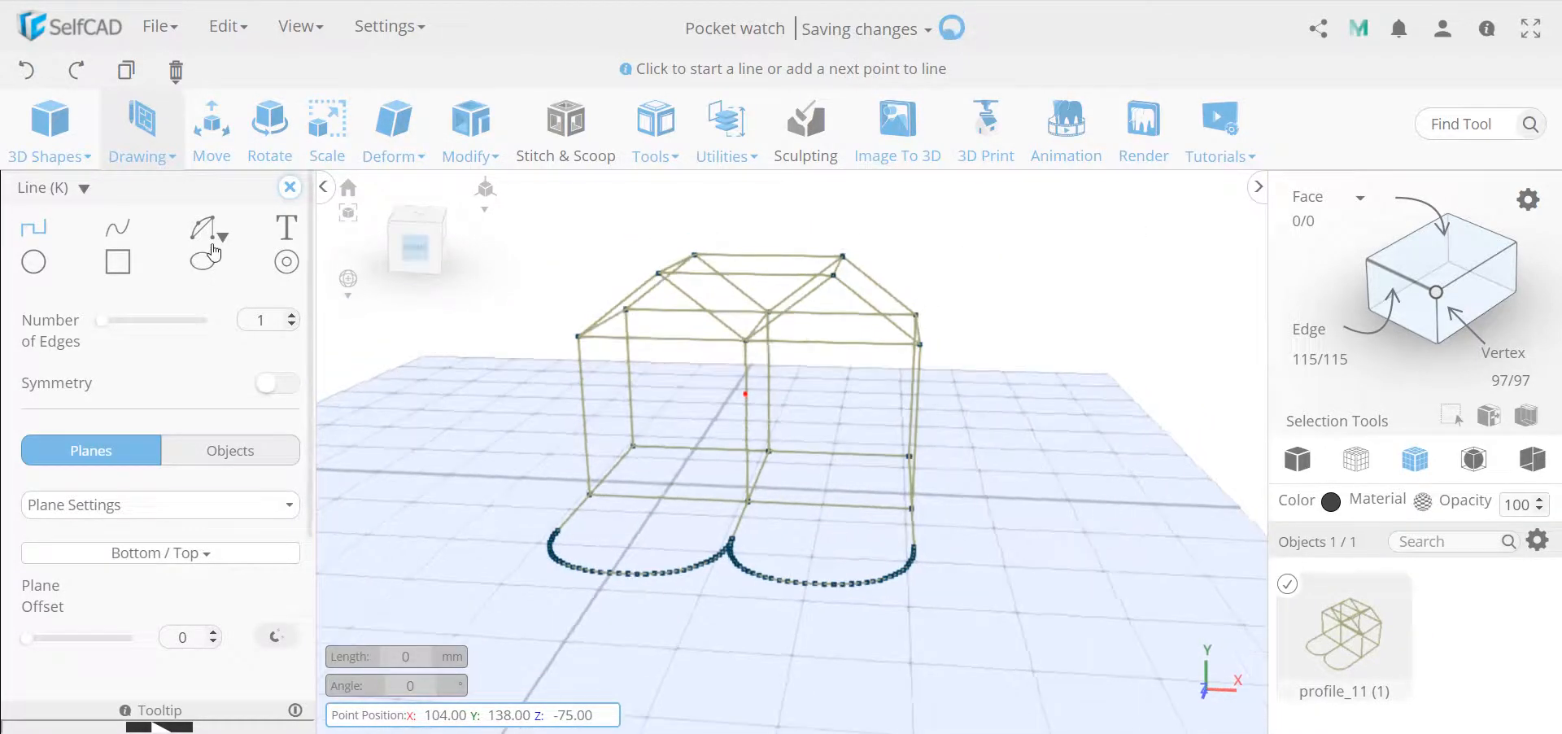
click(290, 188)
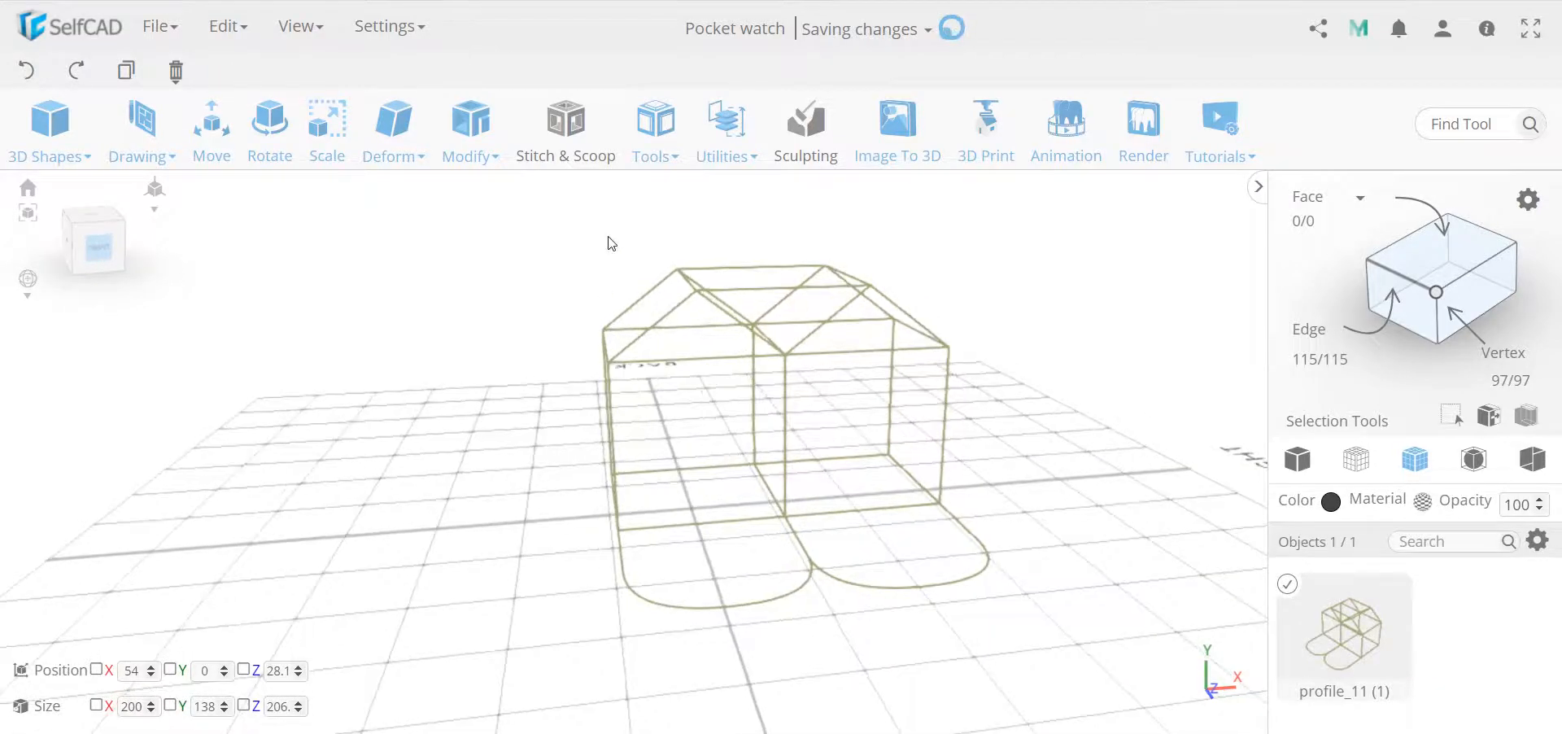
- Fill the polygons of the merged house wireframe with the Convex option enabled
click(658, 147)
click(706, 237)
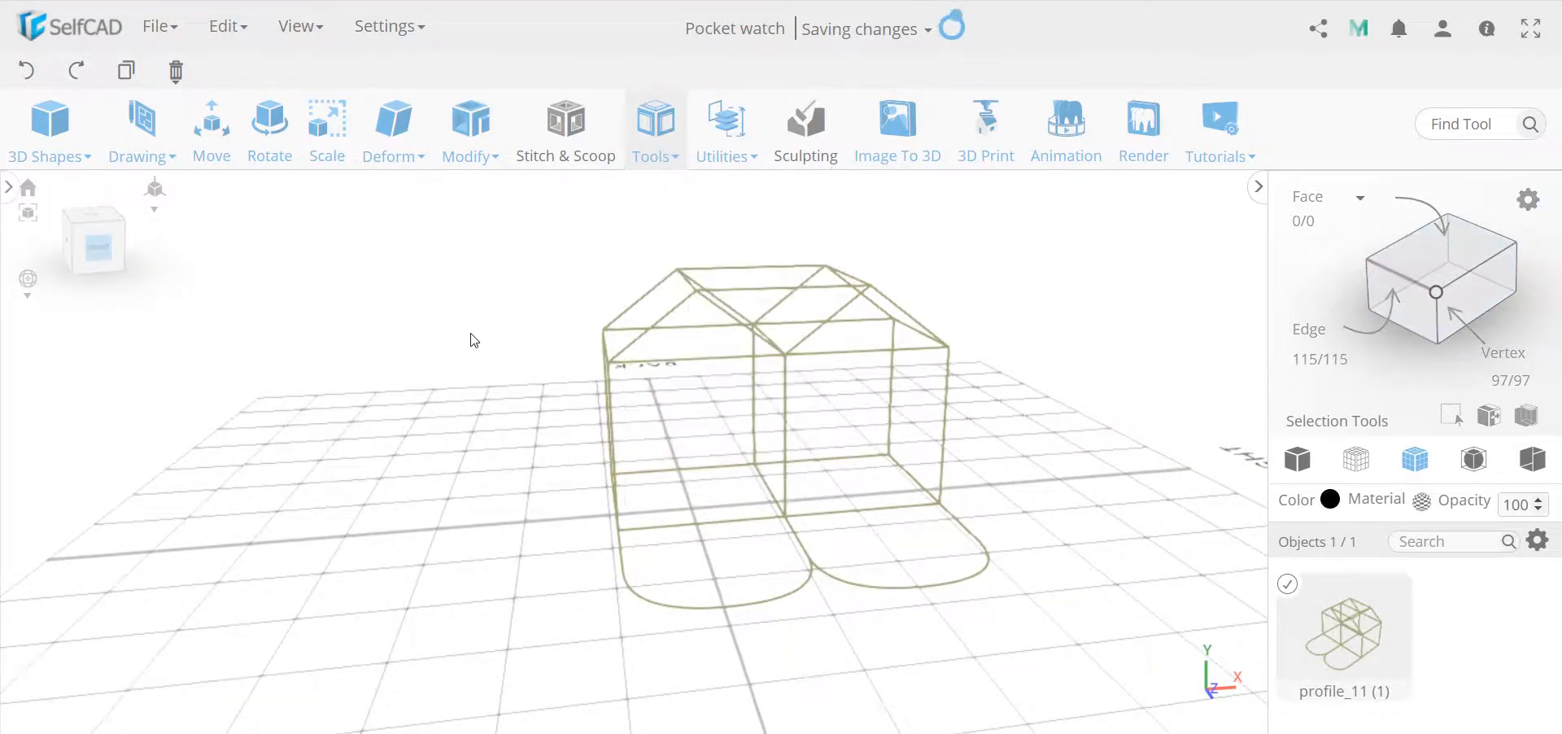
click(262, 223)
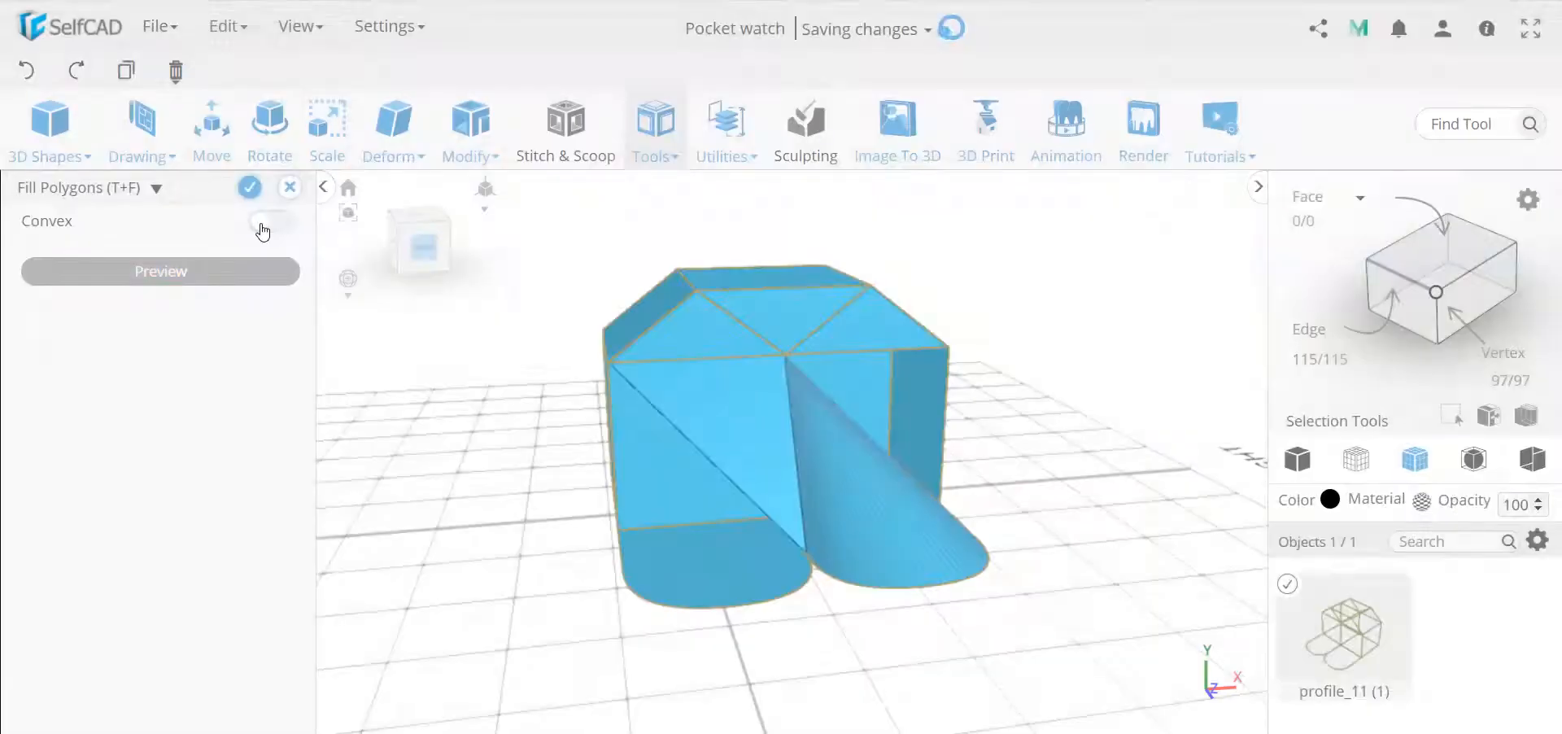
drag(876, 419, 815, 339)
click(271, 221)
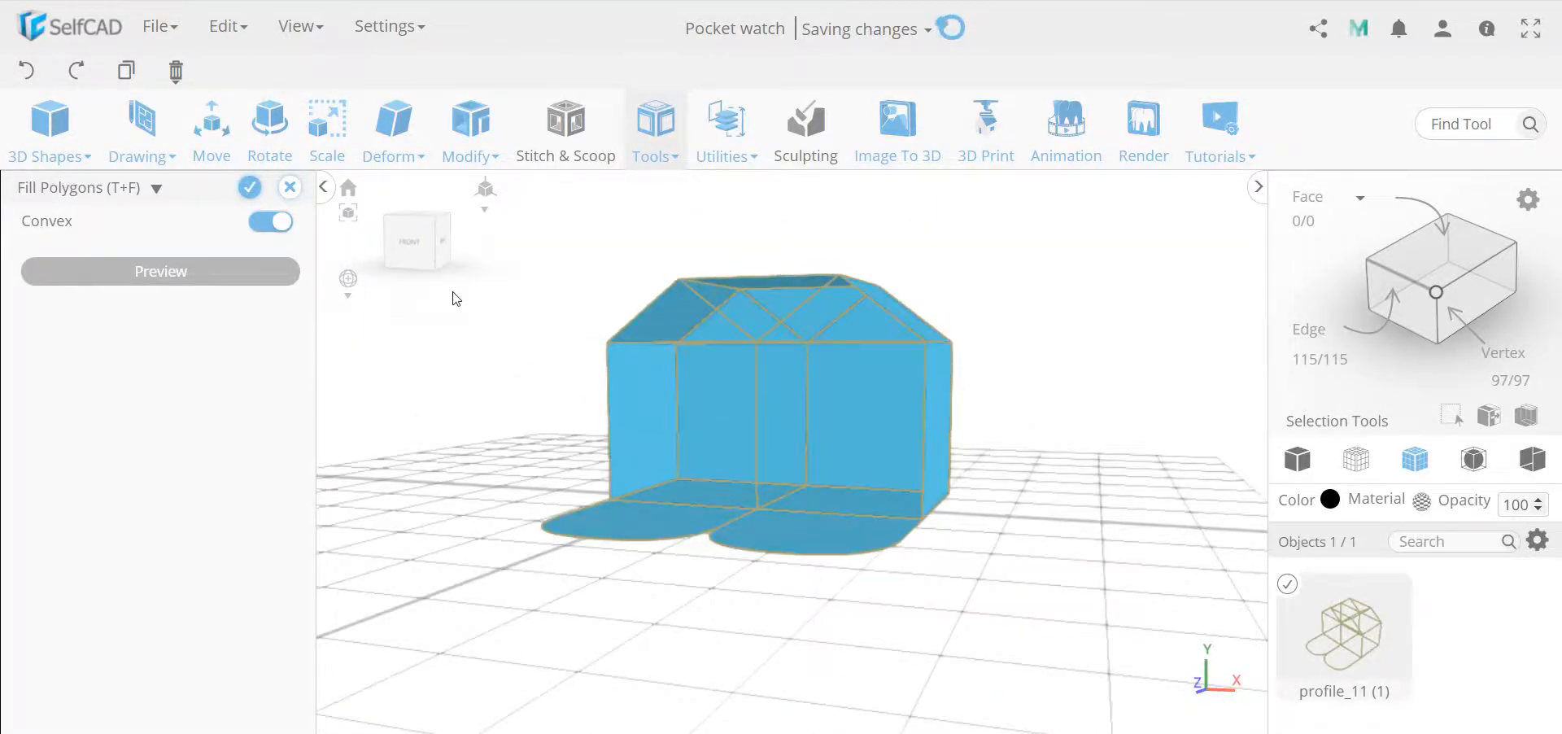
click(249, 189)
- Delete the original wireframe profile, keeping only the filled house mesh
drag(247, 230, 458, 417)
drag(816, 411, 717, 352)
drag(812, 358, 744, 358)
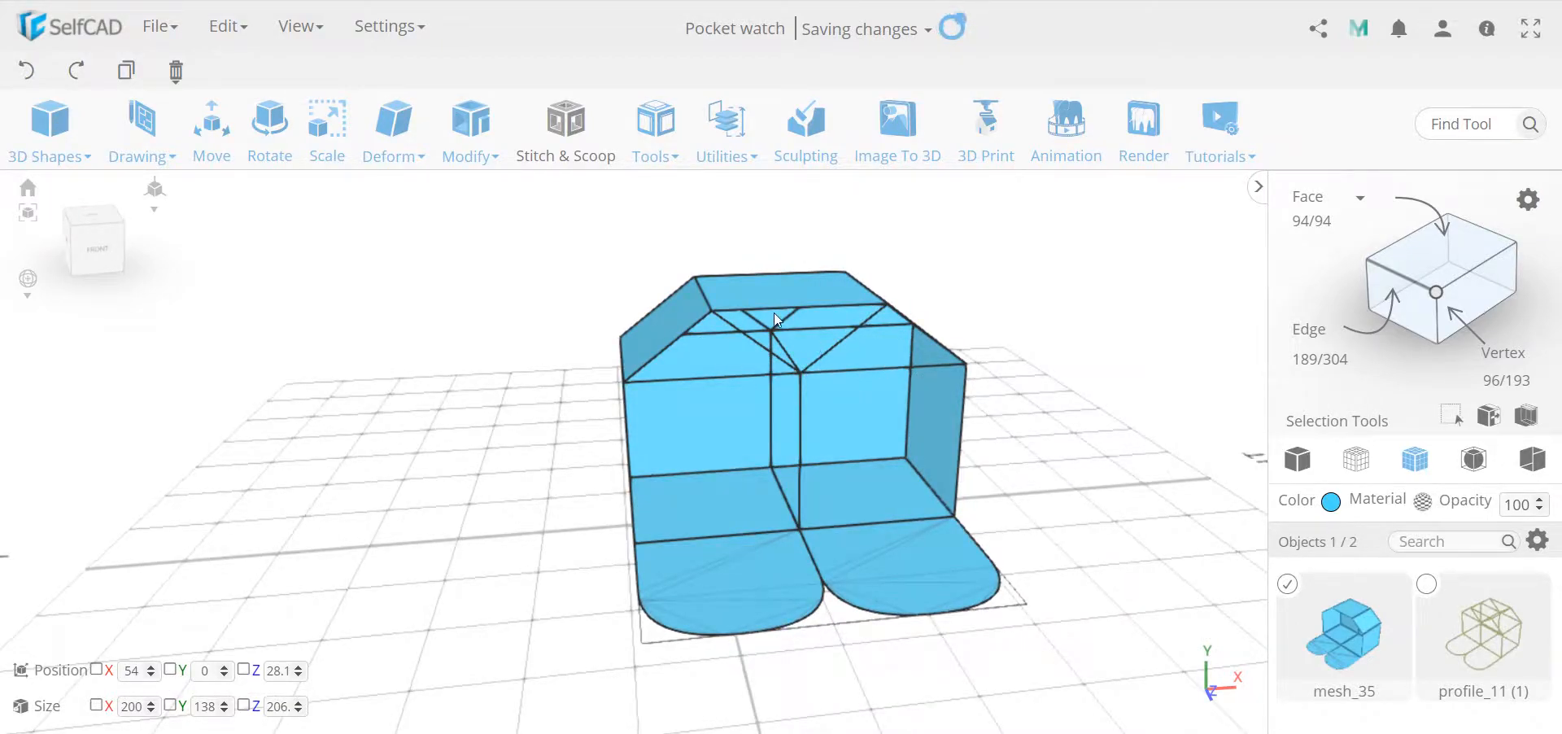
drag(853, 352, 774, 376)
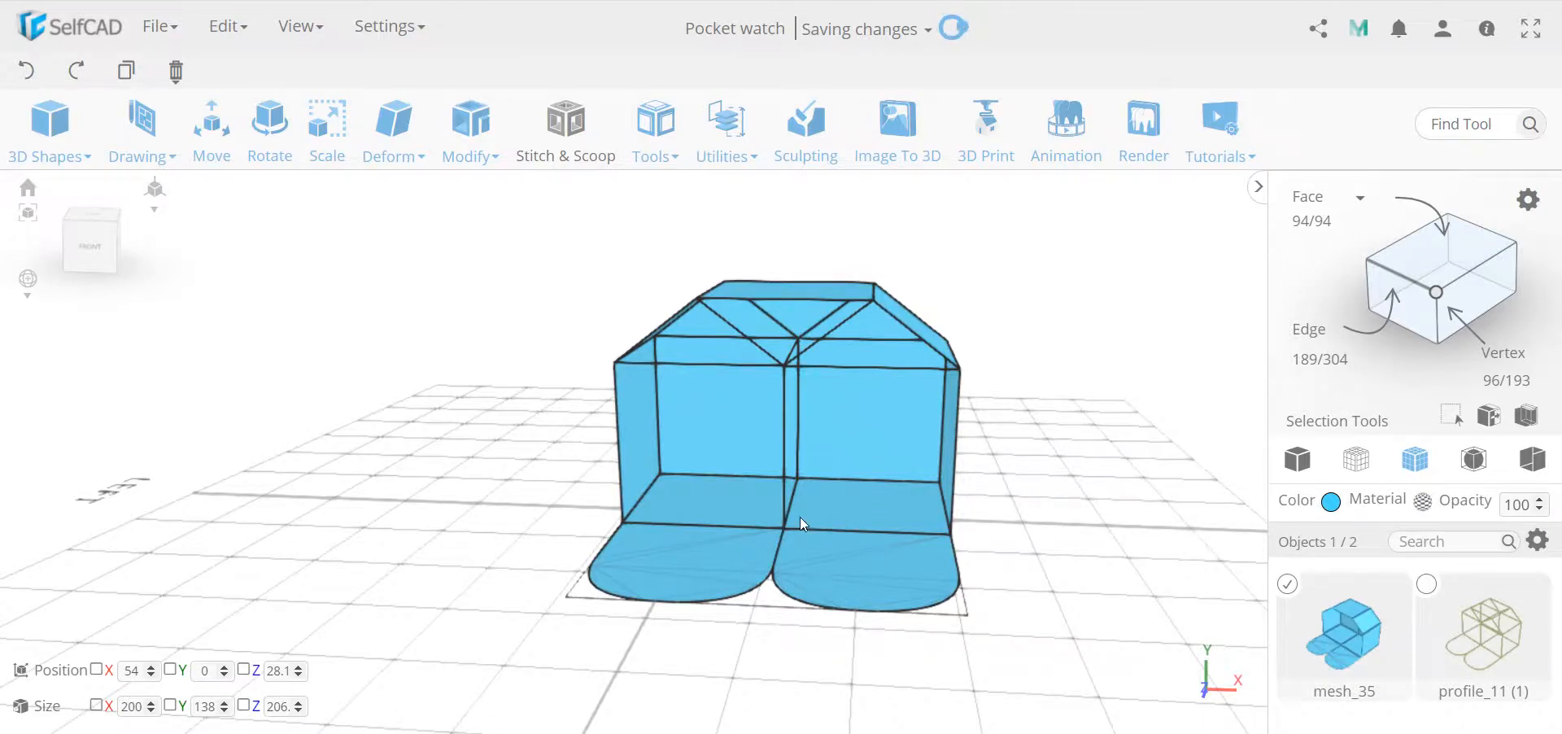
drag(739, 451, 777, 381)
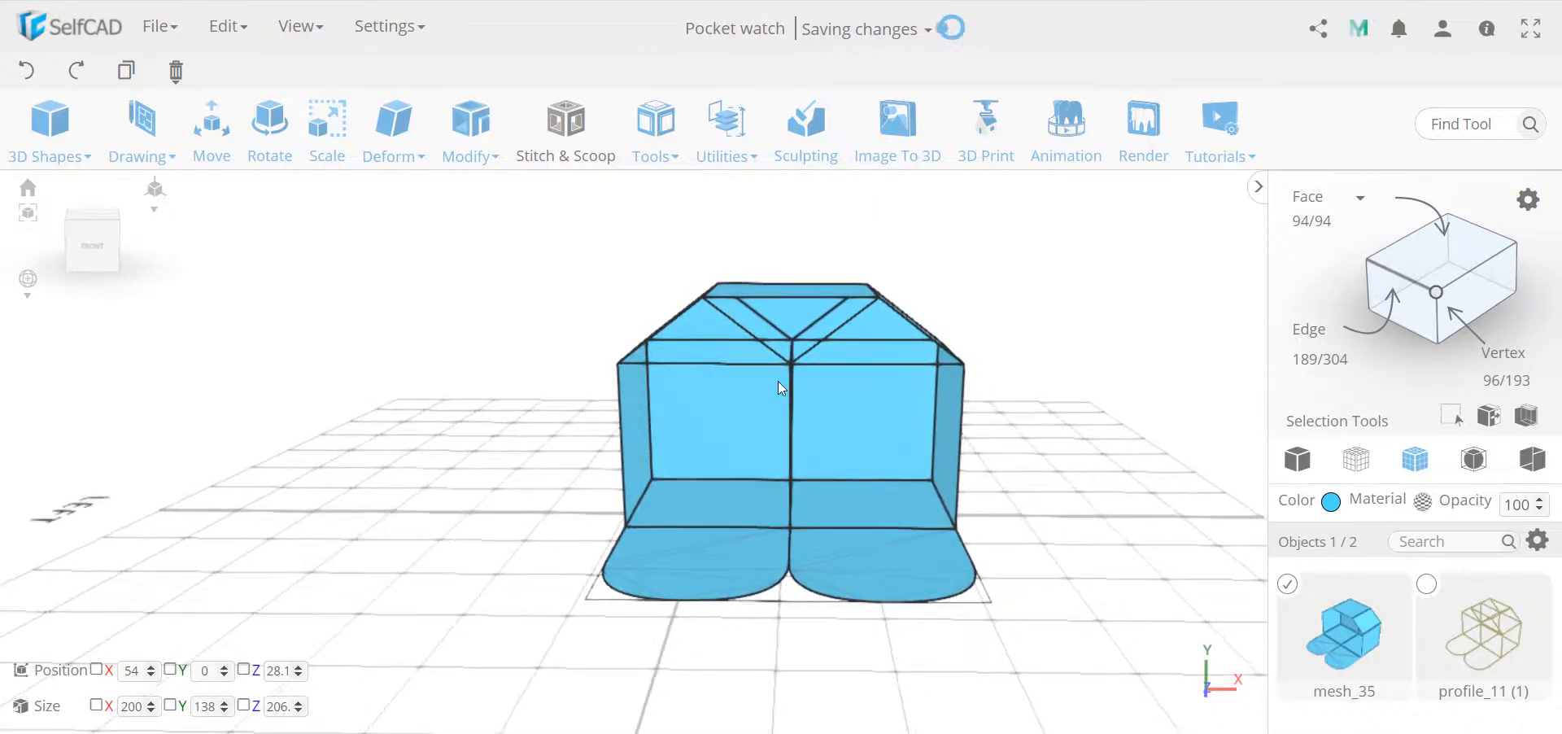
click(1426, 584)
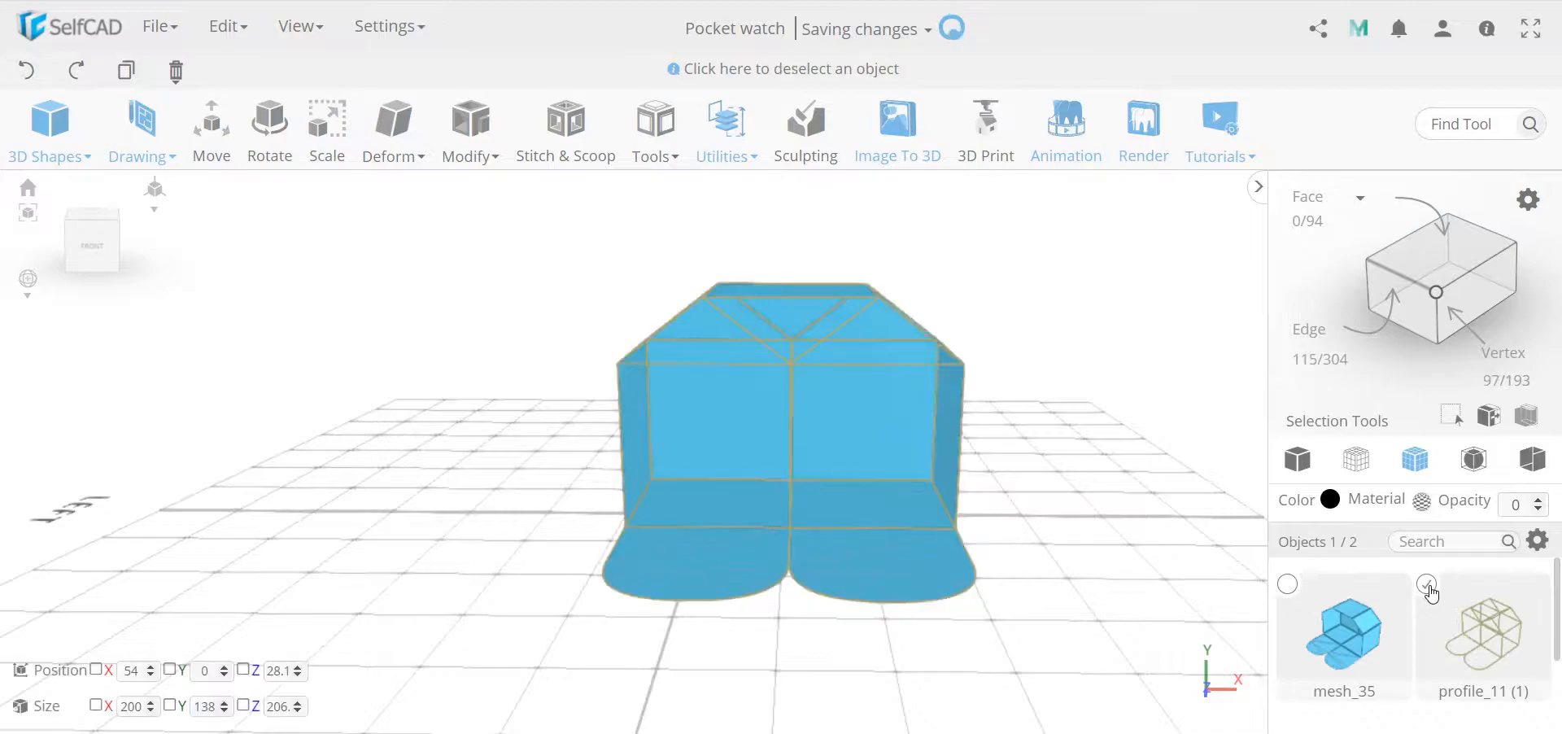
key(Delete)
key(Return)
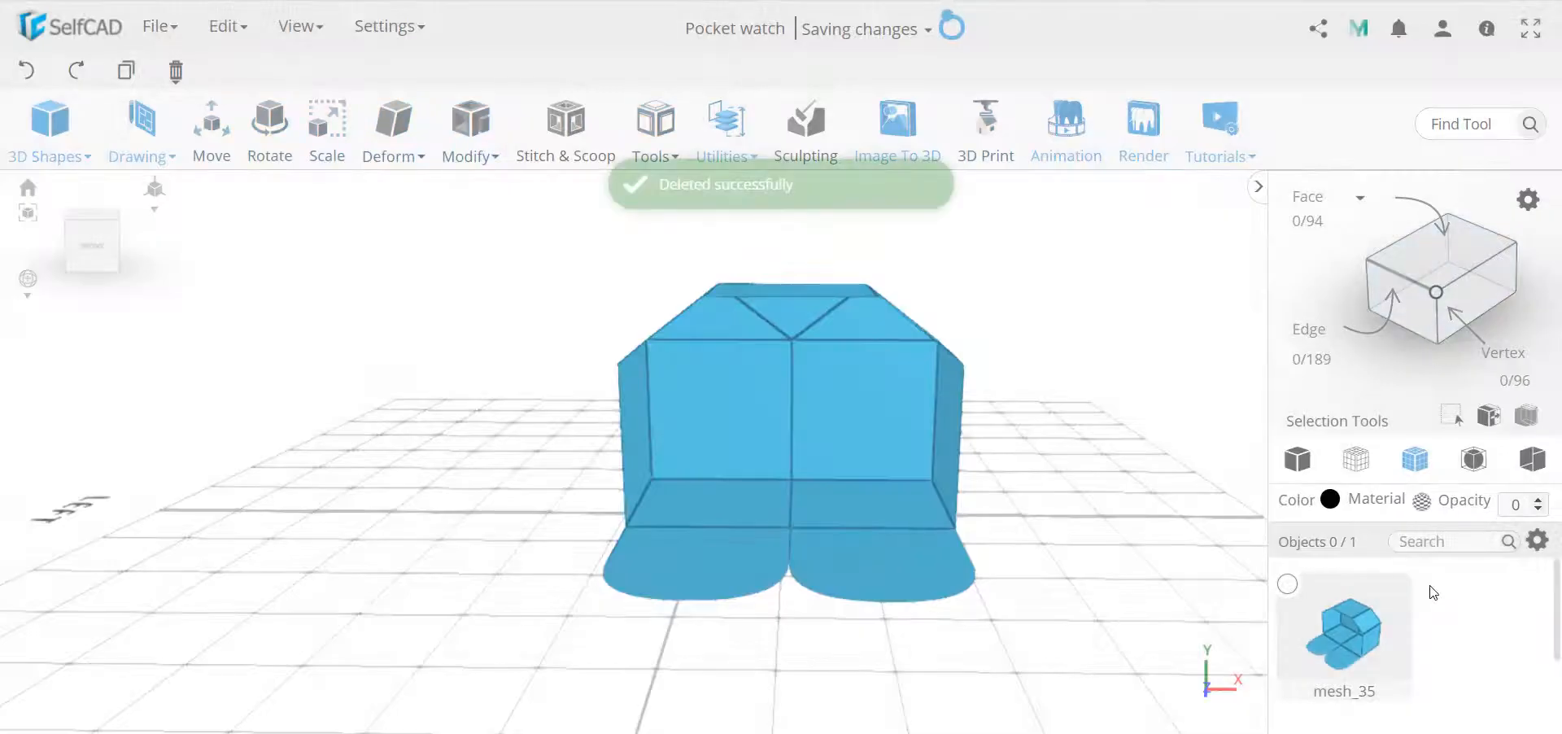
- Add a thickness of -5 to the whole filled house mesh
mouse_move(871, 471)
mouse_down()
mouse_move(710, 441)
mouse_move(853, 457)
mouse_up()
click(852, 457)
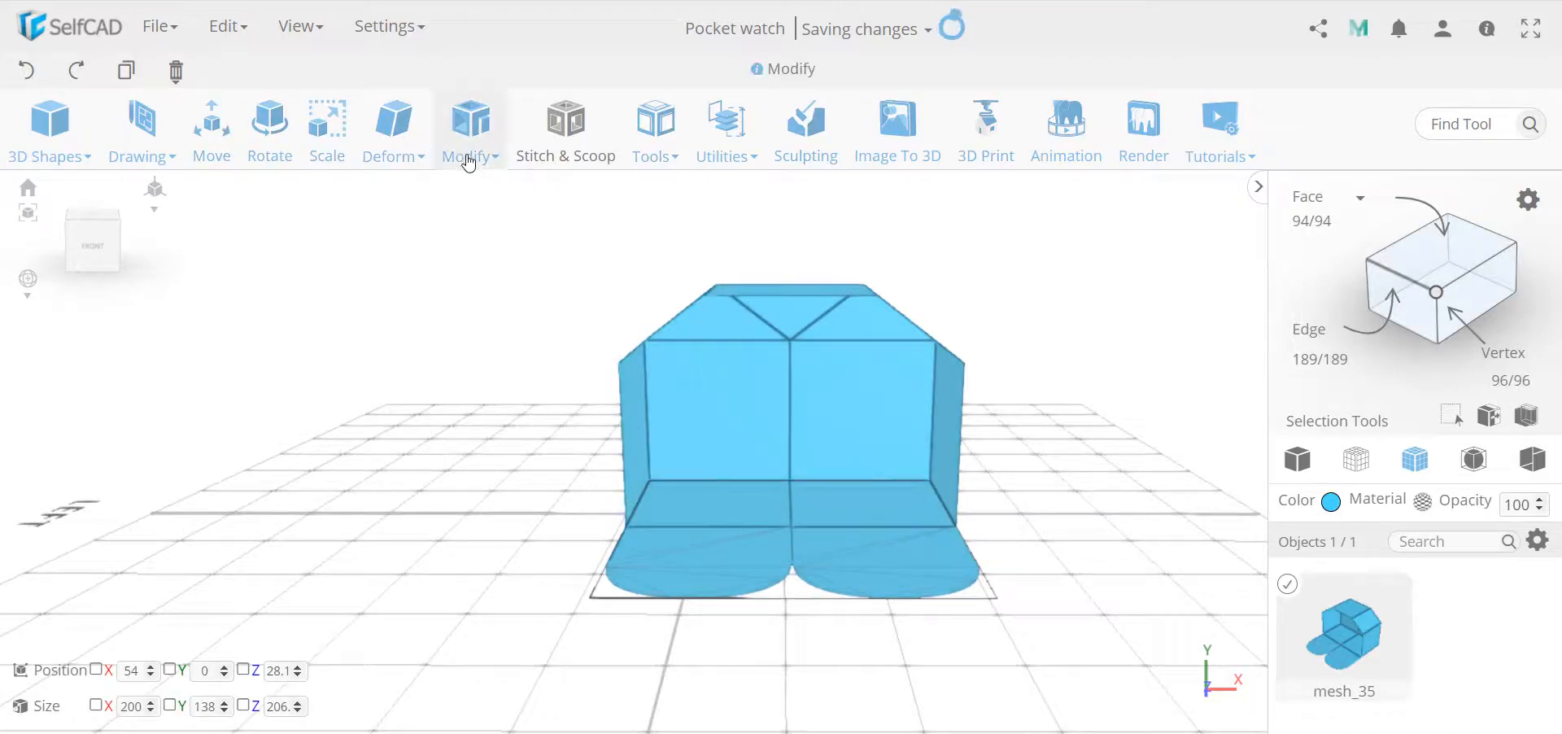
click(470, 126)
click(548, 277)
double_click(271, 220)
text(-)
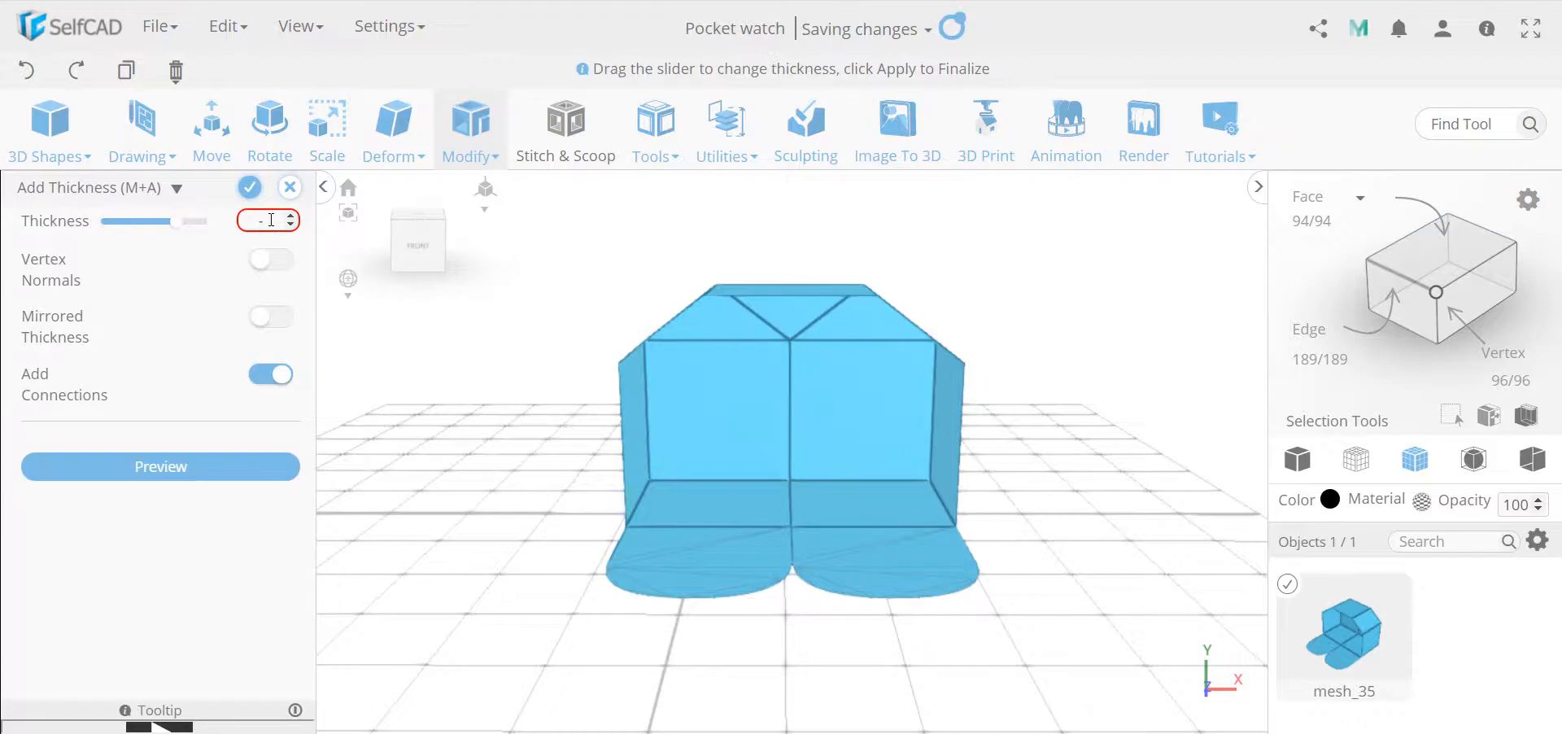
text(5)
mouse_move(616, 411)
mouse_down()
mouse_move(758, 389)
mouse_move(740, 403)
mouse_move(628, 392)
mouse_move(602, 419)
mouse_up()
drag(880, 432, 665, 459)
click(246, 188)
- Inspect the thickened corner beside the rounded front panels and undo the thickness of the whole mesh
mouse_move(620, 394)
mouse_down()
mouse_move(757, 373)
mouse_move(603, 380)
mouse_up()
scroll(910, 556, up, 5)
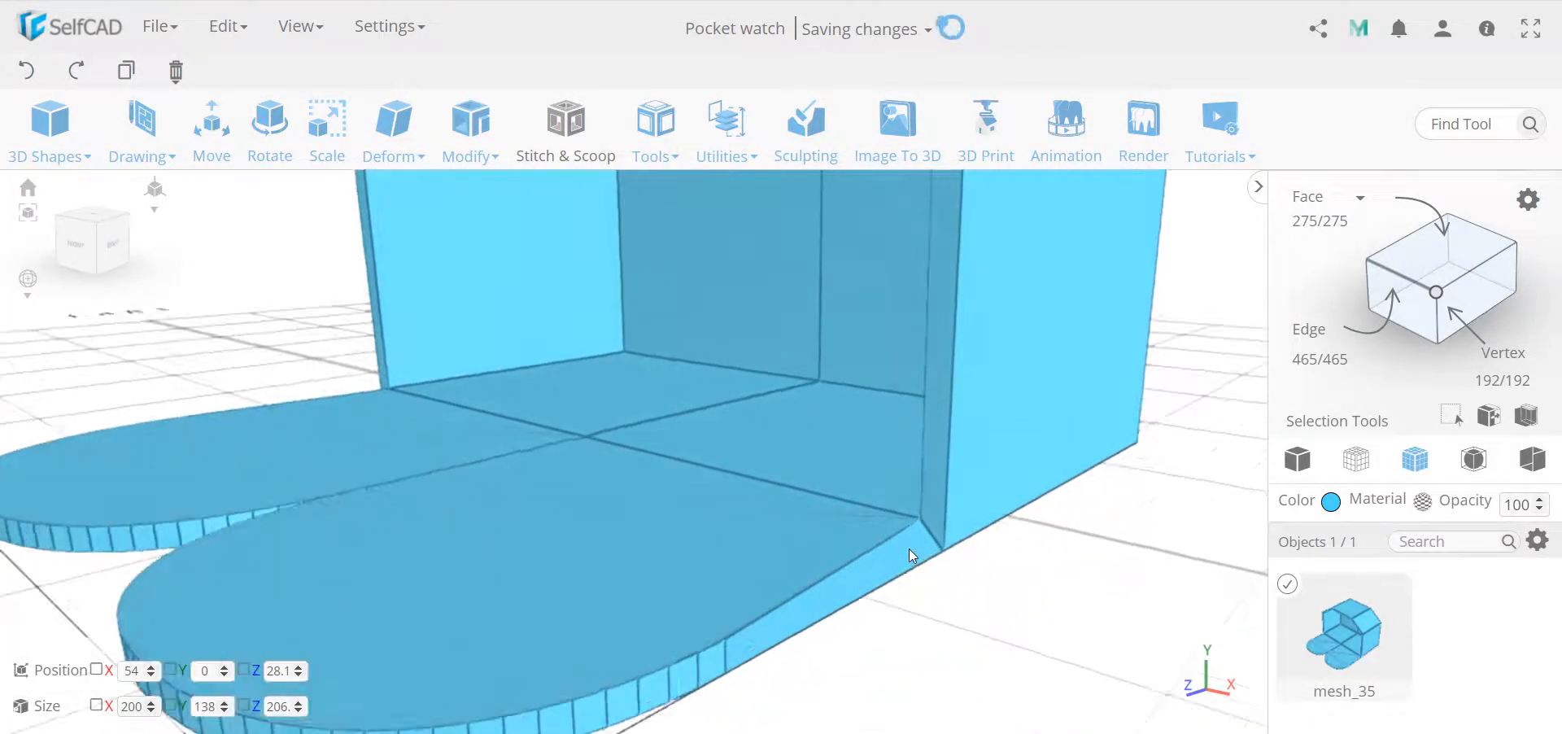
drag(880, 561, 908, 549)
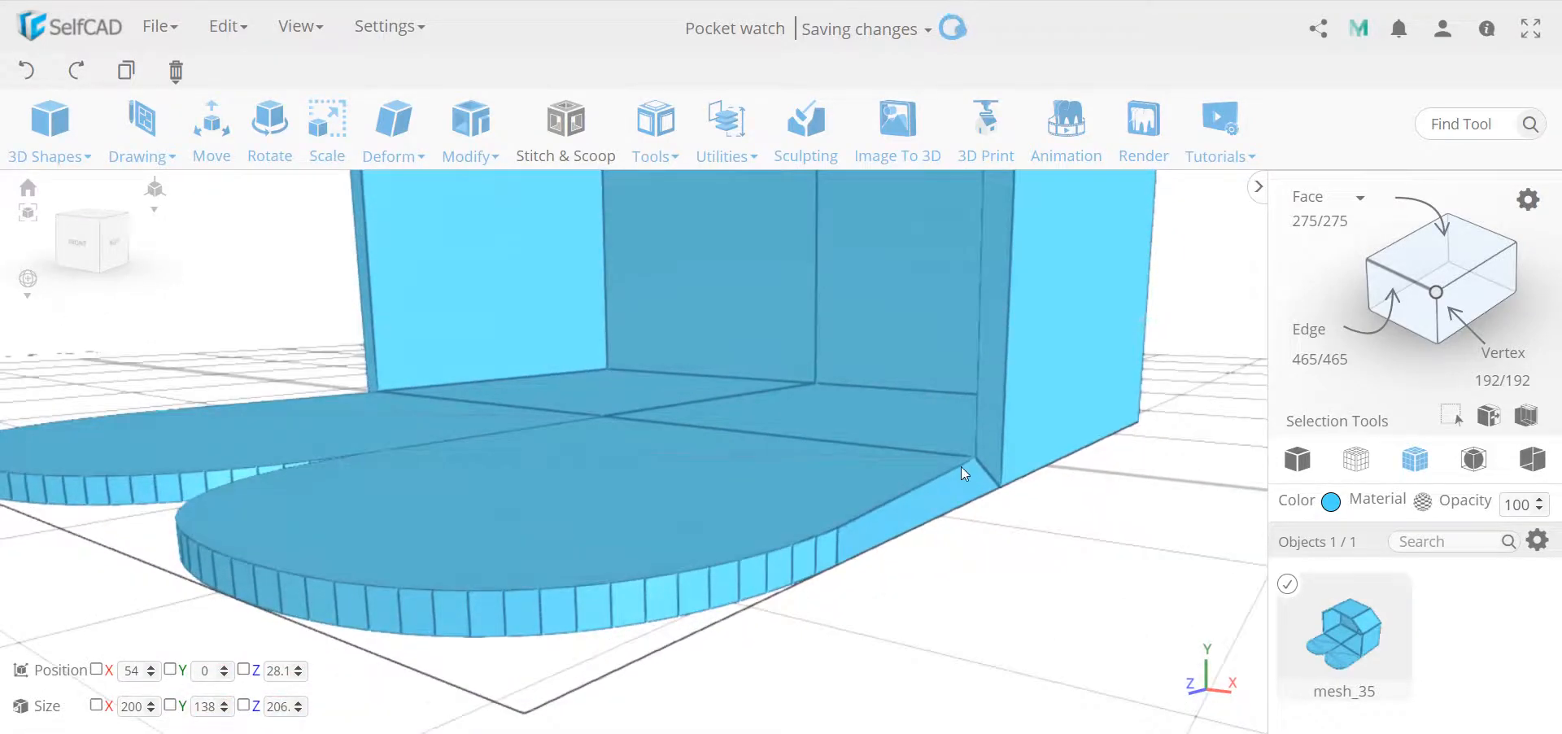
drag(959, 476, 686, 542)
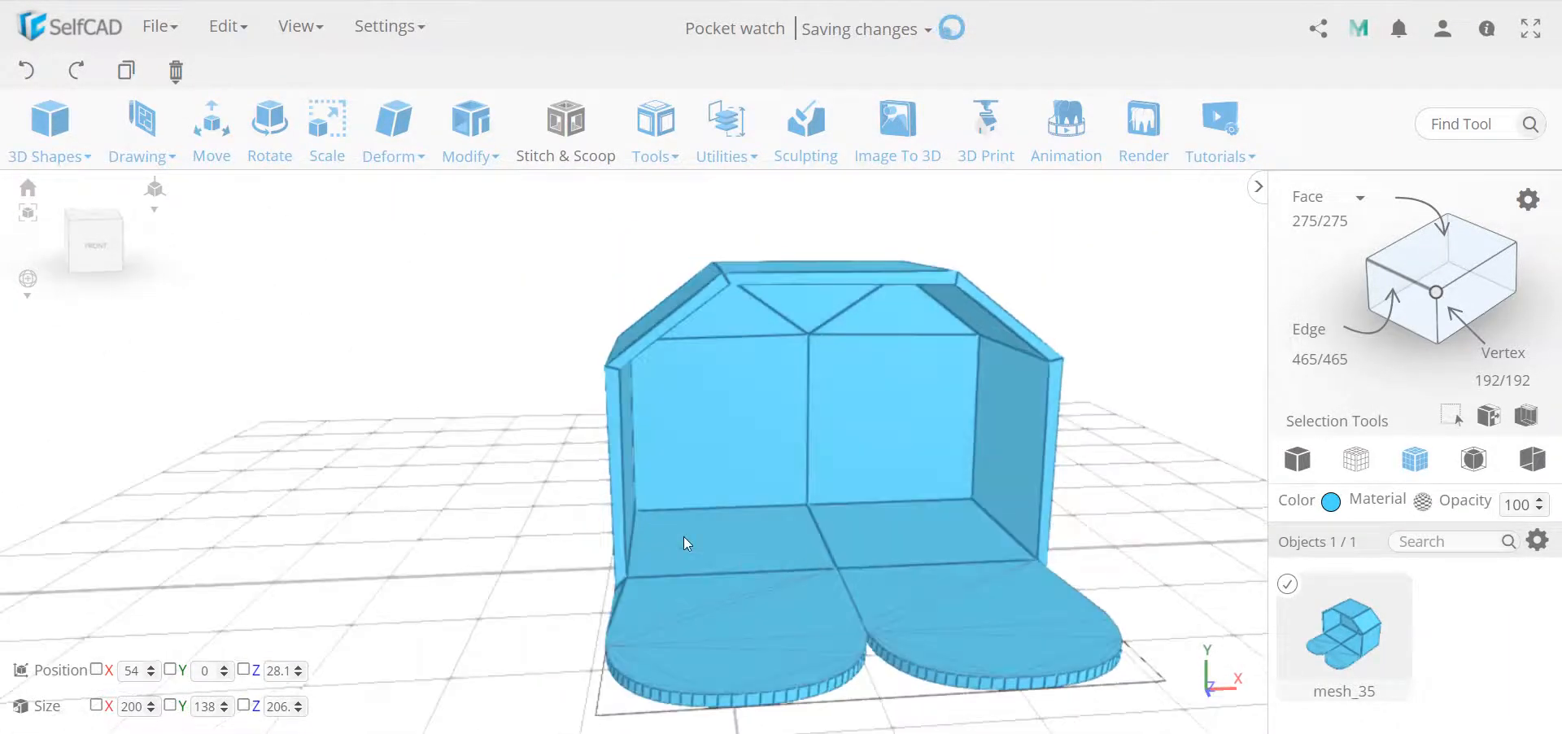
click(27, 72)
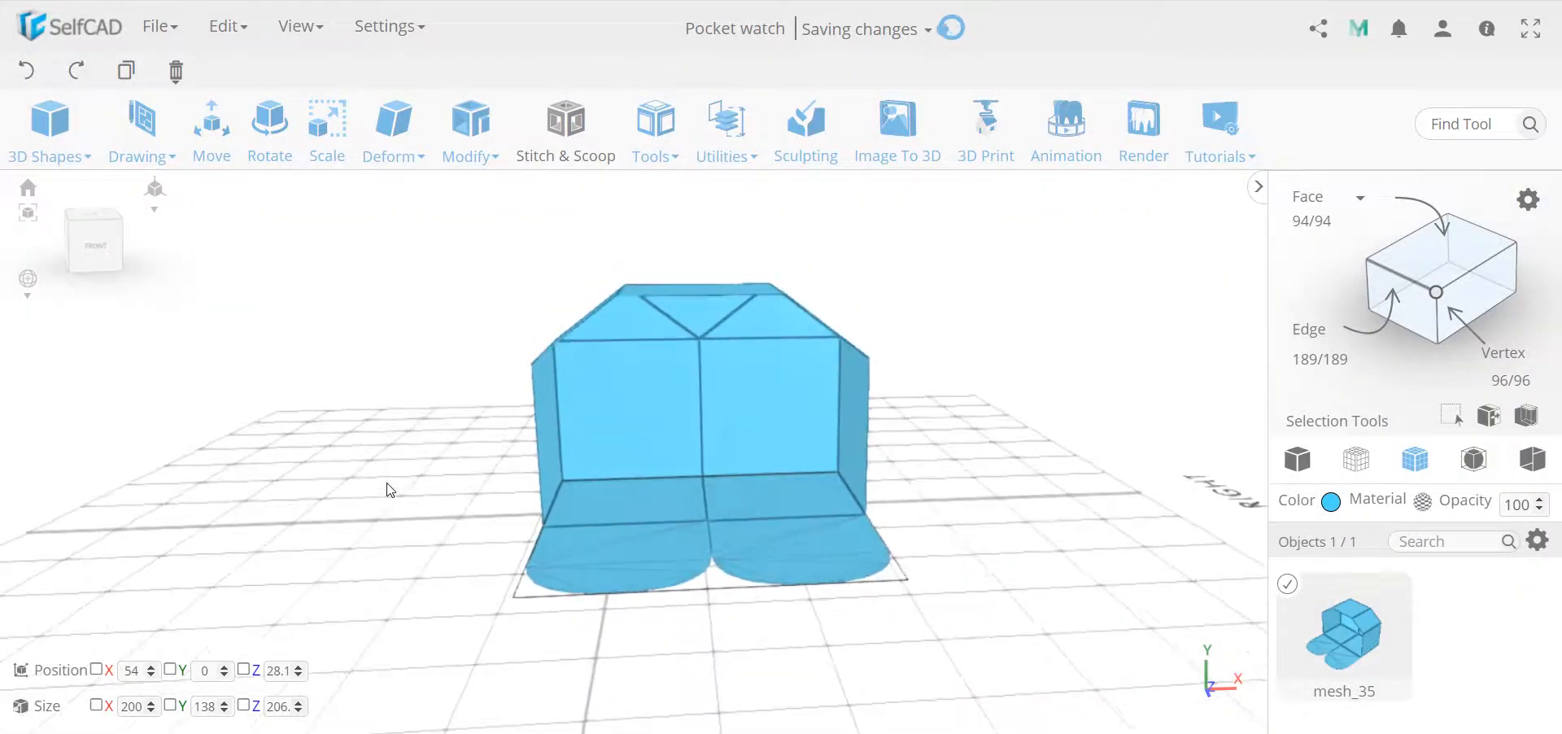
- Select all wall and roof polygons of the house in polygon selection mode, leaving the floor and rounded front panels unselected
drag(341, 457, 318, 470)
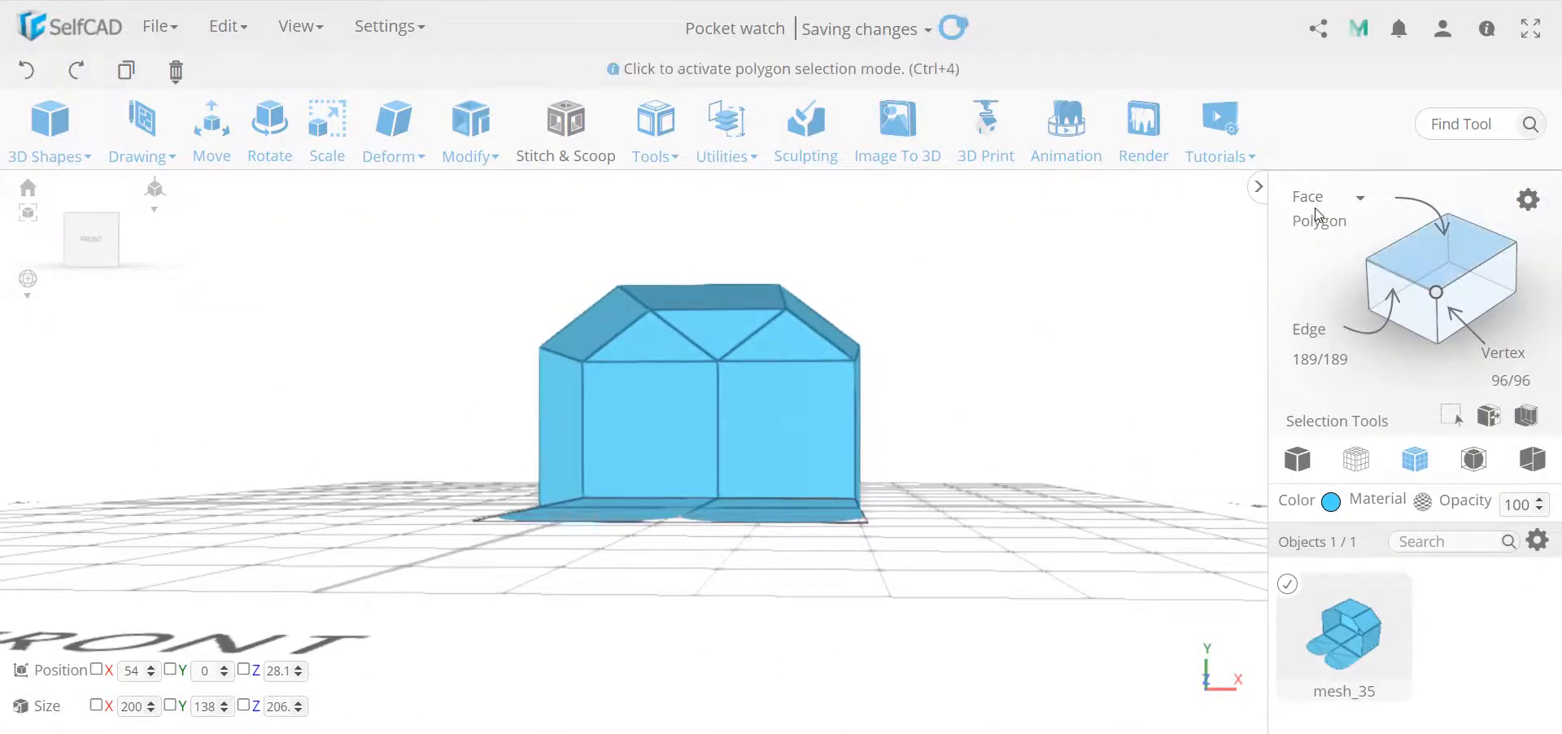
click(1313, 220)
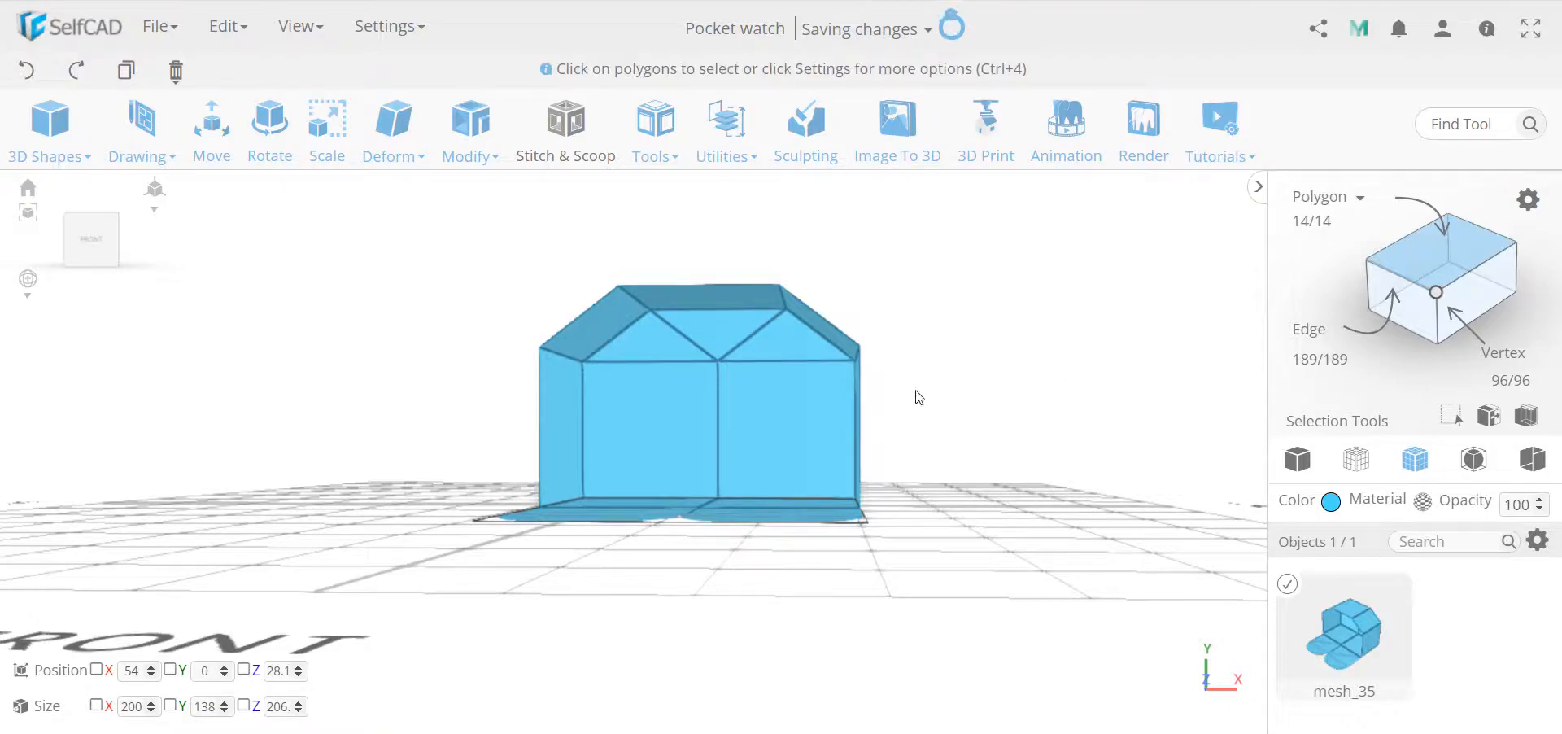
click(807, 413)
click(580, 378)
drag(1153, 370, 983, 381)
click(834, 339)
drag(1011, 332, 899, 364)
drag(1153, 324, 1092, 321)
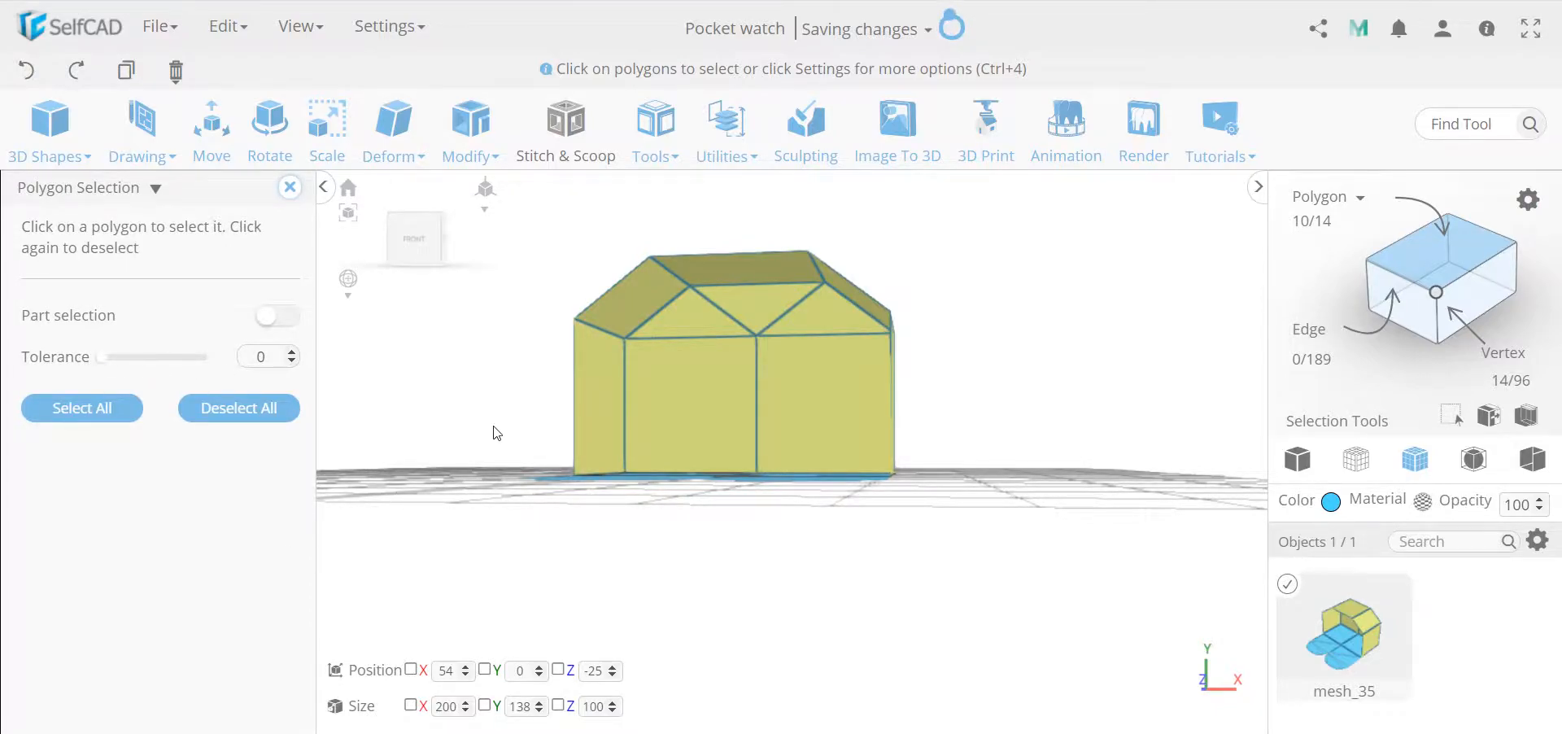
drag(412, 315, 486, 356)
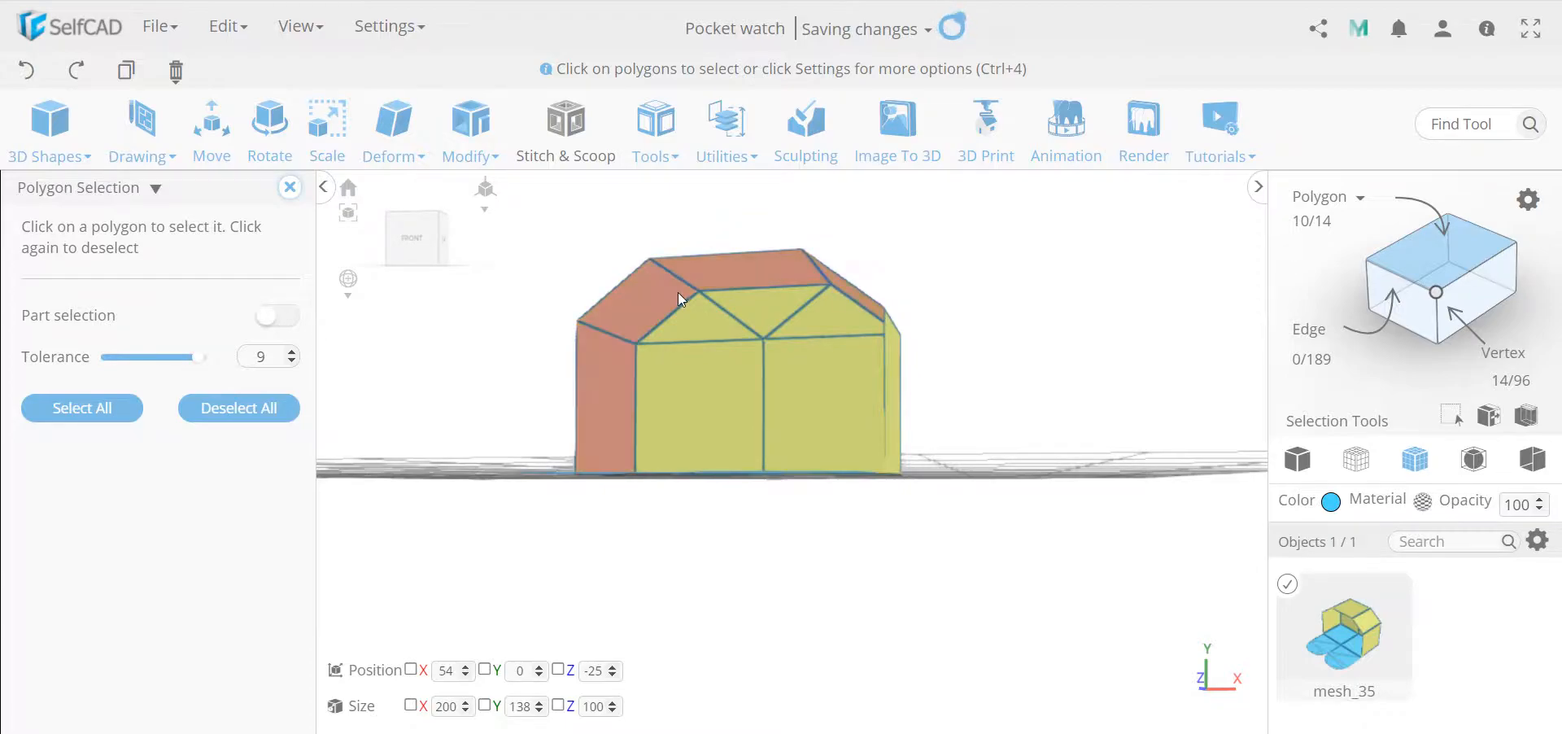
drag(1050, 293, 968, 361)
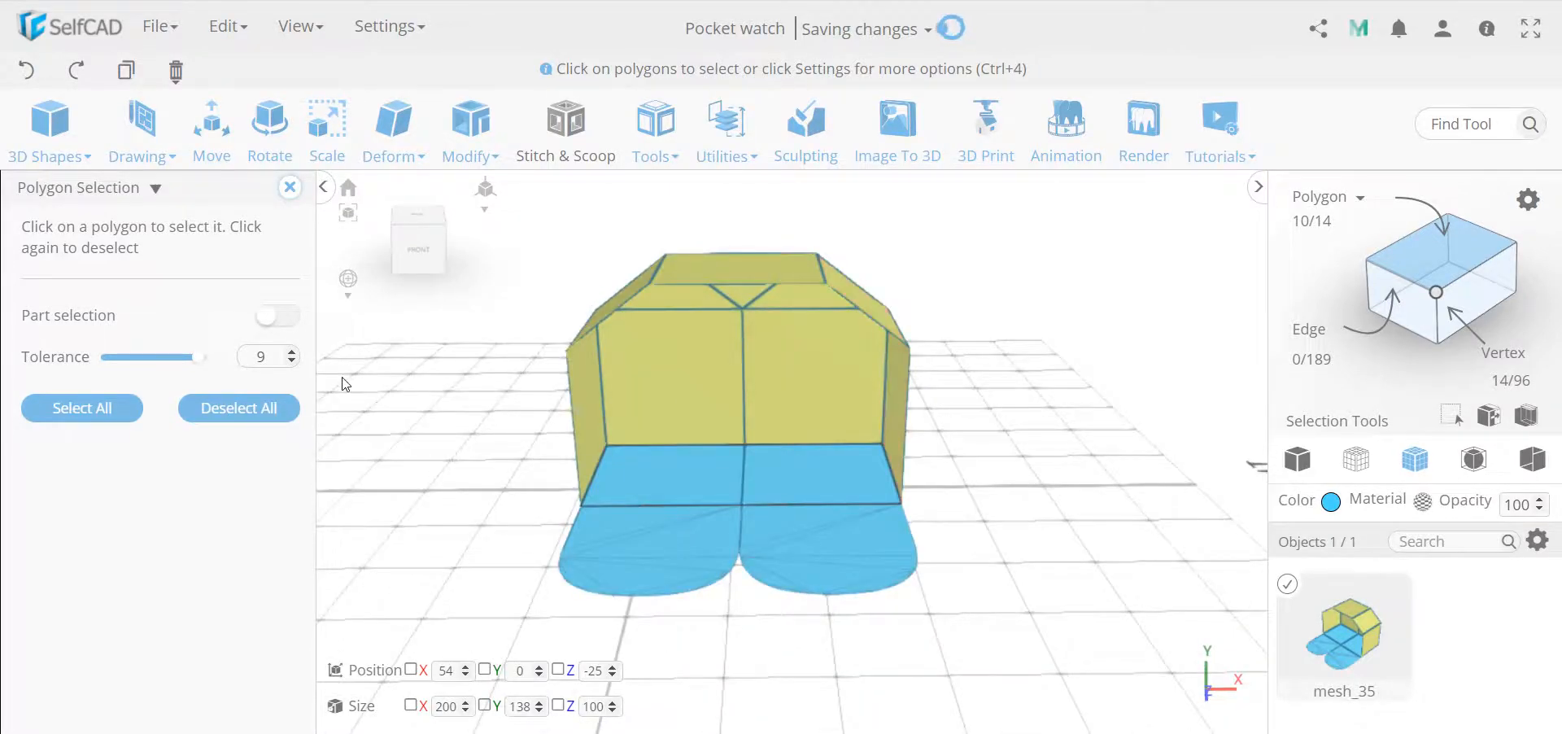
click(289, 187)
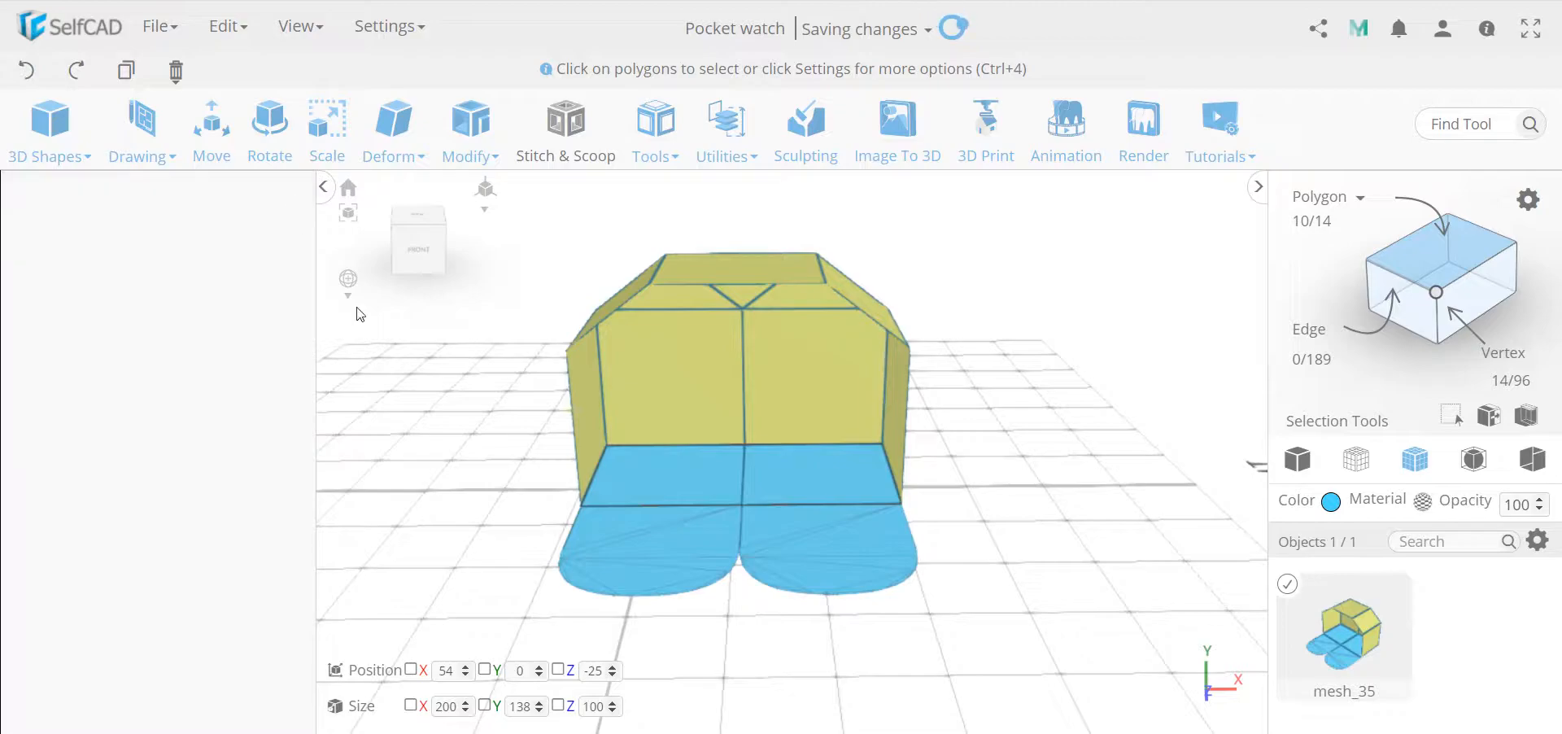
- Add the two interior floor faces to the selection in Face mode and give the selected faces a thickness of -5
click(1310, 221)
click(802, 467)
click(711, 467)
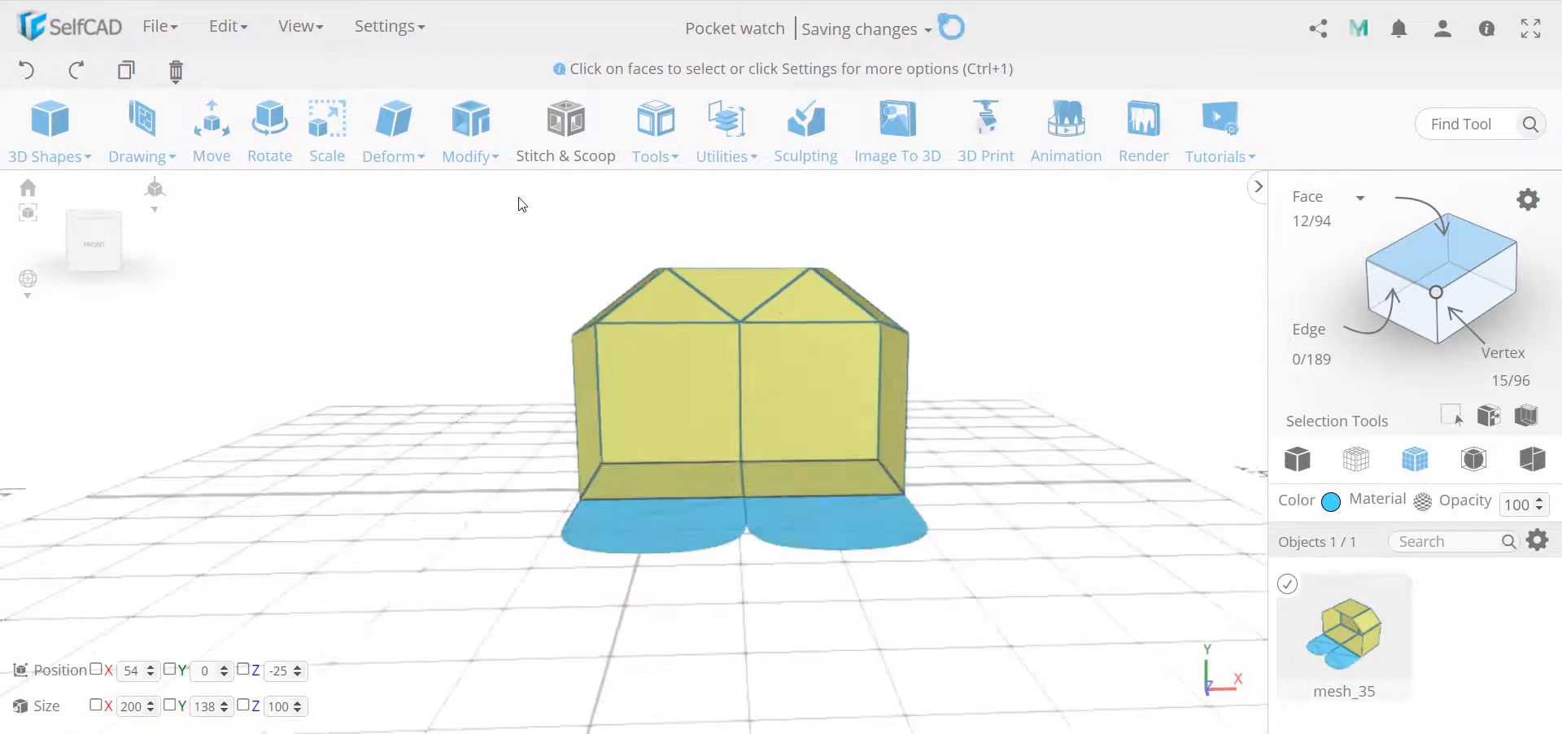
click(471, 126)
click(492, 279)
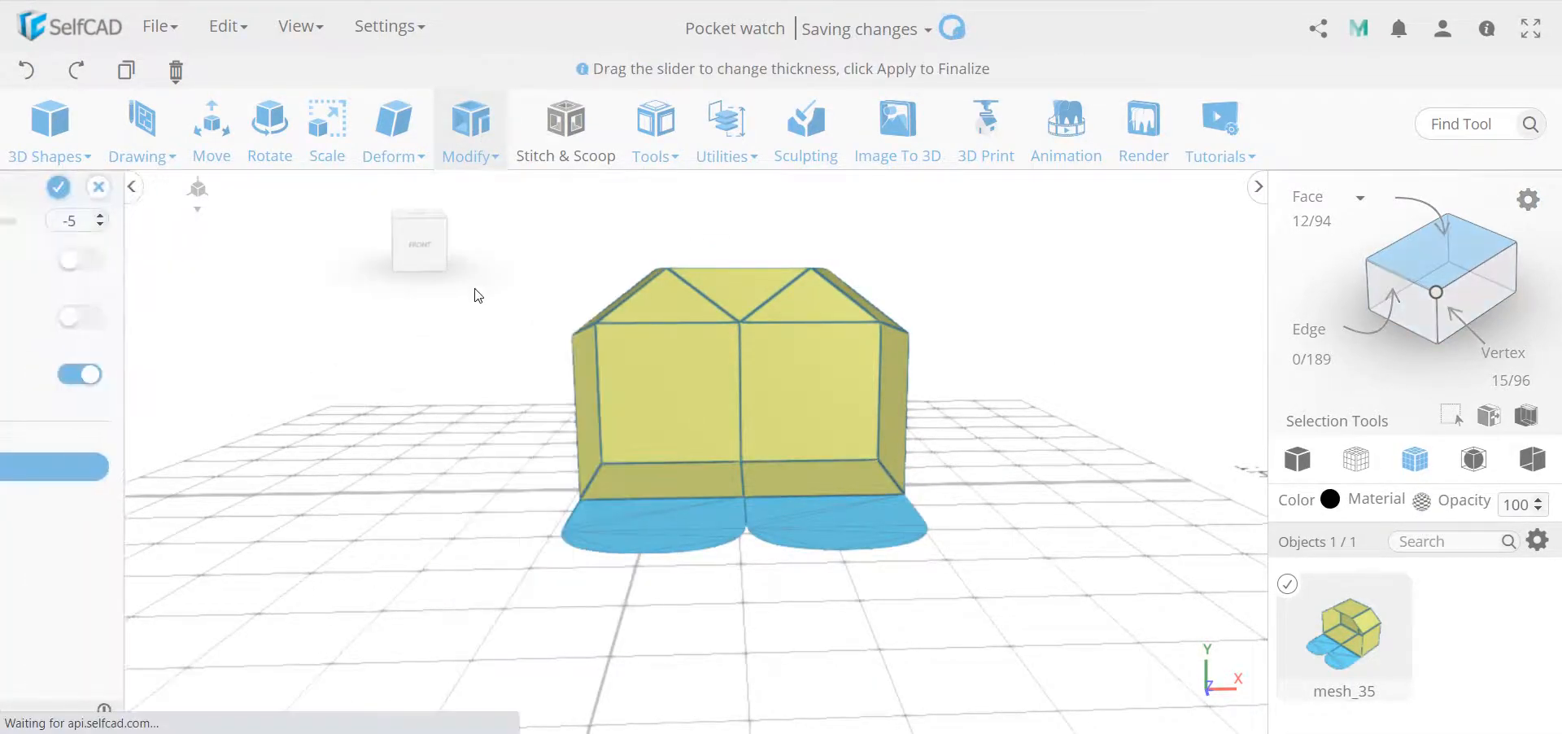
click(253, 193)
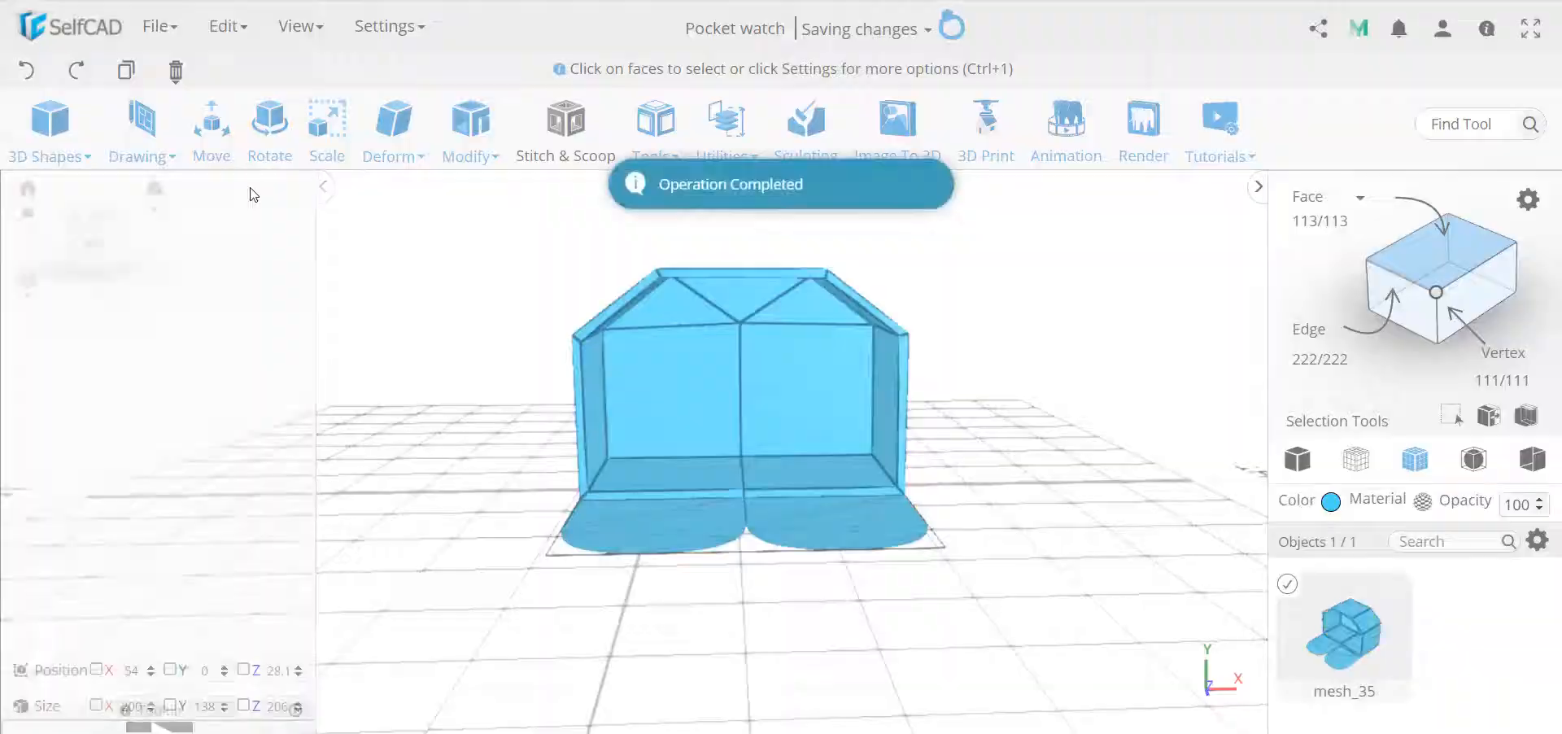
- Select the rounded front floor panels of the house in polygon selection mode
mouse_move(432, 411)
mouse_down()
mouse_move(520, 398)
mouse_move(335, 425)
mouse_move(423, 421)
mouse_up()
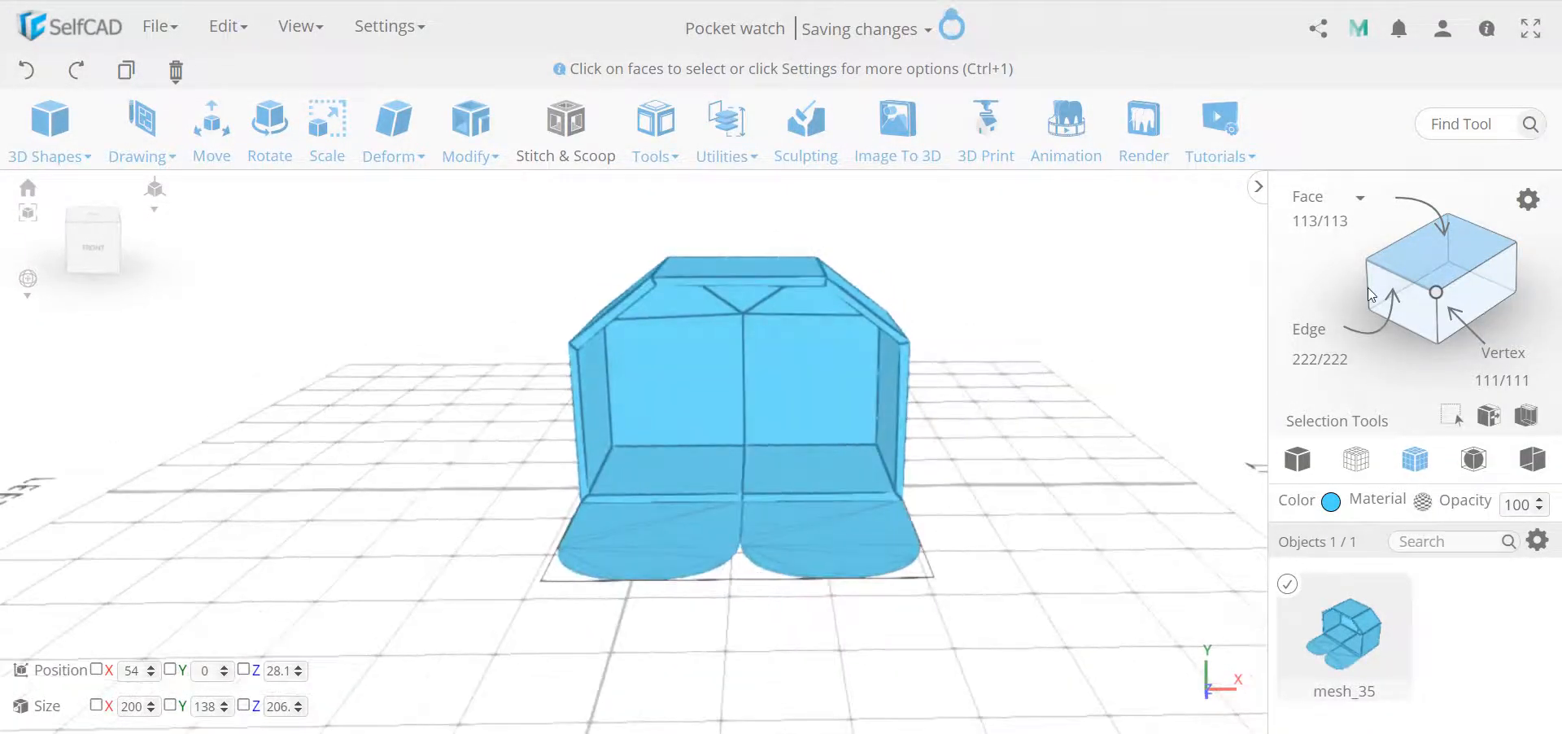
click(1326, 221)
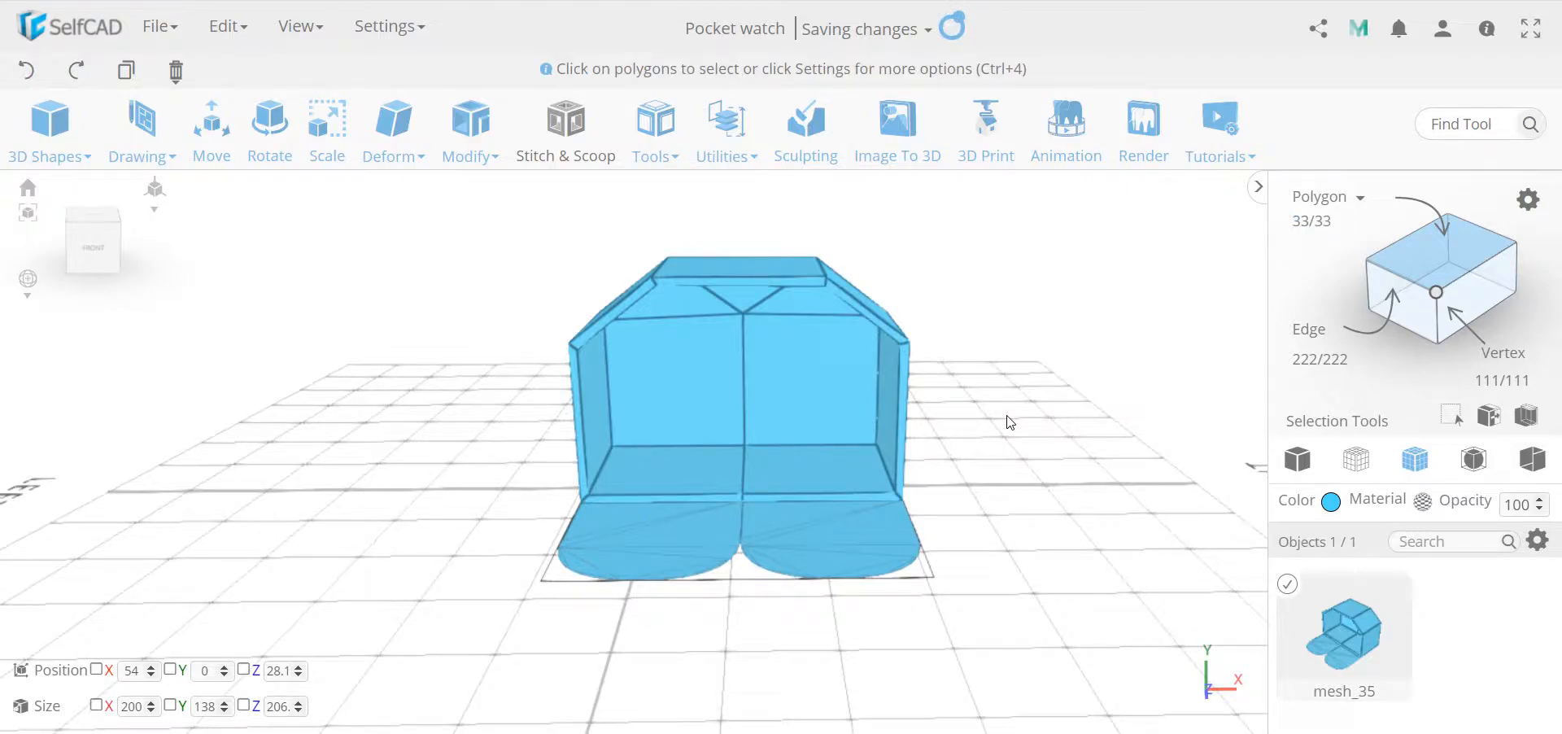
click(880, 540)
drag(880, 540, 964, 613)
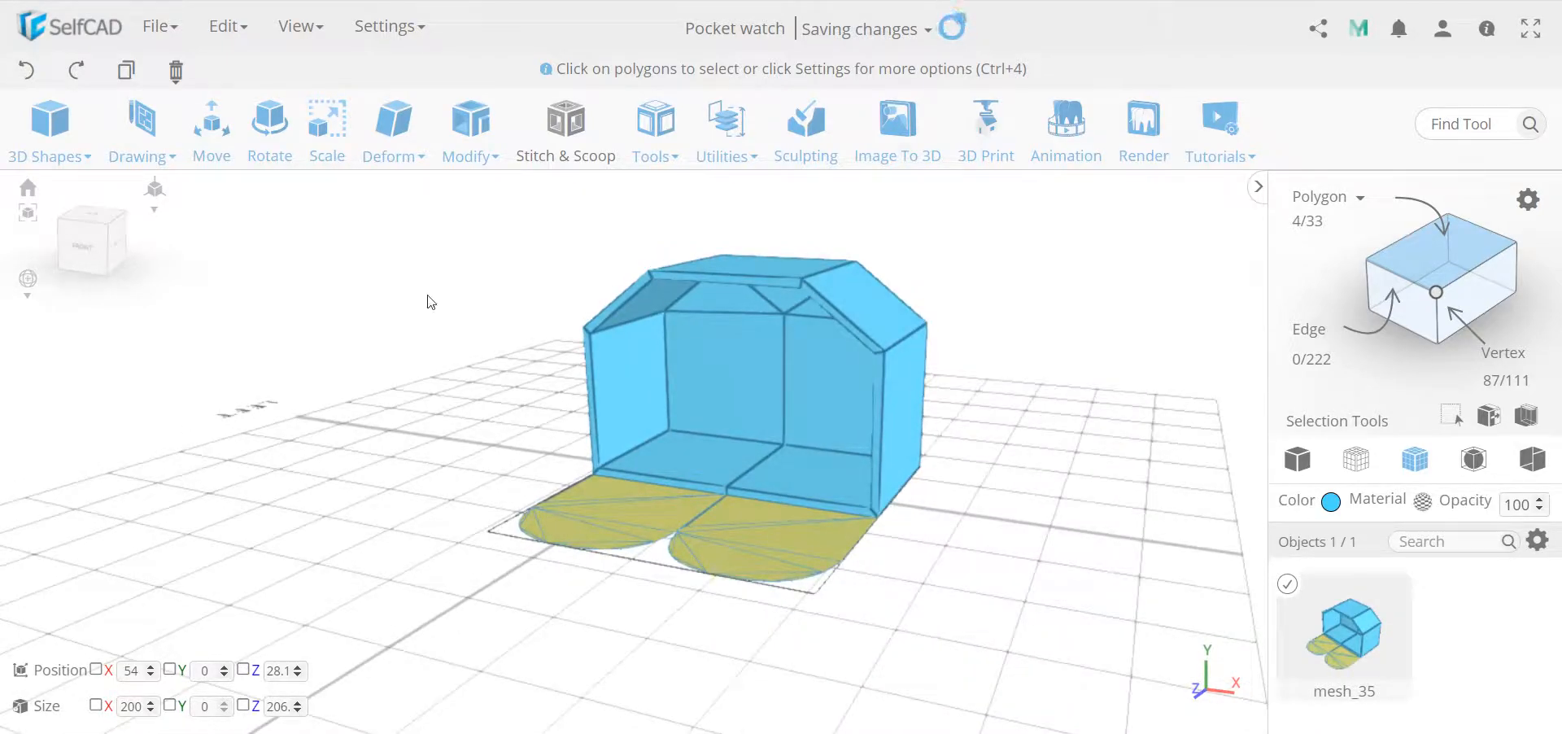
- Add a thickness of -5 to the selected rounded front panels with Add Connections enabled
click(470, 130)
click(521, 287)
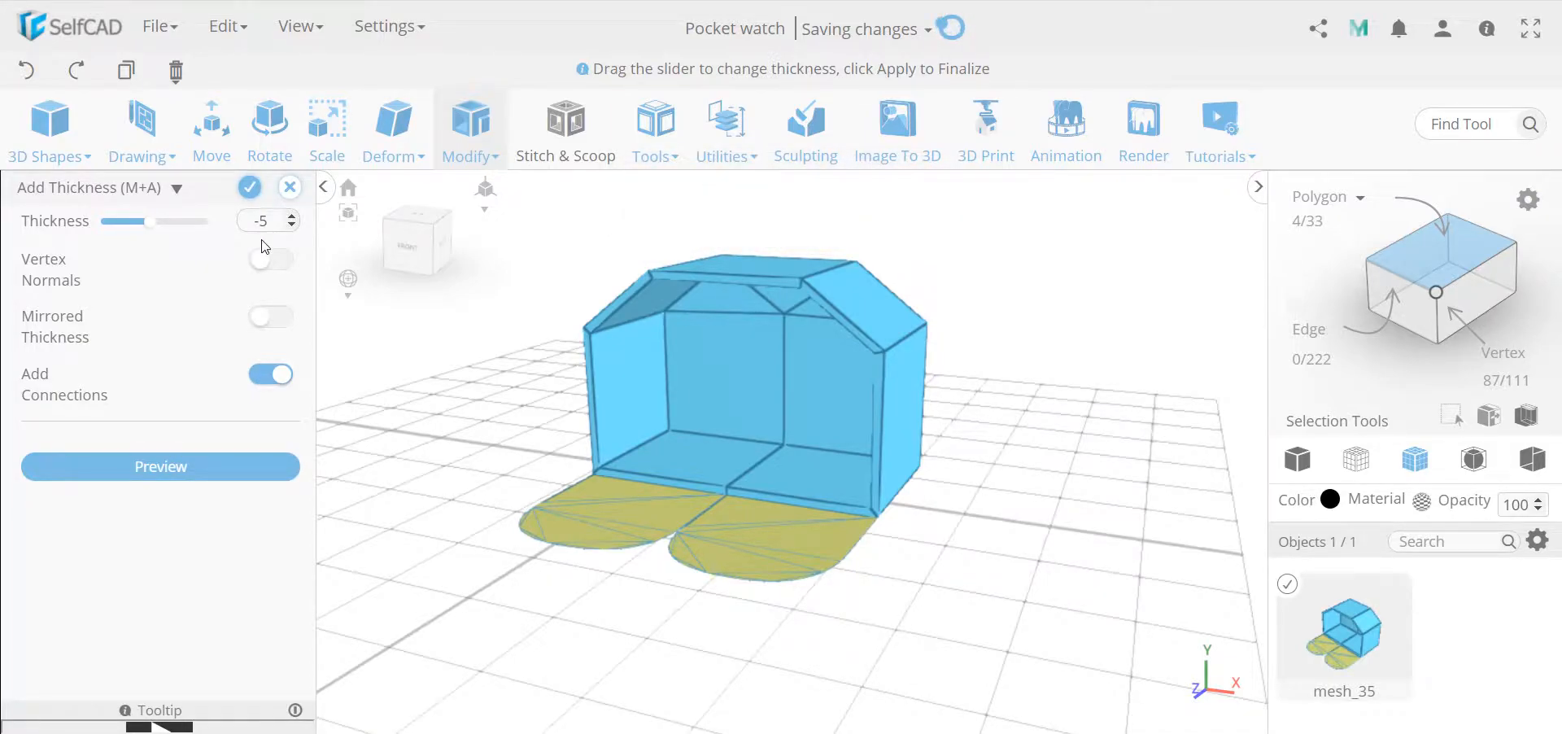
click(226, 466)
drag(988, 568, 753, 601)
scroll(780, 495, up, 3)
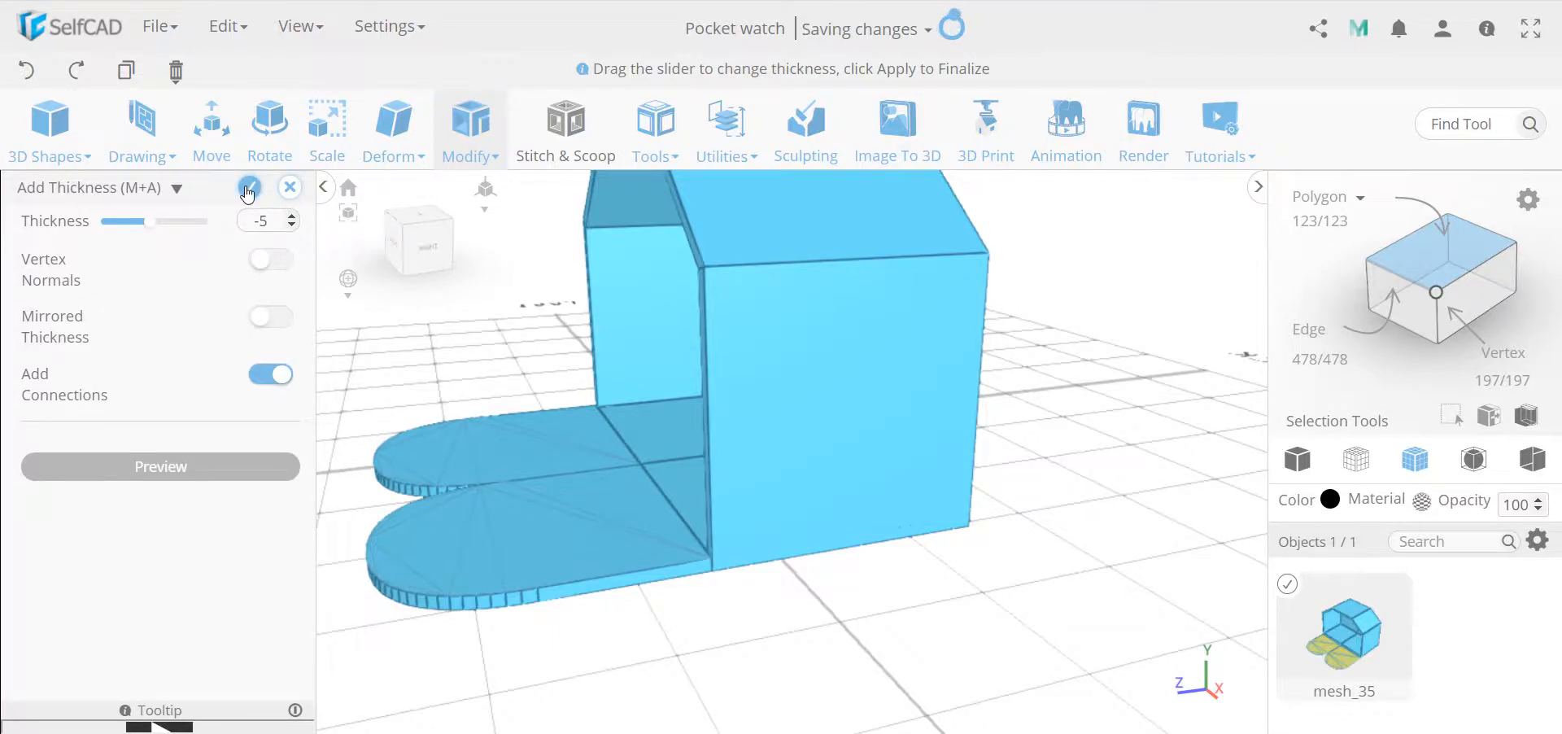
click(249, 189)
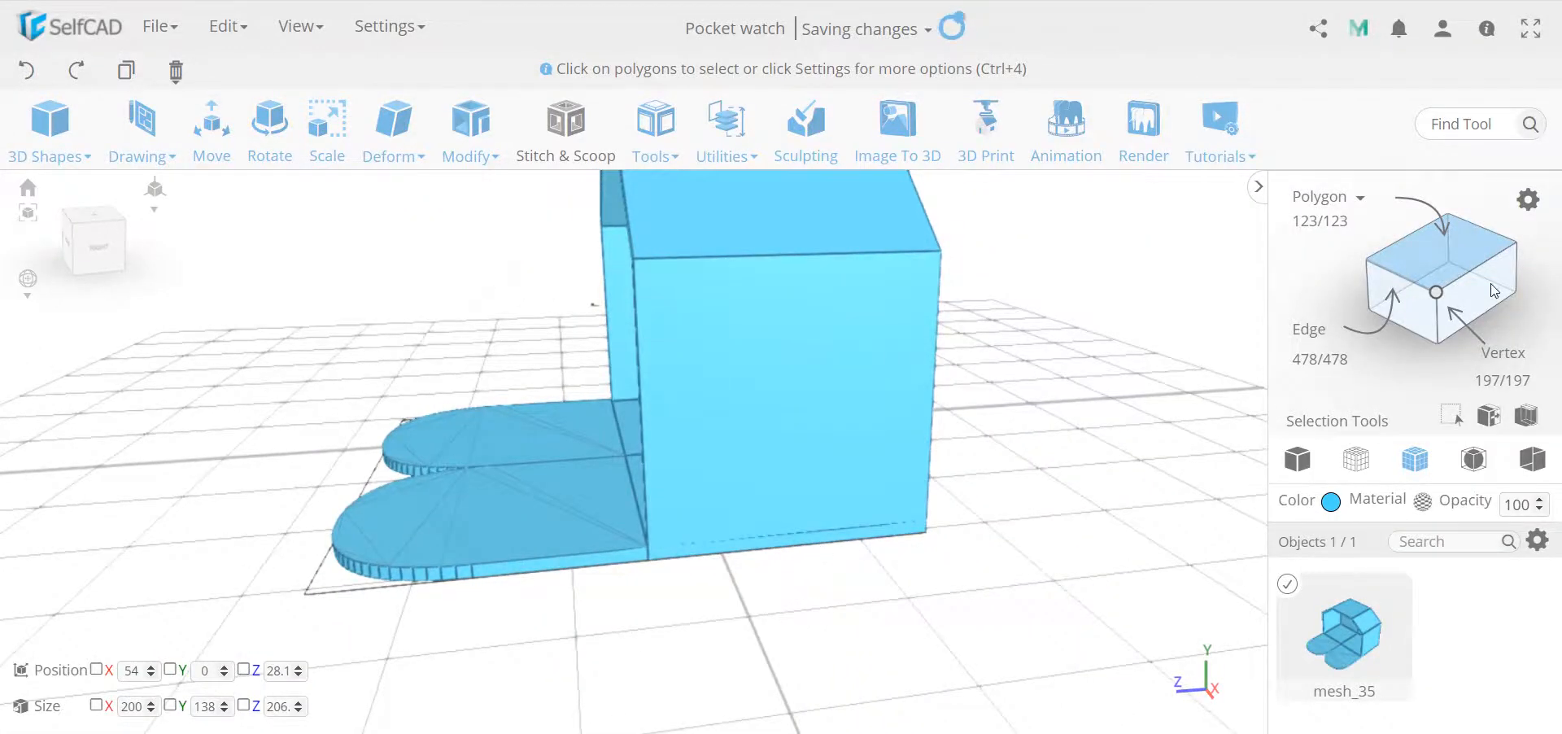
- Switch to Face selection and select the narrow face along the base of the outer side wall
click(1356, 196)
click(1312, 221)
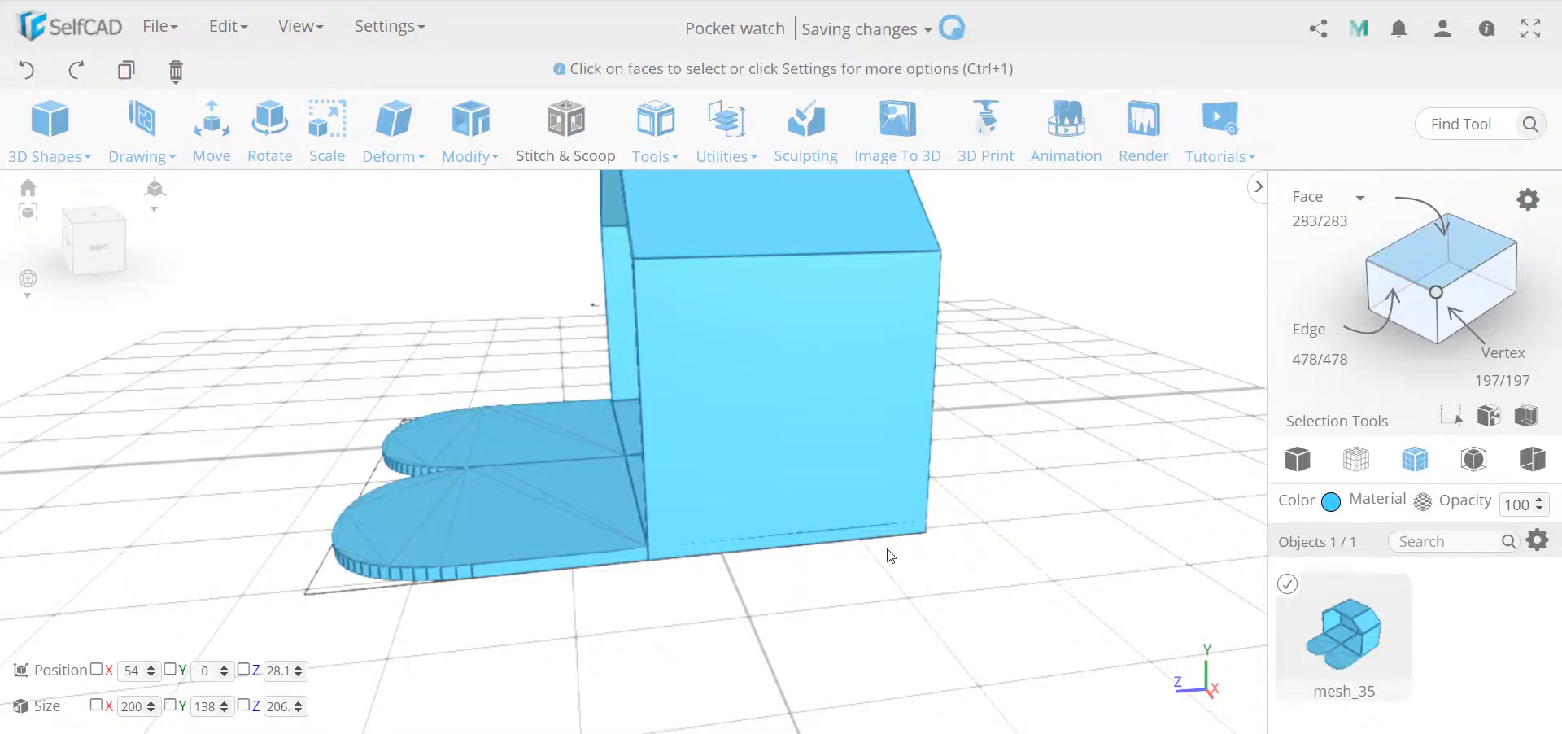
click(802, 532)
drag(787, 600, 869, 587)
key(ctrl+a)
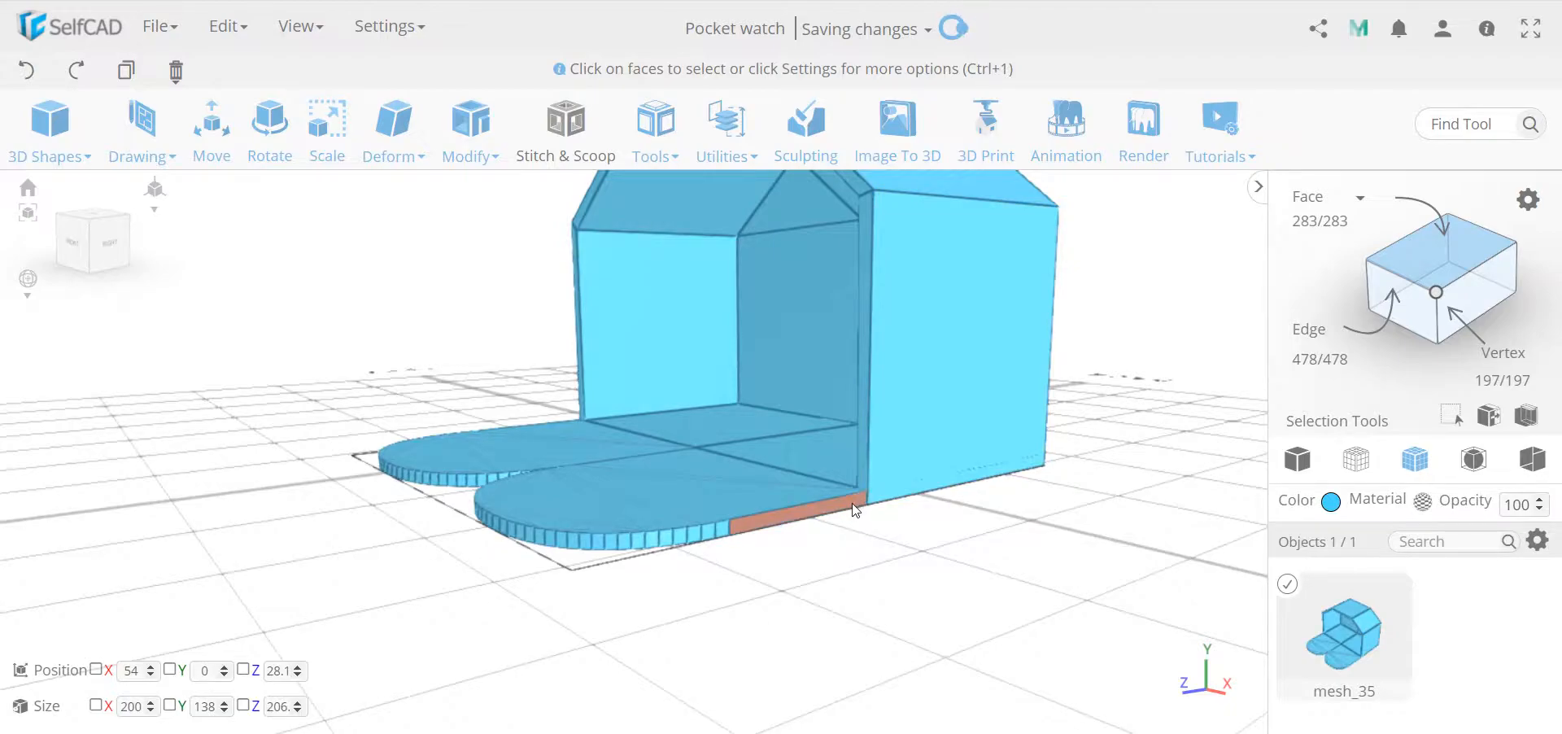
click(900, 497)
drag(895, 516, 1091, 559)
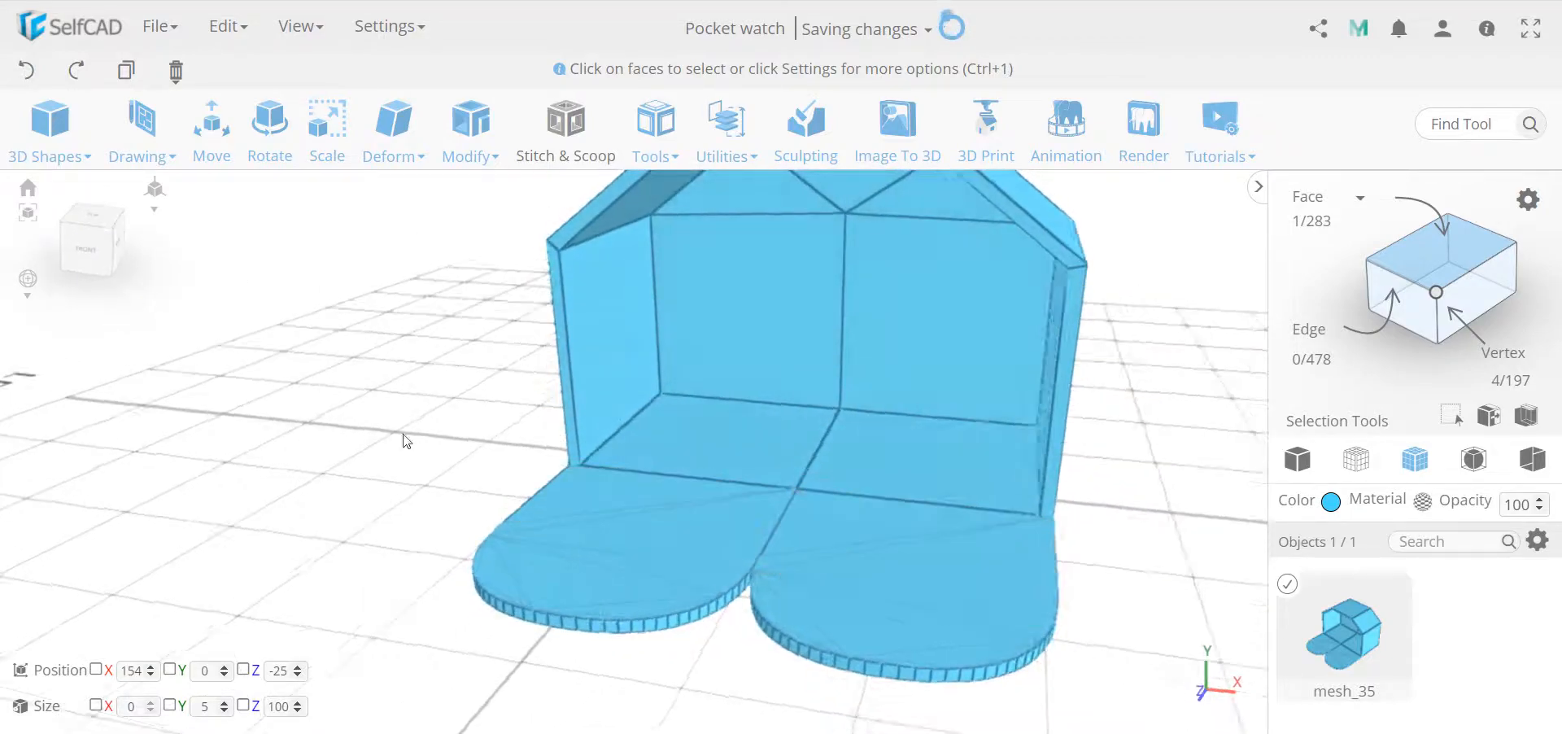
- Undo the face selections and the thickness added to the rounded front panels
click(25, 71)
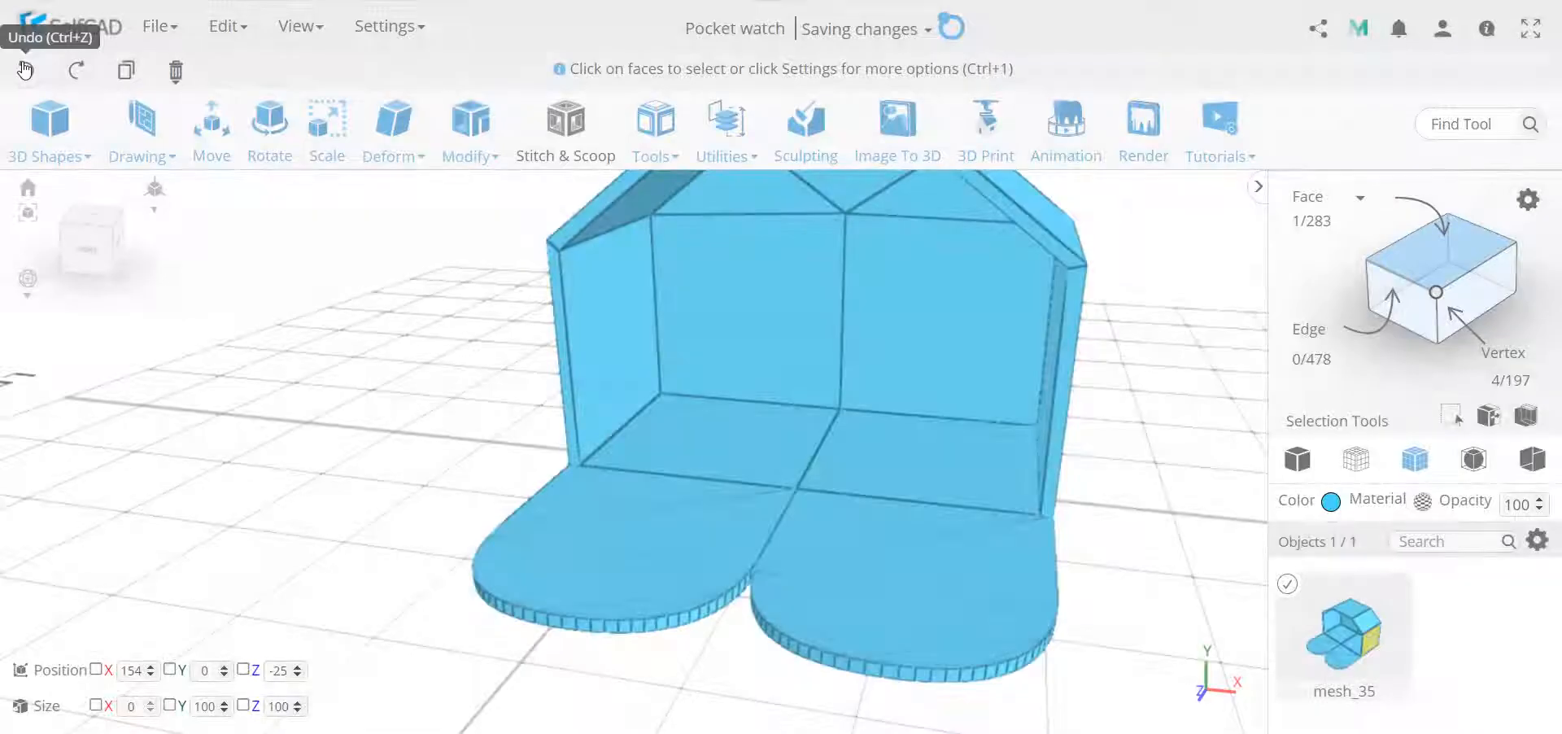
click(25, 70)
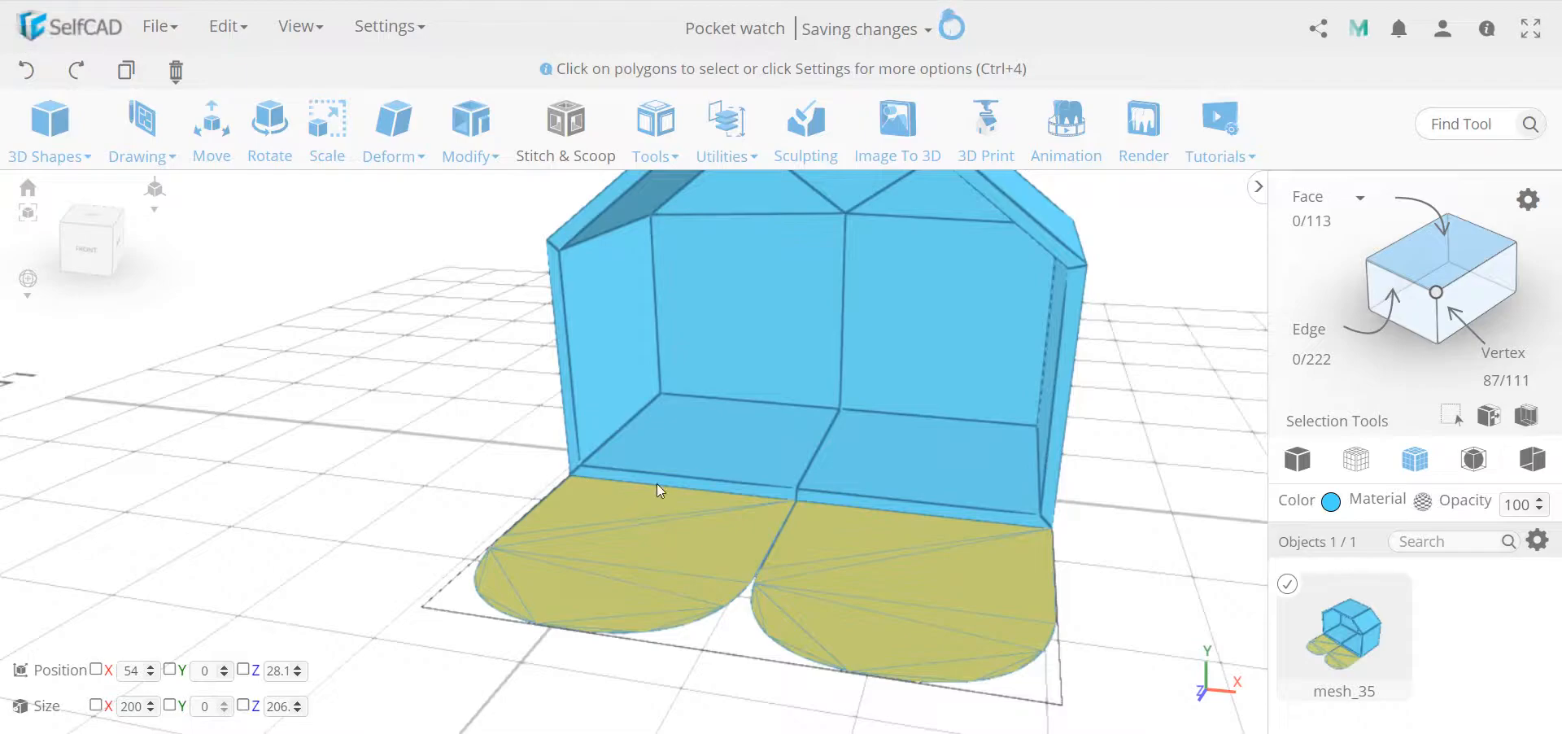
drag(972, 586, 828, 582)
drag(784, 652, 816, 639)
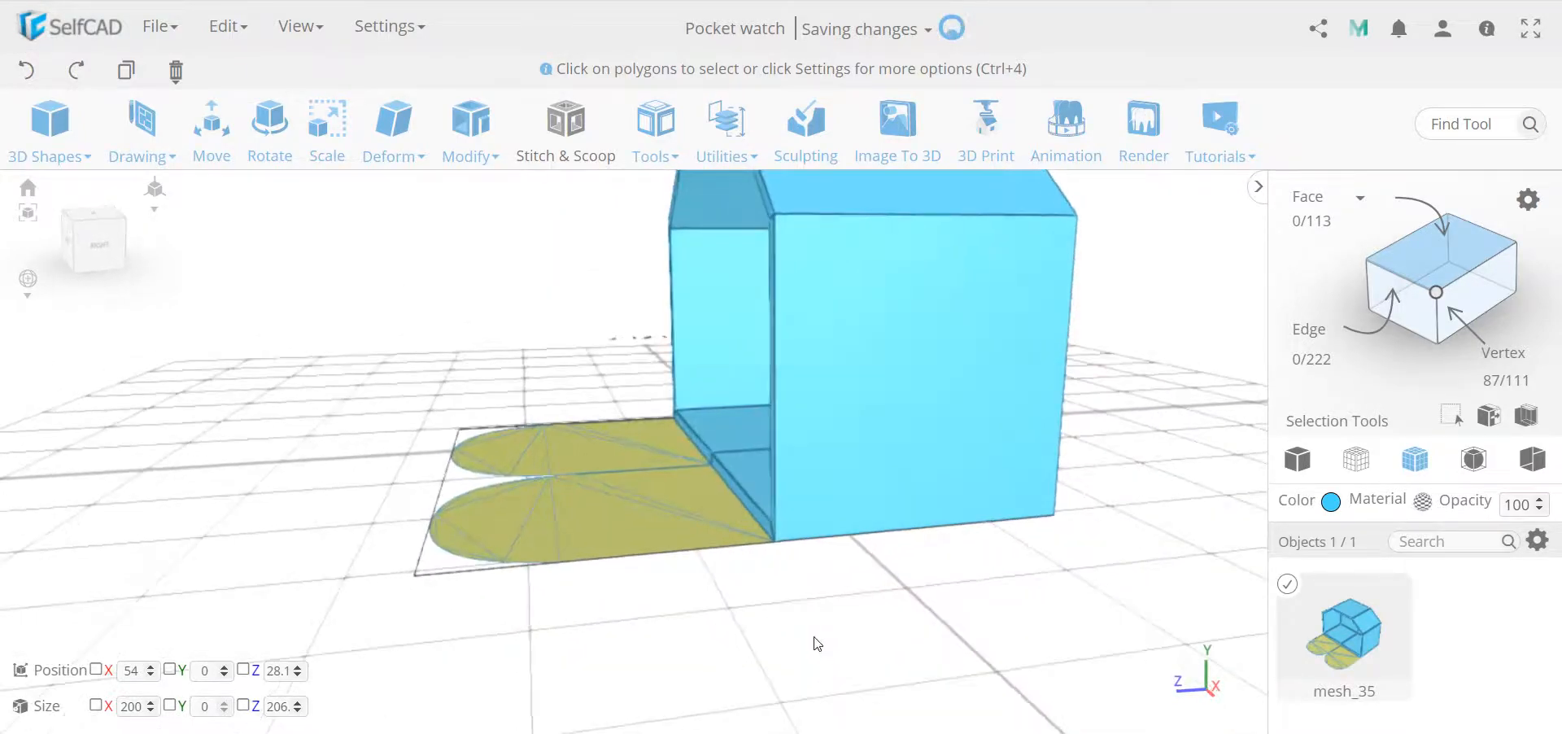
- Extrude the selected floor polygons of the house and its rounded front by -5 with Cut Intersections enabled
drag(719, 629, 776, 645)
click(472, 159)
click(488, 182)
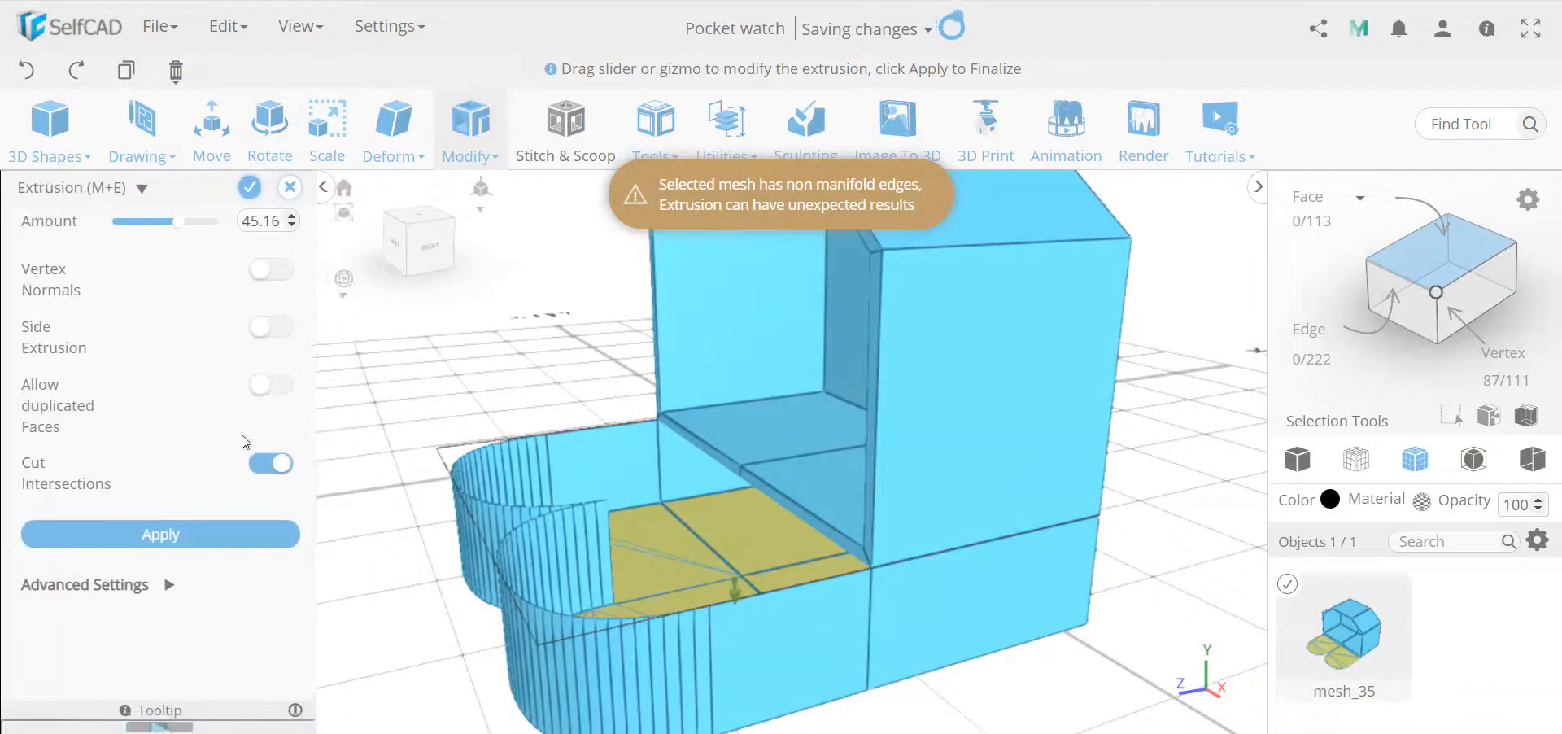
text(-5)
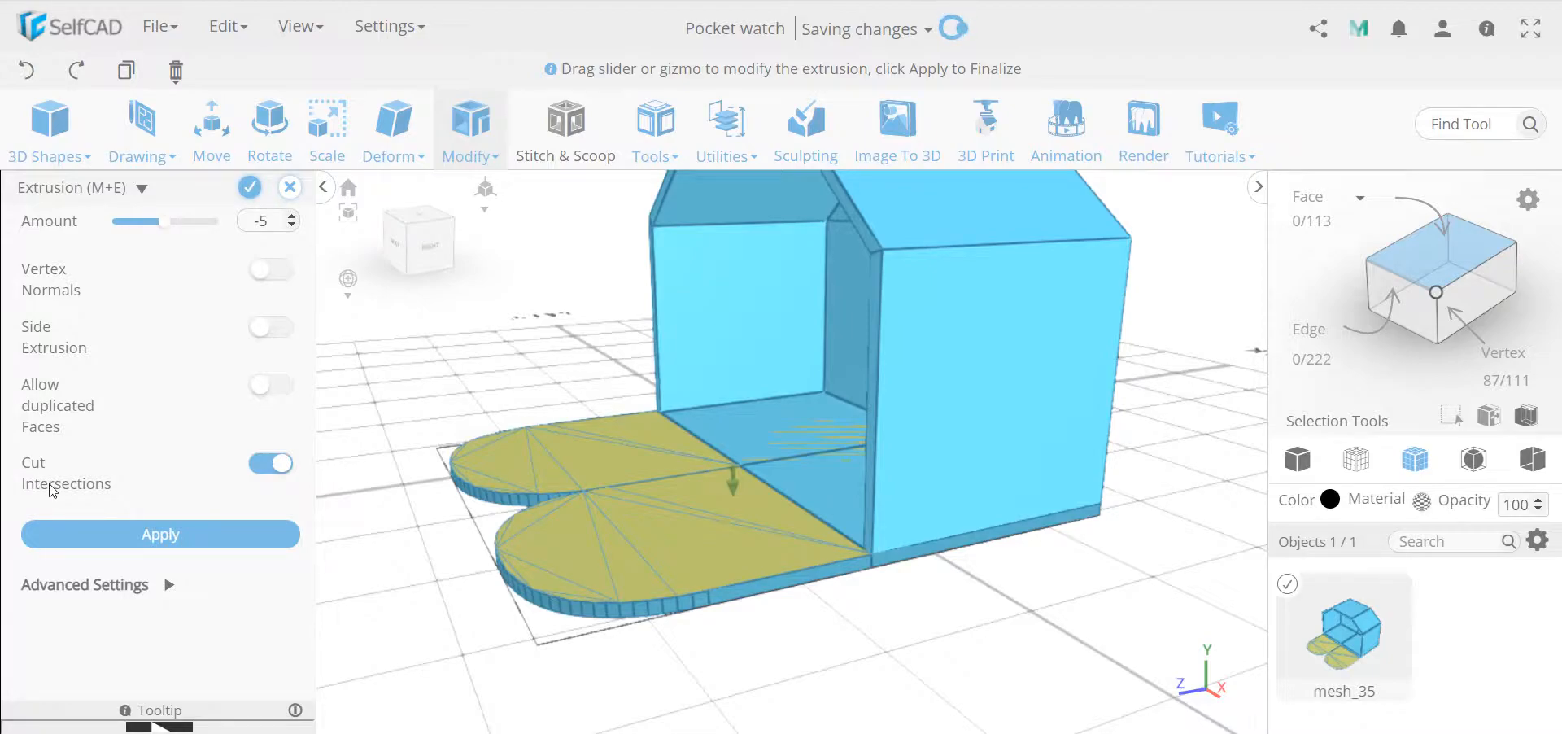
click(250, 187)
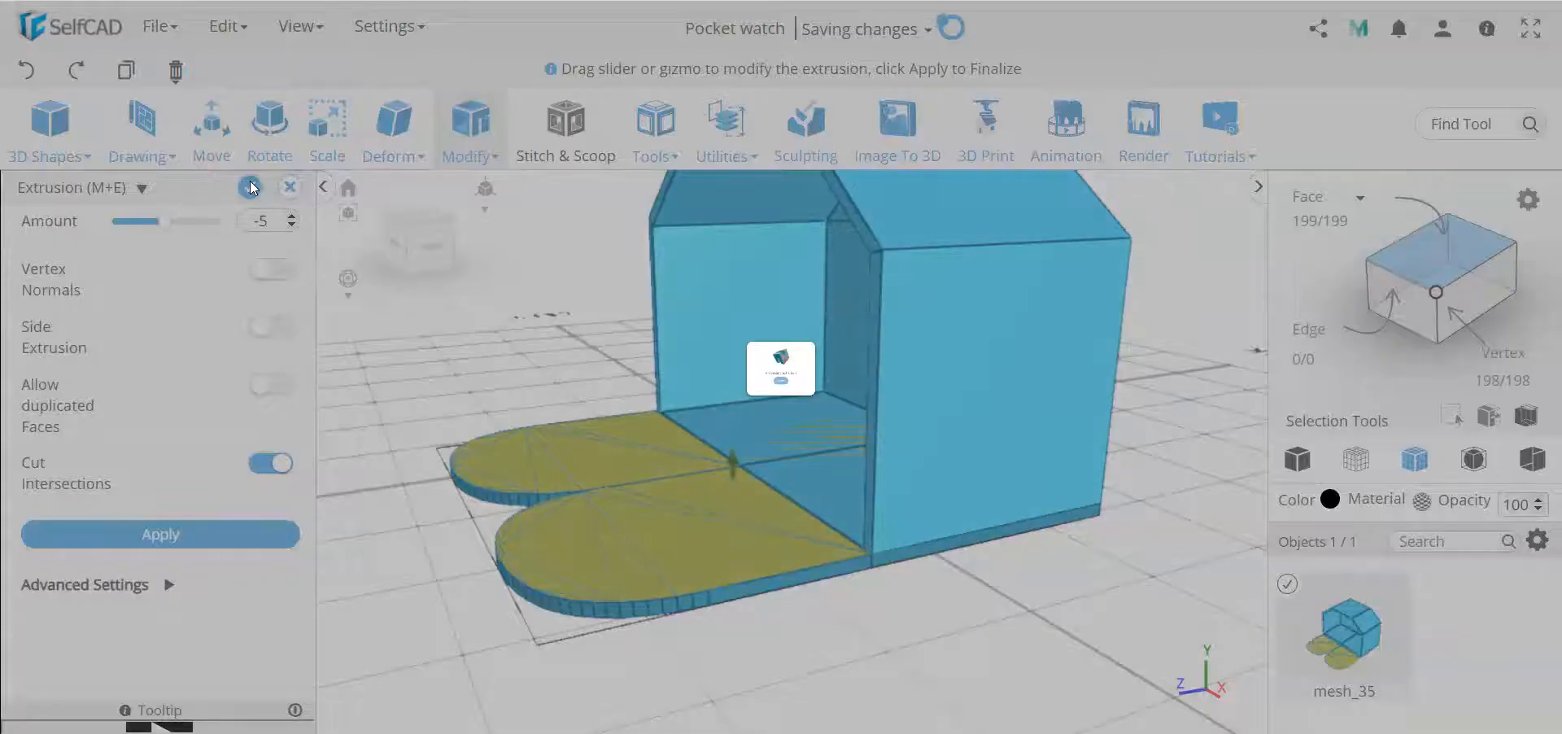
drag(898, 616, 951, 591)
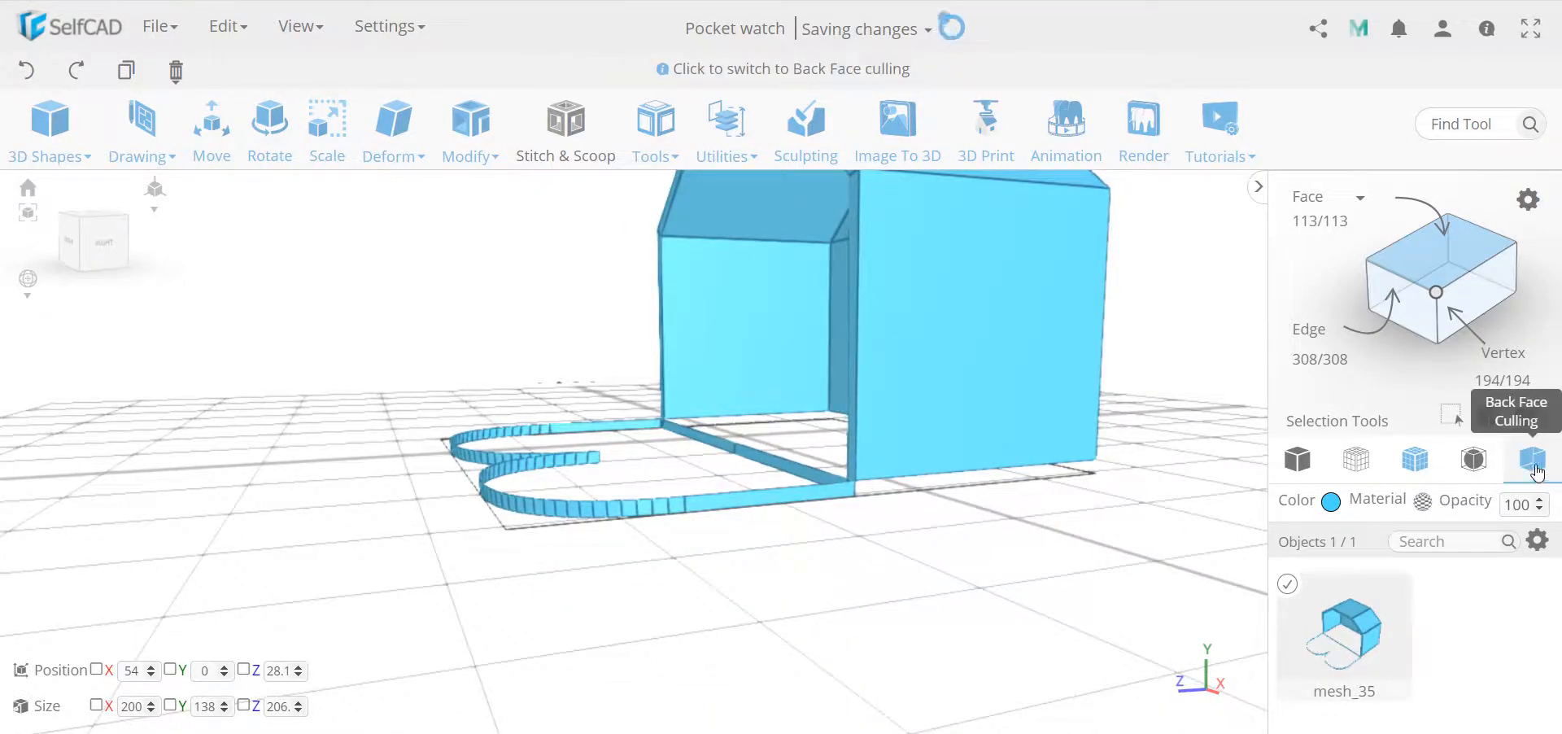
- Check the extruded floor with Back Face Culling toggled on and off, and undo the -5 extrusion
click(1535, 468)
drag(879, 600, 1025, 628)
click(1530, 470)
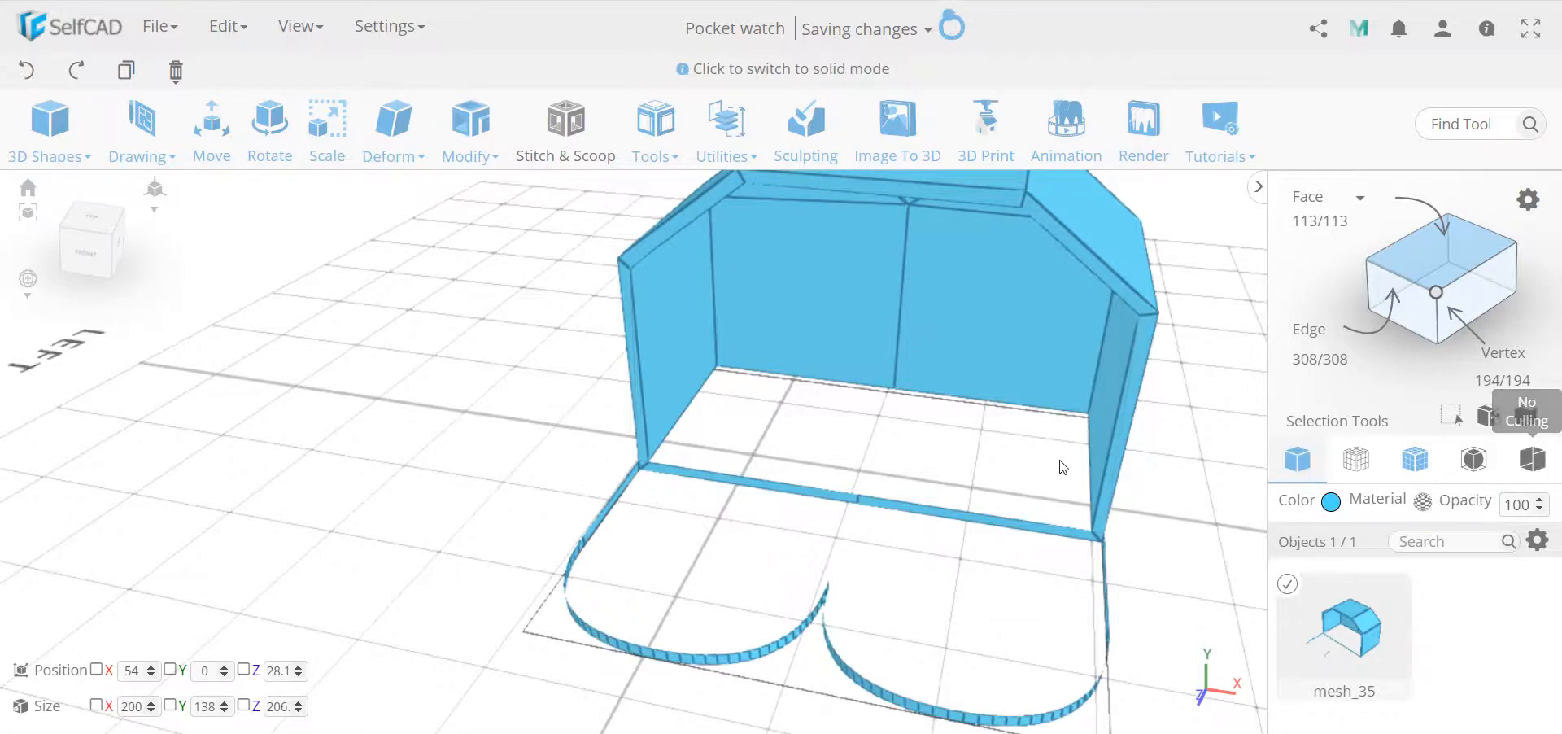
click(1535, 462)
click(1534, 462)
drag(1018, 467, 854, 435)
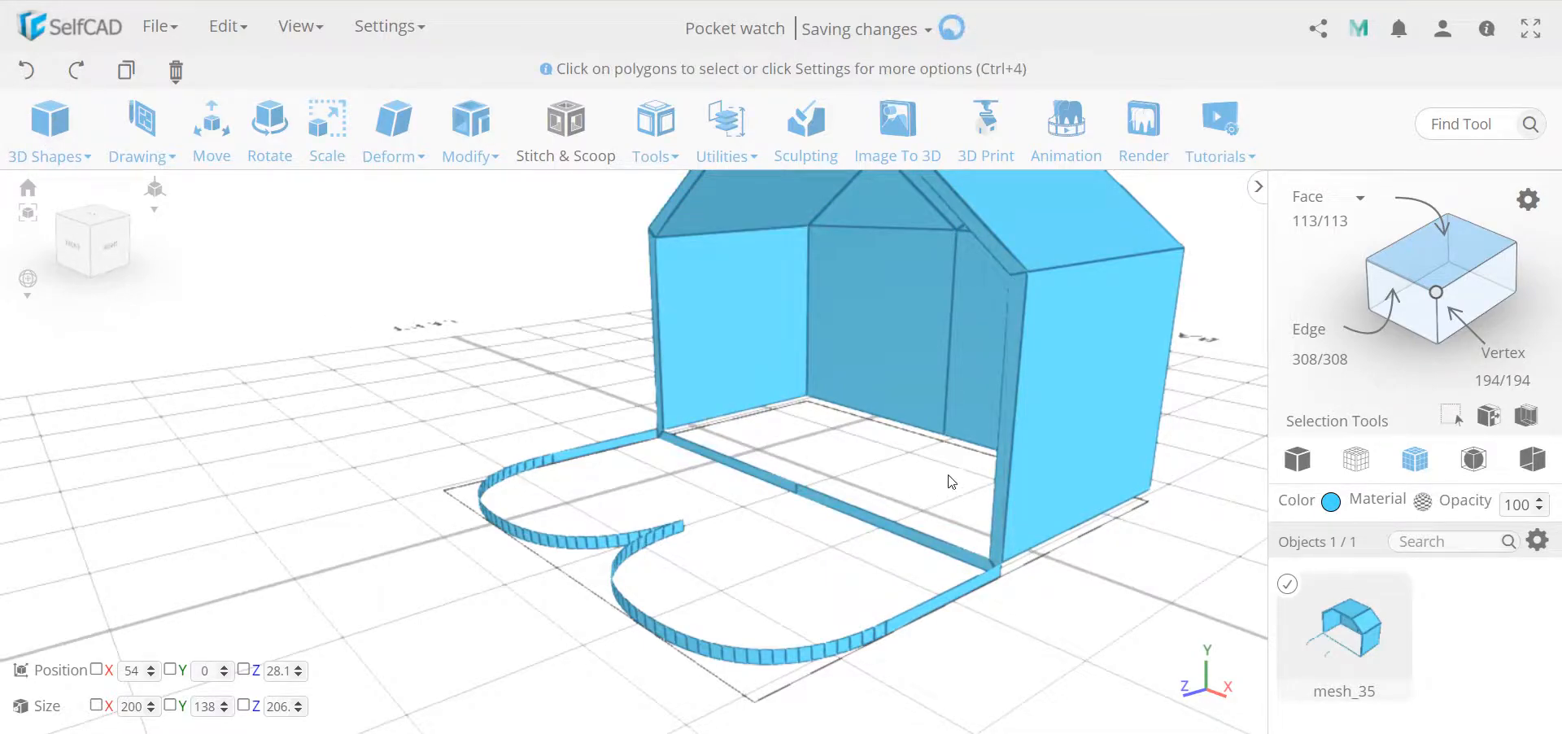
click(28, 71)
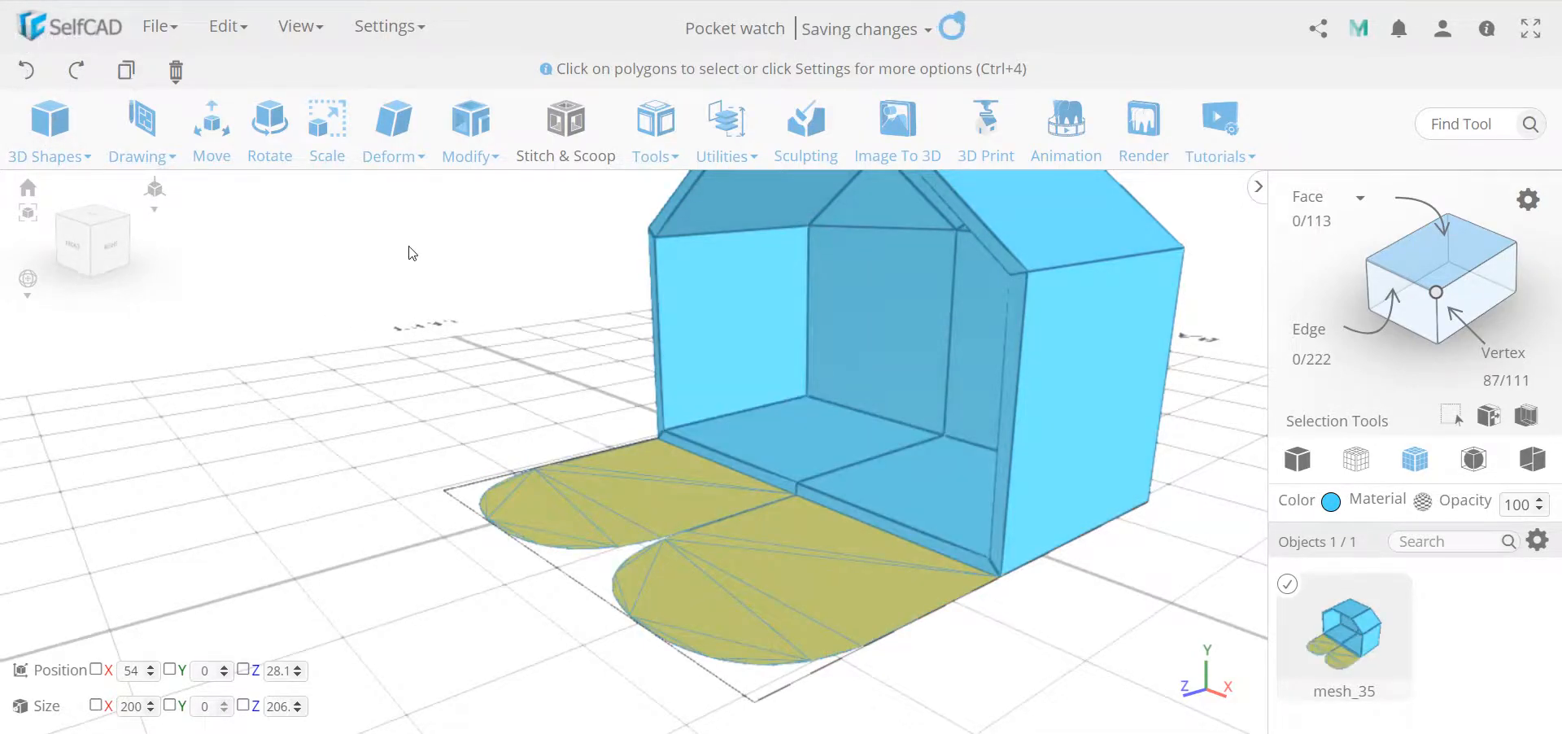
- Try extruding the selected floor polygons by -4.9, check the result with Back Face Culling, and undo the extrusion
click(470, 130)
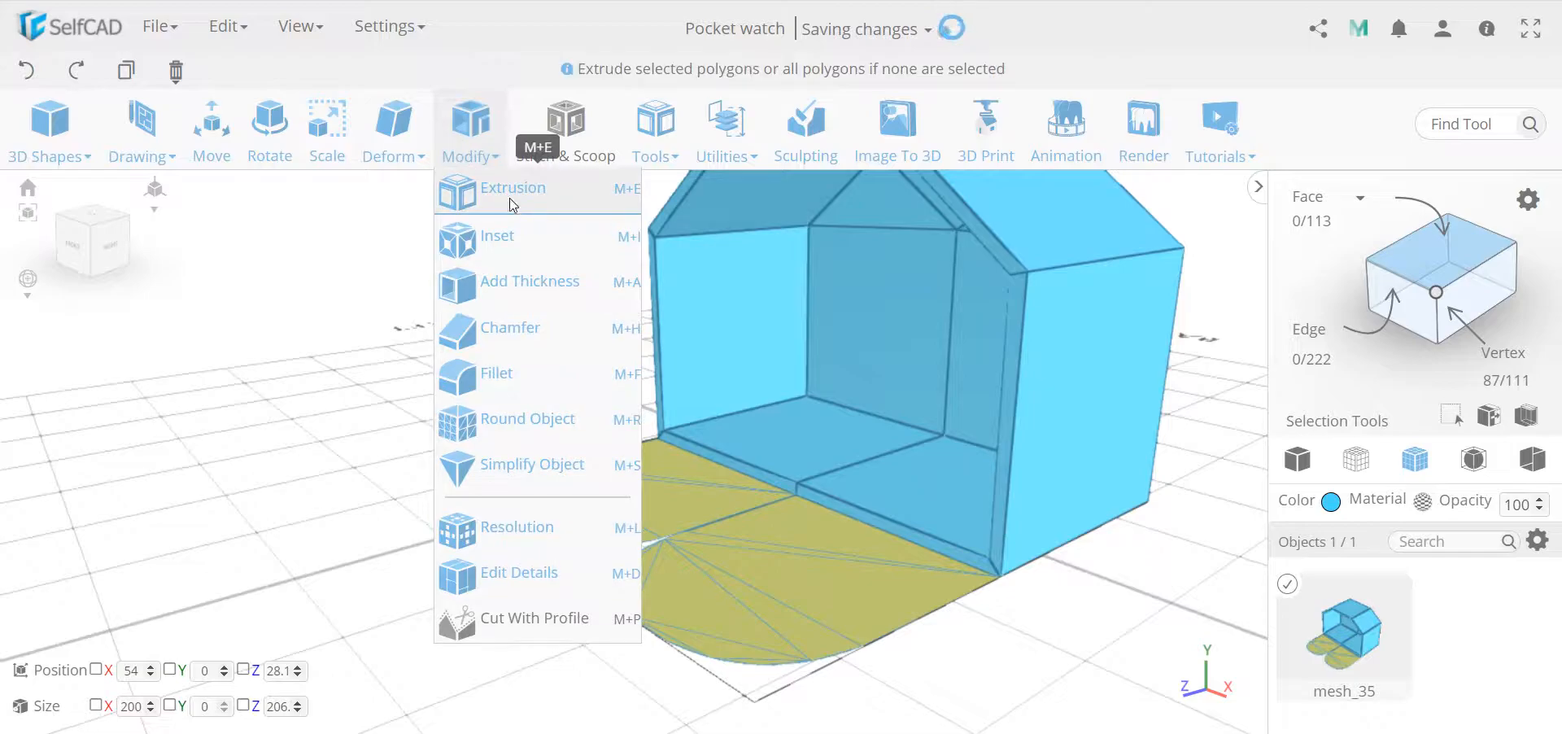
click(509, 192)
text(-4.9)
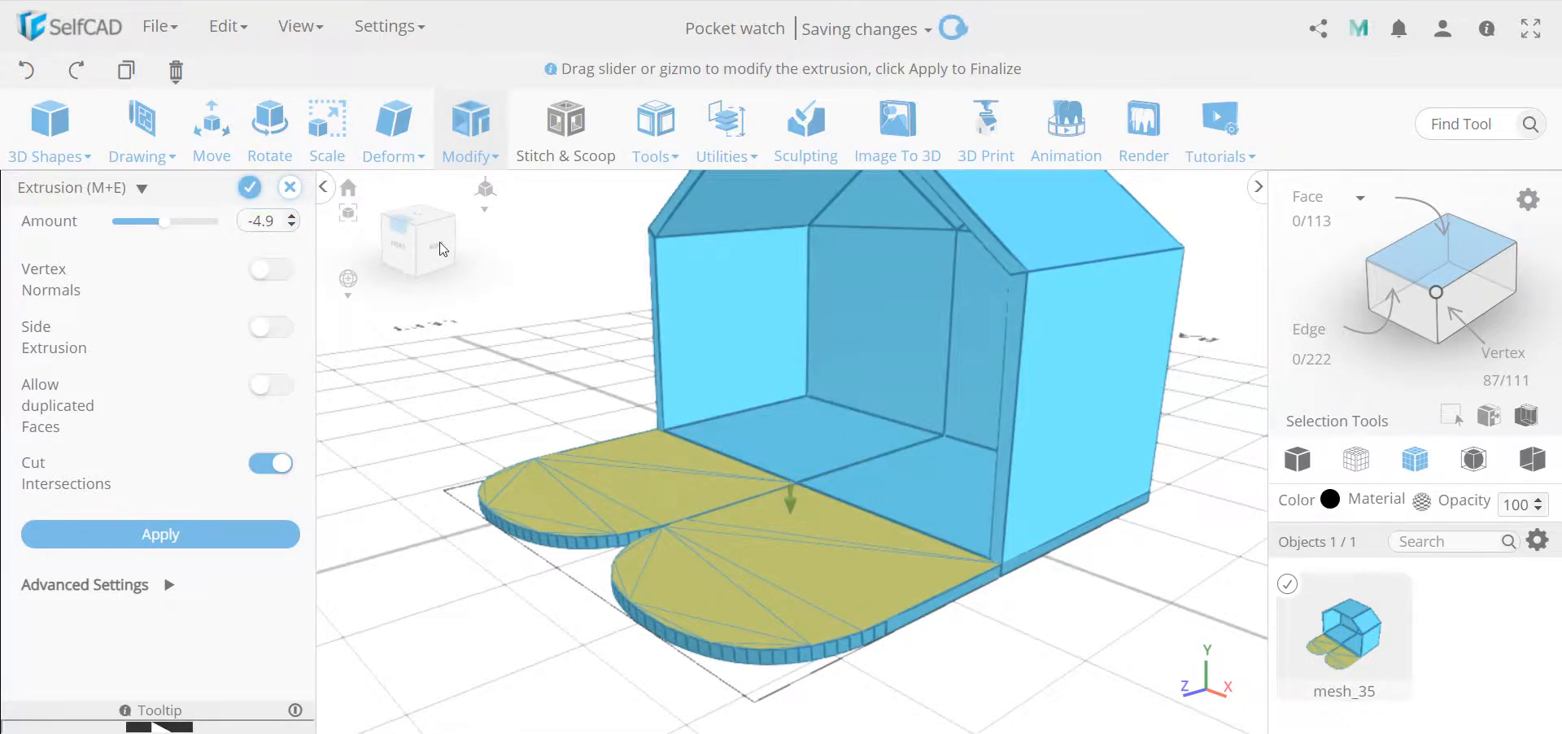
click(249, 188)
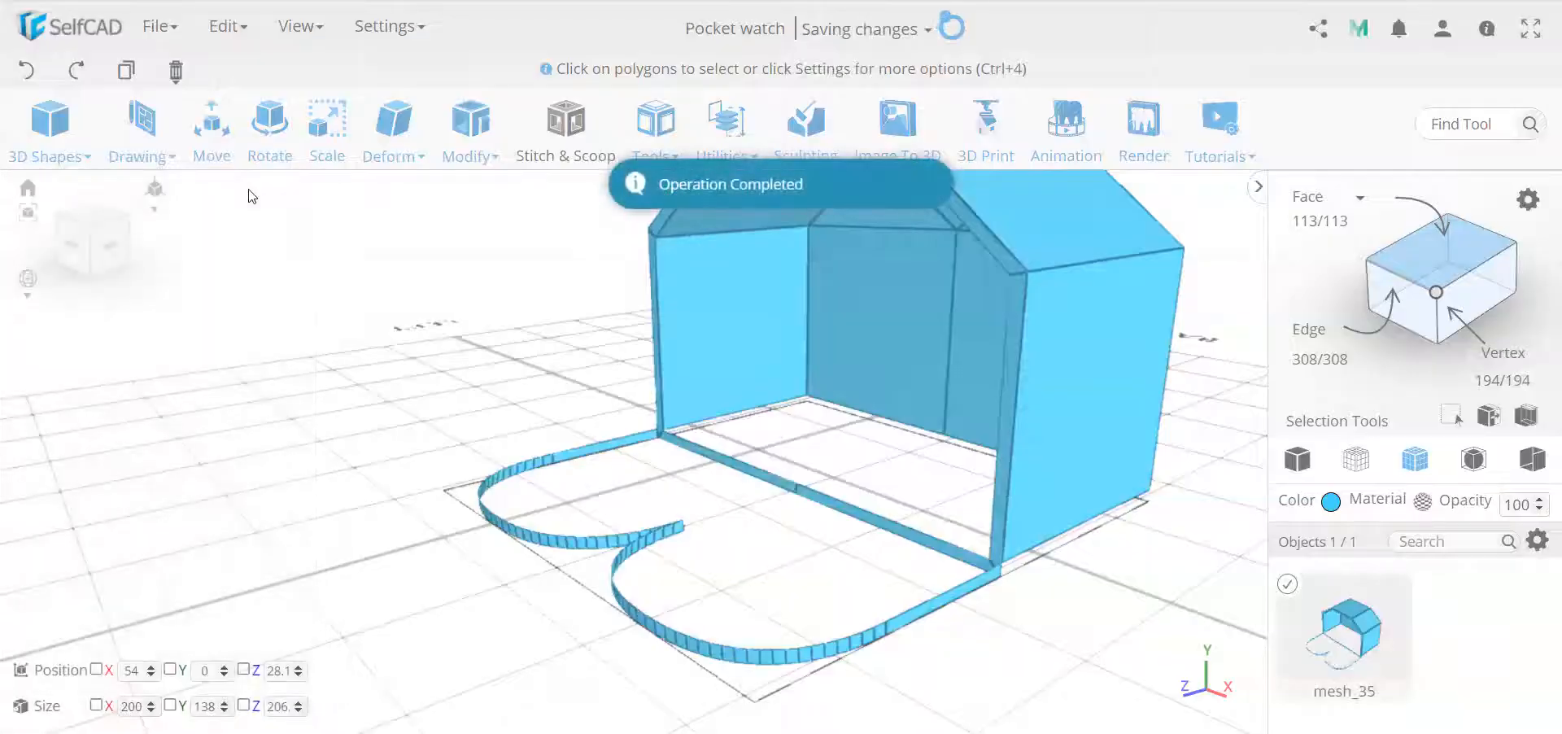
drag(551, 432, 460, 523)
click(1533, 460)
drag(420, 475, 422, 443)
click(21, 77)
- Examine the selected floor from below and from the front, and turn Back Face Culling off
drag(676, 499, 743, 462)
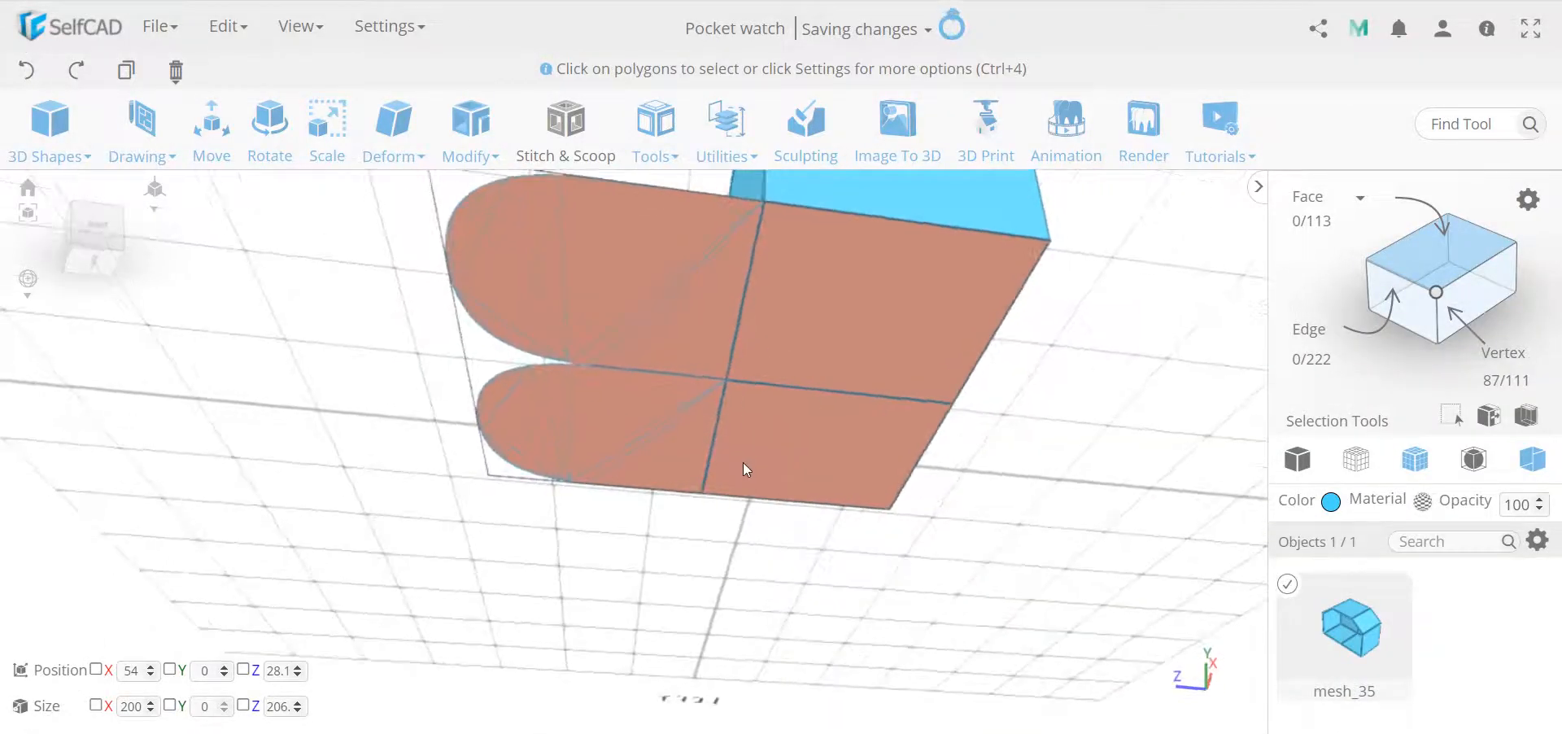
drag(1024, 558, 951, 447)
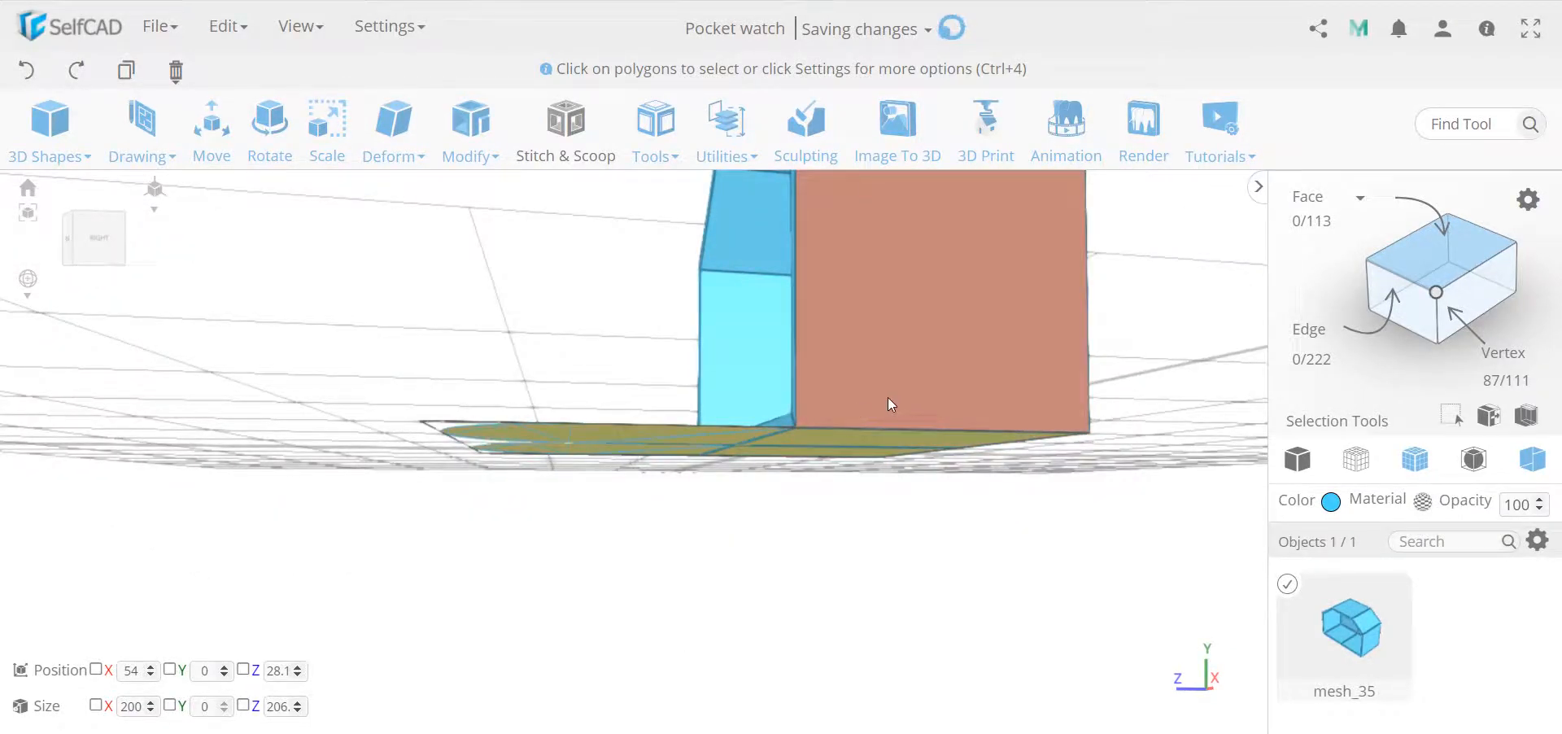
drag(891, 394, 884, 480)
drag(868, 357, 958, 425)
drag(721, 531, 886, 561)
click(1533, 459)
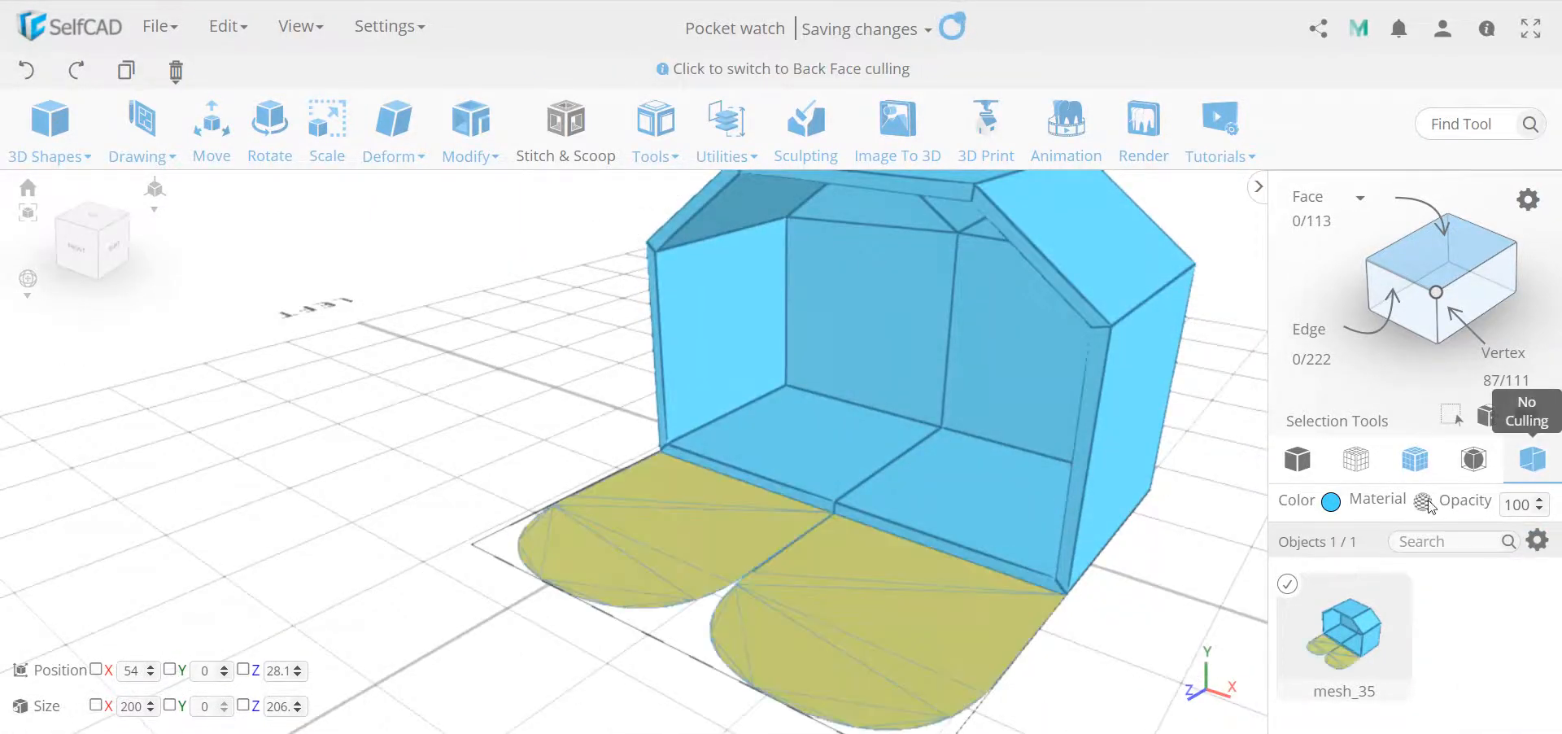
drag(1104, 653, 985, 464)
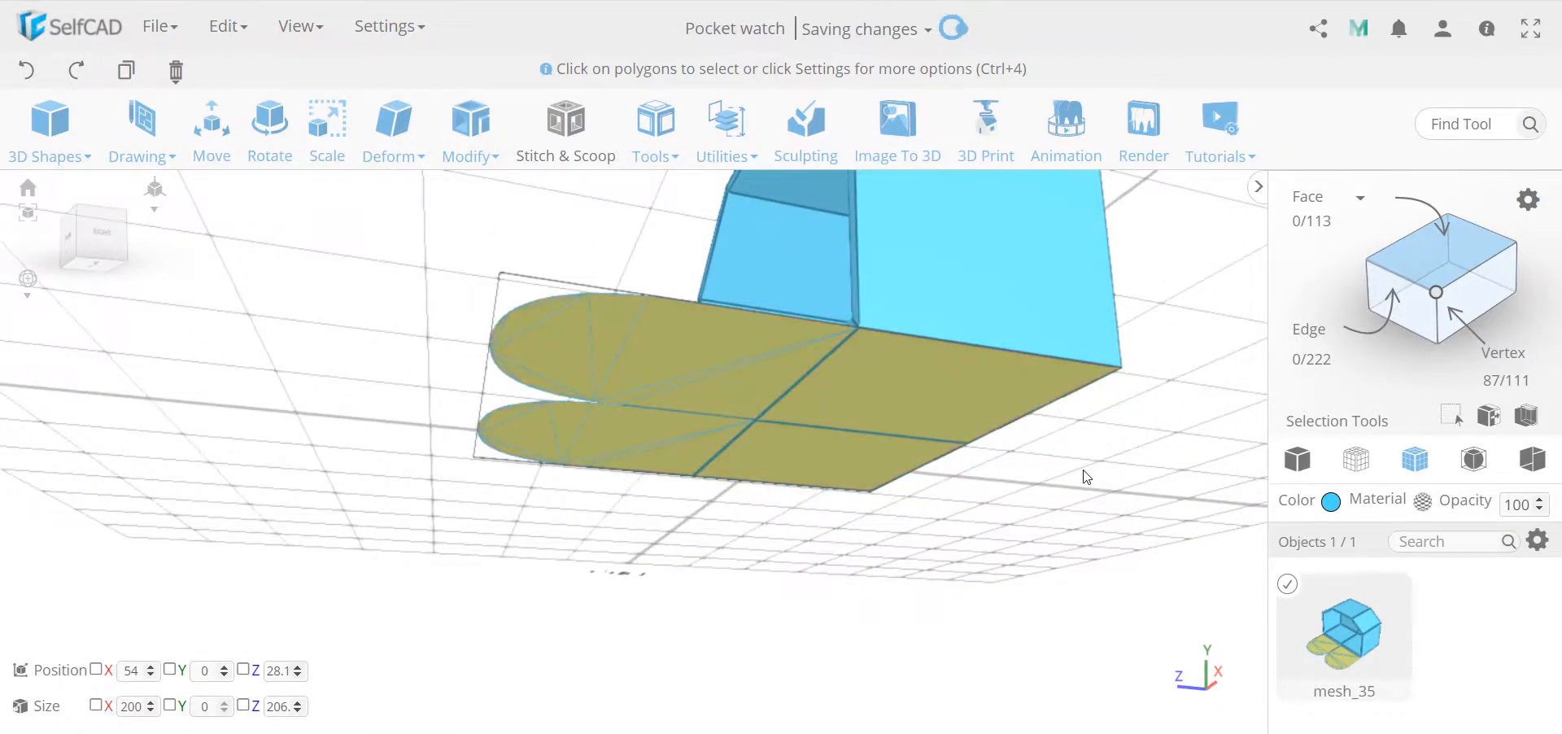
- Clear the floor polygon selection and select only the faces of the two rounded front panels in Face selection mode
key(ctrl+a)
drag(1109, 498, 1259, 352)
drag(635, 623, 1116, 300)
click(947, 659)
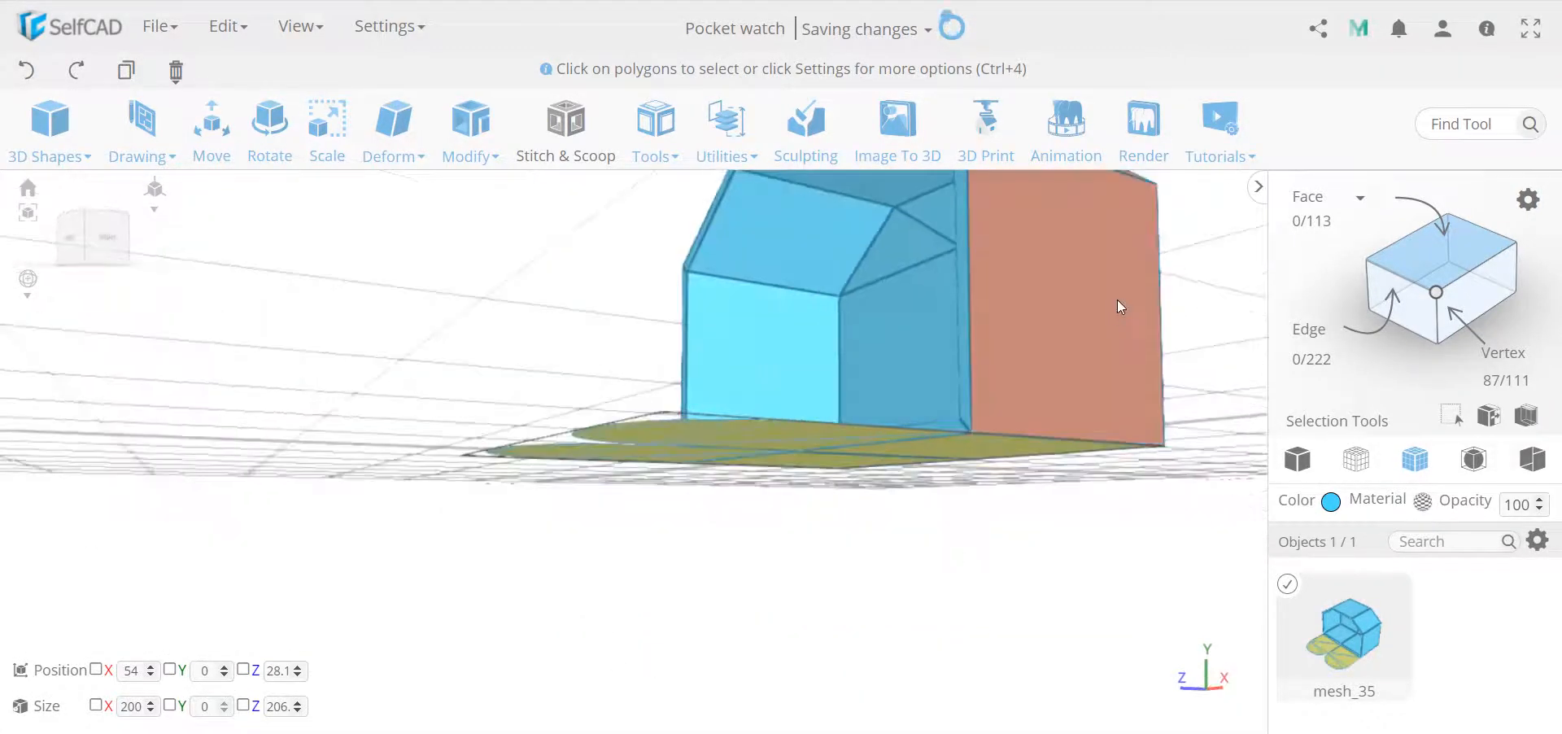
click(944, 572)
drag(934, 541, 943, 574)
drag(663, 706, 1147, 710)
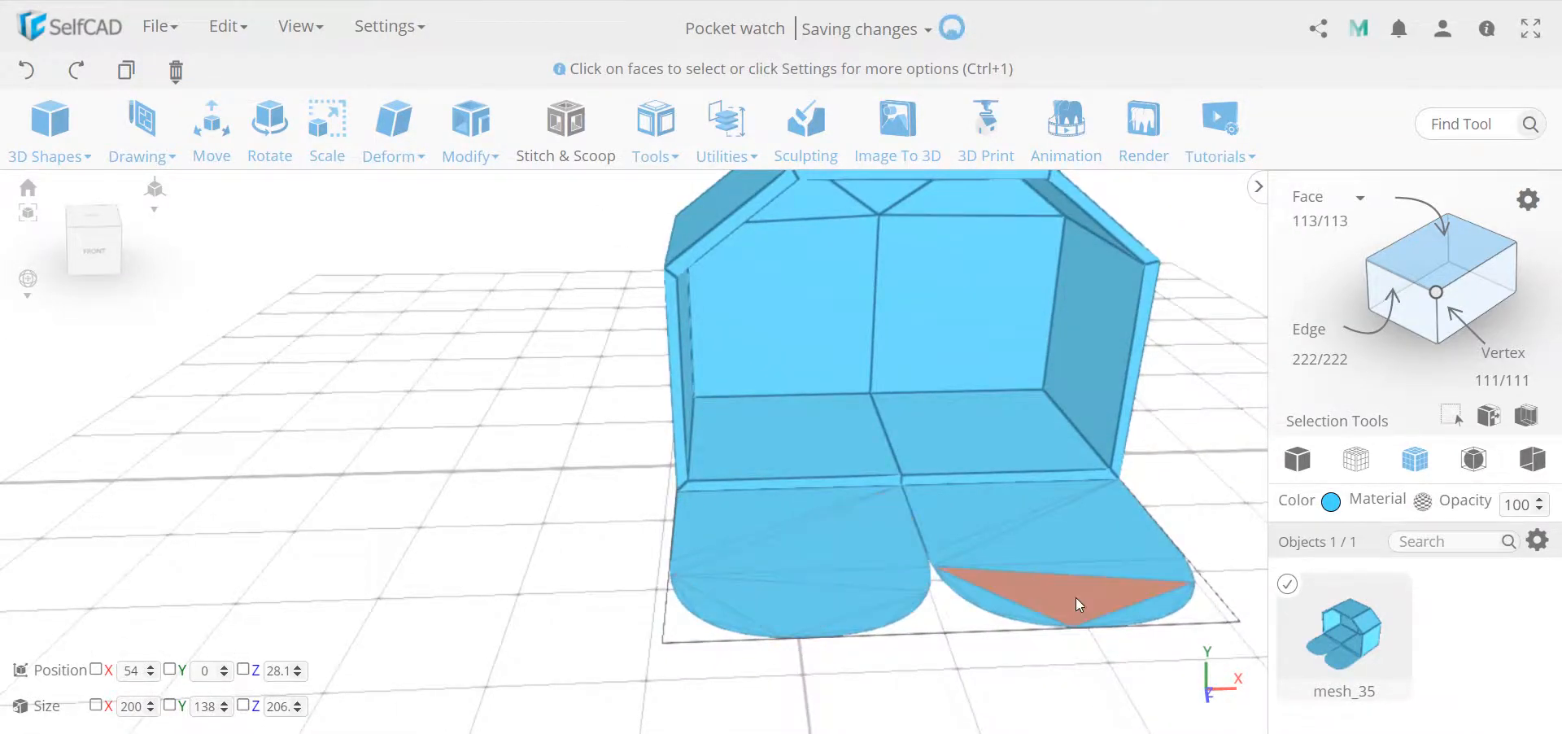
right_drag(1092, 508, 935, 475)
drag(935, 475, 1025, 590)
shift+drag(1029, 656, 365, 476)
drag(1209, 599, 911, 574)
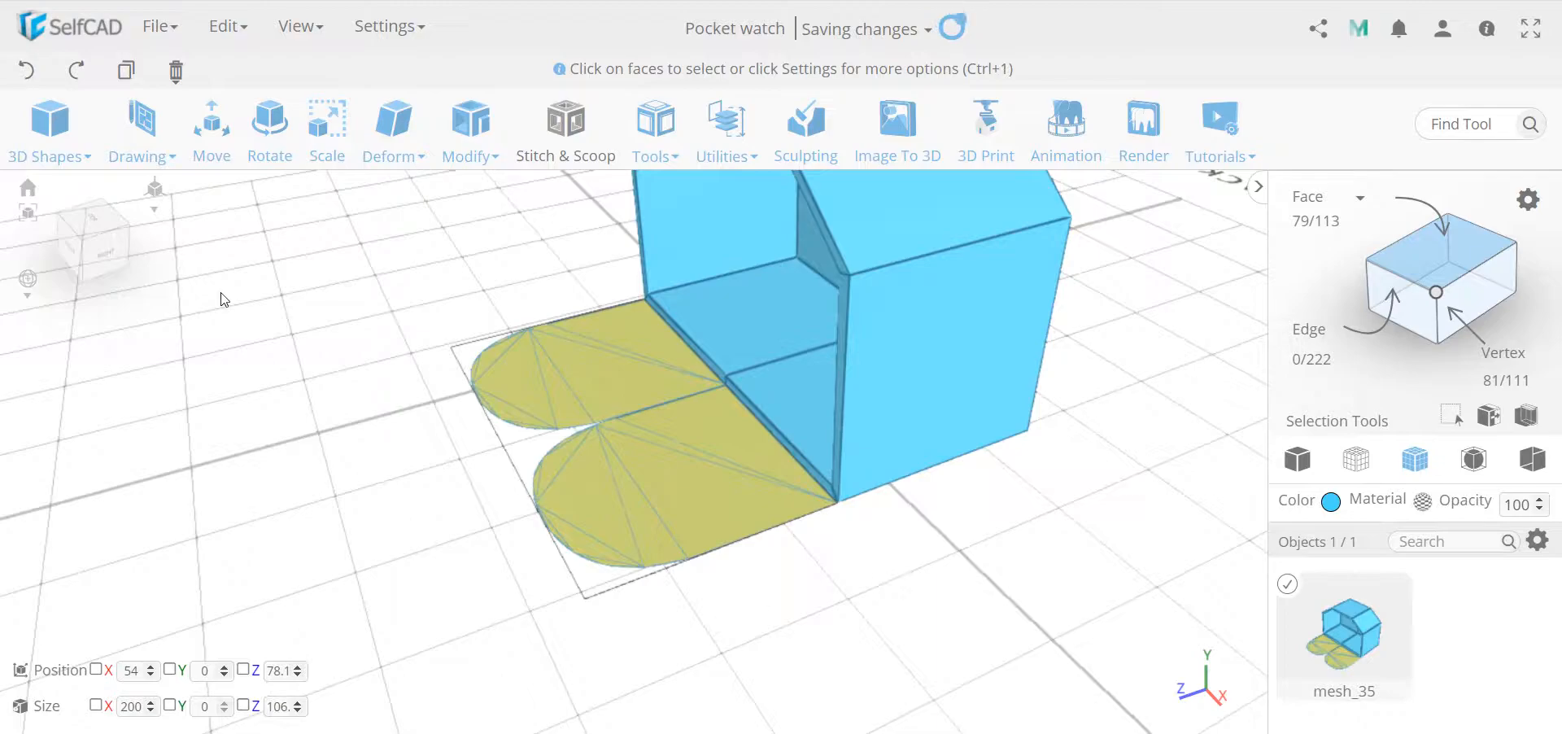
- Add a thickness of -5 to the selected rounded front faces with Add Connections enabled
click(470, 131)
click(484, 273)
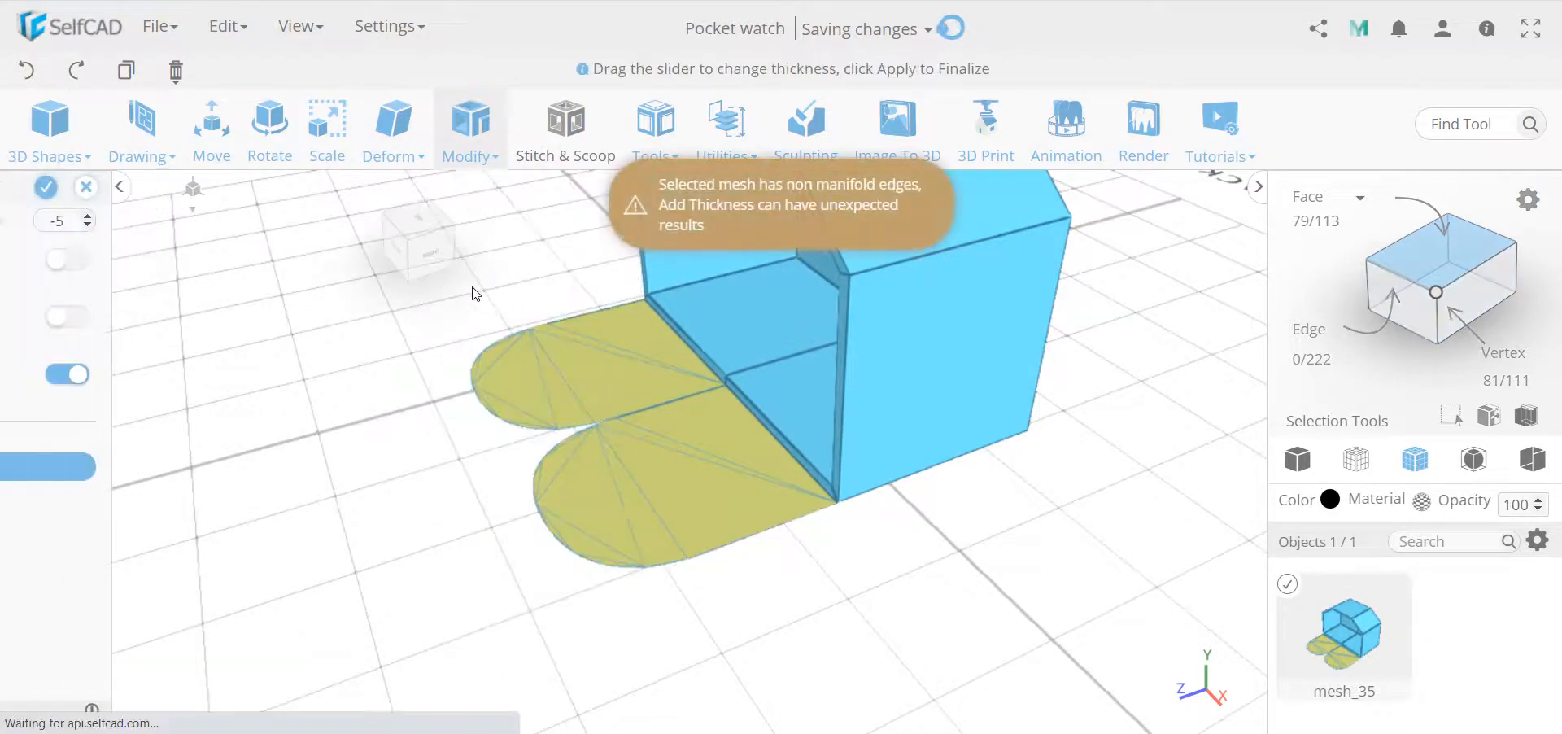
click(194, 471)
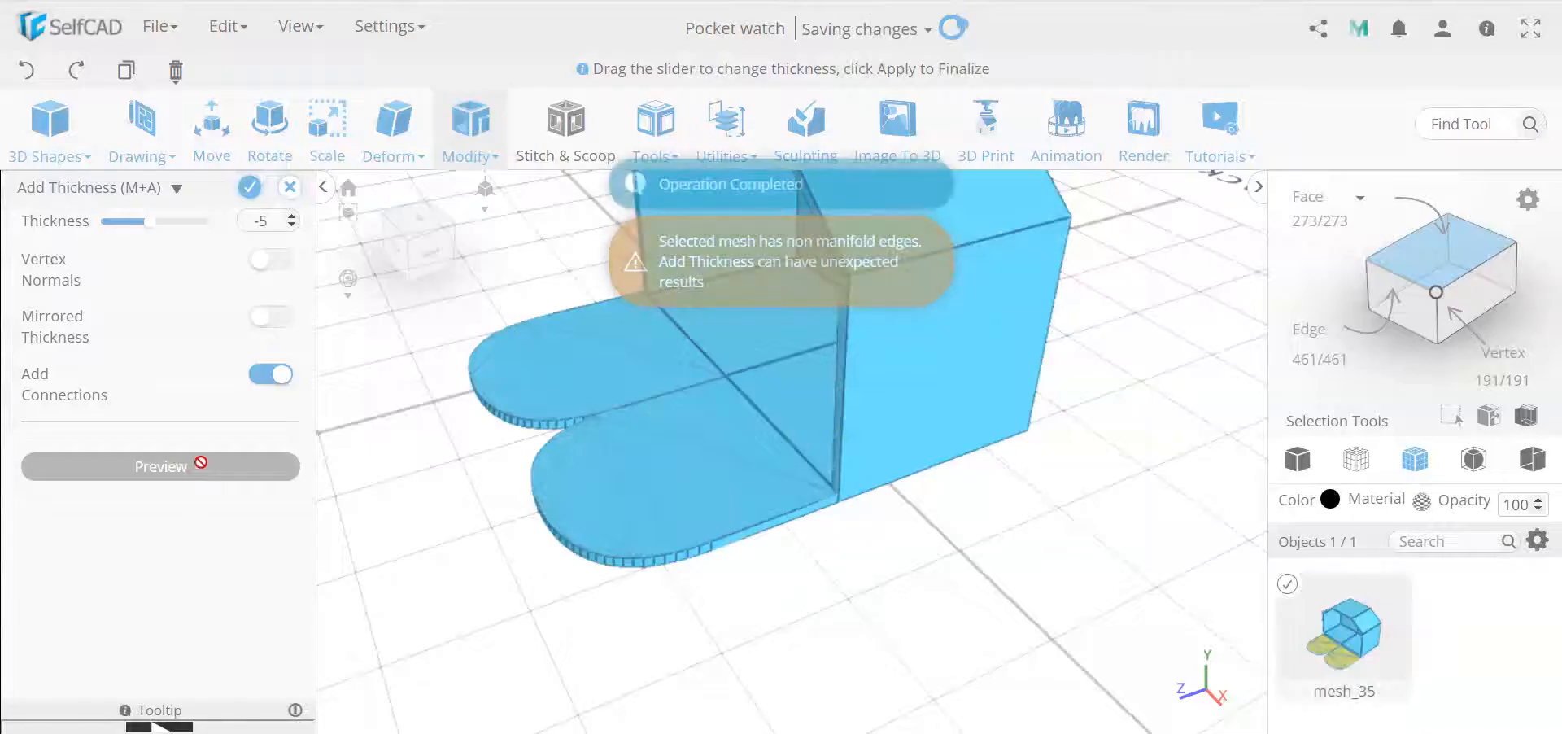
drag(854, 613, 881, 606)
click(250, 187)
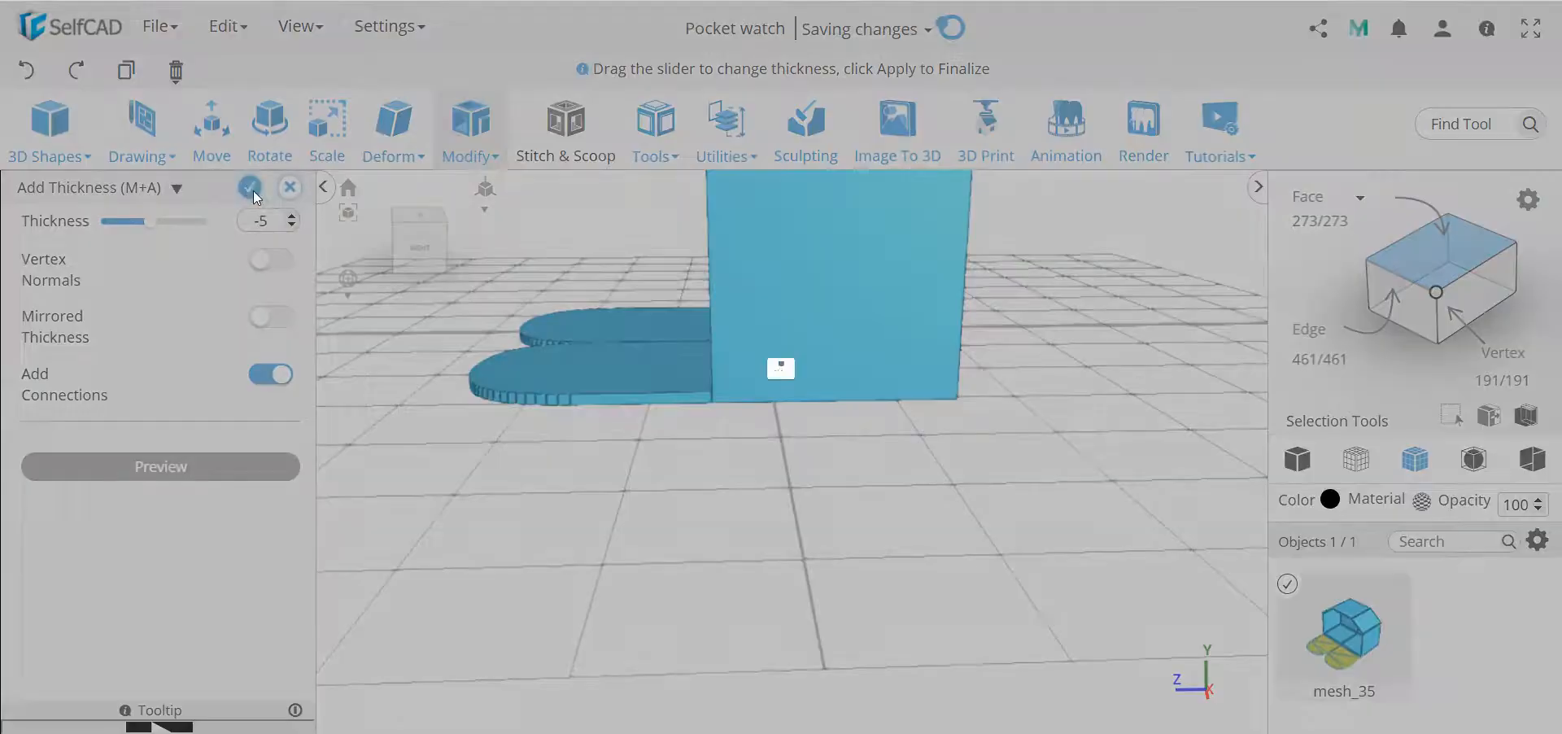
click(1311, 206)
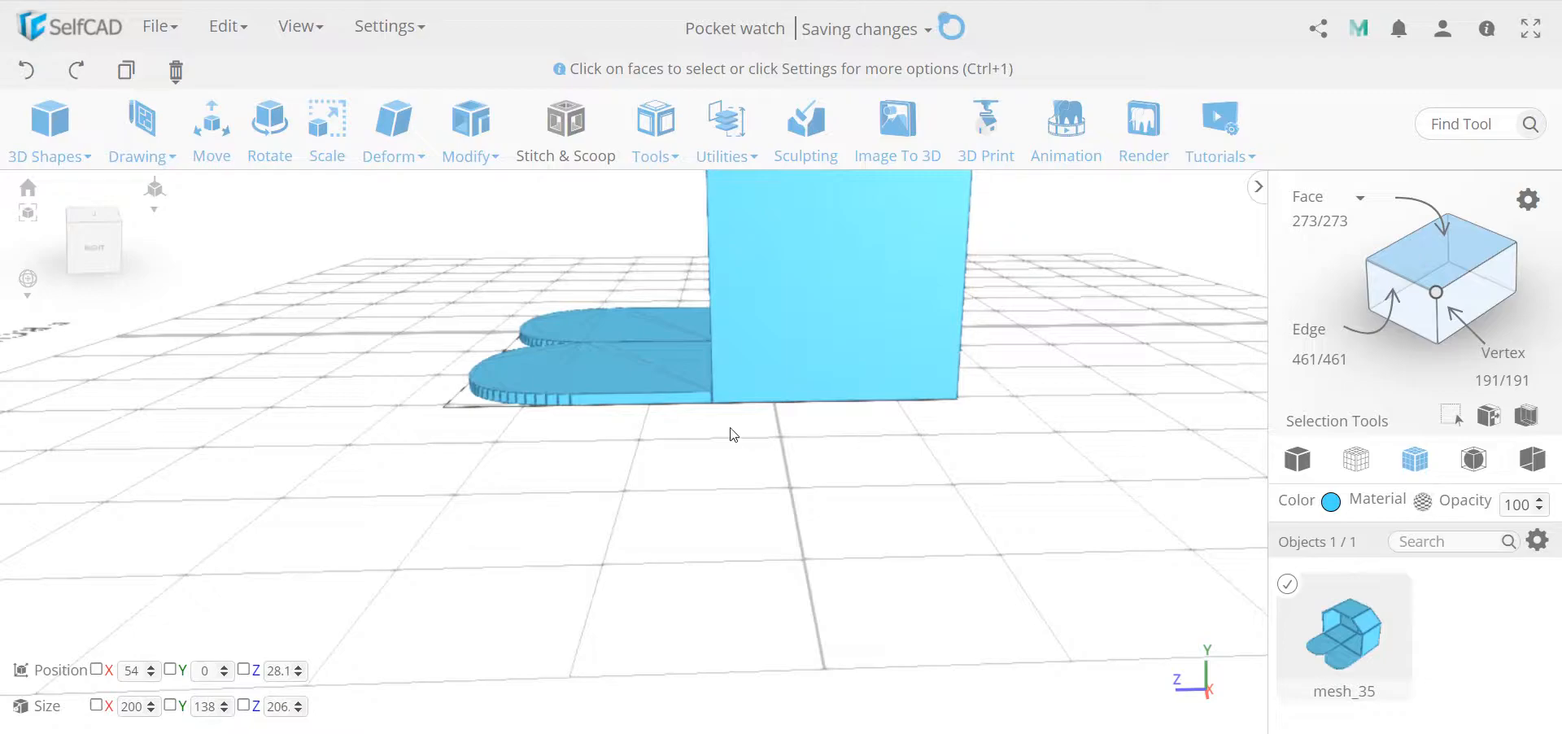
- Inspect the thickened front panels from below and above, and undo the added thickness
drag(670, 453, 680, 272)
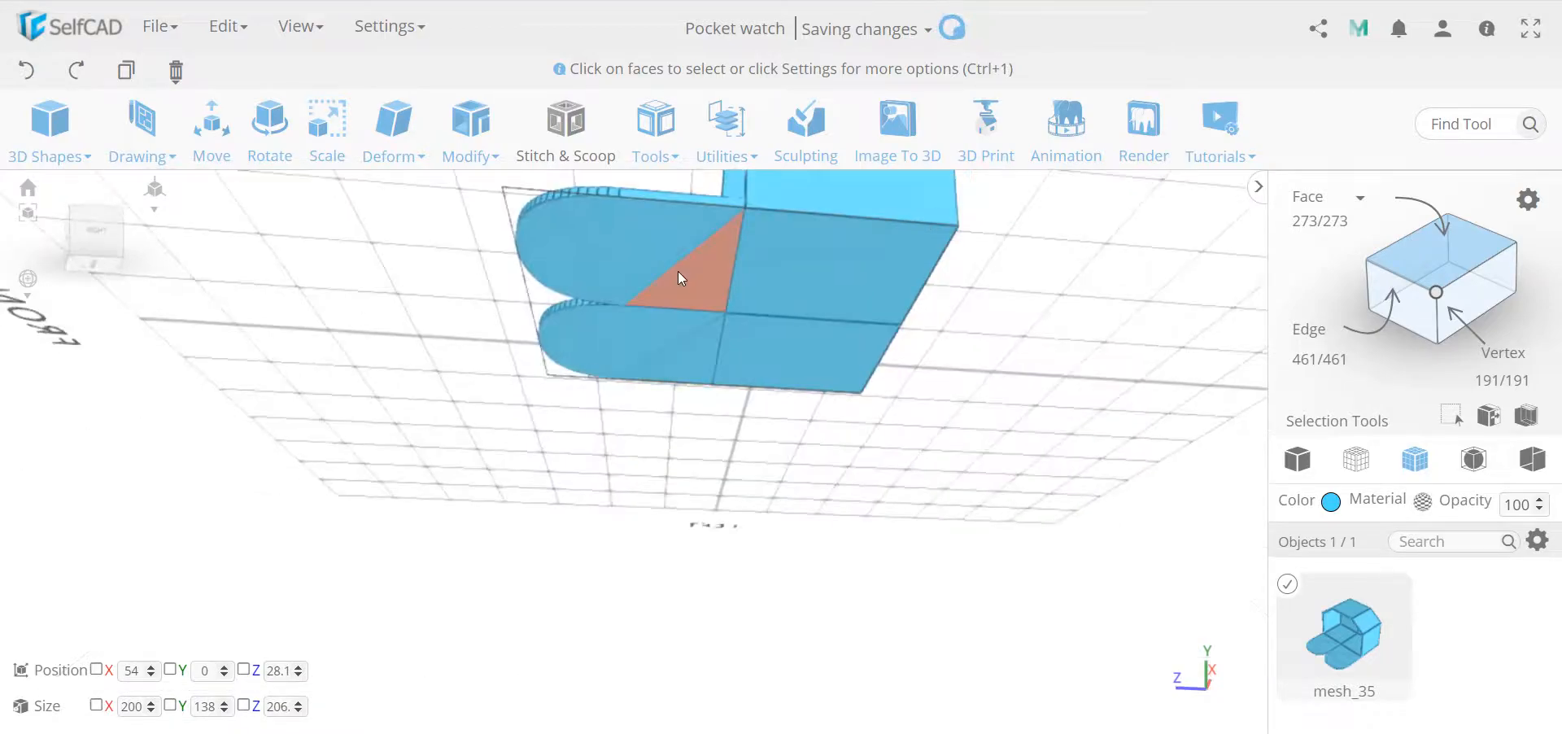
drag(786, 260, 809, 423)
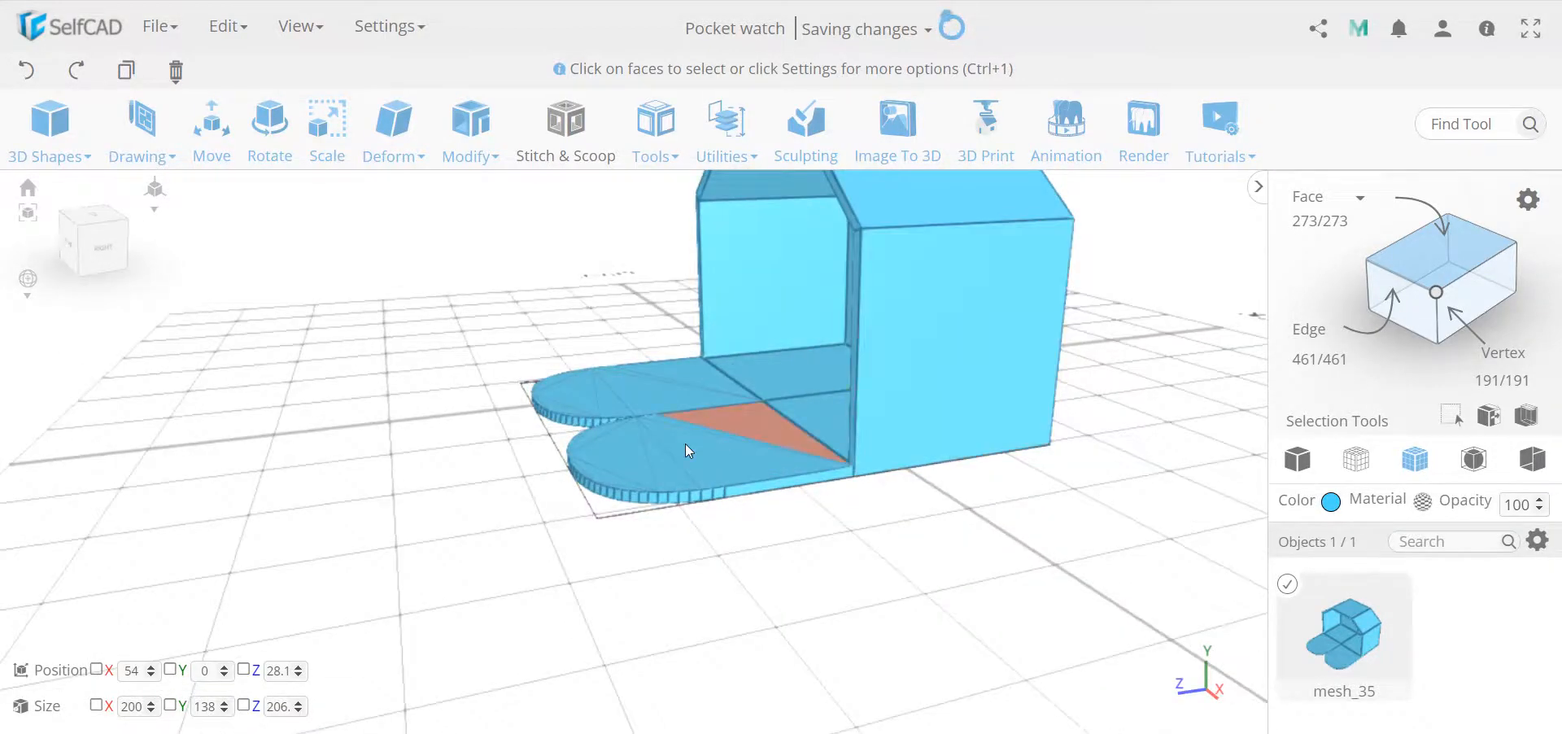
click(29, 71)
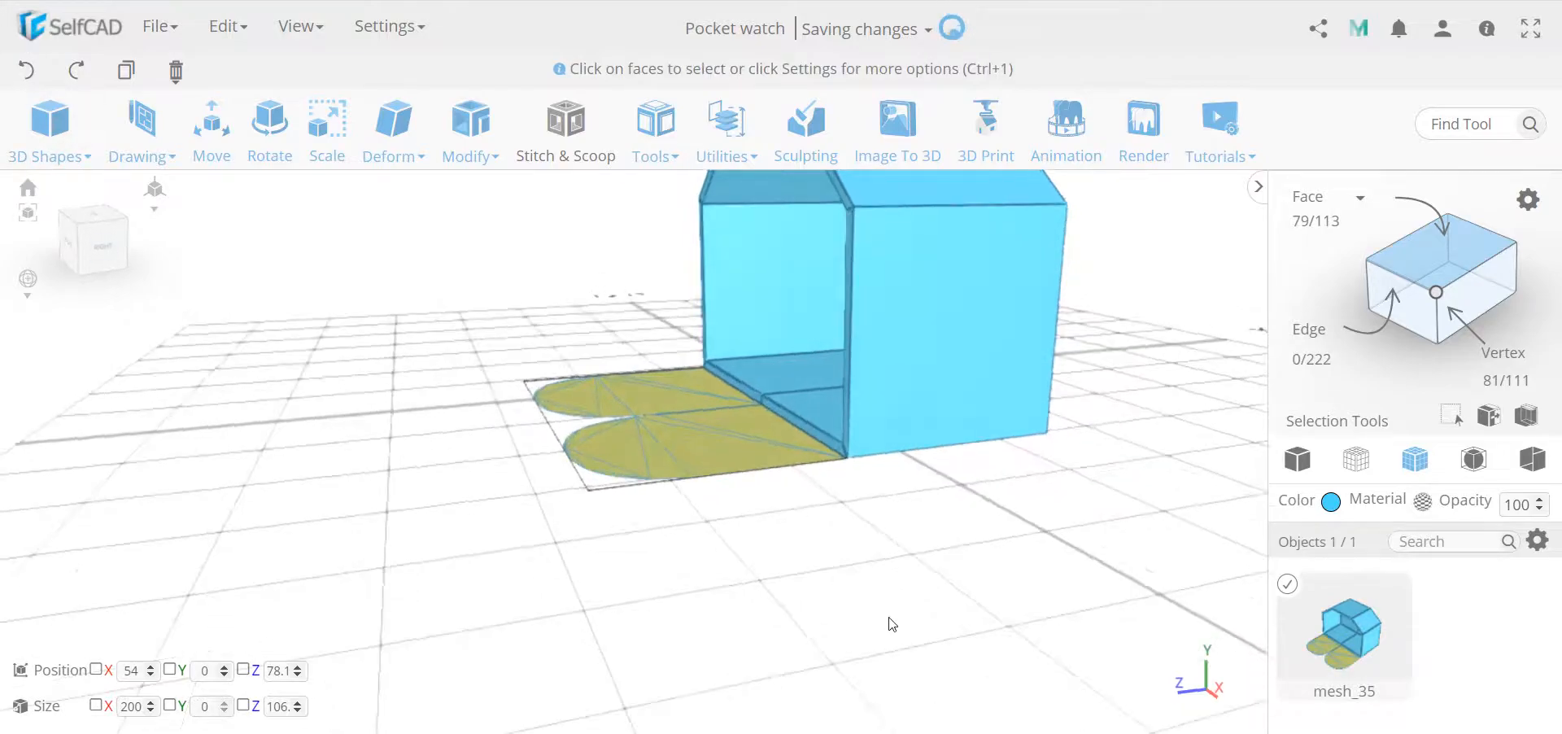
click(486, 155)
click(488, 191)
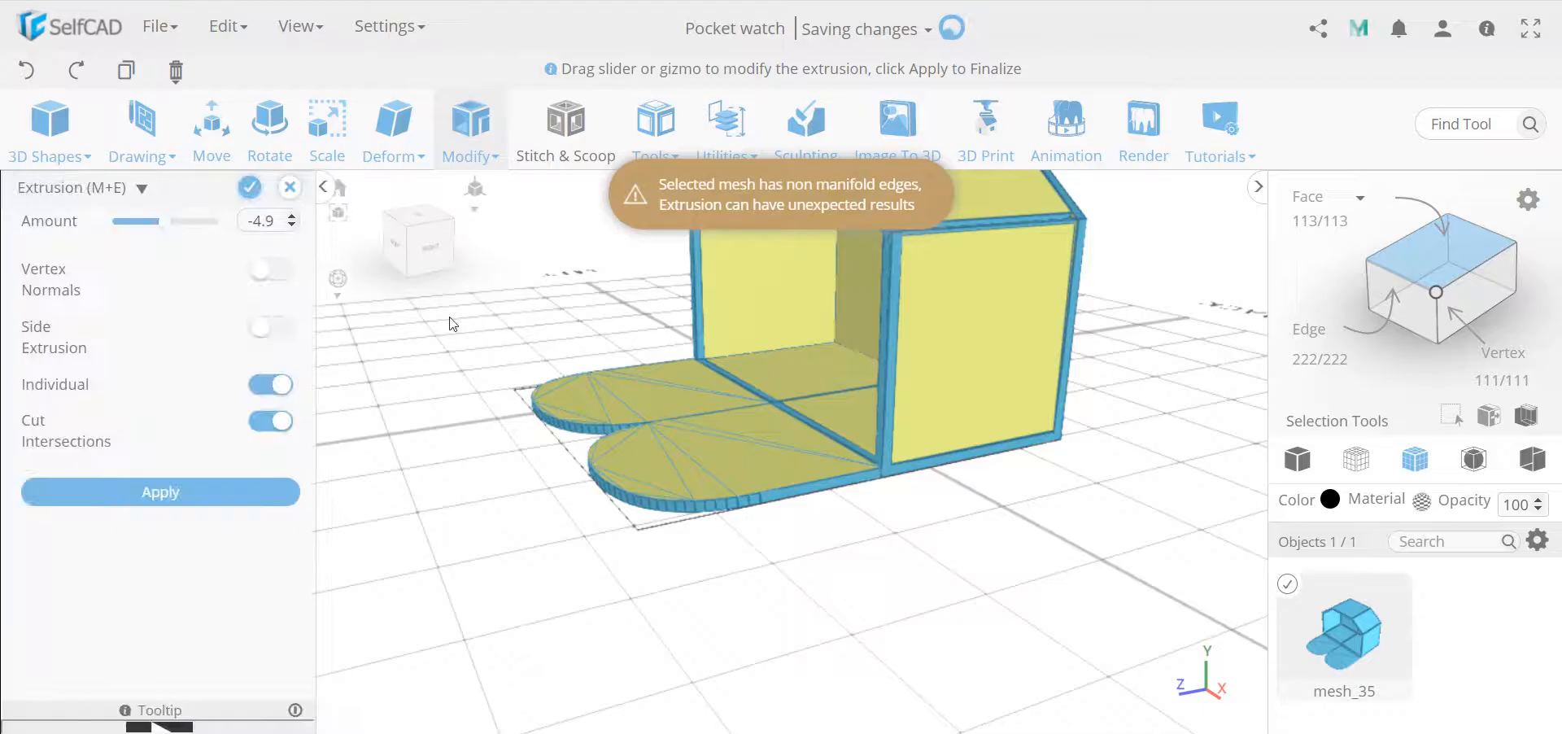
click(290, 189)
click(764, 422)
scroll(951, 599, up, 5)
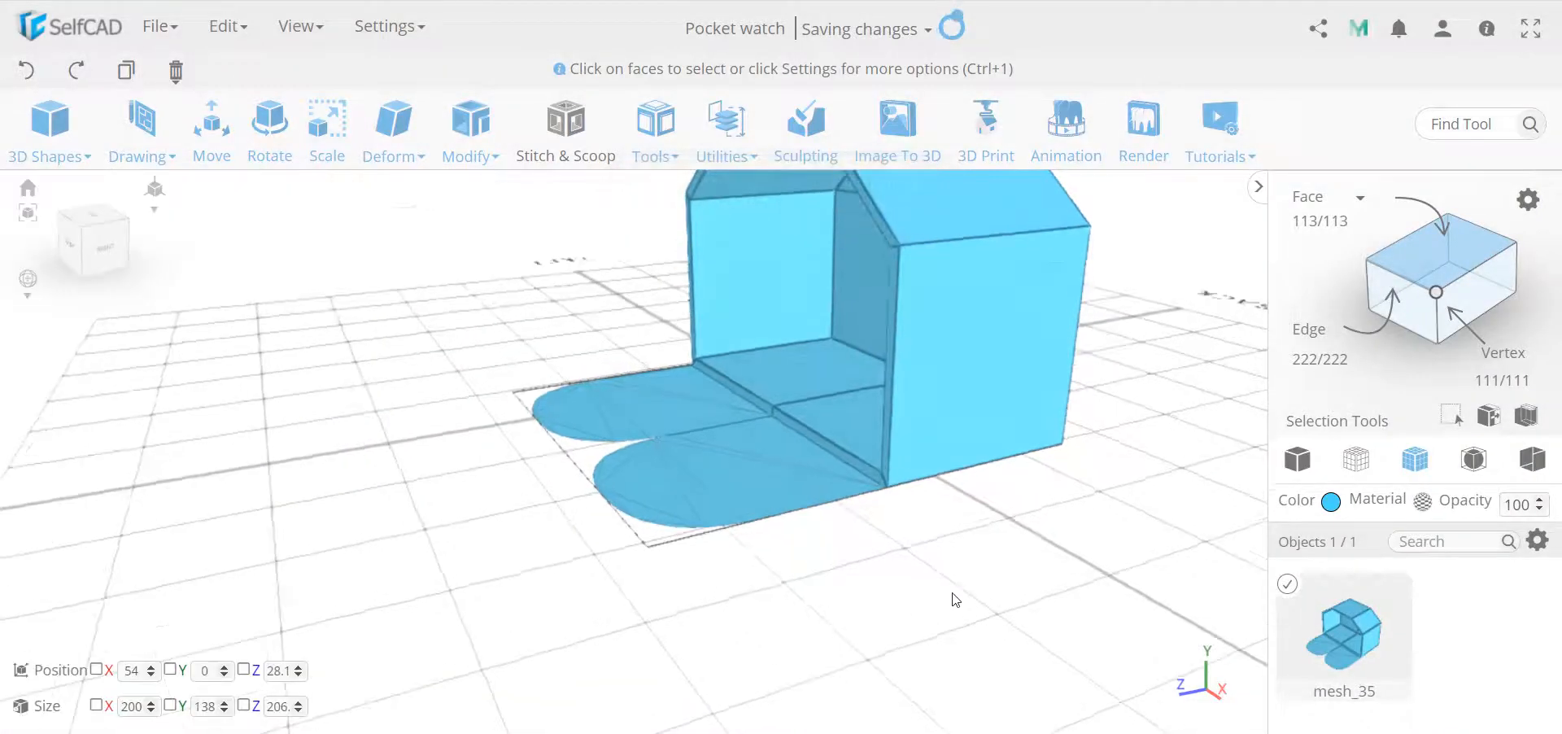
click(27, 70)
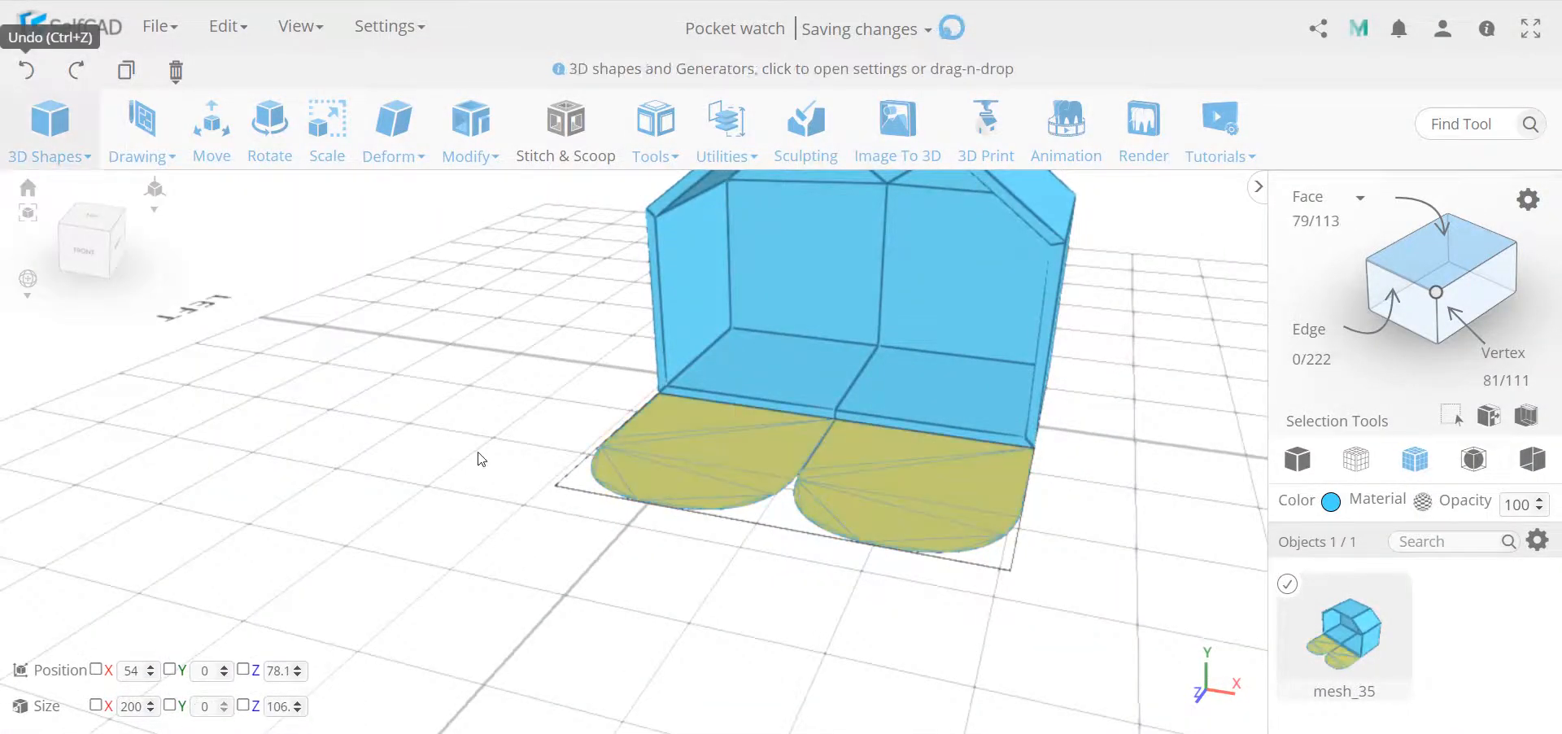
- Extrude the selected rounded front faces by -5 with Cut Intersections enabled, and check the panels from below
drag(692, 610, 523, 547)
mouse_move(471, 130)
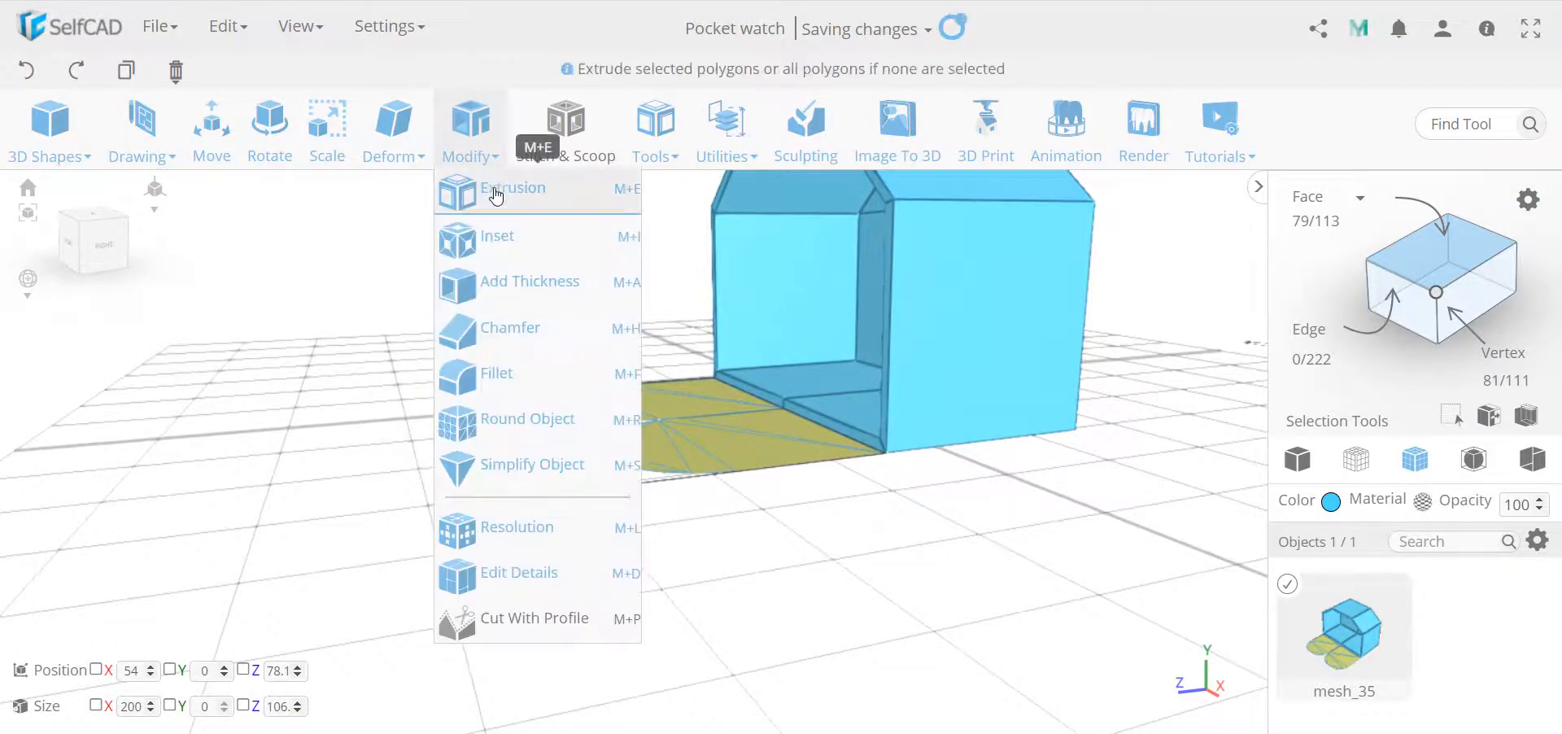
click(494, 193)
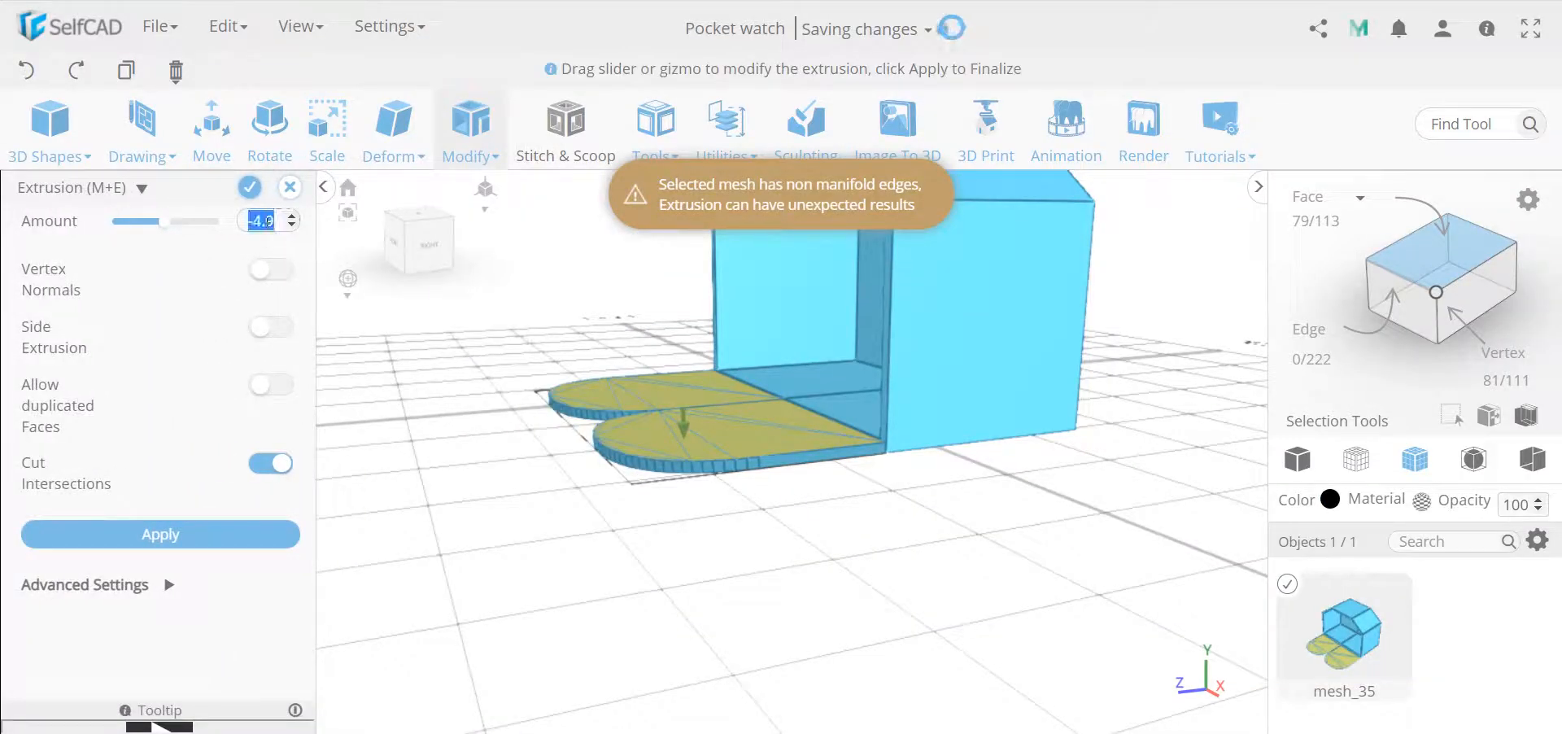
text(-5)
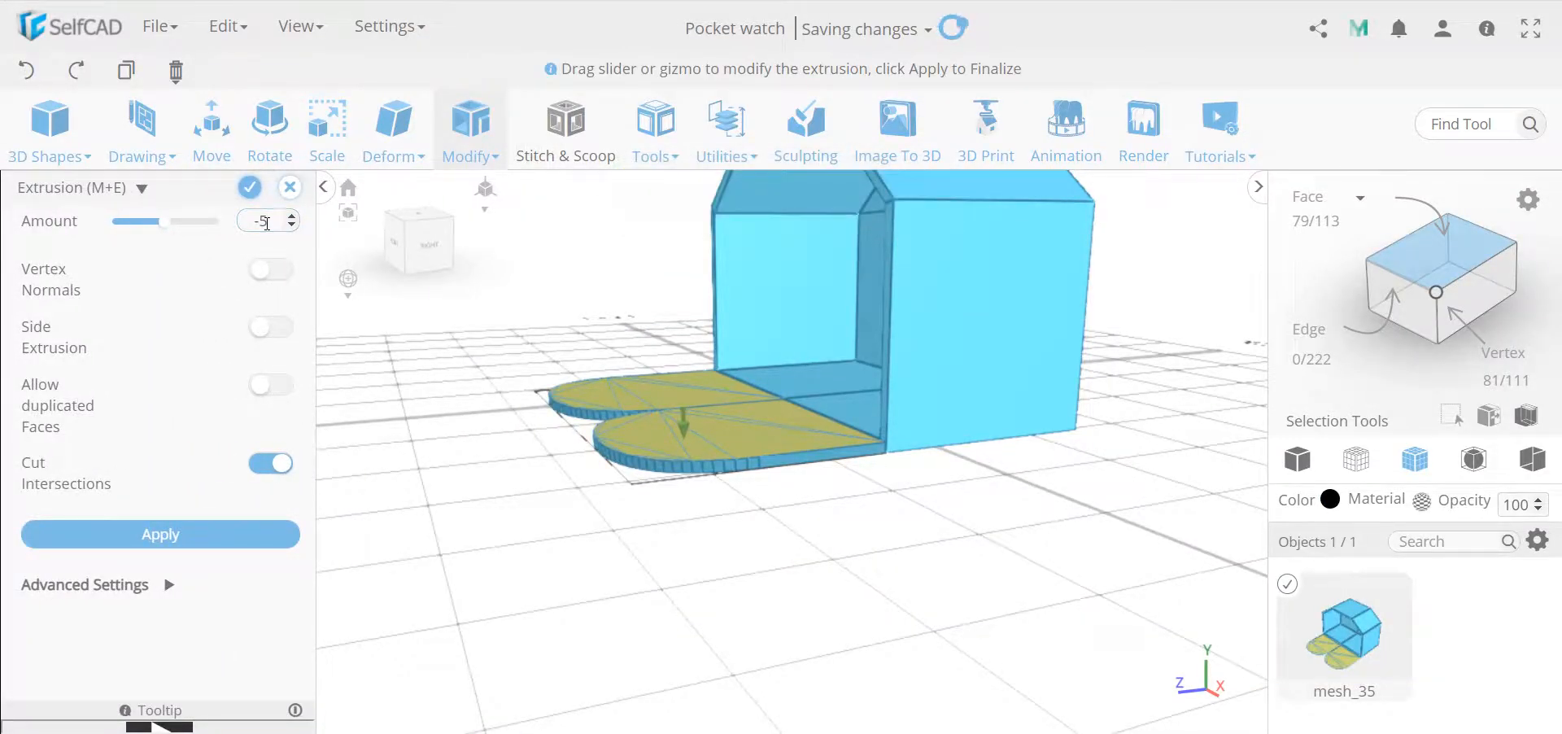
drag(864, 604, 838, 453)
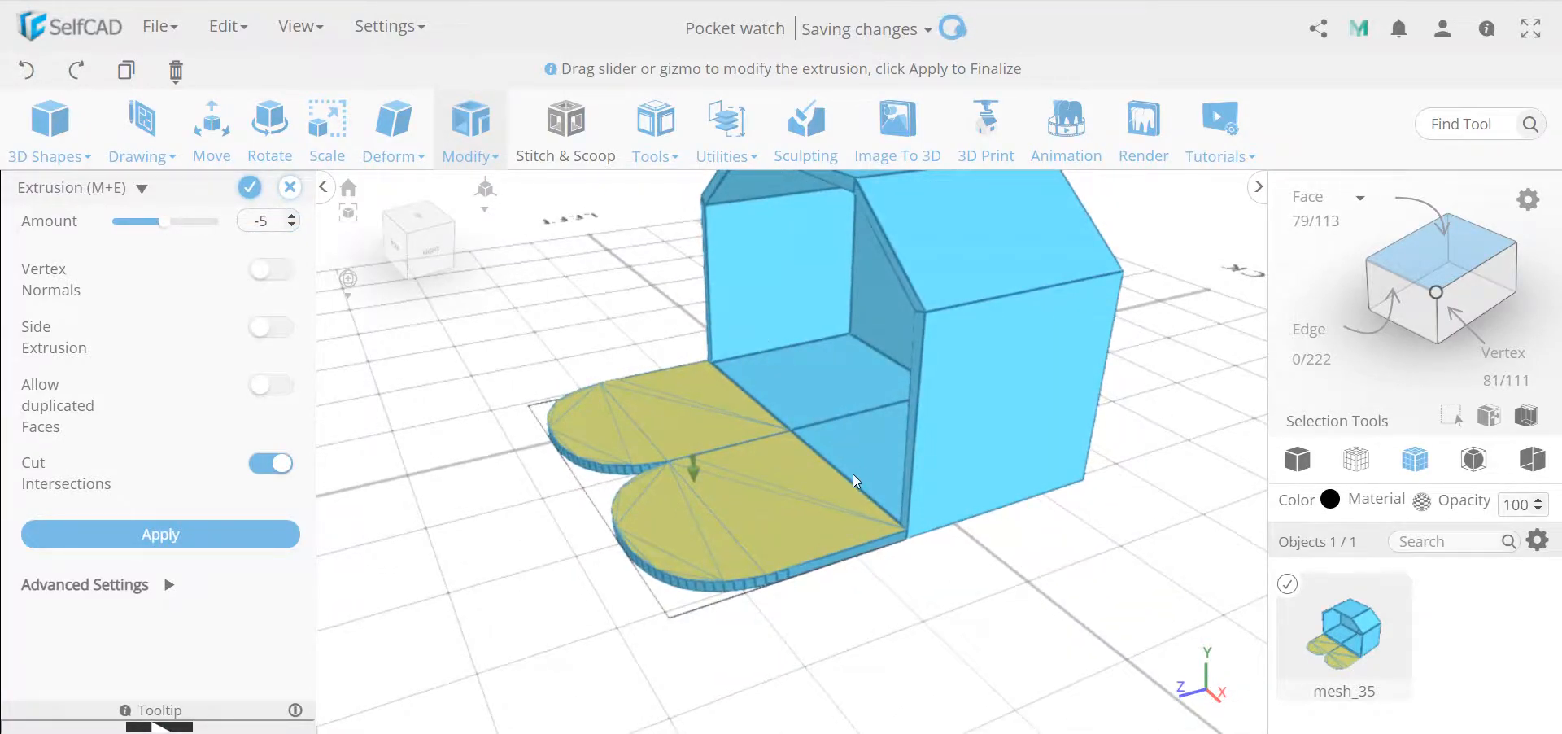
drag(928, 596, 760, 586)
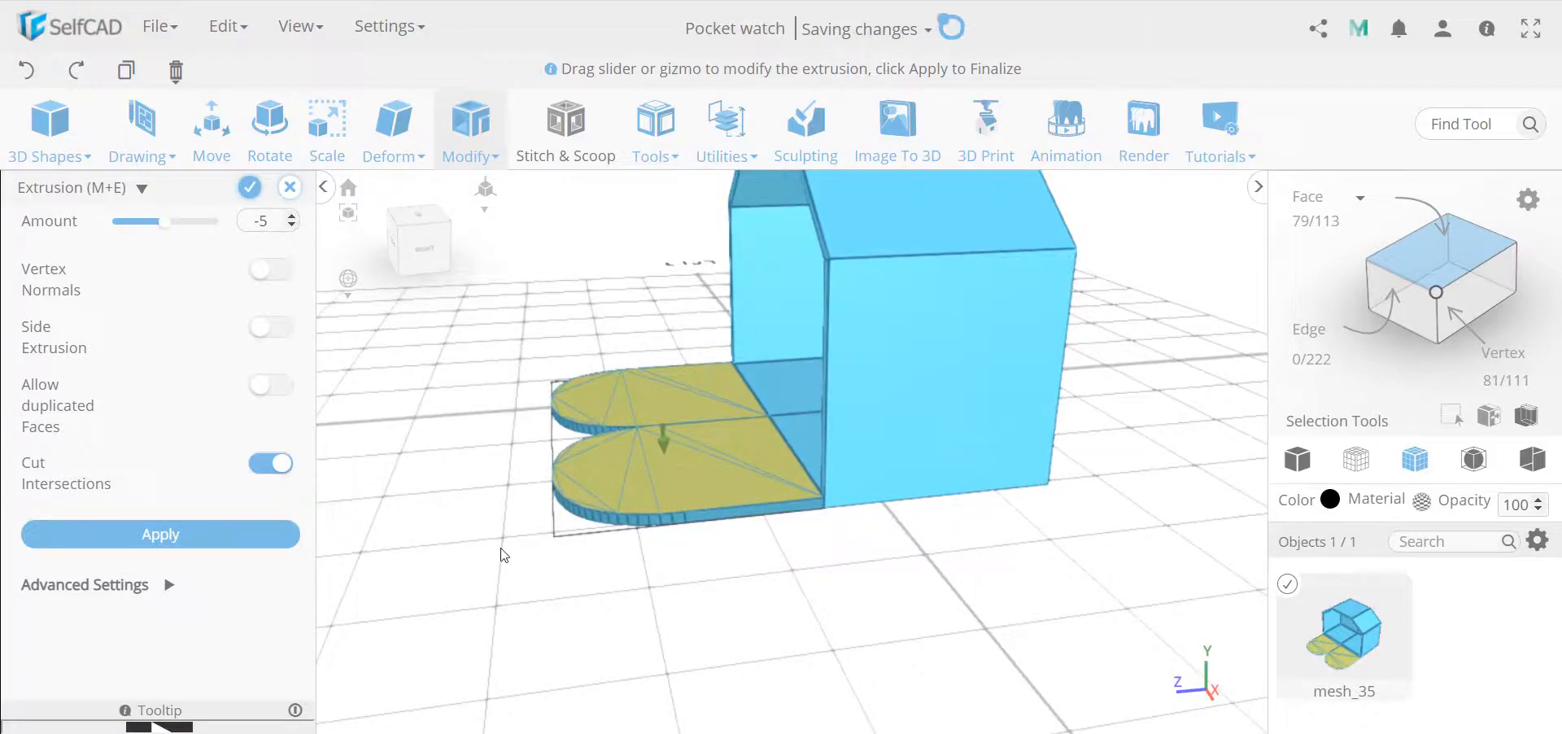
drag(854, 569, 869, 527)
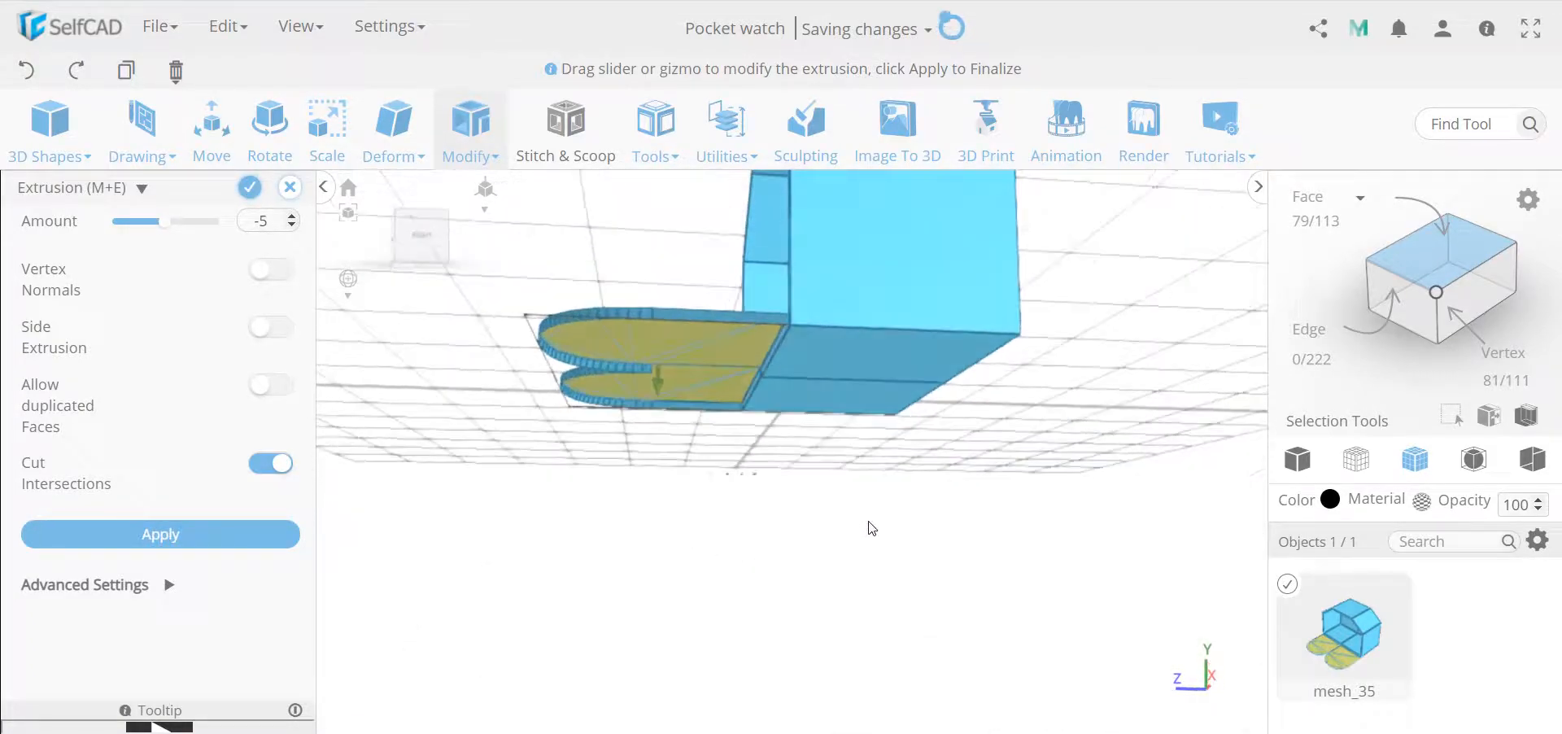
click(253, 186)
drag(311, 253, 613, 431)
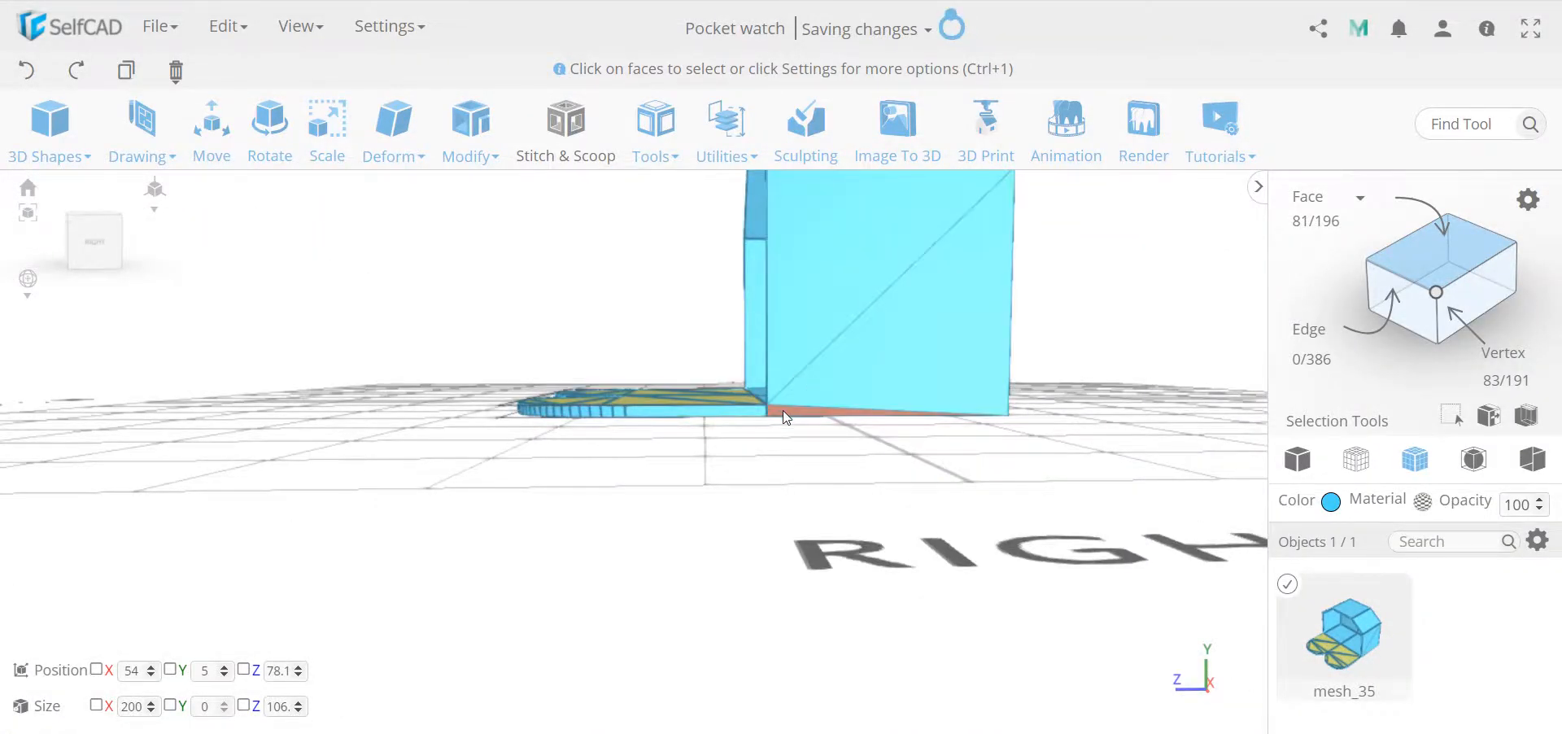
mouse_move(782, 414)
mouse_down()
mouse_move(763, 425)
mouse_move(760, 411)
mouse_up()
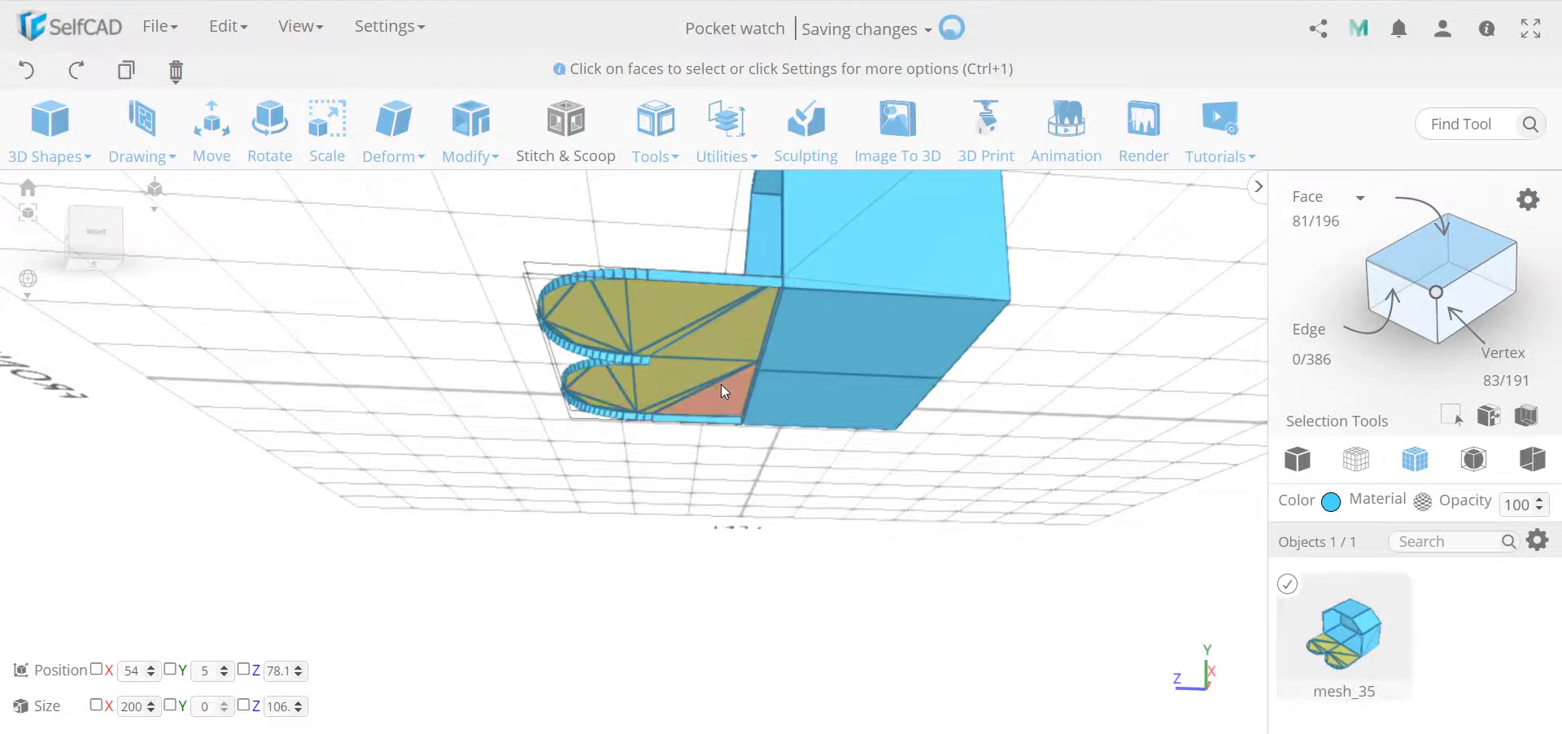
- Select all faces of the house model, apply Fill Polygons to them, and inspect the result from the front
key(ctrl+a)
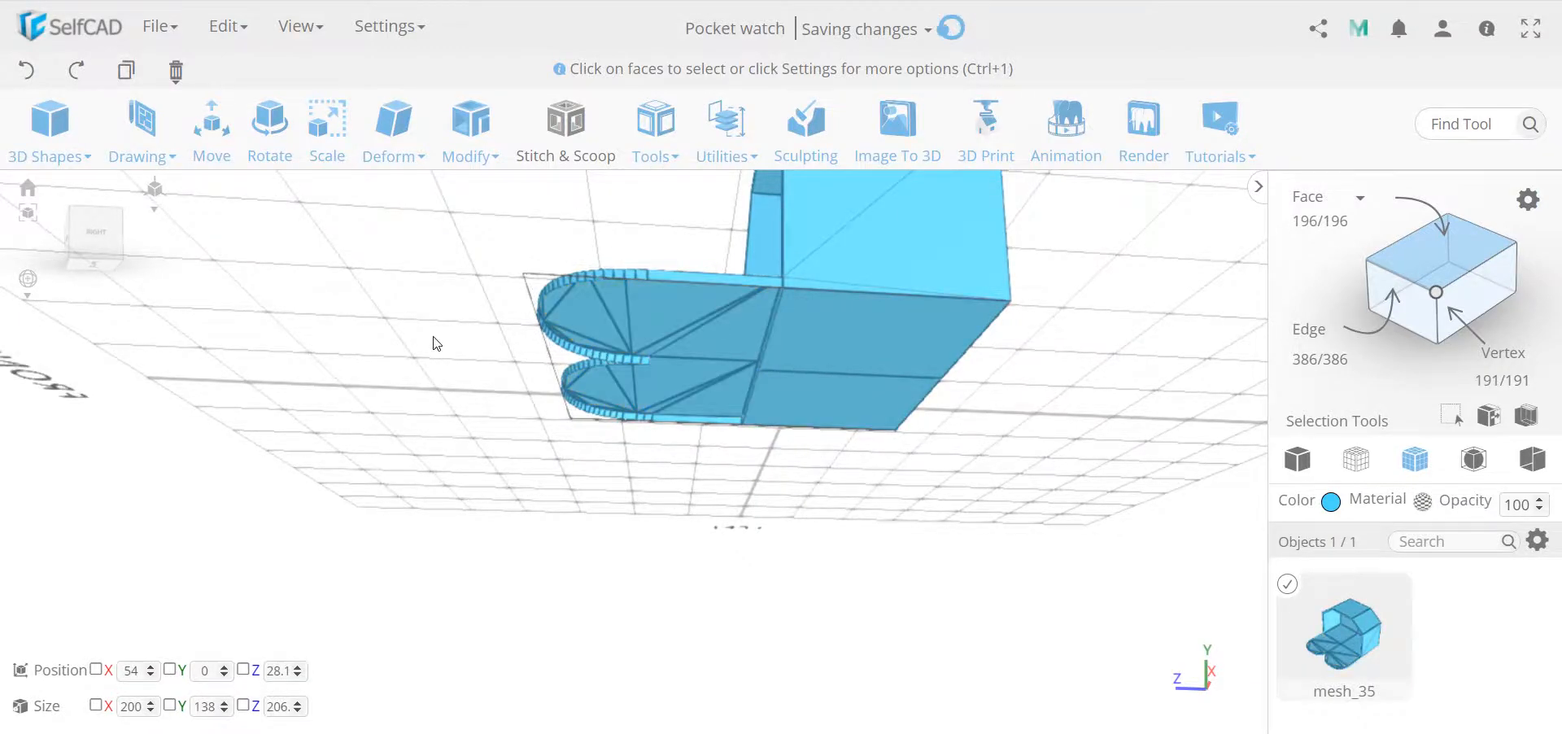
click(653, 130)
click(707, 244)
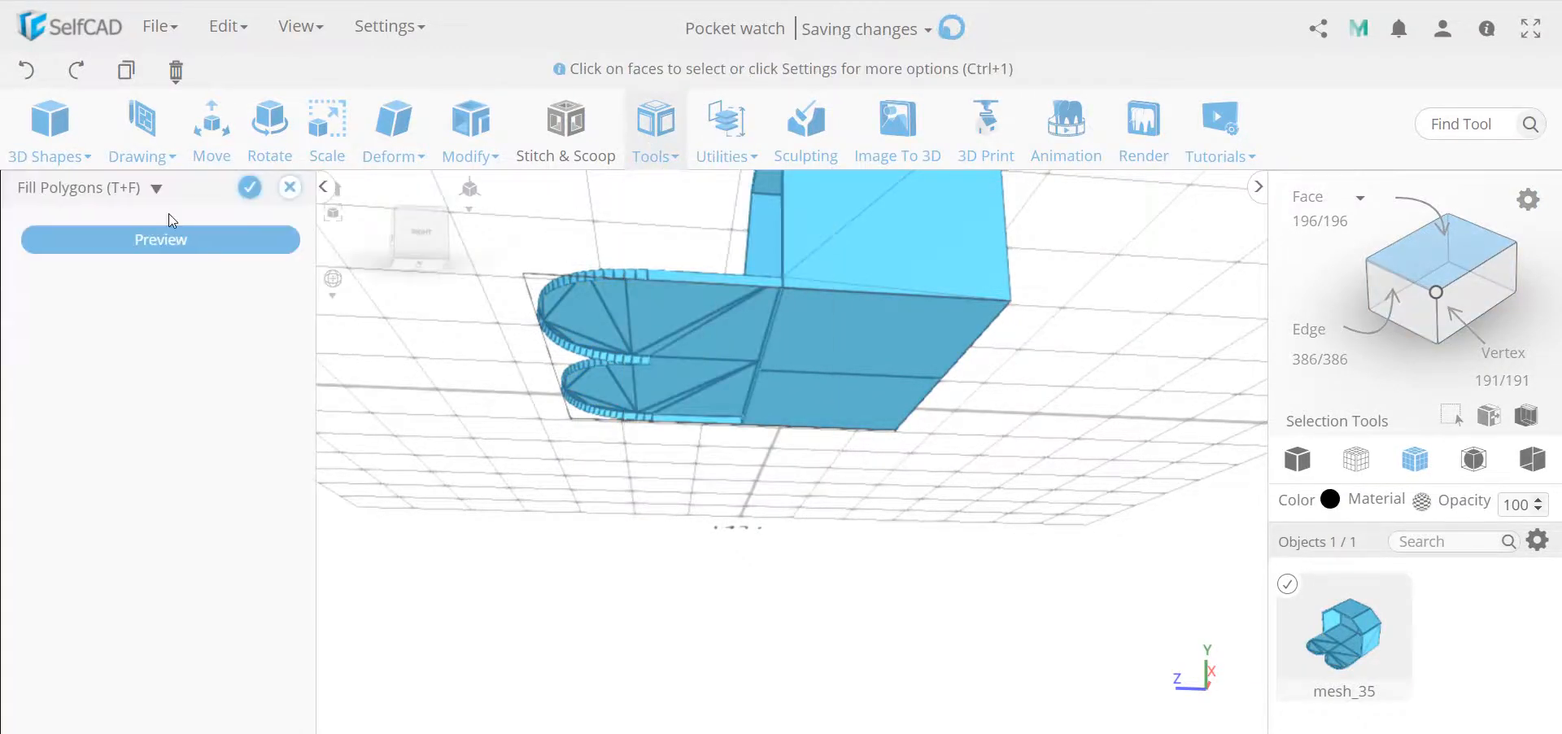
click(251, 193)
drag(314, 295, 356, 371)
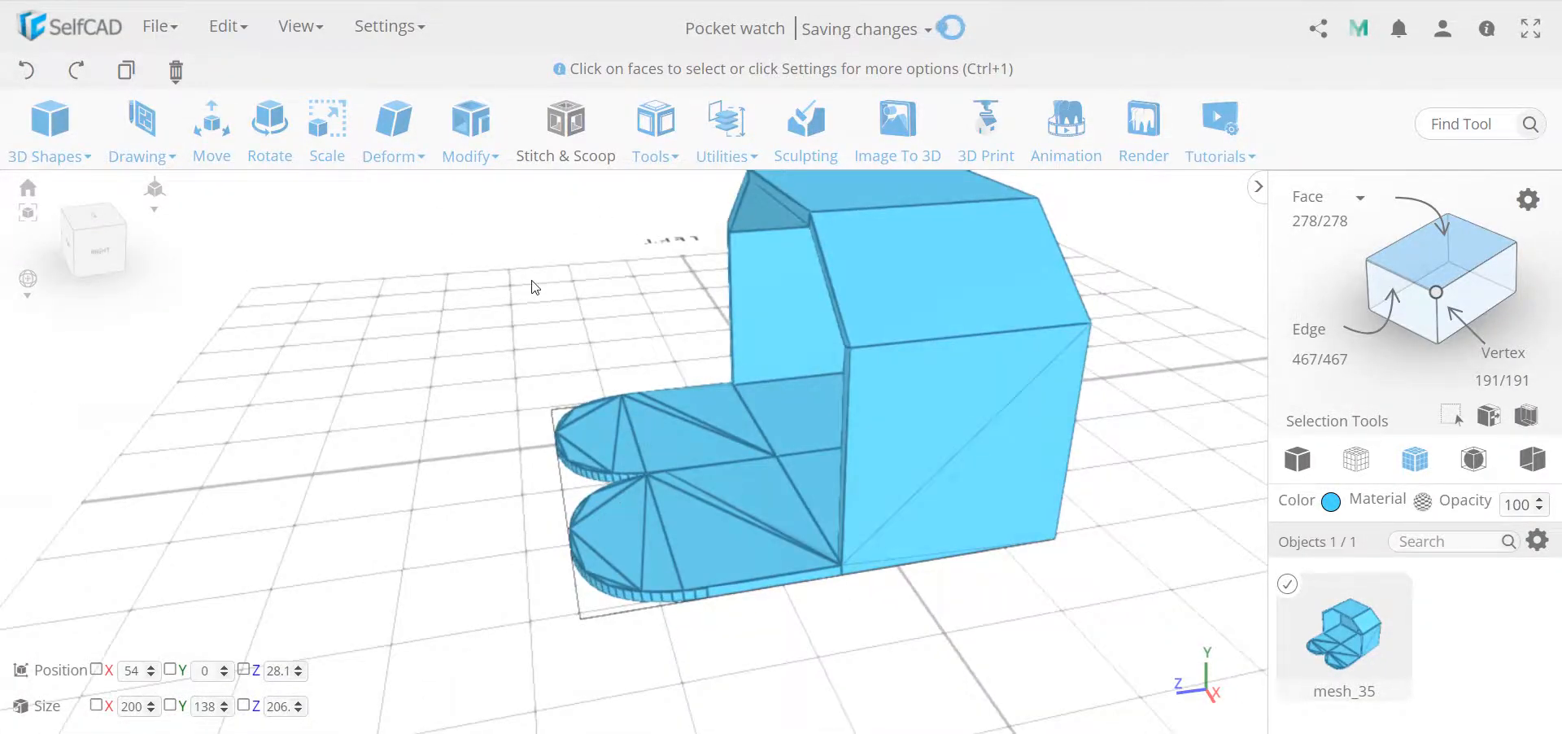
drag(726, 658, 802, 673)
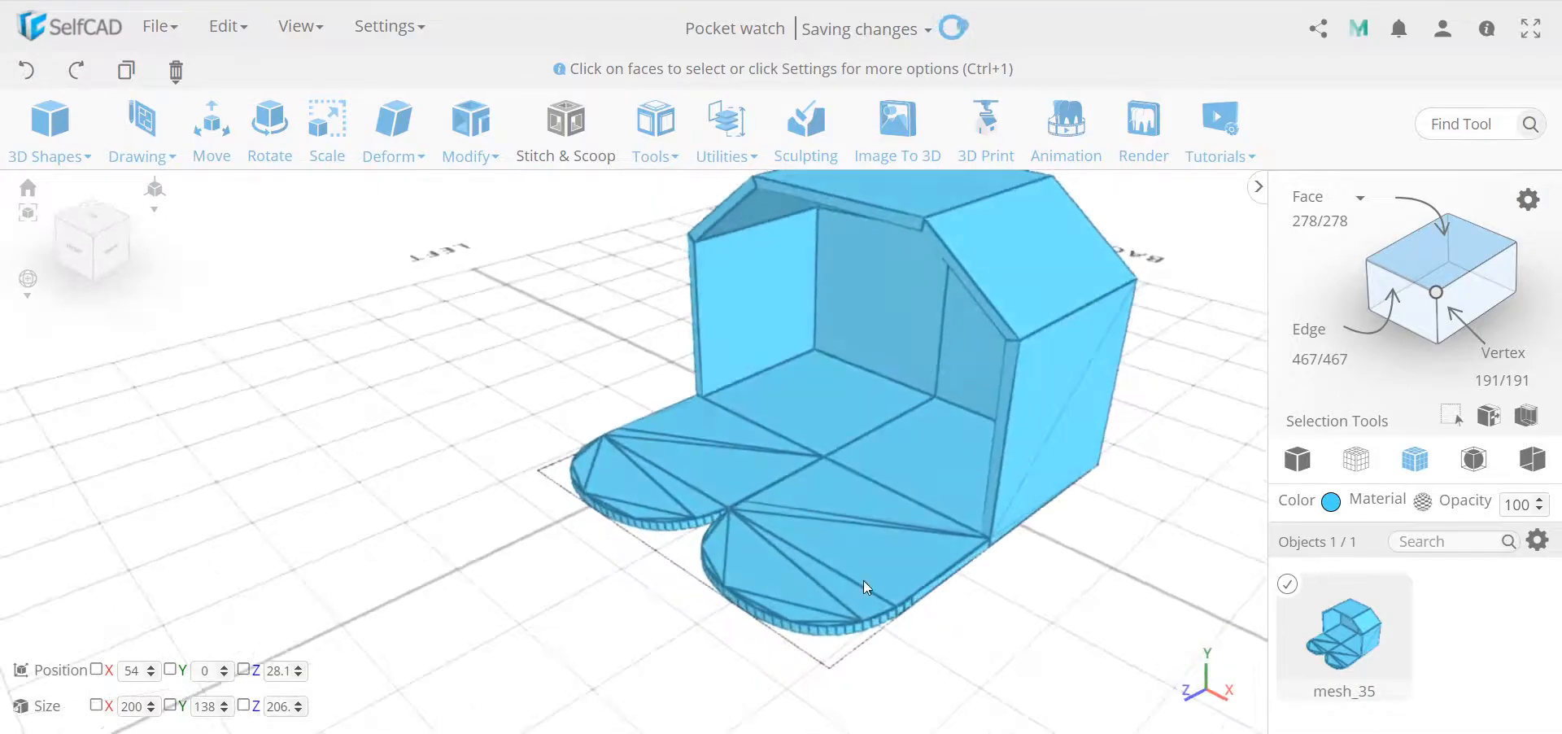
click(888, 423)
click(470, 130)
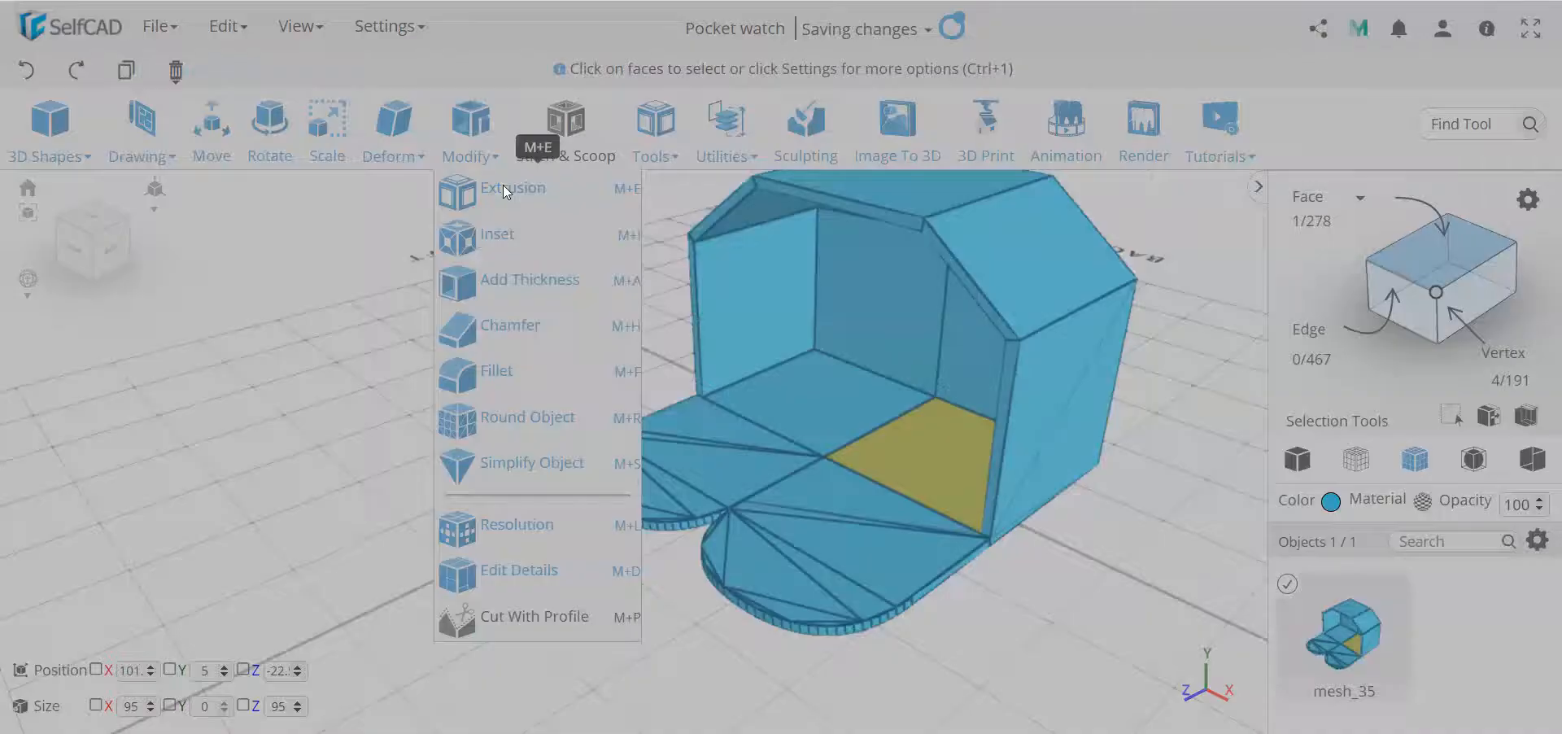
click(505, 188)
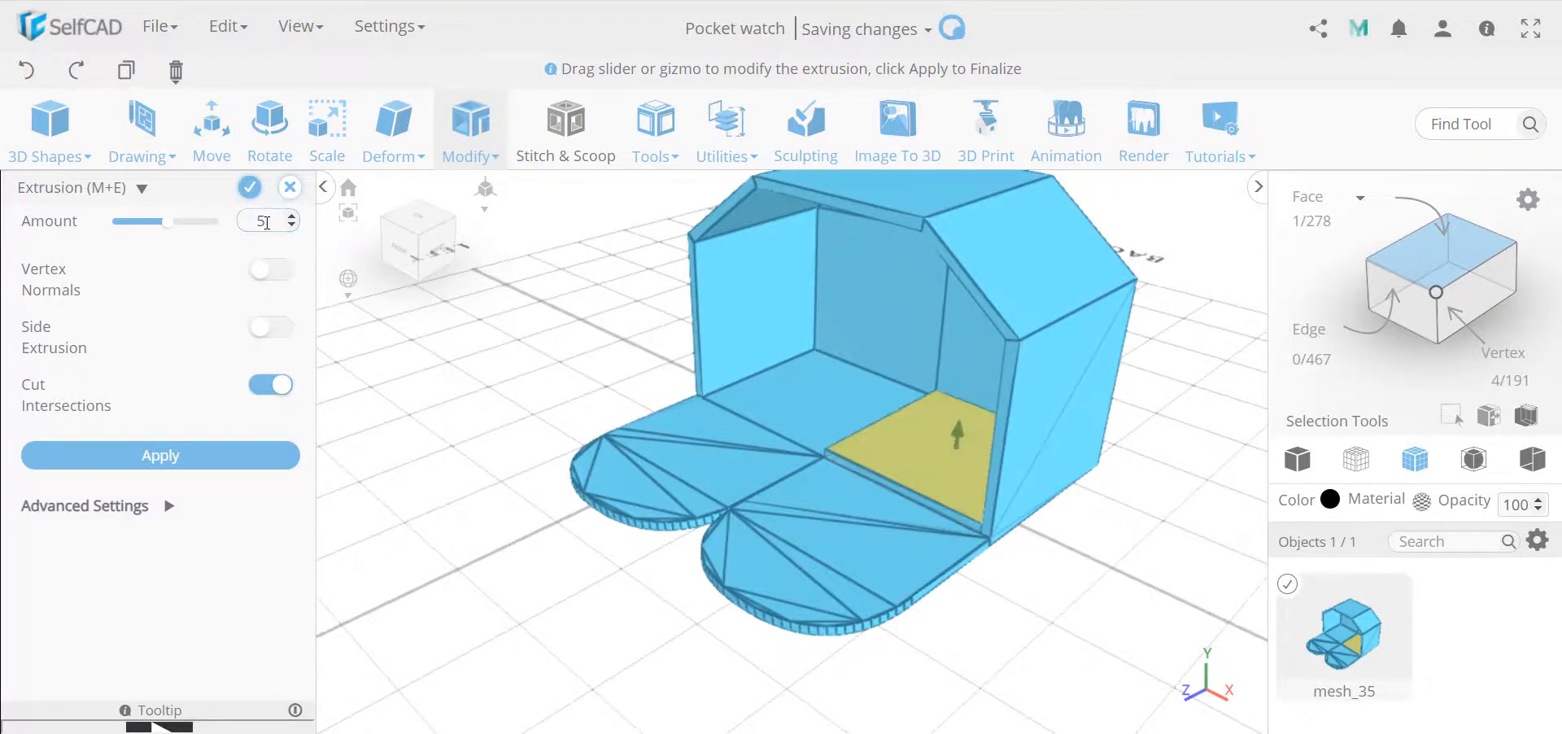
click(290, 187)
click(786, 430)
click(515, 429)
- Check the floor's outer edge, and select the two upper horizontal edges of the back wall in Edge selection mode
drag(453, 427, 232, 400)
scroll(698, 458, up, 4)
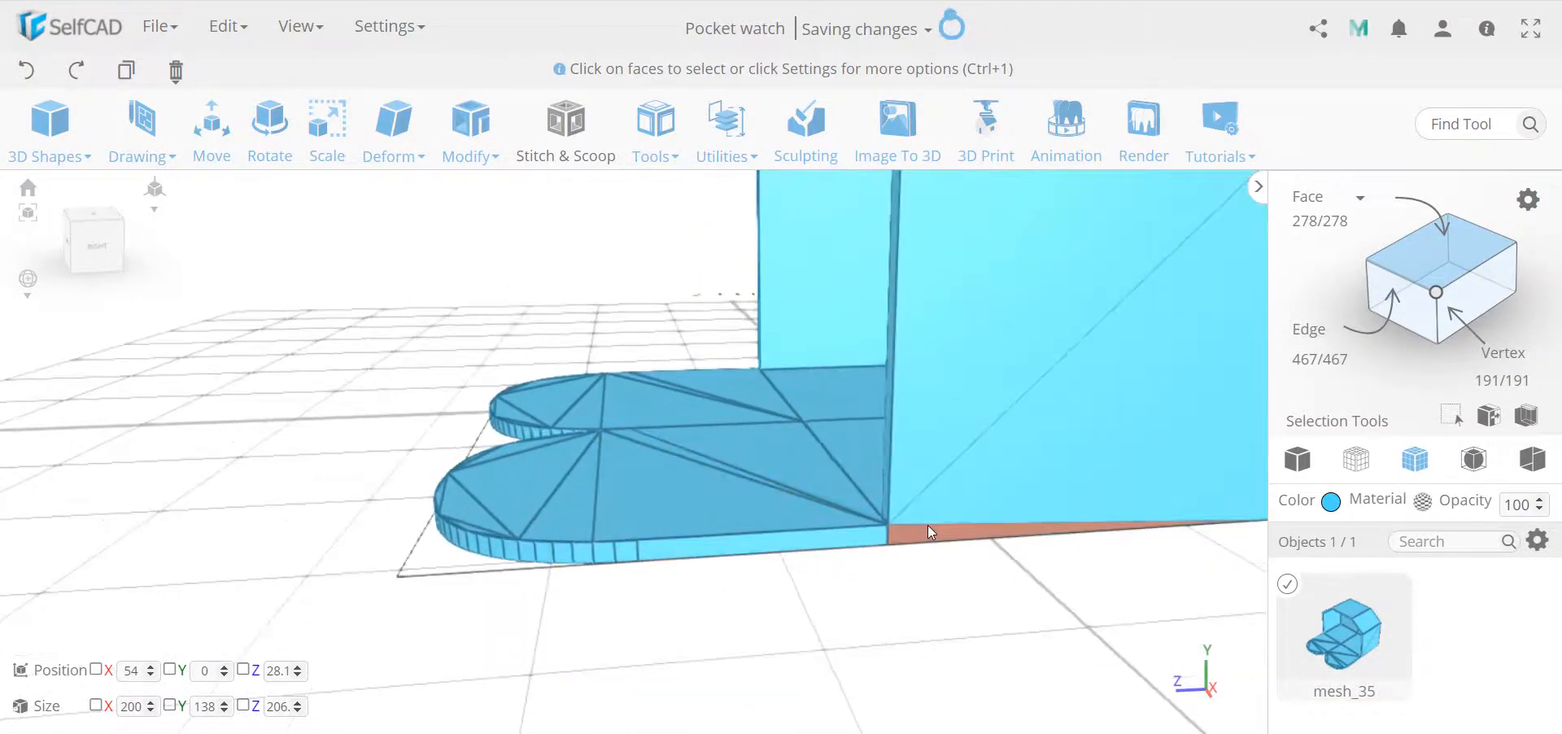
mouse_move(938, 575)
mouse_down()
mouse_move(908, 644)
mouse_move(984, 643)
mouse_move(910, 564)
mouse_up()
drag(475, 512, 705, 506)
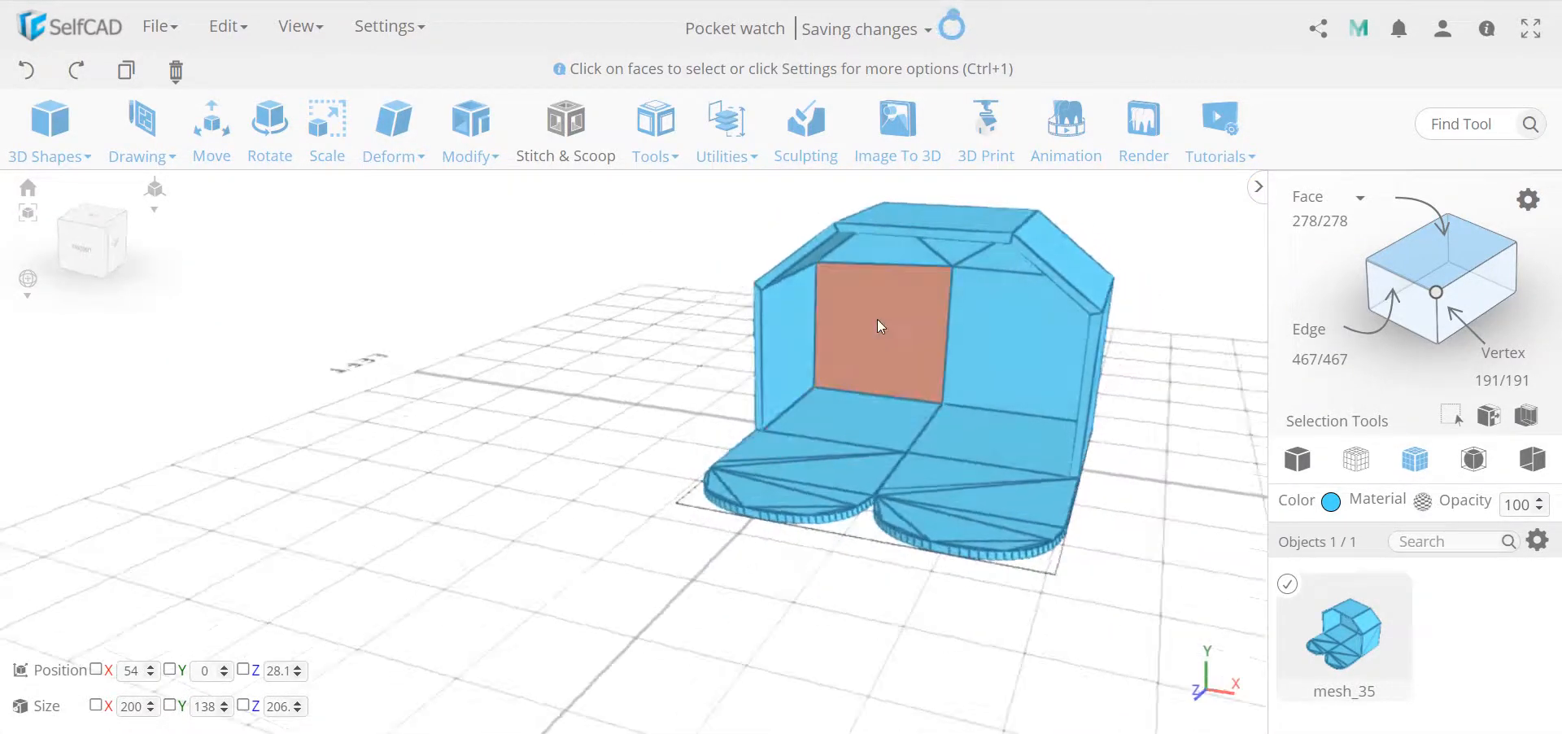
drag(791, 285, 828, 251)
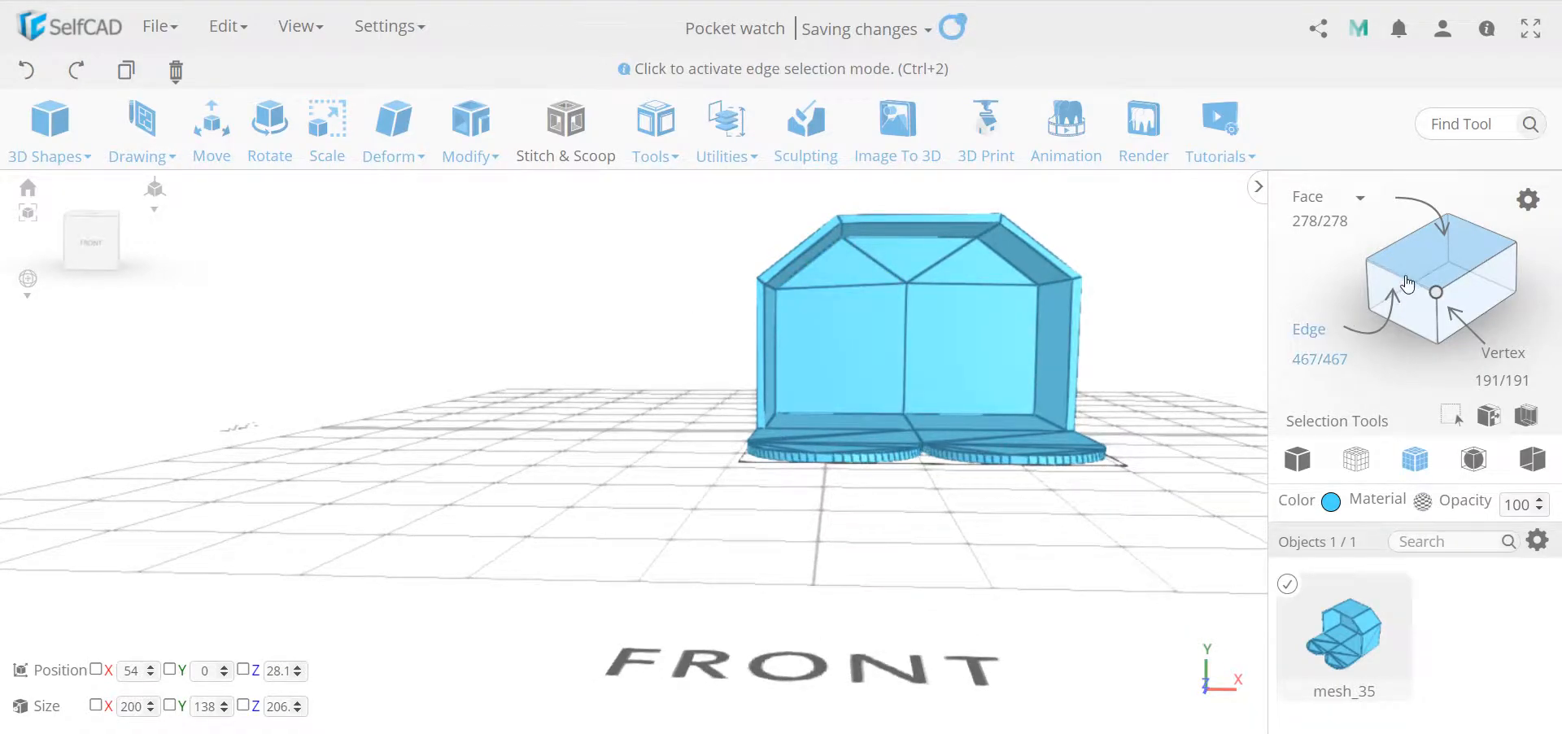
click(1347, 316)
click(891, 284)
click(934, 281)
- Try to inflate the selected back wall edges by -64 along the Y axis, and close the Inflate tool
click(387, 156)
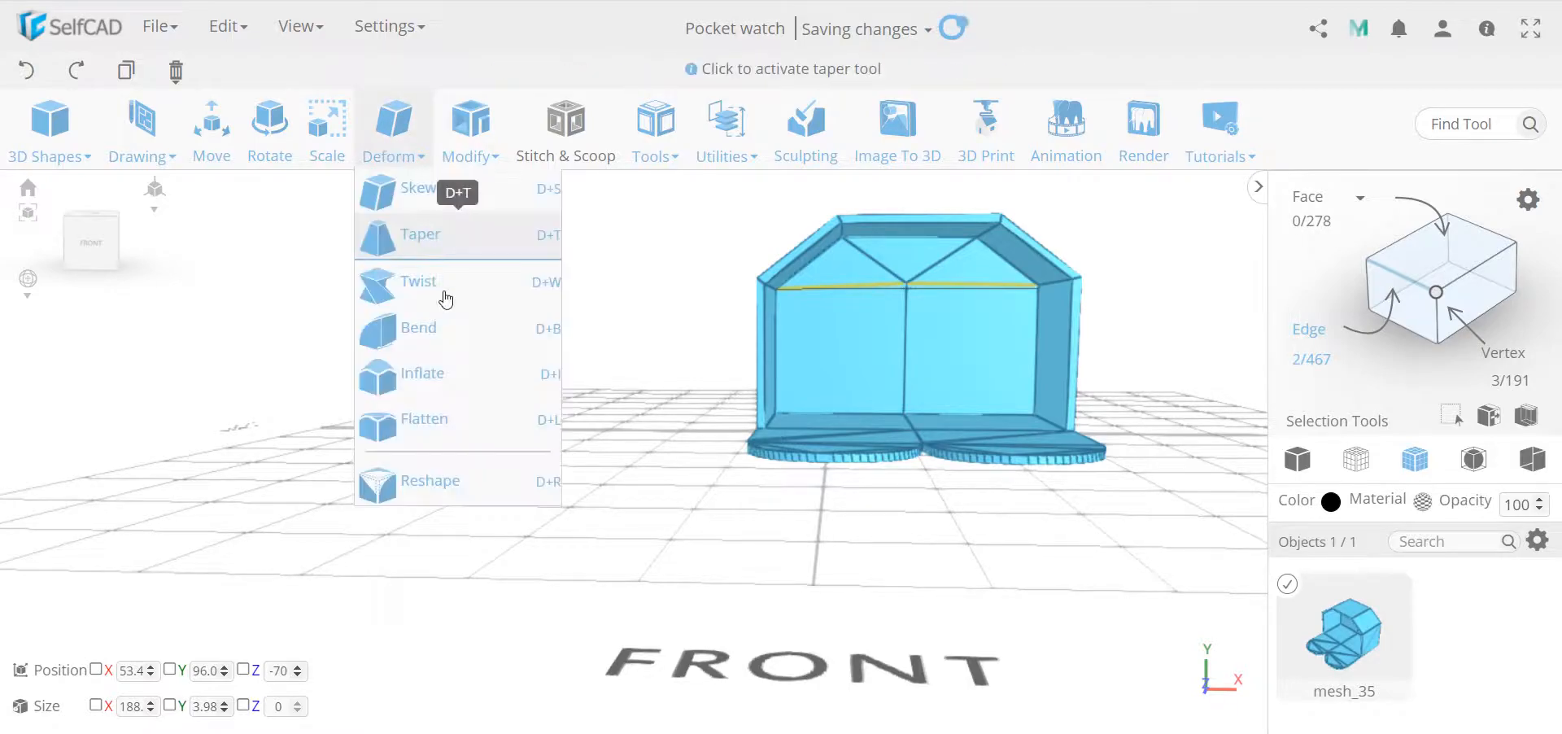
click(451, 372)
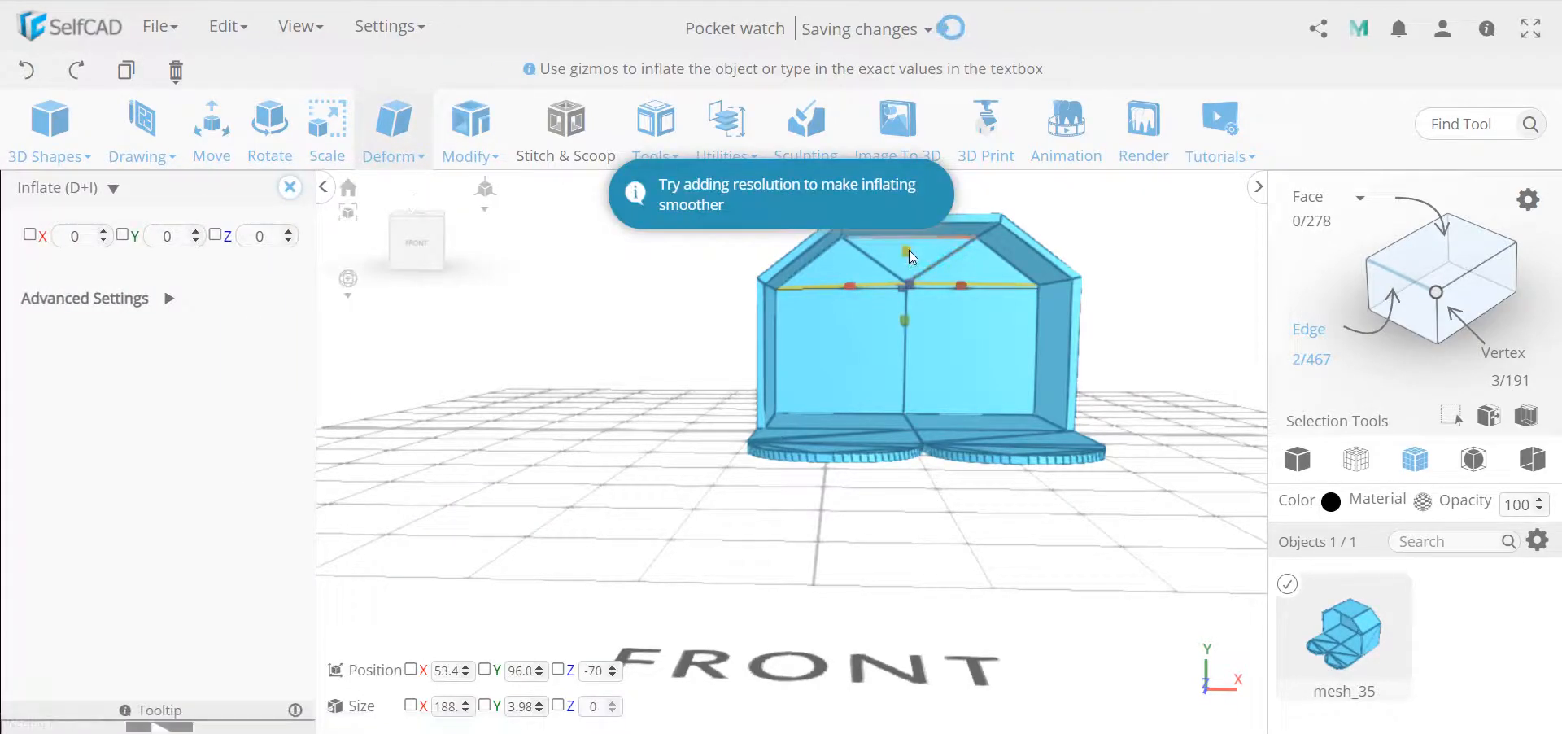
drag(905, 268, 904, 314)
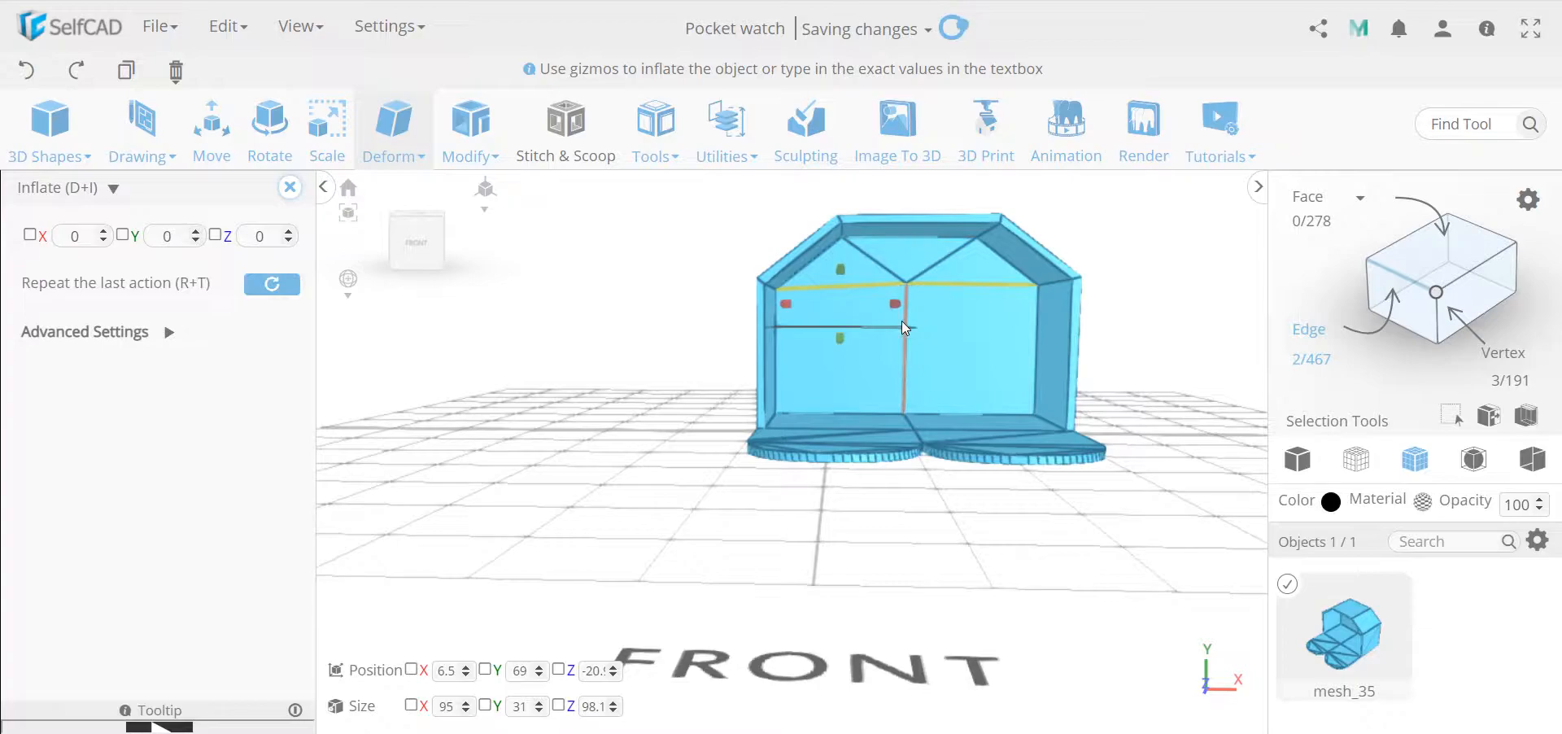
drag(639, 363, 626, 381)
drag(848, 266, 831, 321)
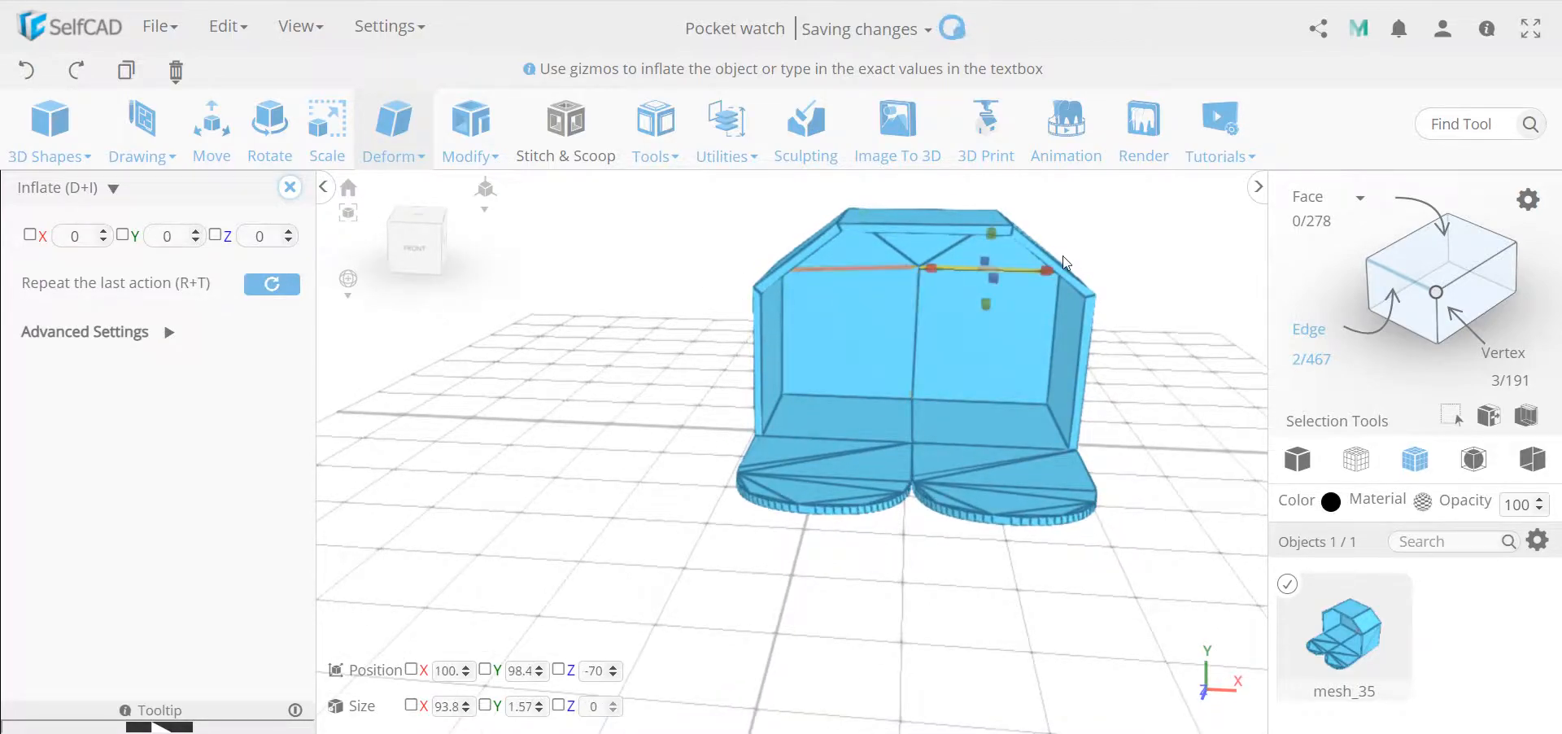
drag(988, 233, 970, 338)
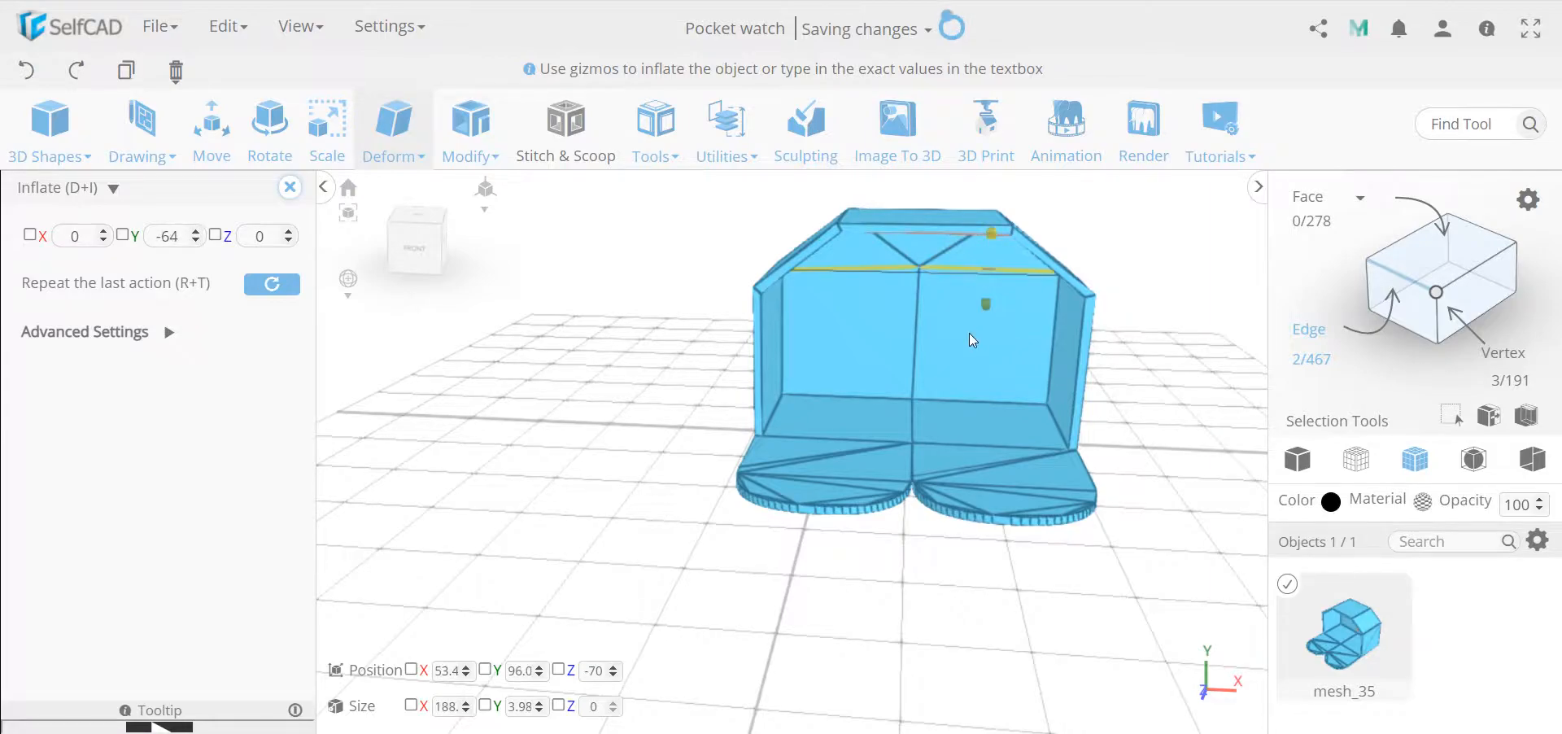
drag(869, 348, 585, 330)
drag(1095, 383, 1296, 370)
drag(467, 342, 655, 349)
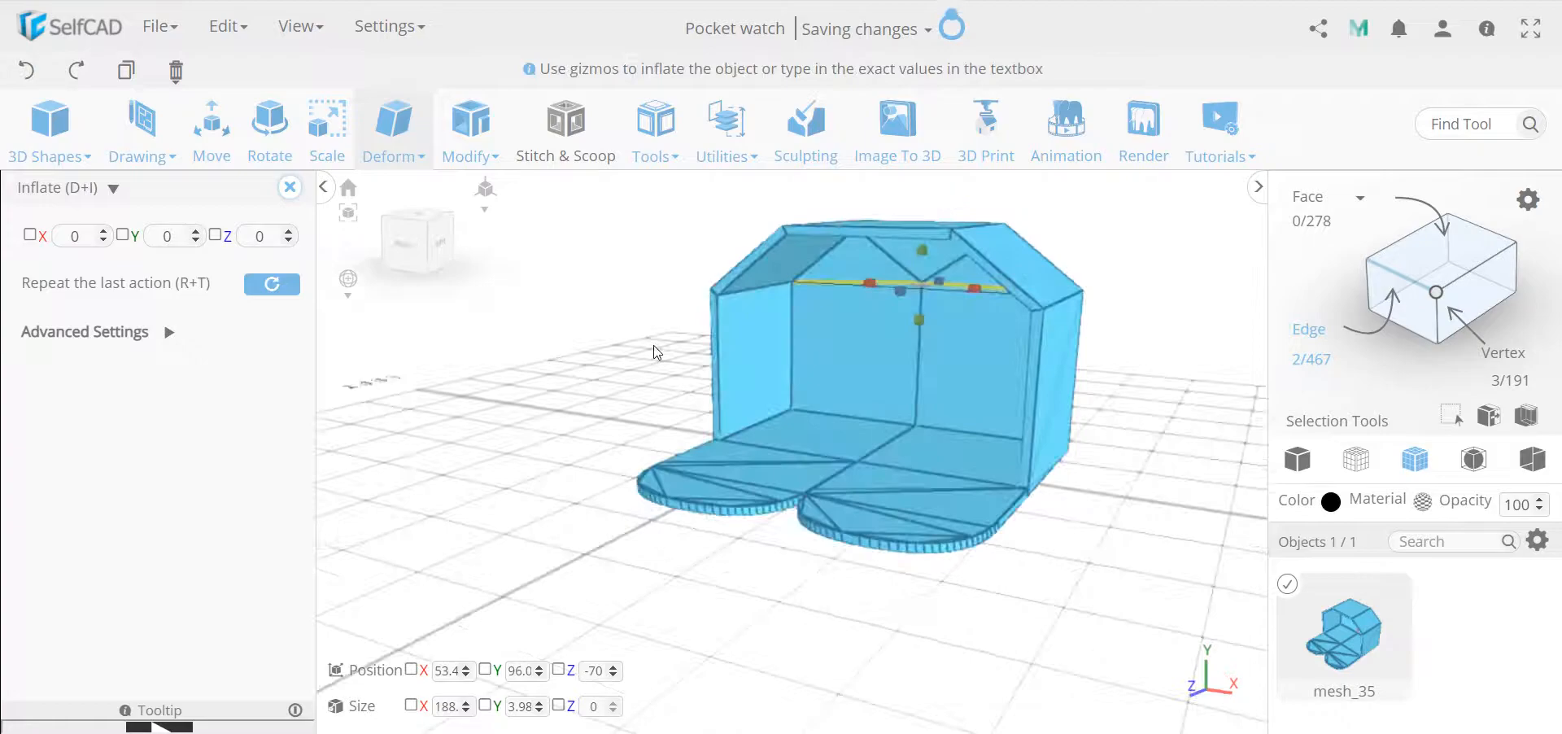
click(286, 190)
- Turn on Back Face Culling and examine the rounded front panels for reversed faces
drag(523, 325, 886, 511)
scroll(882, 517, up, 3)
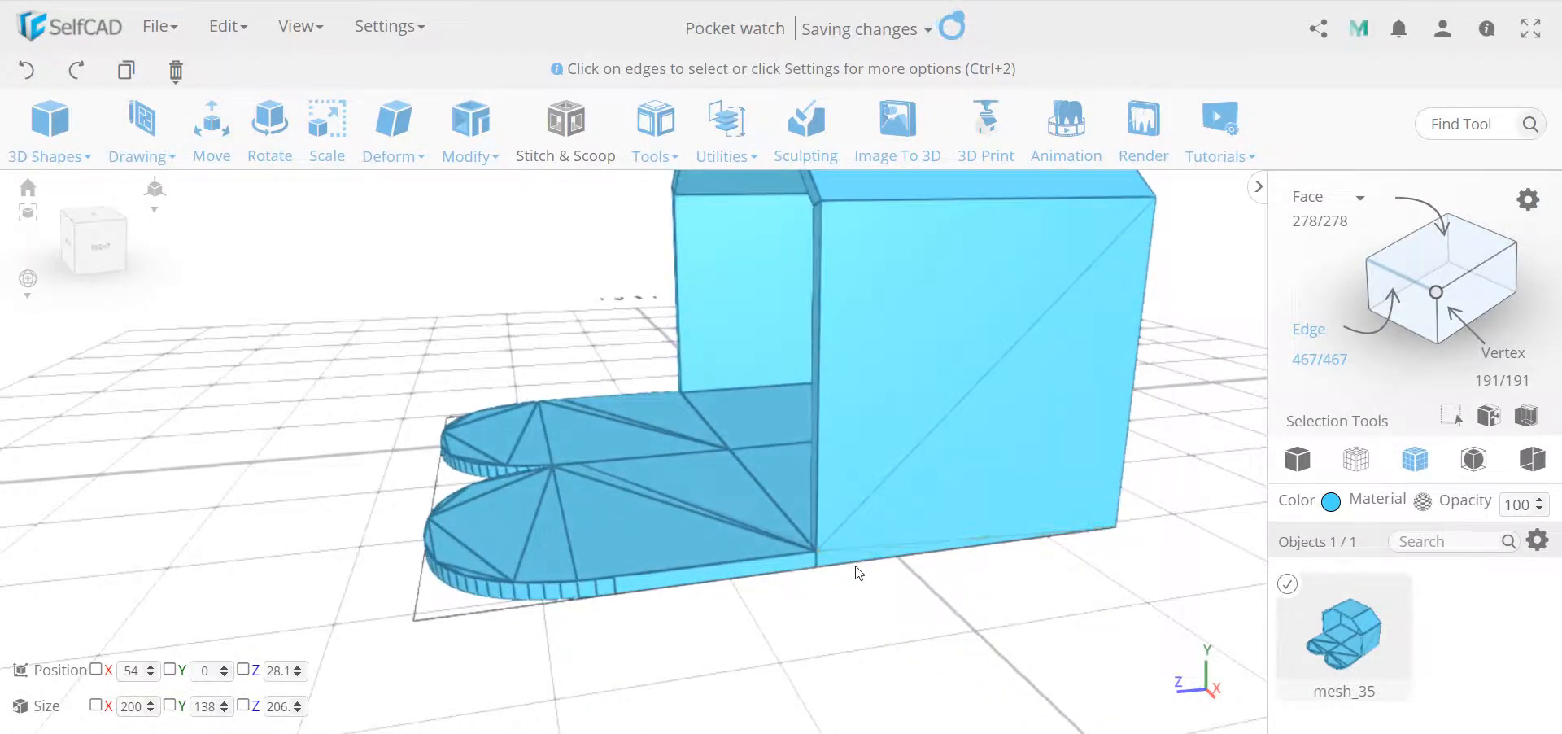
drag(921, 512, 1023, 333)
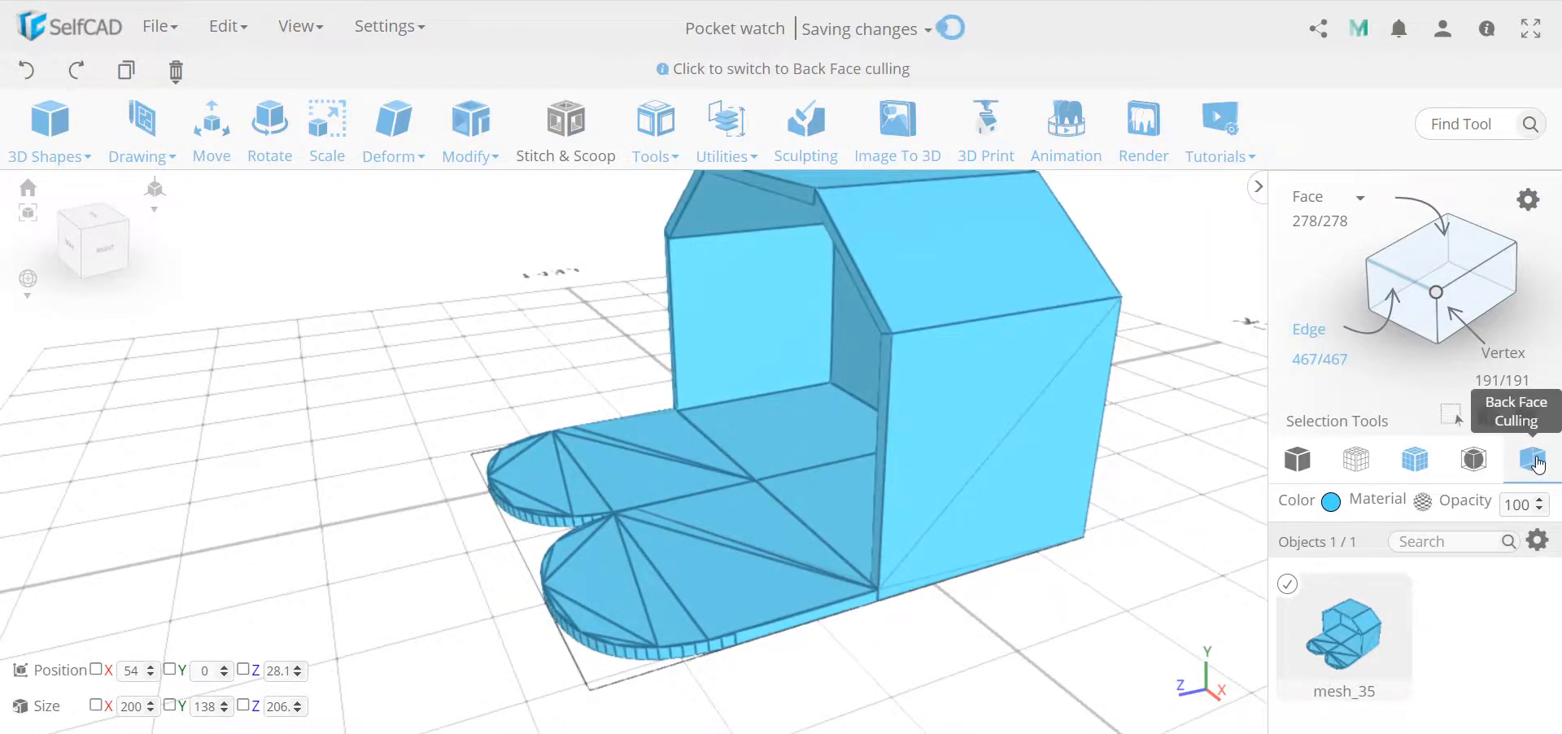
click(1534, 461)
drag(703, 445, 886, 443)
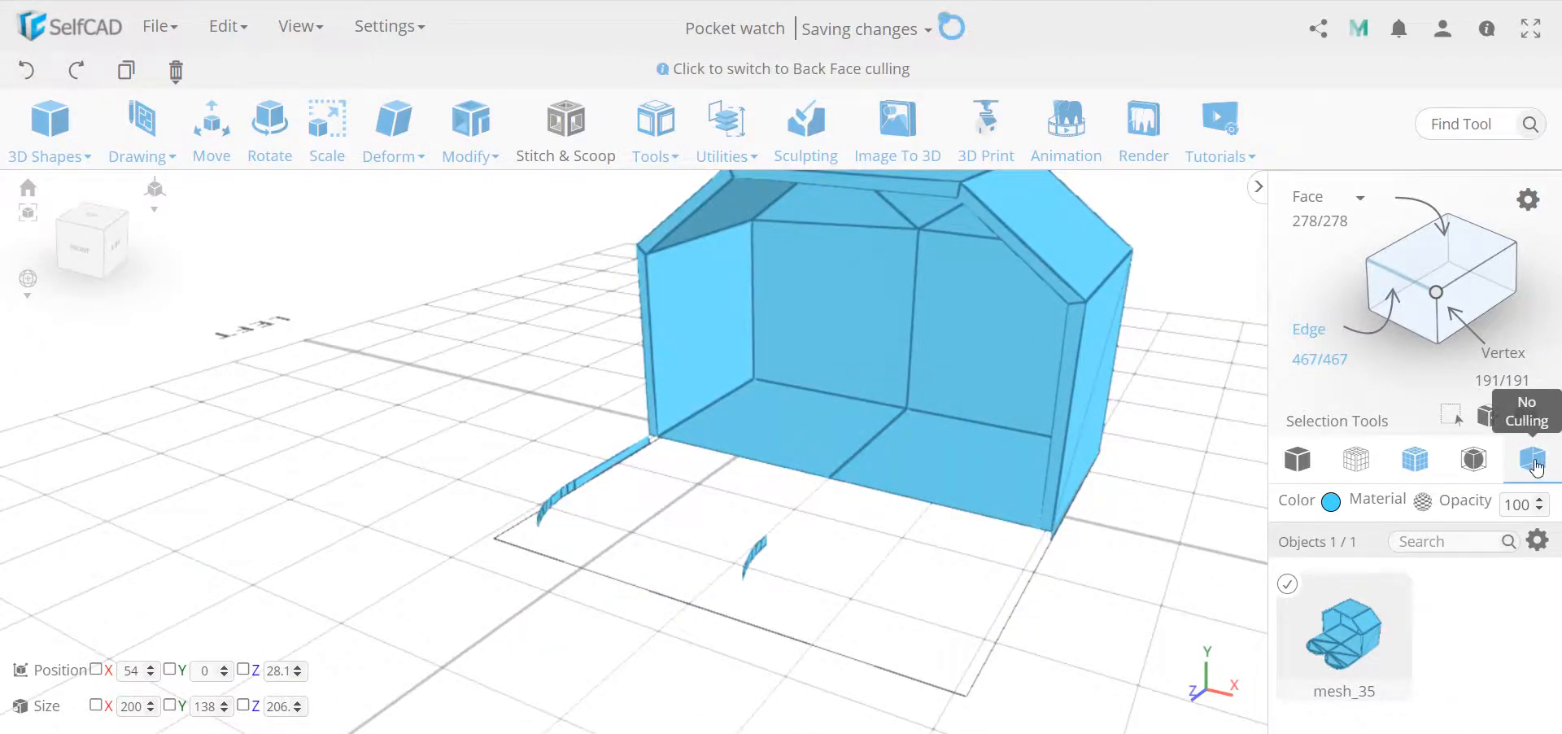
scroll(828, 544, down, 3)
mouse_move(732, 532)
mouse_down()
mouse_move(771, 496)
mouse_move(545, 518)
mouse_move(697, 523)
mouse_move(715, 509)
mouse_move(680, 547)
mouse_move(691, 523)
mouse_move(721, 521)
mouse_move(763, 436)
mouse_move(724, 537)
mouse_up()
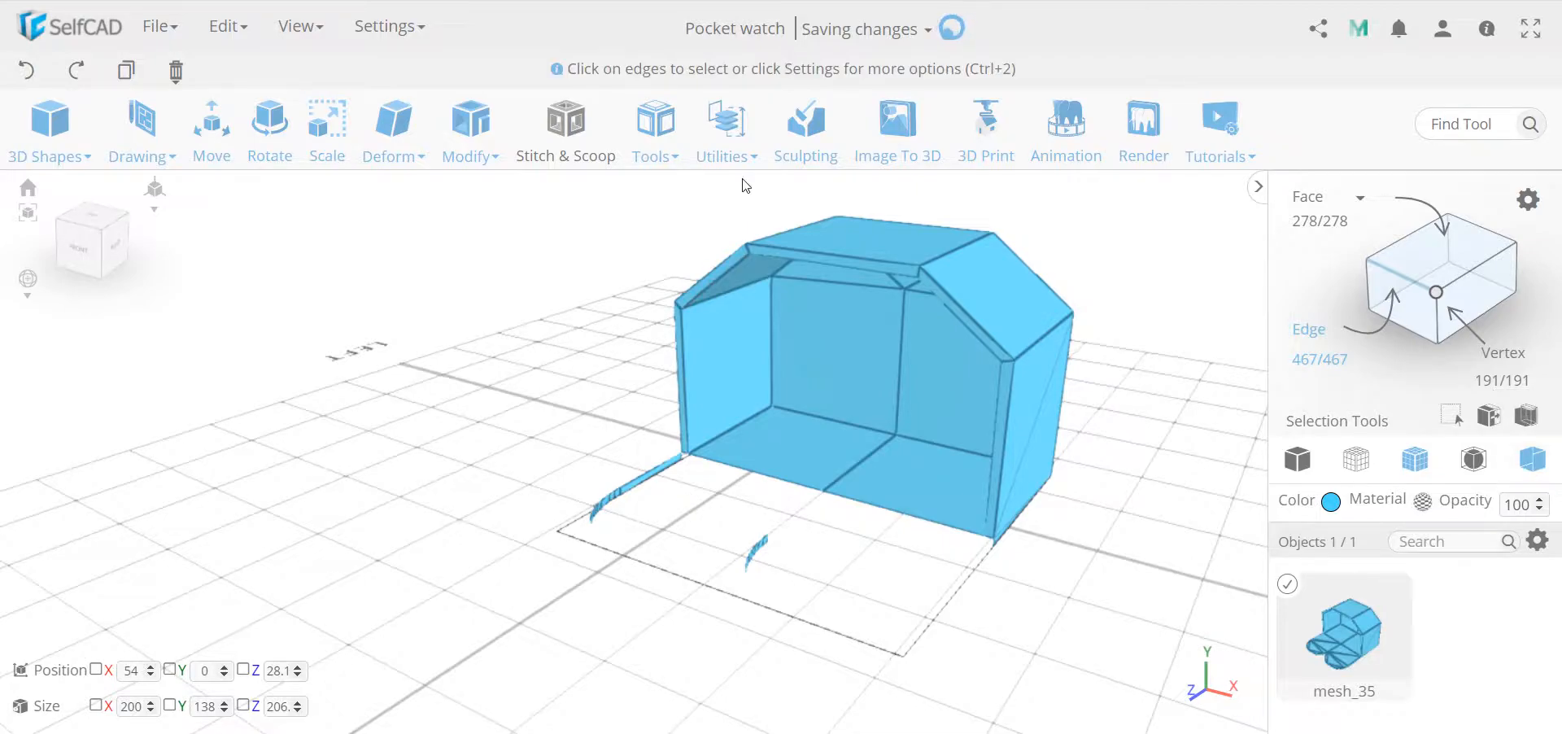
- Flip the normals of the whole house model, inspect it, and switch the display back to No Culling
click(726, 134)
click(823, 573)
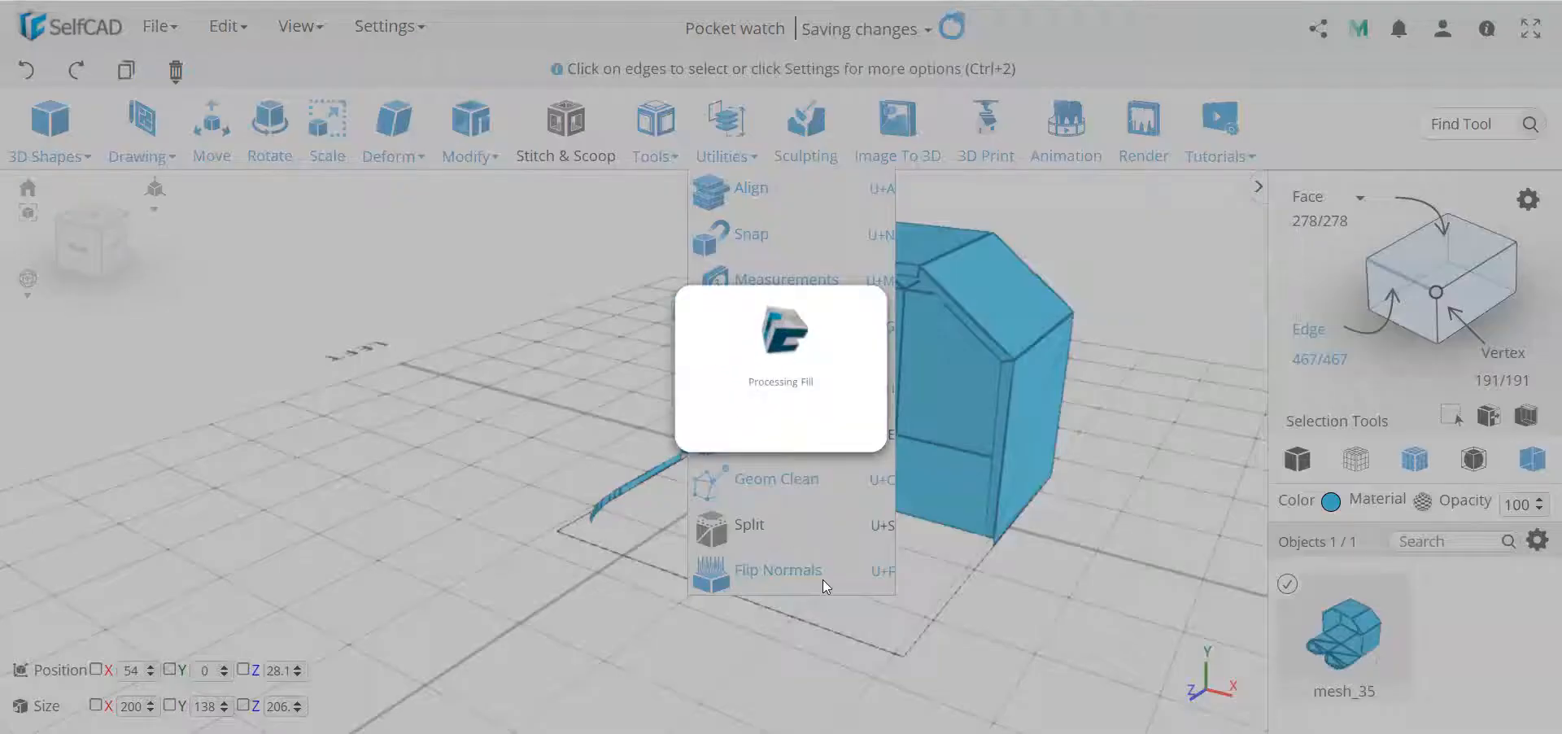
drag(1068, 600, 1017, 590)
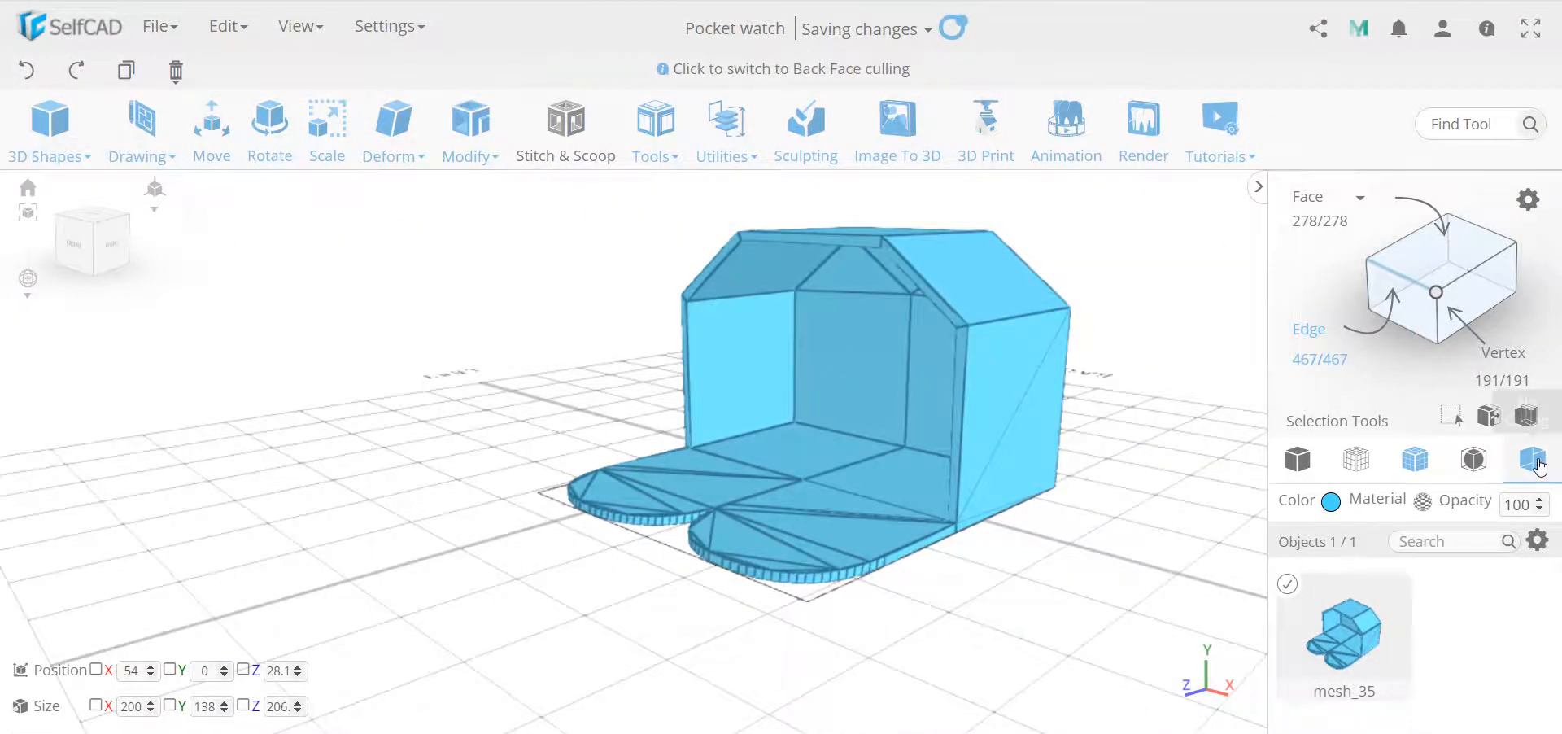
click(1533, 460)
drag(847, 630, 543, 449)
- Flip the whole model's normals again and inspect the walls and front panels with Back Face Culling on
click(716, 137)
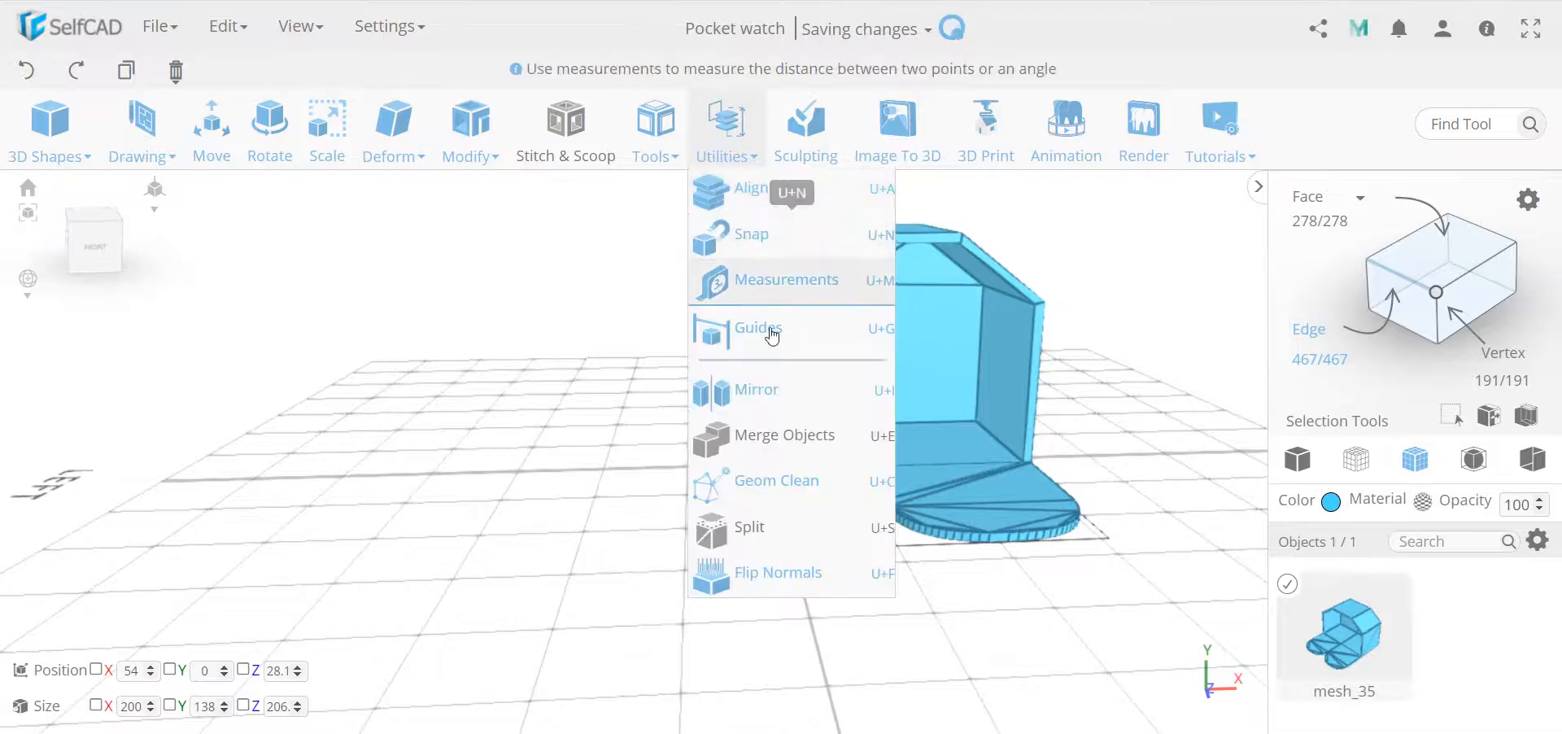
click(795, 569)
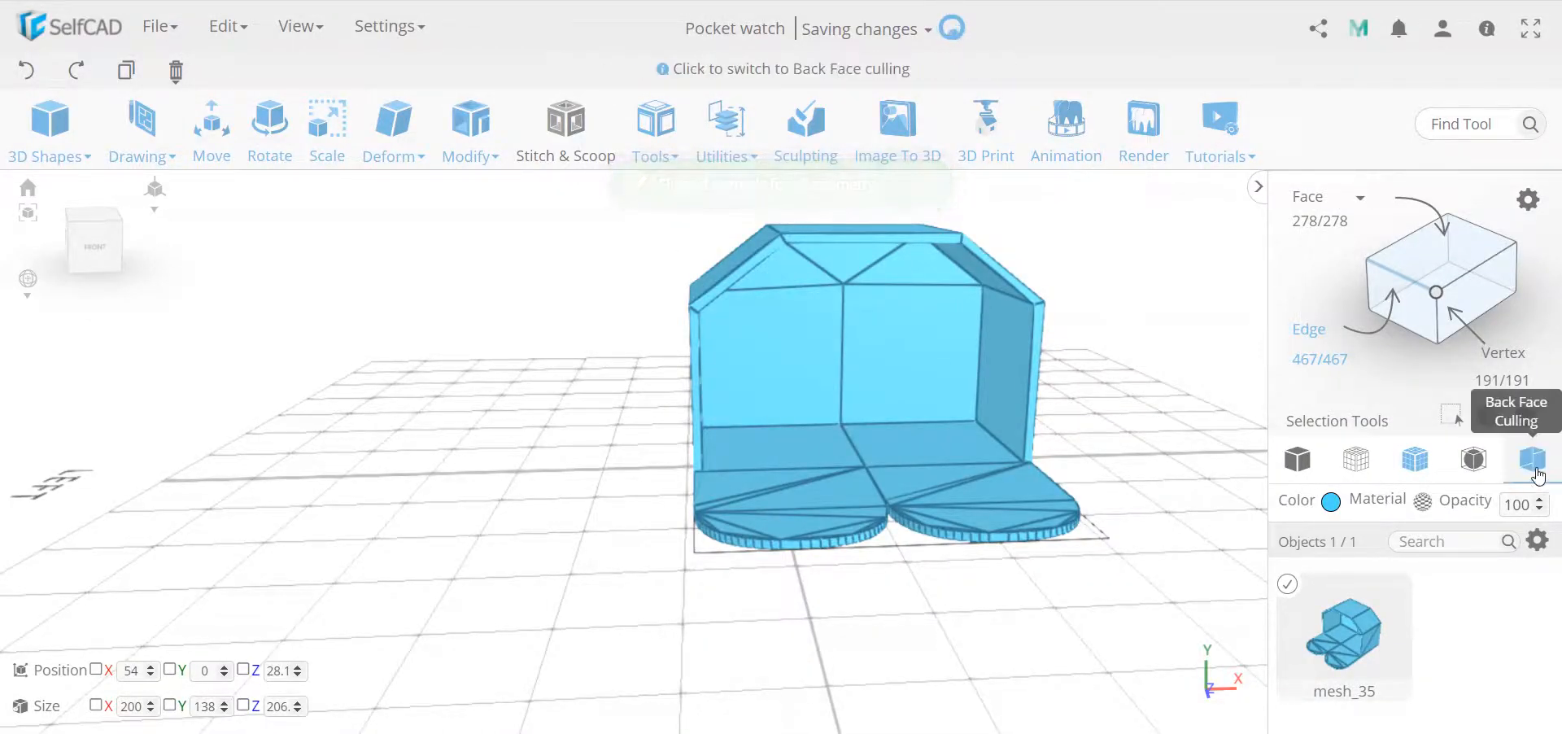
click(1537, 471)
drag(952, 527, 1067, 305)
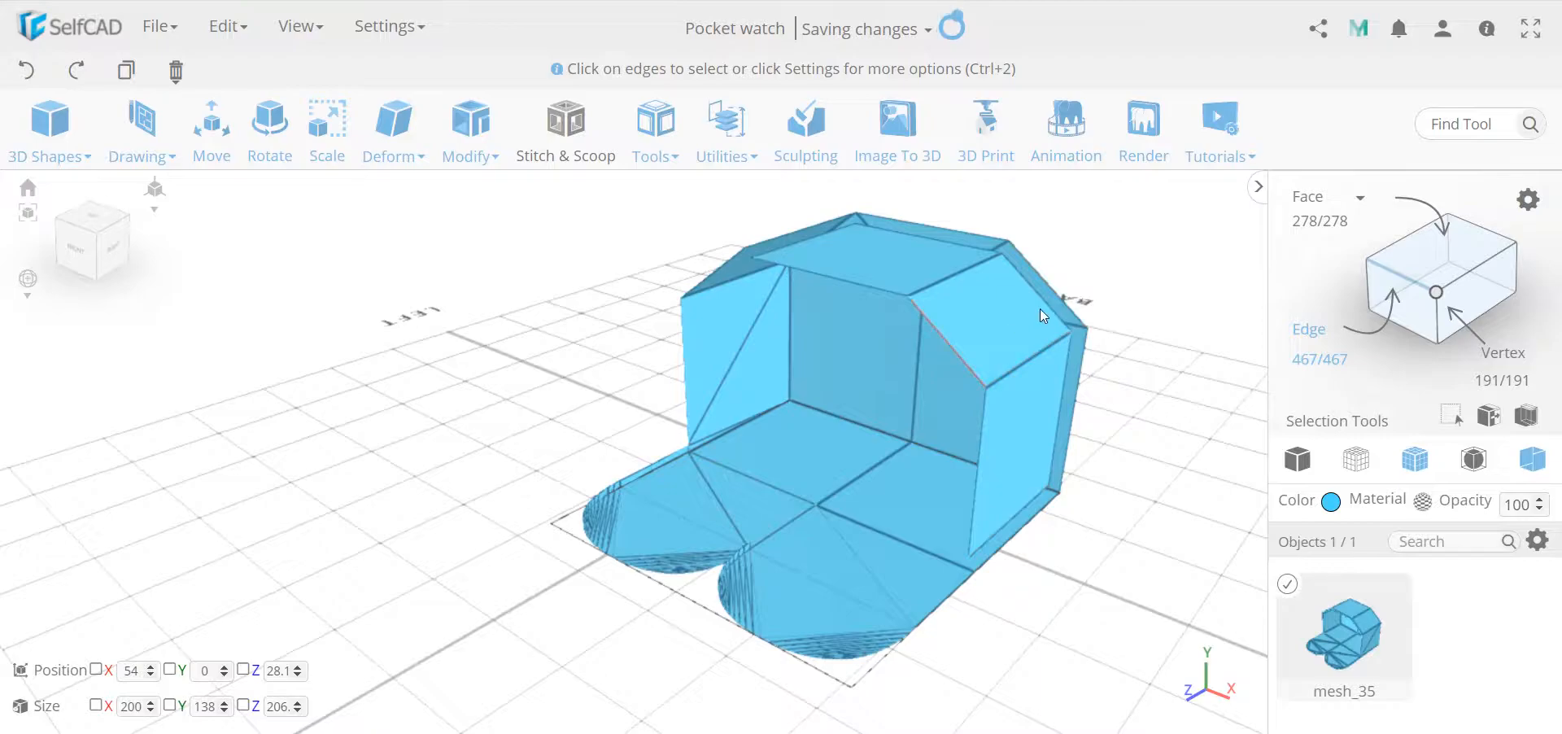
scroll(1042, 306, up, 3)
scroll(1045, 305, down, 3)
mouse_move(371, 386)
mouse_down()
mouse_move(404, 348)
mouse_move(464, 366)
mouse_move(437, 388)
mouse_move(376, 388)
mouse_up()
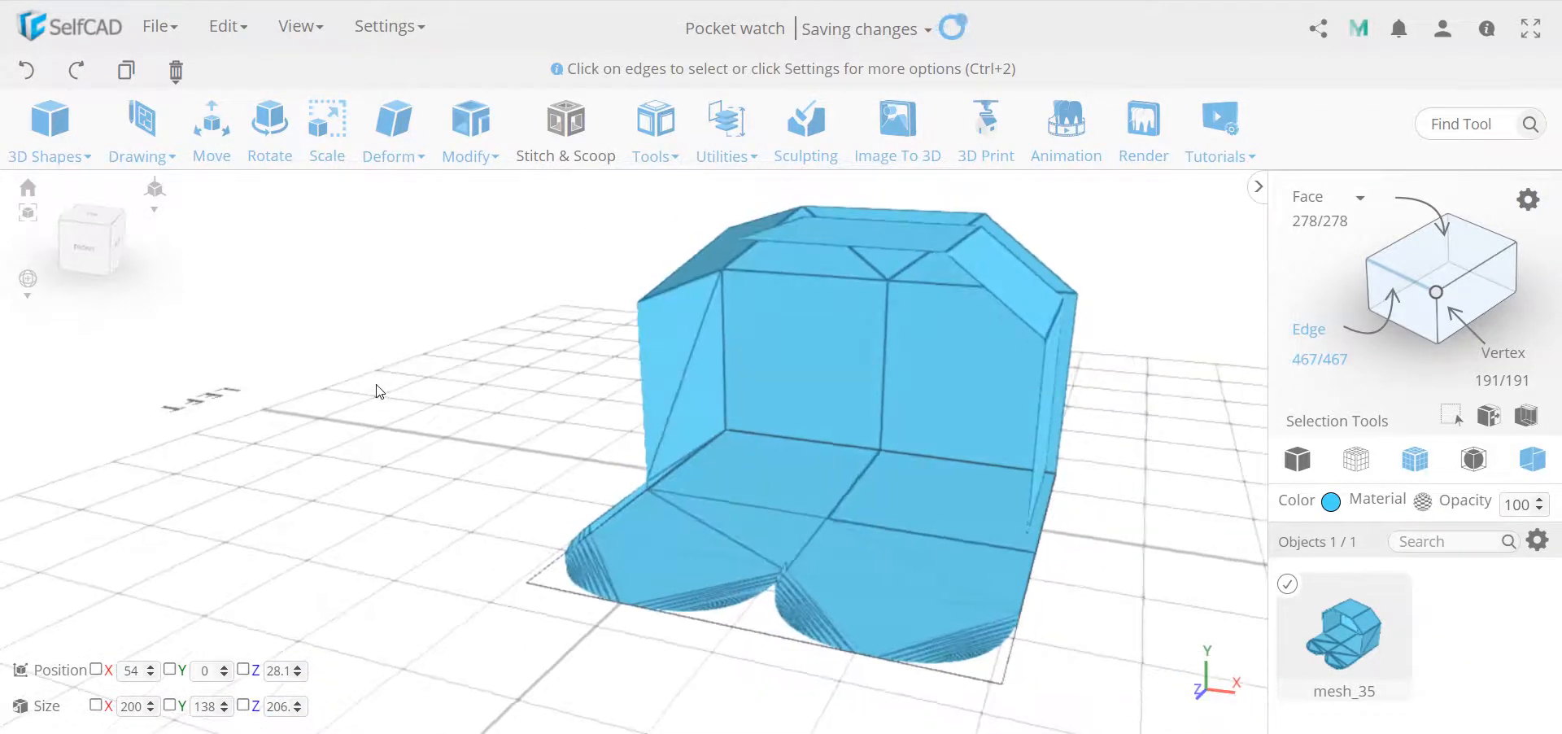
- Flip the whole model's normals once more to turn its faces outward, and check the front panels
click(724, 142)
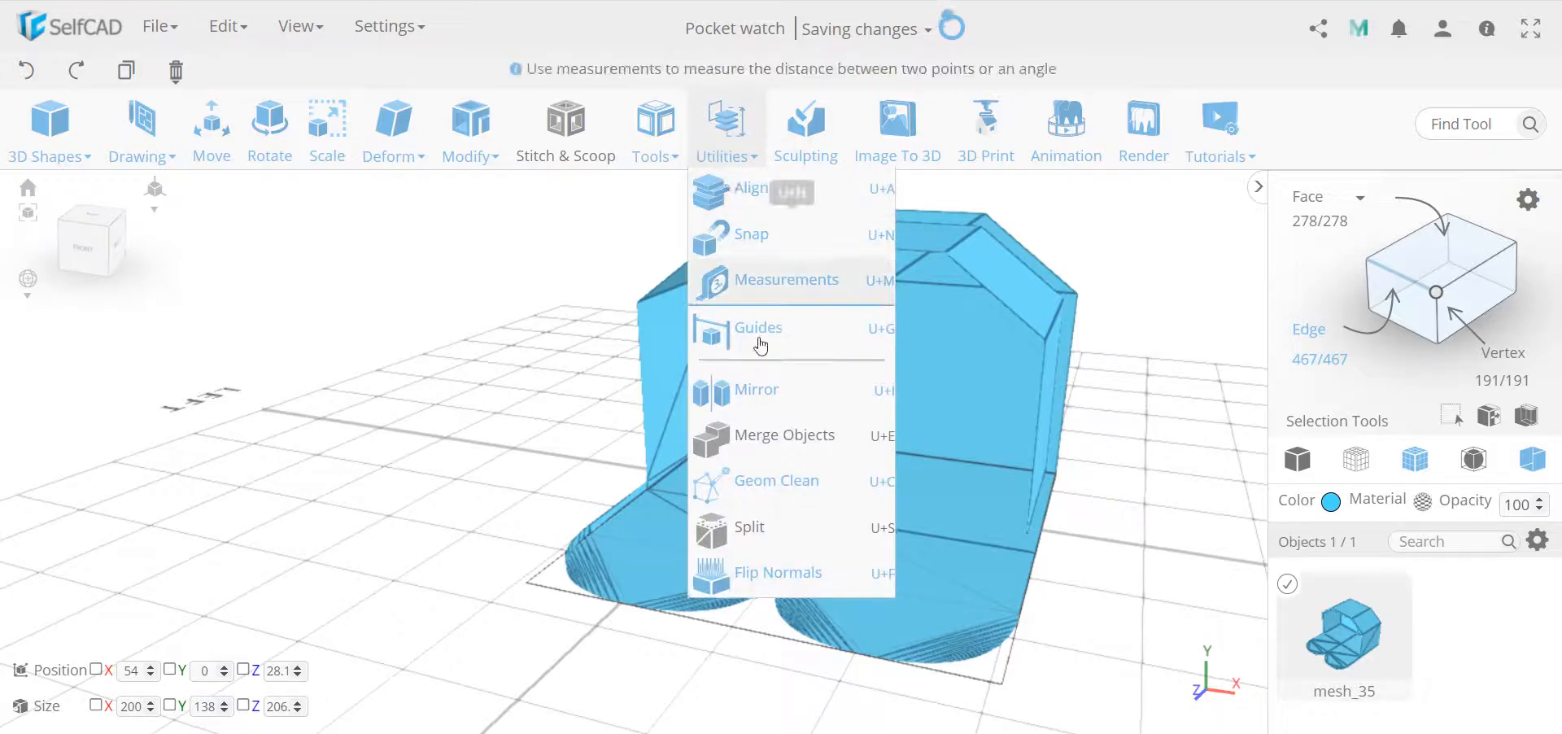
click(801, 571)
mouse_move(470, 431)
mouse_down()
mouse_move(553, 405)
mouse_move(480, 433)
mouse_up()
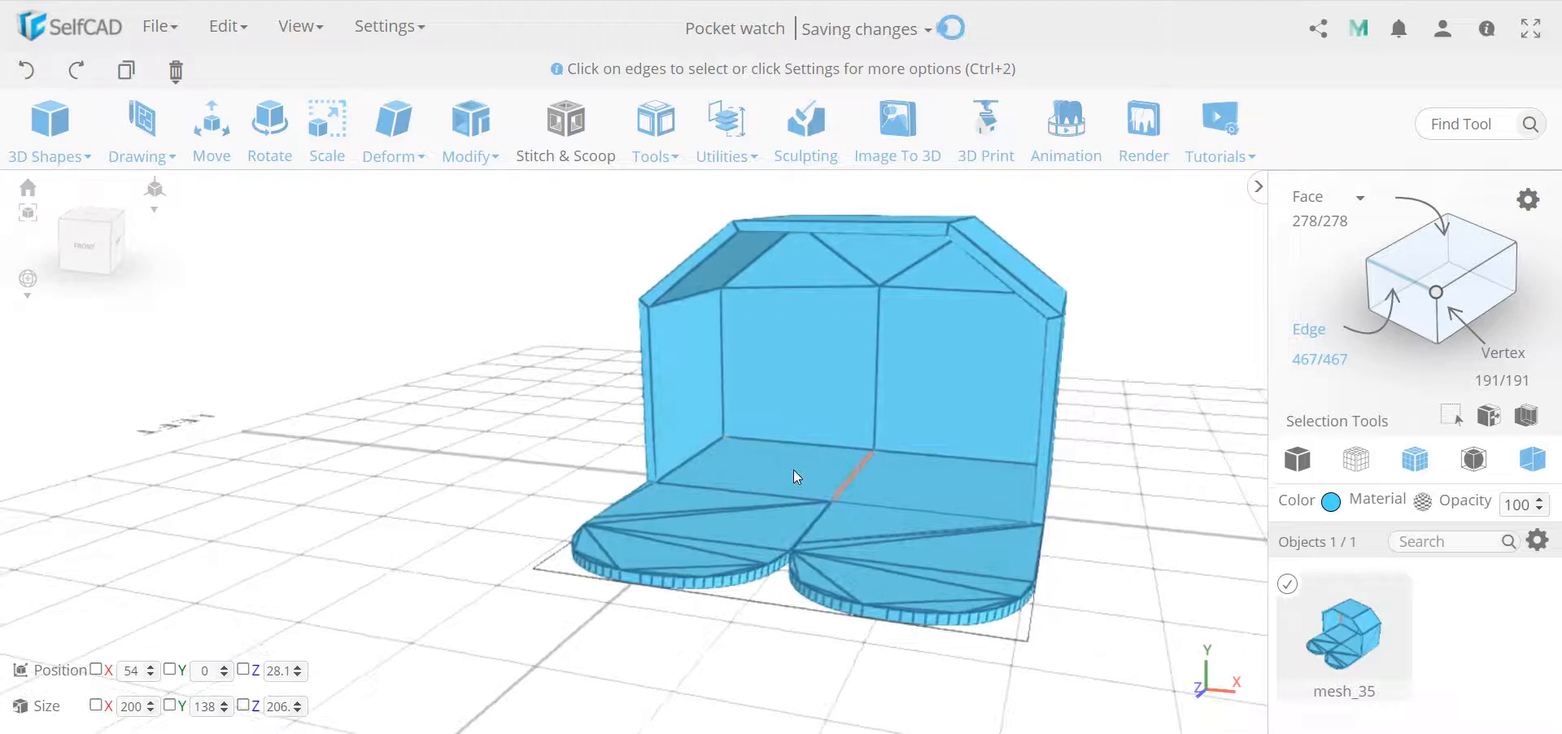
drag(457, 389, 477, 401)
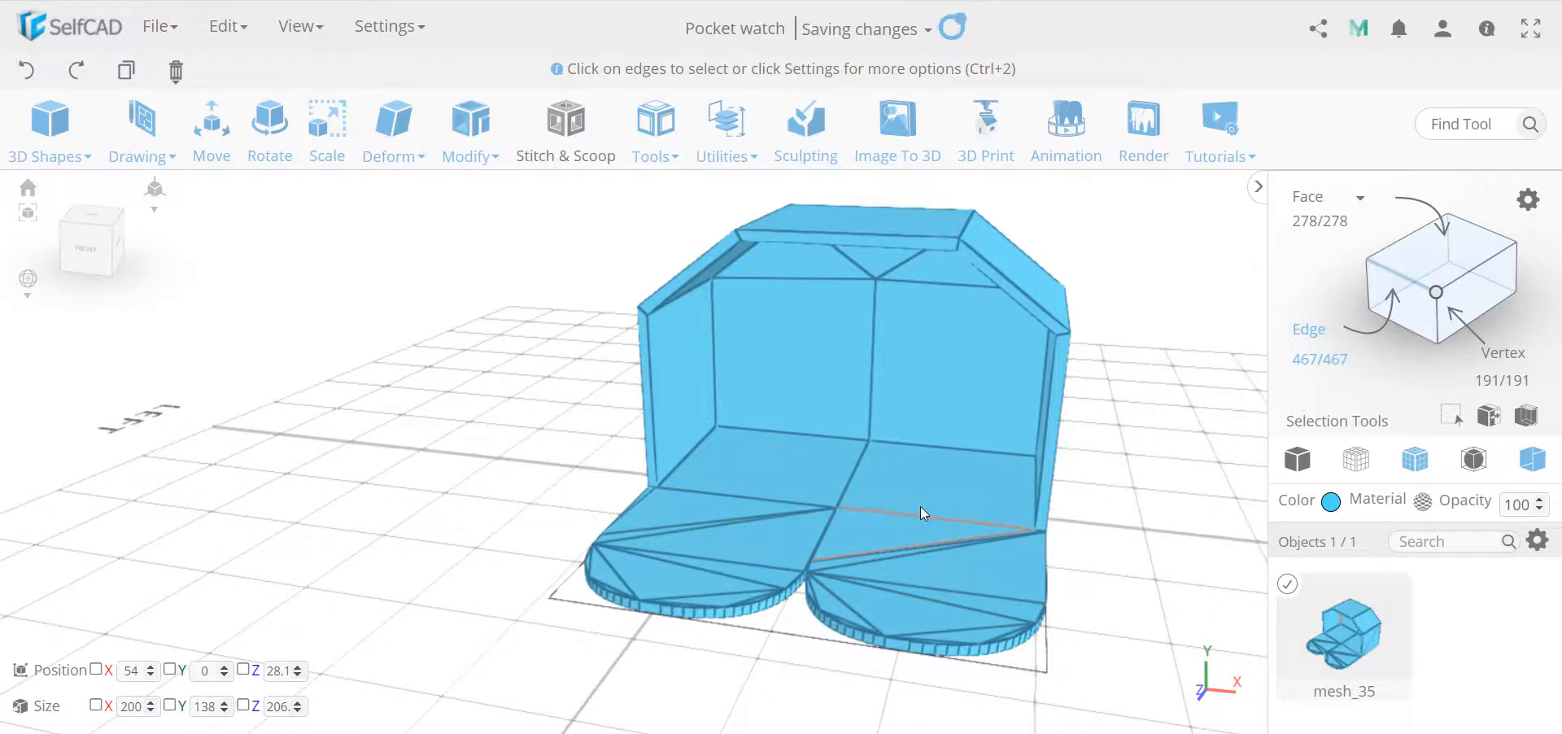
- Select only the flat top roof face in Face selection mode and flip its normal
scroll(920, 501, down, 3)
mouse_move(651, 486)
mouse_down()
mouse_move(680, 447)
mouse_move(638, 491)
mouse_move(667, 498)
mouse_up()
click(1444, 248)
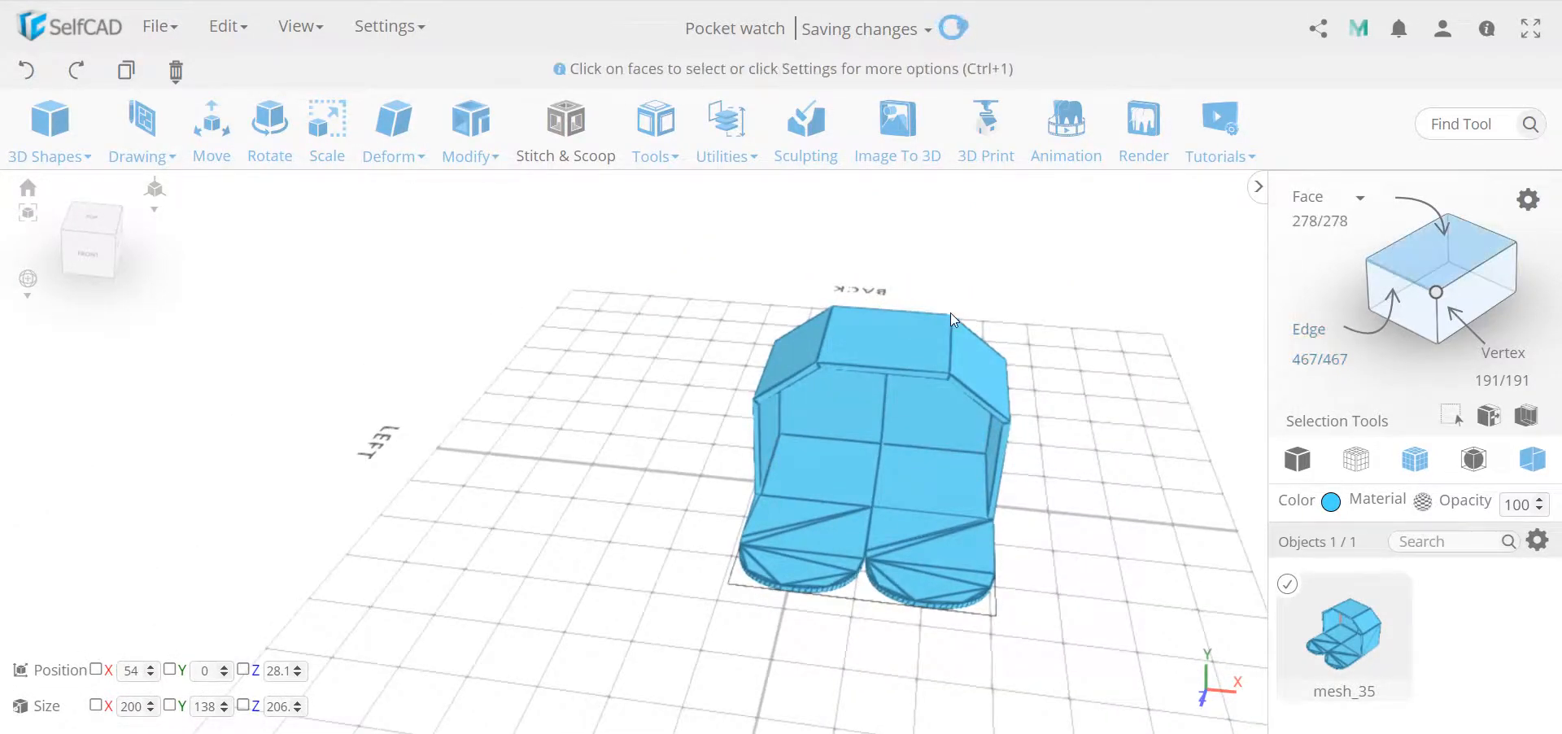
click(909, 336)
click(726, 131)
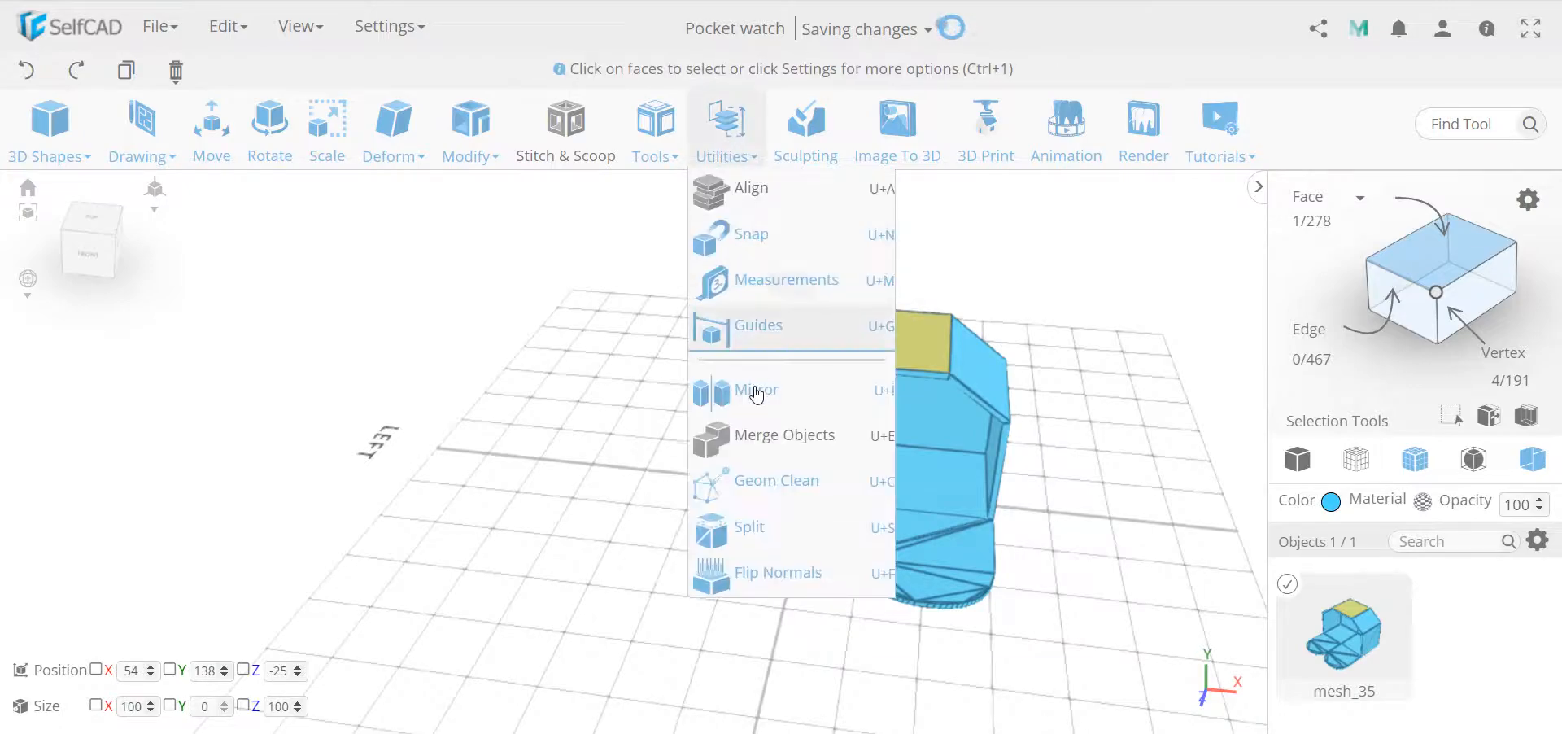
click(765, 574)
drag(635, 527, 543, 498)
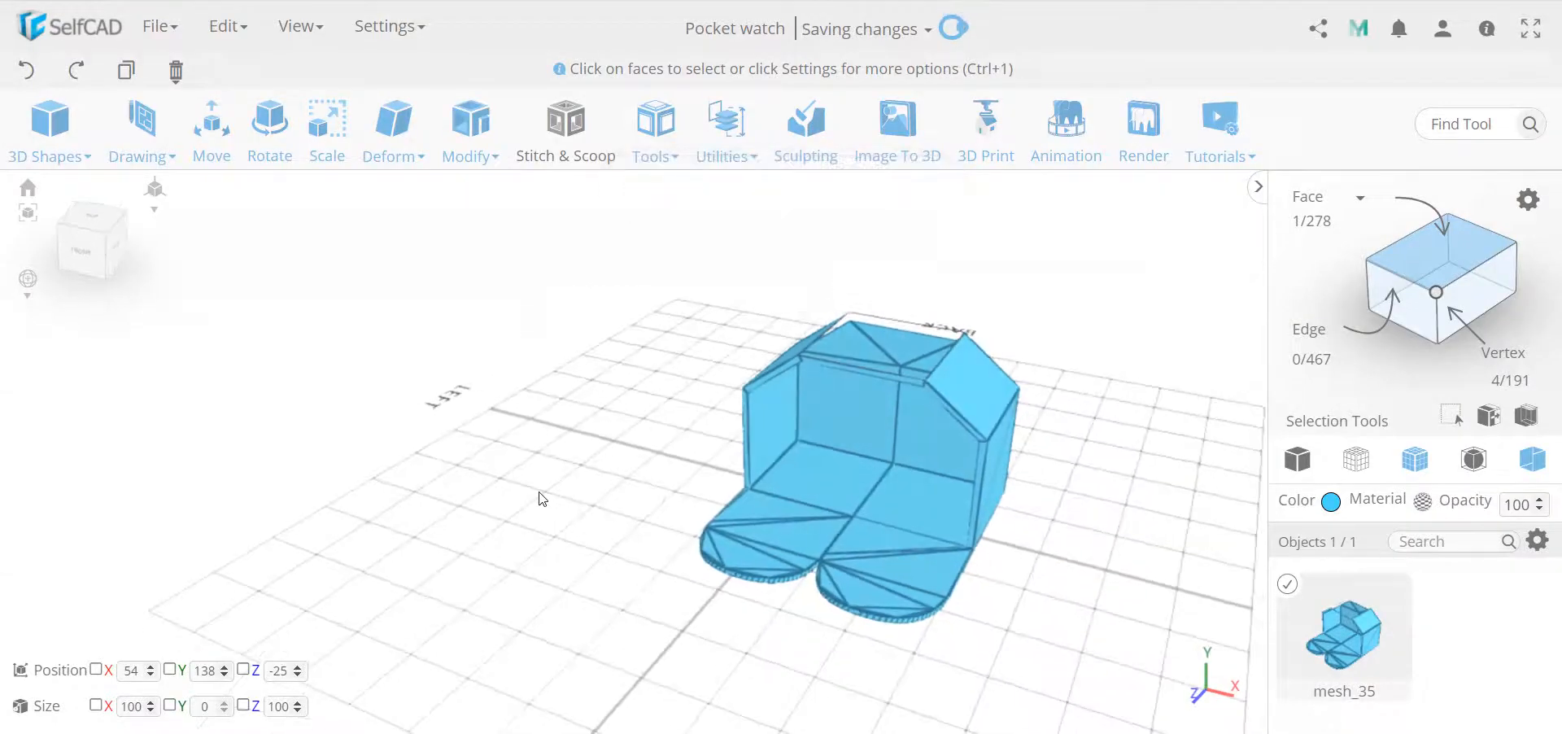
- Inspect the open roof, undo the roof face's normal flip, and select all faces of the model
drag(907, 354, 666, 349)
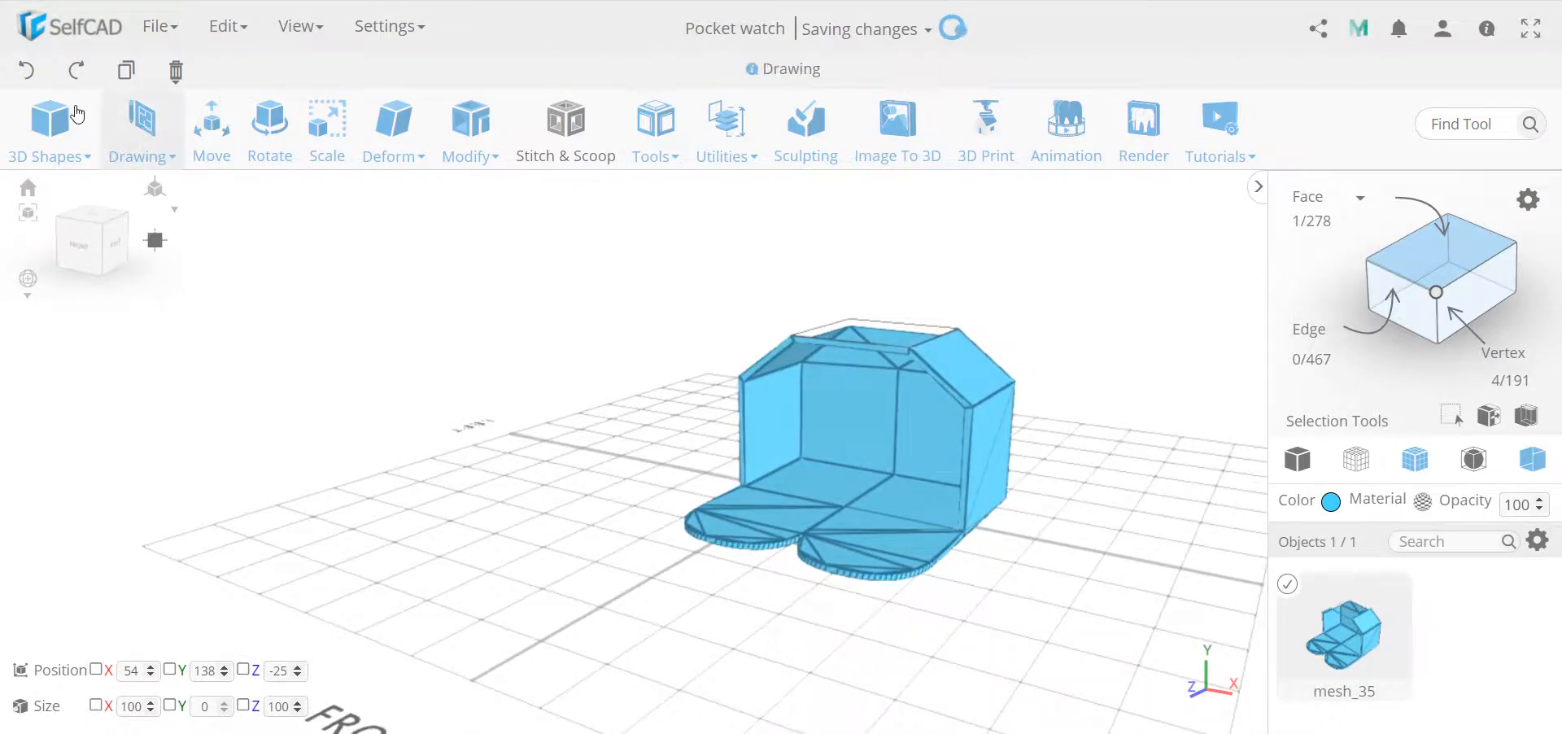
key(ctrl+a)
drag(321, 314, 578, 385)
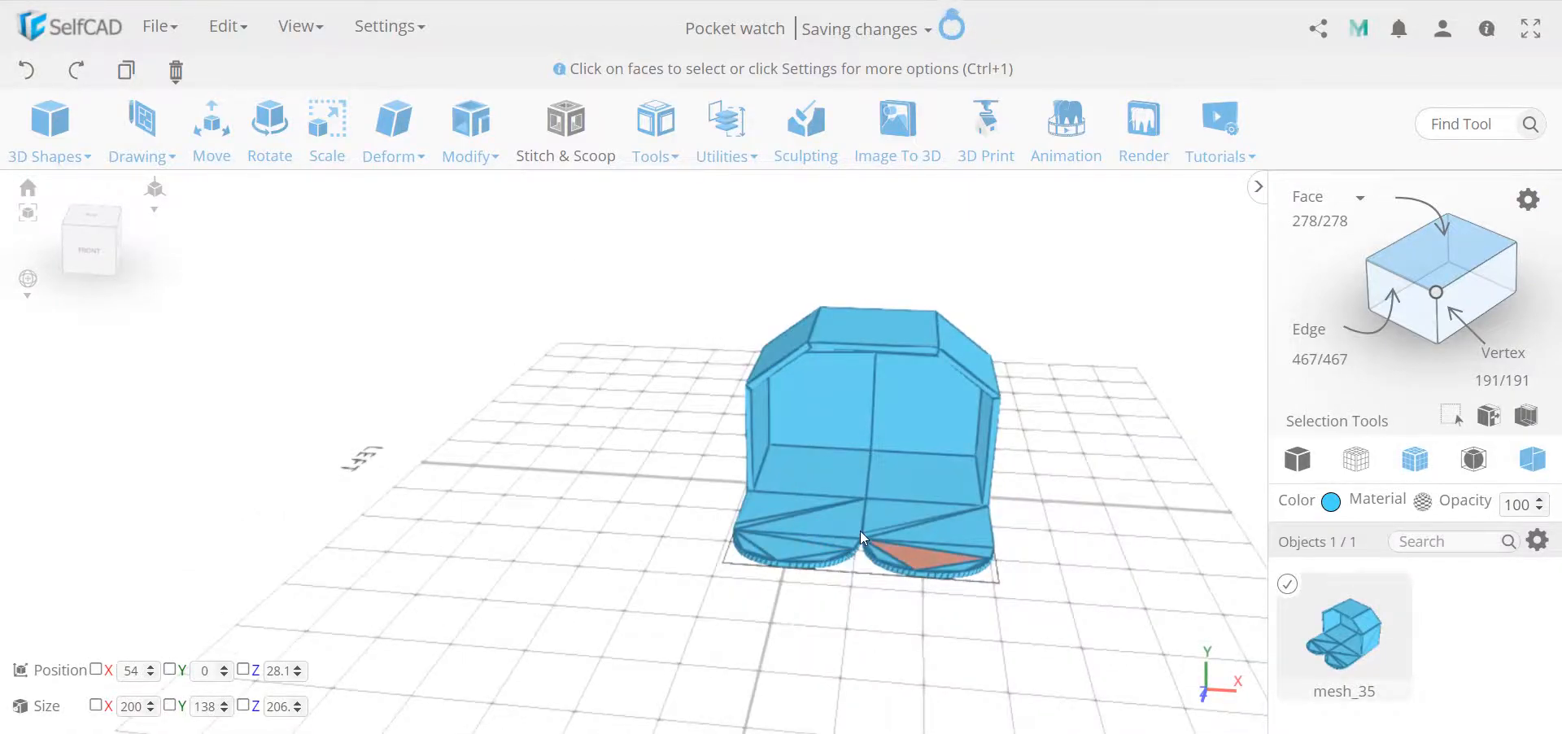
- Select the two inner back wall faces of the house and flip their normals
click(934, 408)
click(861, 410)
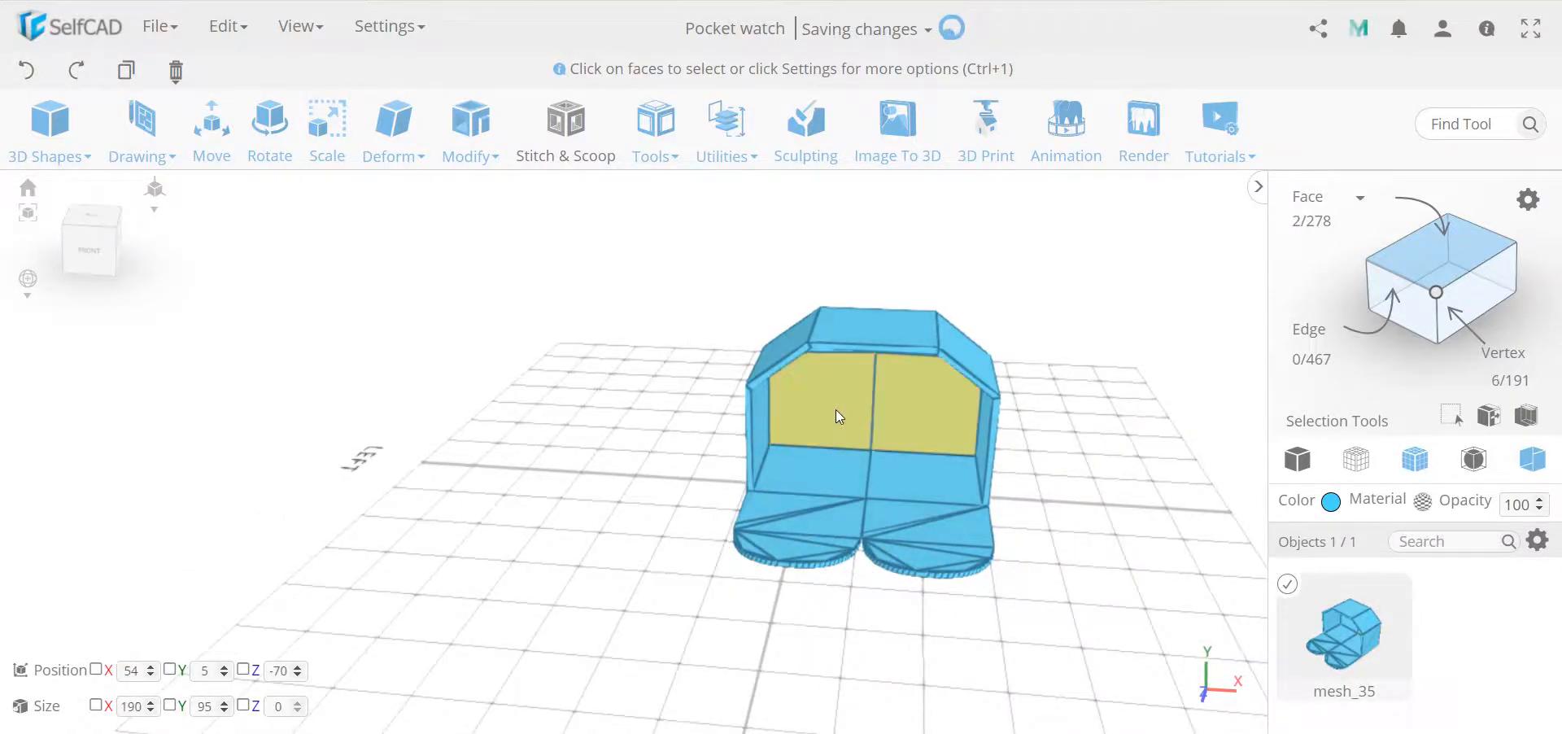
click(701, 113)
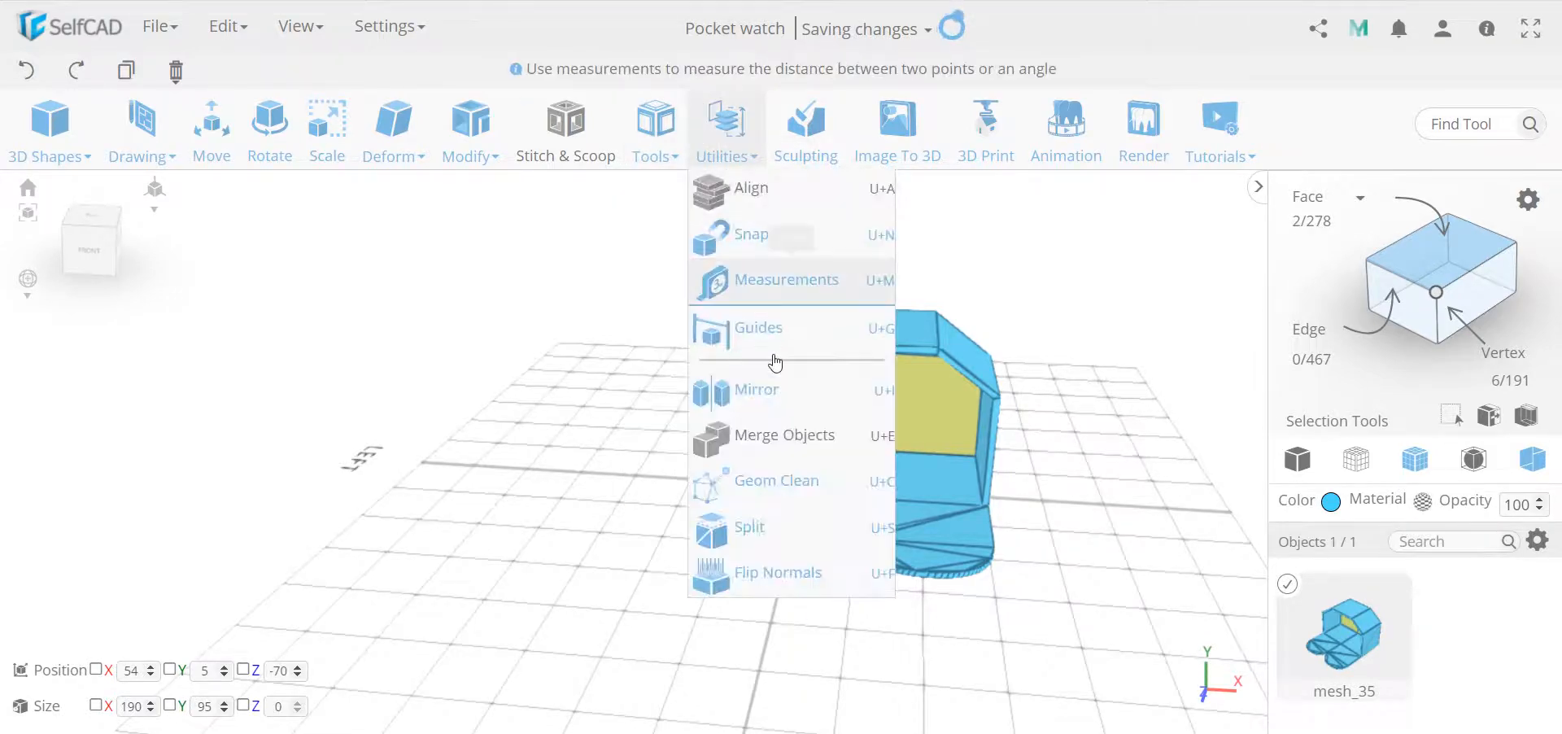
click(776, 563)
right_drag(628, 507, 626, 476)
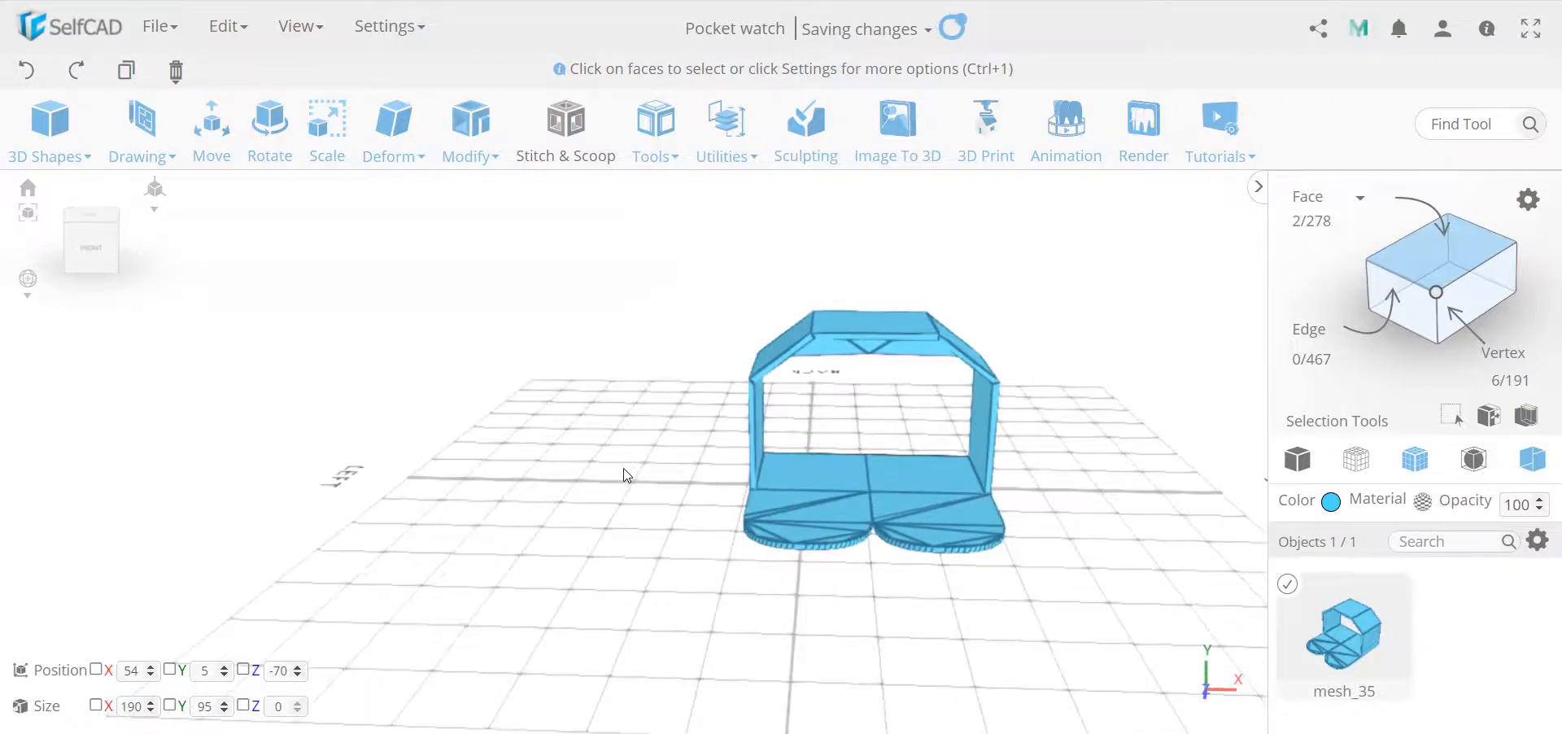
- Switch culling off to view the back wall, select all faces of the model, and switch Back Face Culling on again
click(1539, 476)
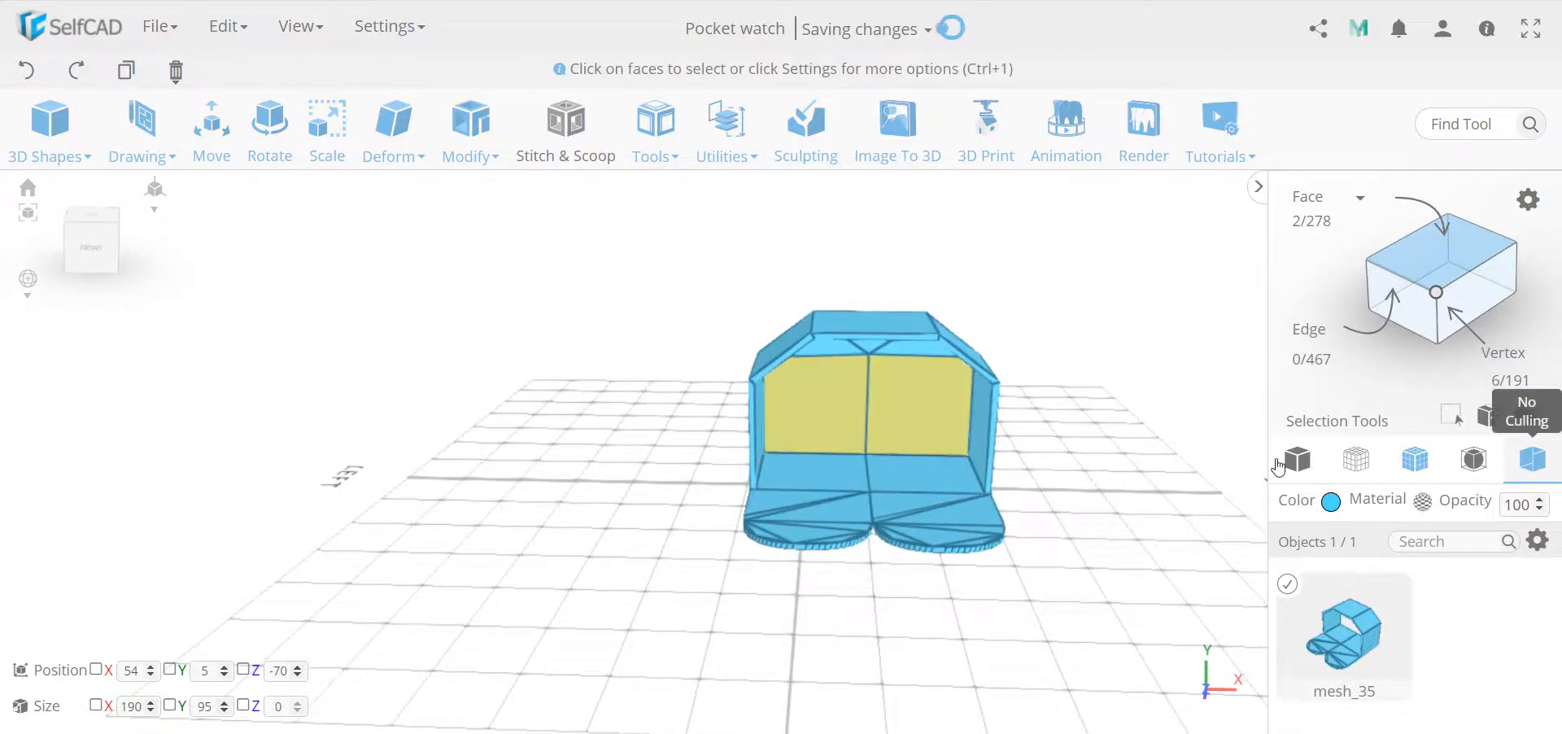
key(ctrl+a)
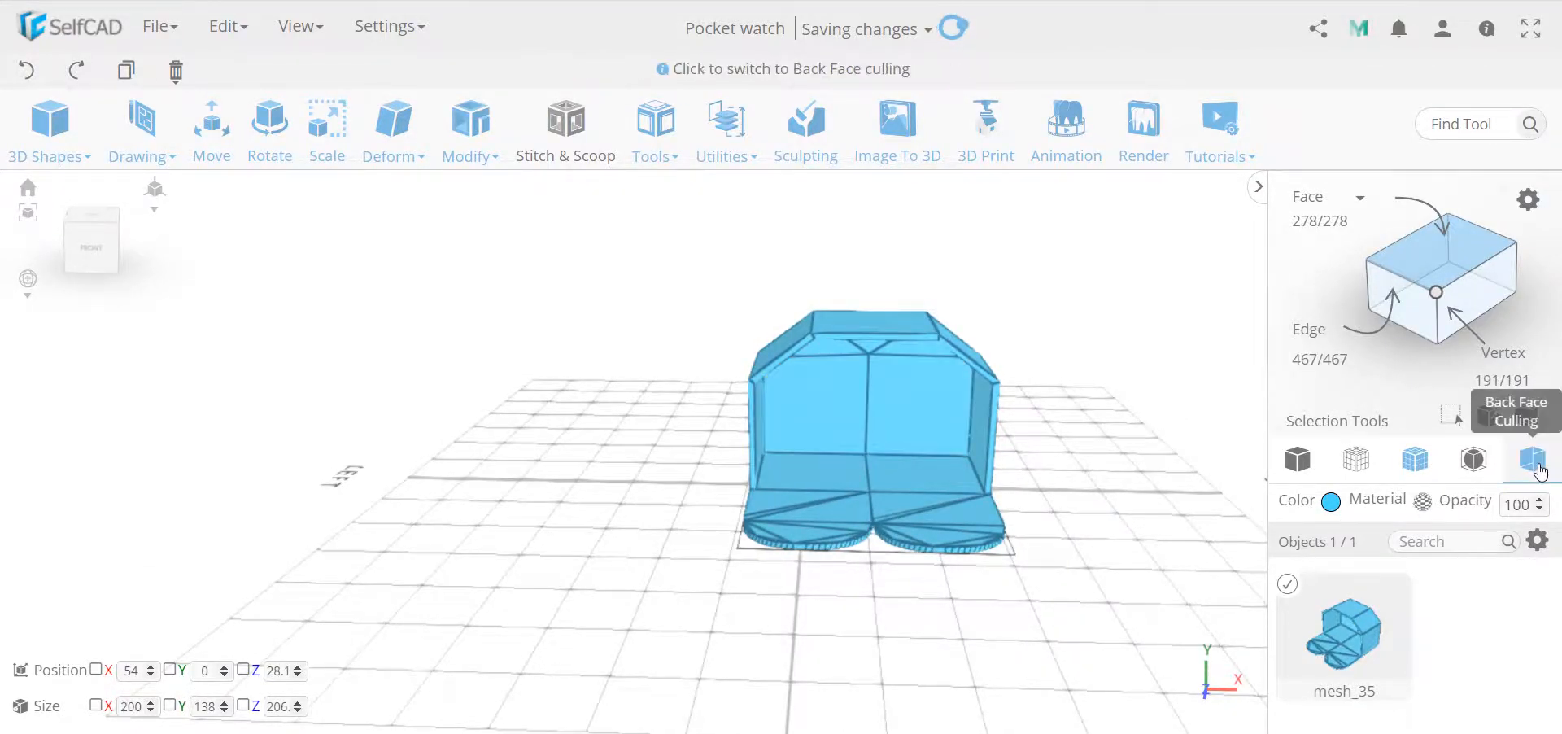
click(1532, 458)
right_drag(1221, 415, 1133, 394)
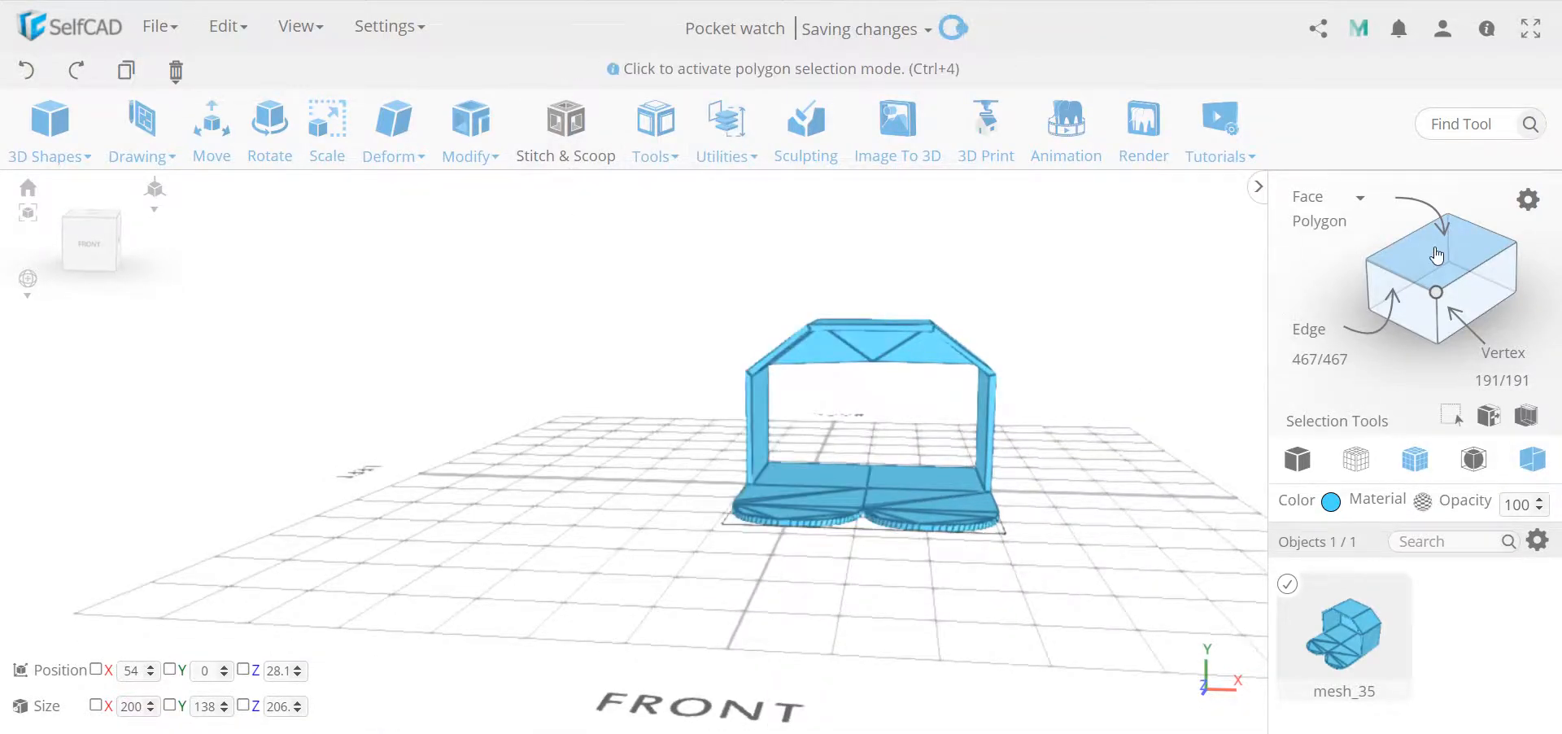
- Run Flip Normals on the whole model to correct the face orientation, and check the back wall
mouse_move(727, 135)
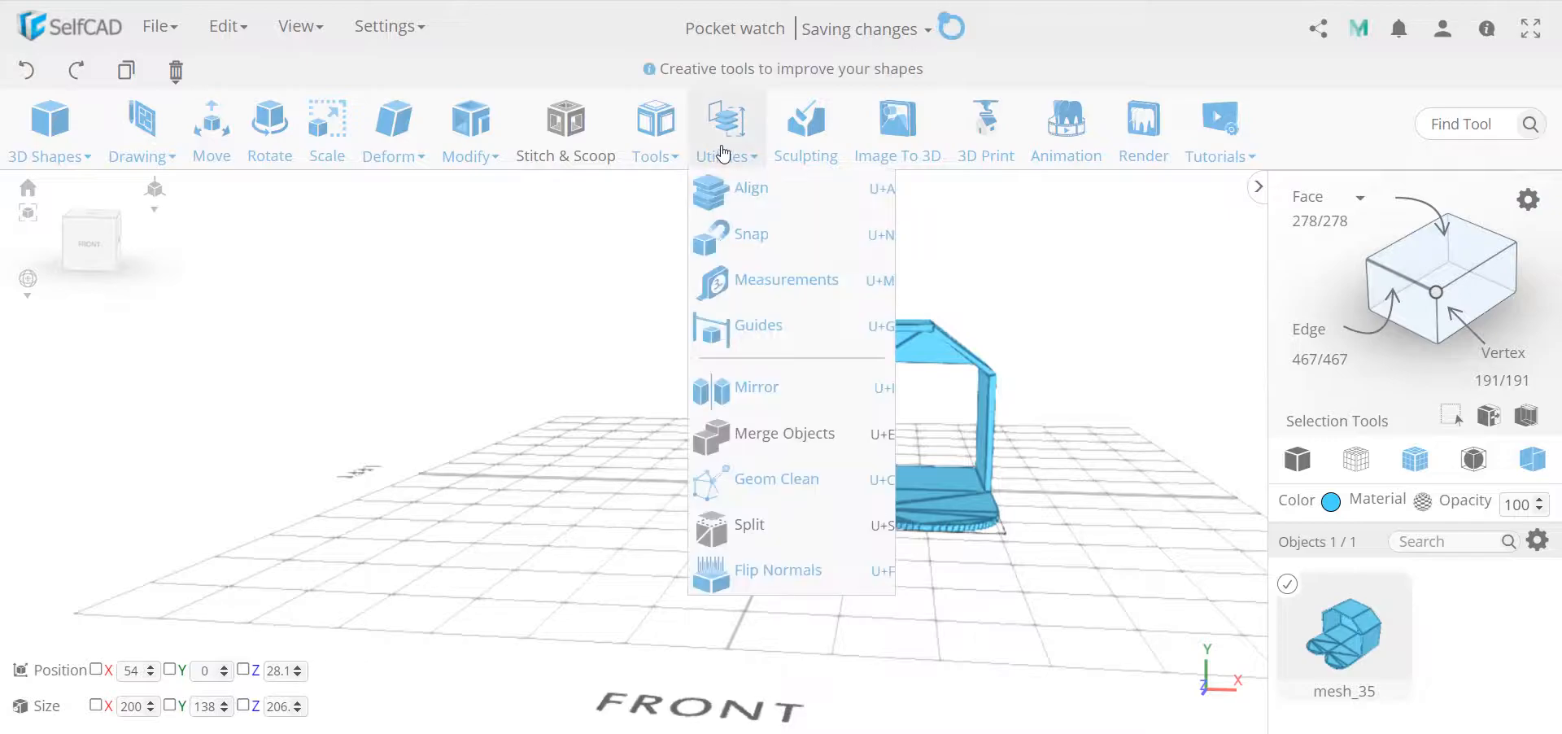
click(797, 575)
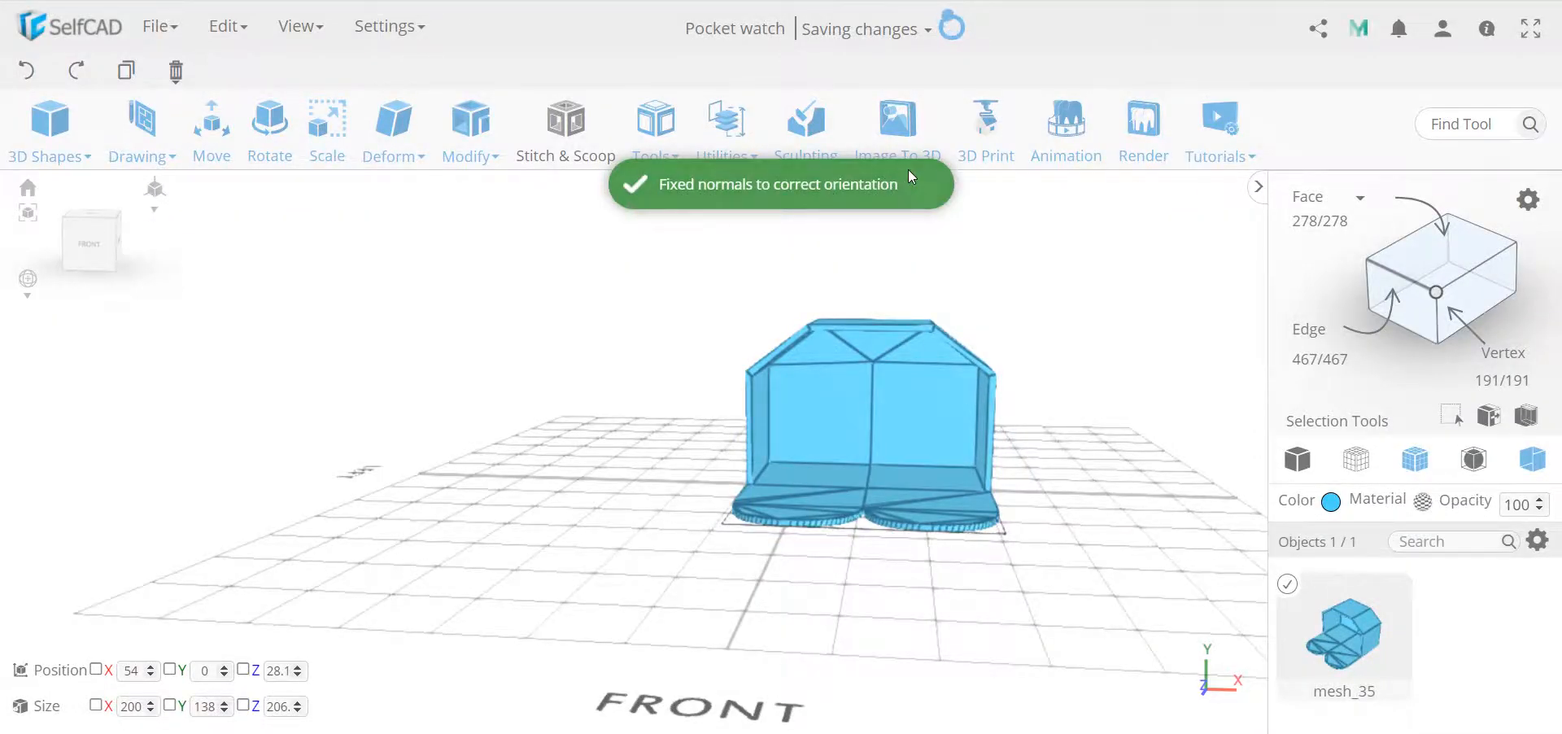
drag(1047, 387, 974, 342)
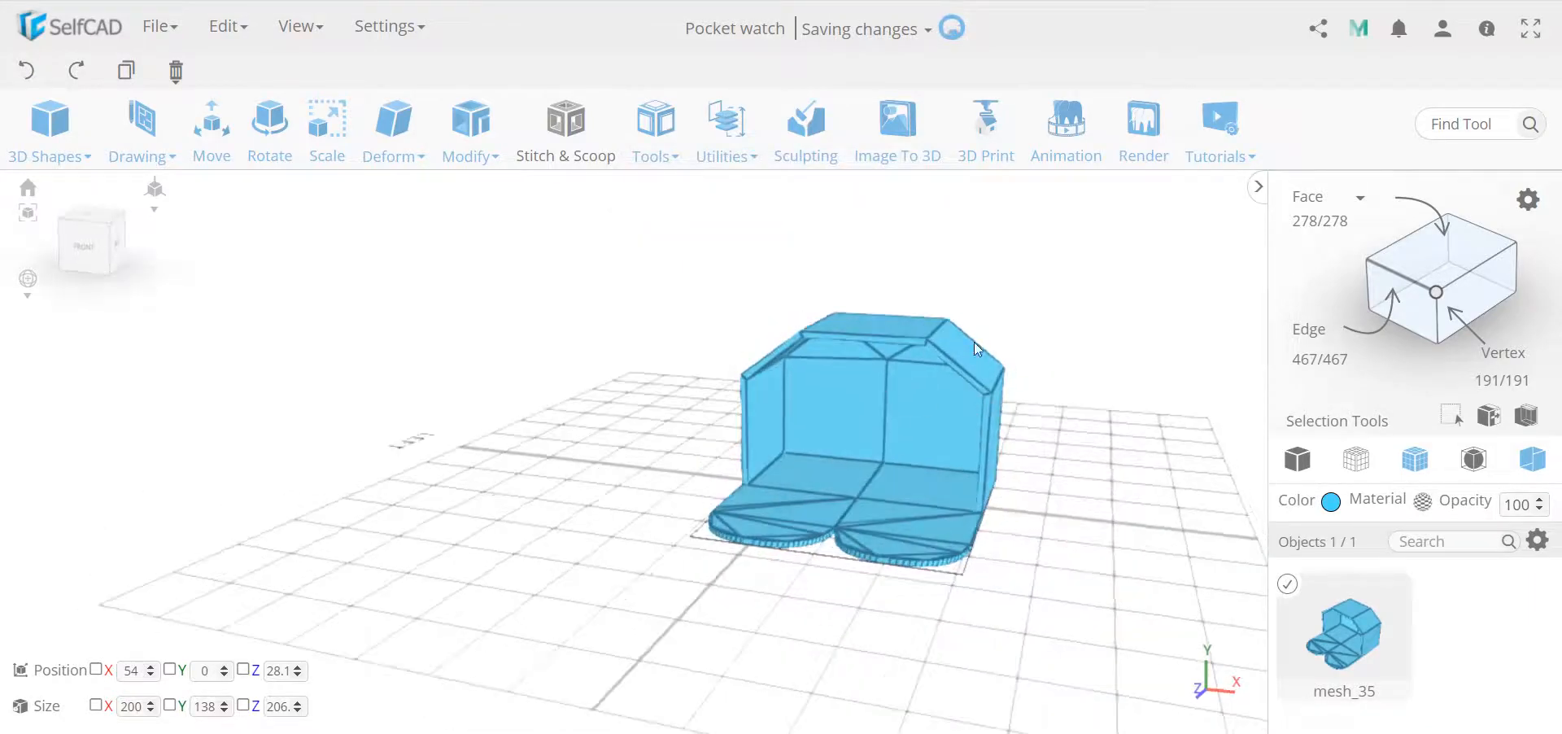
- Flip the whole model's normals inward and back outward, and inspect the house from the front
click(695, 132)
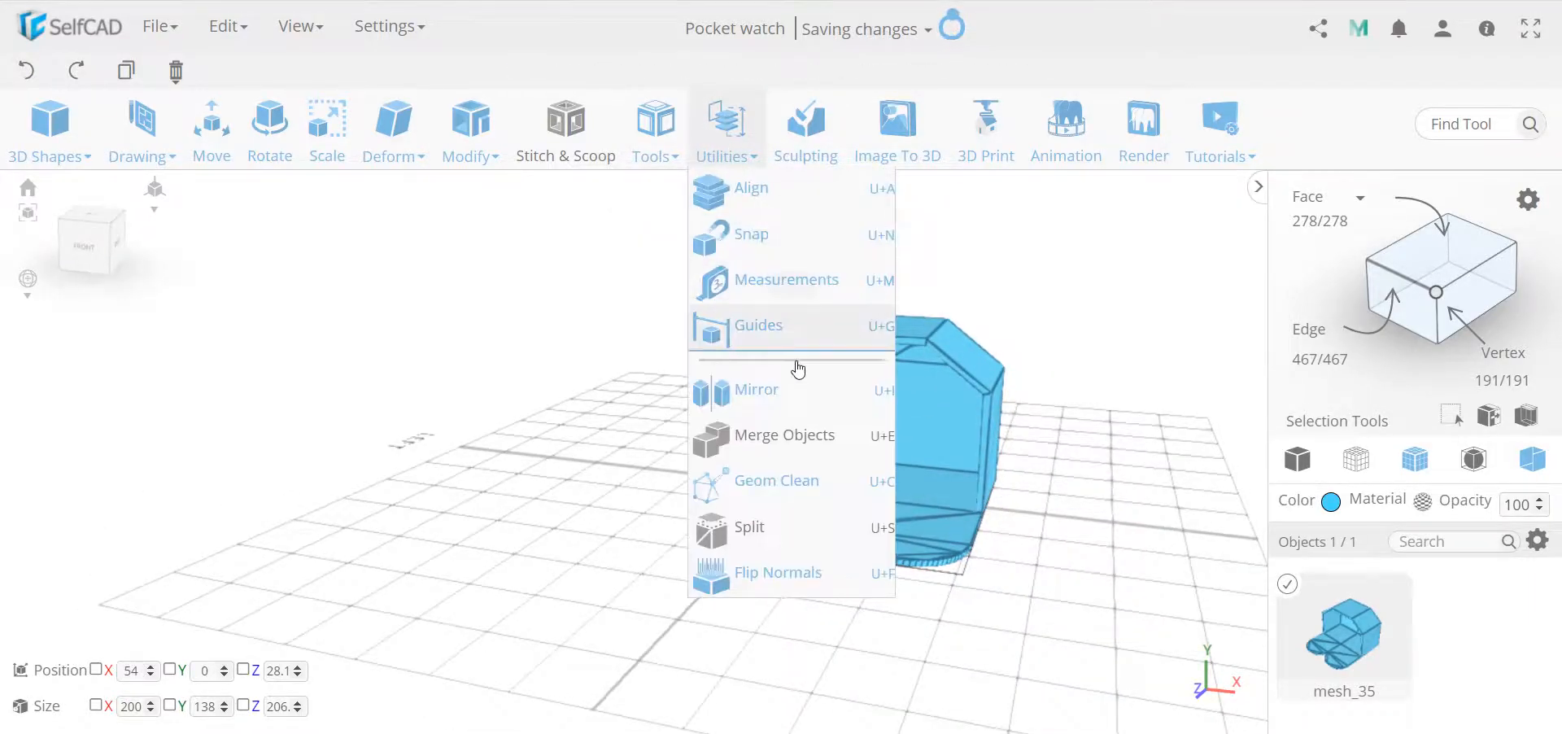
click(791, 562)
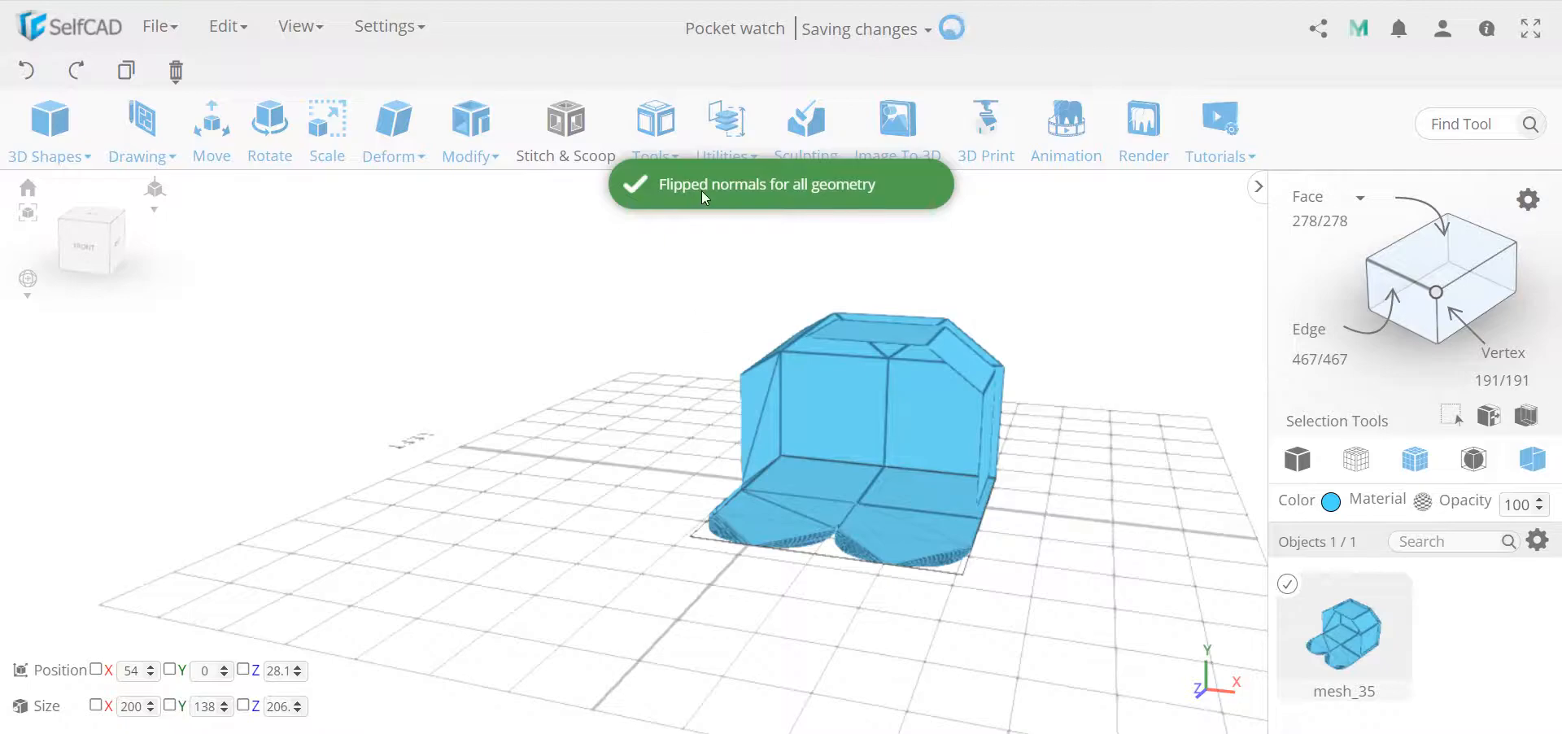
click(726, 134)
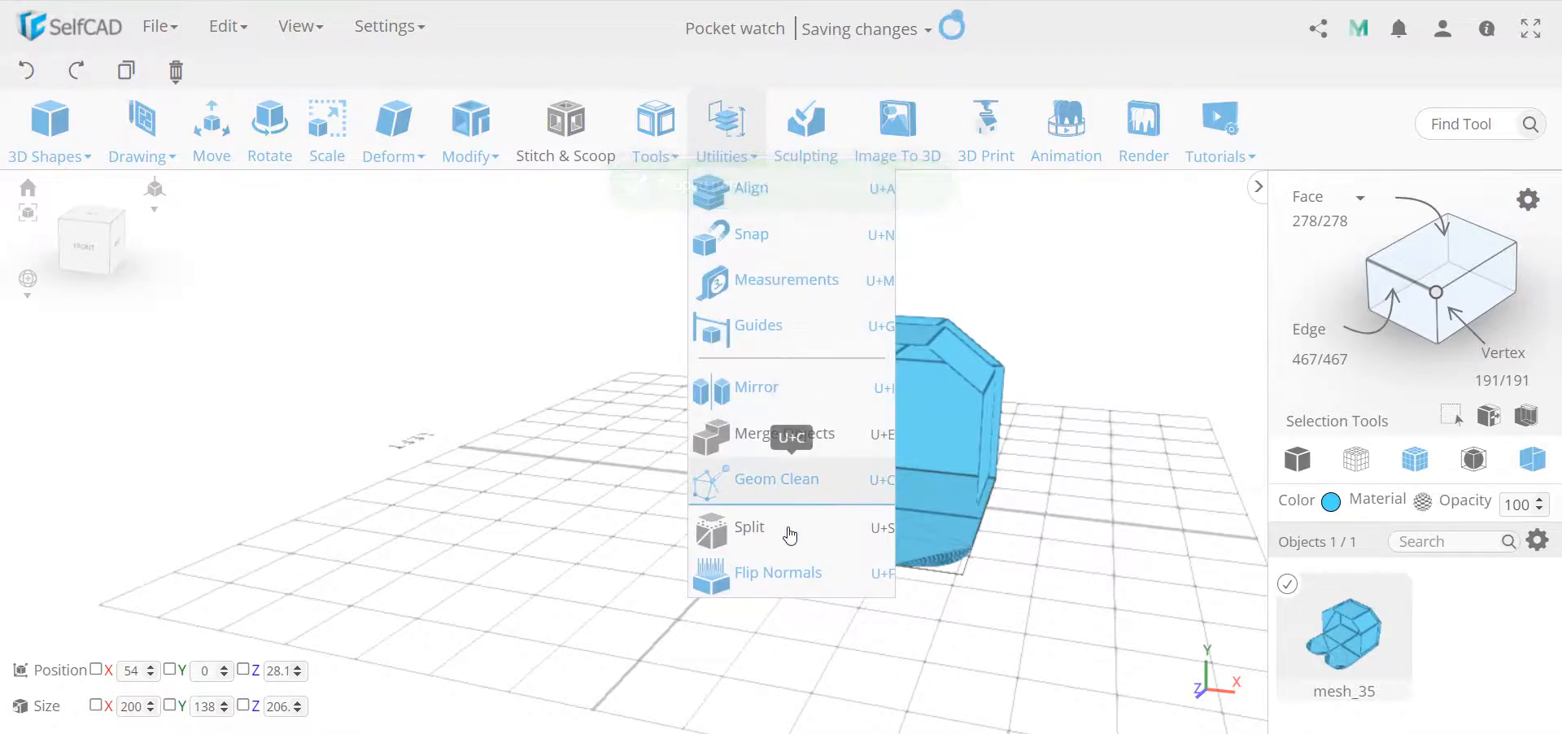
click(796, 574)
drag(1119, 362, 707, 419)
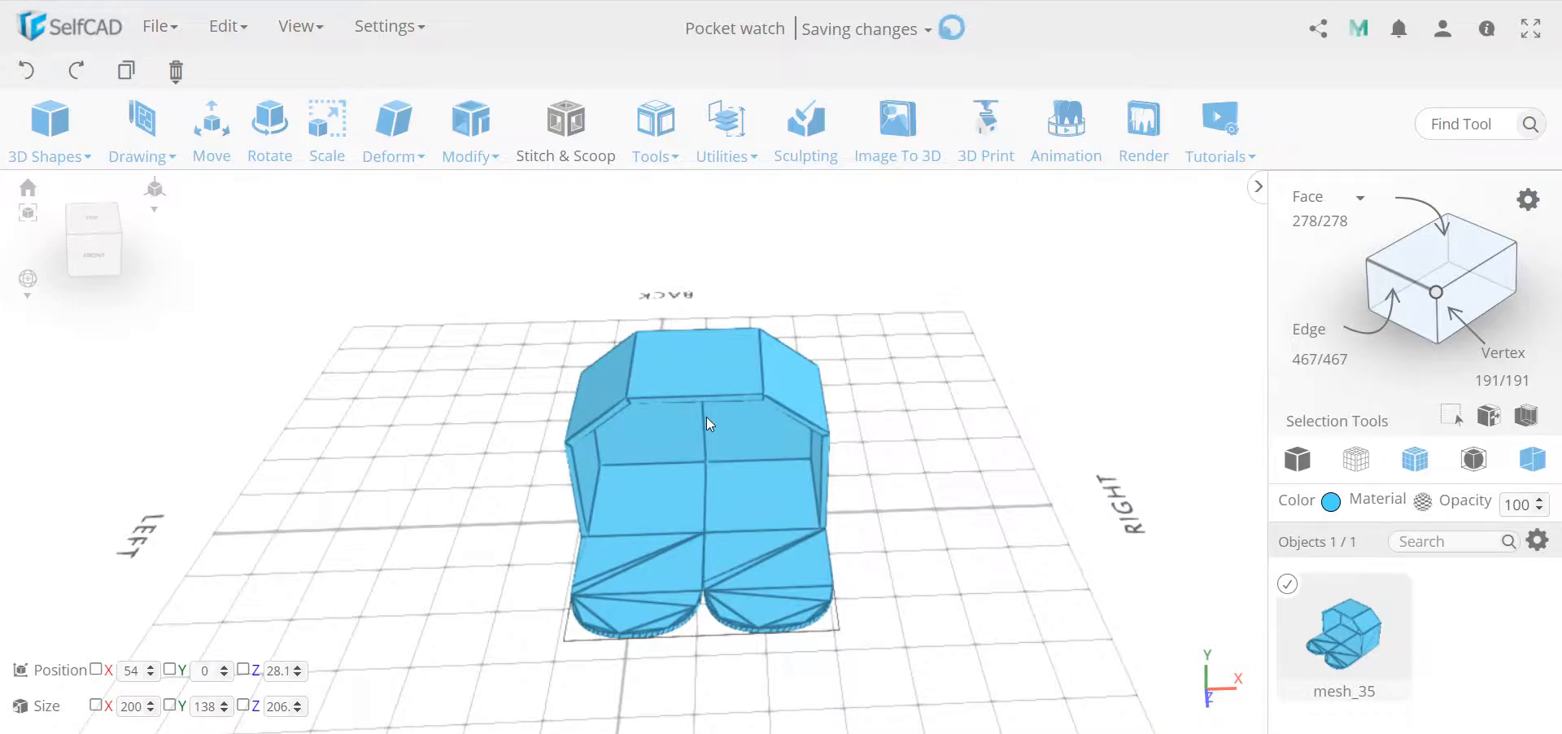
drag(745, 495, 781, 465)
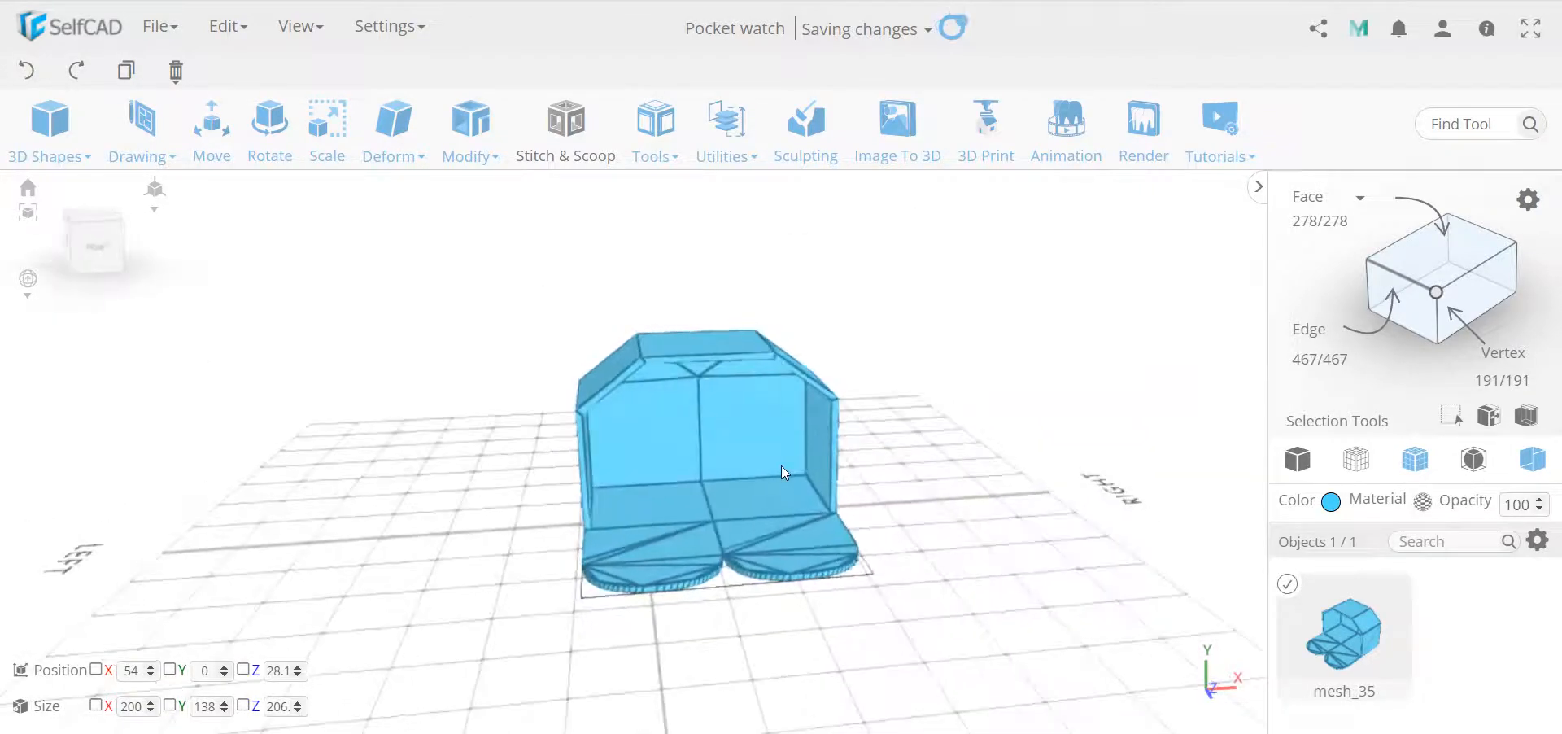
- Remove the diagonal edge from the house's right outer side wall with Edit Details in Remove mode
drag(882, 529, 767, 497)
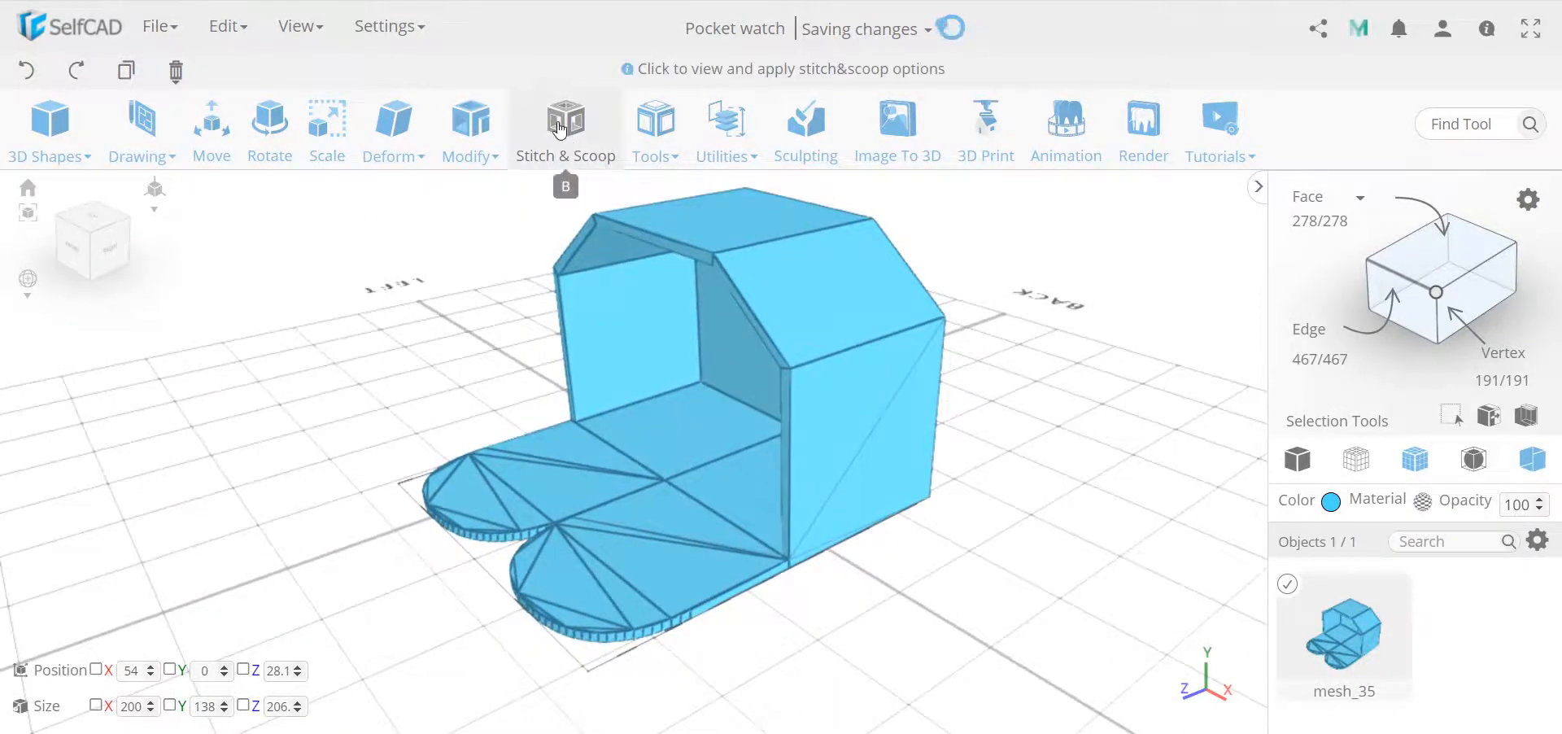
drag(657, 511, 789, 515)
drag(733, 426, 744, 523)
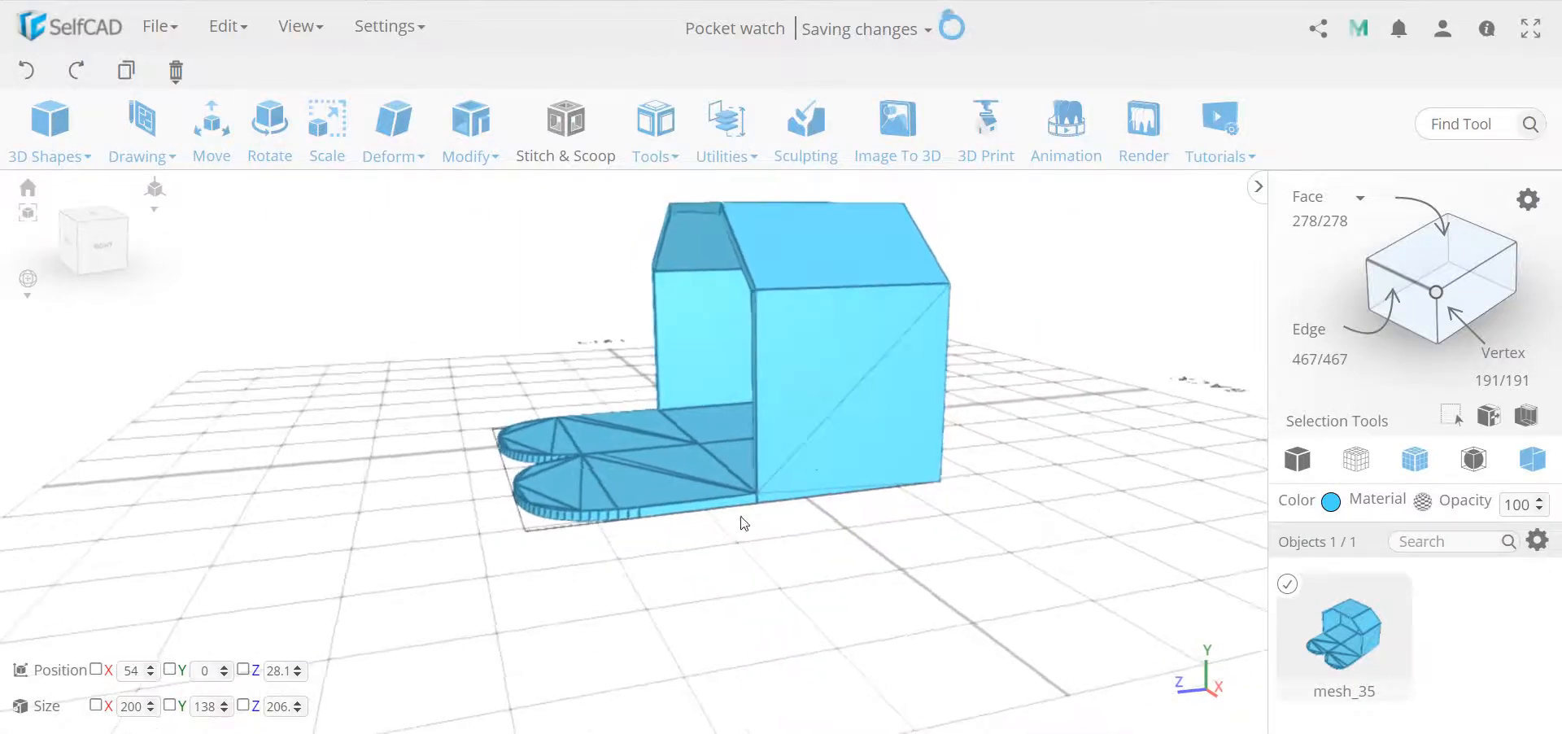
click(479, 158)
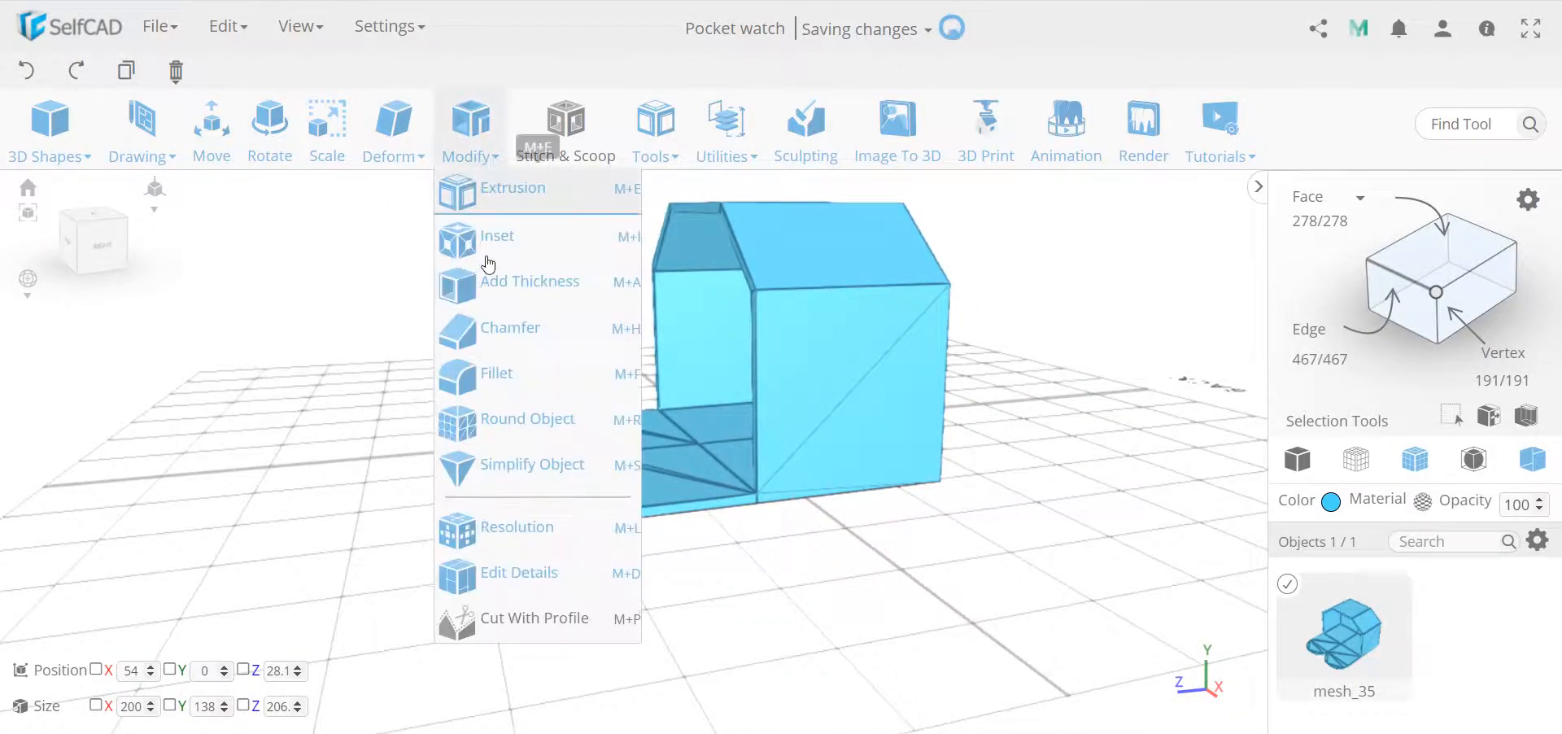
click(541, 569)
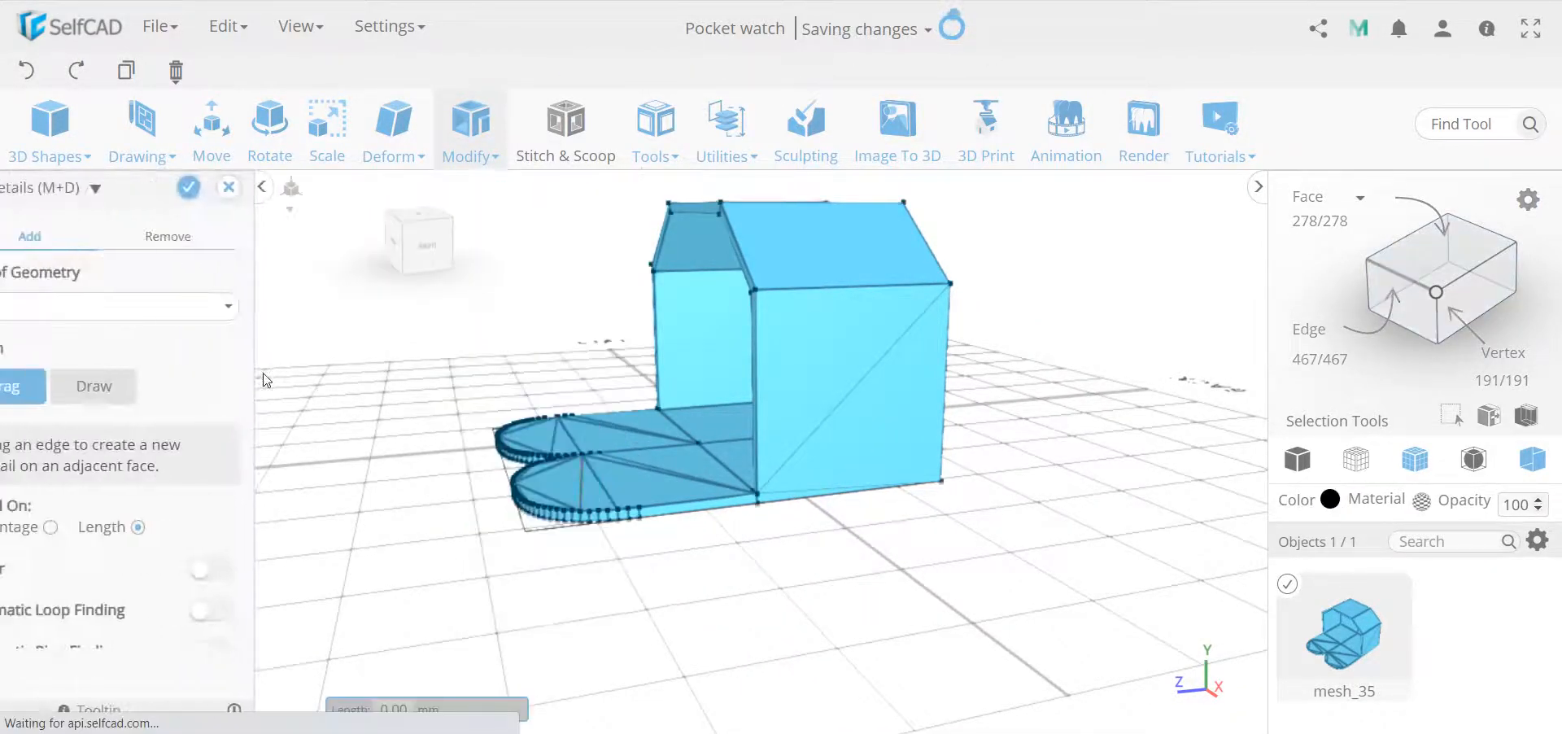
click(860, 379)
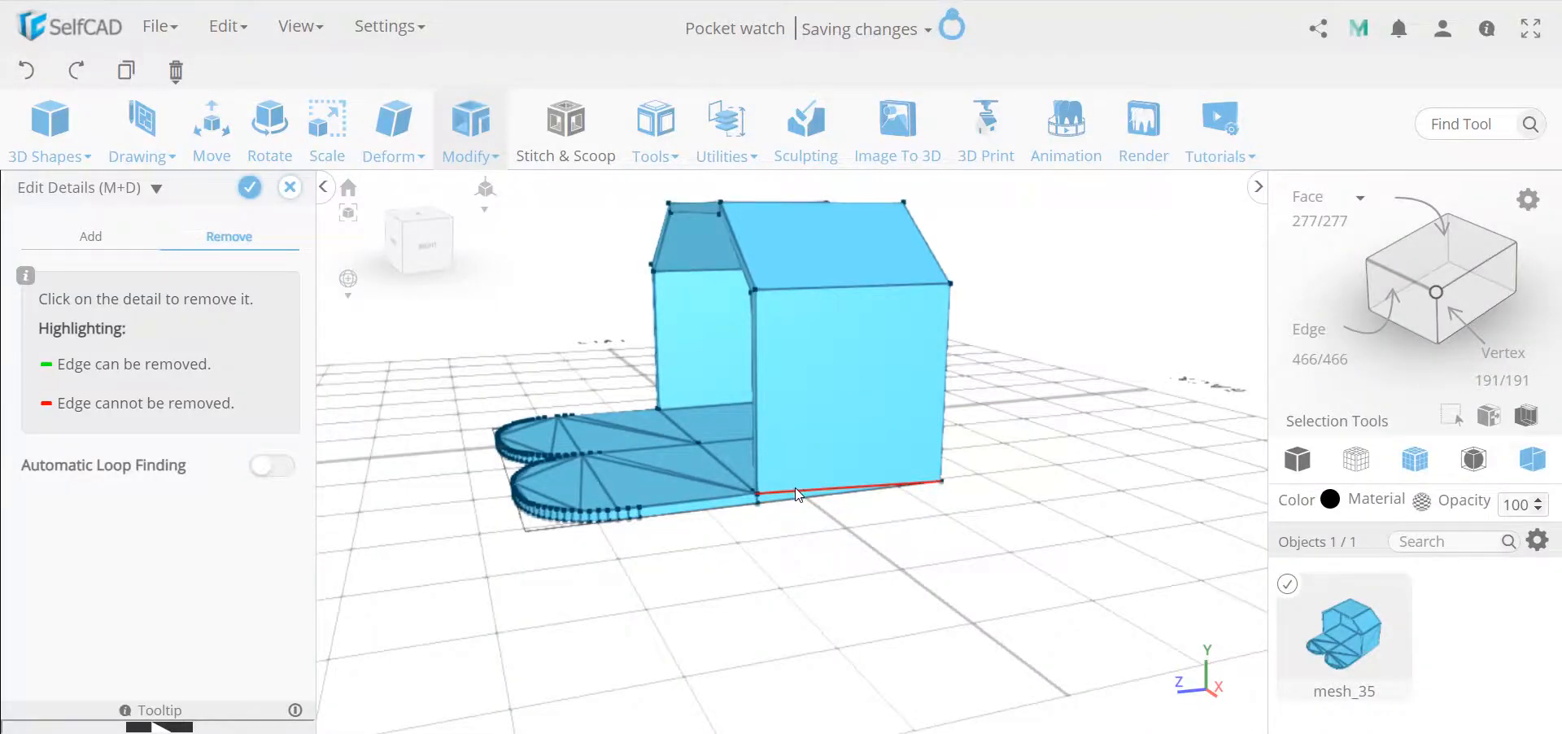
- Remove the diagonal edge from the house's left outer side wall and apply the Edit Details changes
drag(564, 568, 701, 530)
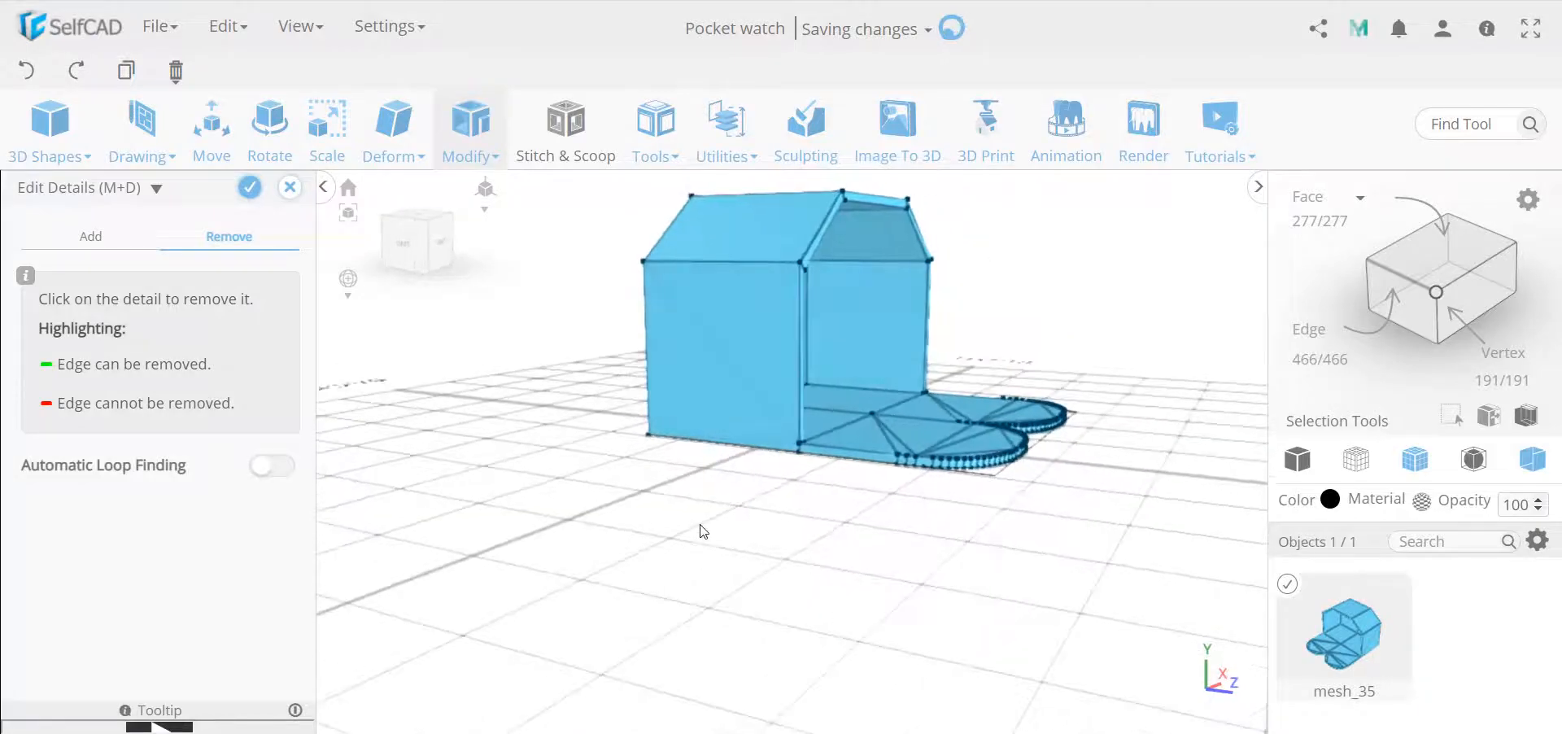
click(736, 361)
drag(643, 393, 585, 526)
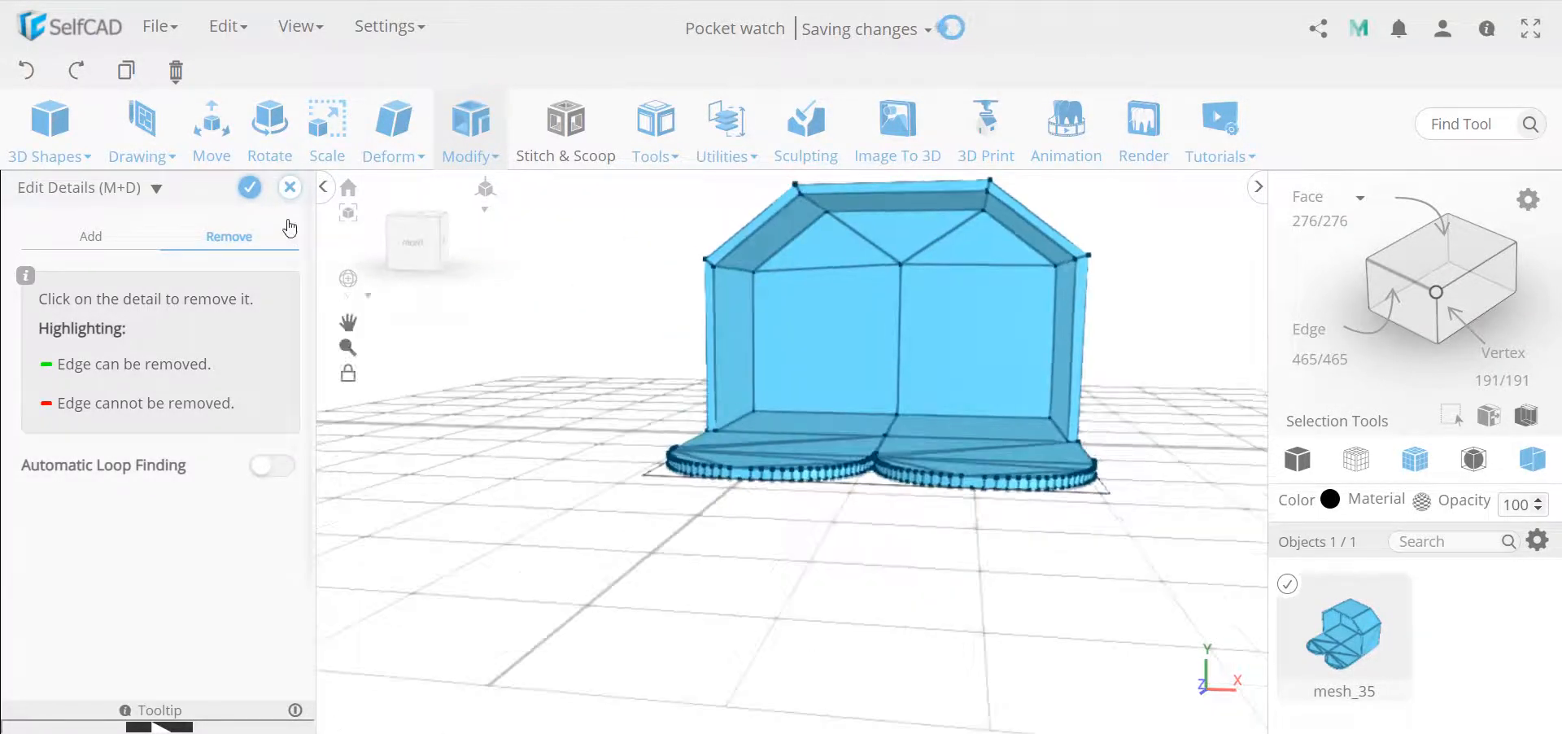
click(250, 189)
drag(282, 250, 120, 279)
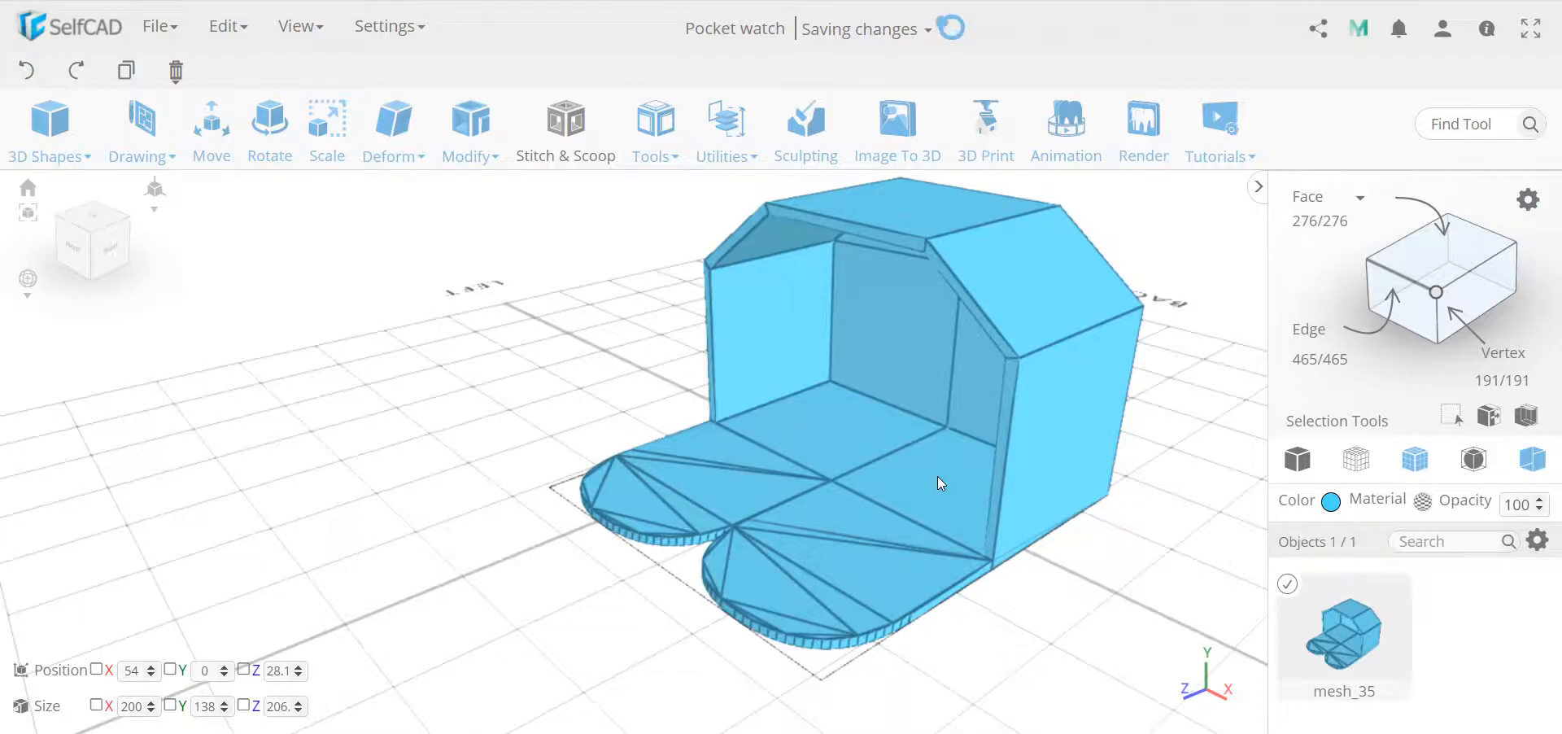
scroll(937, 476, down, 5)
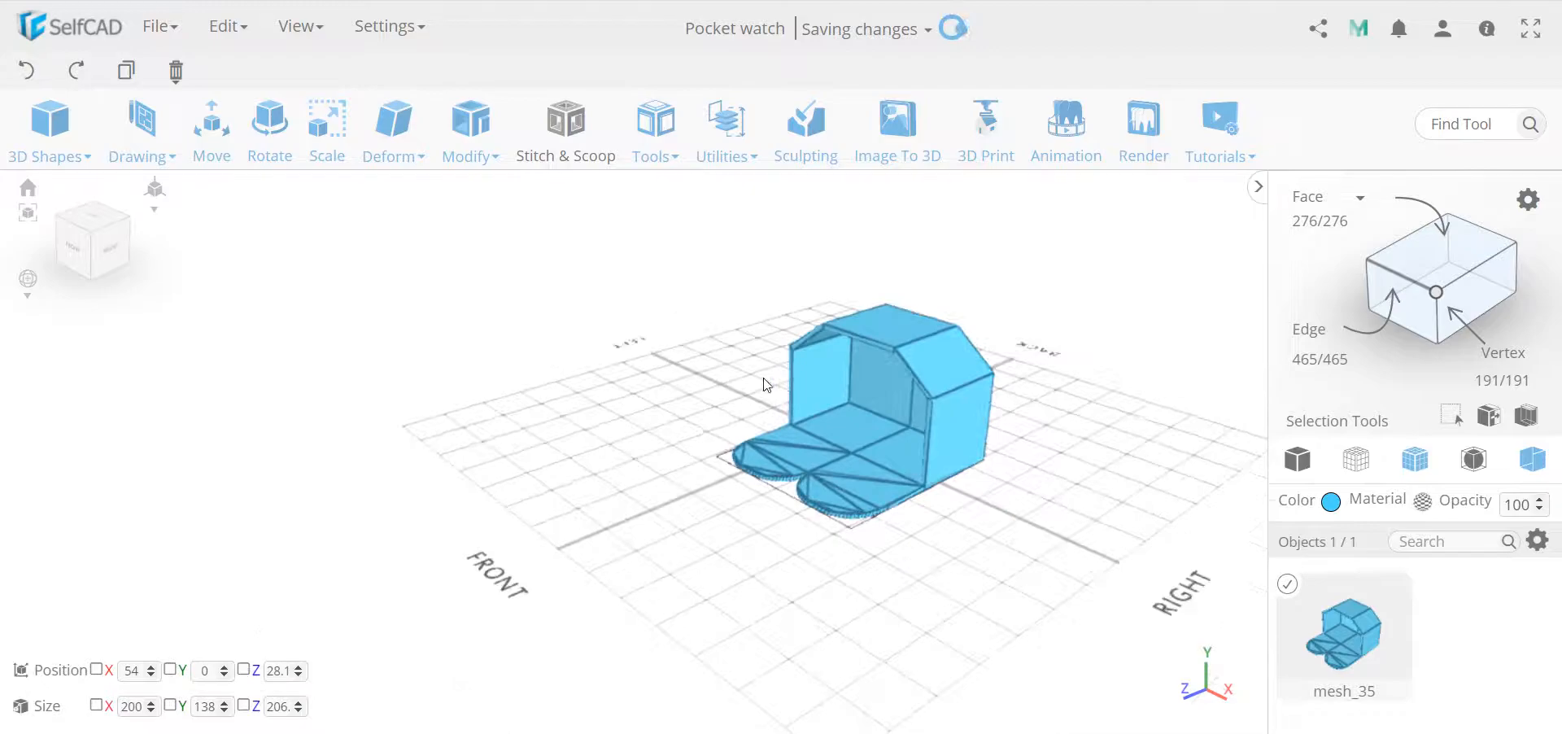